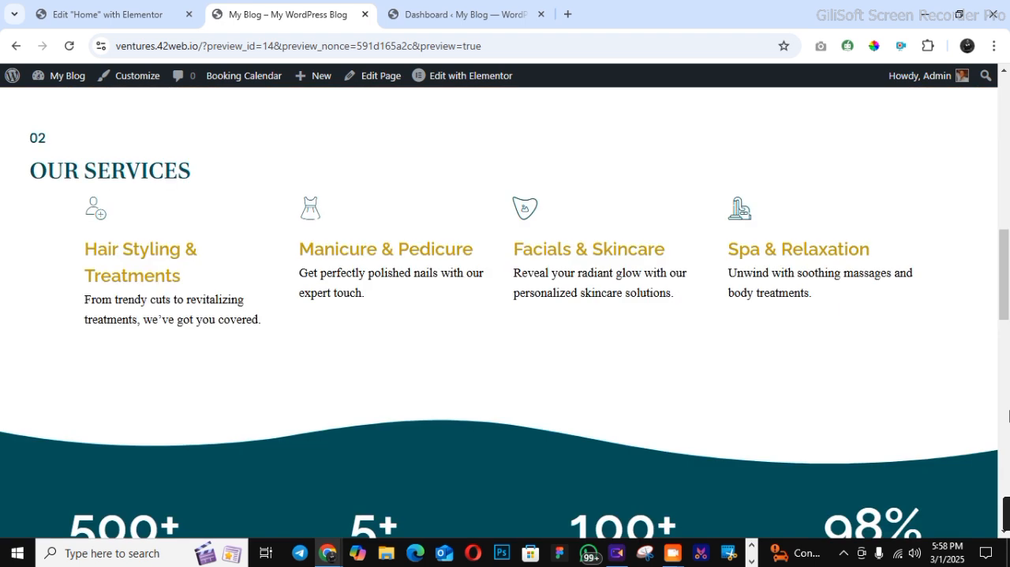
Look through the salon home page preview, then open the site's Booking Form page
scroll(1008, 416, down, 5)
scroll(1009, 416, down, 10)
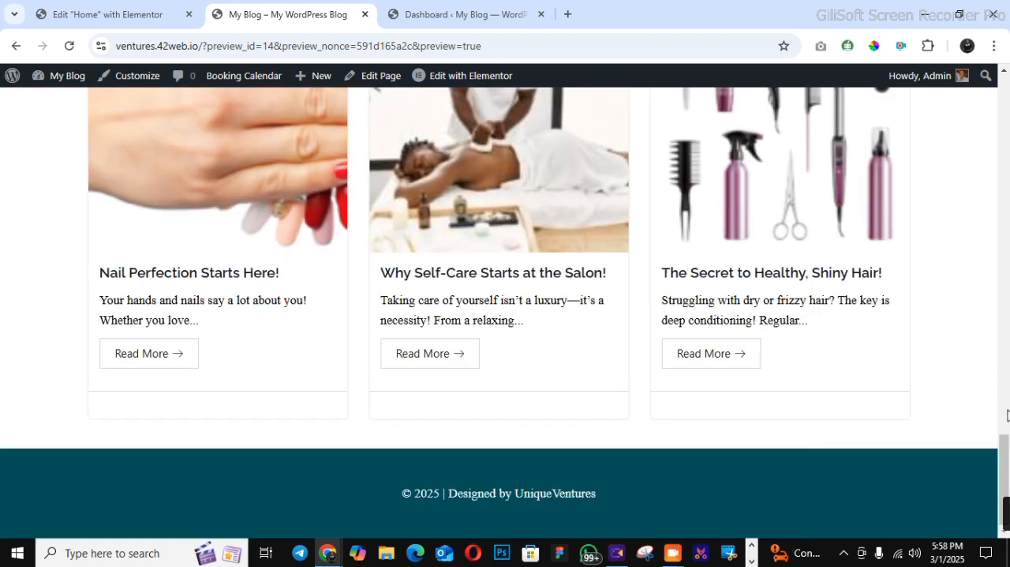
scroll(1008, 416, up, 20)
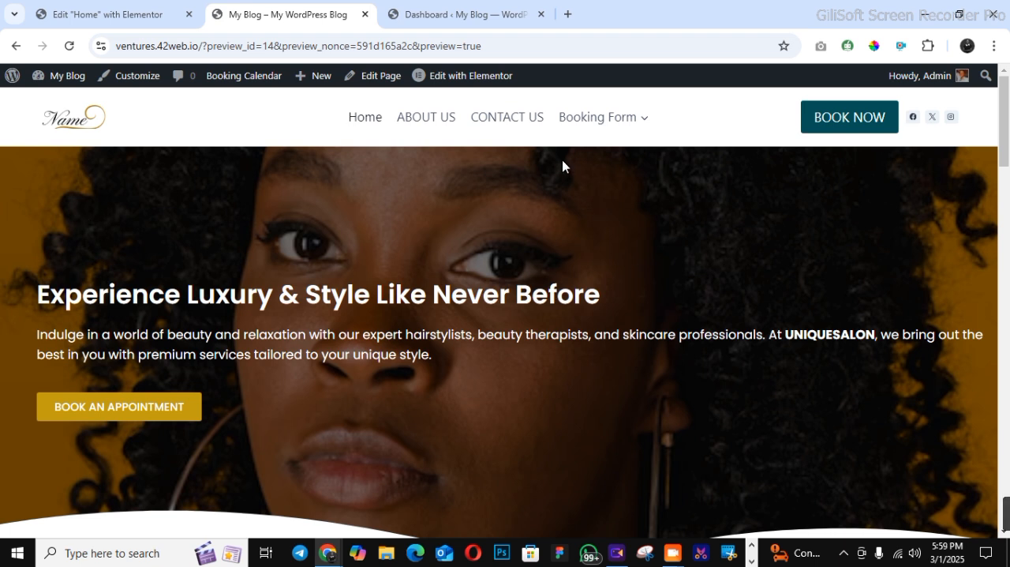
mouse_move(566, 118)
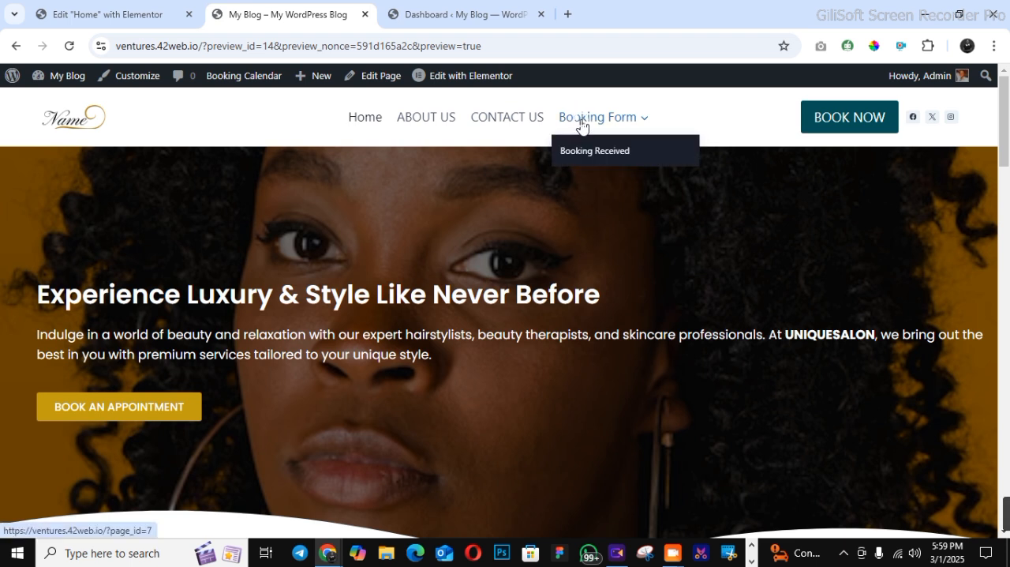
click(581, 126)
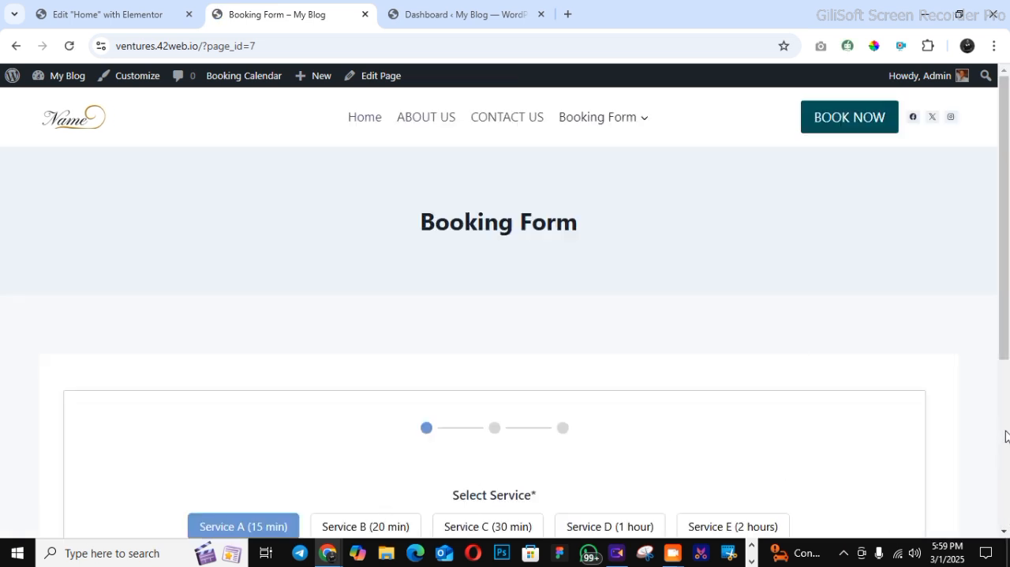
Choose Service C (30 min) in the booking form and continue to the date and time selection
scroll(1006, 436, down, 3)
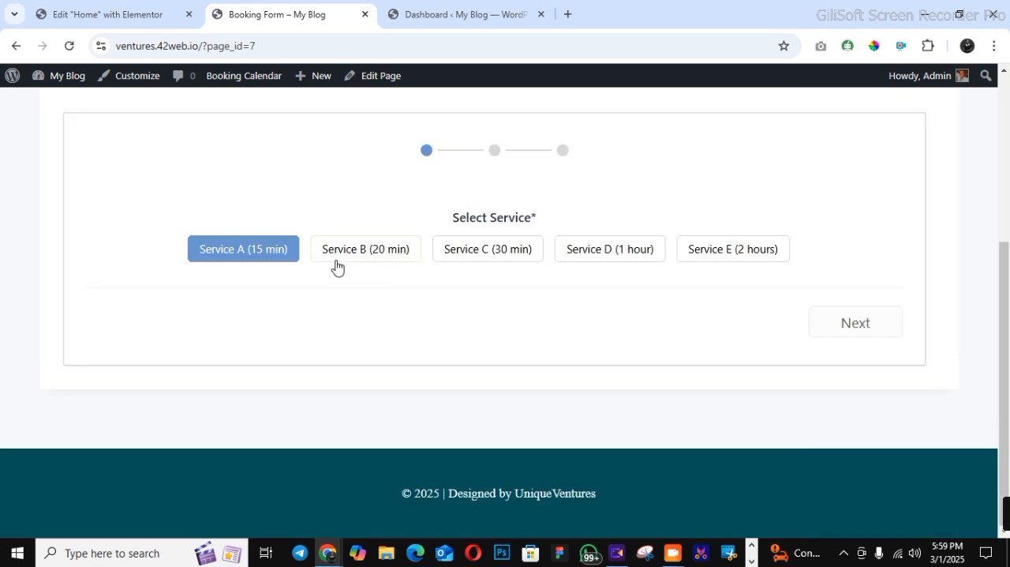
click(1006, 163)
drag(1007, 242, 1004, 351)
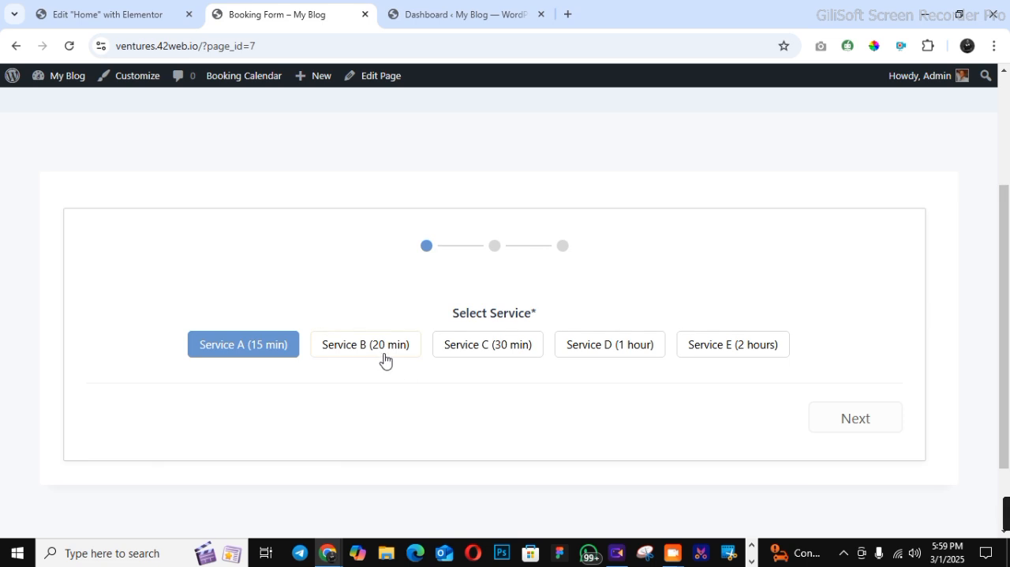
click(514, 357)
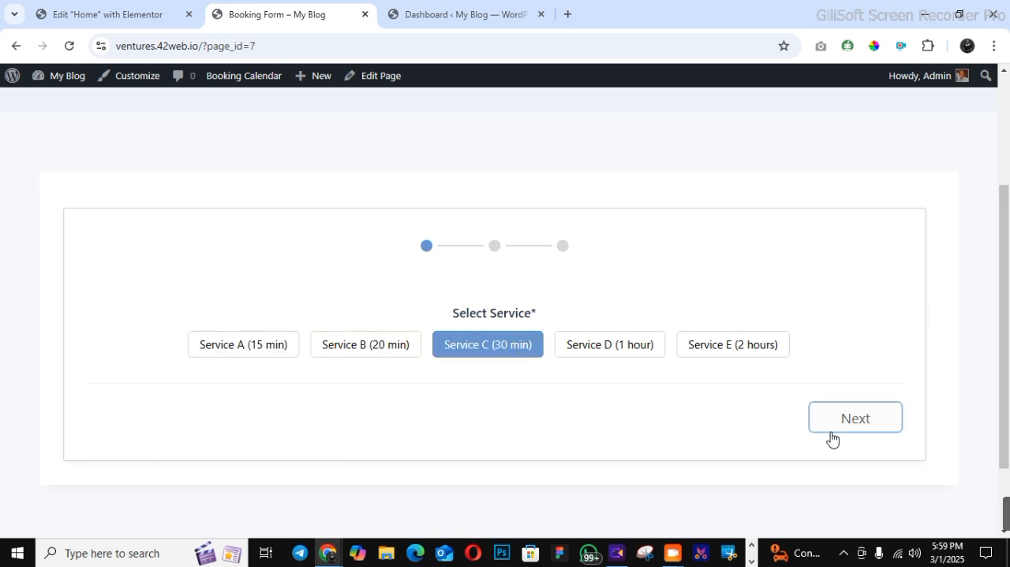
click(859, 418)
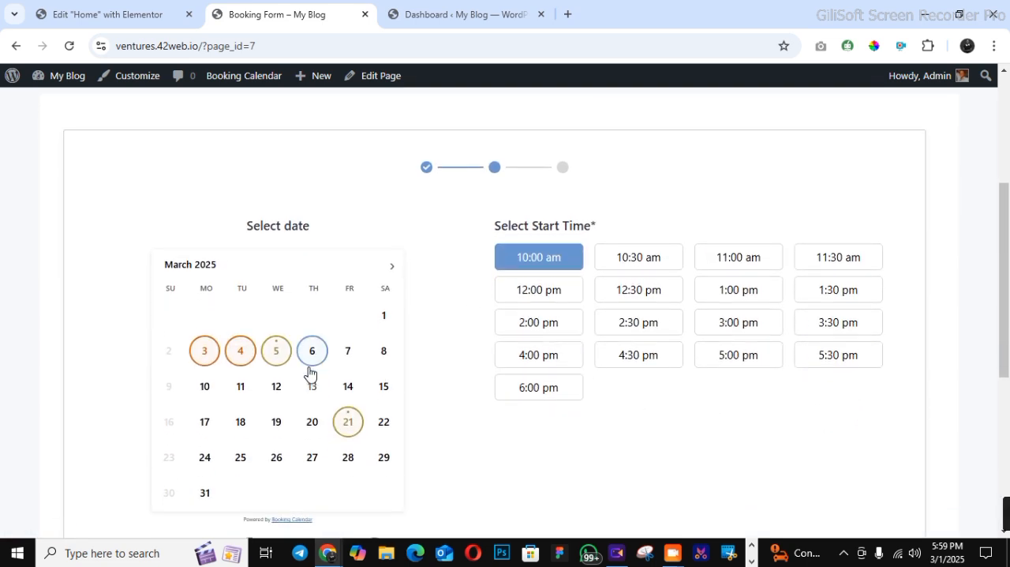
Check the booked dates, pick March 13, 2025 at 12:30 pm, and continue to the contact details
mouse_move(209, 355)
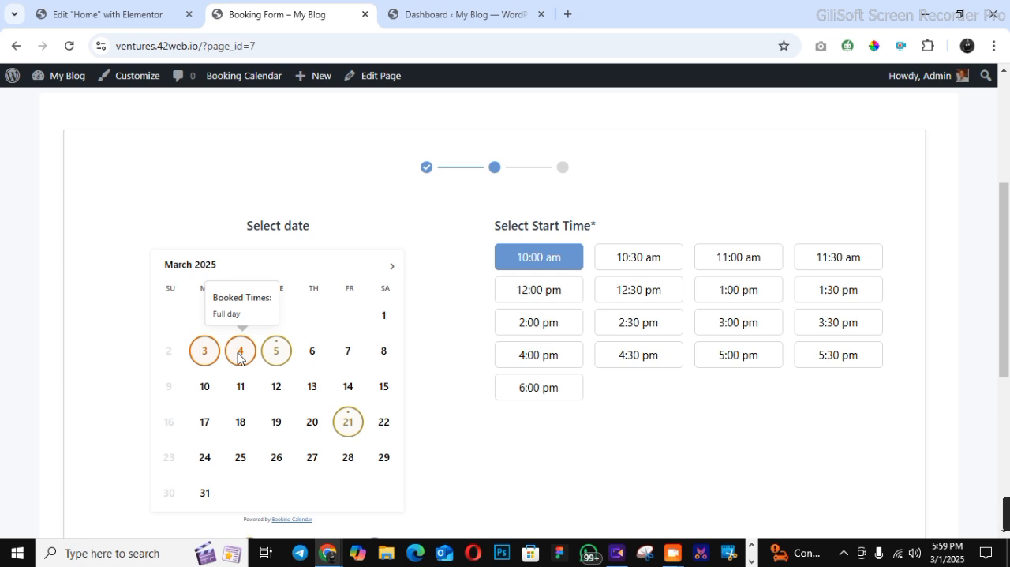
mouse_move(270, 356)
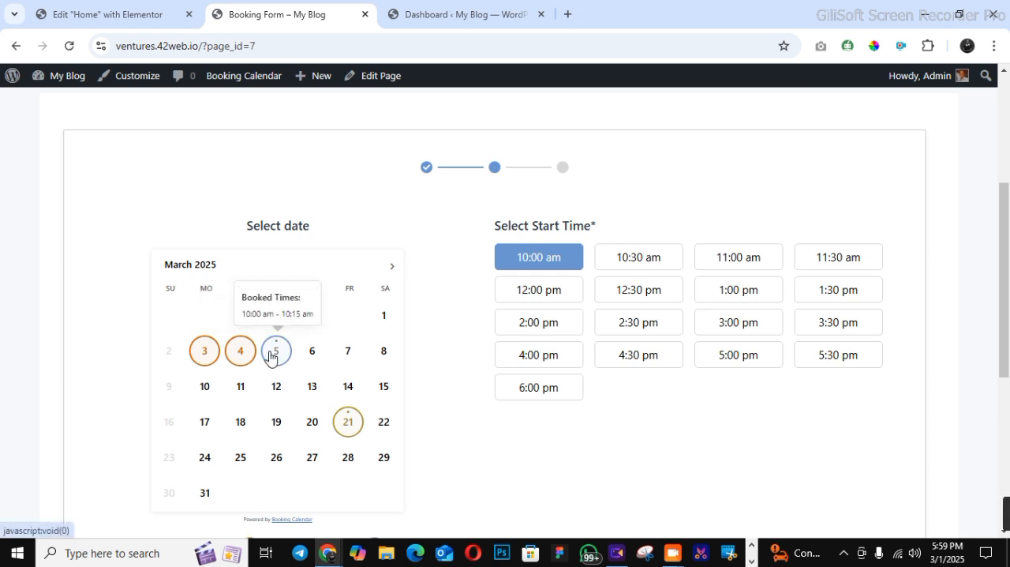
mouse_move(348, 432)
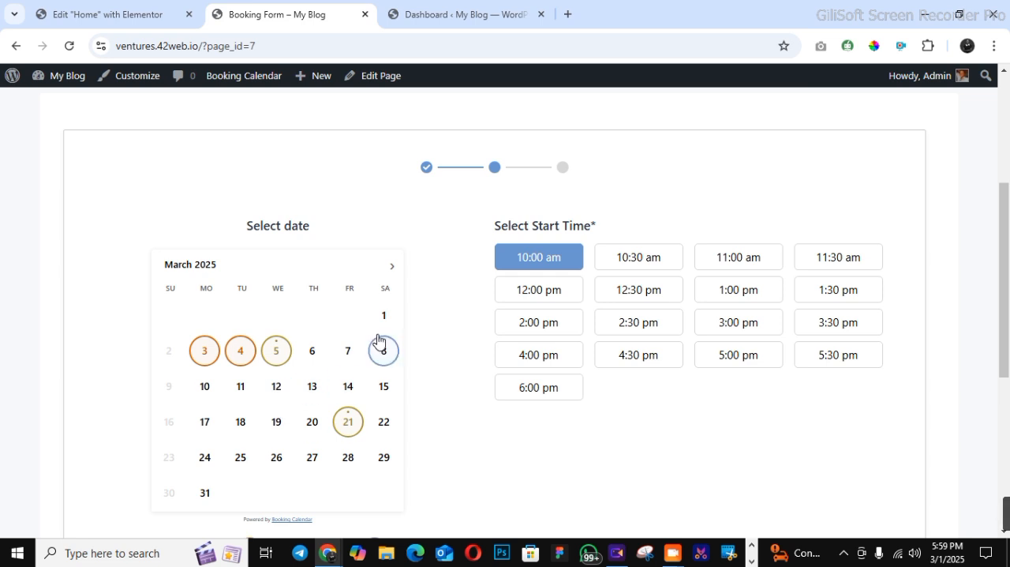
click(300, 394)
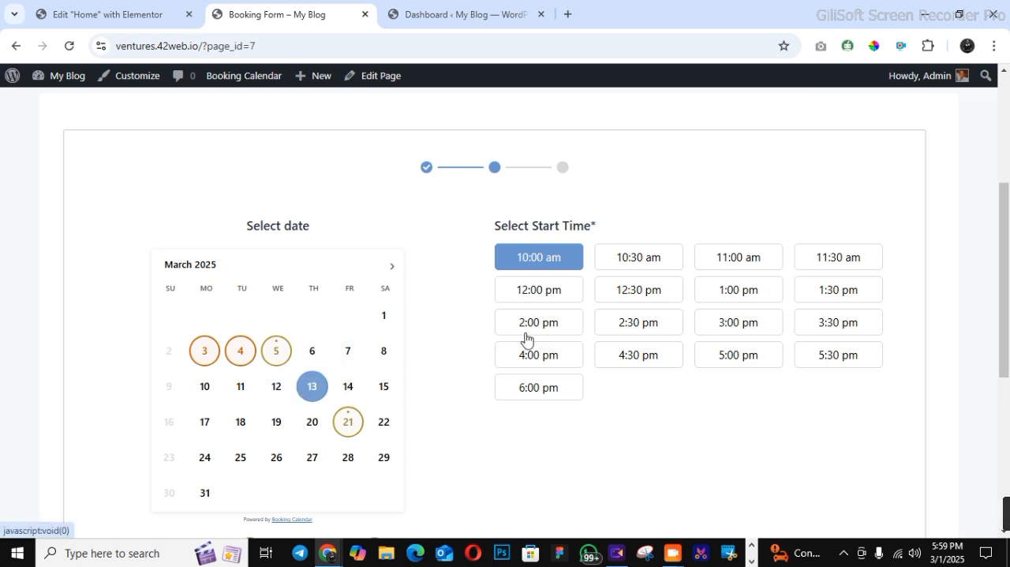
click(636, 303)
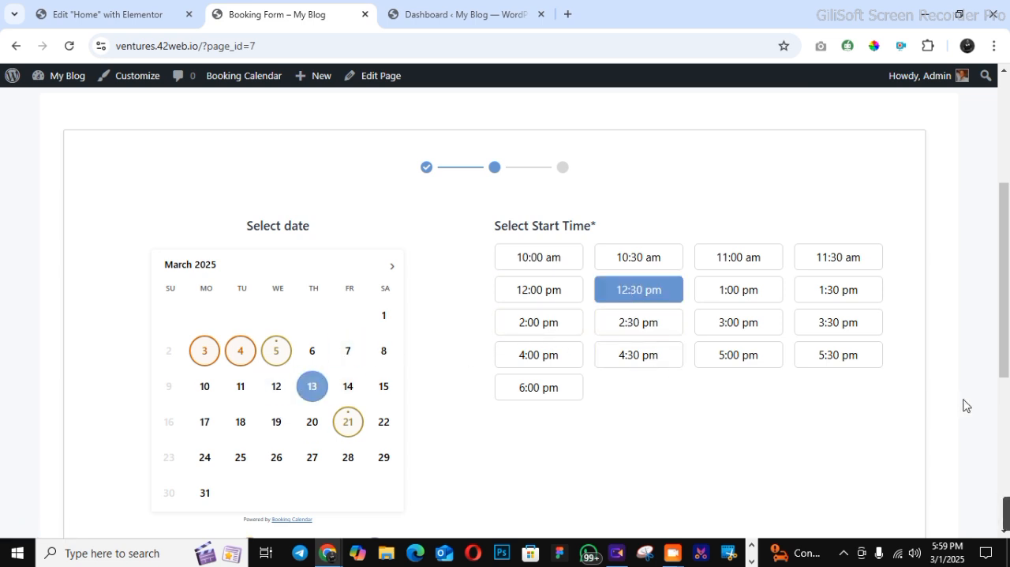
click(1005, 415)
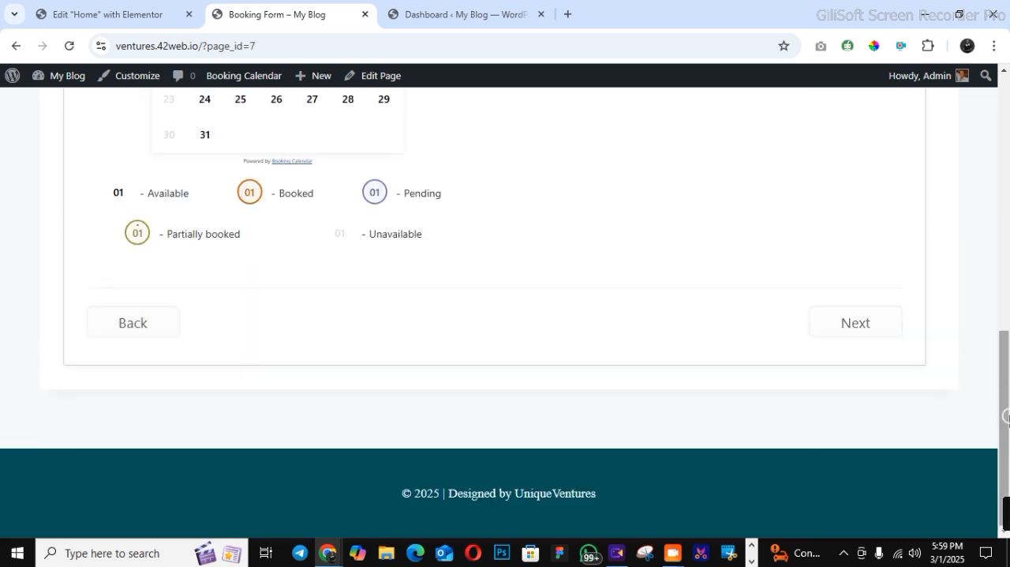
click(869, 328)
Fill in the customer's name and phone from the saved address, enter "FRRR" as details, and try to send the booking
click(195, 251)
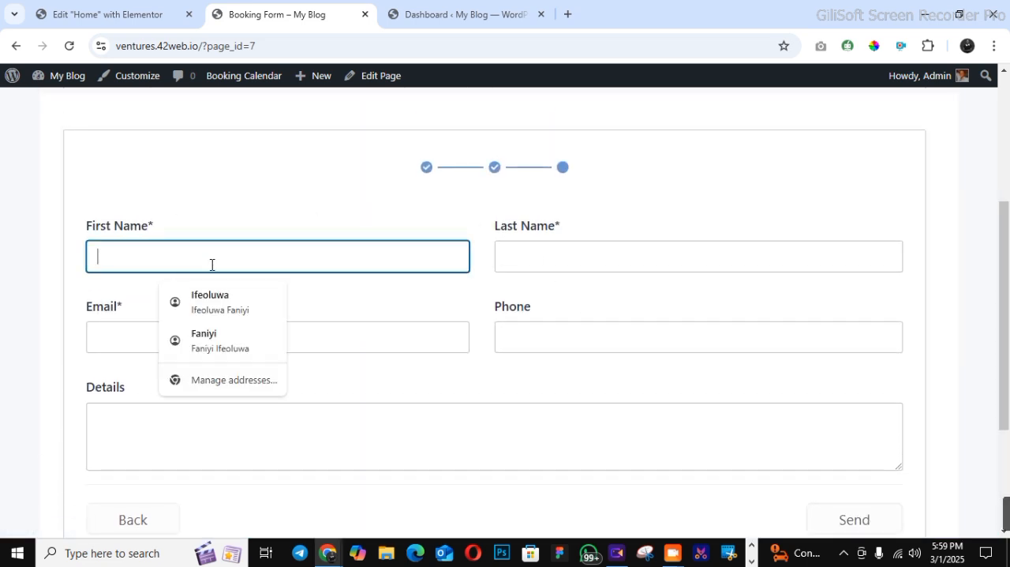
click(213, 302)
click(348, 445)
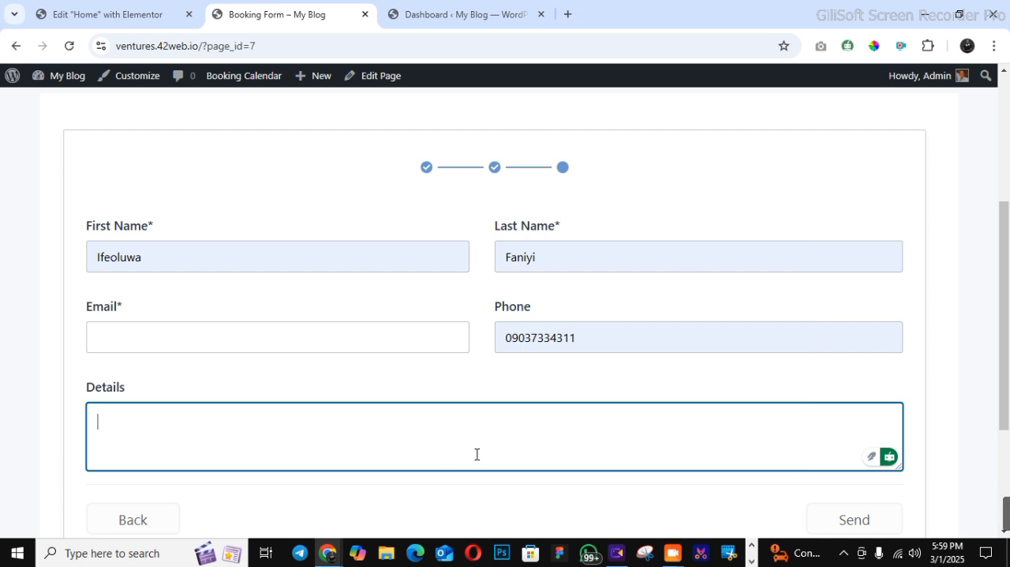
text(FRRR)
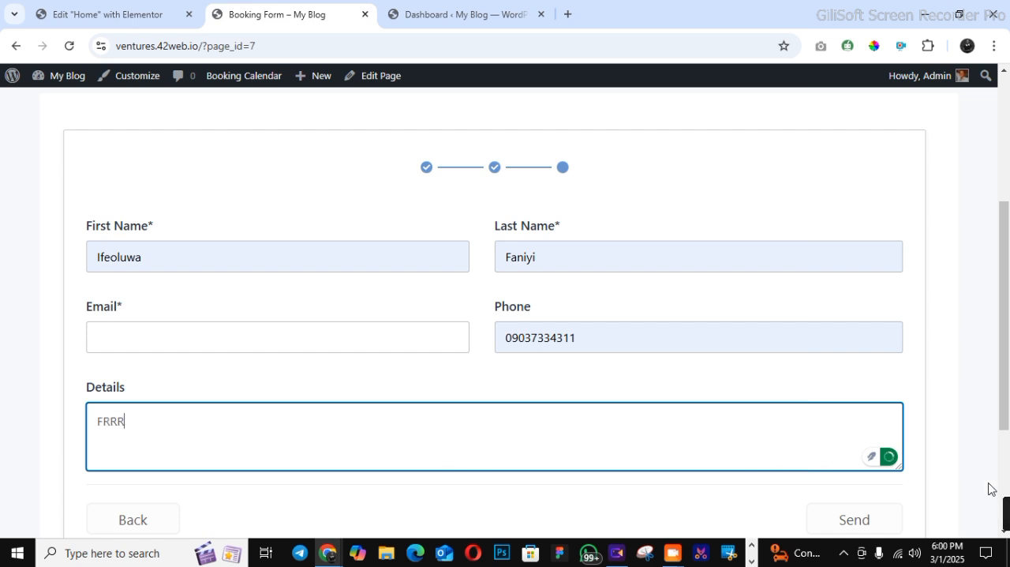
scroll(996, 442, down, 3)
click(834, 336)
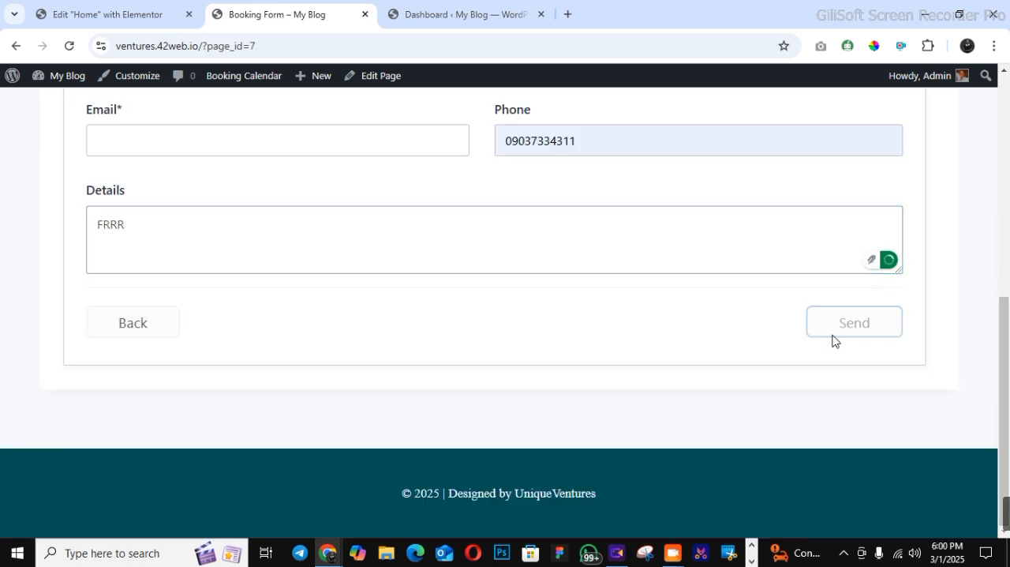
Fill in the customer's saved email address and send the booking request
click(135, 158)
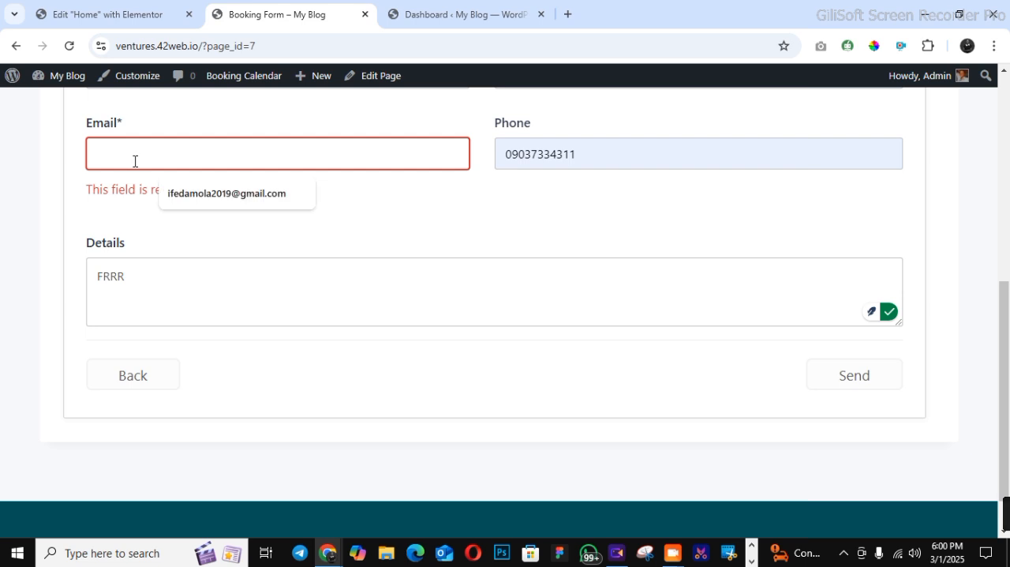
click(166, 197)
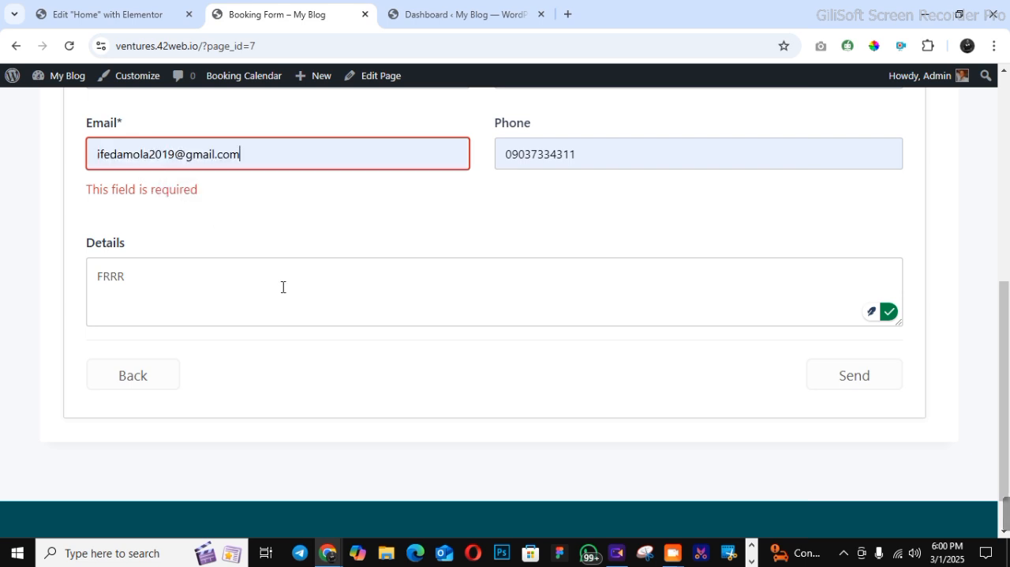
click(837, 367)
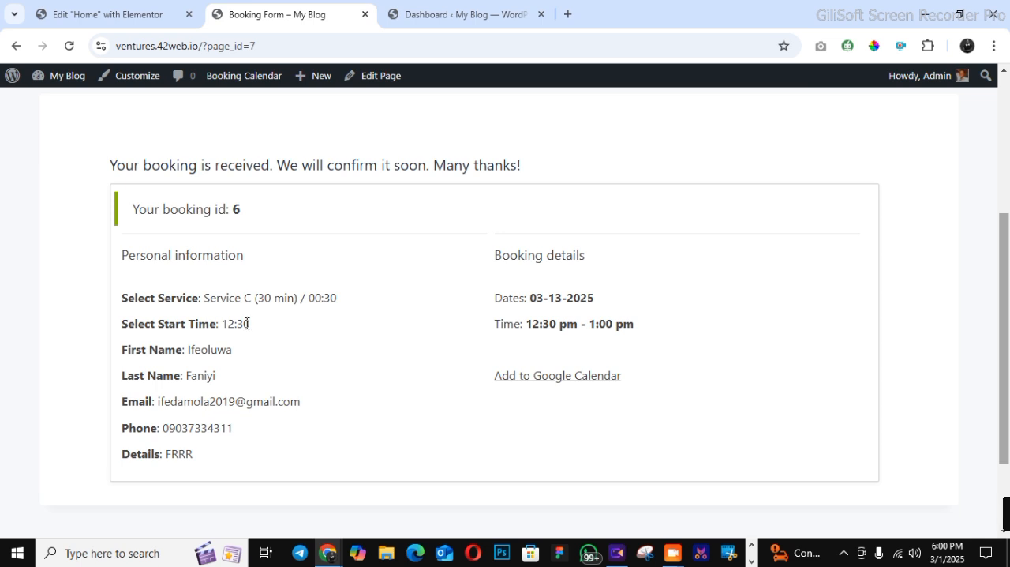
View the site's Booking Received page and return to the home page
scroll(1005, 198, up, 3)
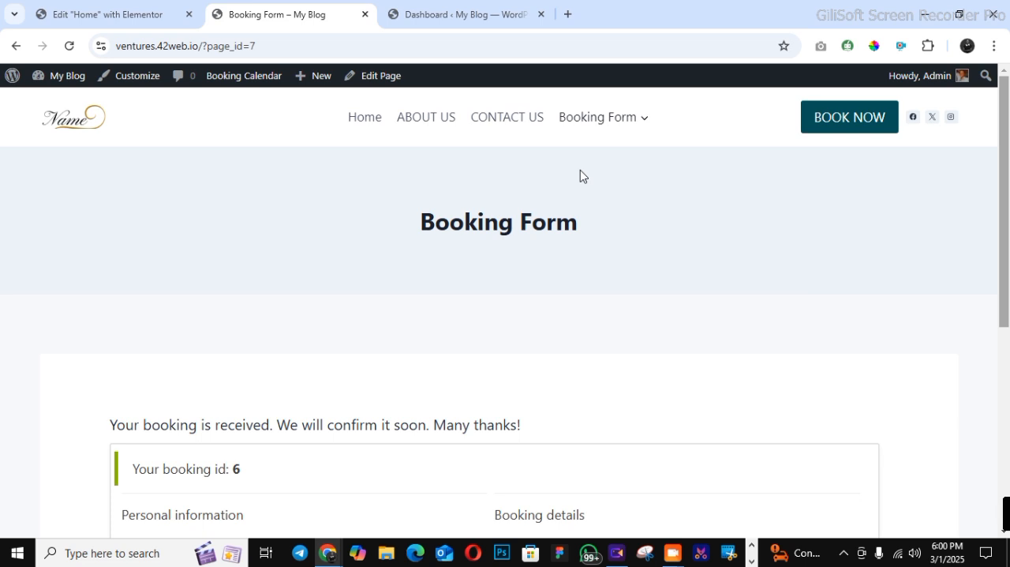
mouse_move(623, 121)
click(623, 157)
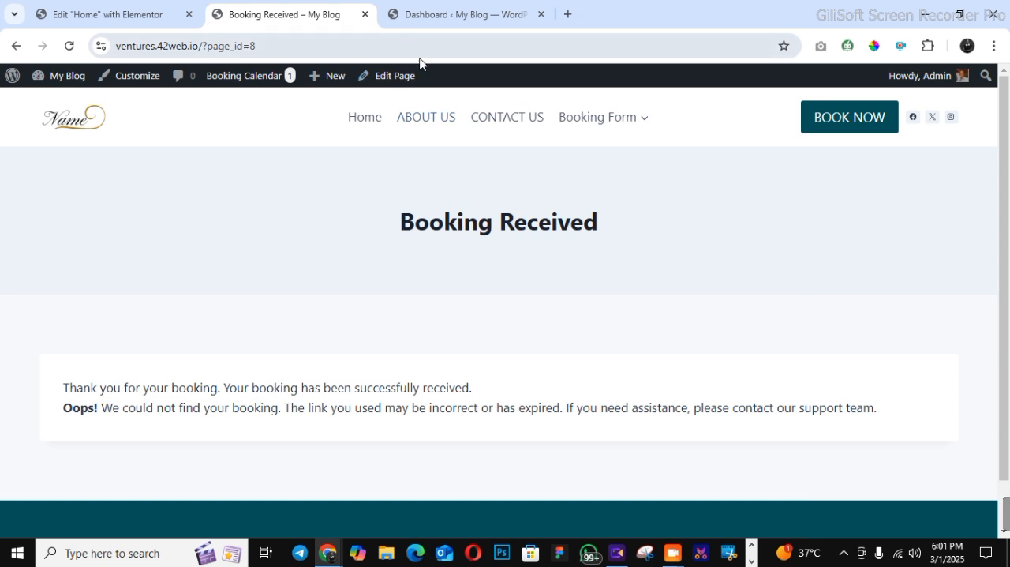
click(378, 120)
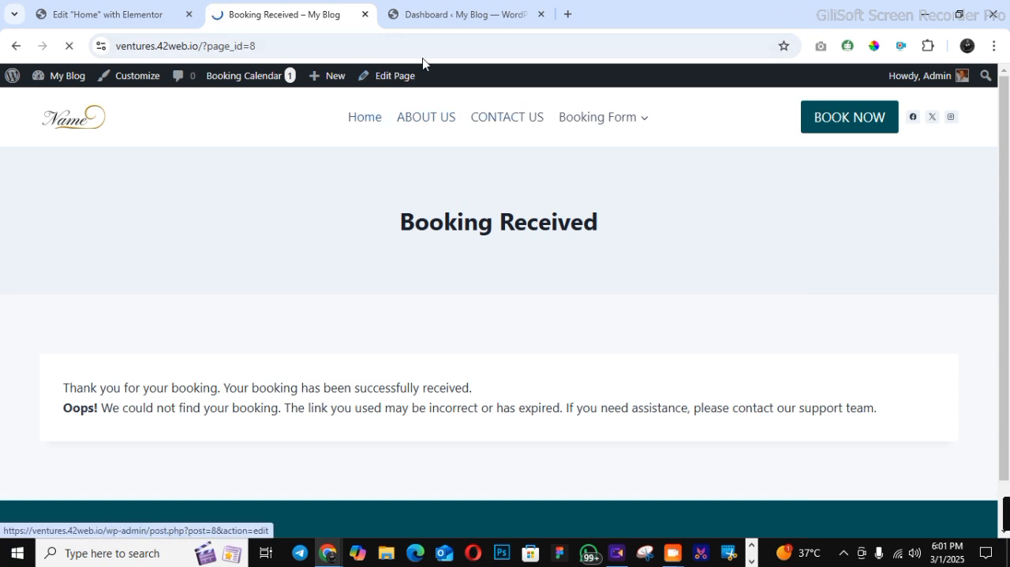
Switch to the new site's WordPress dashboard and open the Add Themes page from its themes list
click(438, 16)
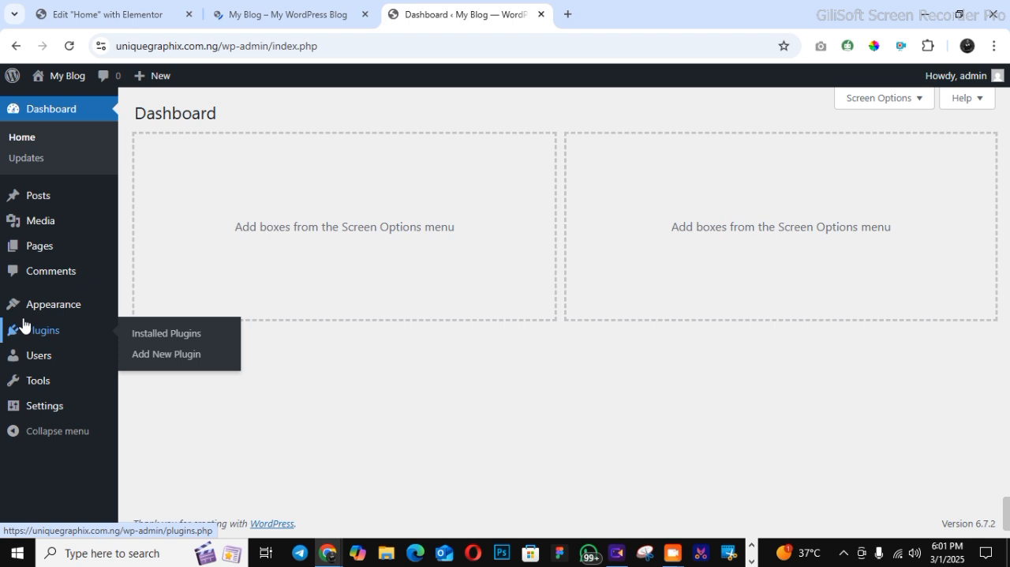
mouse_move(36, 316)
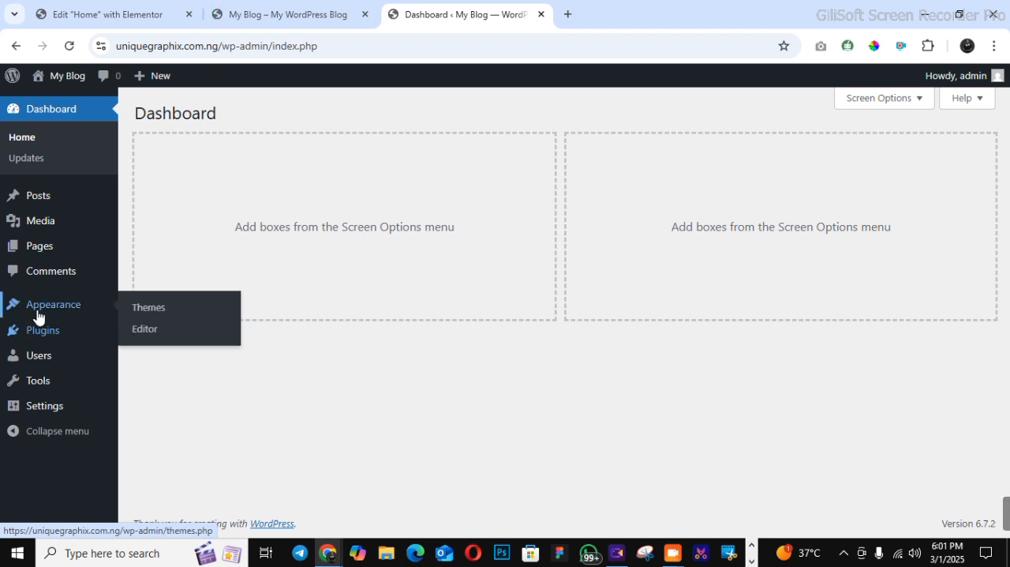
click(138, 309)
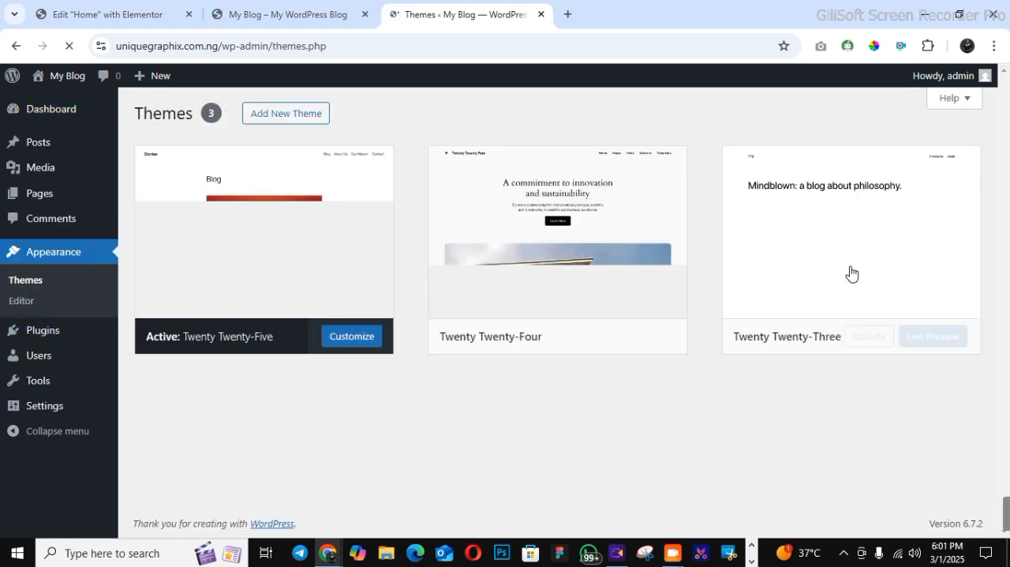
click(275, 124)
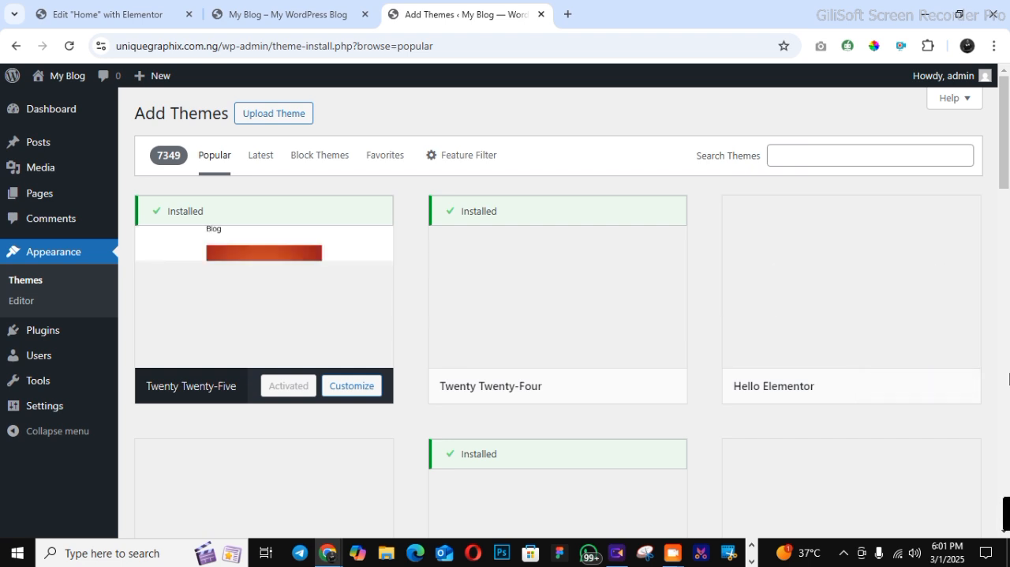
Install and activate the Kadence theme, then dismiss its AI starter templates notice
scroll(1008, 371, down, 5)
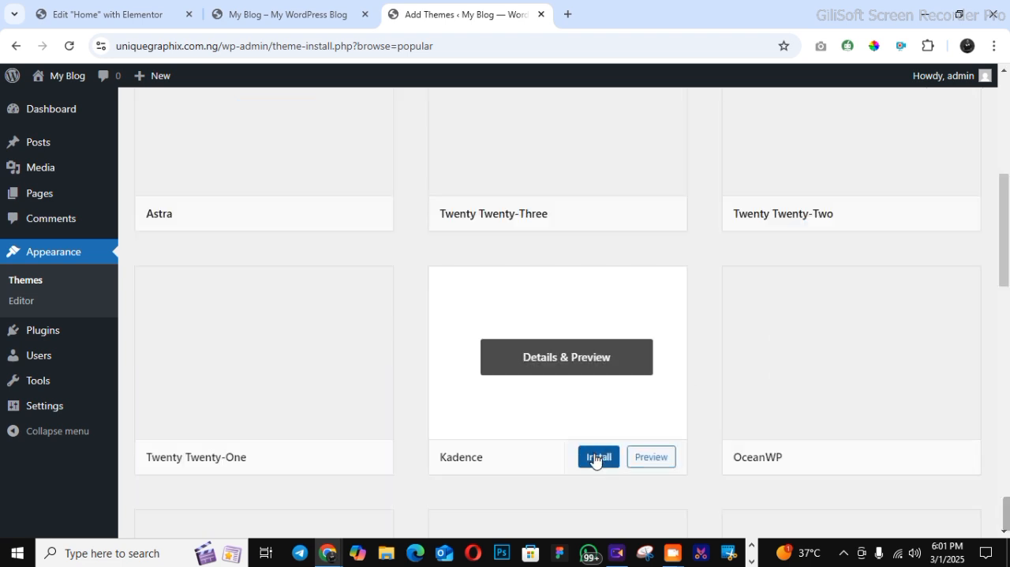
click(597, 457)
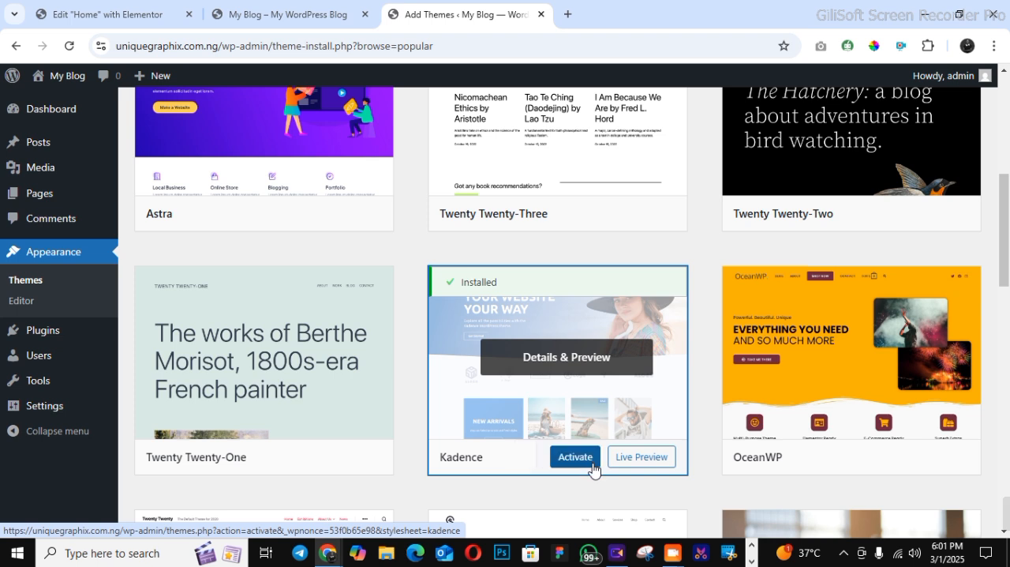
click(588, 461)
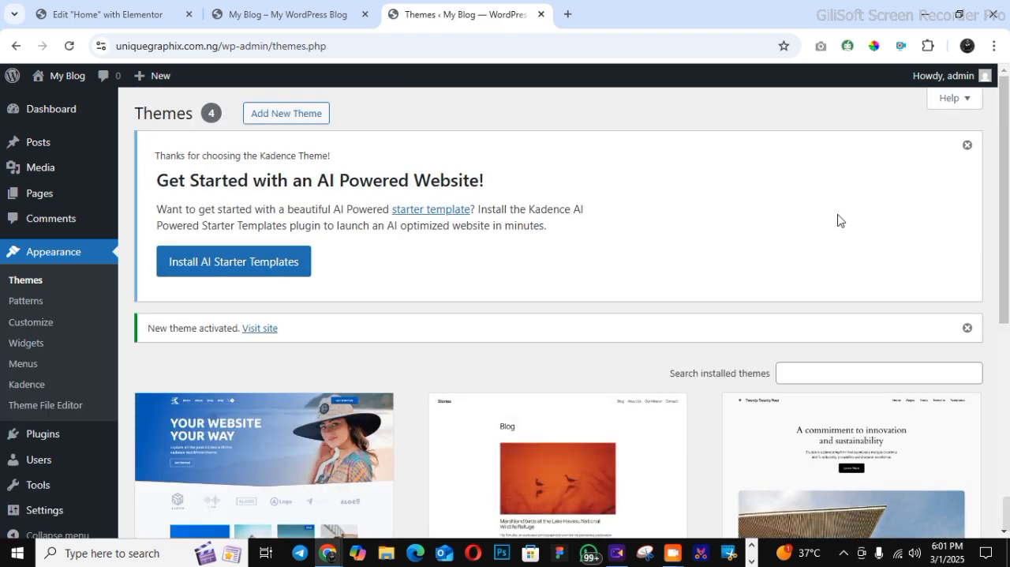
click(968, 145)
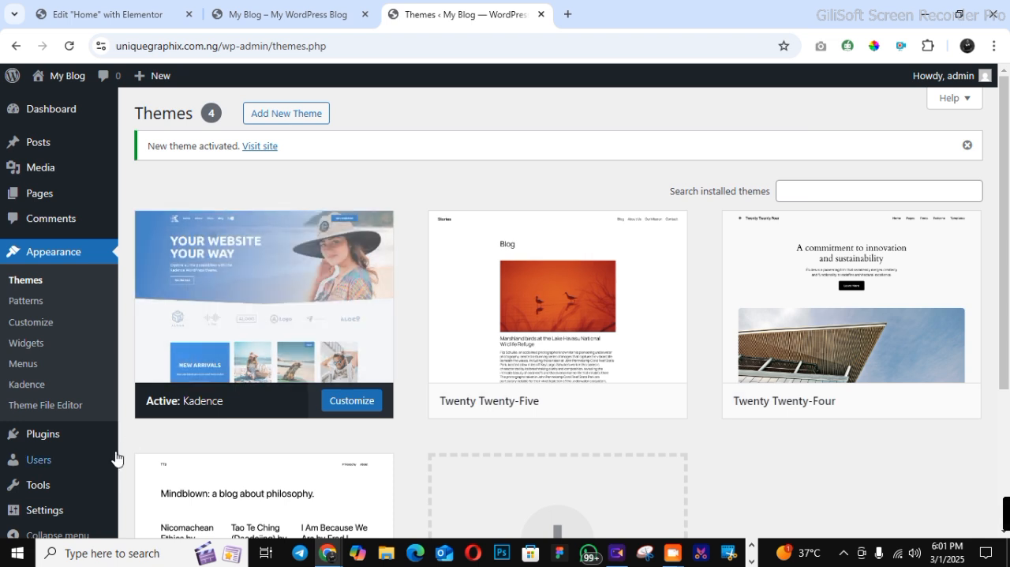
Open the installed plugins list and bulk-activate Booking Calendar, Elementor, ElementsKit Lite and The Post Grid
mouse_move(75, 434)
click(156, 439)
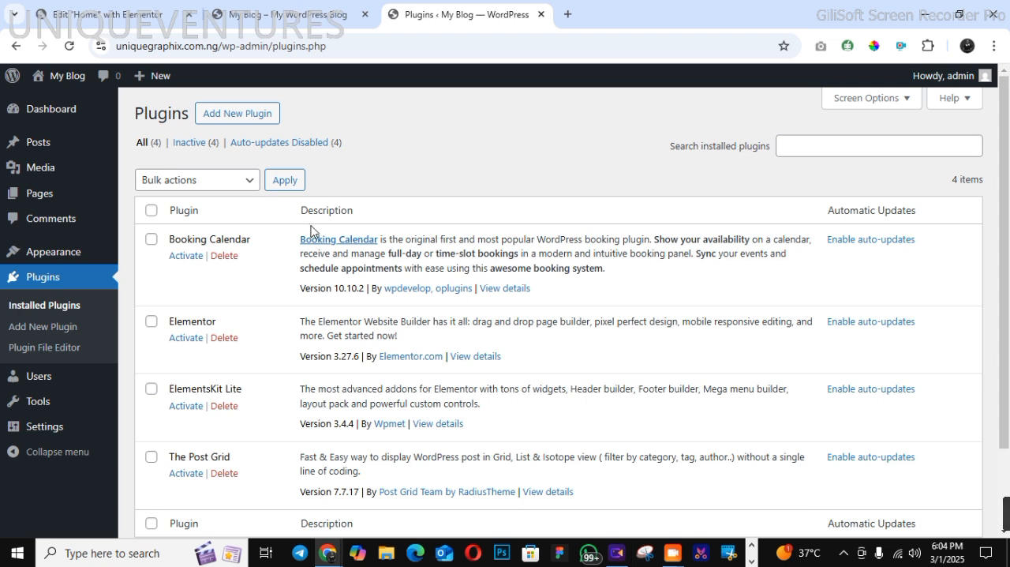
click(151, 211)
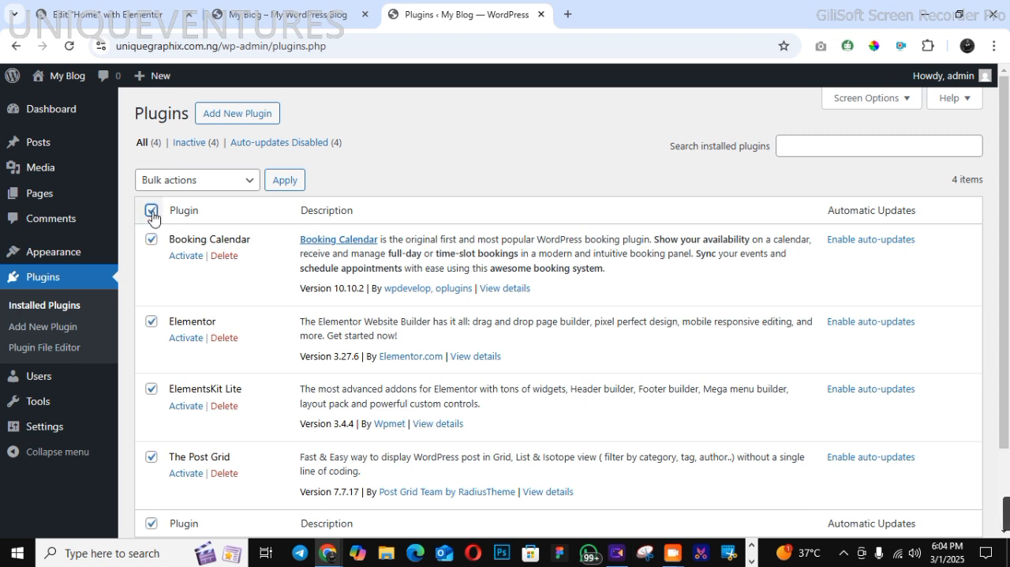
click(164, 180)
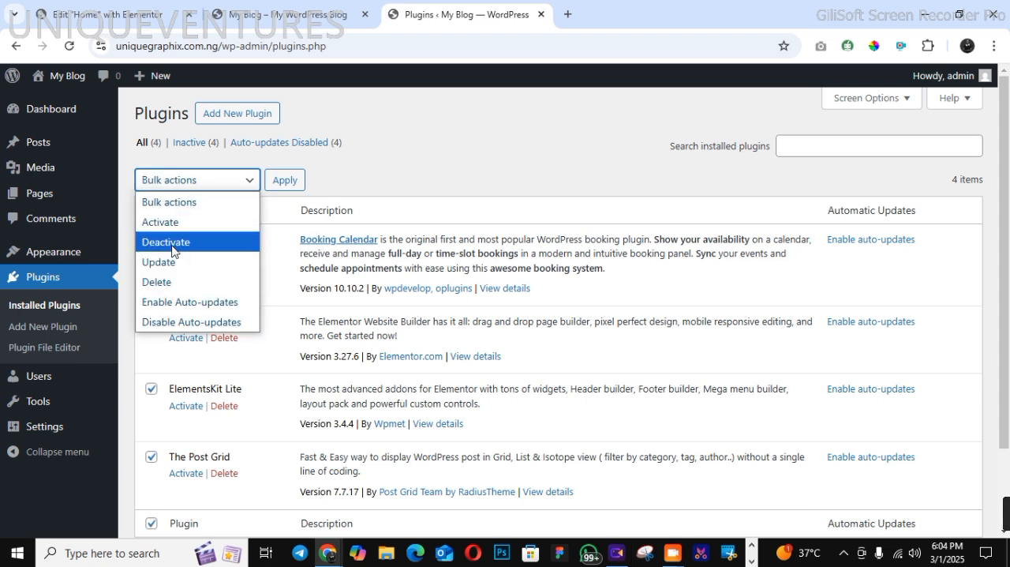
click(161, 222)
click(279, 180)
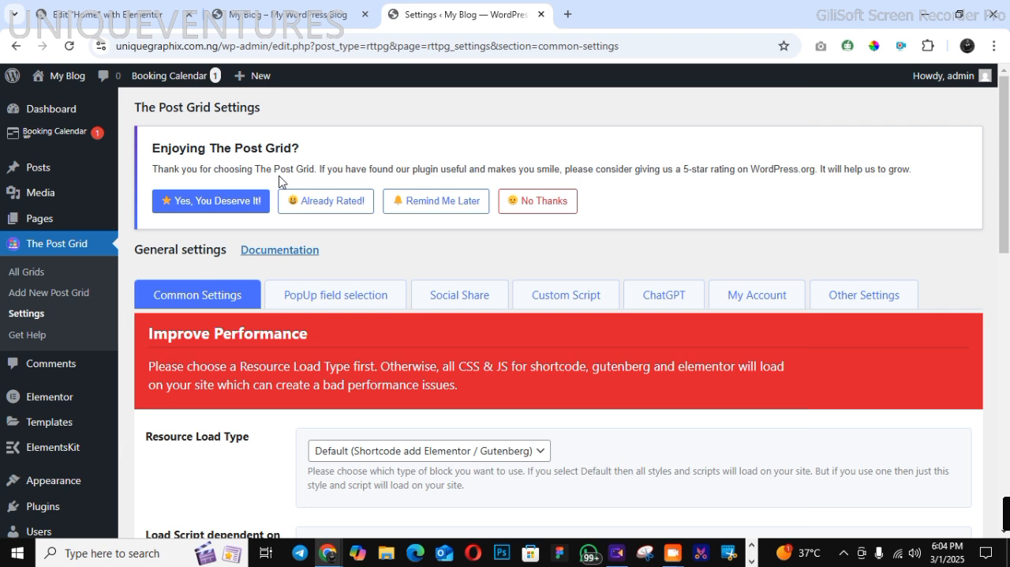
scroll(1008, 306, down, 5)
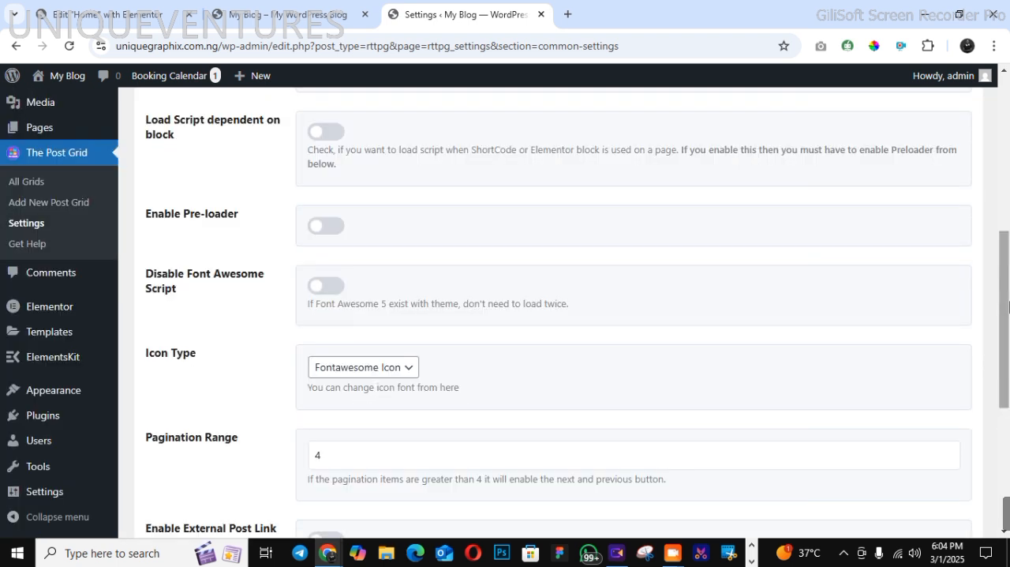
scroll(1007, 161, up, 5)
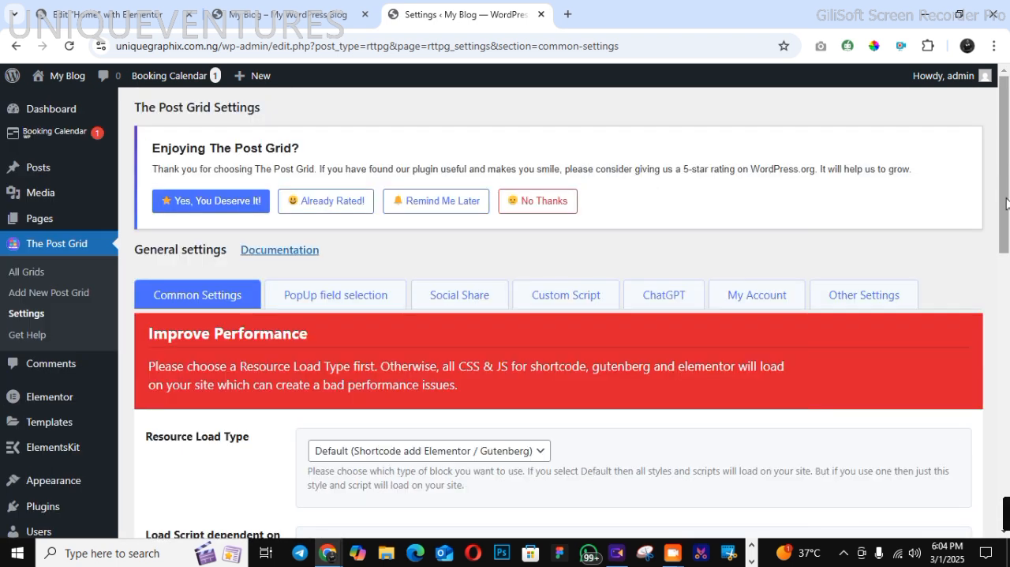
mouse_move(97, 141)
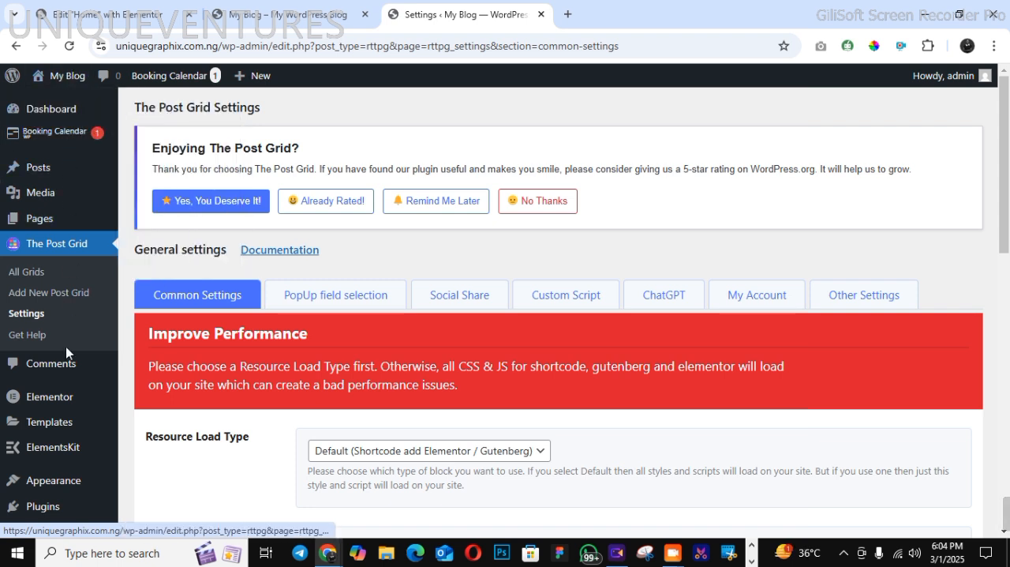
Create and publish a new page titled HOME, and open it in the Elementor editor
mouse_move(66, 214)
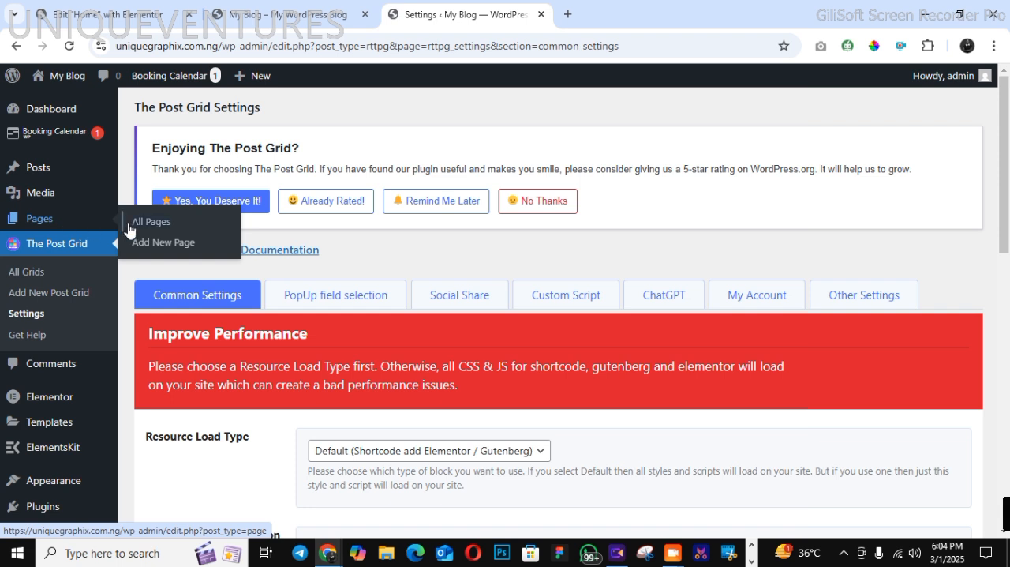
click(155, 244)
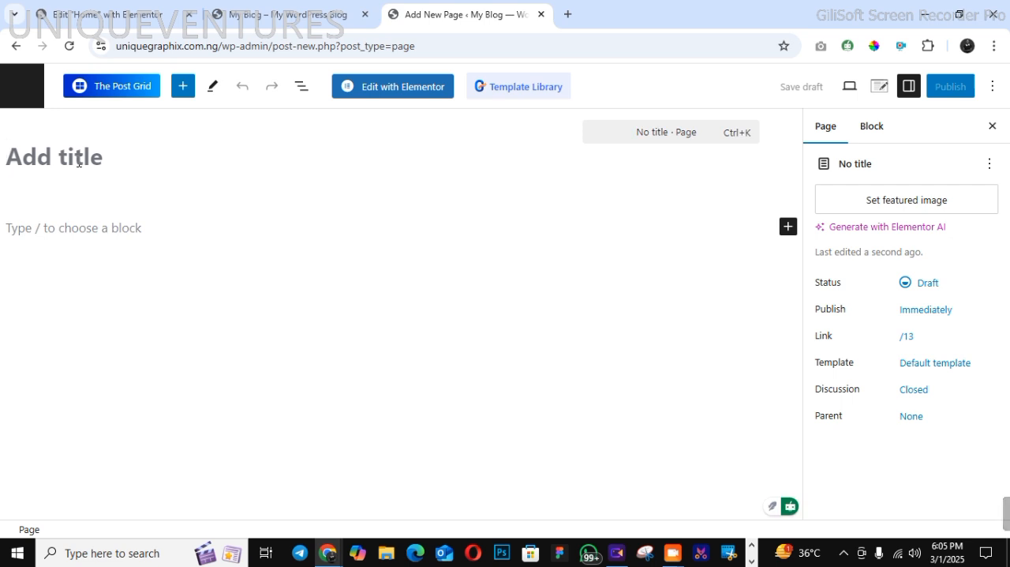
text(HOME)
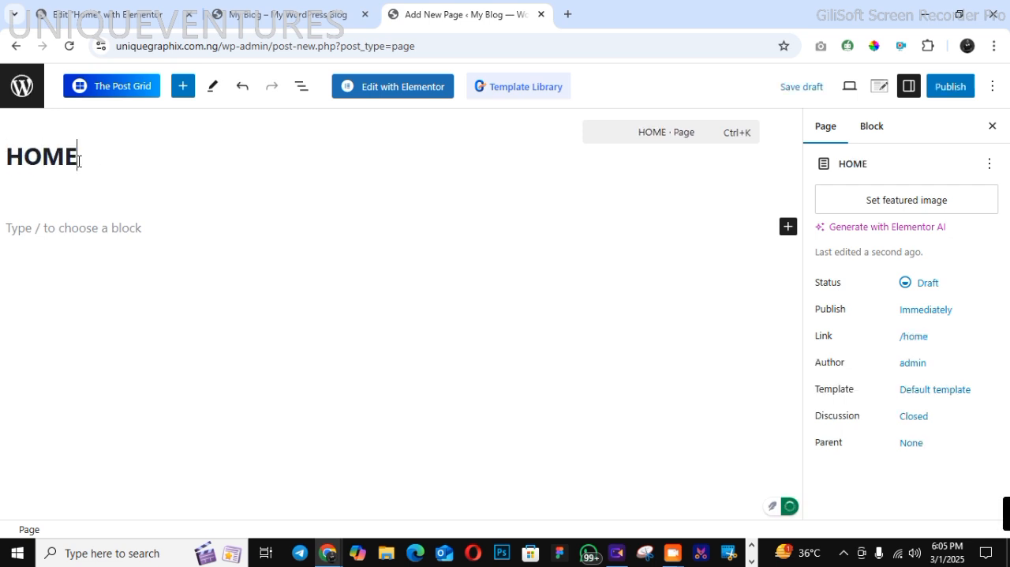
click(951, 93)
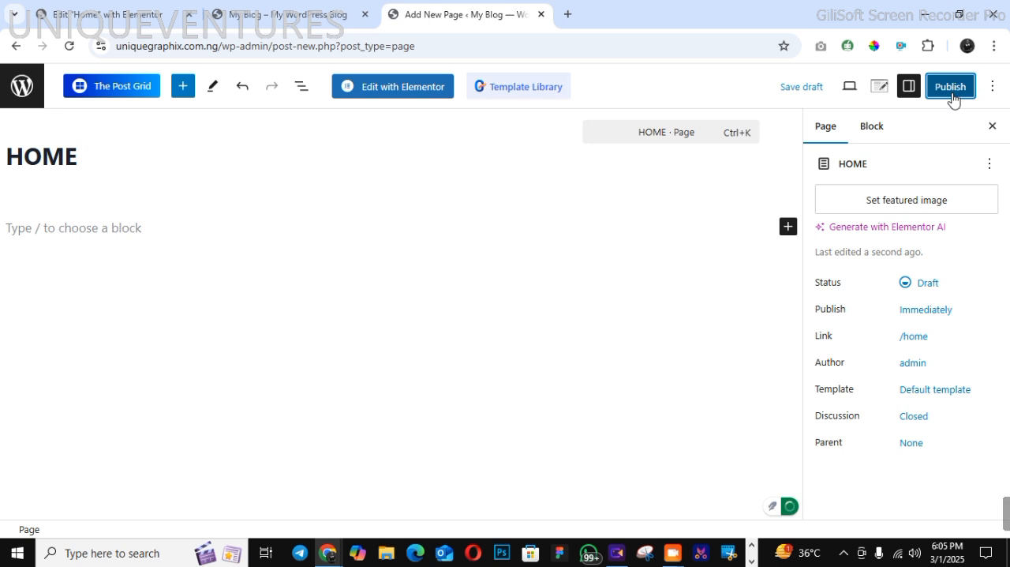
click(952, 93)
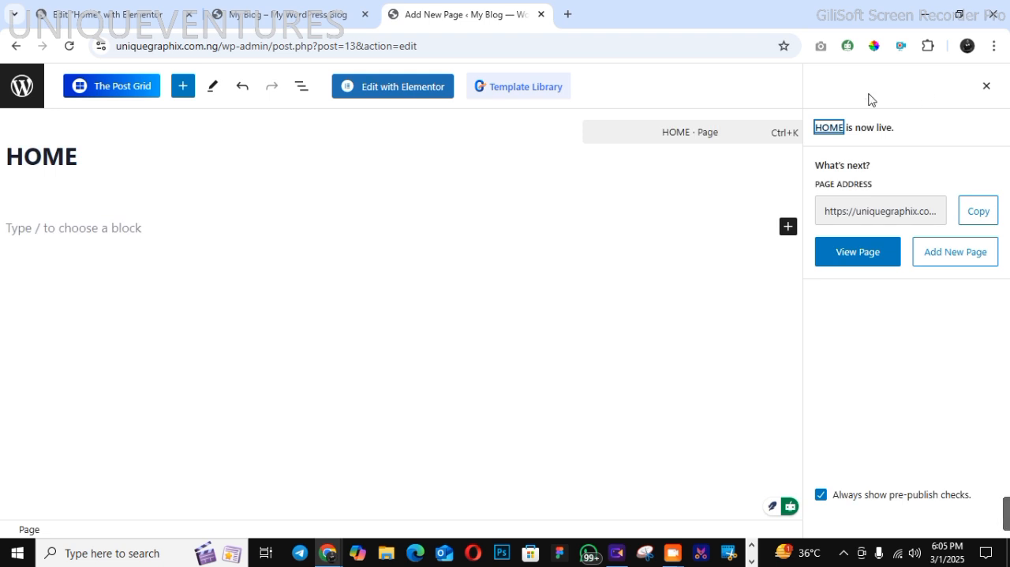
click(415, 96)
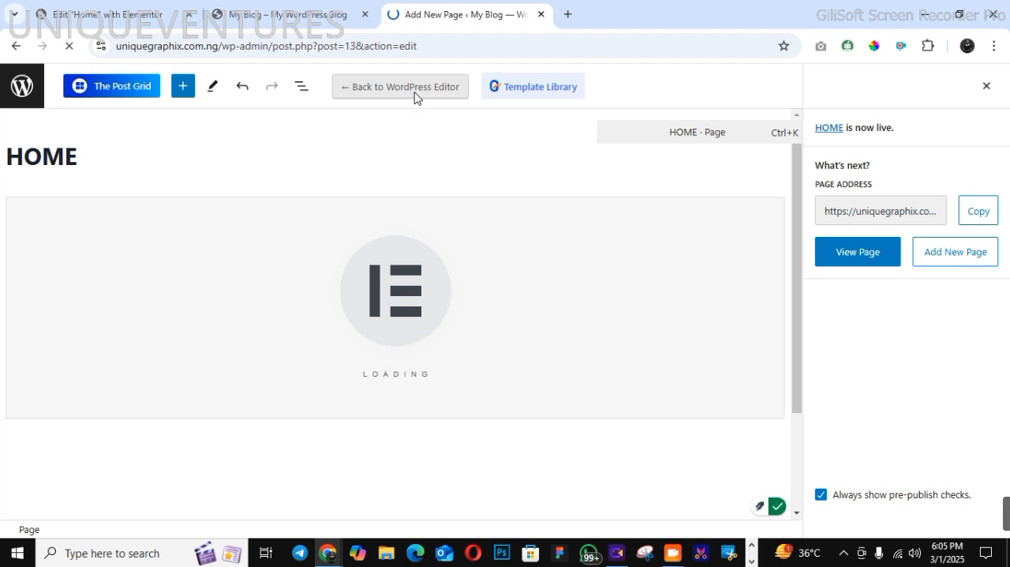
Review the sections of the finished salon site's home page for reference, and return to the HOME page's Elementor editor
click(308, 14)
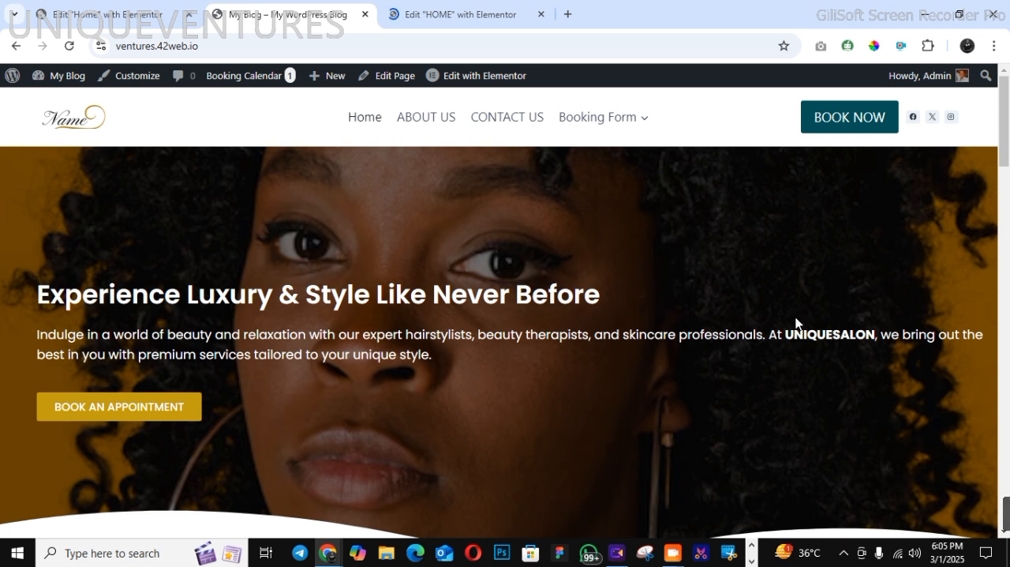
click(1007, 405)
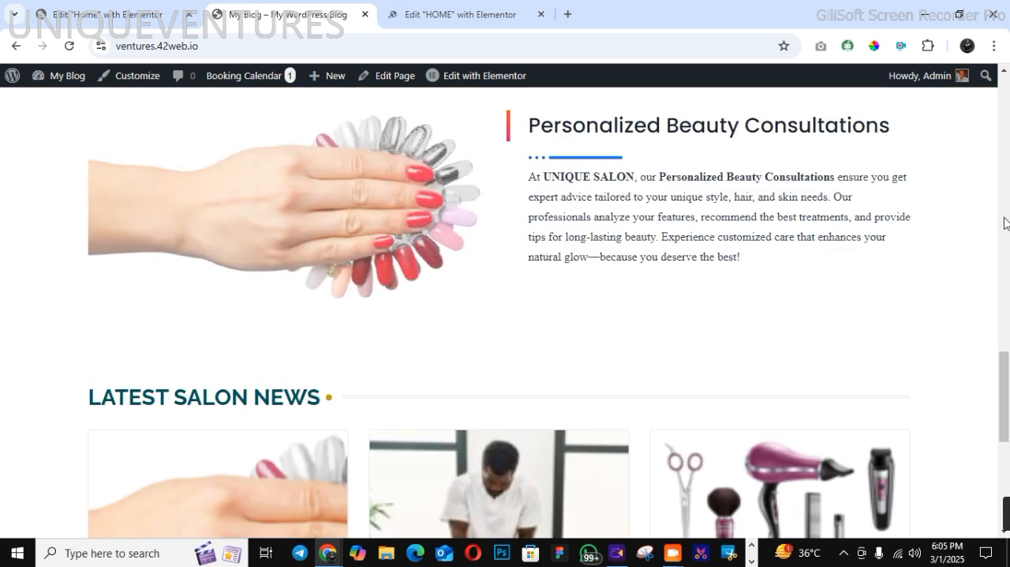
click(1007, 74)
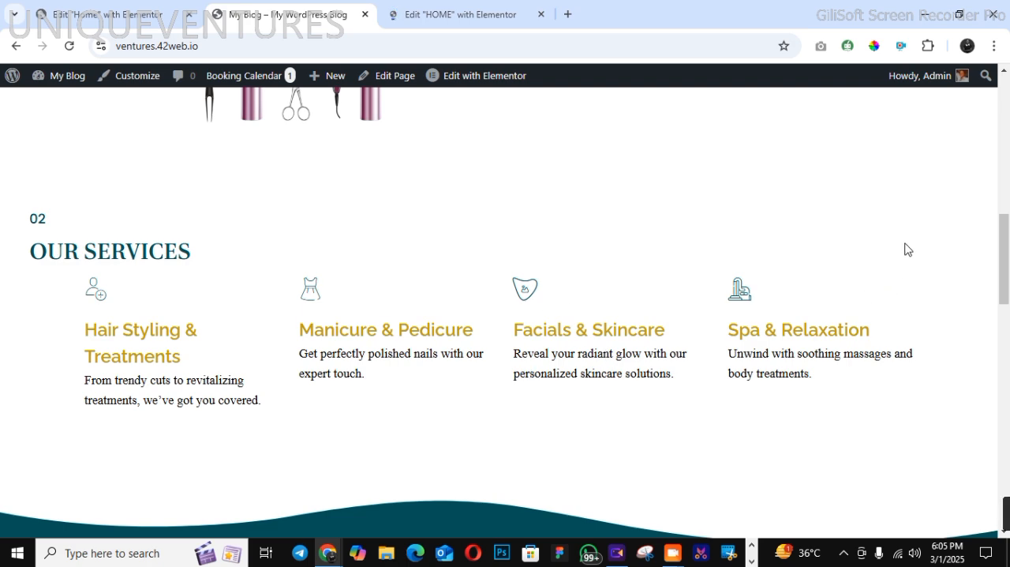
click(1006, 74)
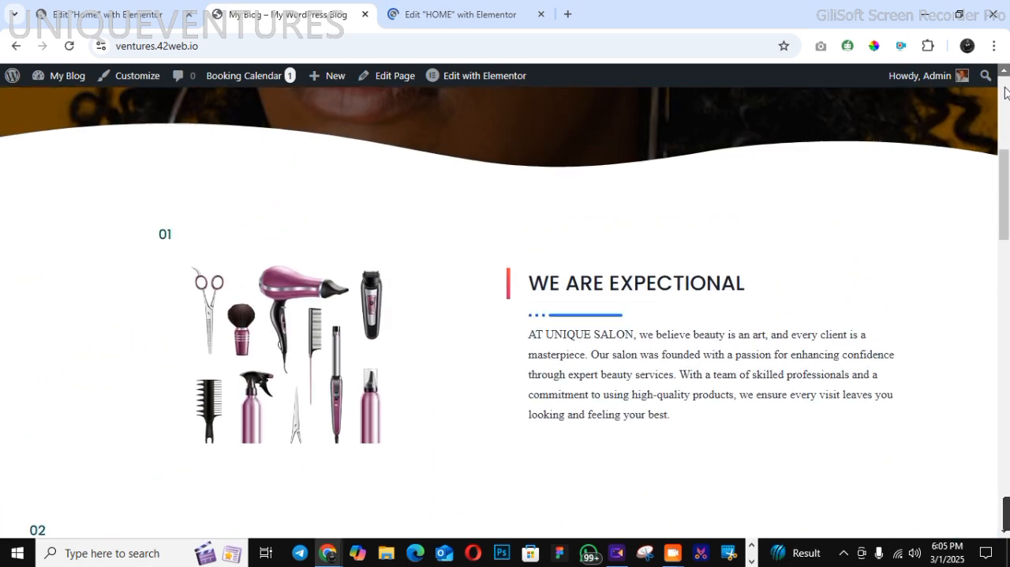
drag(1007, 212, 1007, 87)
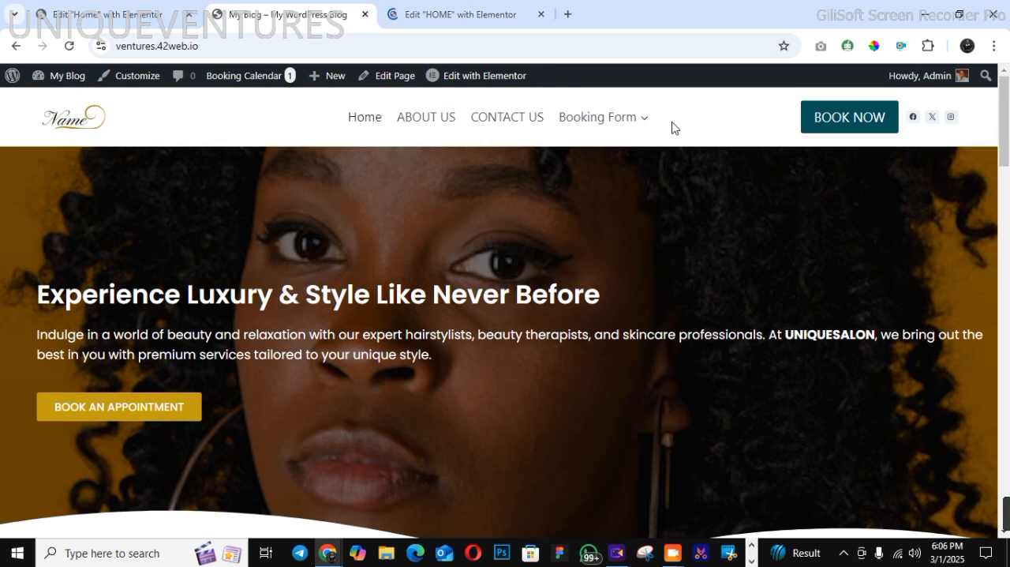
click(459, 10)
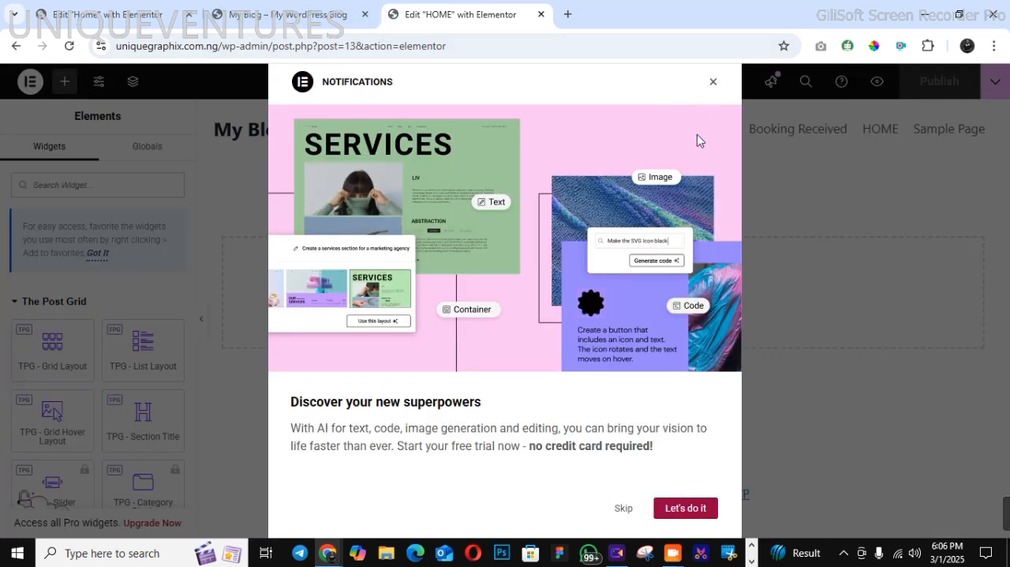
Dismiss the Elementor notification, set the HOME page's layout to Elementor Full Width and publish the change
click(712, 84)
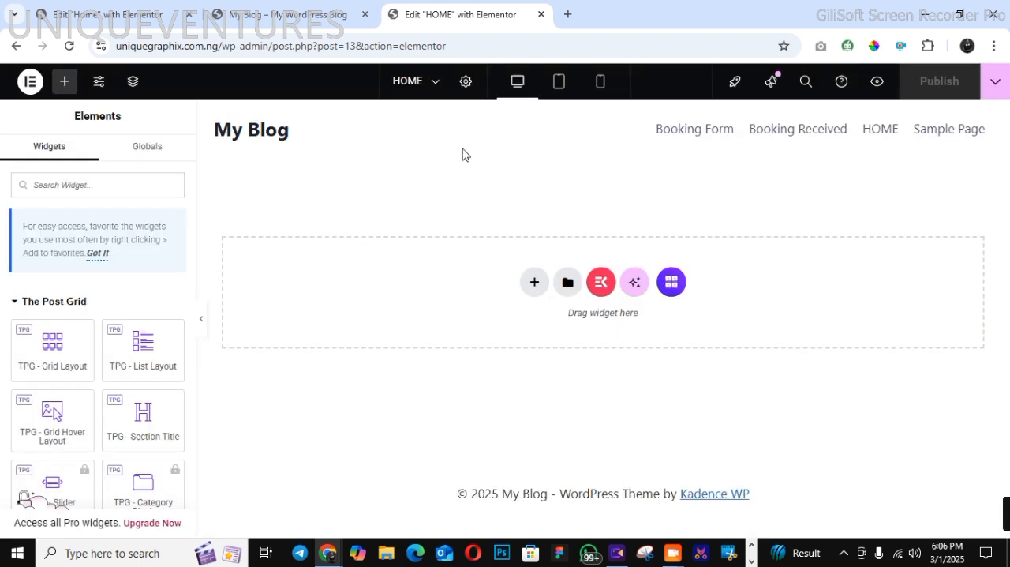
click(465, 87)
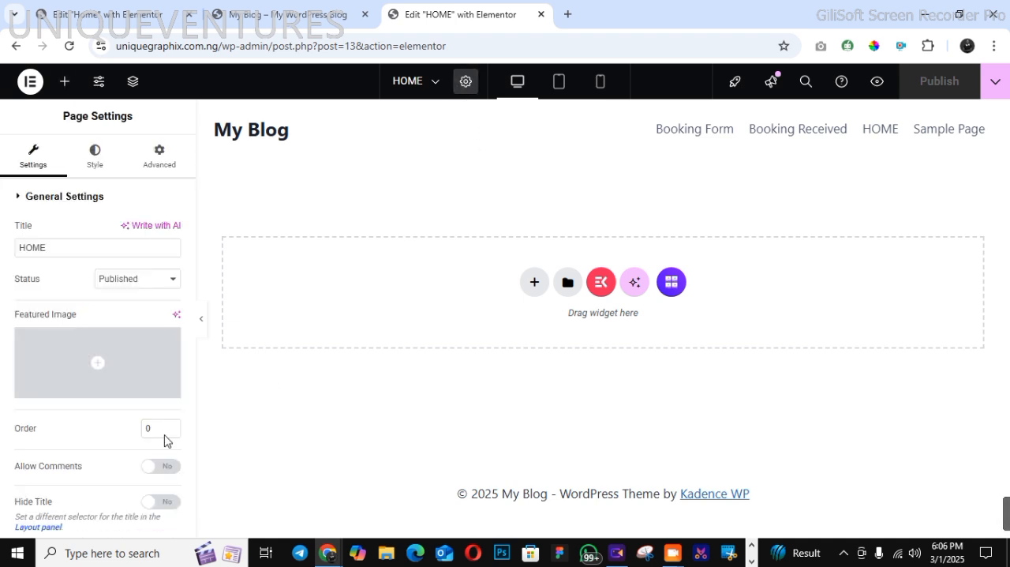
scroll(189, 506, down, 2)
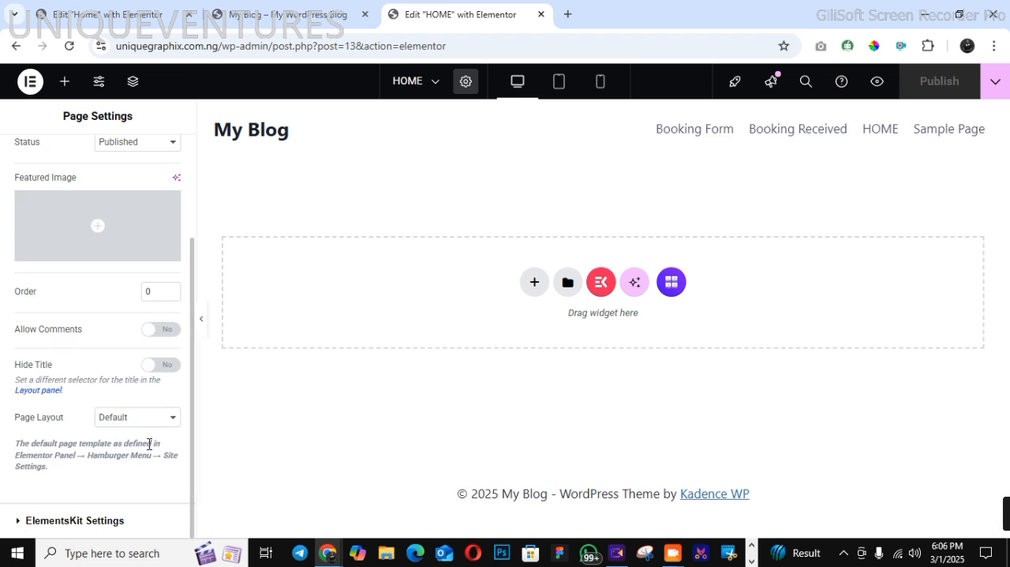
click(154, 418)
click(142, 472)
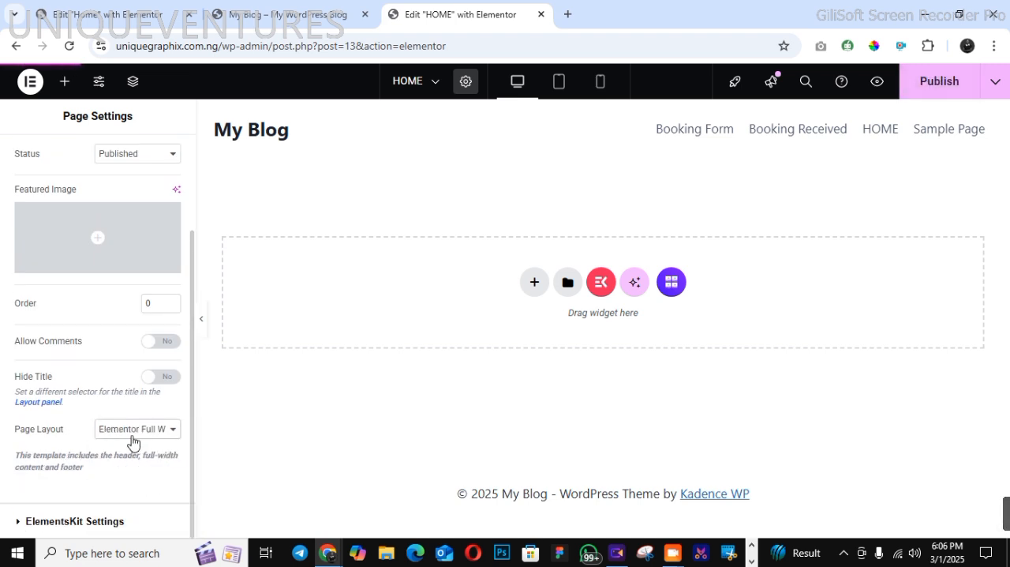
scroll(193, 181, up, 3)
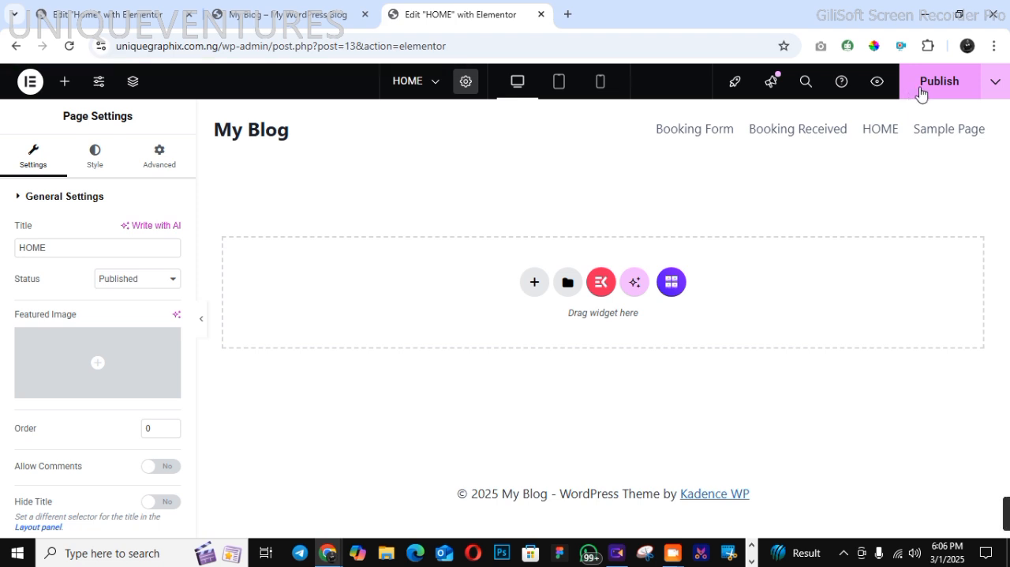
click(920, 94)
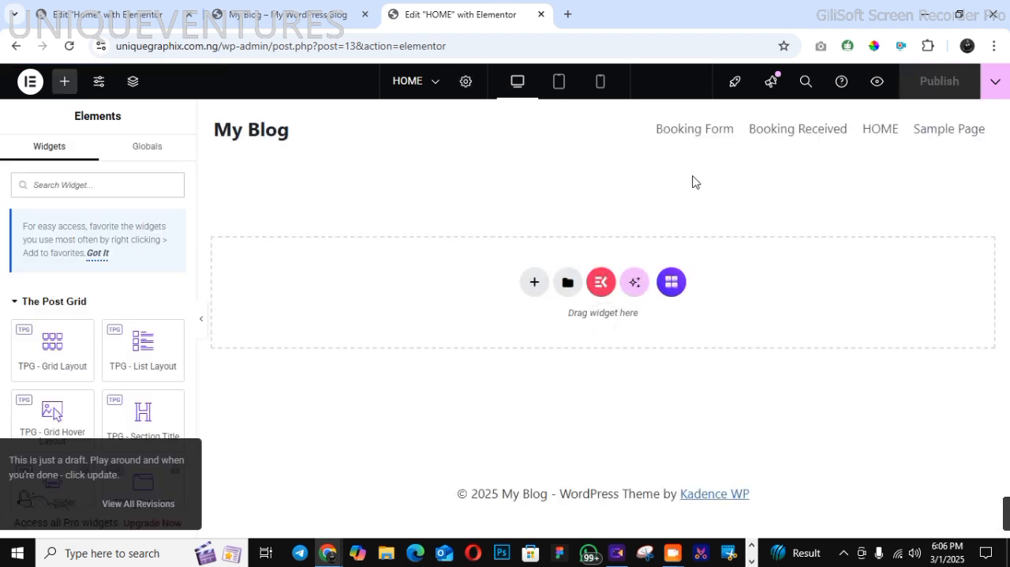
Add a single flexbox container with downward direction to the page and set its content width to Full Width
click(534, 281)
click(547, 325)
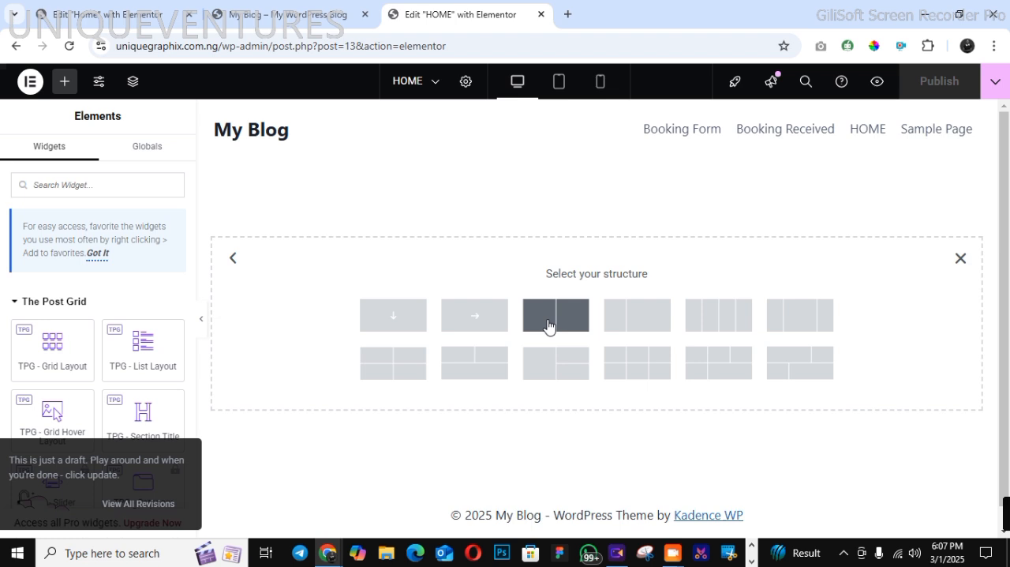
click(393, 325)
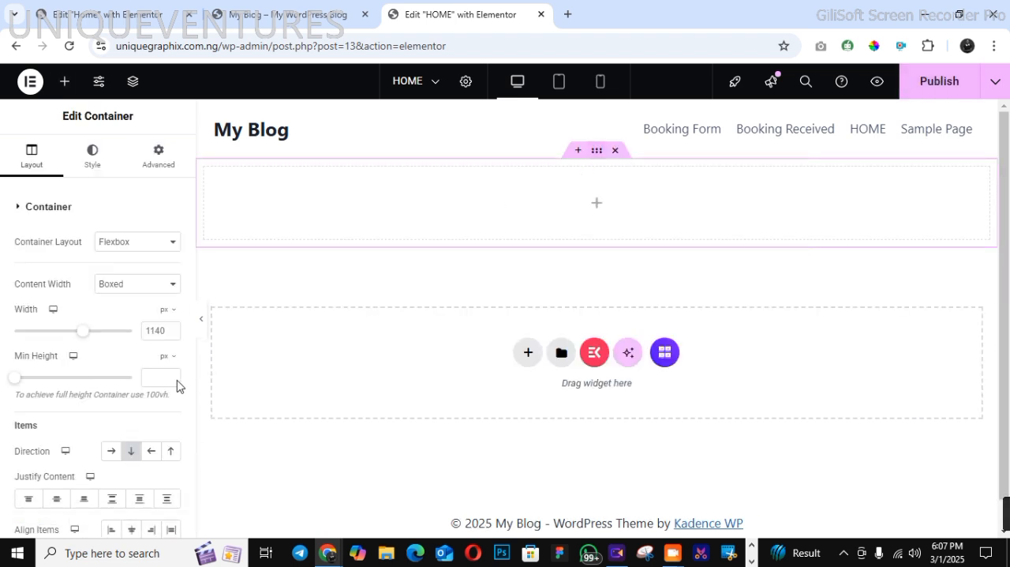
click(119, 286)
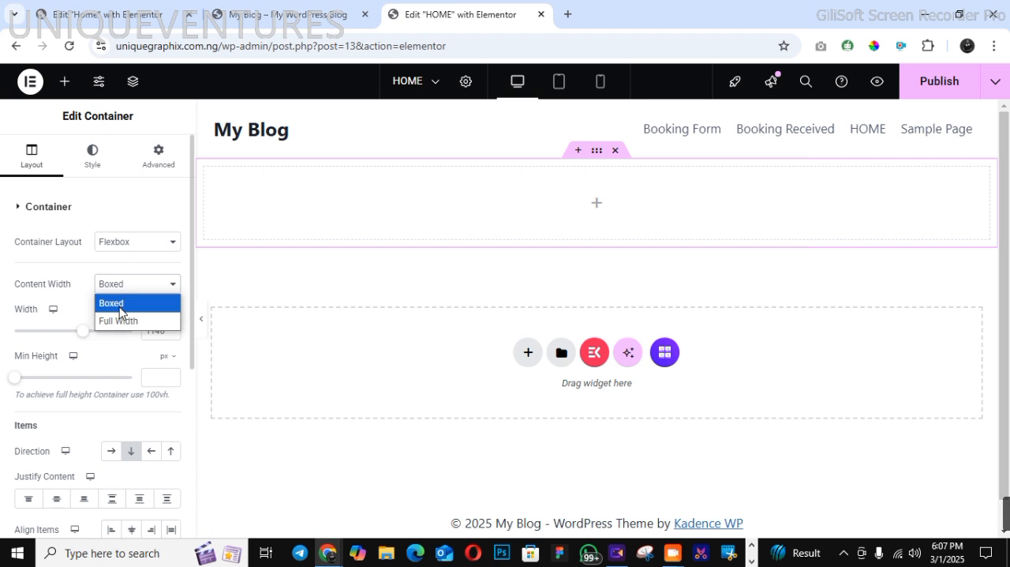
click(120, 320)
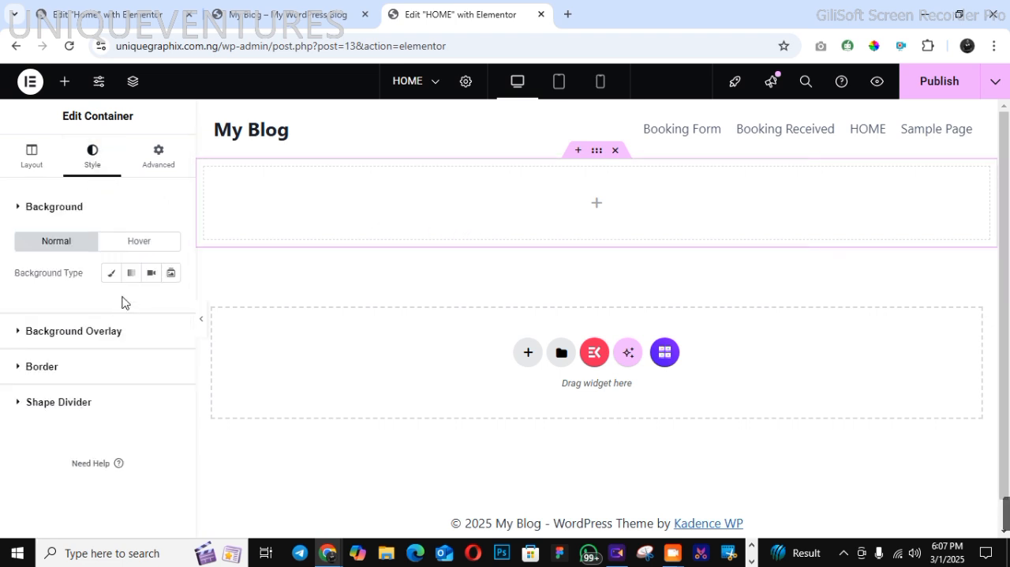
Give the container a classic background and open its image chooser, checking the finished site's hero image for reference
click(111, 273)
click(113, 391)
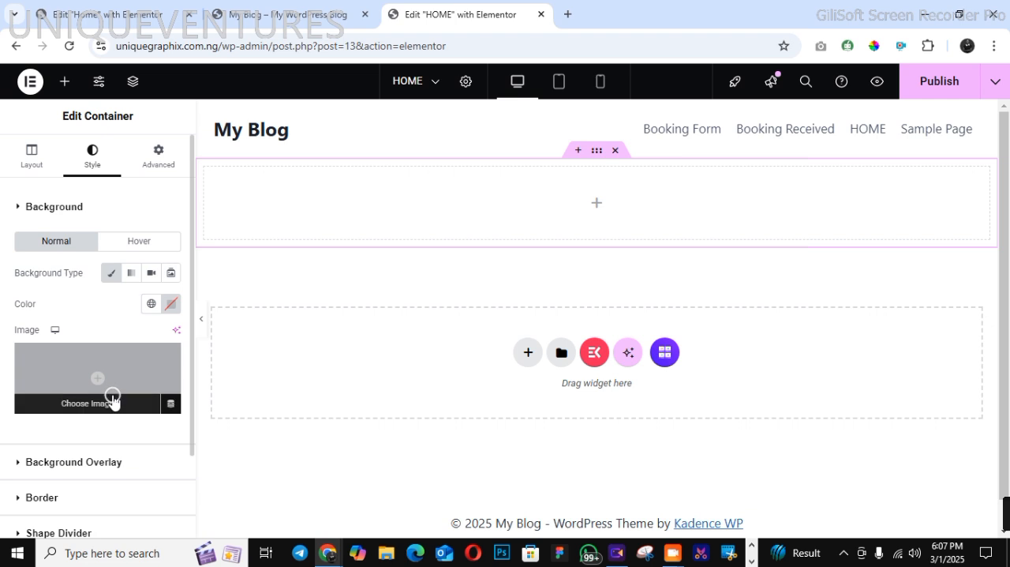
click(264, 16)
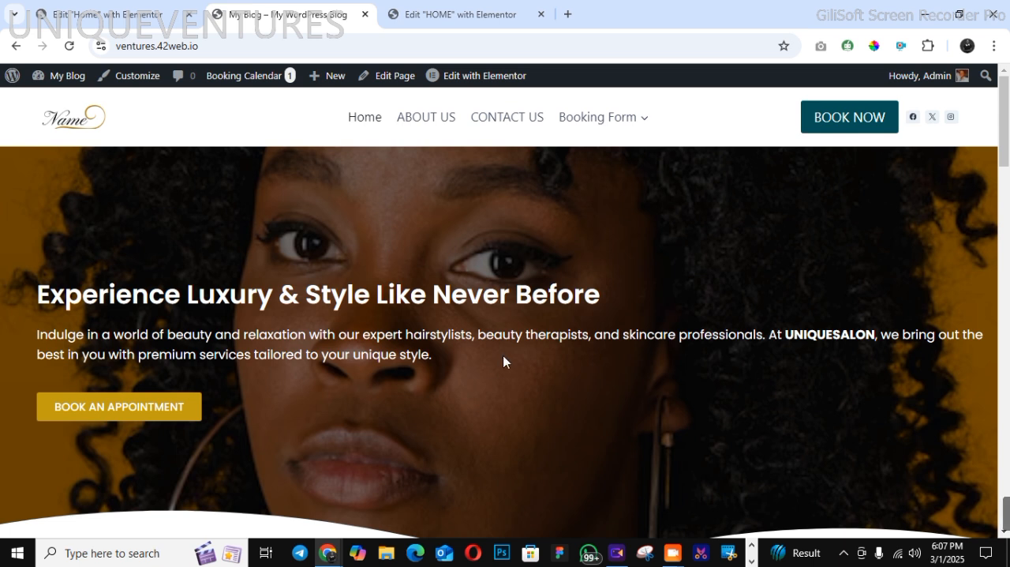
click(472, 14)
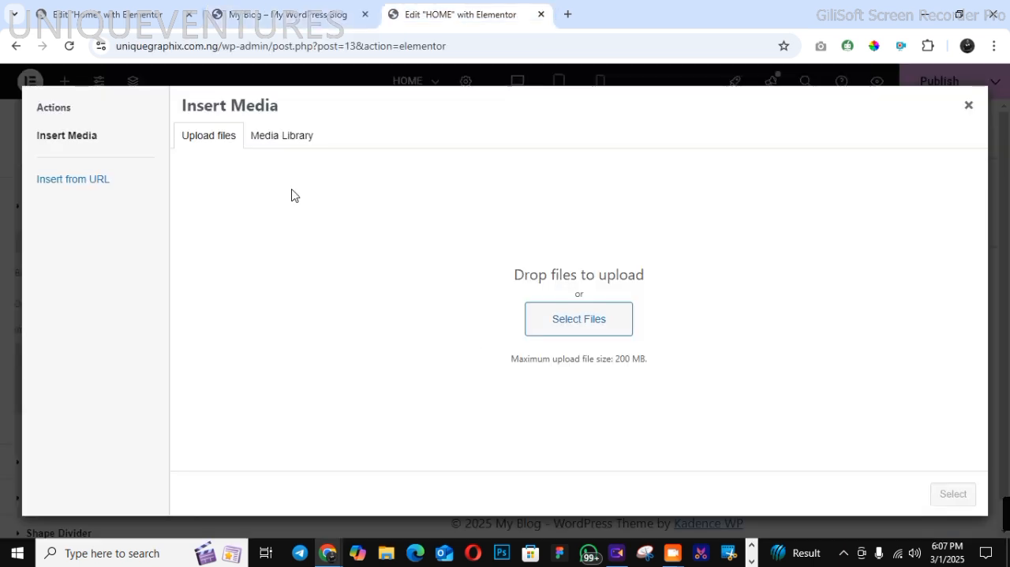
Check the media library for the finished site's portrait image and open the file chooser for uploading a new file
click(277, 149)
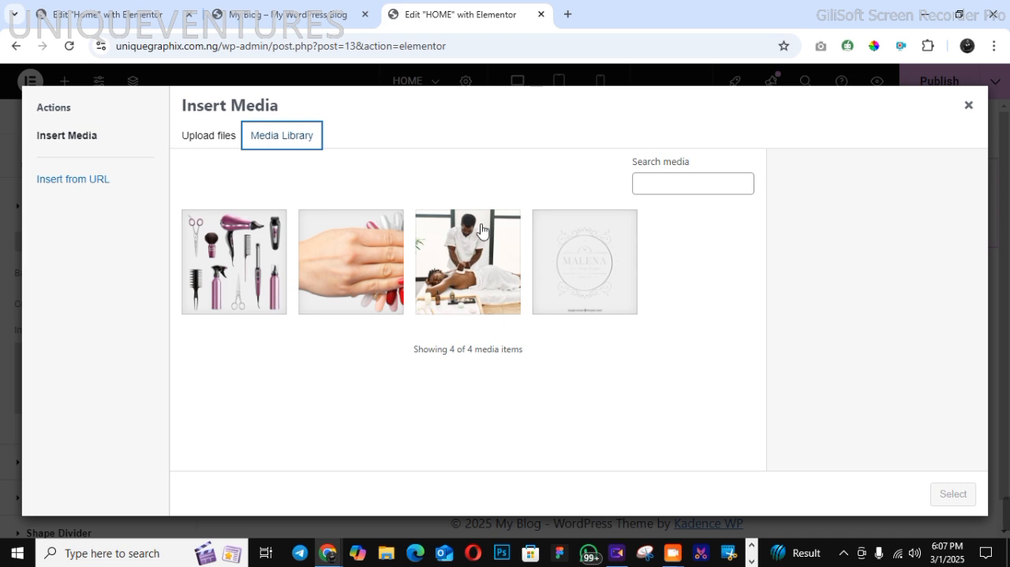
click(209, 136)
click(556, 334)
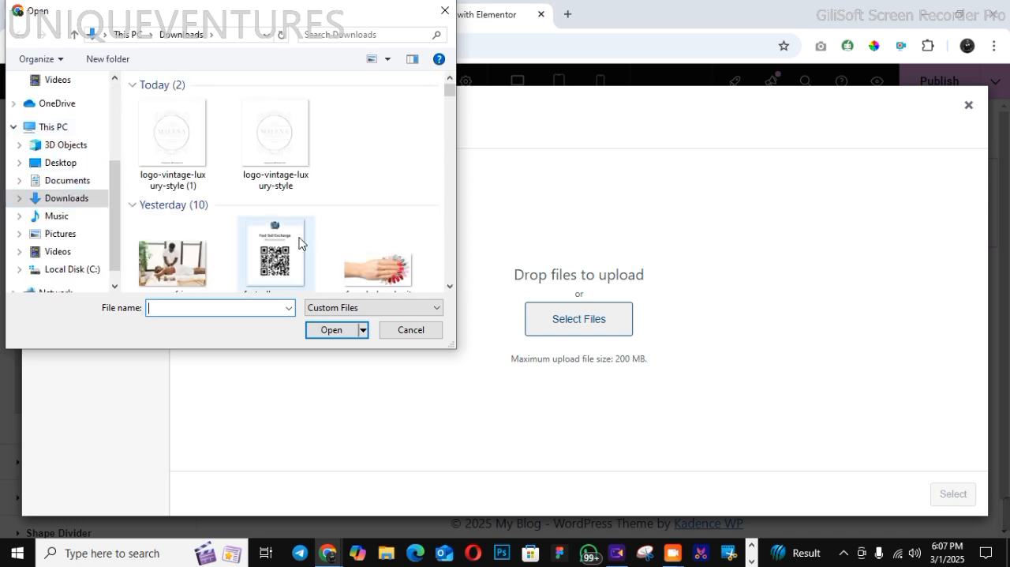
Upload the portrait-young-african-american-woman-colored-background image from the Downloads folder and select it as the container's background image
click(449, 286)
click(449, 289)
click(449, 288)
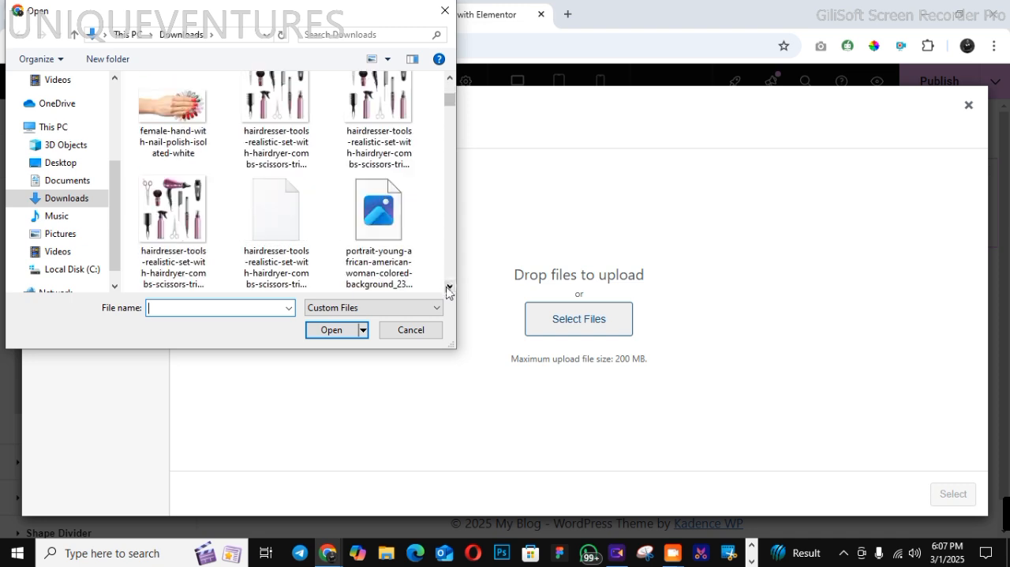
click(449, 288)
click(449, 288)
click(449, 288)
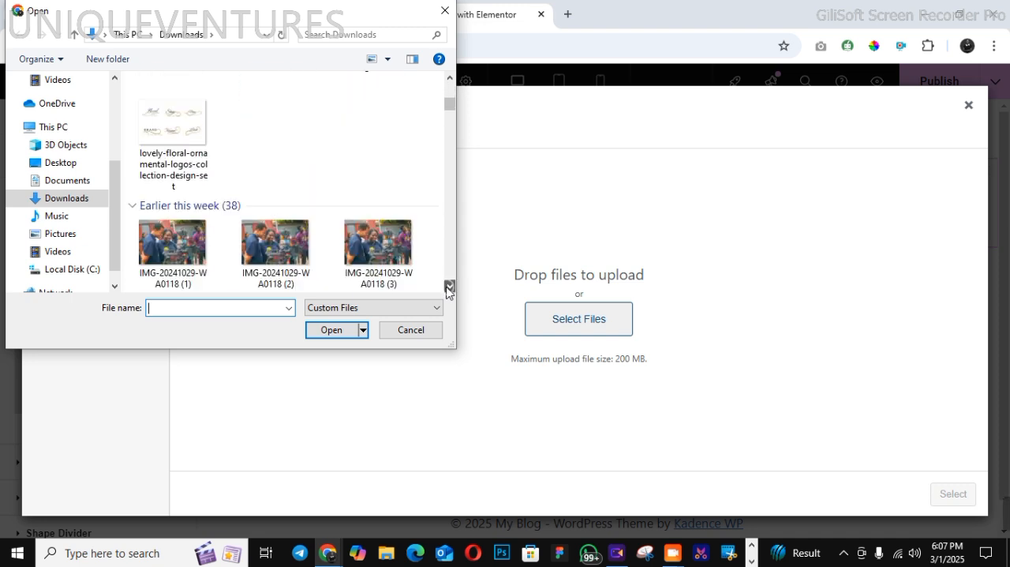
click(449, 287)
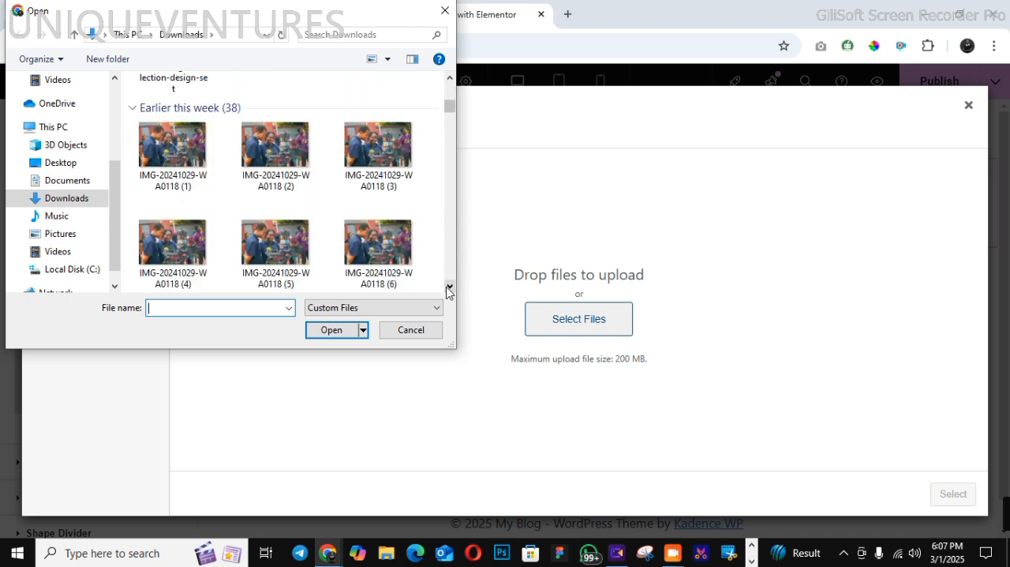
click(449, 78)
click(449, 78)
click(449, 78)
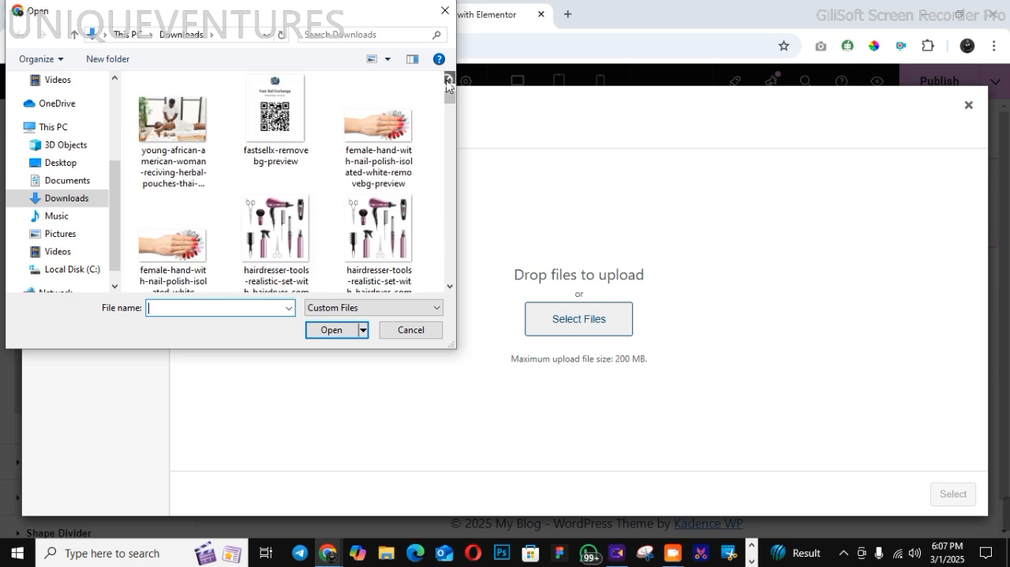
click(449, 78)
click(449, 78)
click(449, 78)
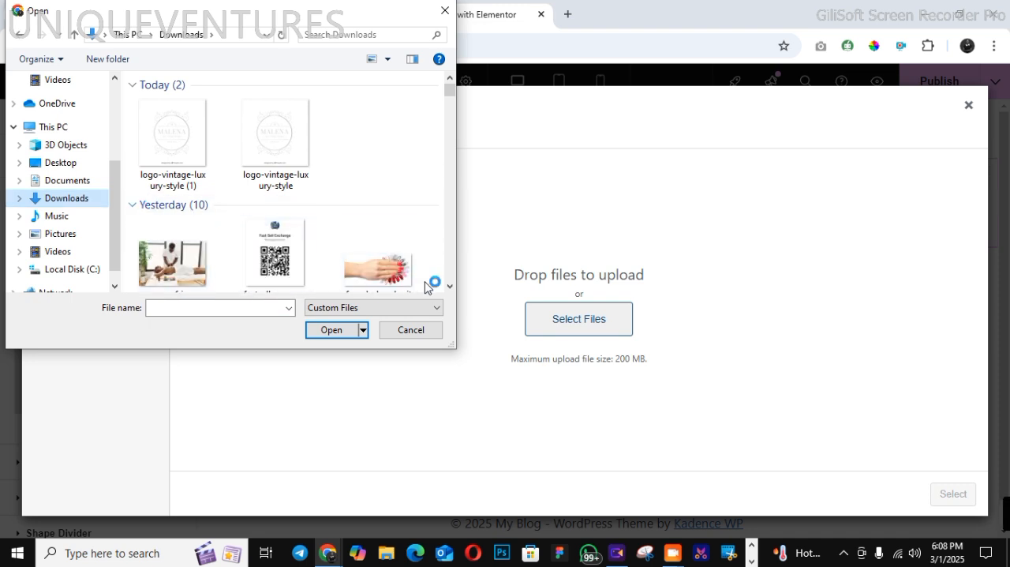
click(450, 286)
scroll(449, 290, down, 2)
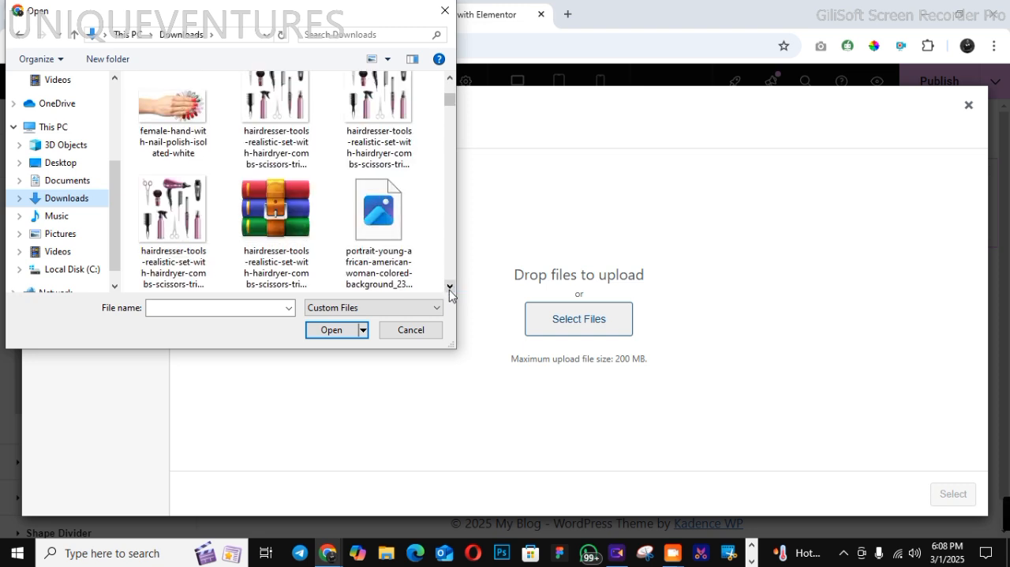
scroll(449, 290, down, 1)
click(399, 181)
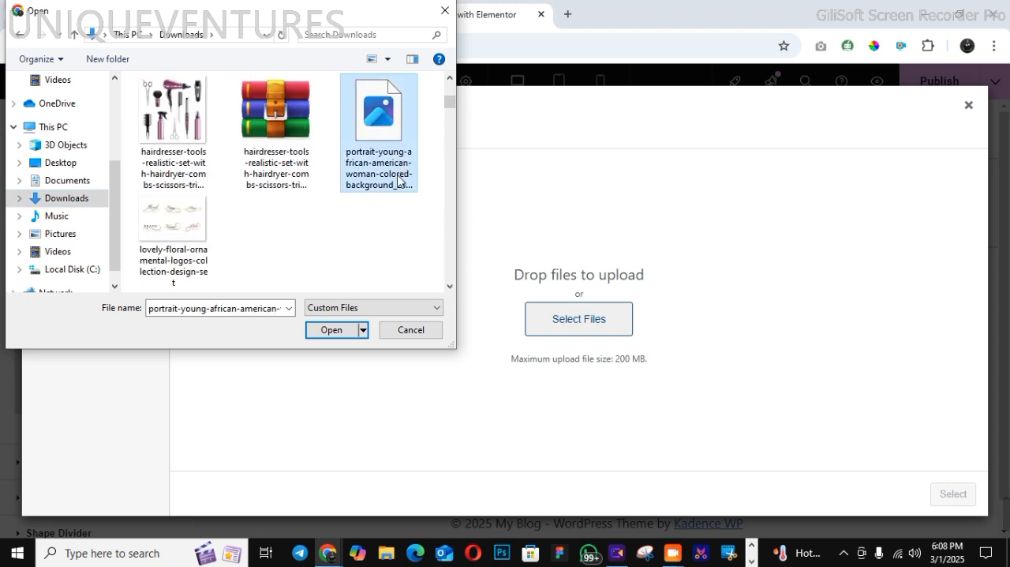
click(331, 330)
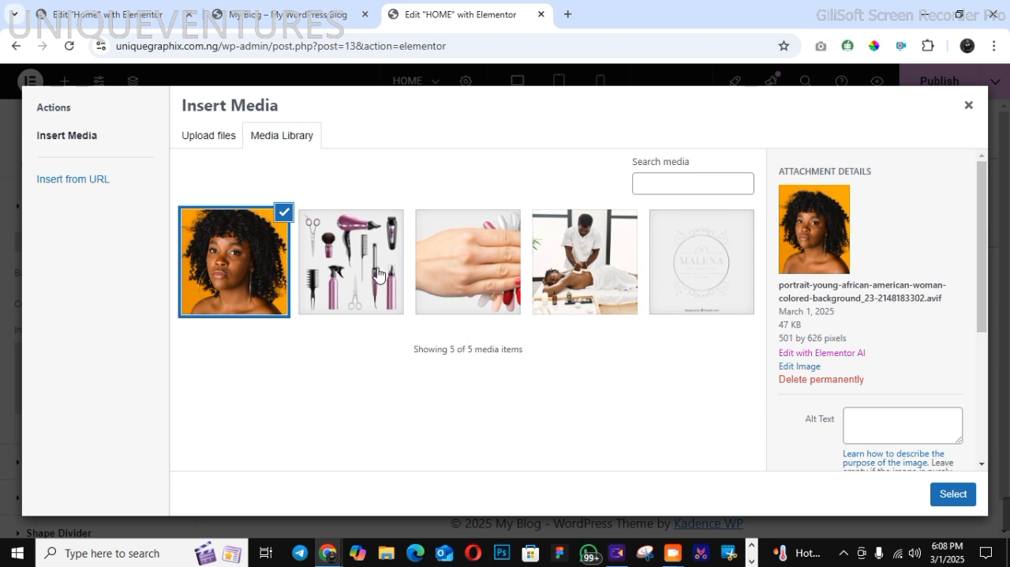
click(945, 497)
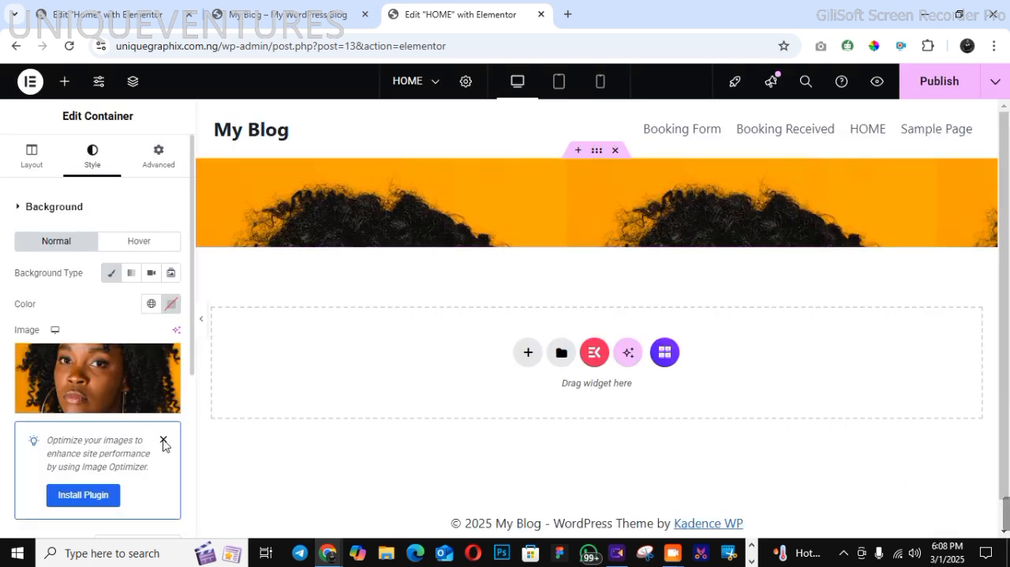
Dismiss the image optimizer notice and set the background image's position to Center Center, repeat to No-repeat and display size to Cover
click(164, 440)
click(131, 483)
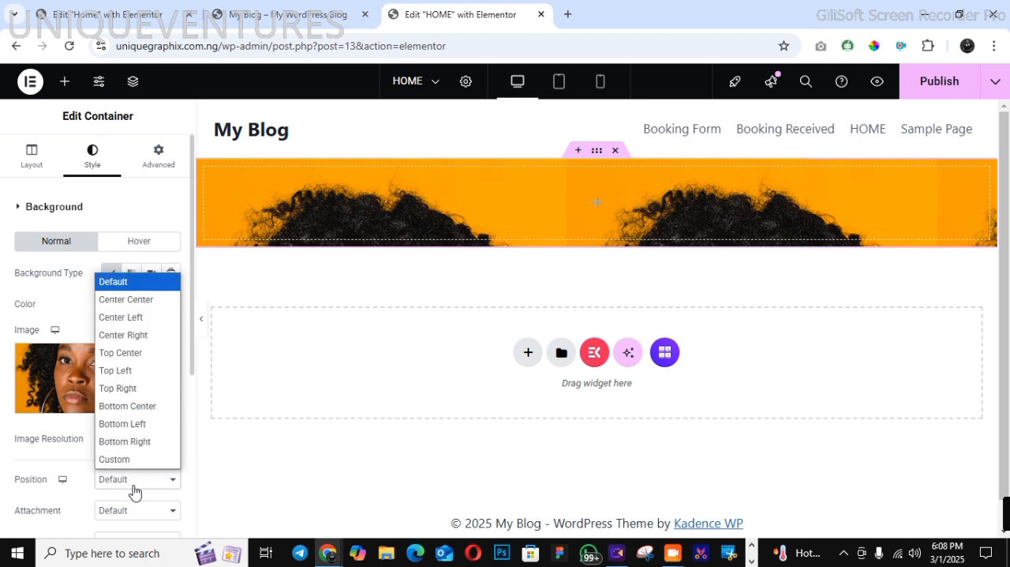
click(125, 299)
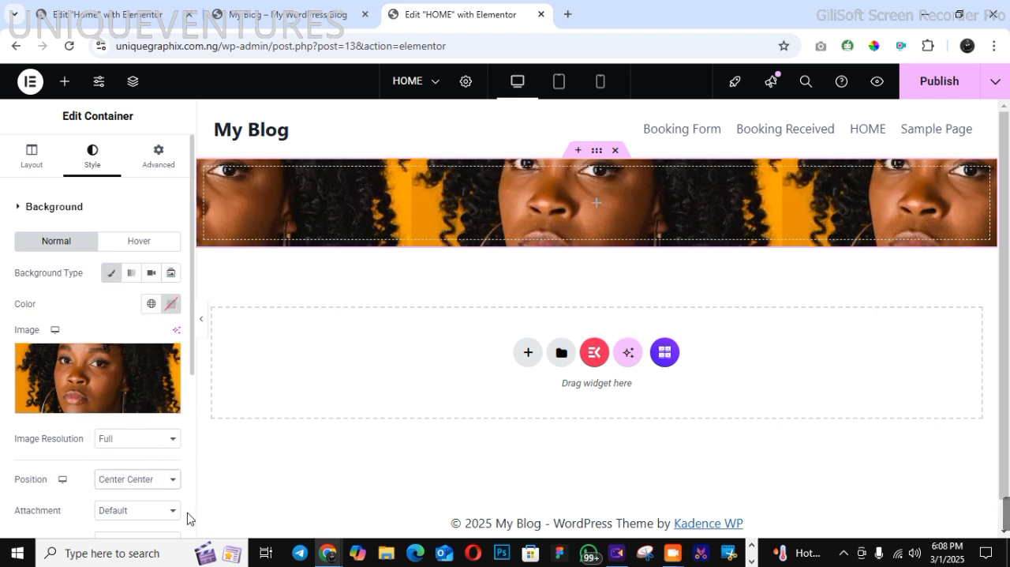
scroll(147, 340, down, 3)
click(123, 240)
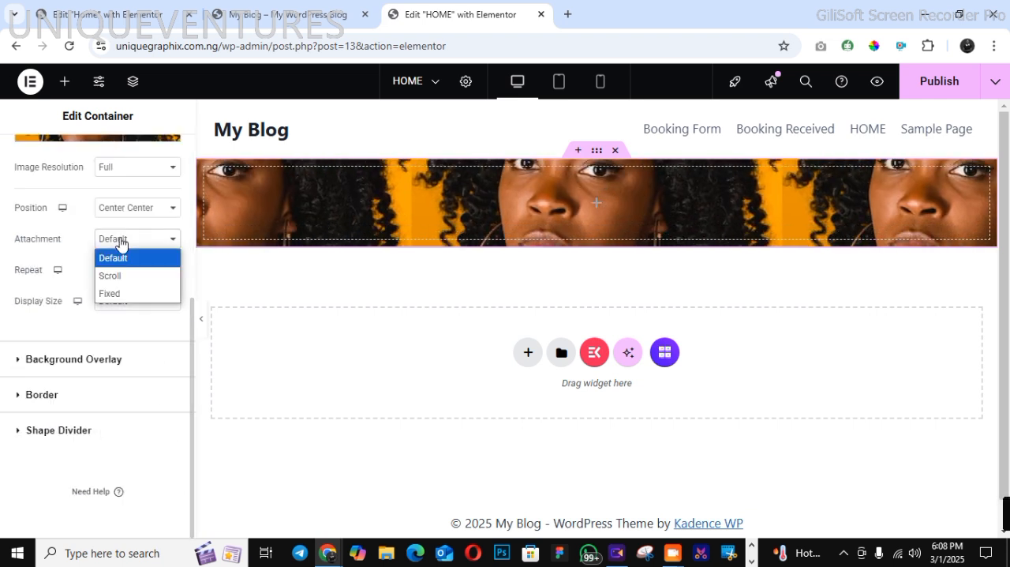
click(122, 240)
click(123, 272)
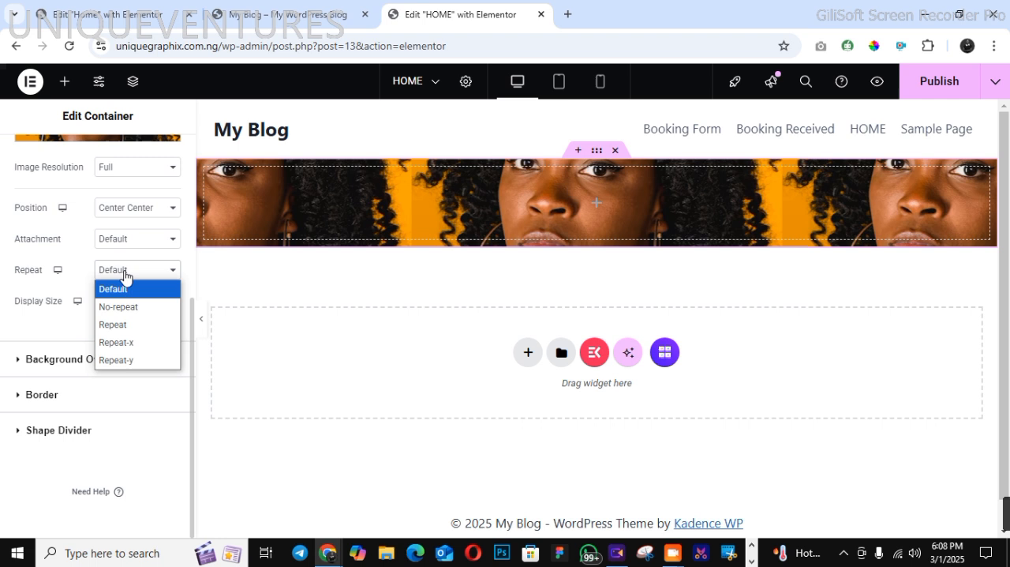
click(119, 306)
click(118, 304)
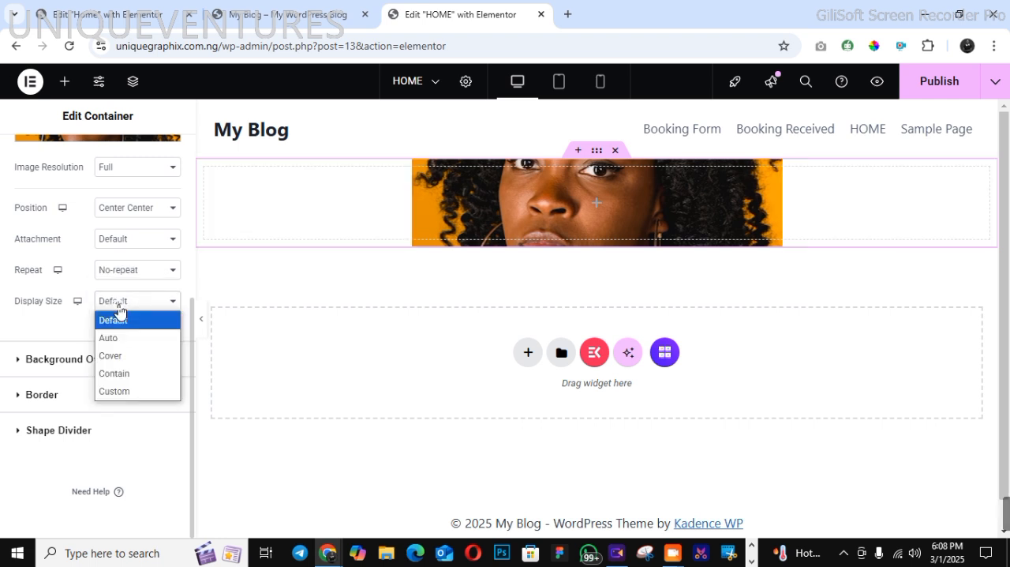
click(121, 361)
Set the hero container's minimum height to about 516 px
scroll(190, 210, up, 4)
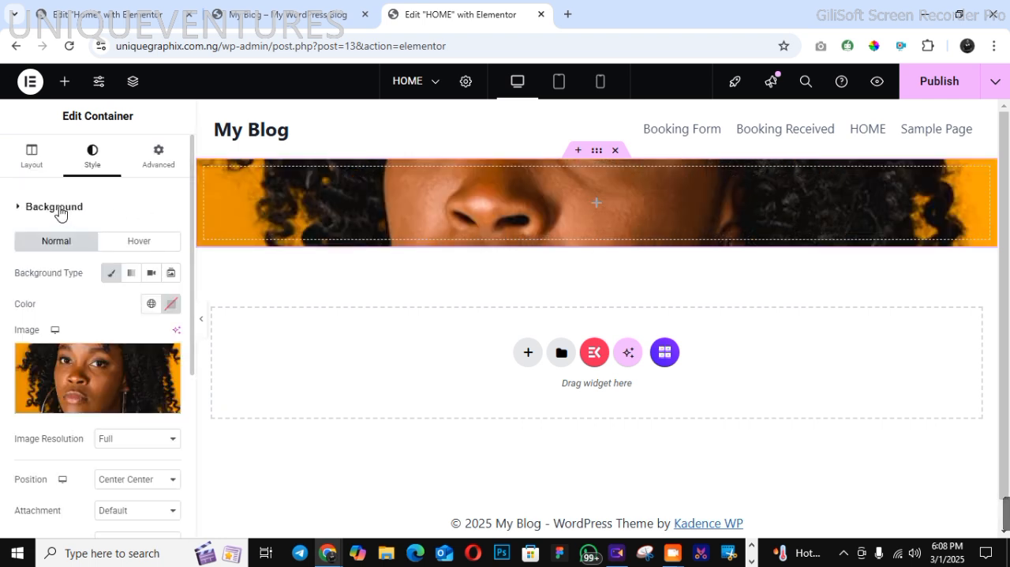
click(33, 157)
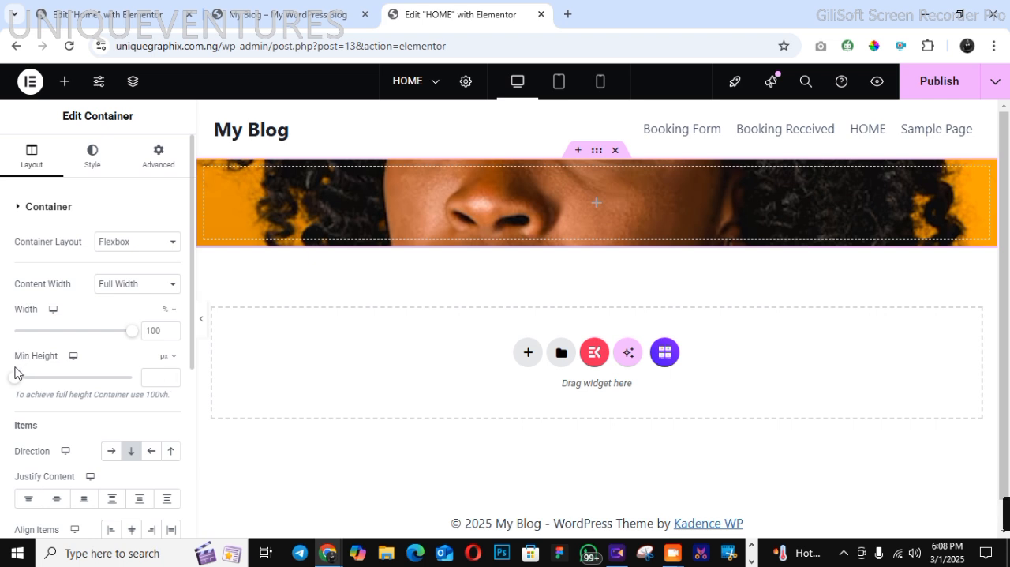
drag(16, 379, 62, 386)
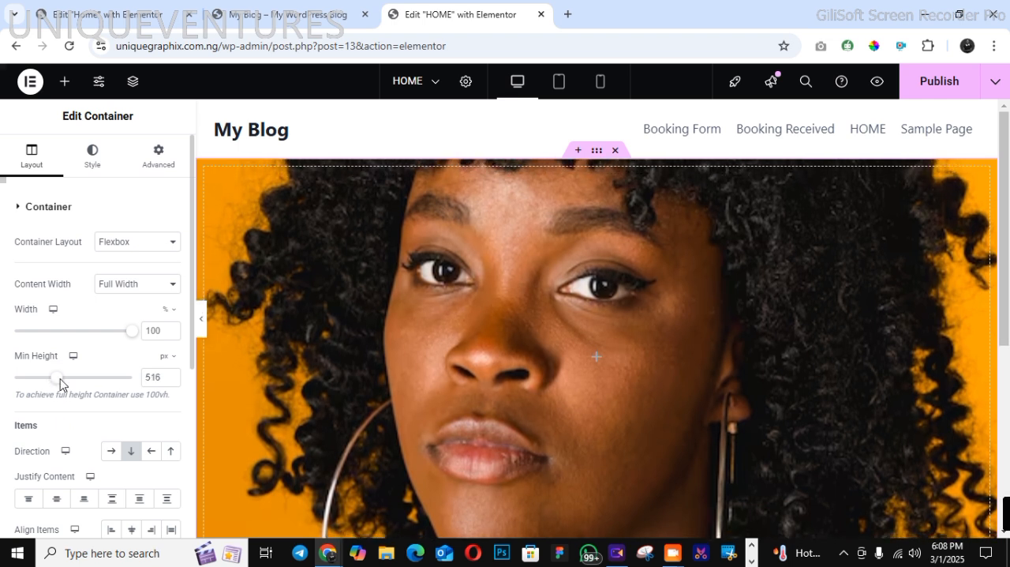
Give the container a classic background overlay in black (#000000)
click(96, 174)
scroll(190, 450, down, 3)
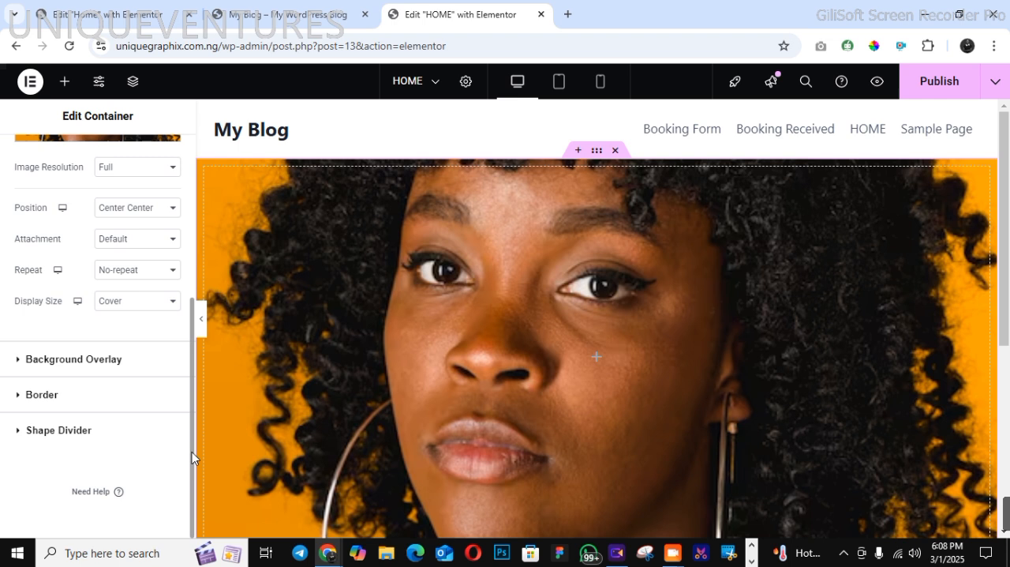
click(80, 343)
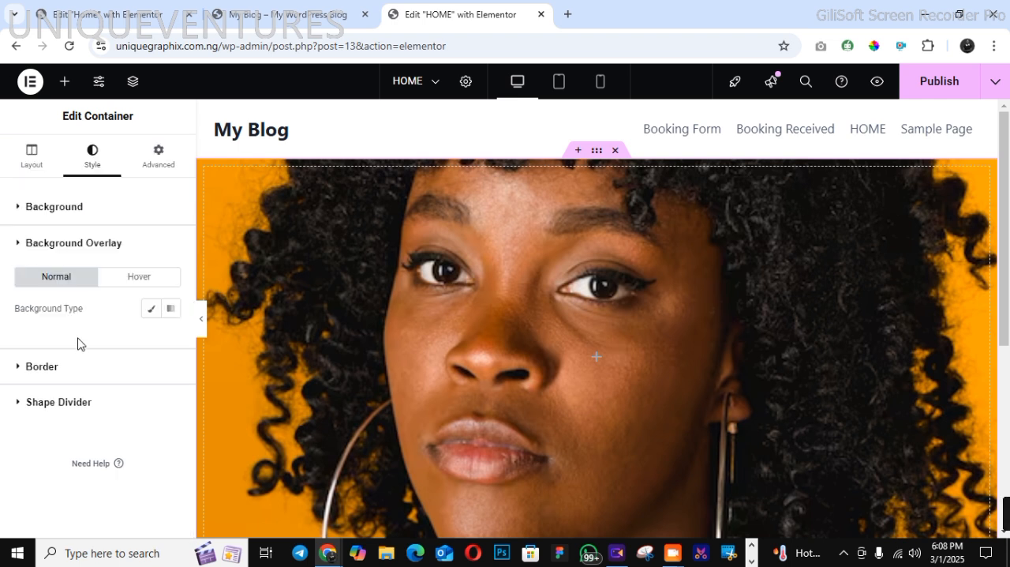
click(150, 310)
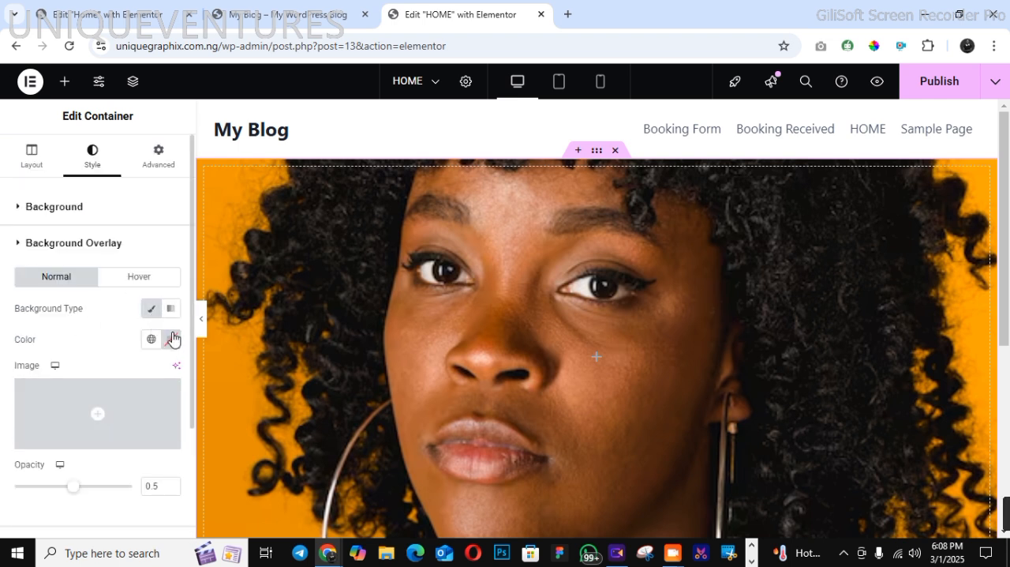
click(171, 339)
drag(119, 247, 67, 300)
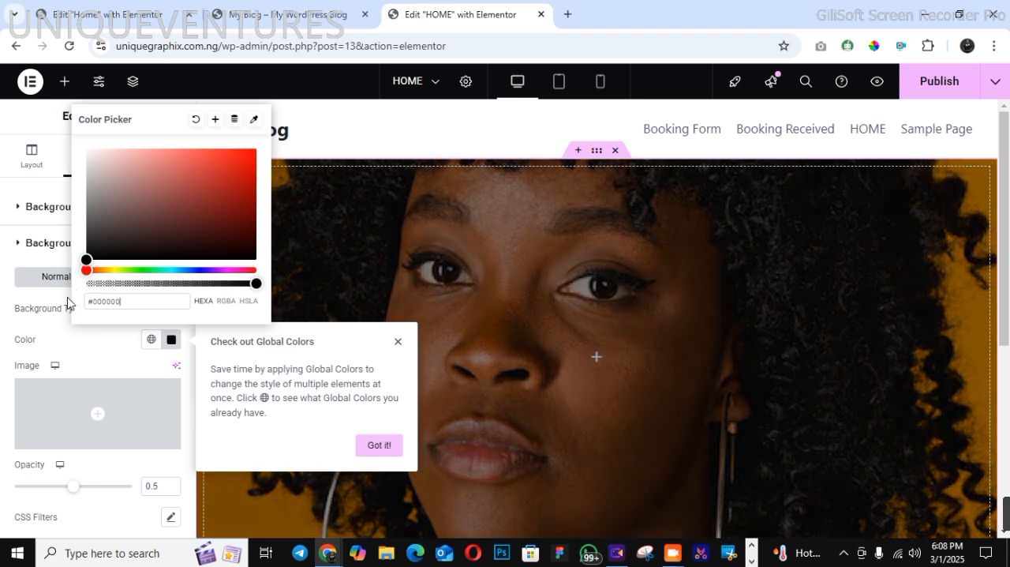
click(115, 351)
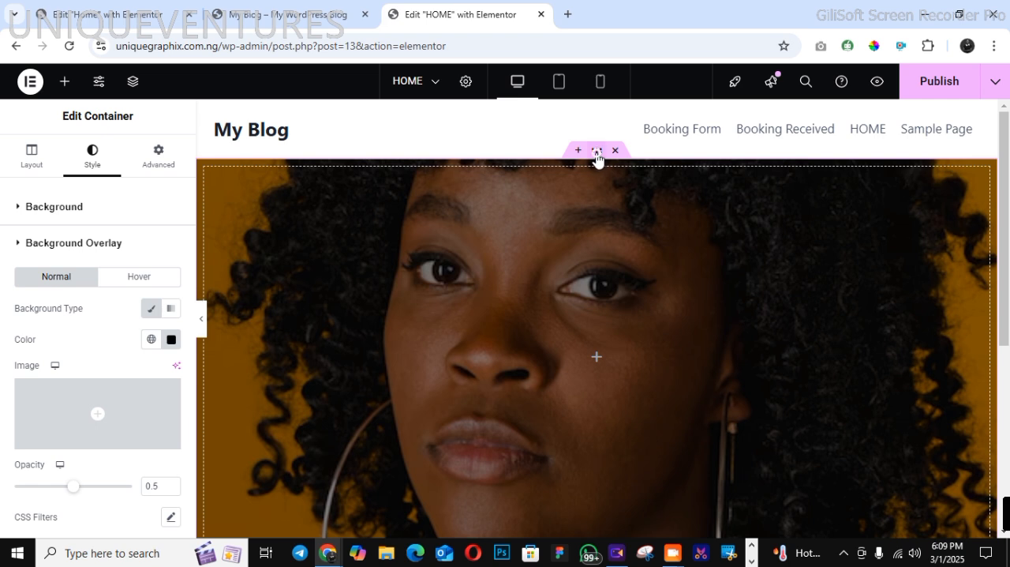
Set the container's content justification to Center and align its items to the start
click(18, 161)
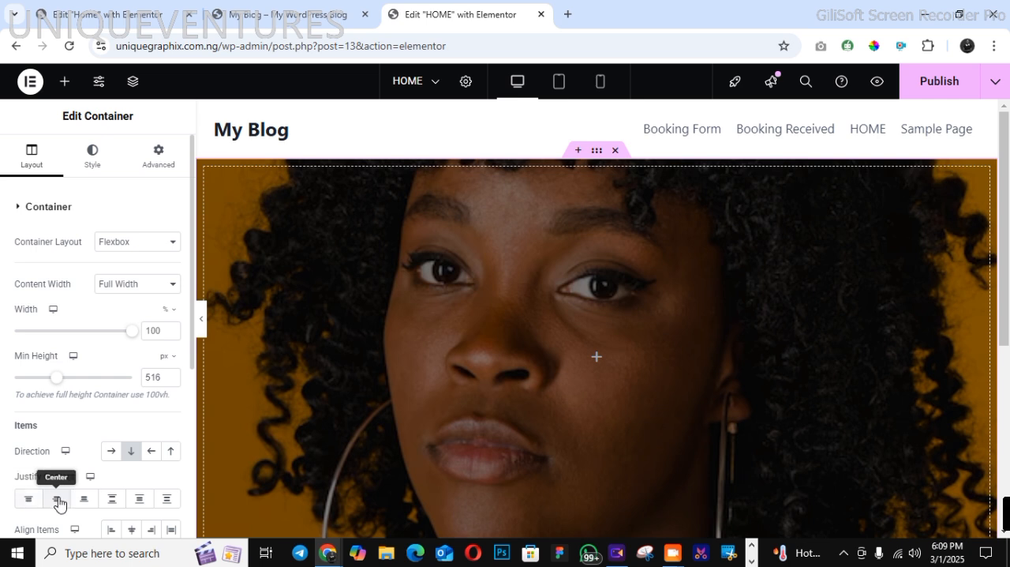
click(56, 498)
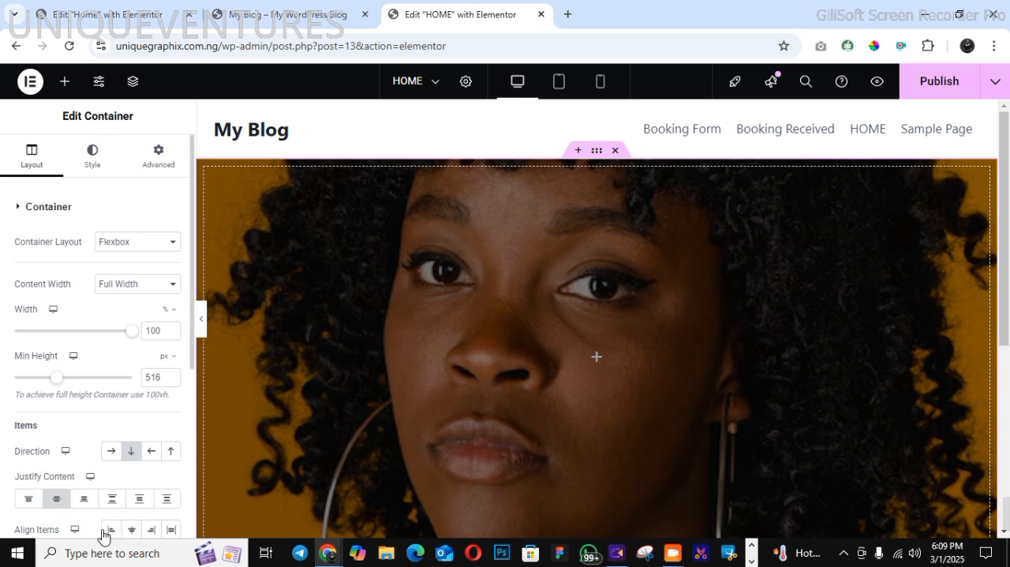
click(110, 530)
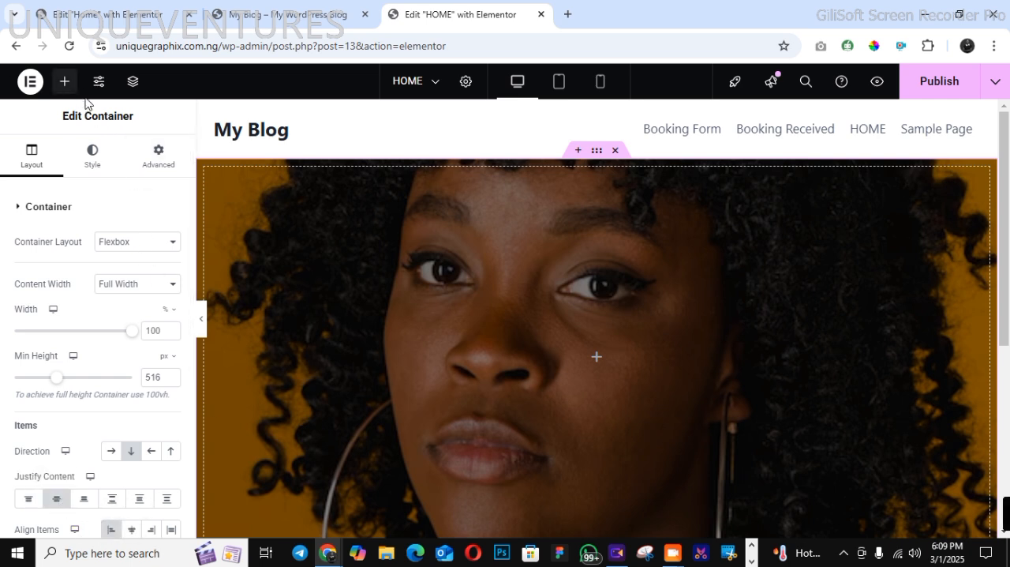
Copy the hero heading "Experience Luxury & Style Like Never Before" from the finished site and return to the HOME page's Elementor editor
click(286, 14)
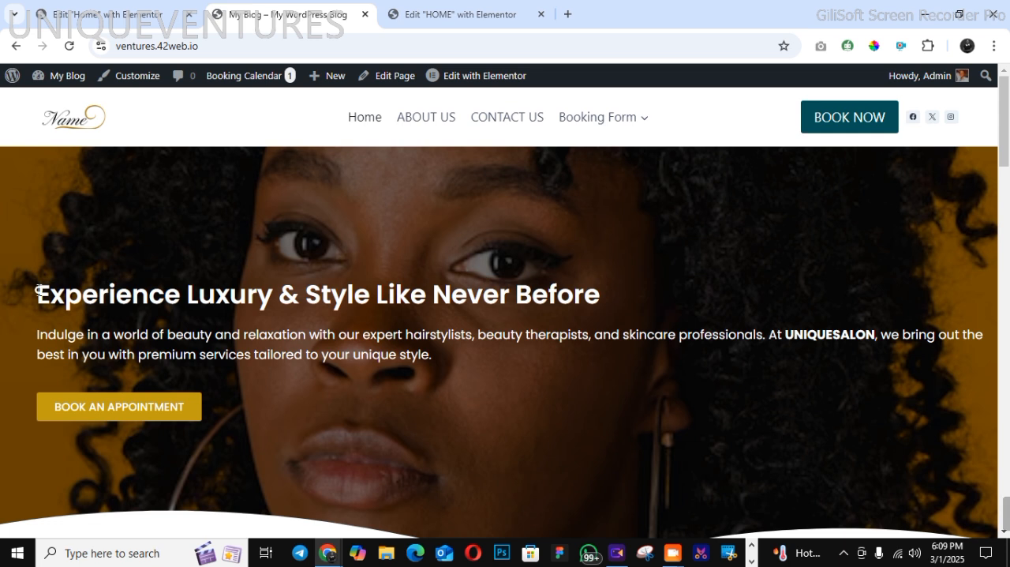
drag(38, 290, 608, 302)
click(614, 301)
triple_click(597, 295)
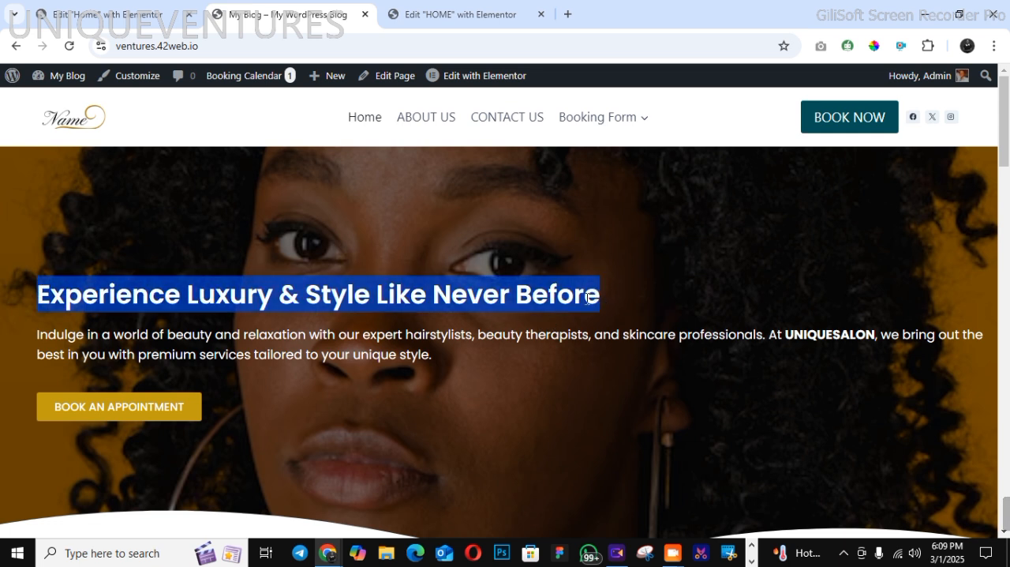
right_click(591, 298)
click(606, 319)
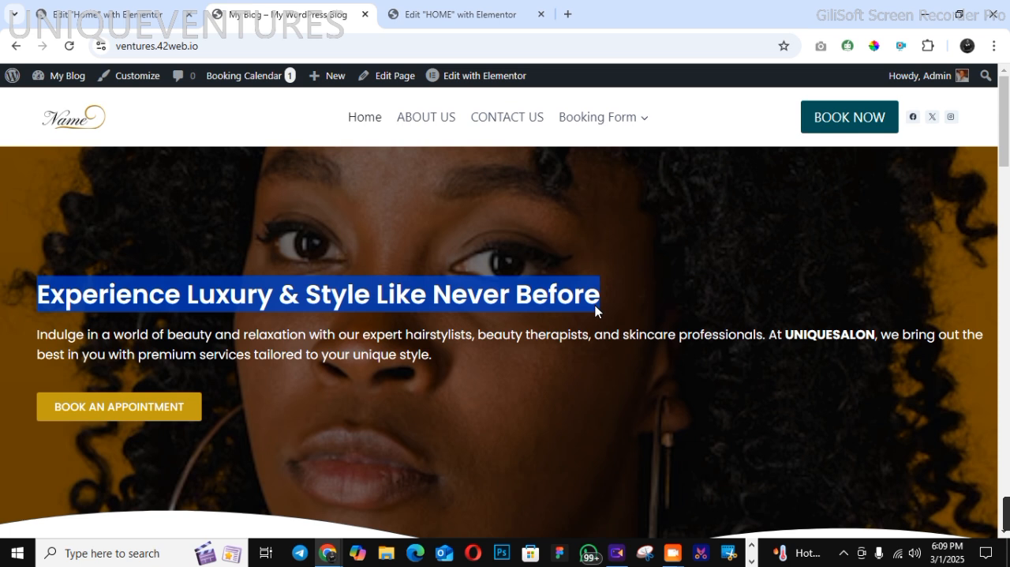
click(412, 8)
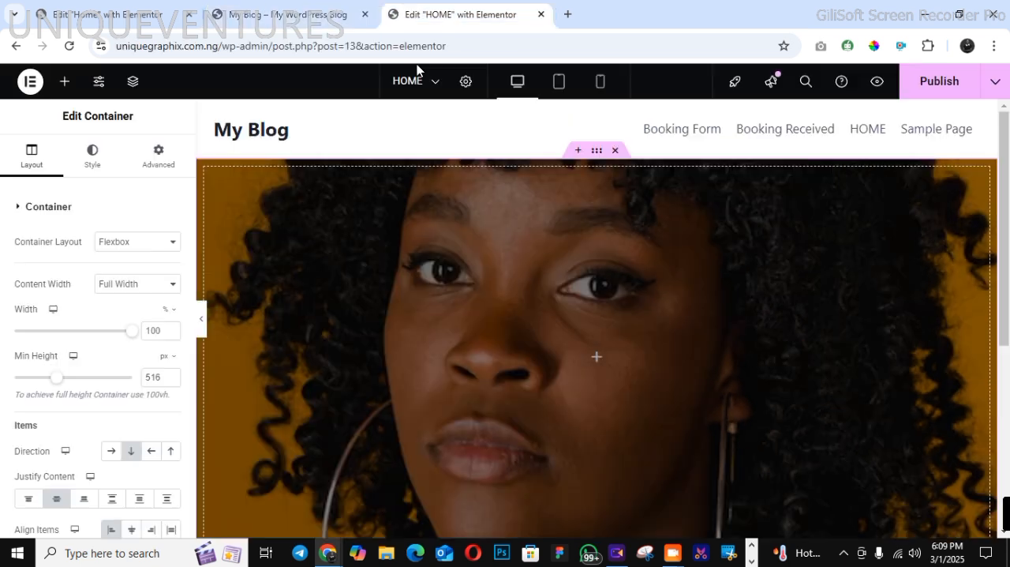
Add a Heading widget inside the hero container
click(64, 91)
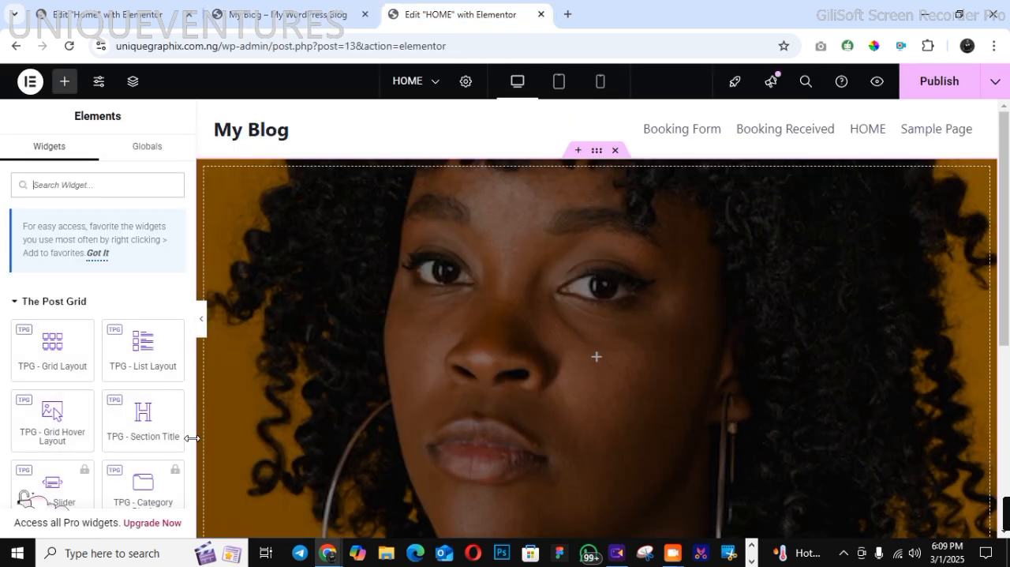
click(12, 306)
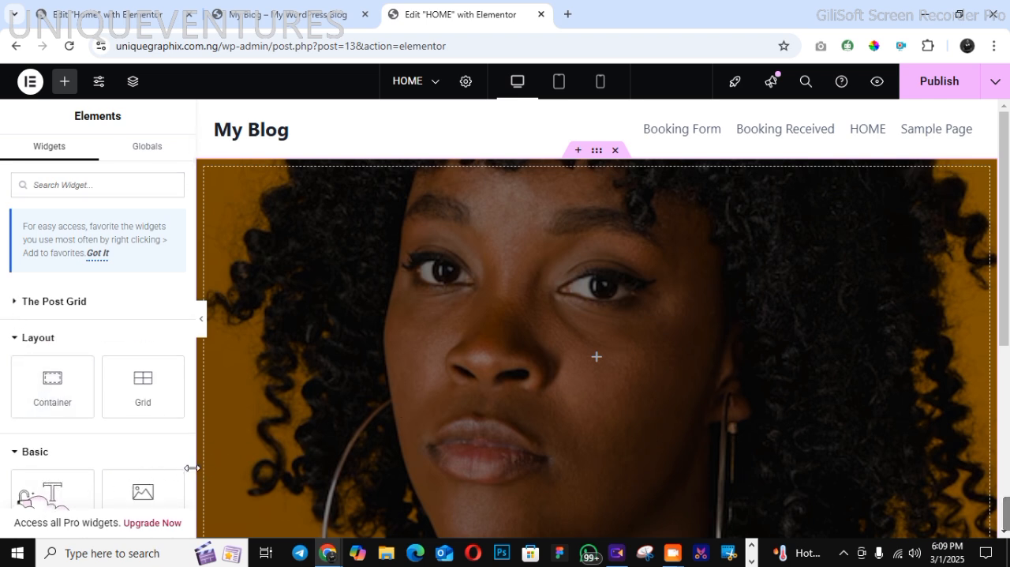
scroll(192, 467, down, 4)
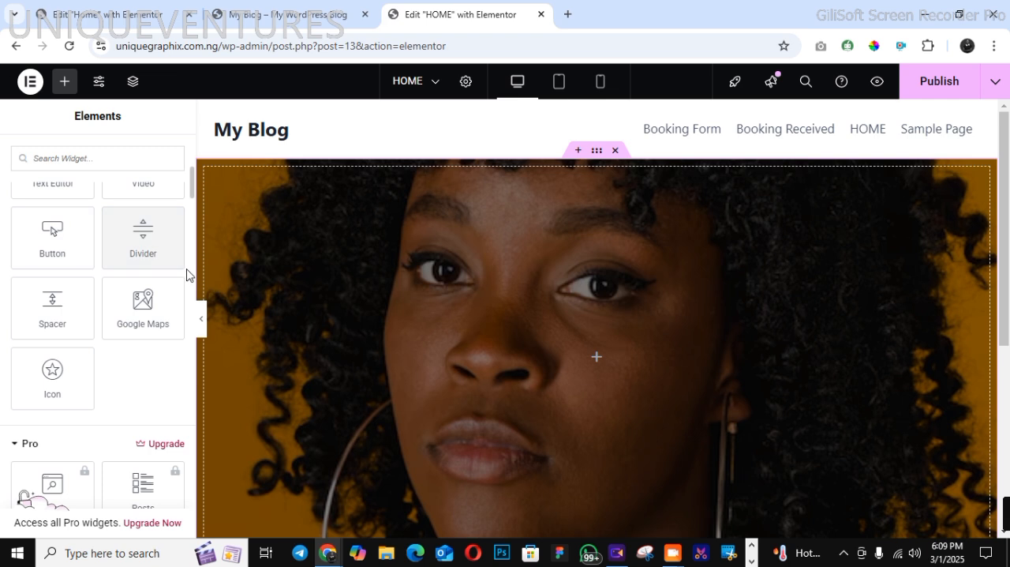
scroll(194, 163, up, 5)
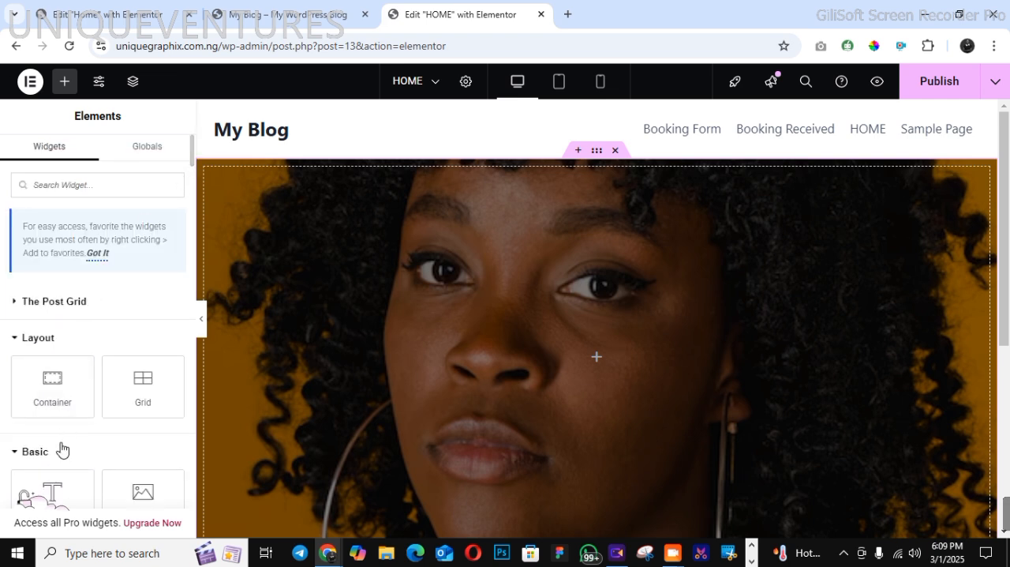
drag(49, 483, 468, 366)
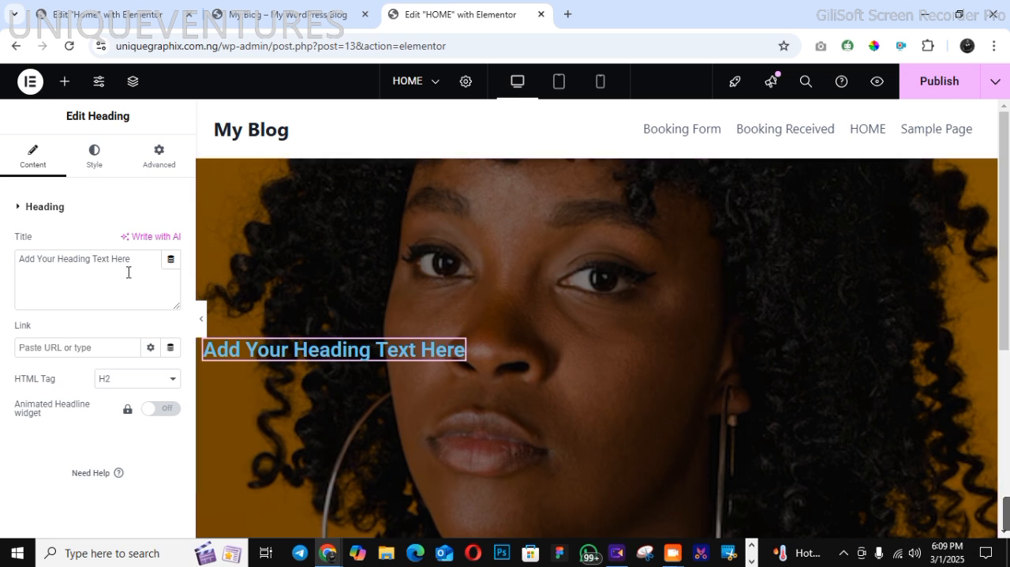
Replace the placeholder heading title with the copied text "Experience Luxury & Style Like Never Before"
drag(25, 254, 147, 261)
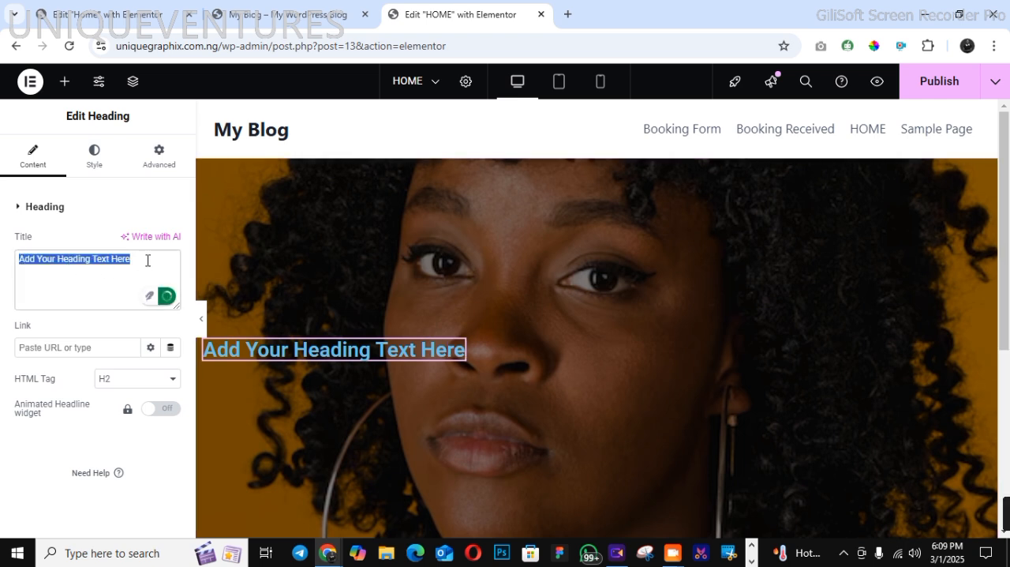
right_click(121, 258)
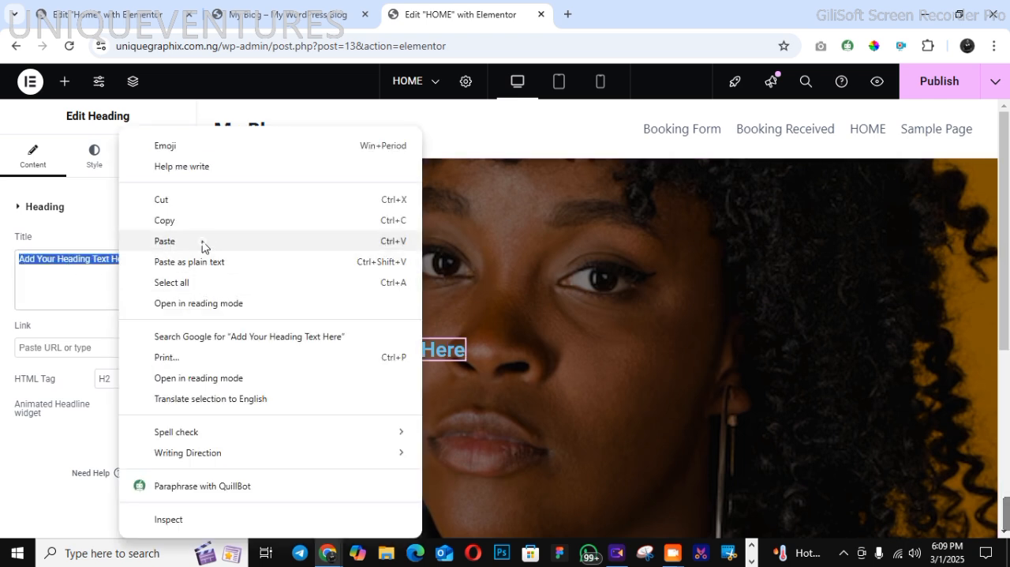
click(203, 244)
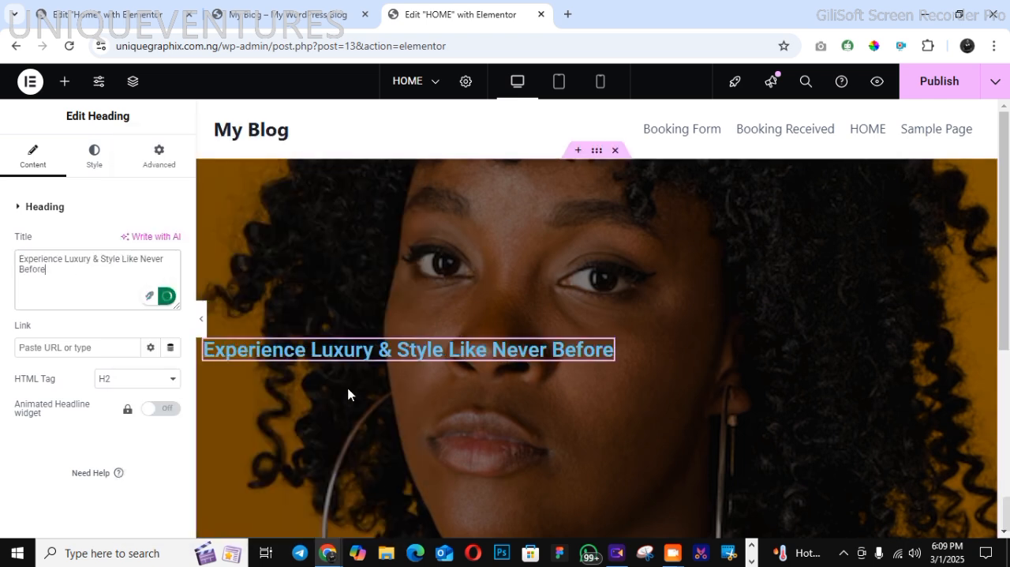
Set the hero heading's text color to white
click(95, 164)
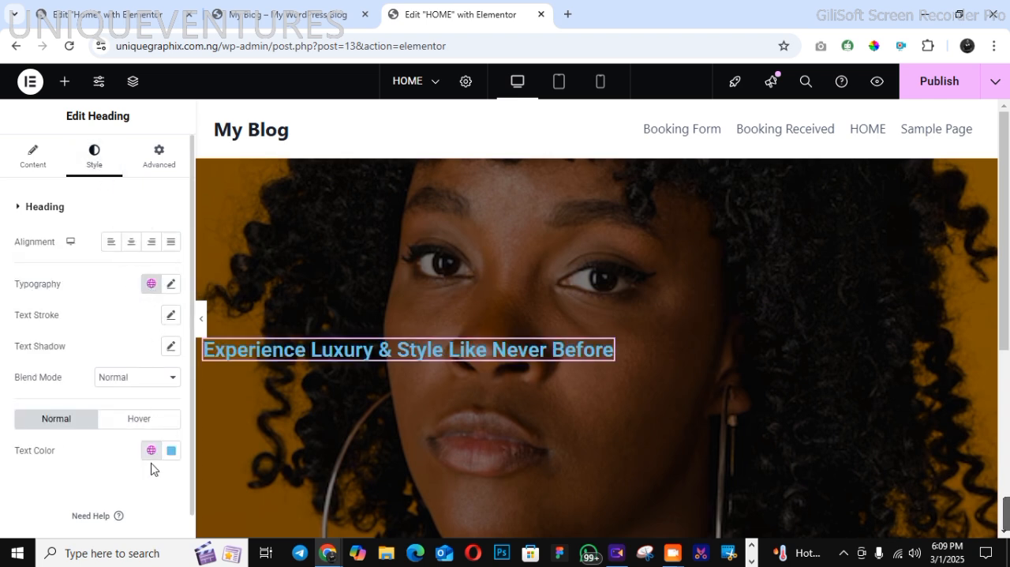
click(171, 450)
drag(130, 325, 74, 255)
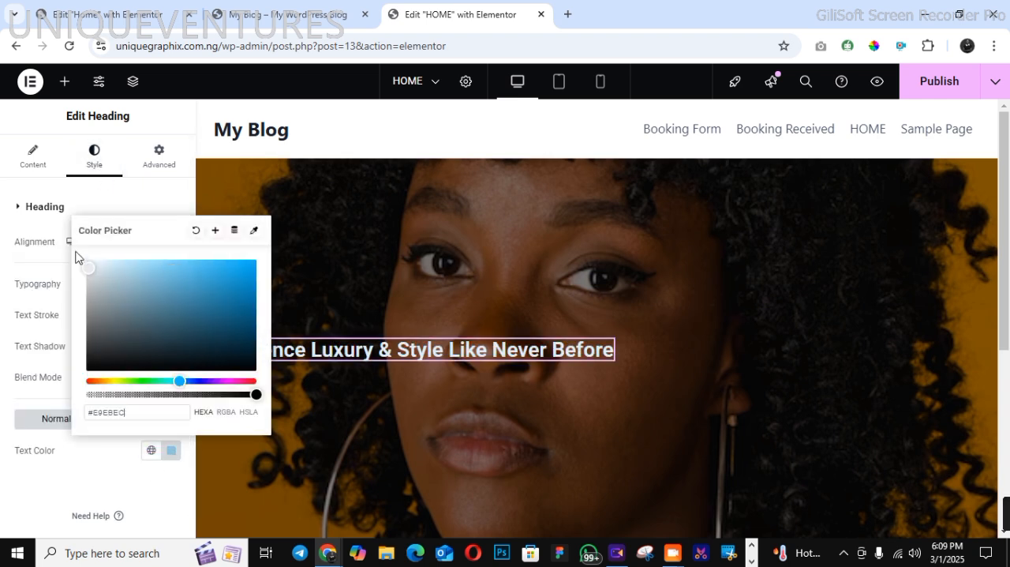
click(55, 268)
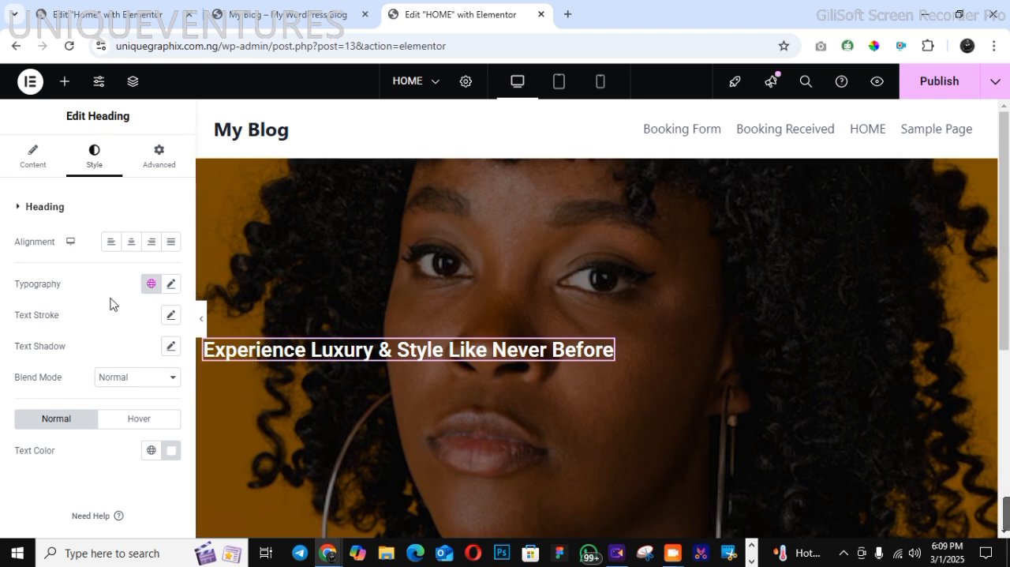
Change the hero heading's font family to Raleway
click(171, 284)
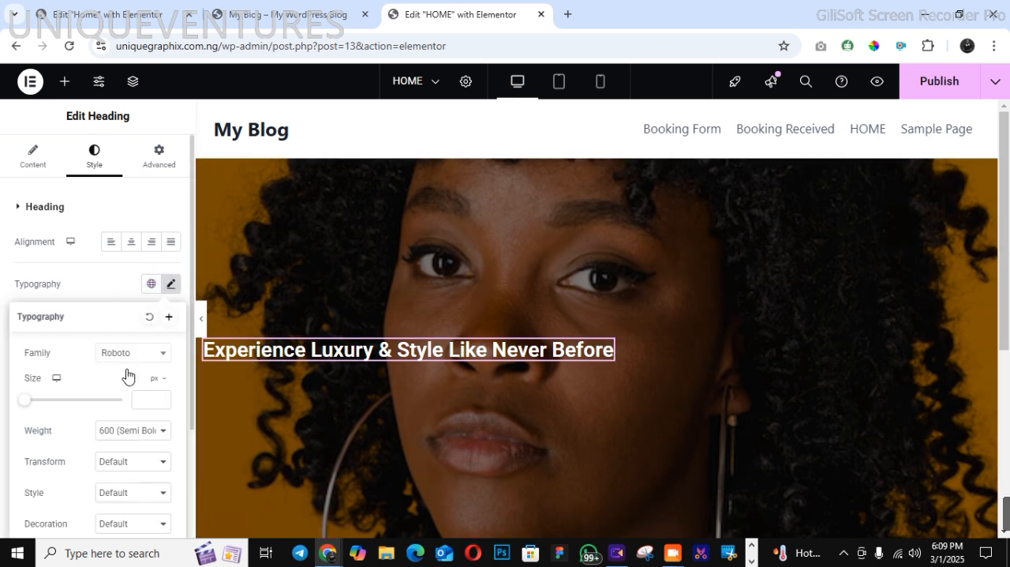
click(124, 355)
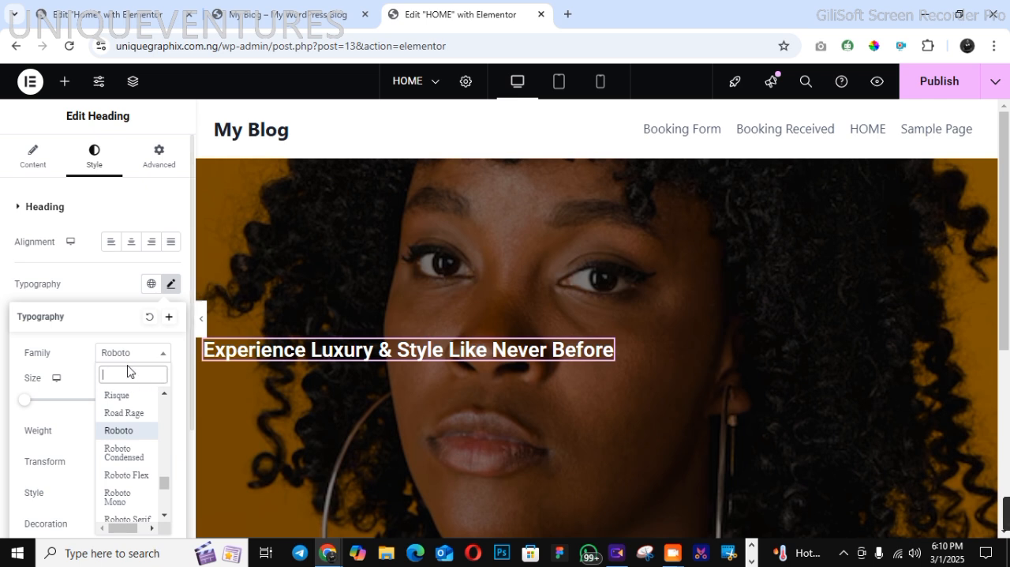
text(RALE)
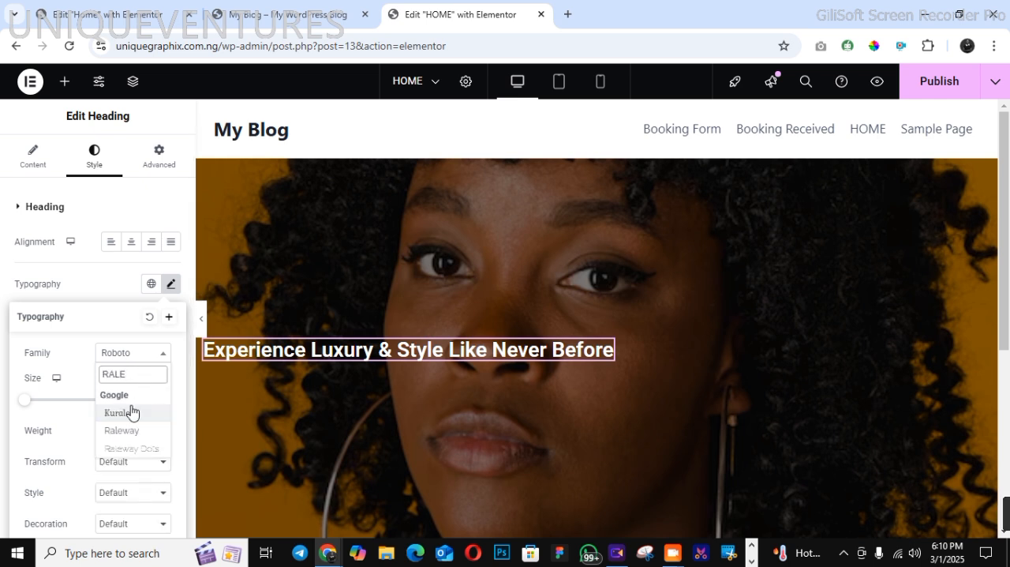
click(133, 431)
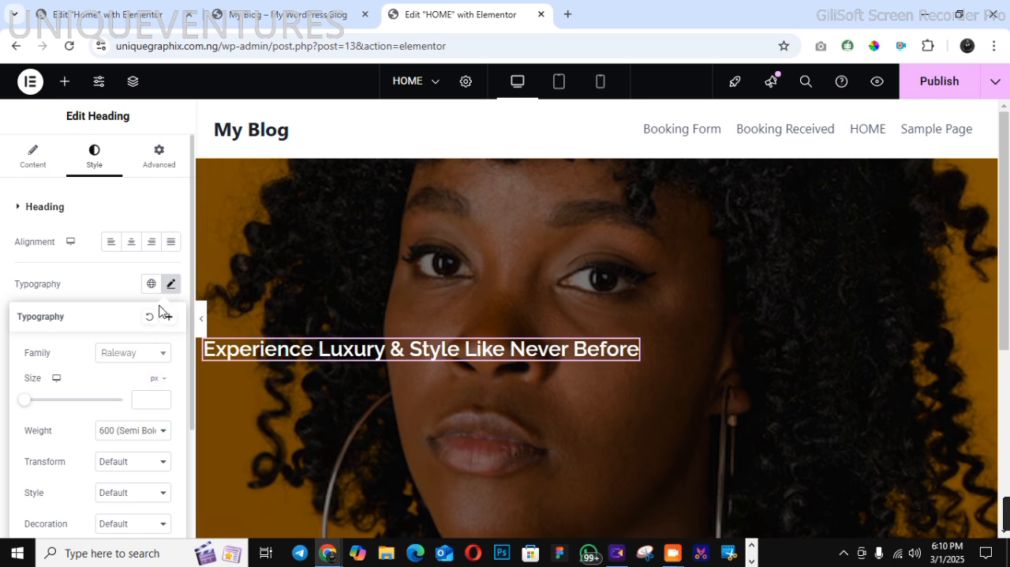
Keep the heading's weight at 600 (Semi Bold) and set its font size to 33 px
click(157, 430)
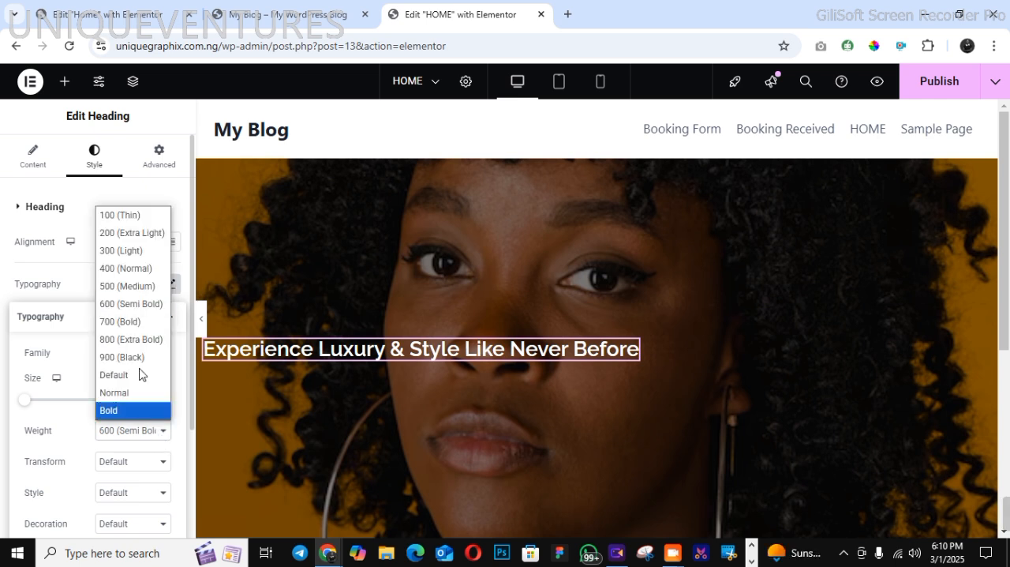
click(130, 304)
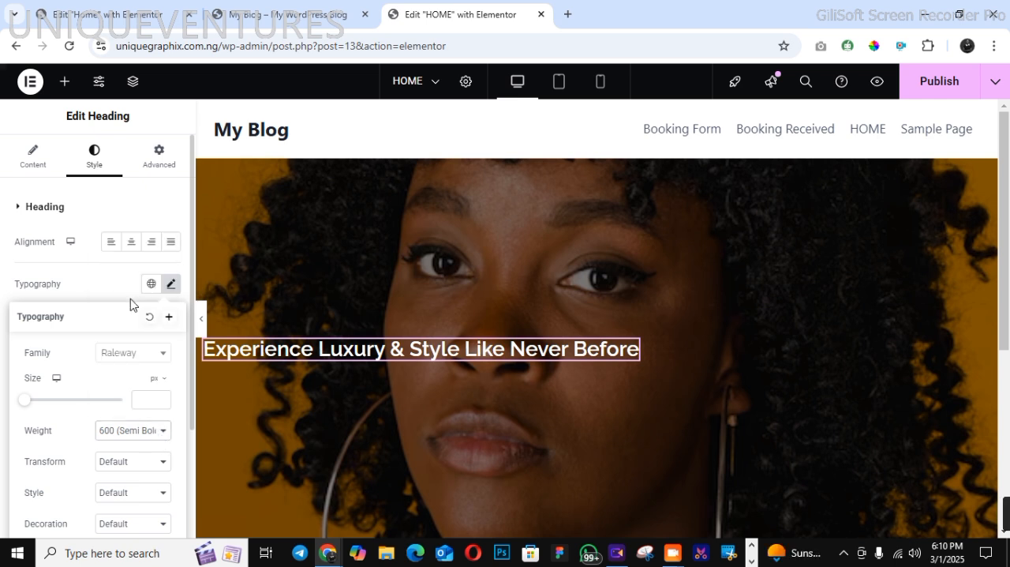
click(161, 397)
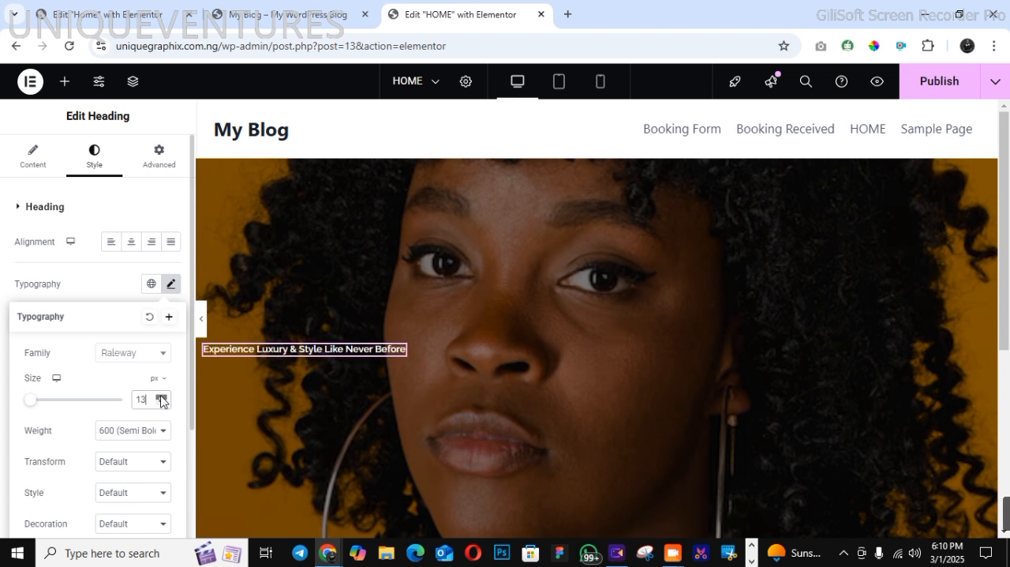
drag(161, 401, 164, 406)
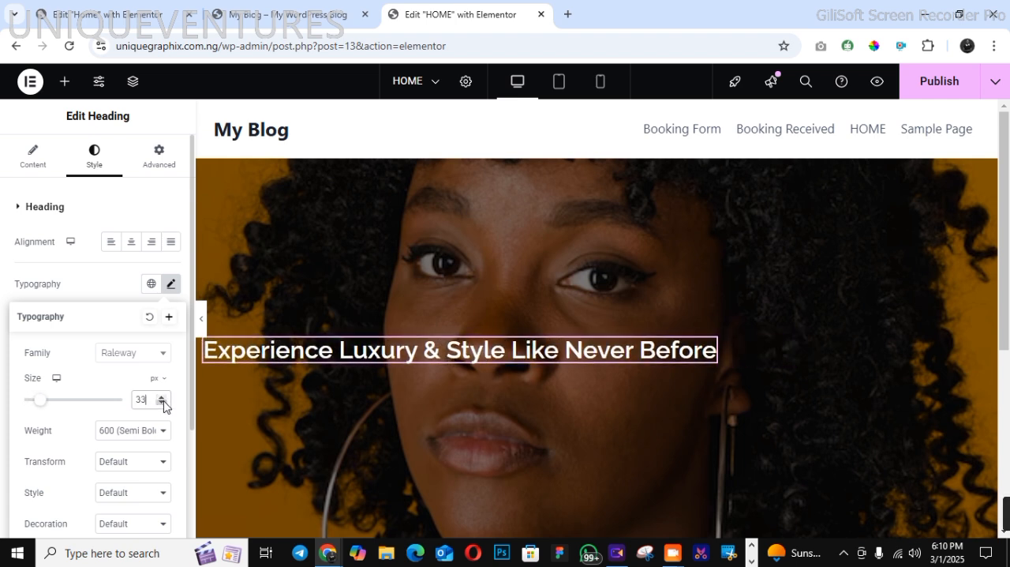
click(99, 290)
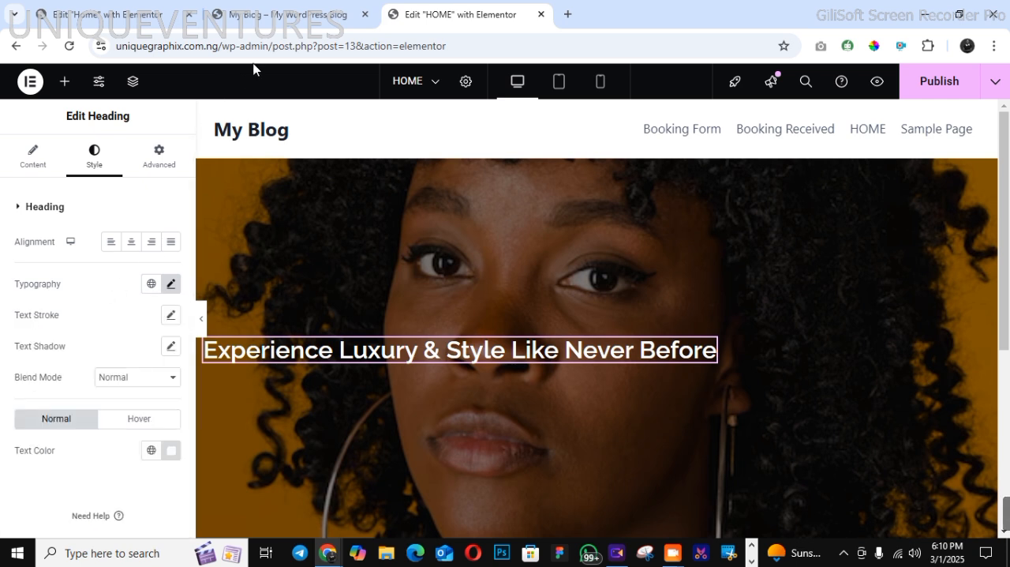
Copy the hero paragraph beginning "Indulge in a world of beauty and relaxation" from the finished site and return to the HOME page's Elementor editor
click(278, 21)
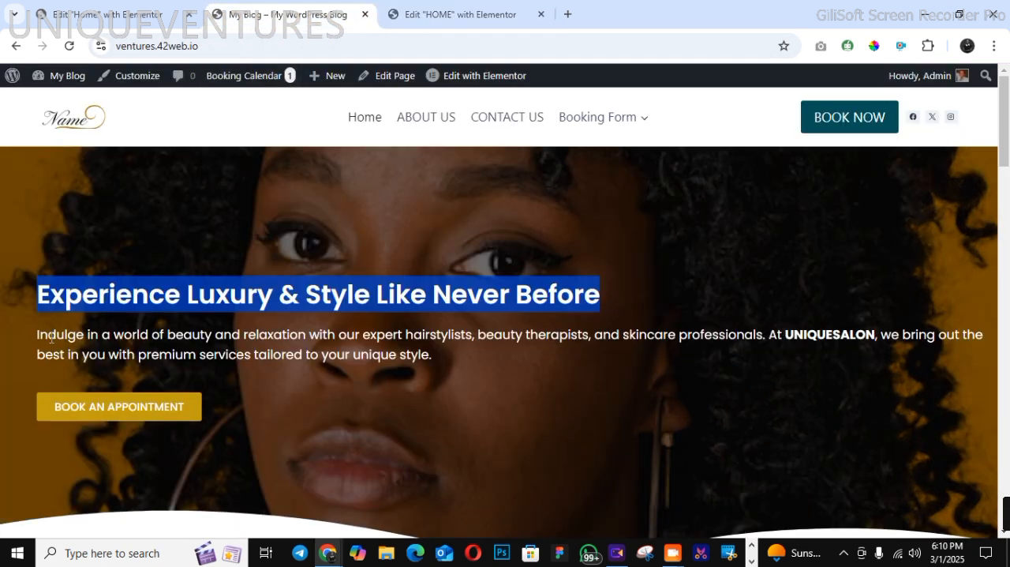
drag(37, 333, 227, 348)
click(228, 348)
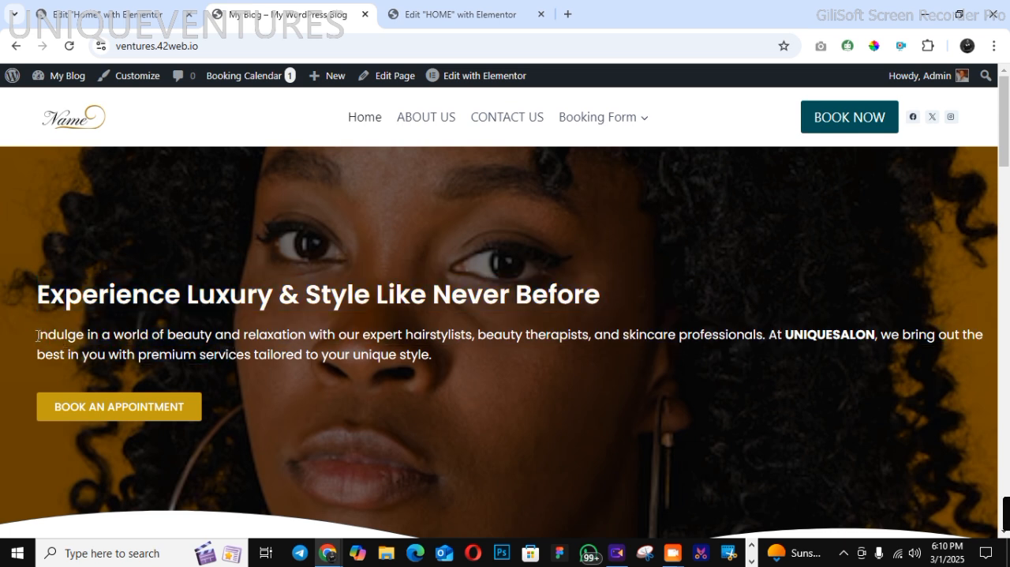
drag(37, 331, 443, 364)
right_click(420, 354)
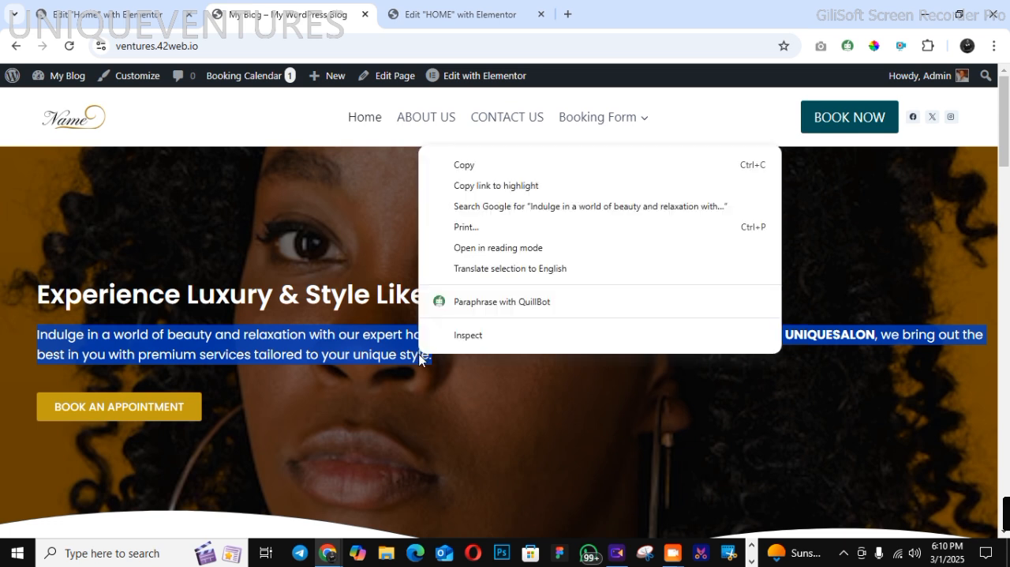
click(451, 164)
click(430, 16)
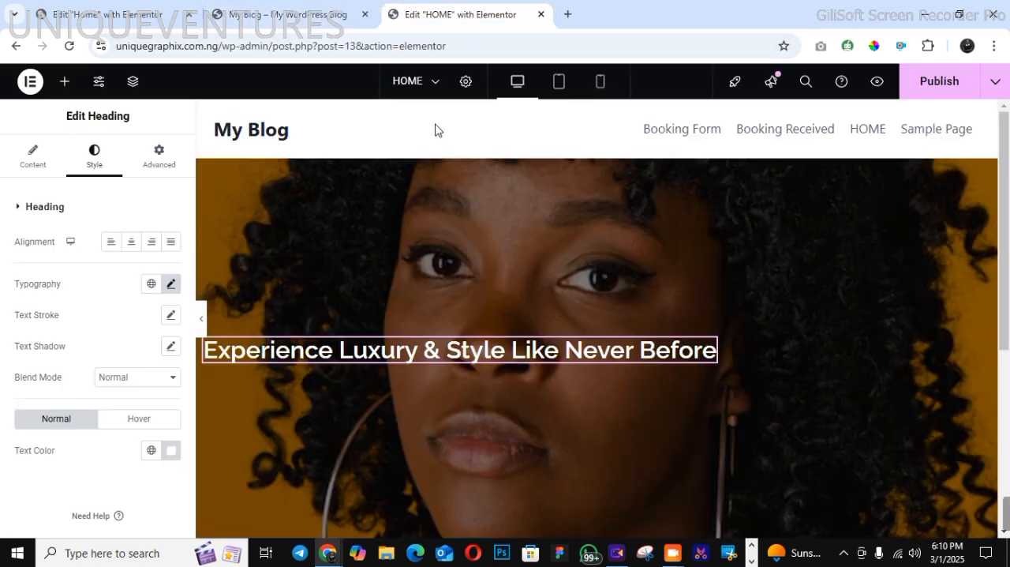
Add a Text Editor widget below the heading in the hero container
click(67, 86)
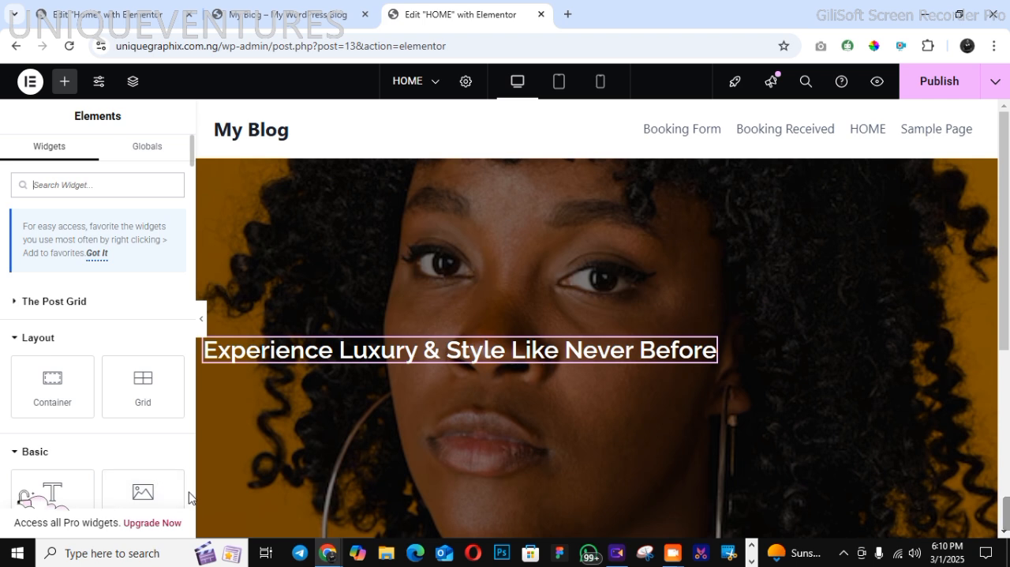
scroll(158, 426, down, 5)
drag(49, 181, 339, 385)
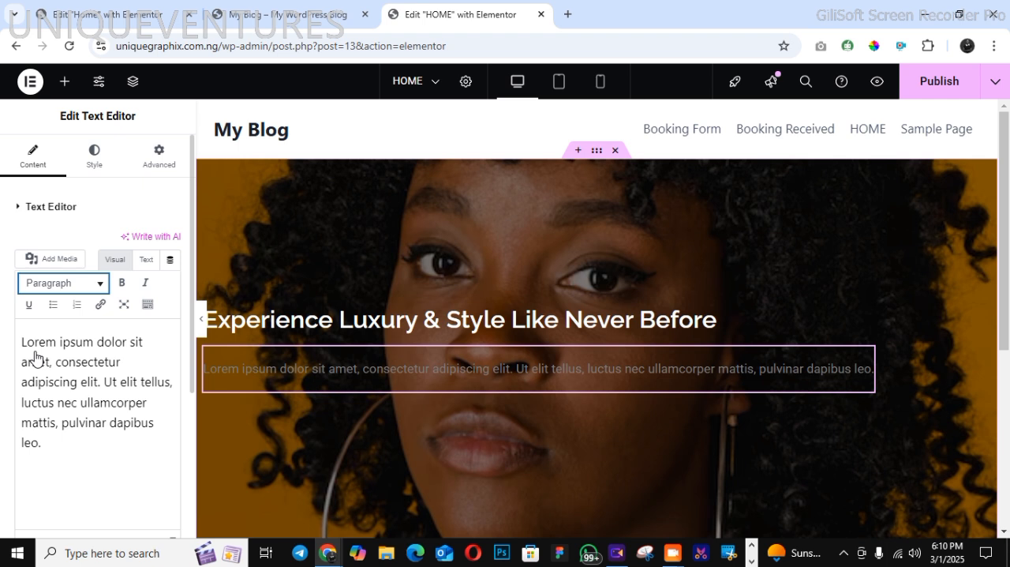
click(74, 397)
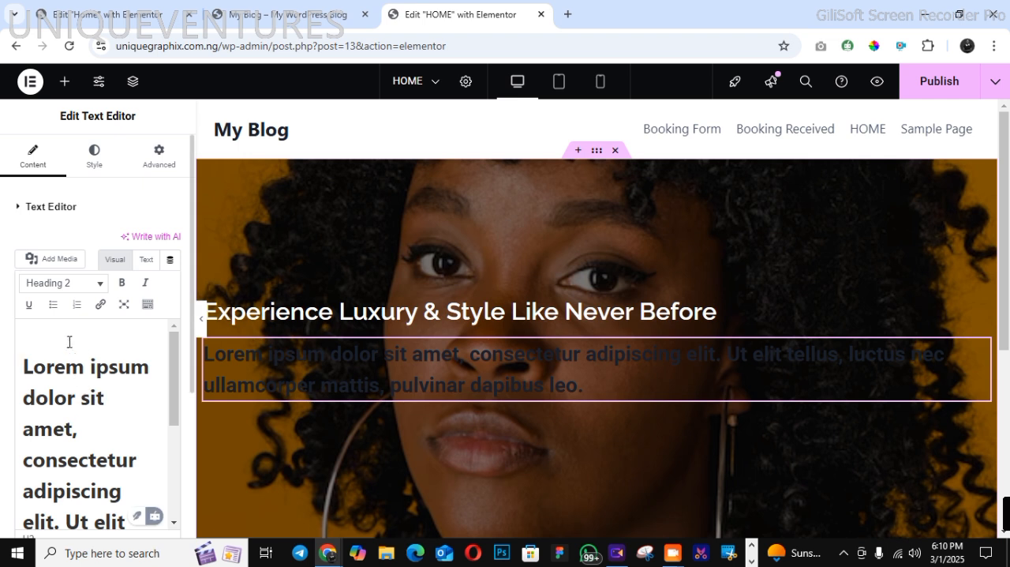
click(61, 285)
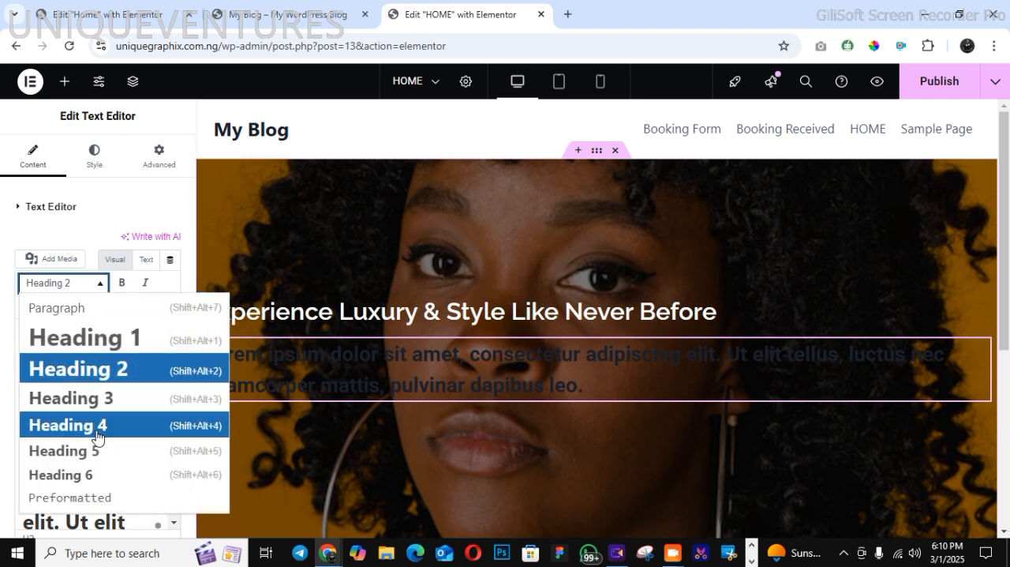
click(144, 310)
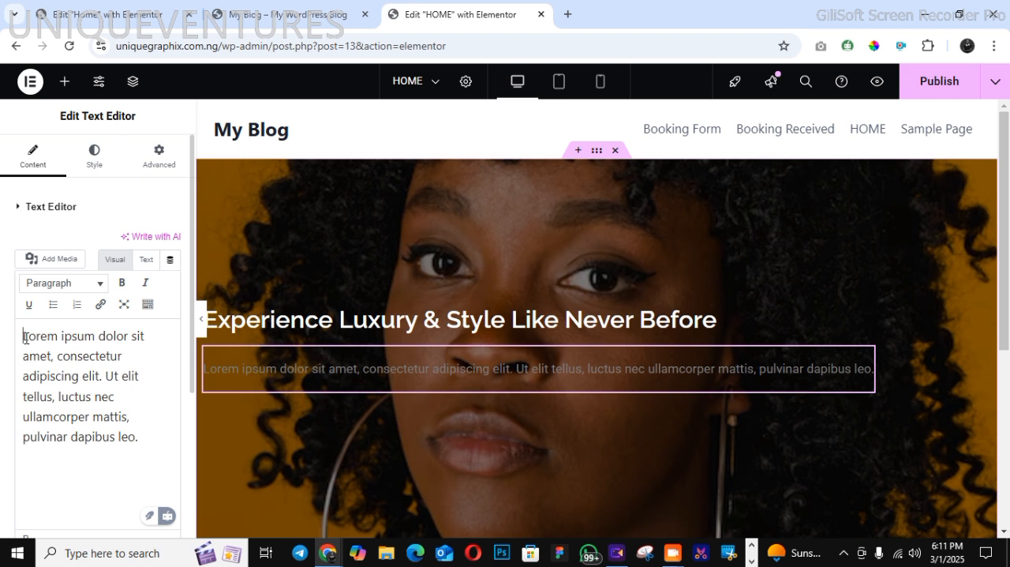
Replace the lorem ipsum placeholder in the text widget with the copied hero paragraph
drag(26, 338, 139, 427)
right_click(124, 417)
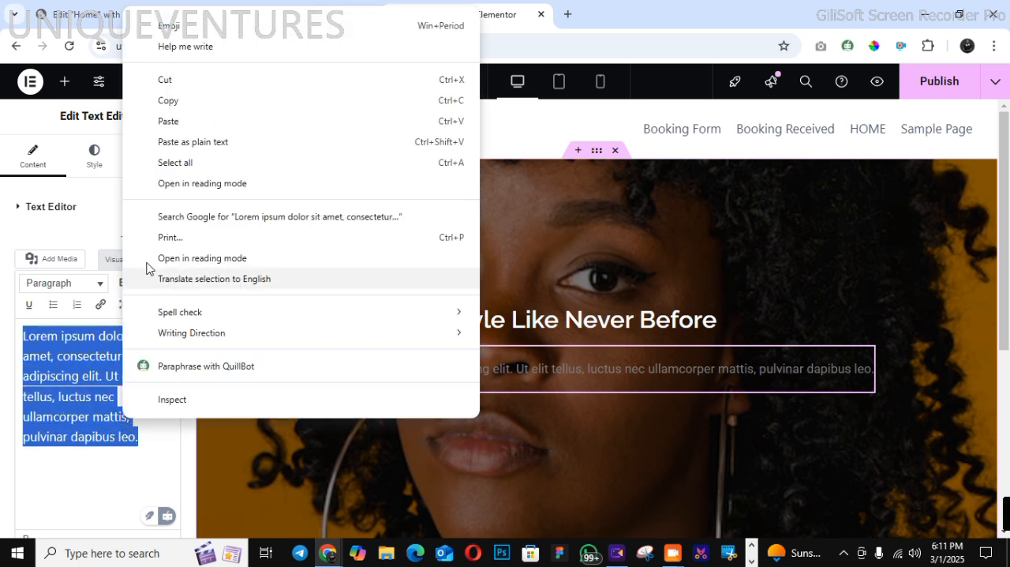
click(192, 120)
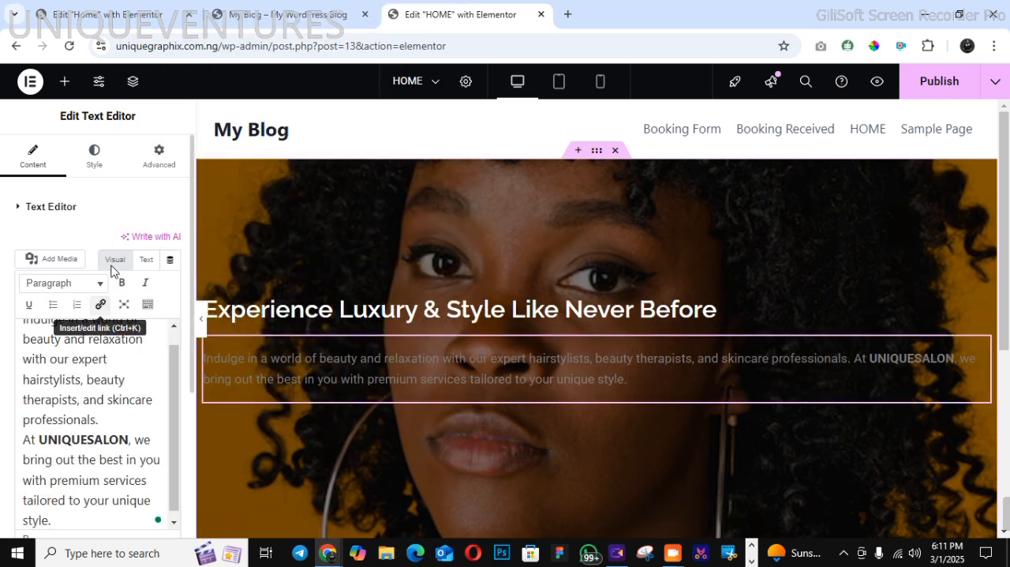
Set the hero paragraph's text color to white (#FFFFFF)
click(94, 158)
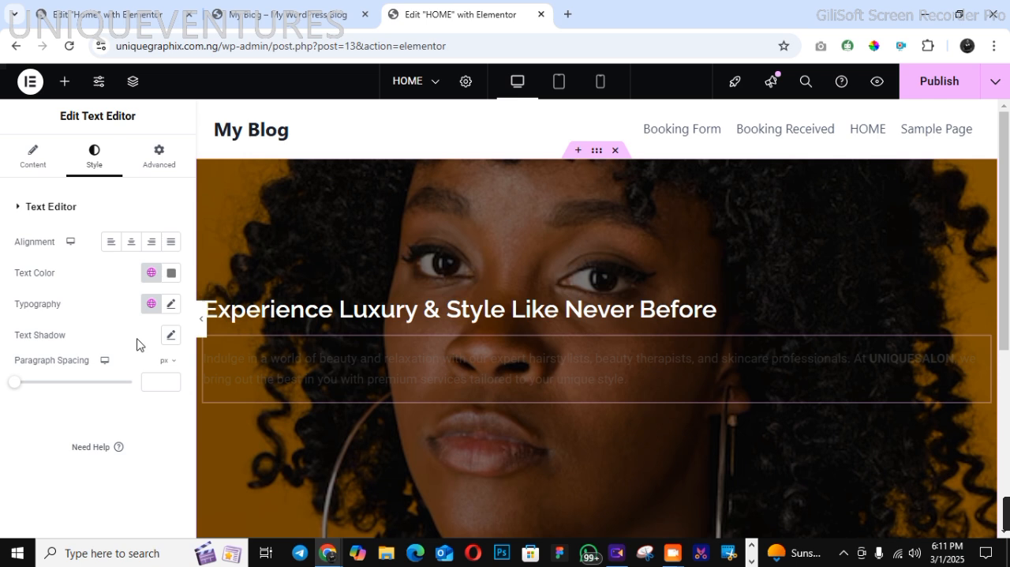
click(171, 272)
drag(113, 363, 81, 305)
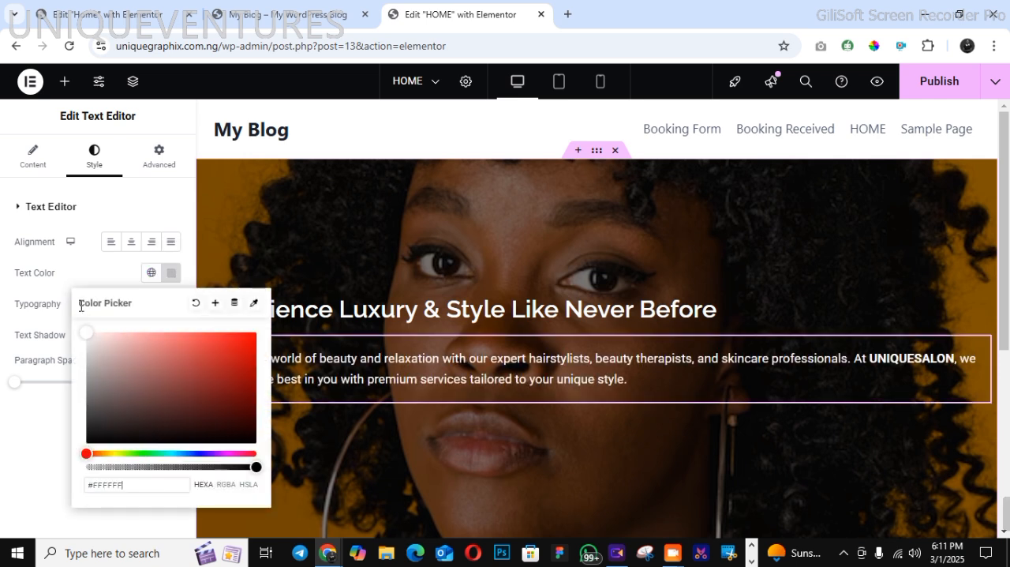
click(32, 465)
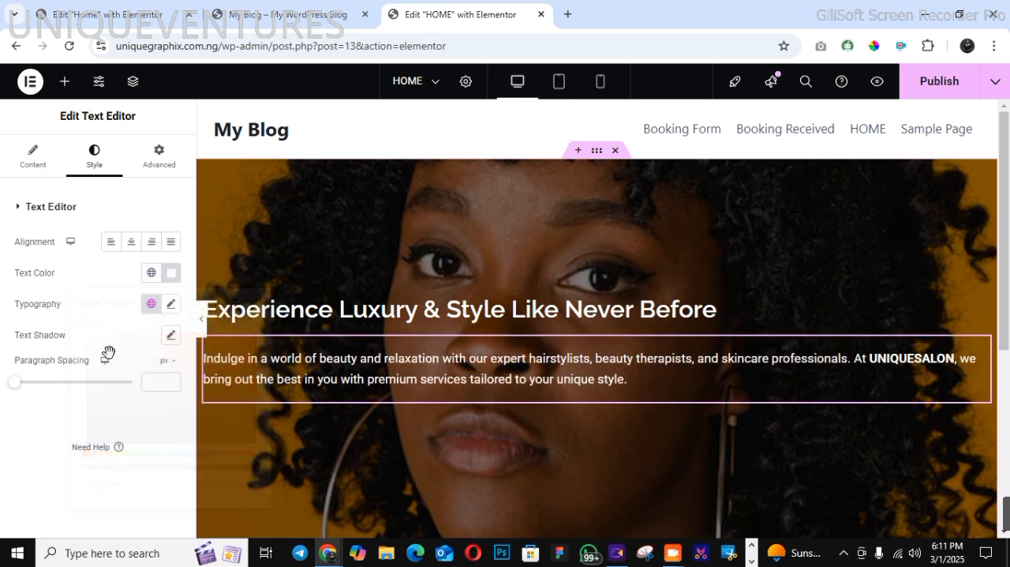
Set the hero paragraph's font family to Times New Roman
click(171, 305)
click(130, 377)
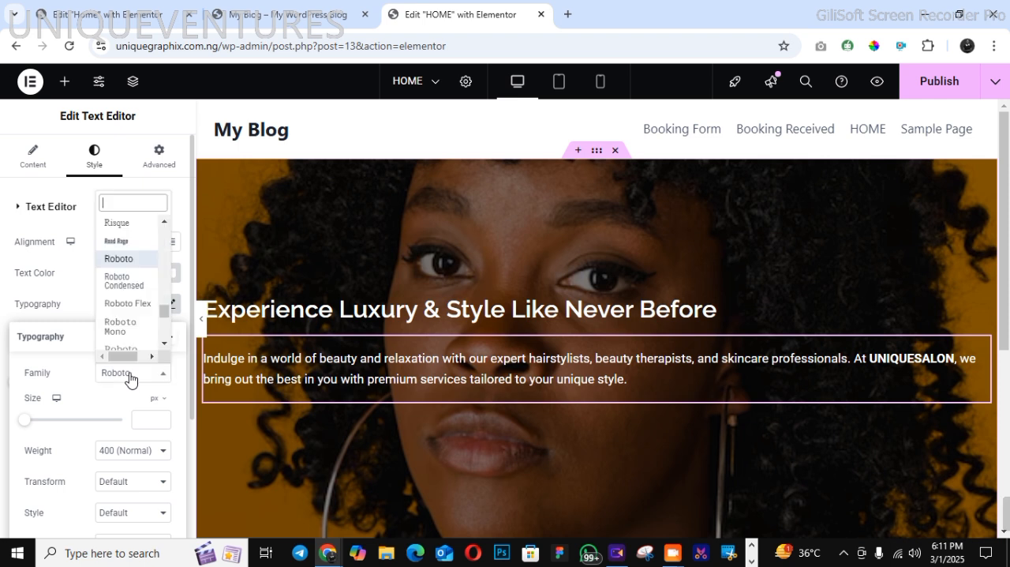
text(TIME)
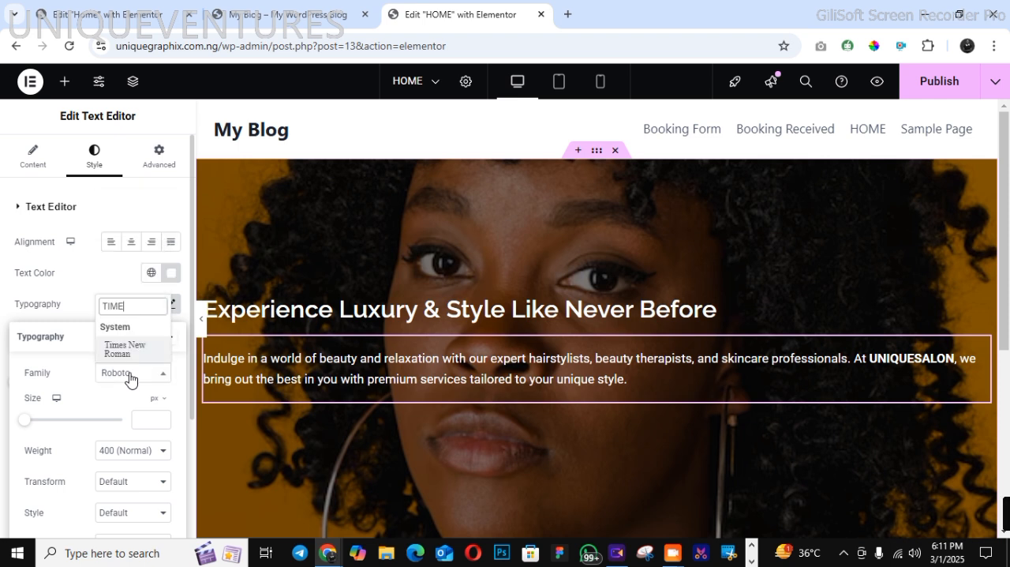
click(128, 352)
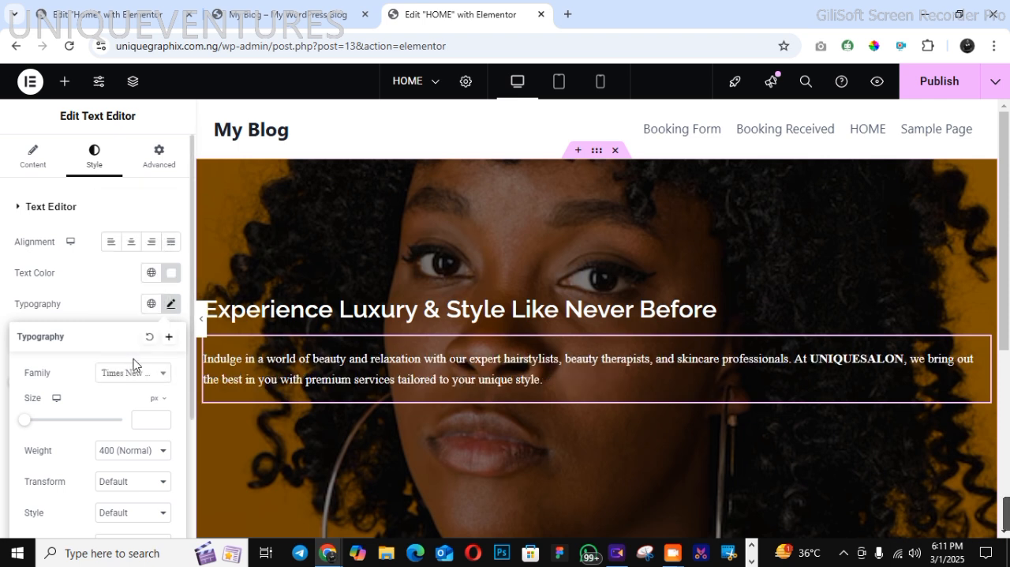
Save the paragraph's typography as a new global font, replacing the default name with one beginning "TIM"
click(168, 336)
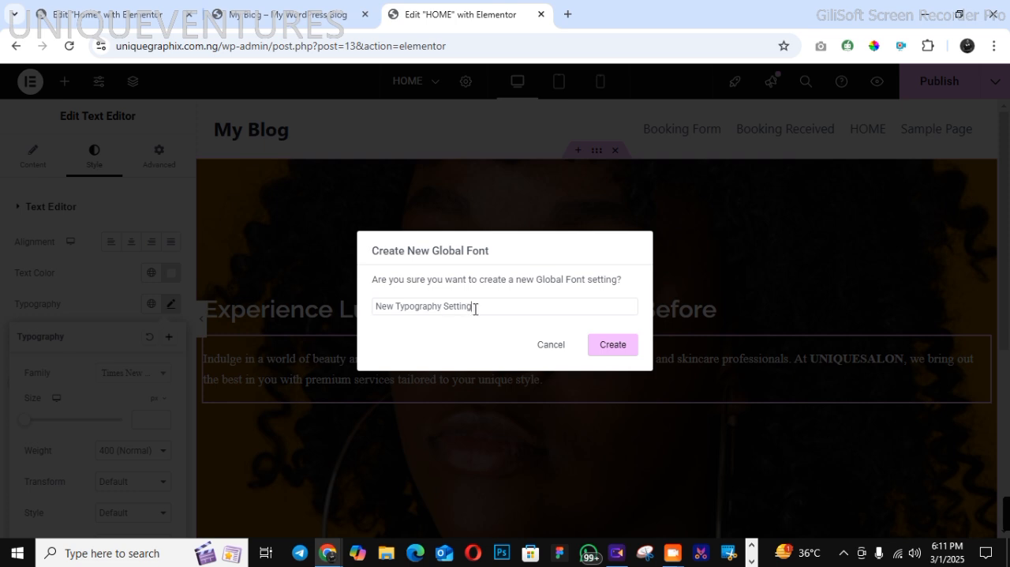
drag(475, 308, 366, 324)
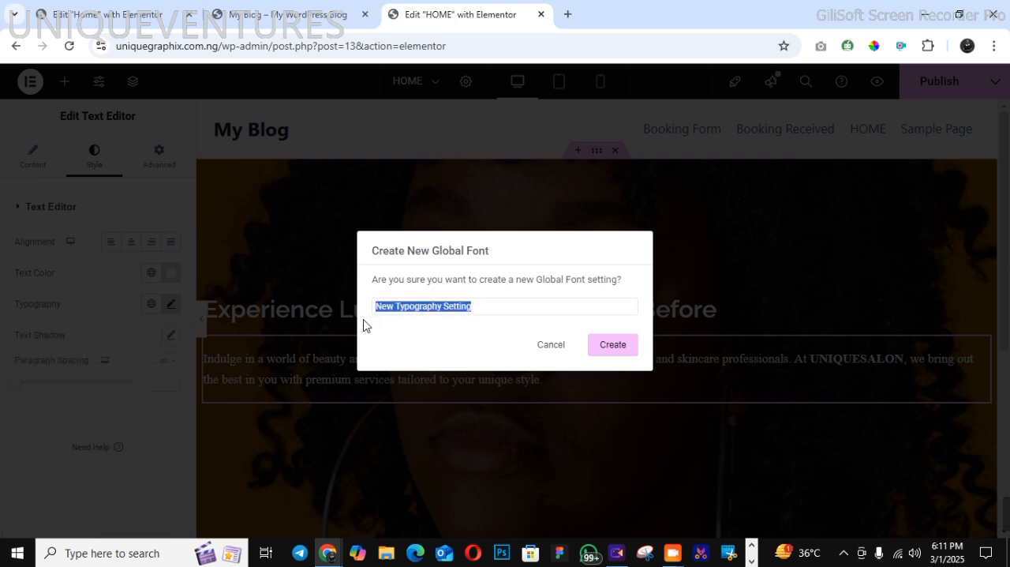
text(TIMES)
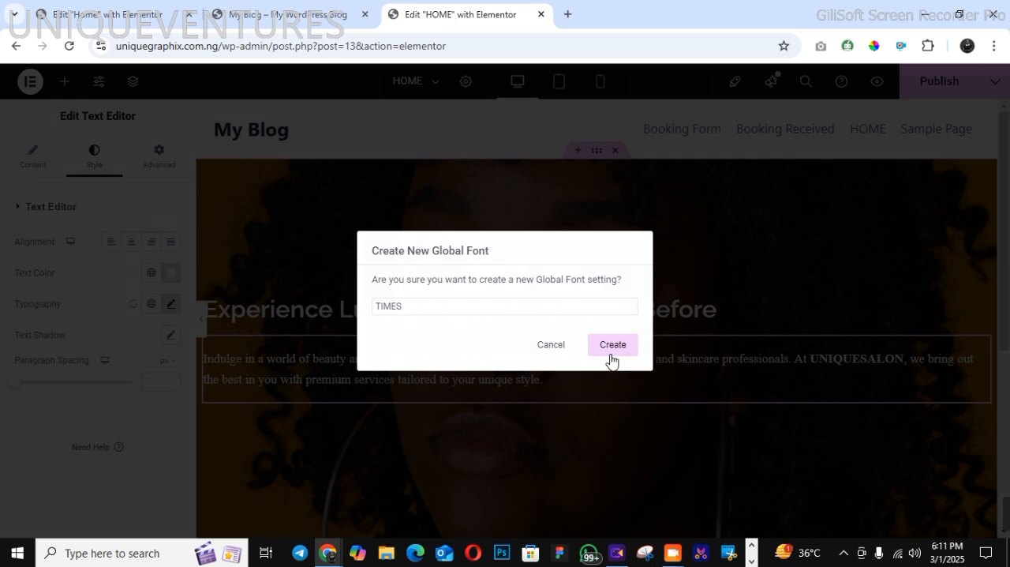
click(611, 356)
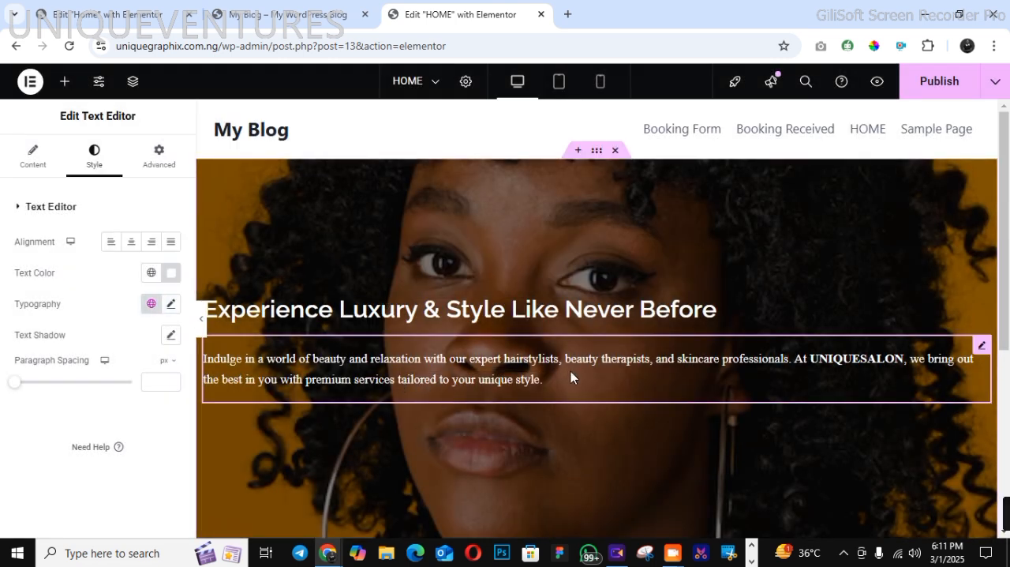
Give the hero paragraph a custom width of about 70% and justify its text
click(150, 167)
click(128, 358)
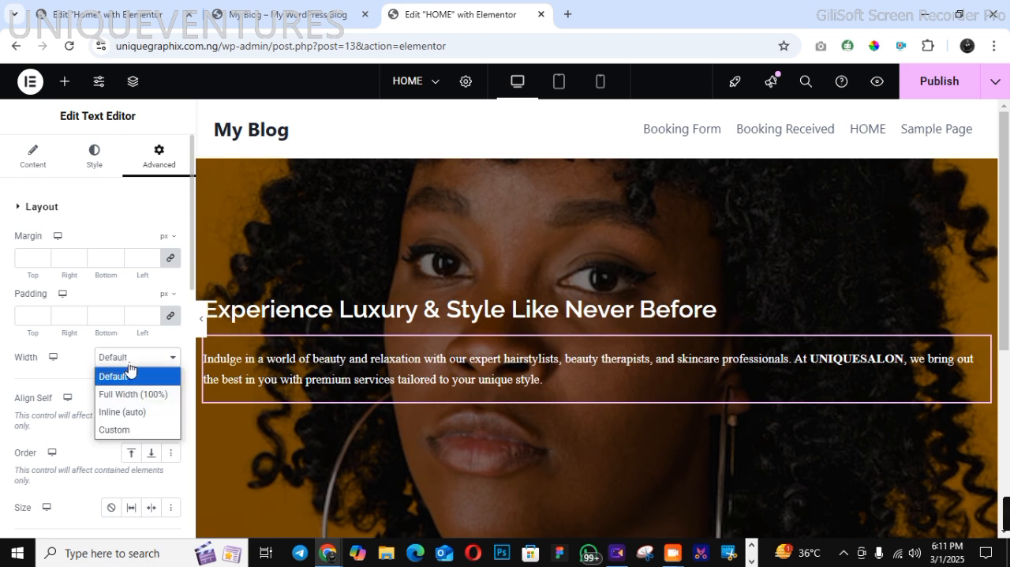
click(119, 430)
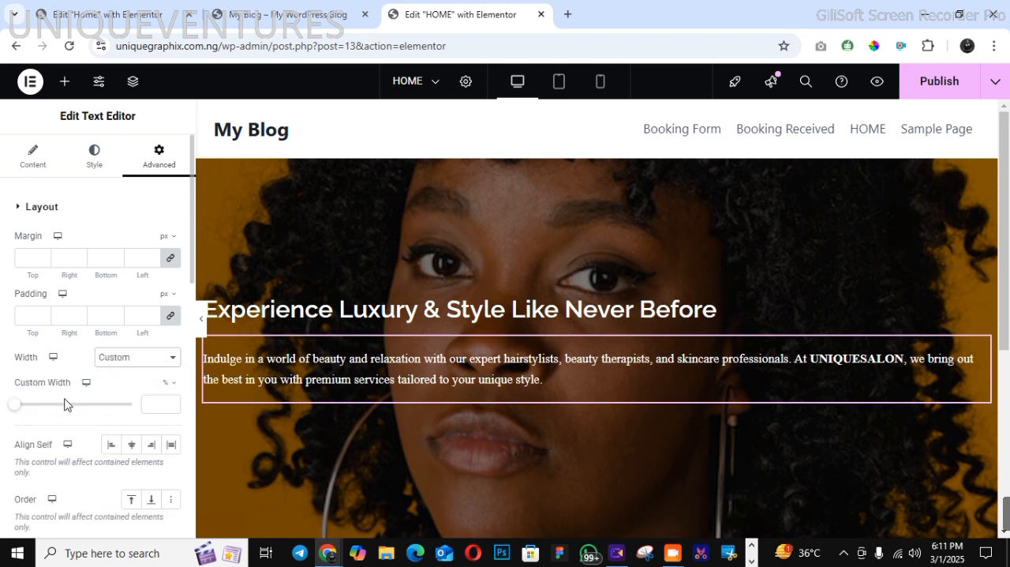
drag(16, 404, 96, 426)
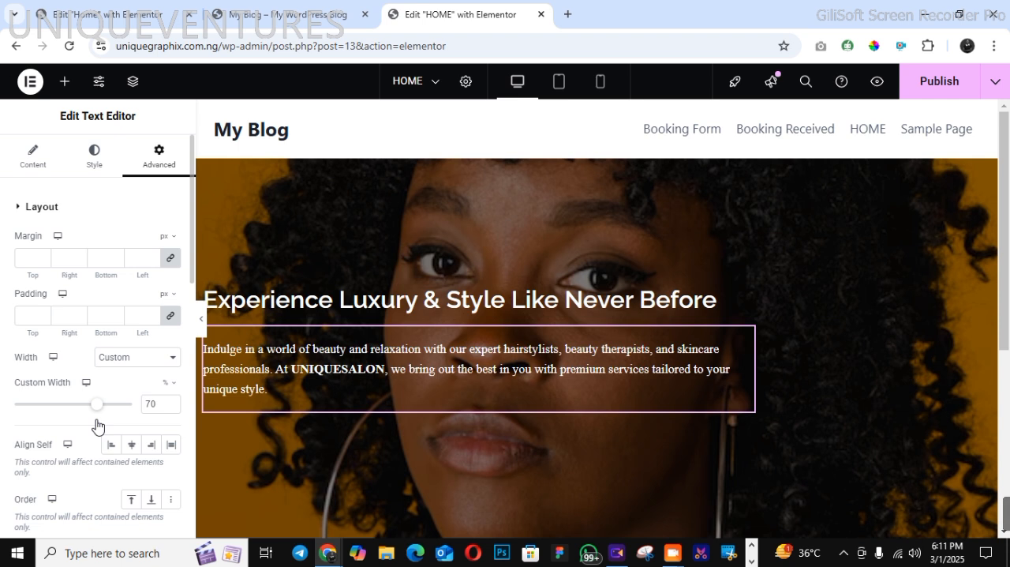
click(100, 169)
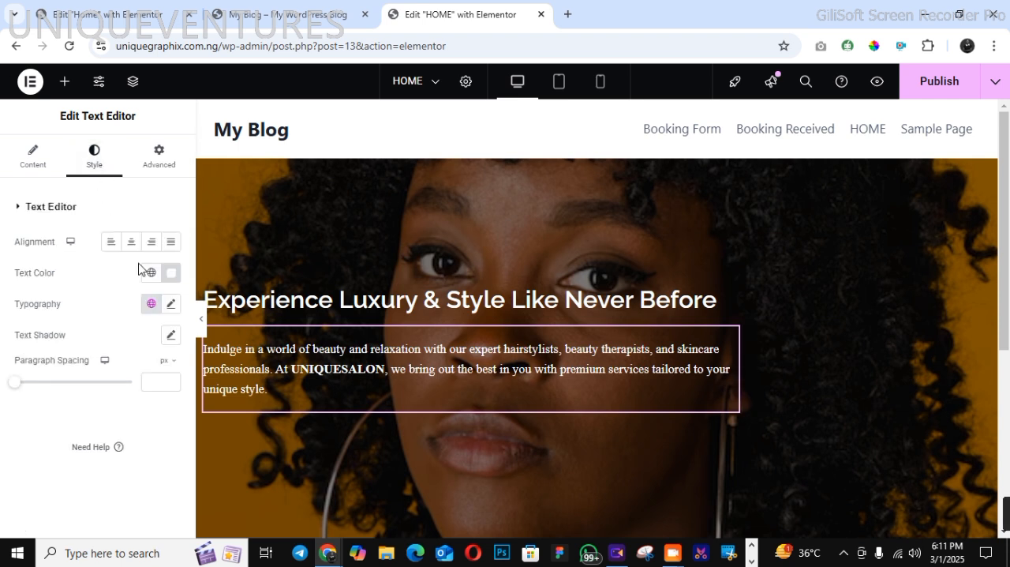
click(169, 246)
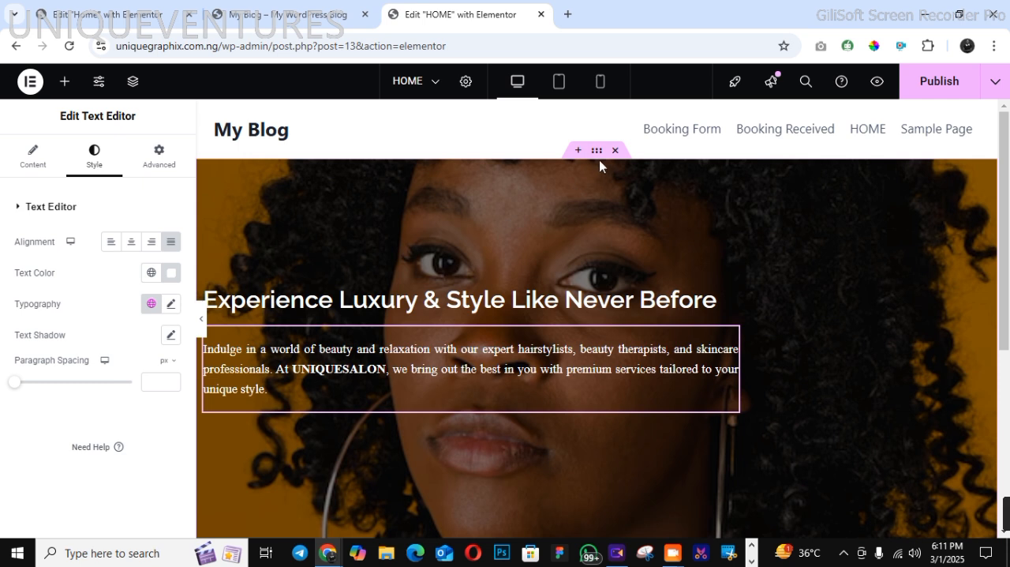
Unlink the hero container's padding values and set the left padding to 75 px, with 0 on the other sides
drag(597, 158, 592, 184)
click(599, 155)
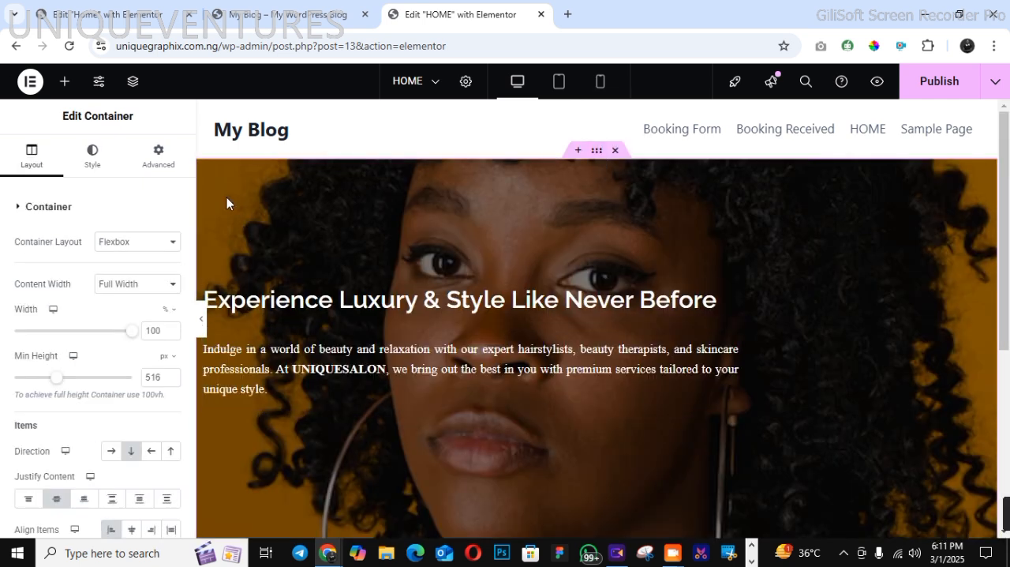
click(159, 155)
click(169, 313)
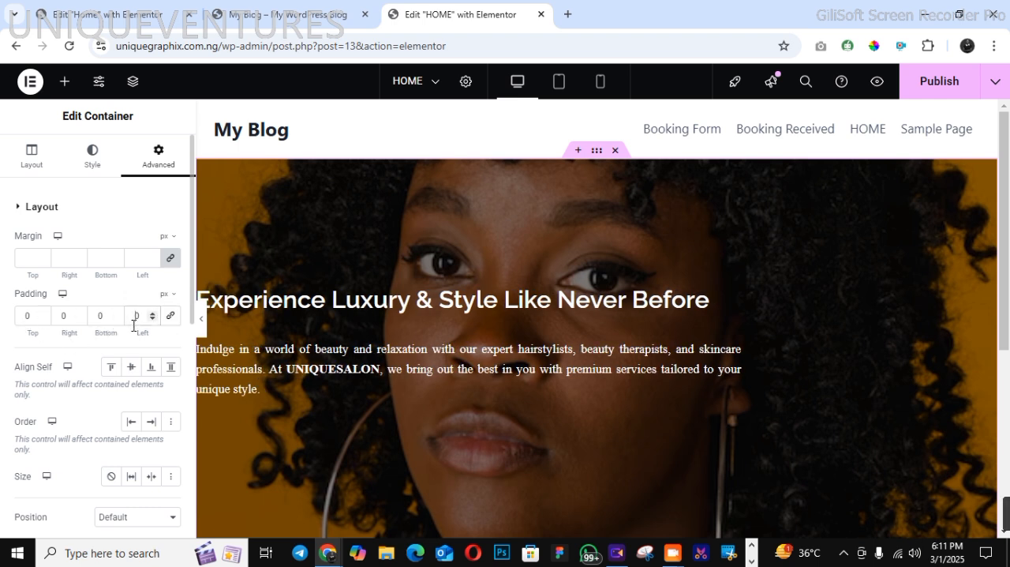
text(6)
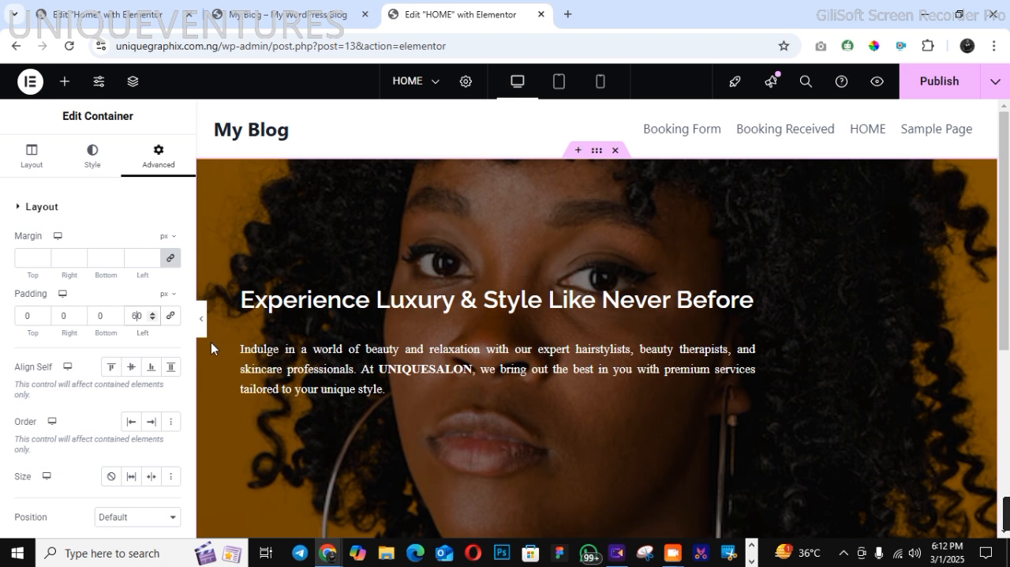
click(153, 312)
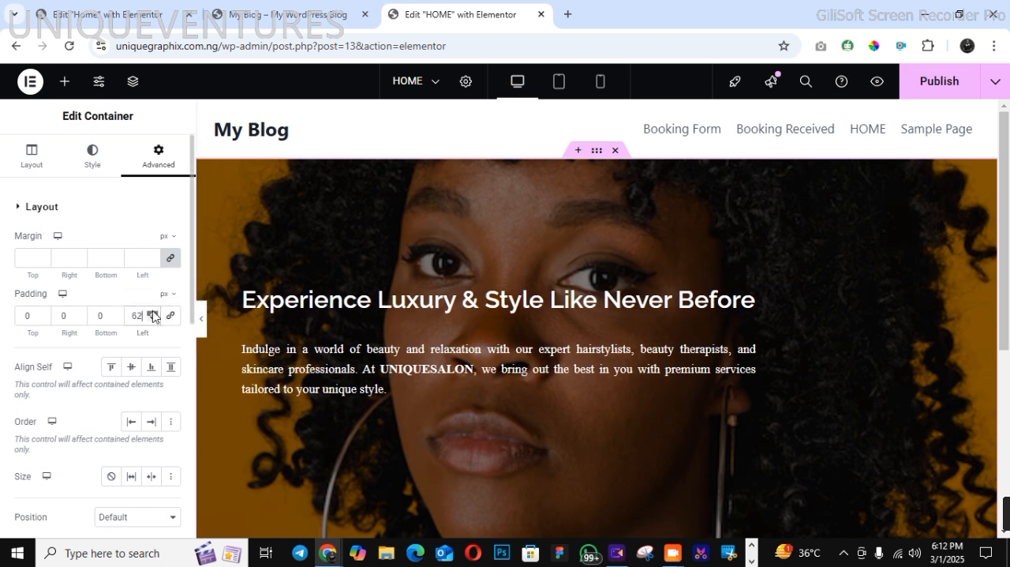
click(153, 311)
click(153, 311)
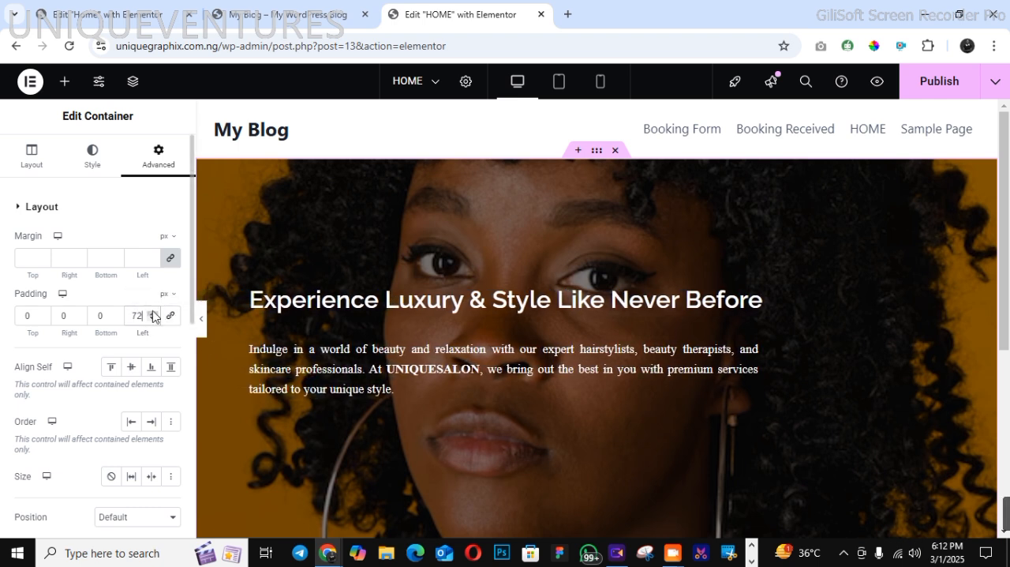
click(153, 312)
click(153, 312)
click(153, 311)
click(153, 312)
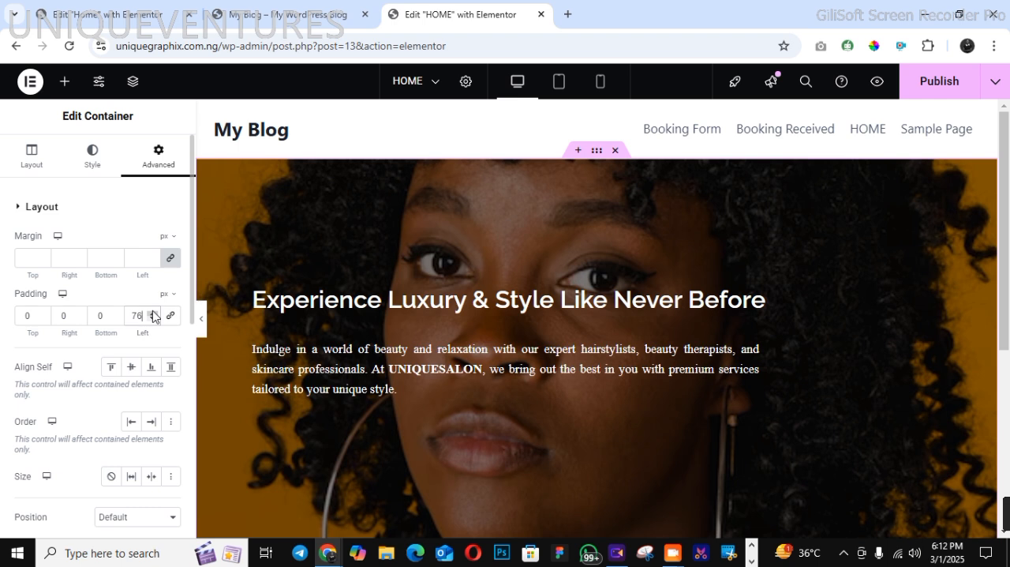
click(153, 318)
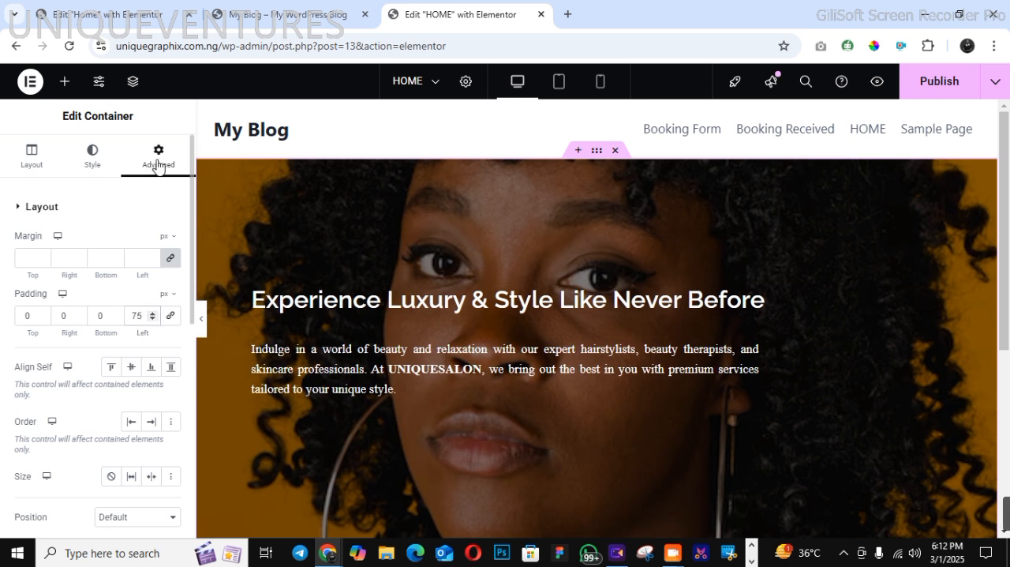
Check the hero layout on the finished site, and add a Button widget below the paragraph in the HOME page's hero container
click(260, 25)
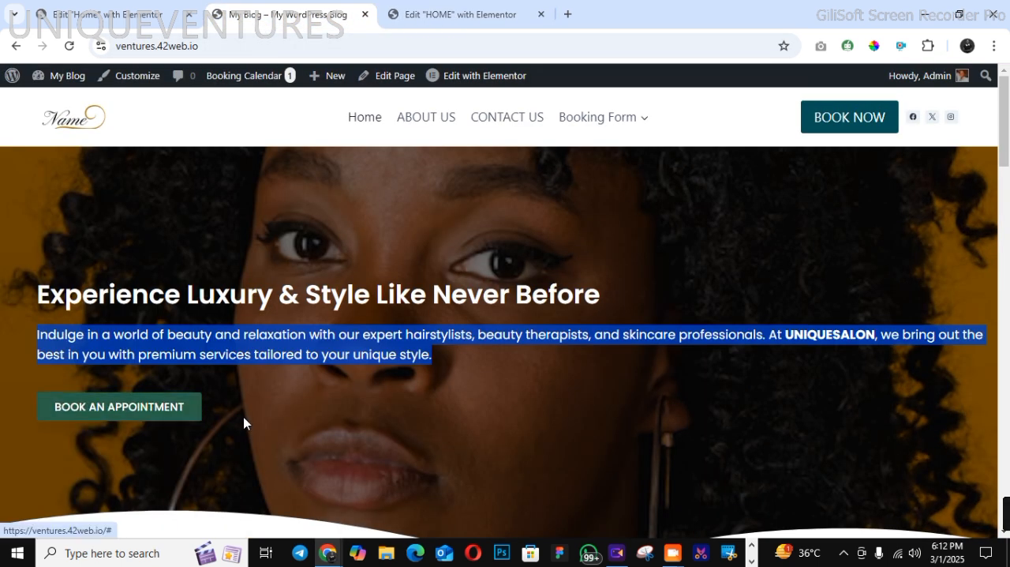
click(237, 421)
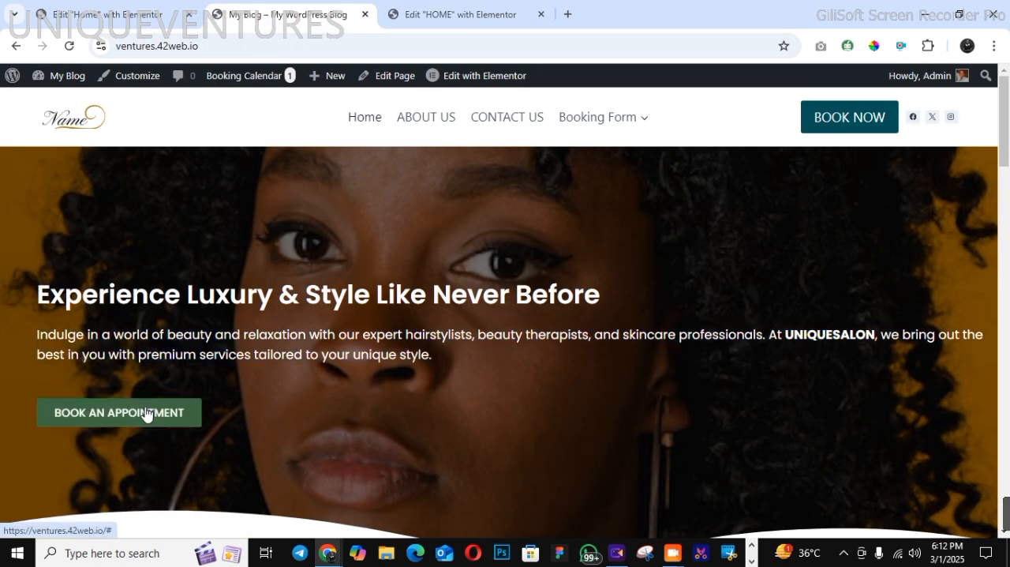
click(418, 17)
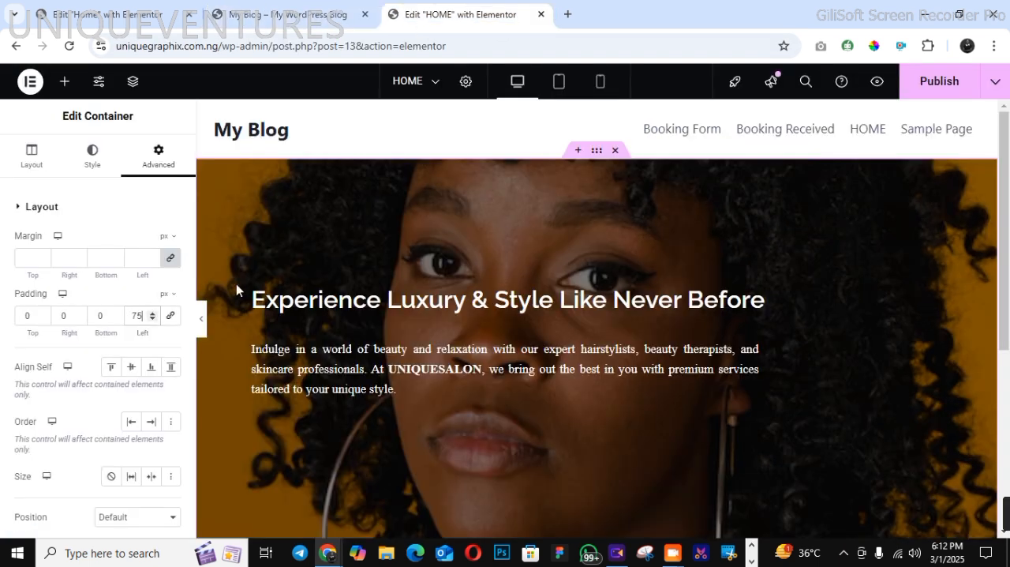
click(65, 82)
scroll(181, 456, down, 5)
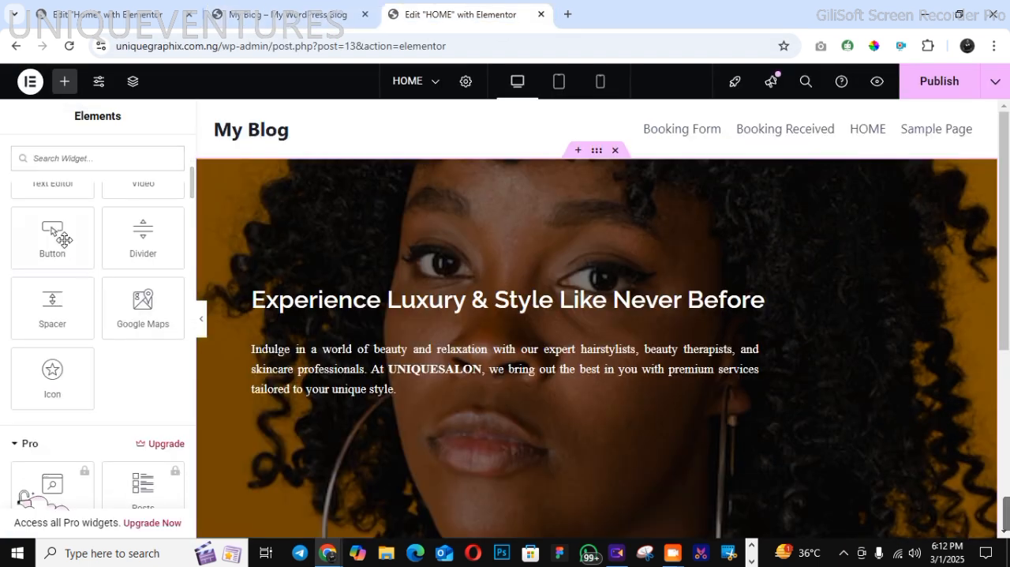
drag(59, 234, 338, 410)
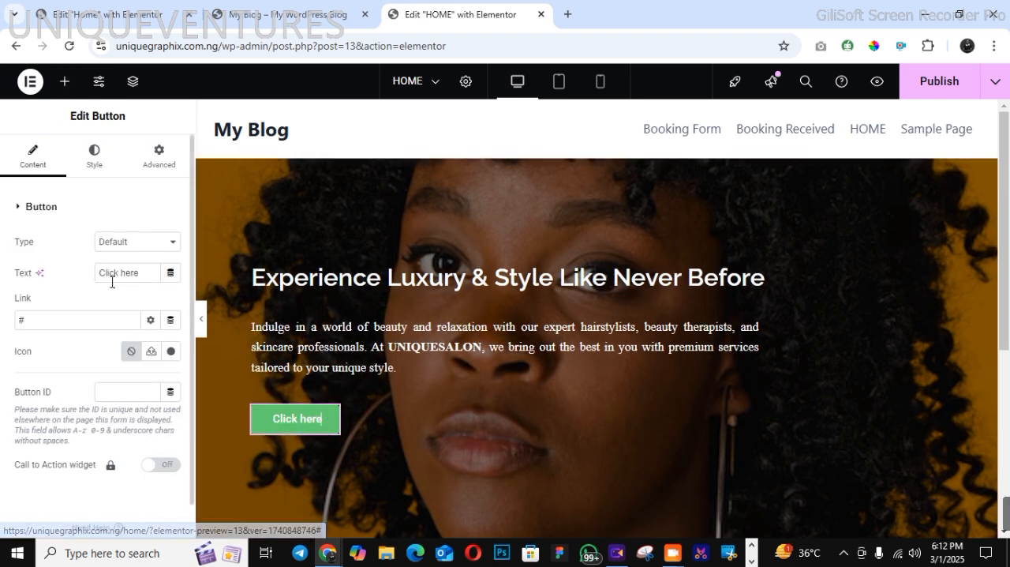
Replace the button's label with "BOOK AN APPOINTMENT"
drag(101, 272, 153, 276)
text(BO)
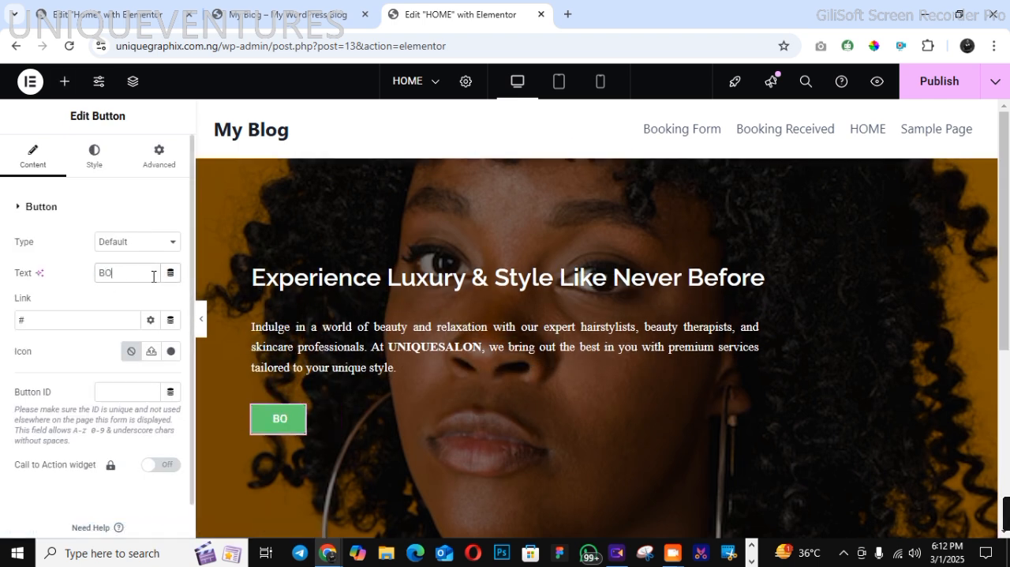
text(OK AN A)
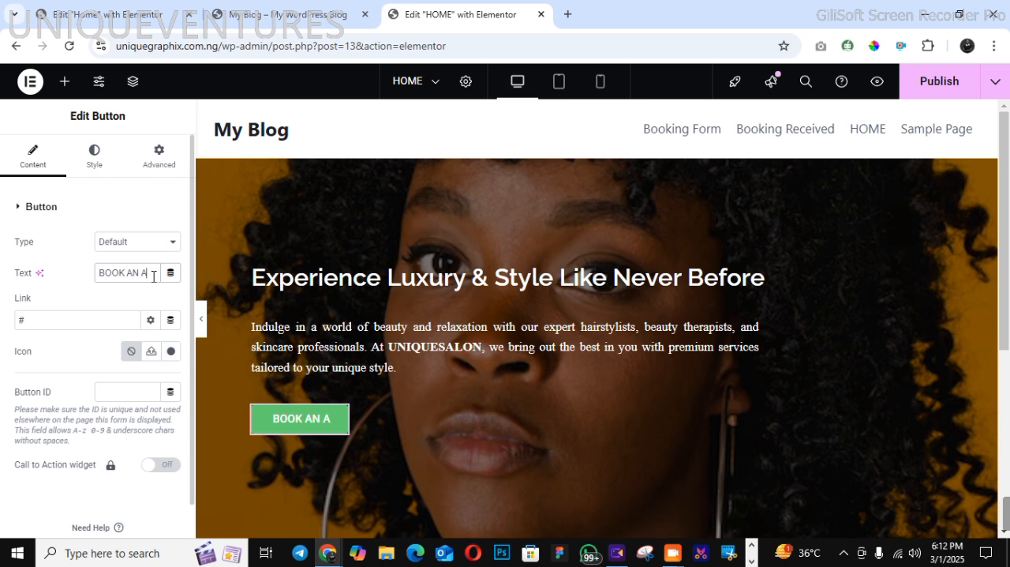
text(PPOINTMENT)
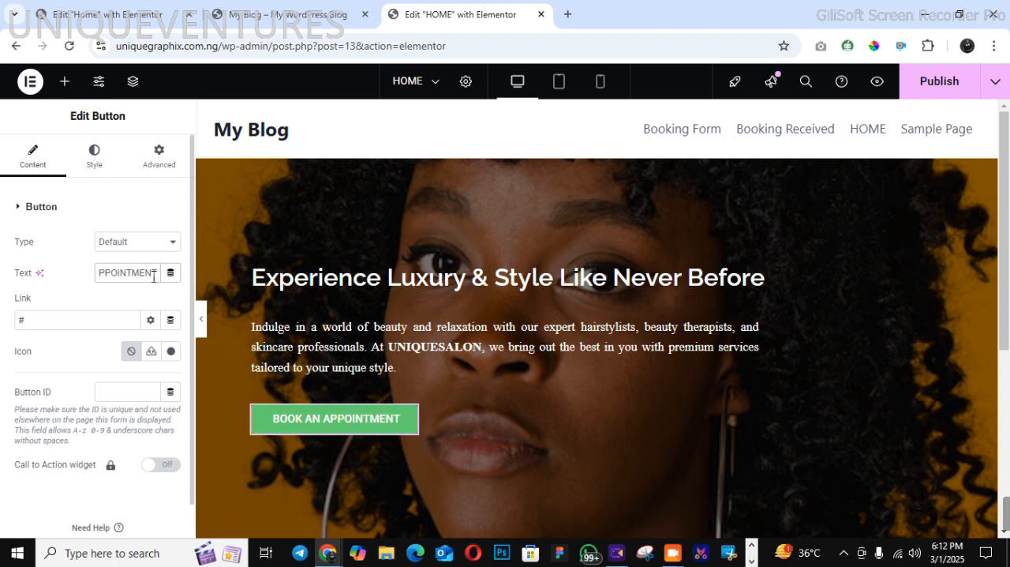
Link the BOOK AN APPOINTMENT button to the Booking Form page
click(73, 326)
key(BackSpace)
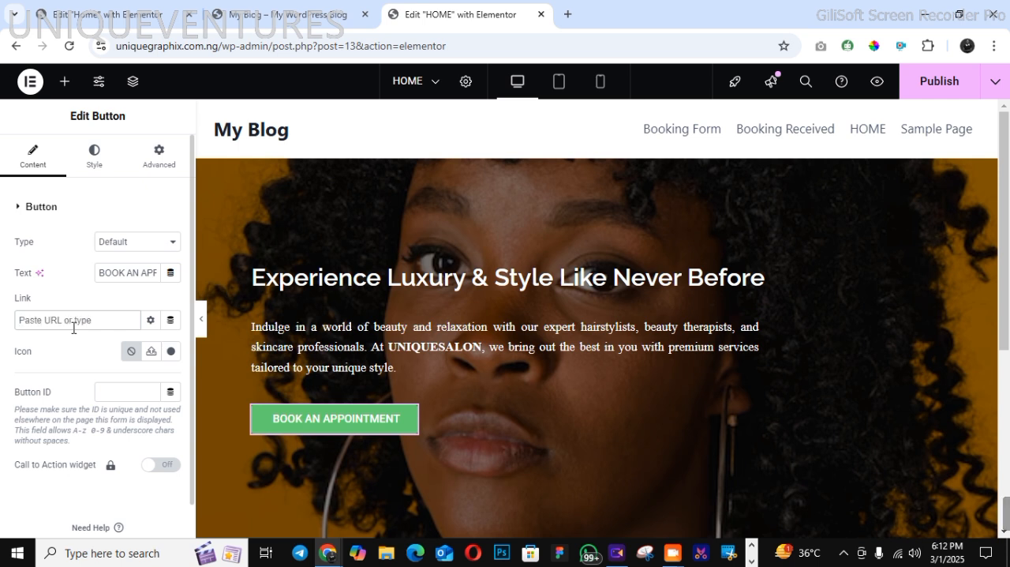
text(BOOKING)
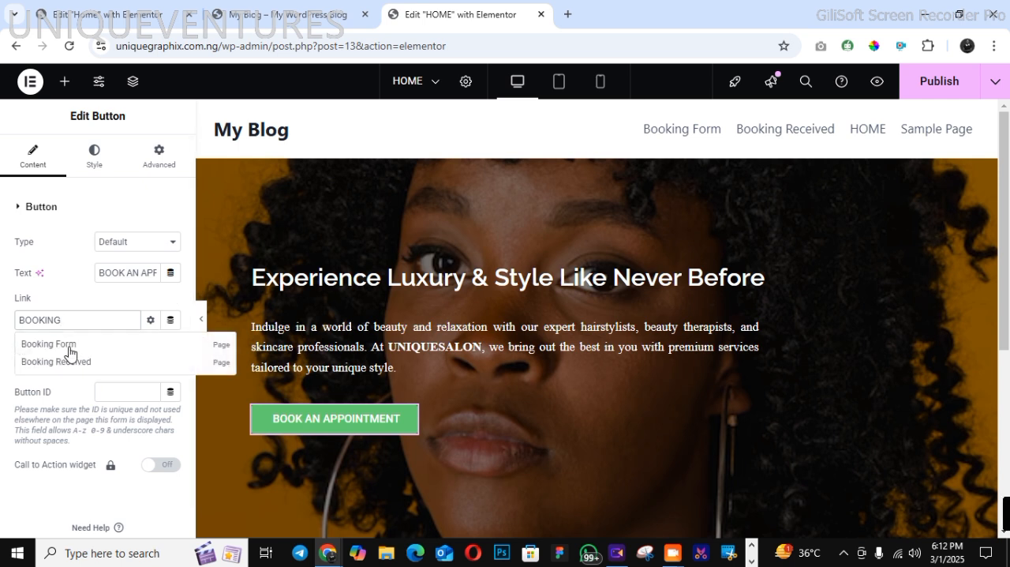
click(70, 347)
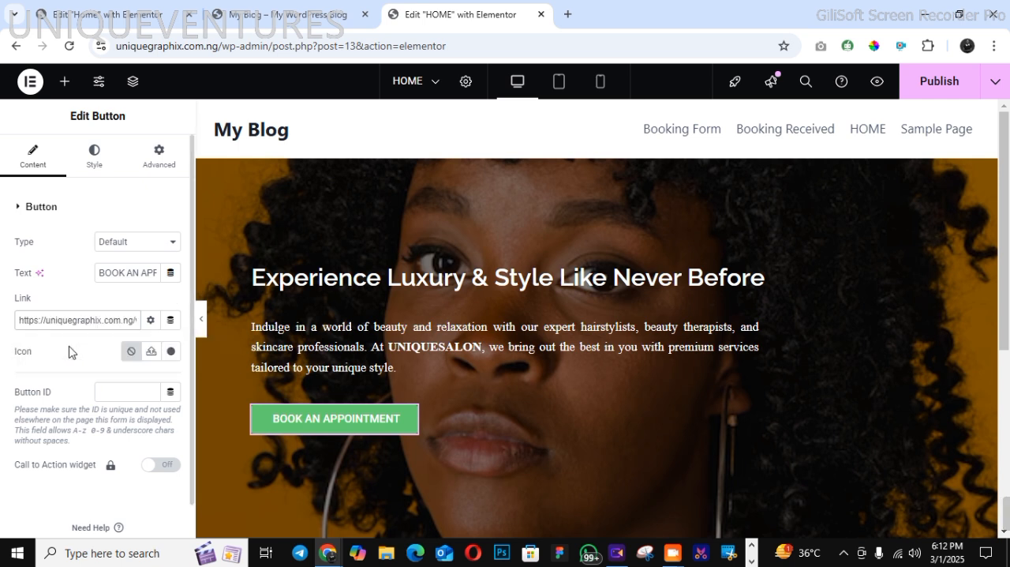
Check the finished site's button colors, open the button's background color for editing, and copy the code #015157 from the Notepad notes
click(95, 158)
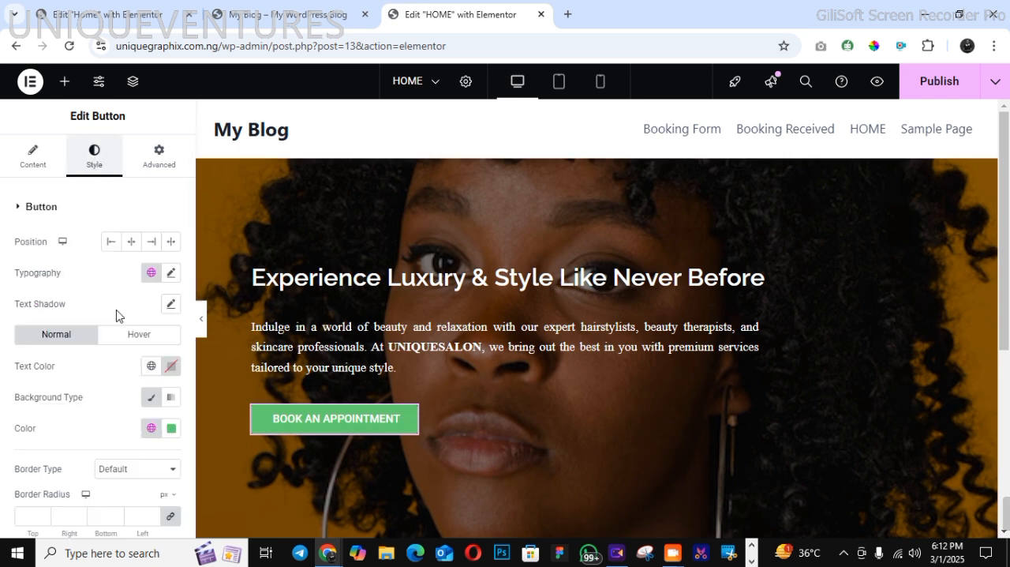
click(292, 16)
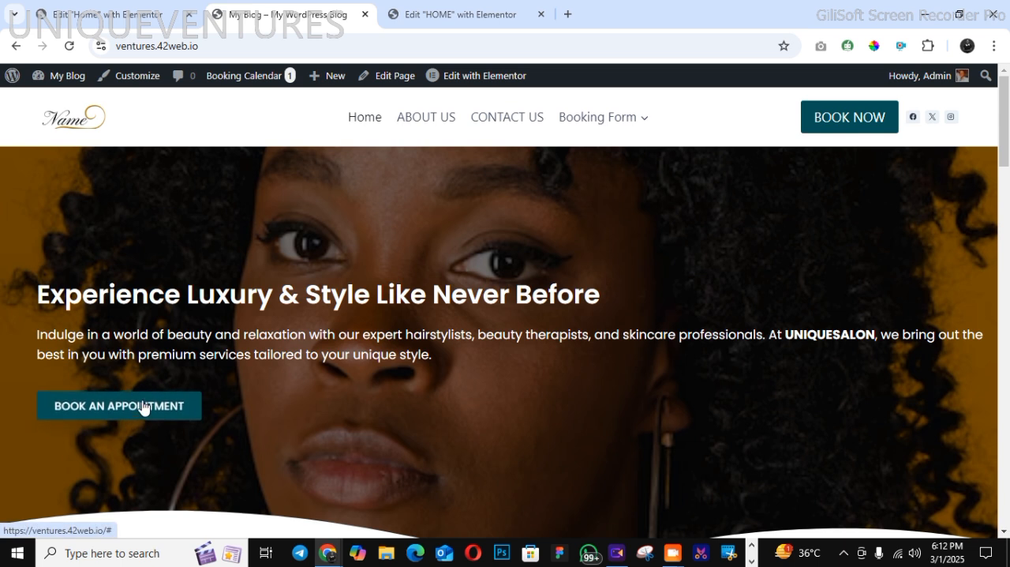
click(438, 16)
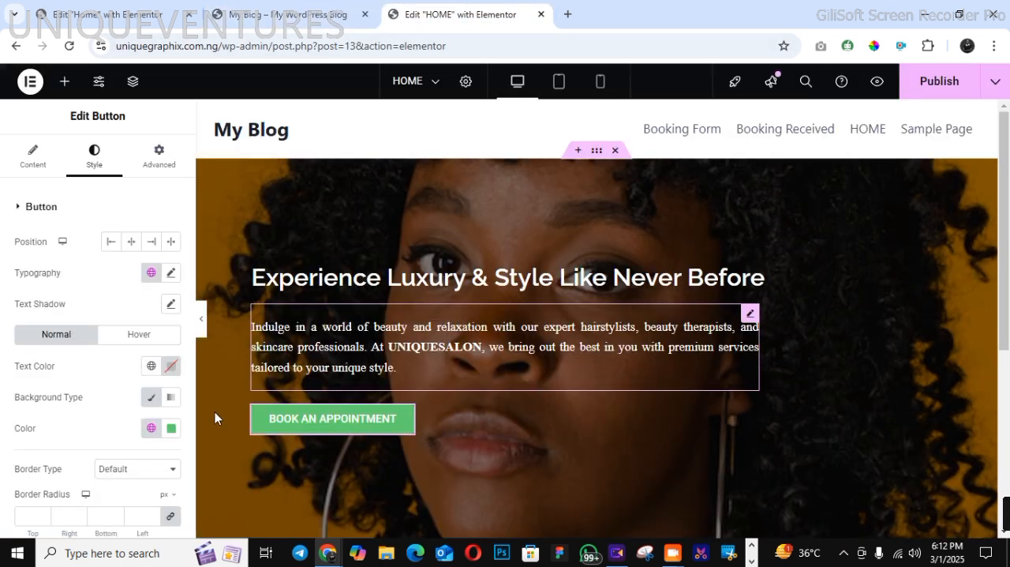
click(170, 428)
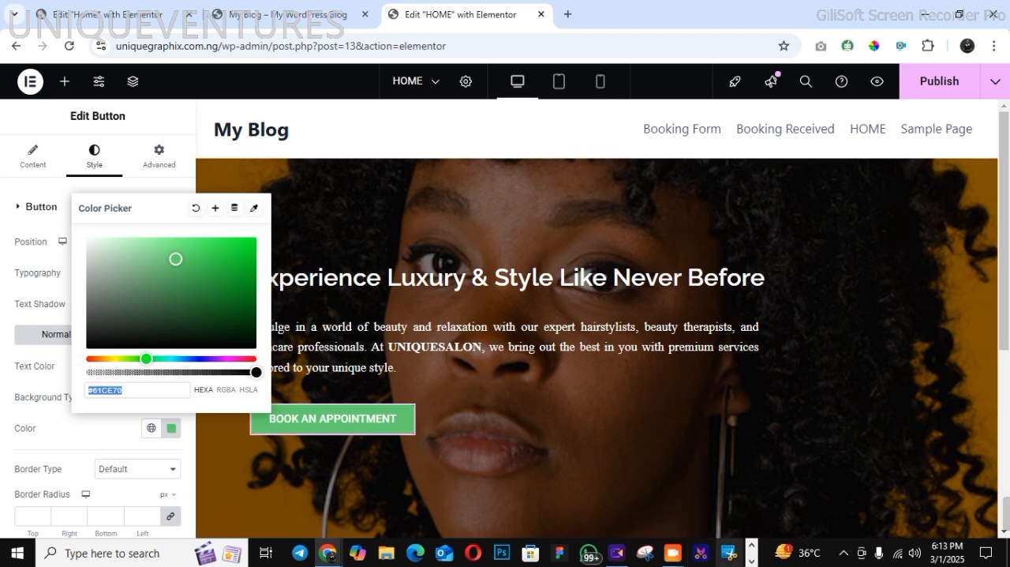
click(751, 560)
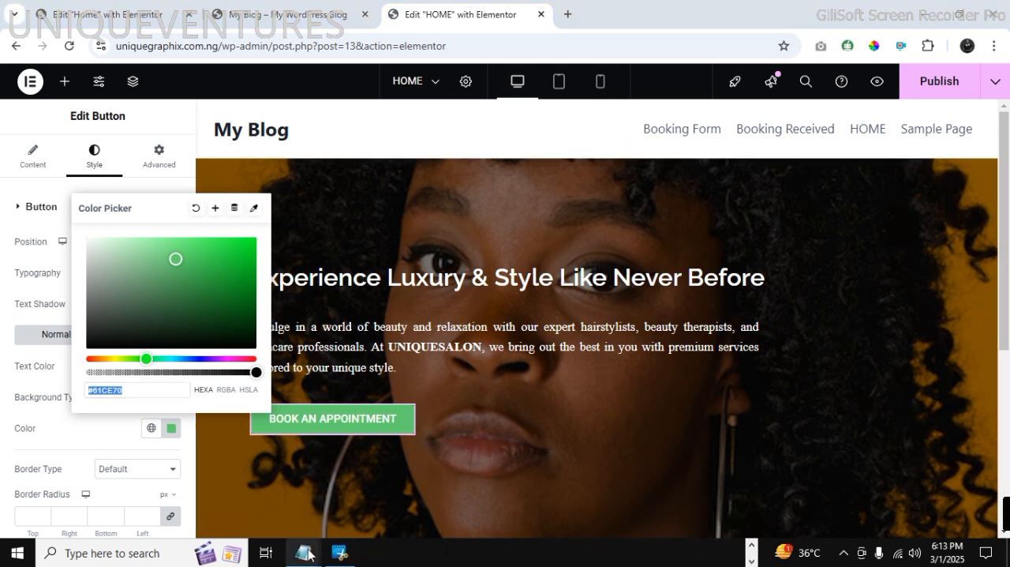
mouse_move(306, 551)
click(134, 483)
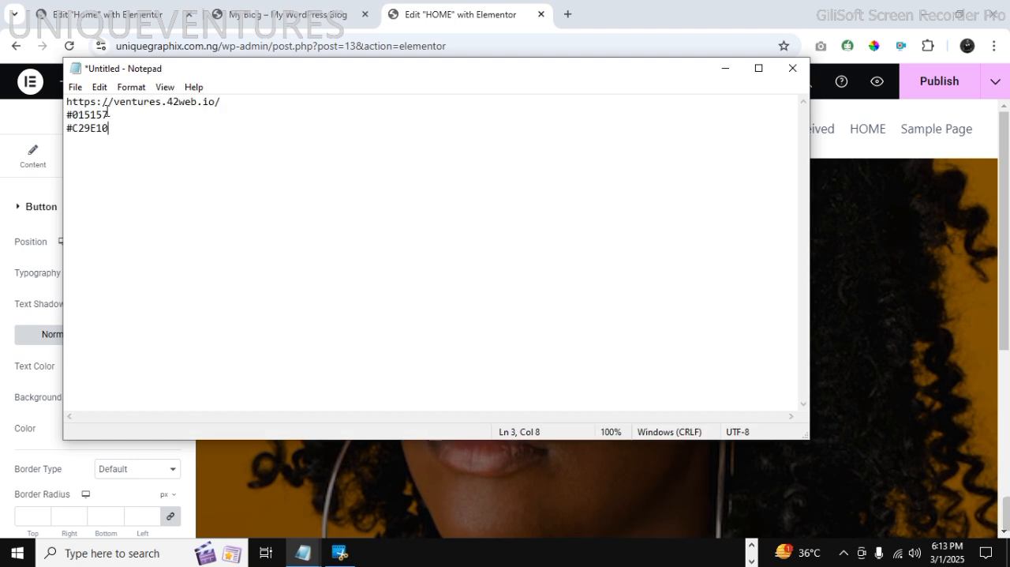
drag(108, 114, 65, 115)
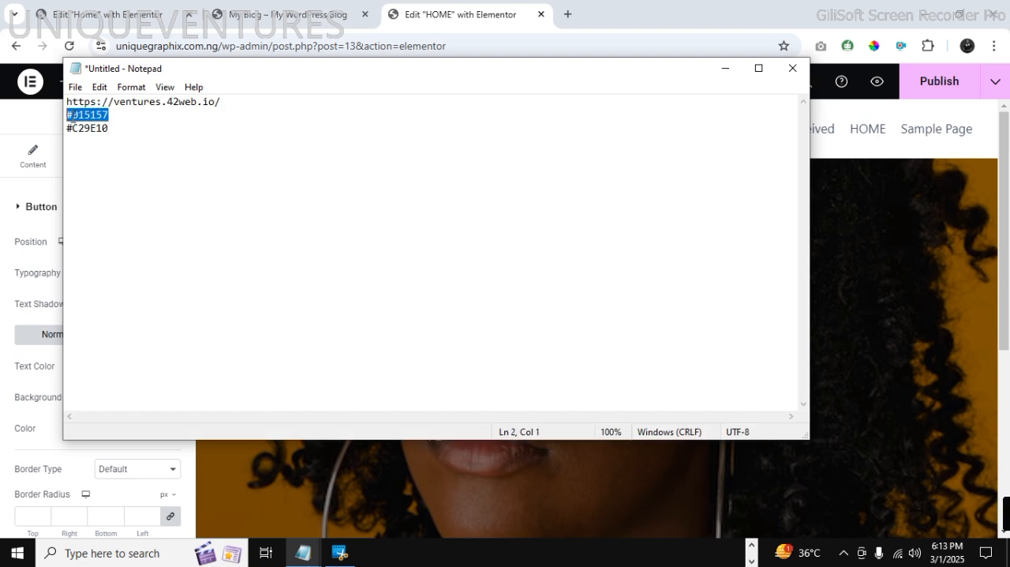
right_click(73, 116)
click(115, 161)
Move the Notepad window off the color picker and set the button's normal background color to #015157
drag(282, 79, 439, 116)
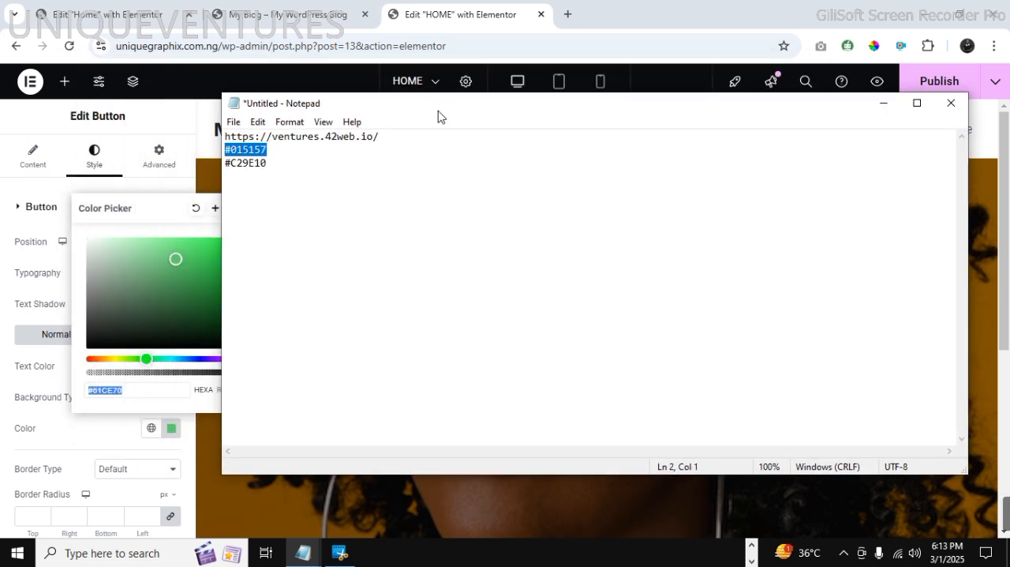
click(122, 389)
right_click(122, 389)
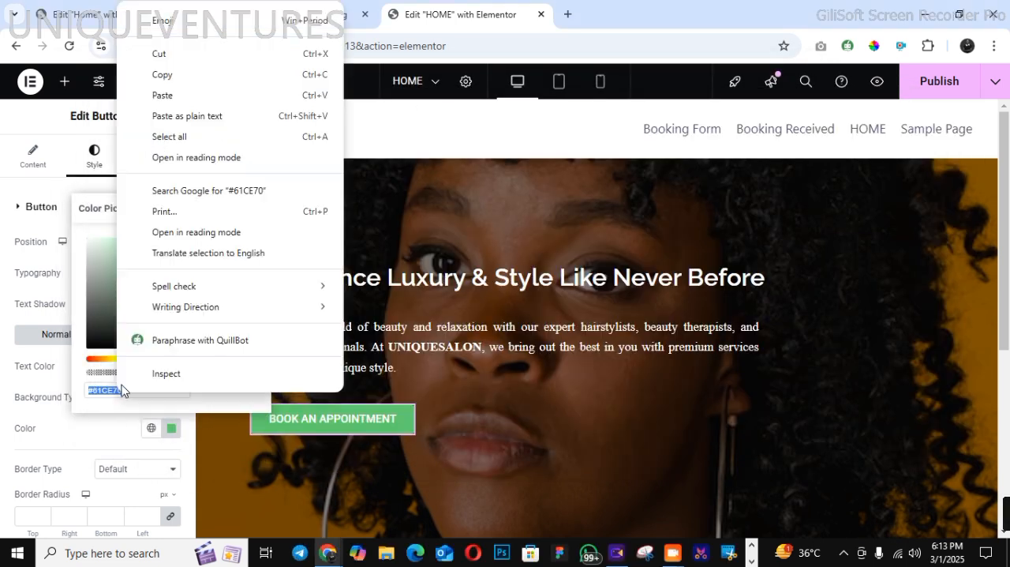
click(165, 95)
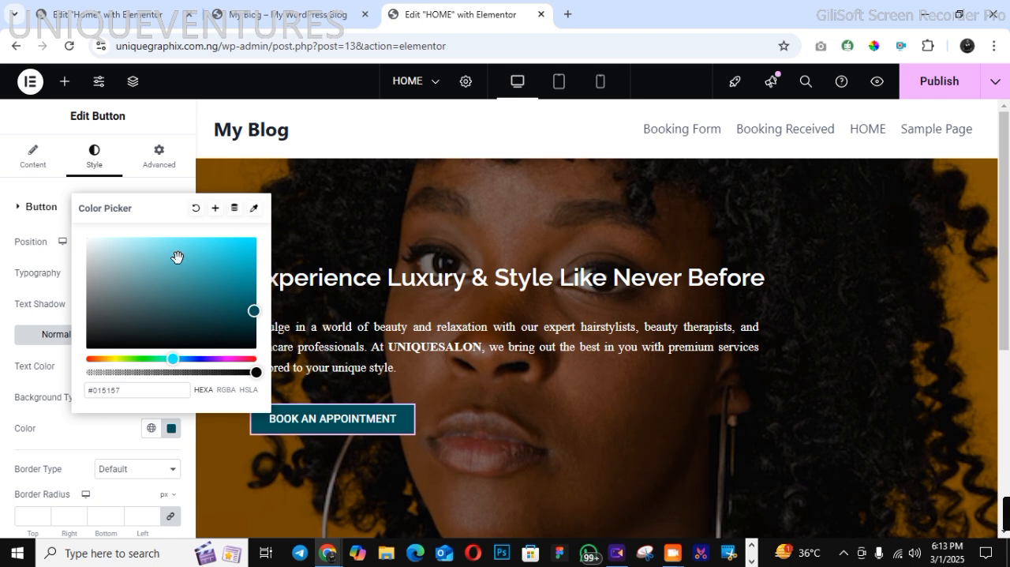
Save the button's teal background as a new global color named COLOR
click(215, 210)
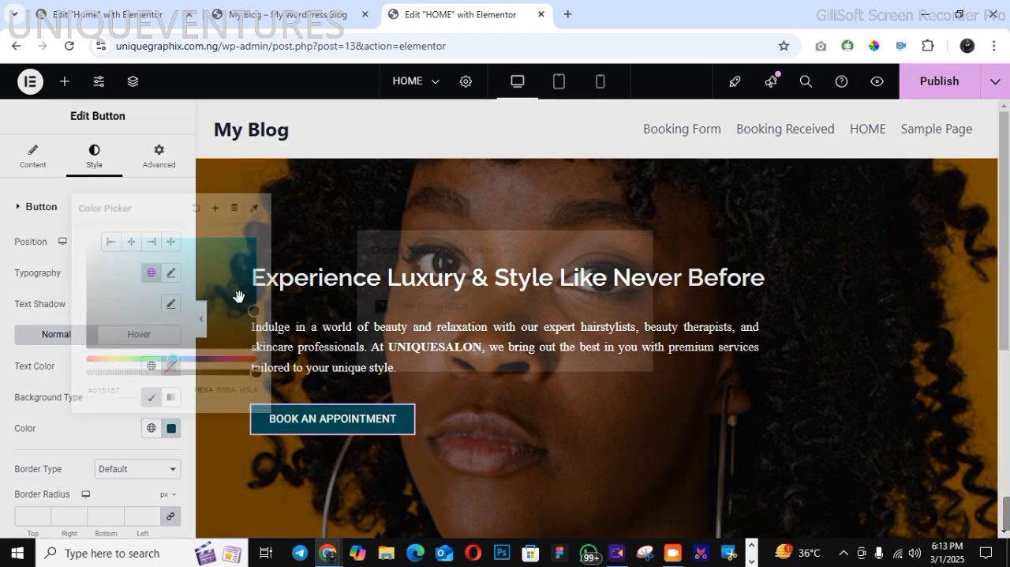
drag(401, 304, 485, 311)
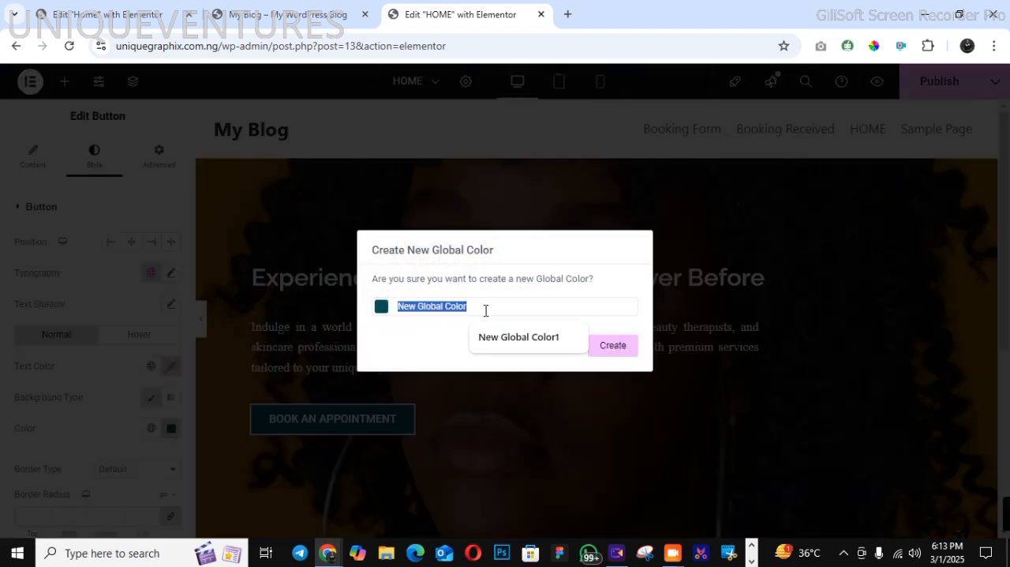
text(Q)
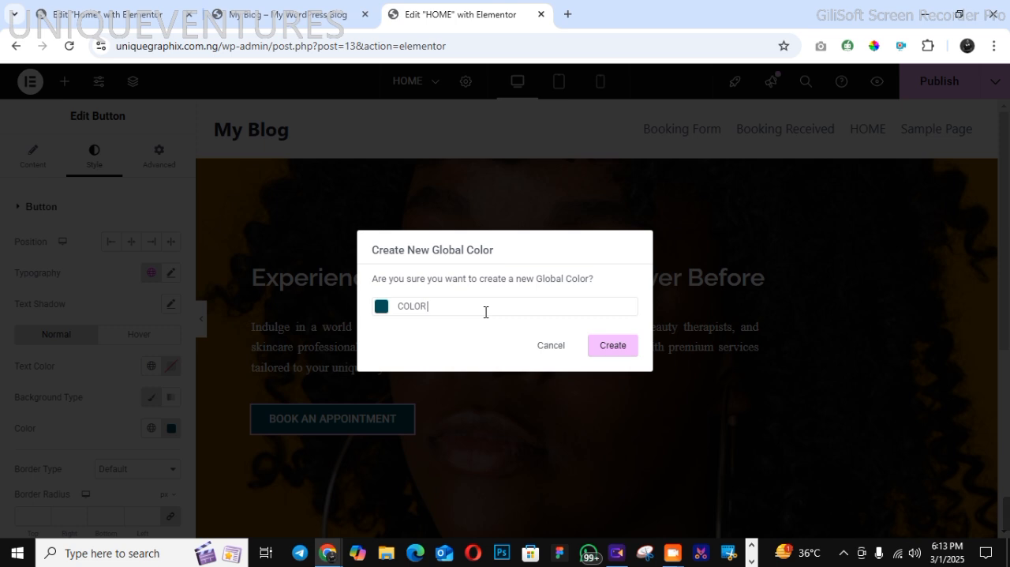
click(599, 351)
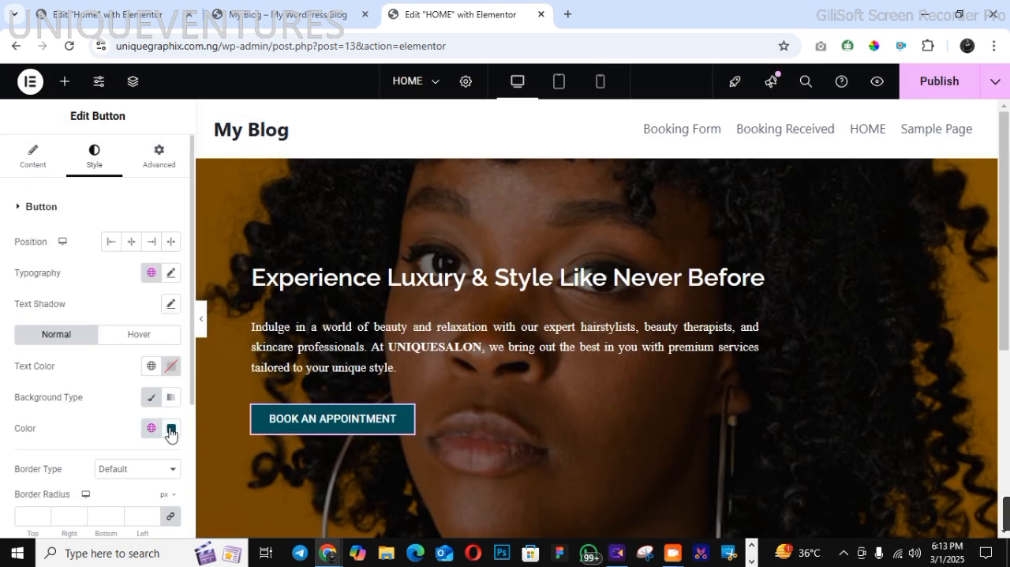
Copy #C29E10 from the Notepad notes and set it as the button's normal background color
click(171, 430)
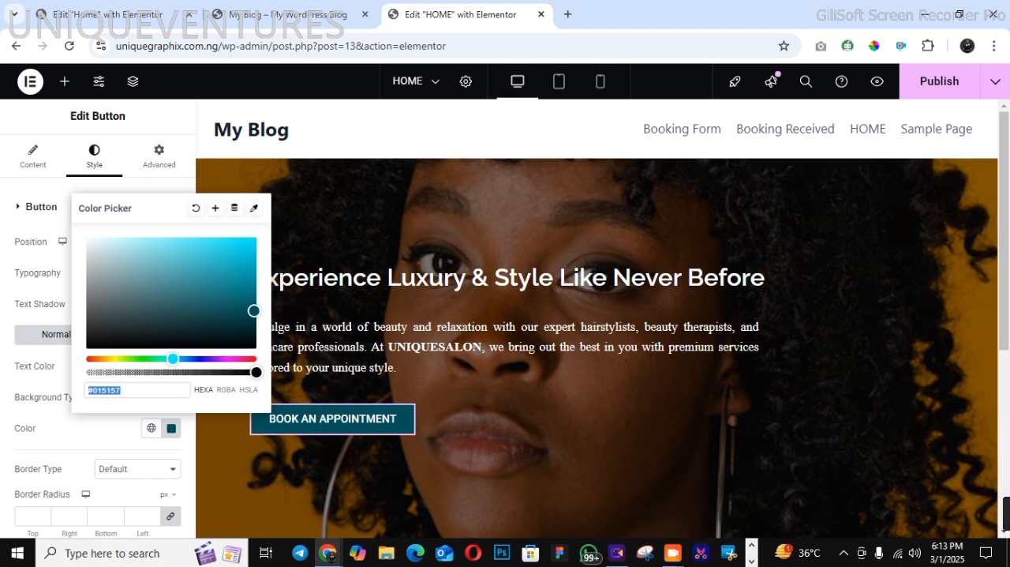
click(751, 560)
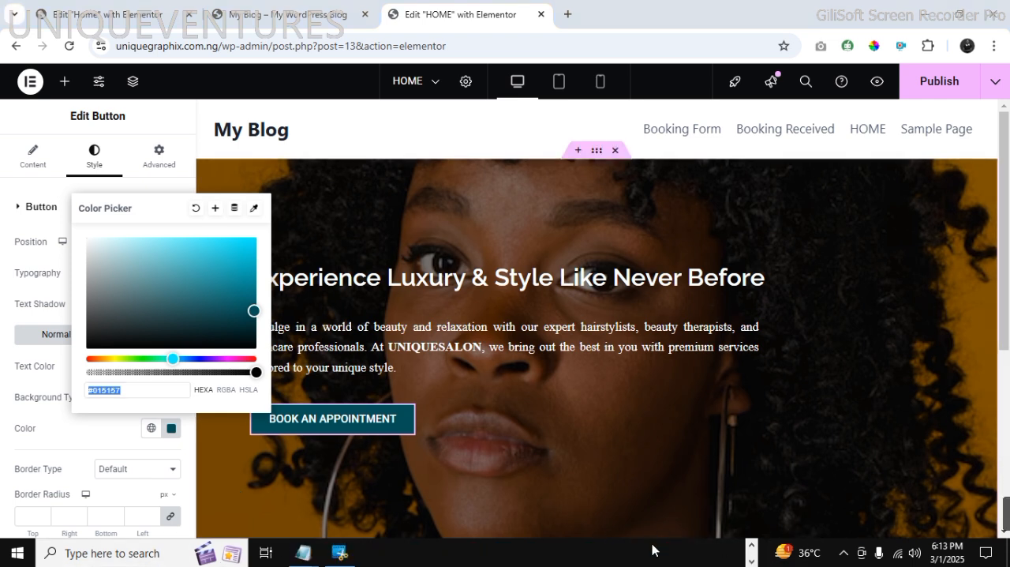
mouse_move(299, 558)
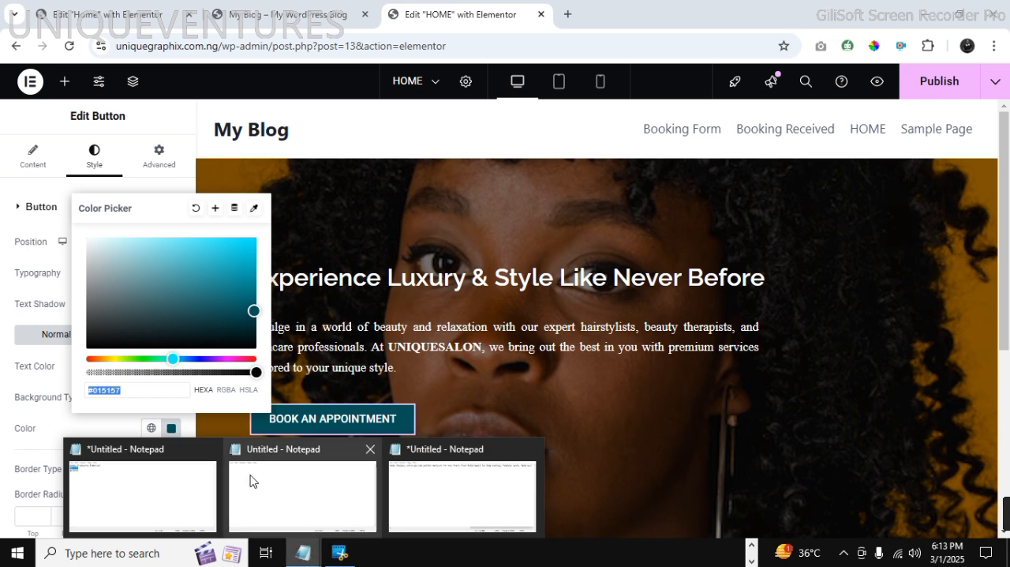
click(192, 483)
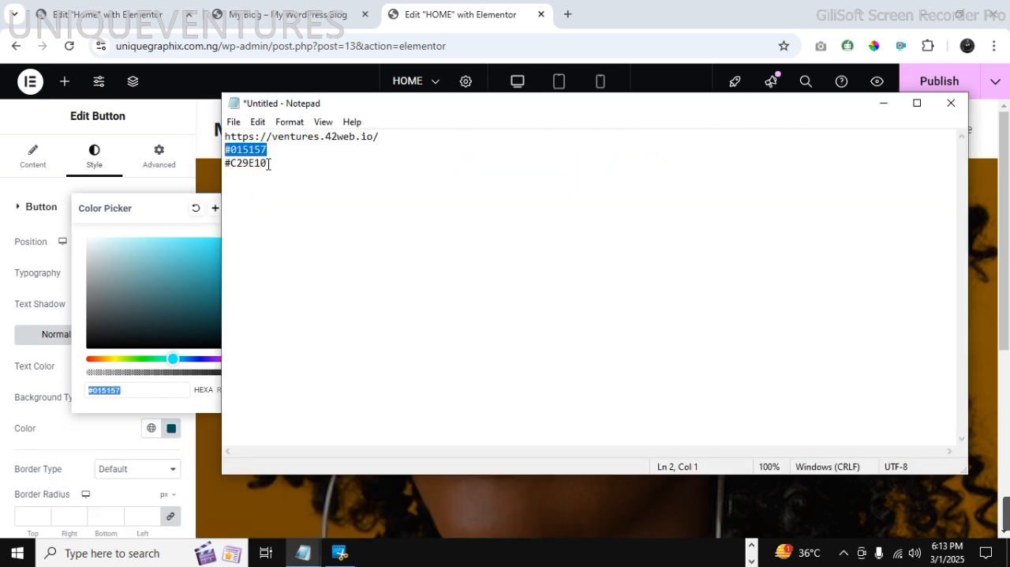
drag(268, 164, 237, 166)
right_click(230, 163)
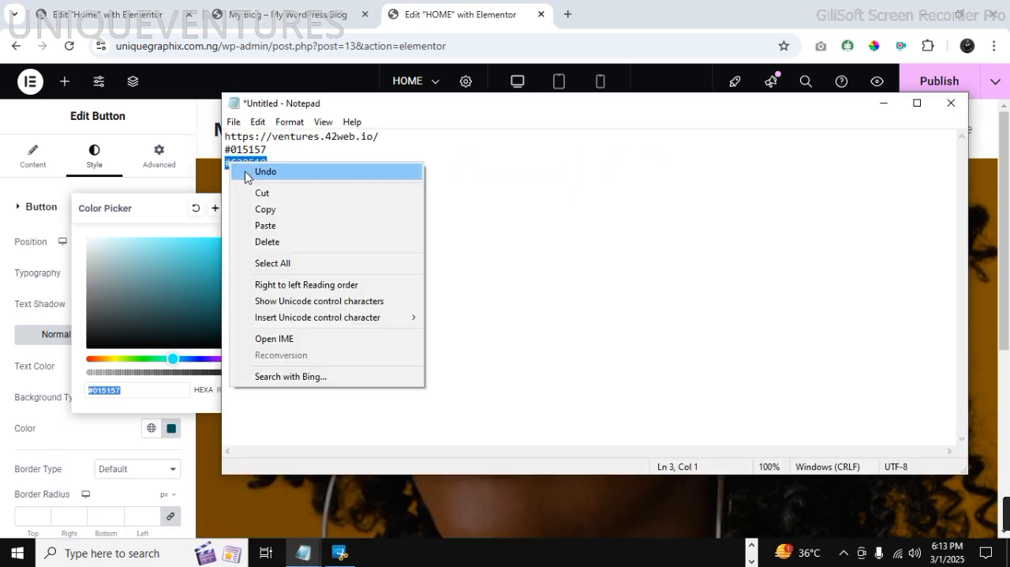
click(278, 209)
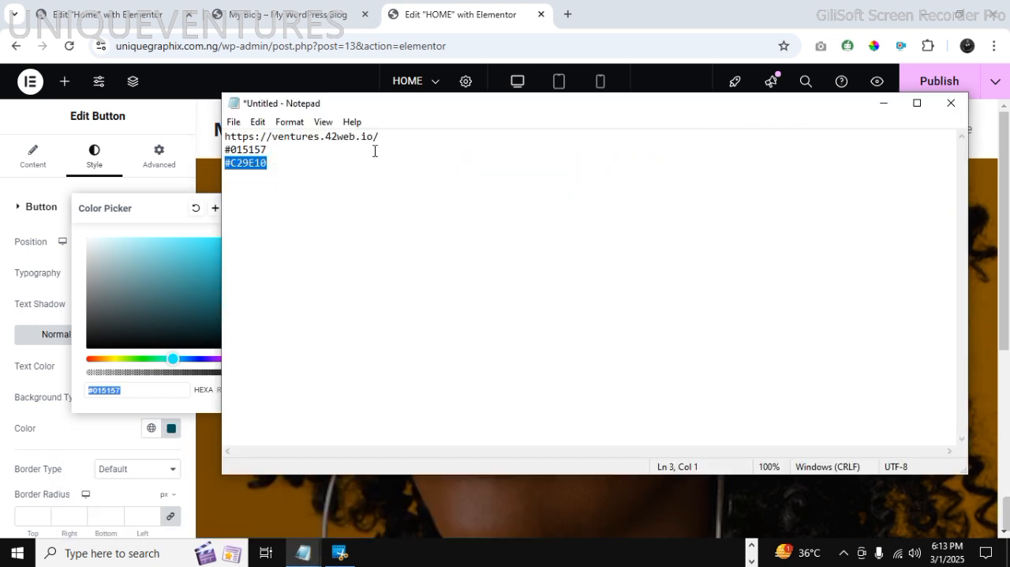
click(885, 104)
right_click(112, 390)
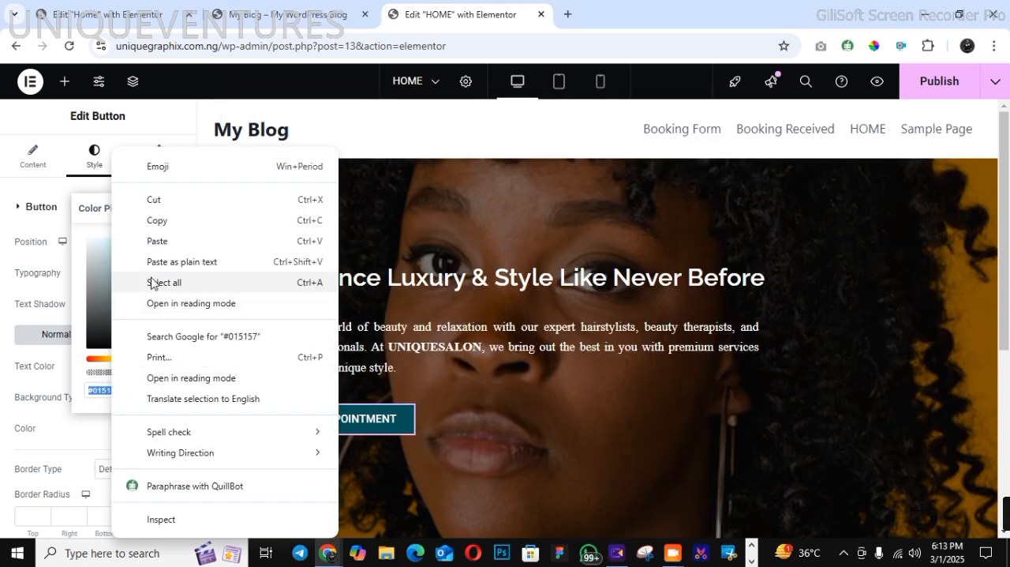
click(150, 241)
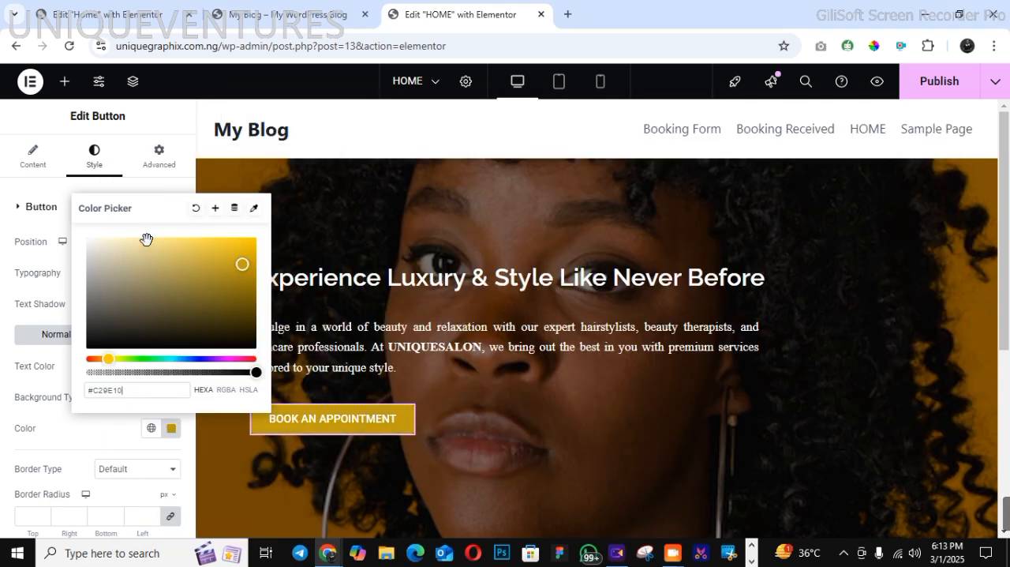
Save the button's gold background as a new global color named COLOR 2
click(215, 207)
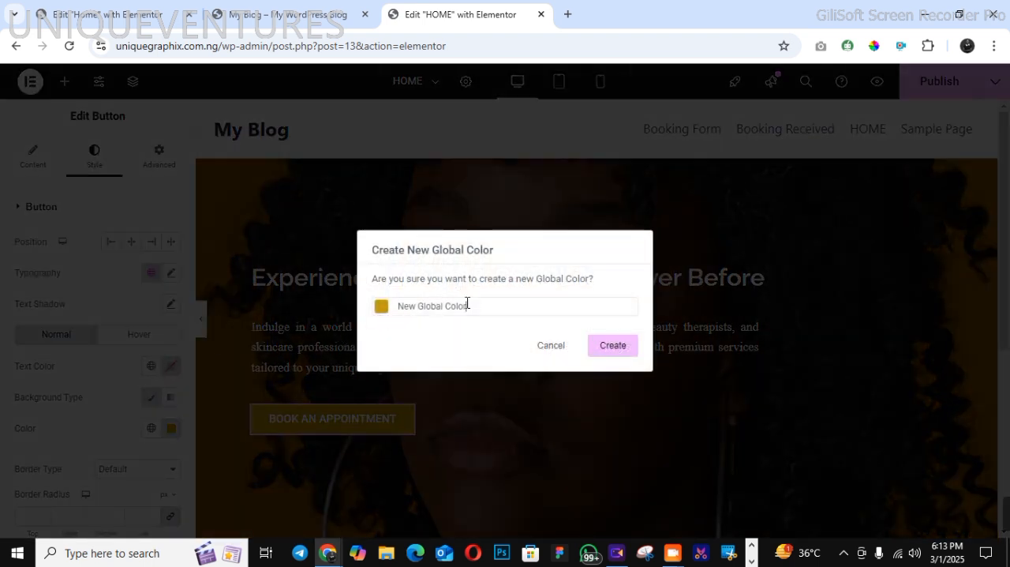
drag(467, 305, 397, 309)
text(COL)
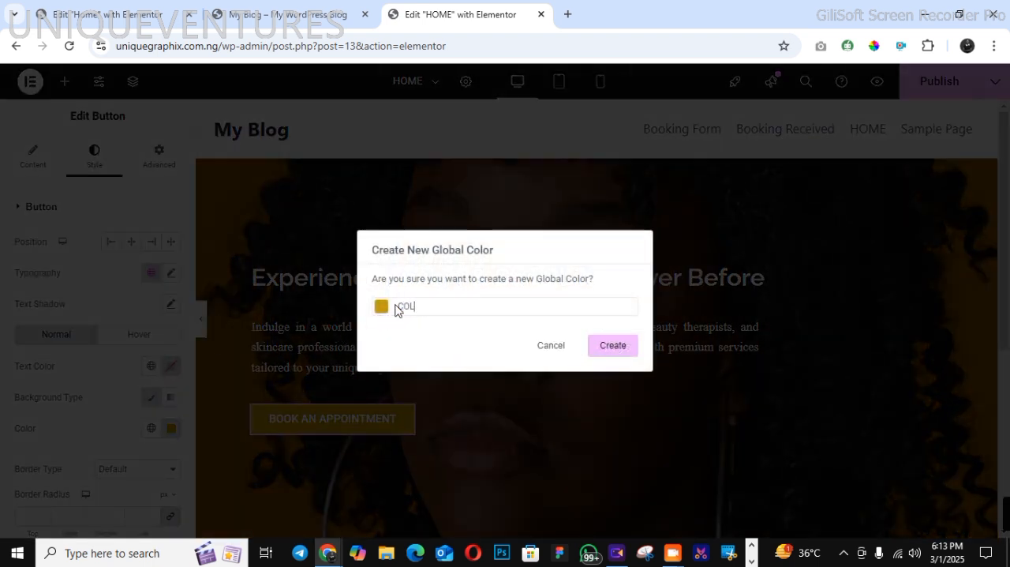
text(OR 2)
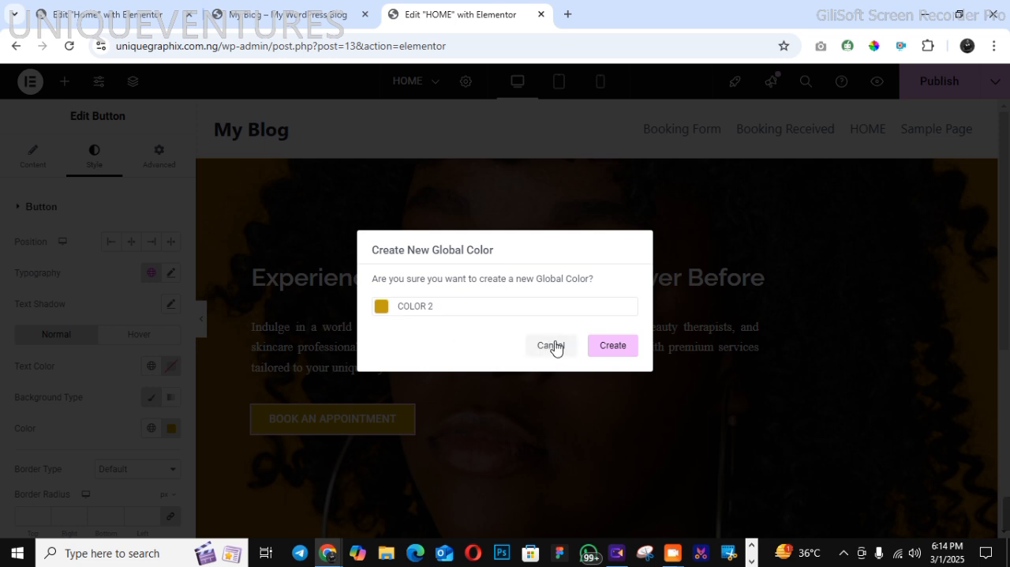
click(613, 346)
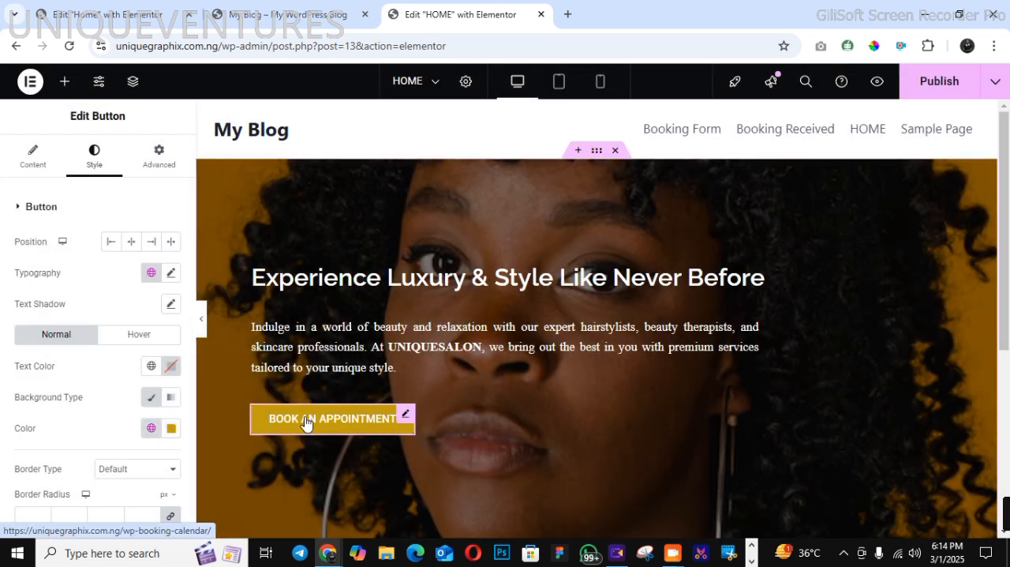
Set the button's hover background color to the saved teal global color
click(154, 340)
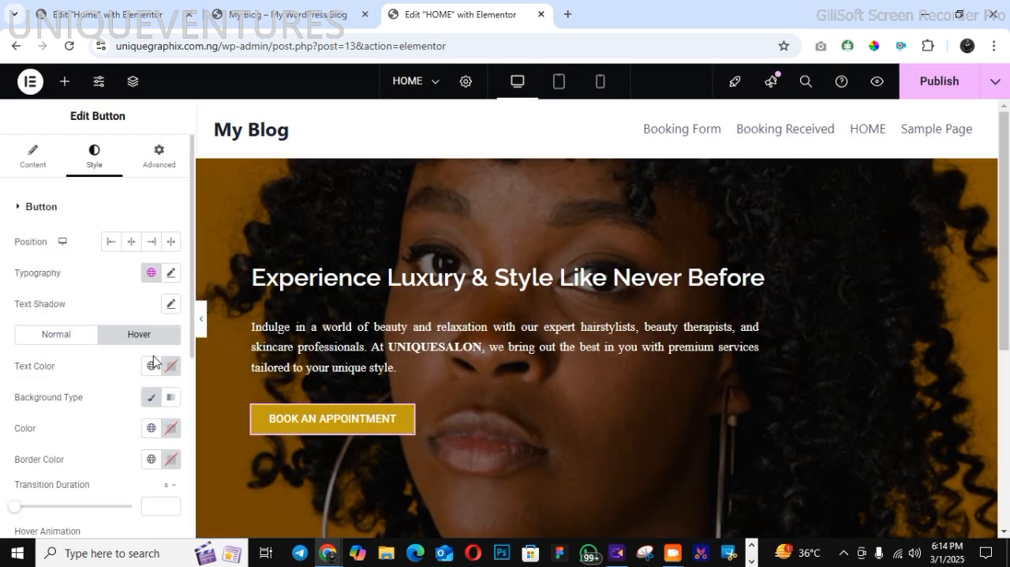
click(151, 427)
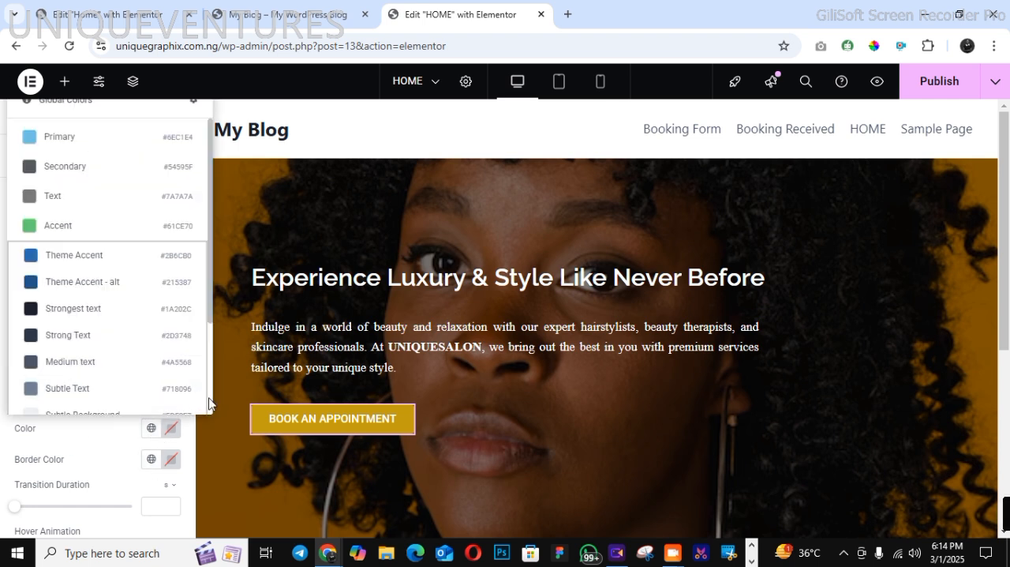
scroll(207, 406, down, 3)
click(119, 380)
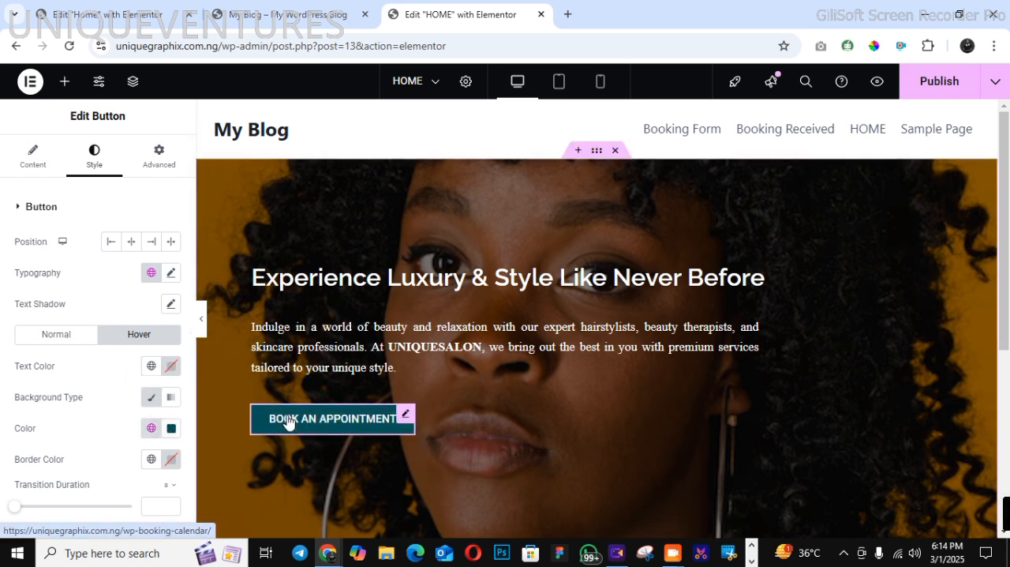
Try the Grow and Shrink hover animations on the booking button, and set its hover animation to Pulse
scroll(190, 515, down, 4)
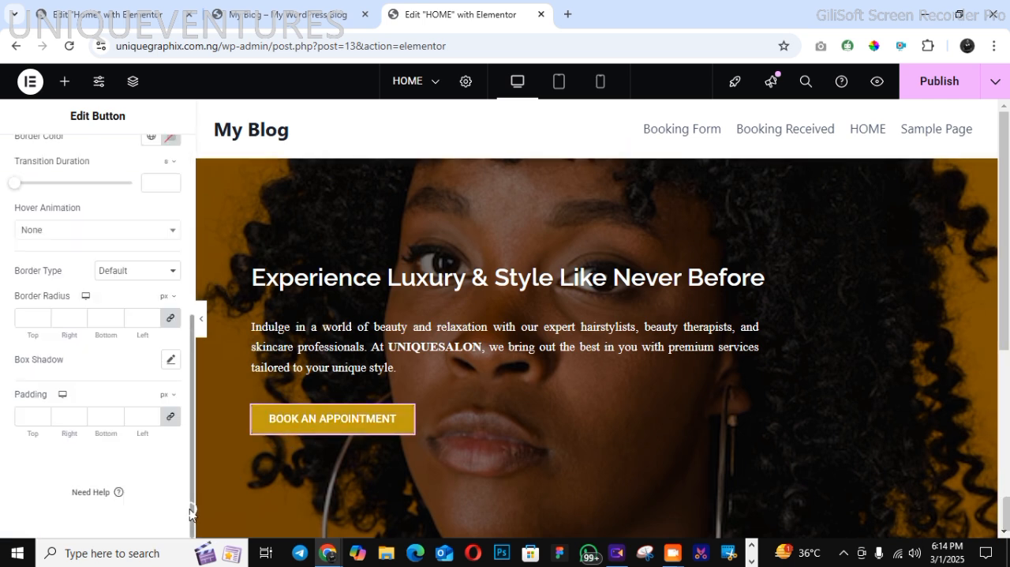
click(115, 234)
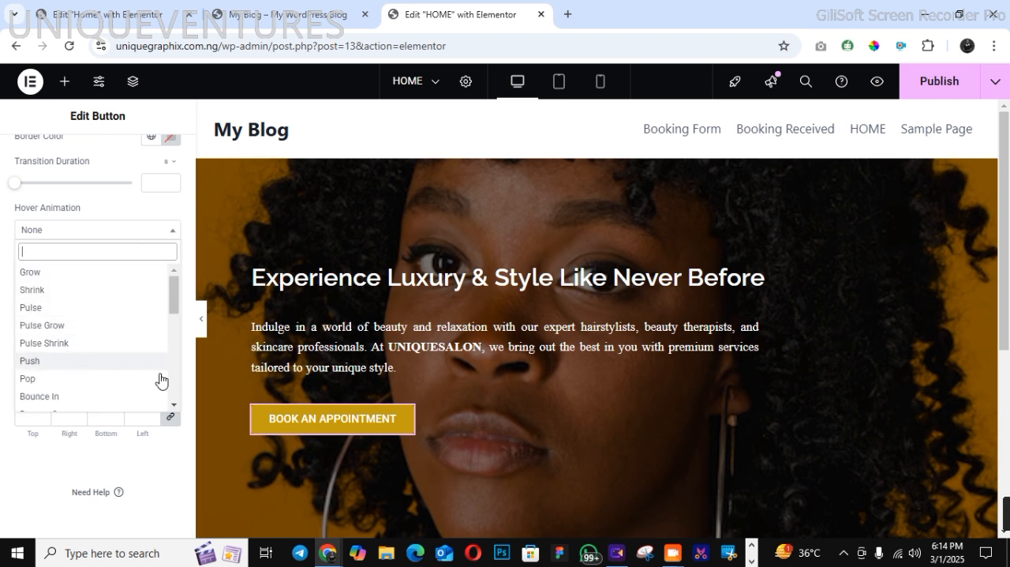
click(114, 275)
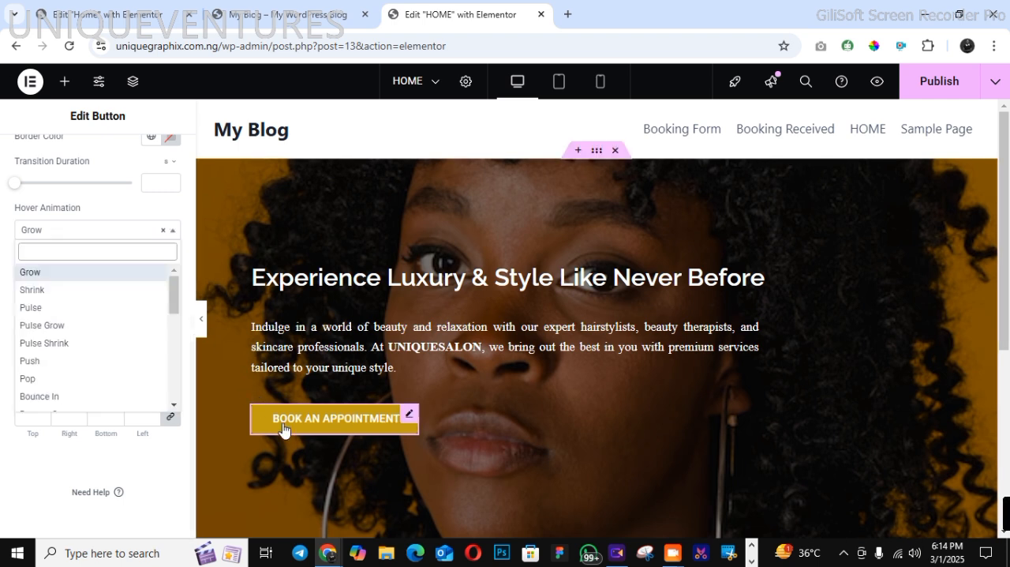
click(71, 290)
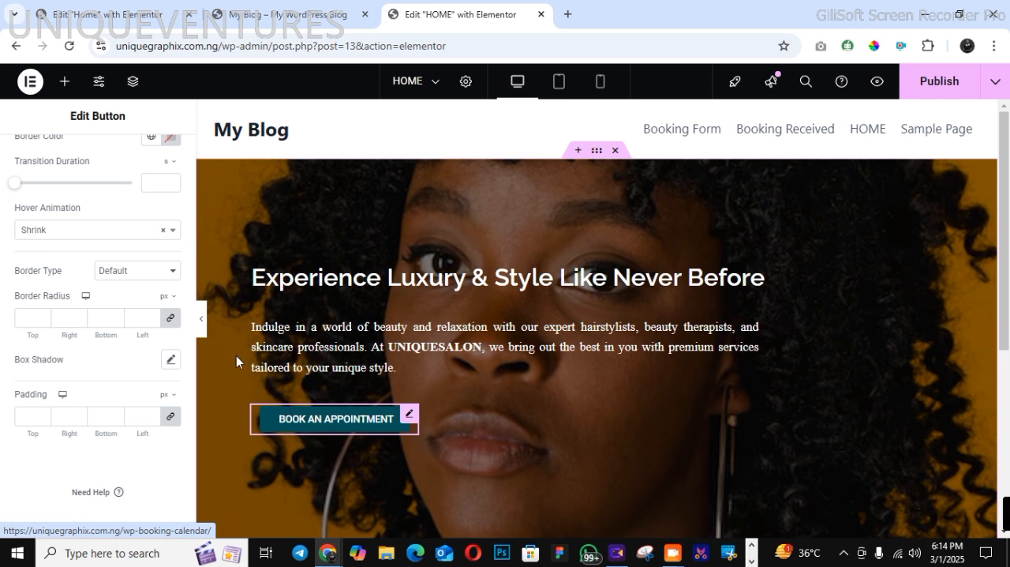
click(101, 230)
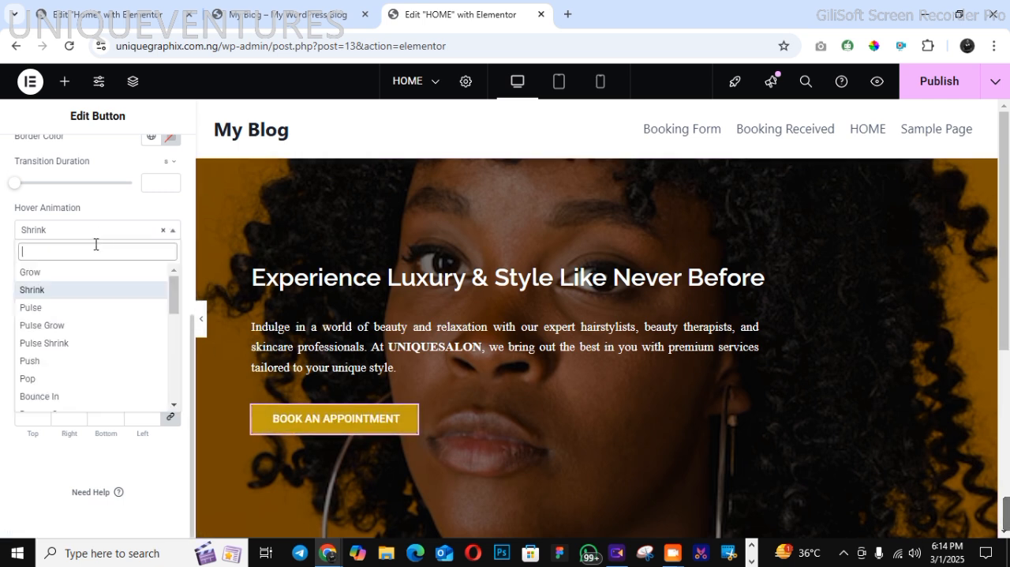
click(87, 308)
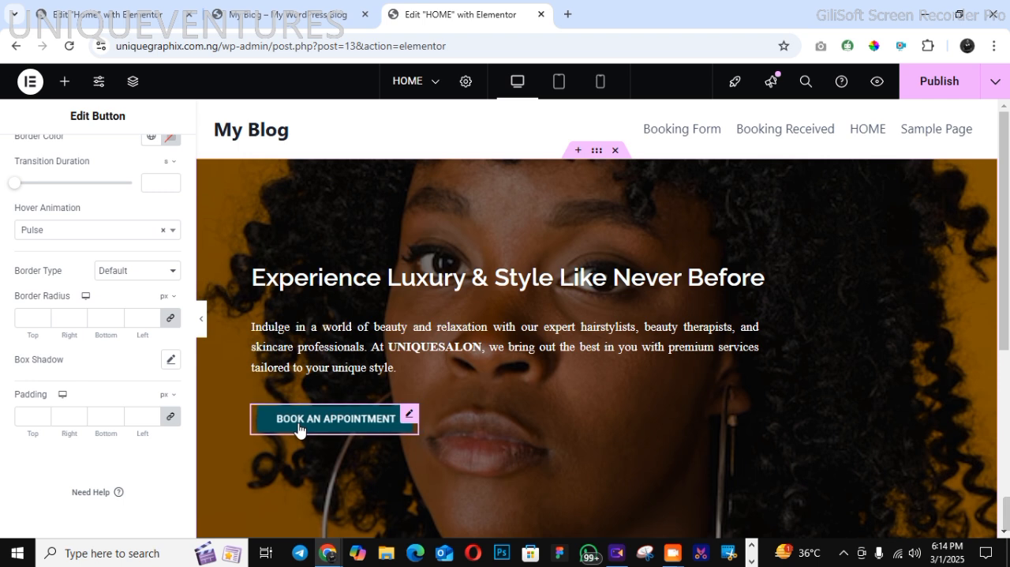
Apply a saved global font to the booking button's text, matching the serif typeface of the hero paragraph
scroll(191, 216, up, 4)
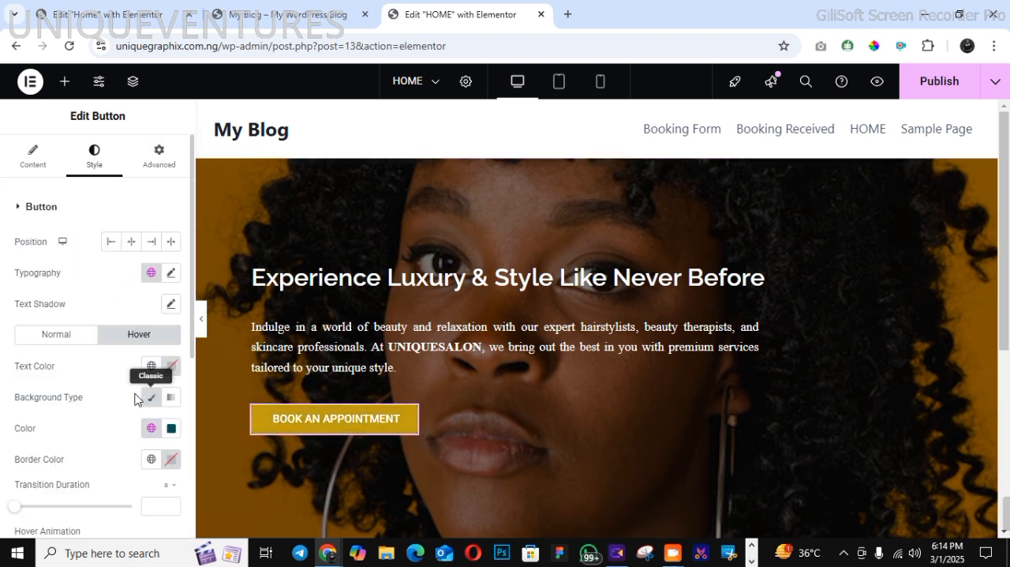
click(154, 277)
click(116, 453)
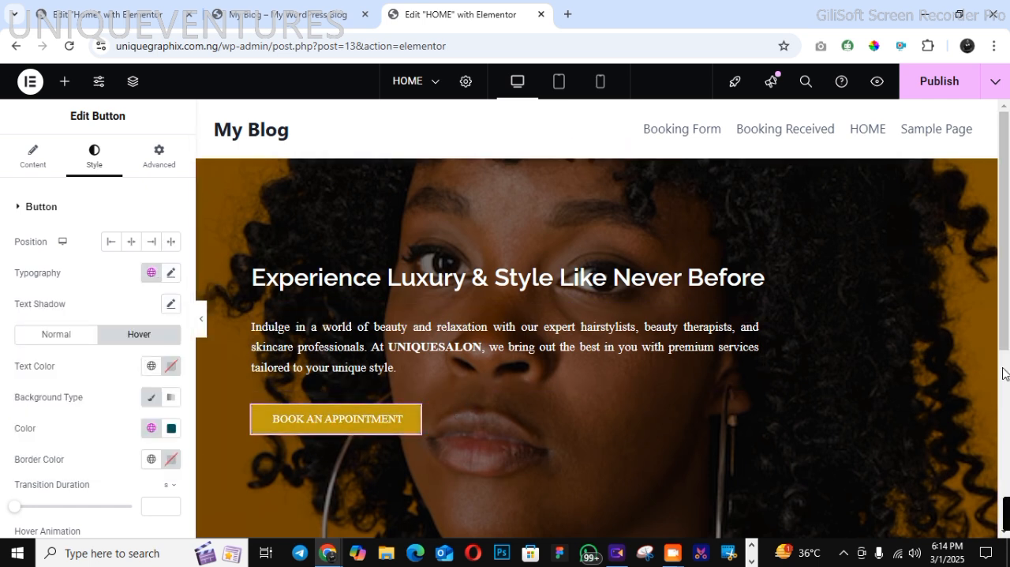
Compare the lower edge of the hero section with the wave-shaped edge on the finished demo home page
click(1008, 439)
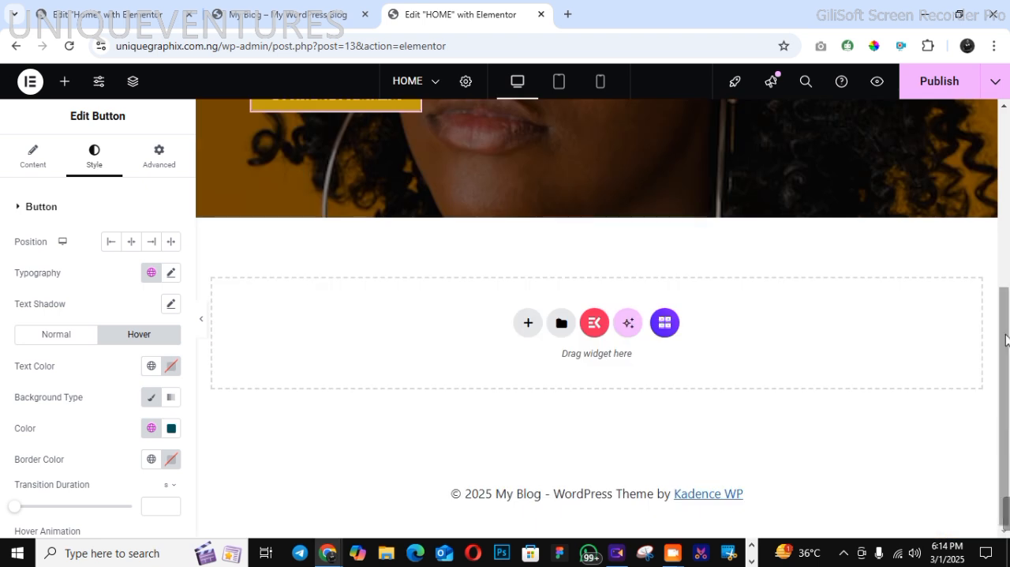
click(1004, 111)
click(1004, 111)
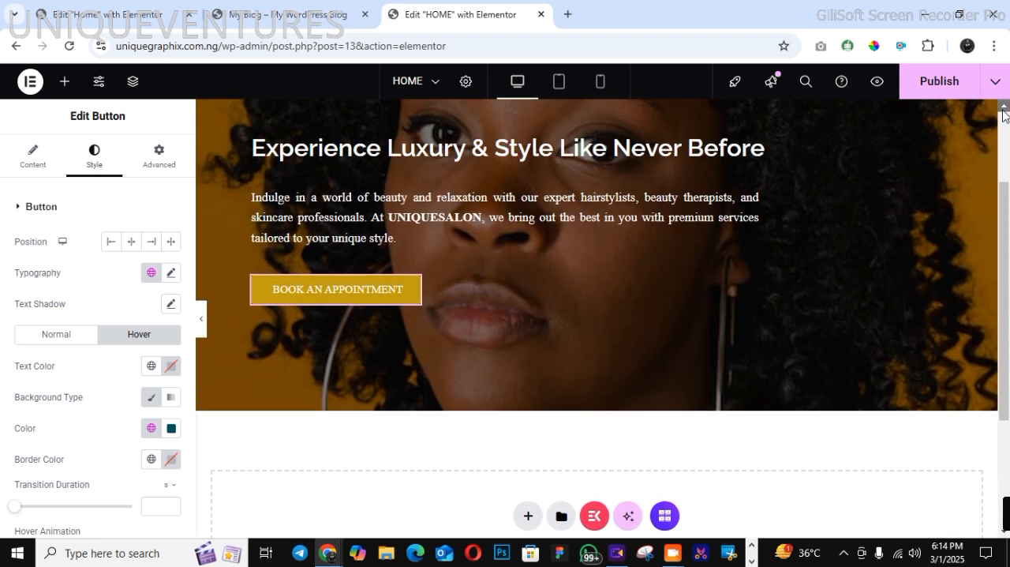
click(269, 14)
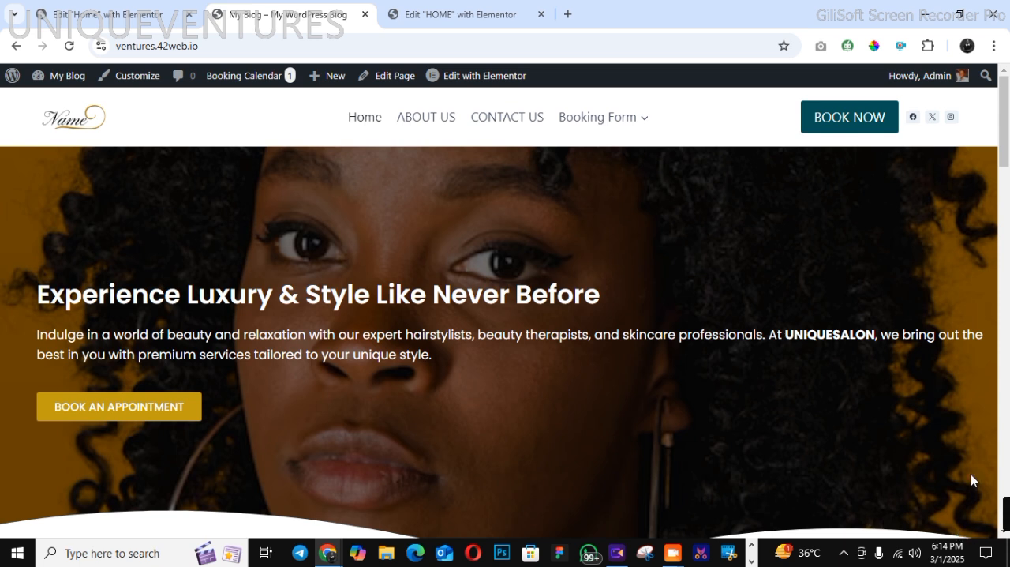
click(1008, 428)
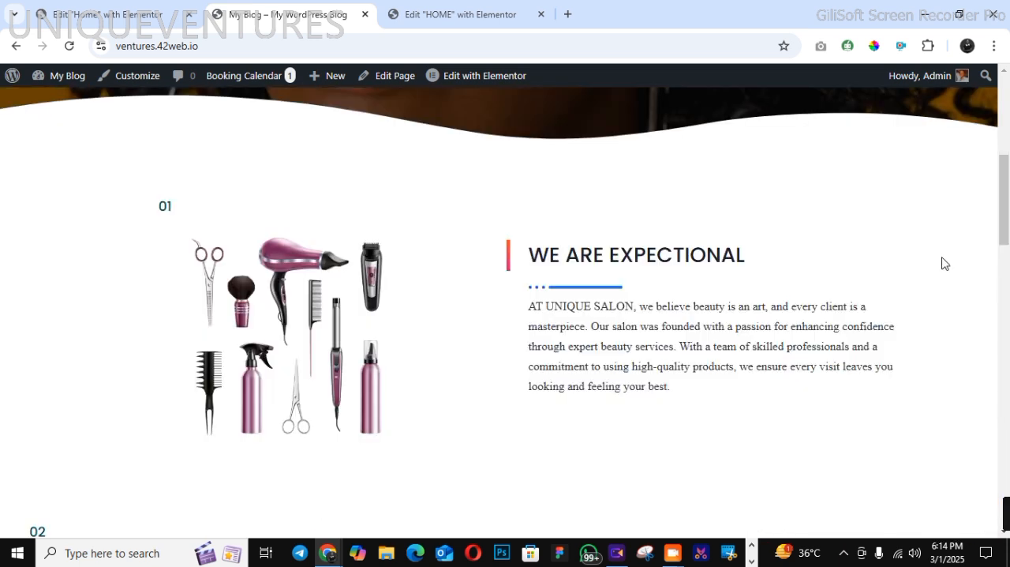
click(1005, 71)
click(1004, 71)
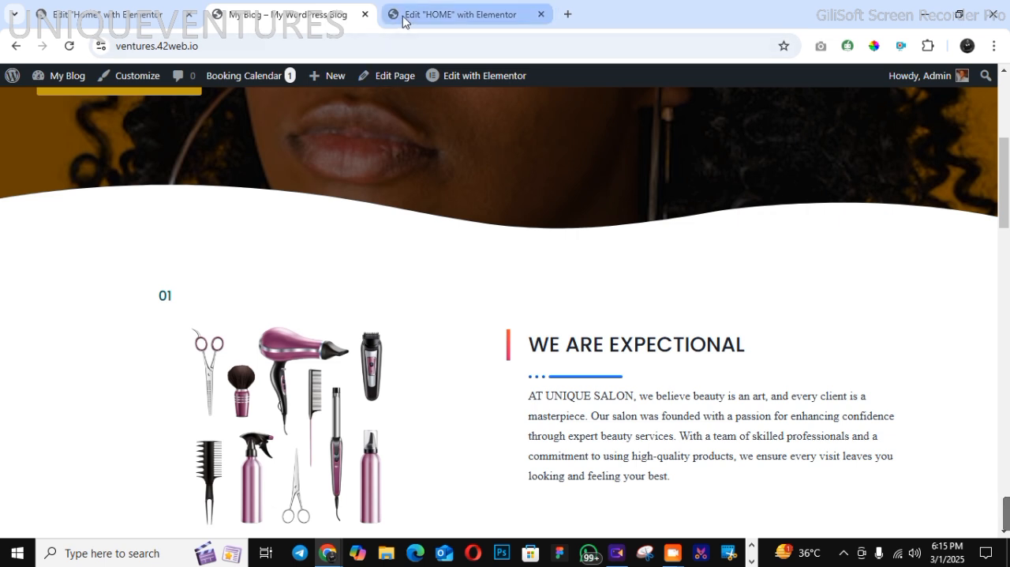
click(454, 14)
scroll(663, 330, down, 4)
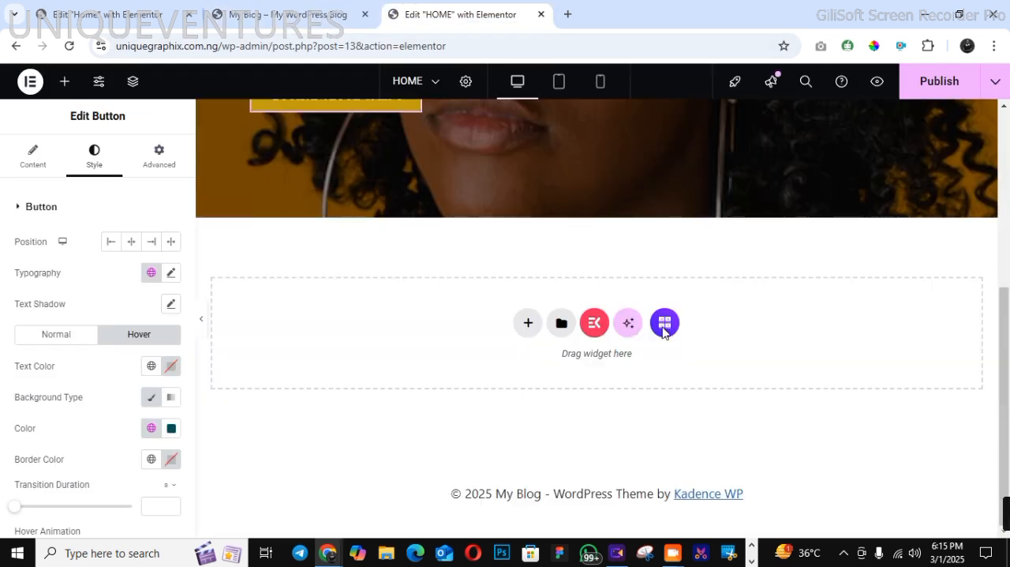
click(276, 12)
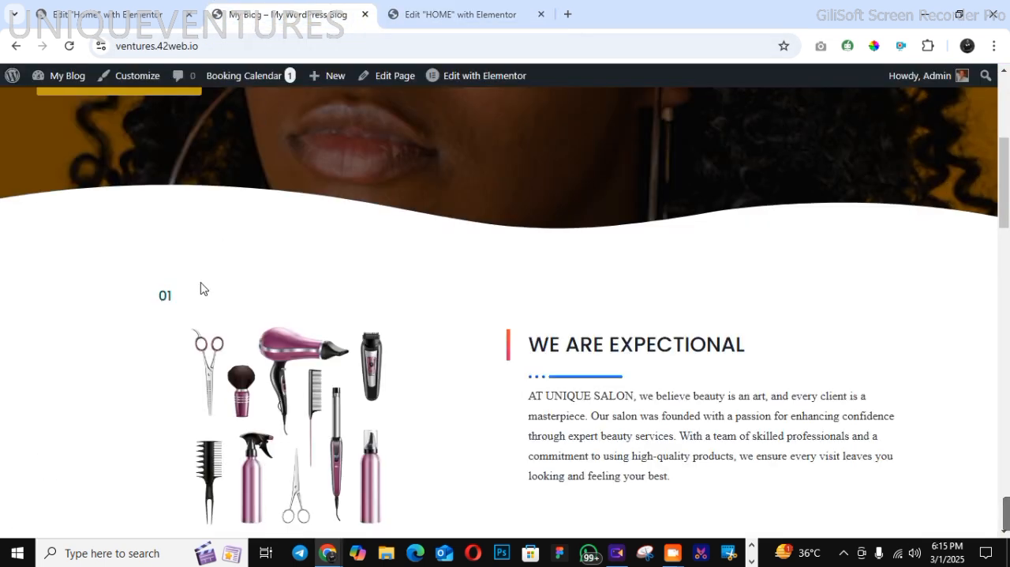
click(453, 14)
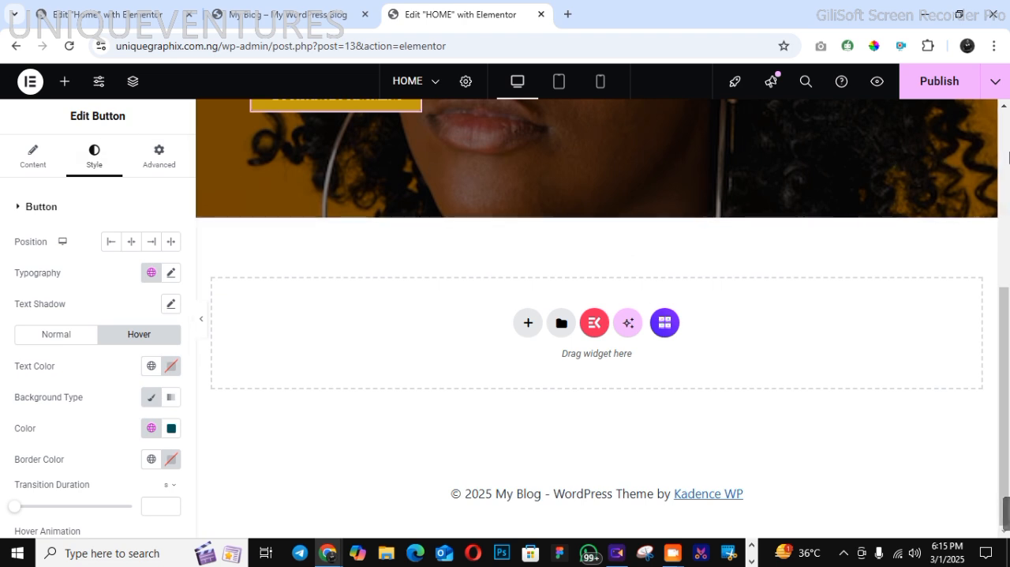
Add a bottom shape divider of type Waves to the hero container
drag(1006, 332, 1009, 156)
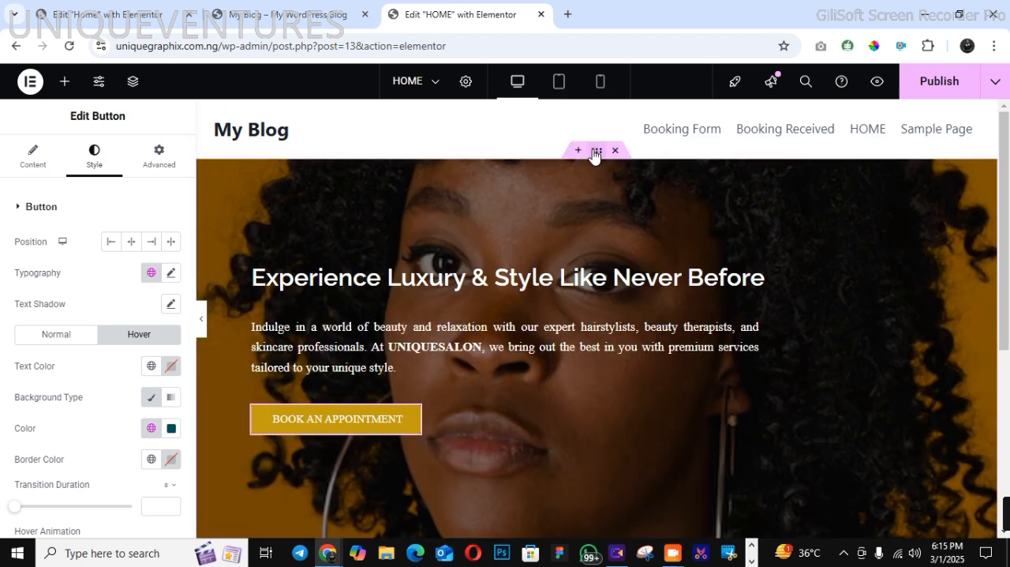
click(876, 333)
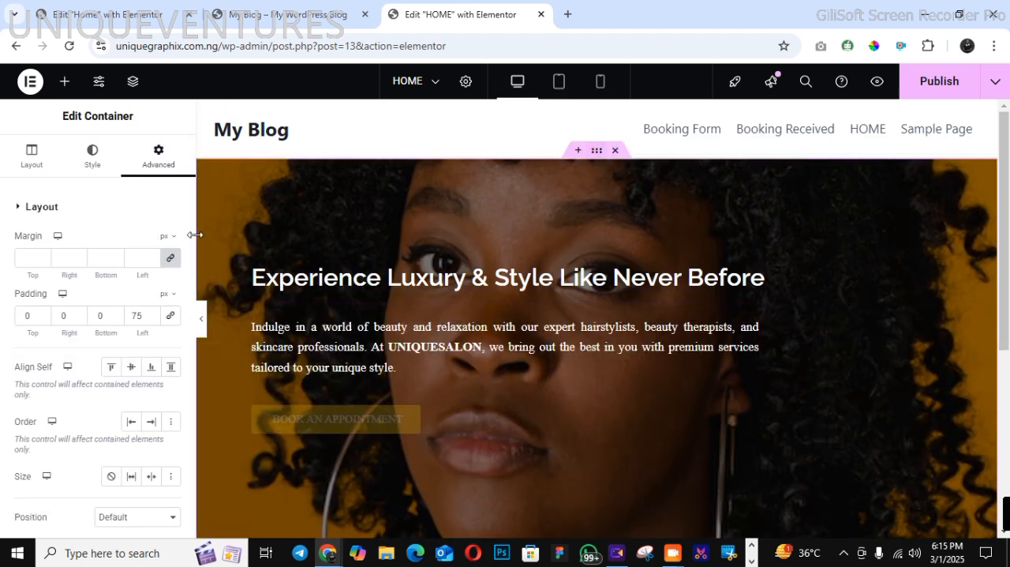
click(74, 166)
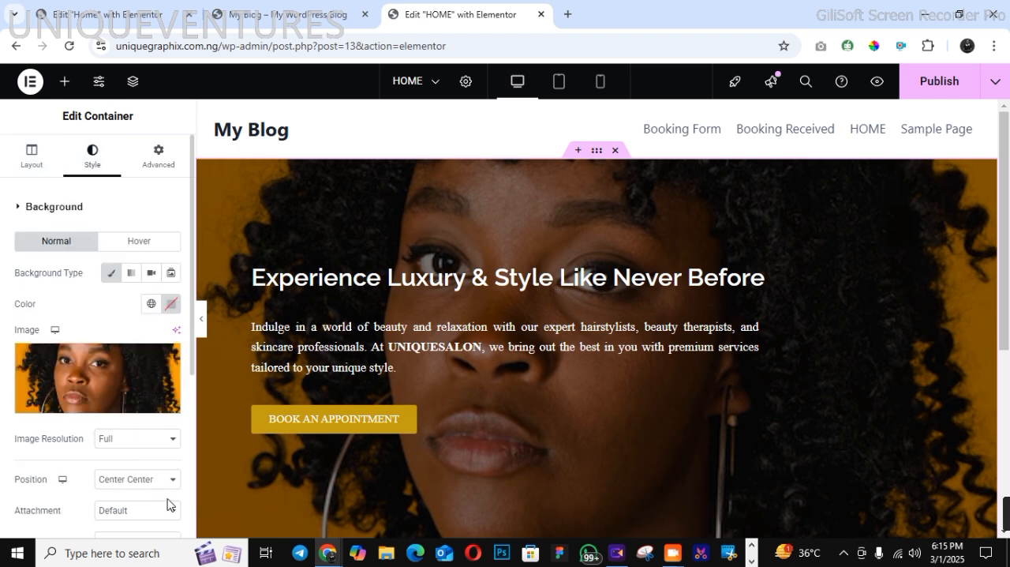
scroll(188, 494, down, 3)
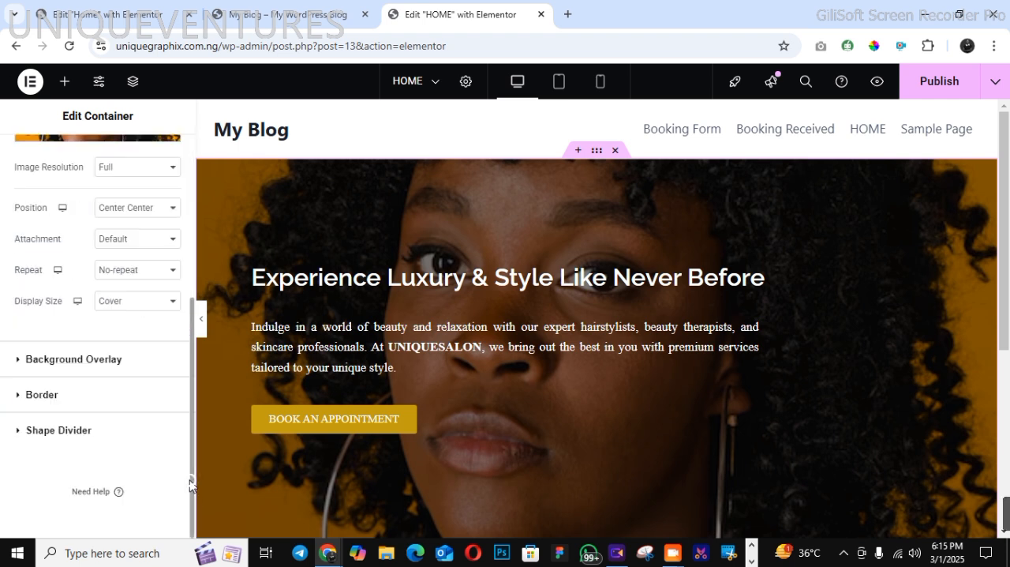
click(32, 430)
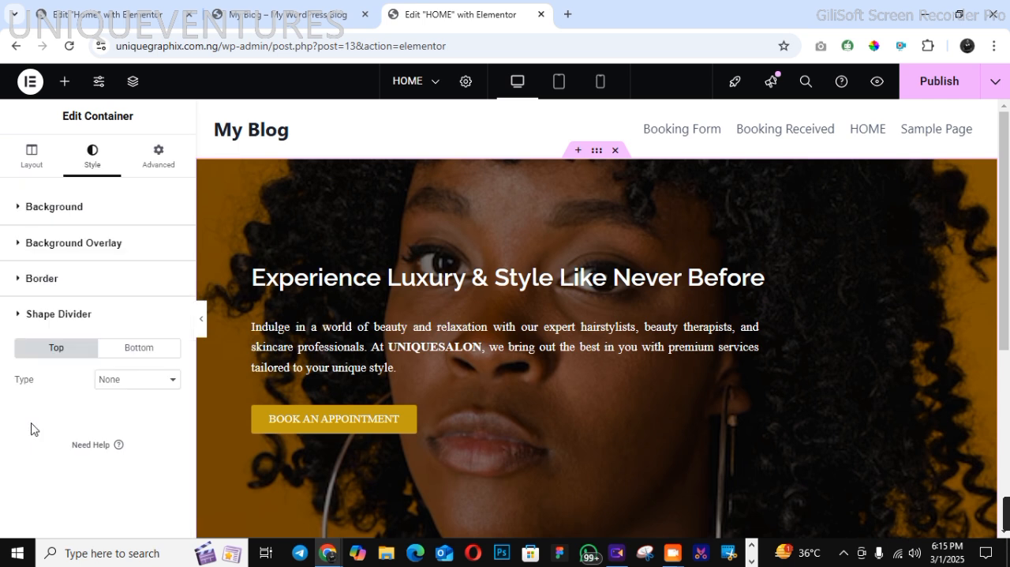
click(121, 349)
click(120, 386)
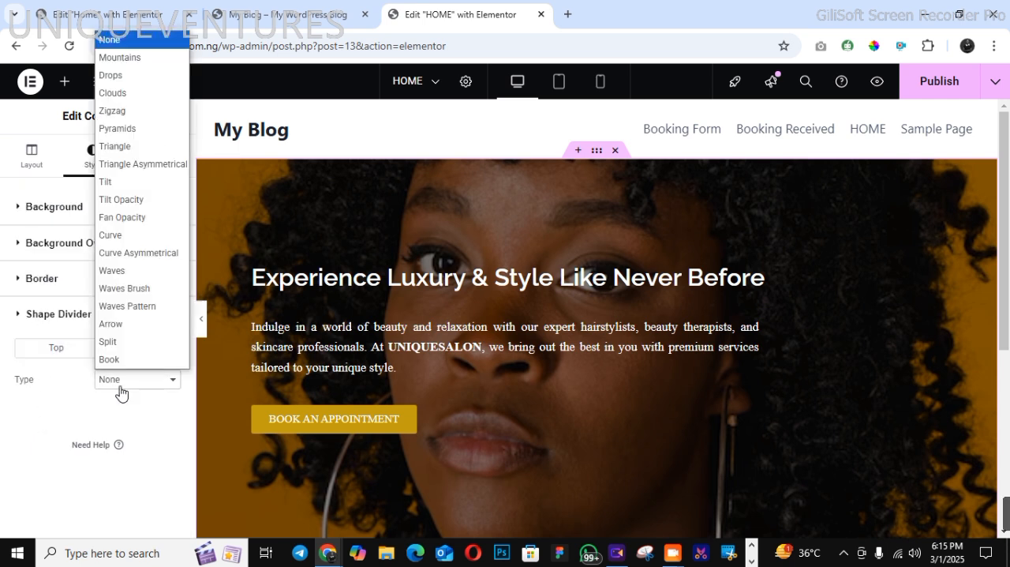
click(119, 270)
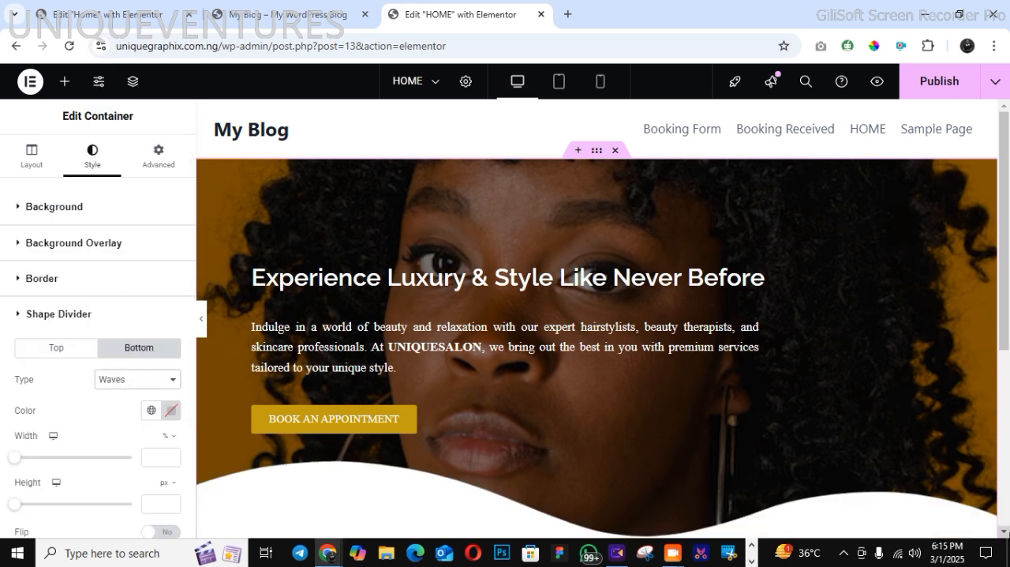
Set the bottom wave divider's height to 50 px and publish the page
scroll(1009, 471, down, 4)
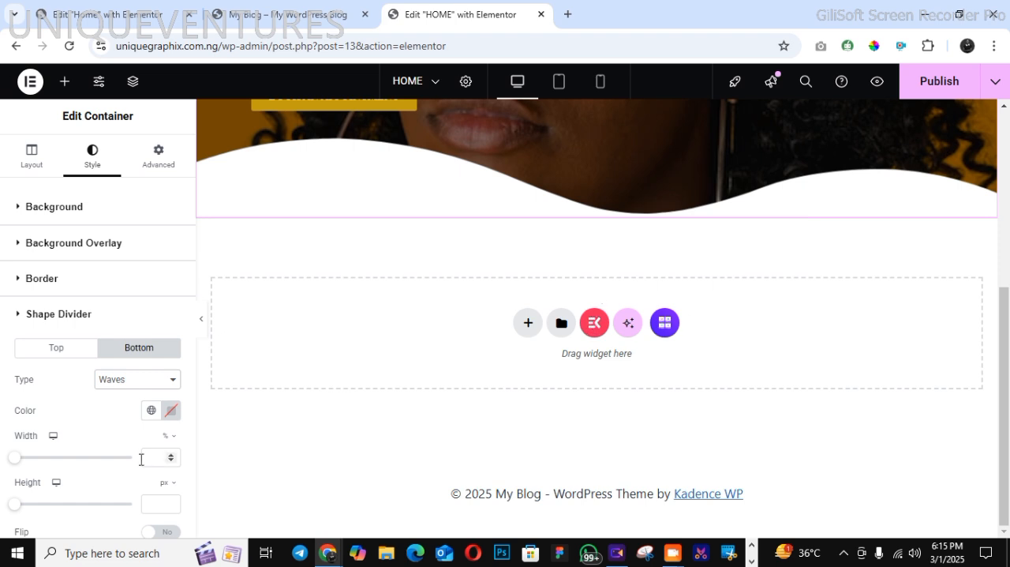
drag(11, 509, 23, 513)
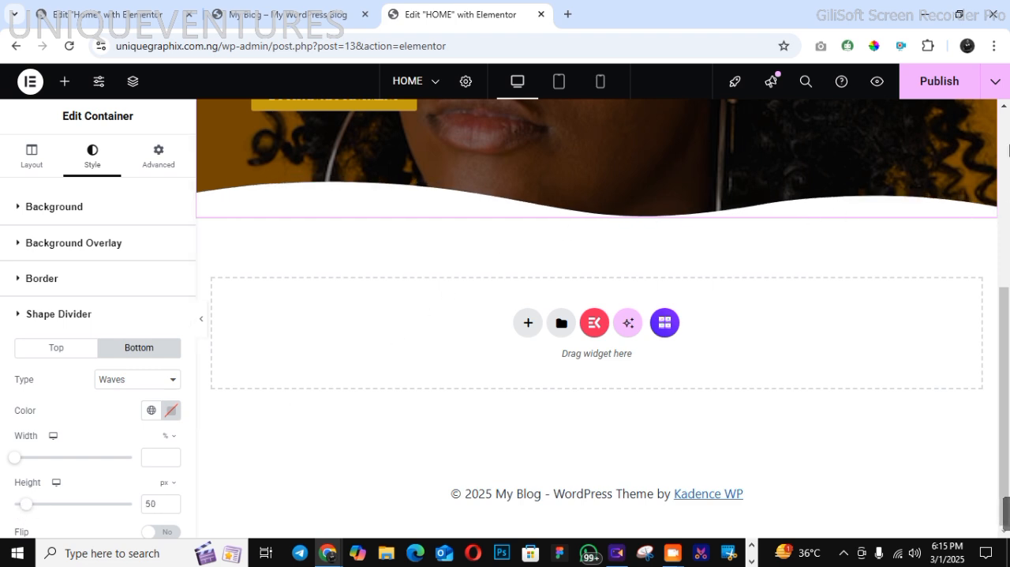
click(1007, 150)
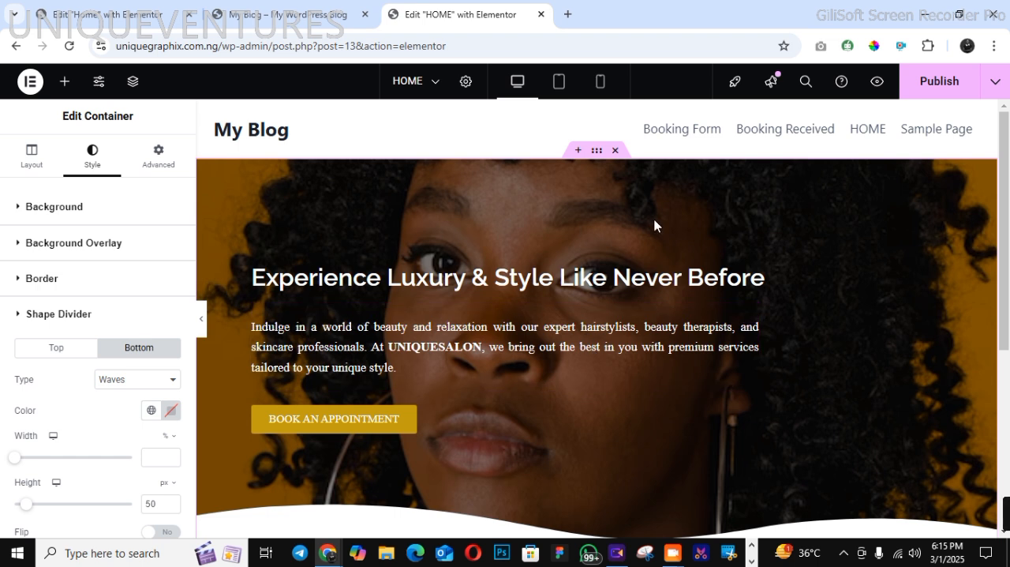
click(950, 87)
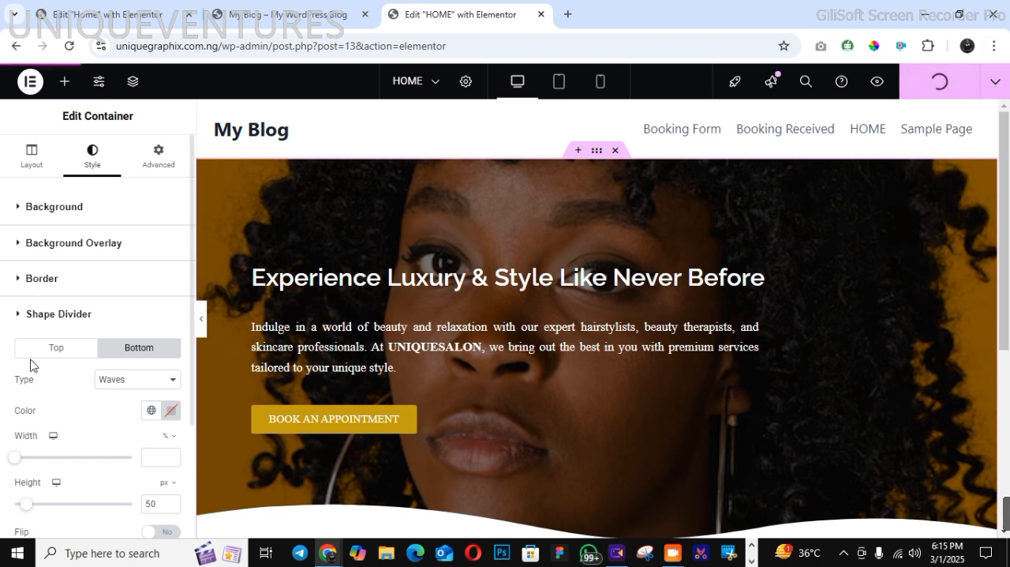
Check the tablet view, then in the mobile view unlink the hero container's padding and set 20 px on the left with matching right padding
click(561, 89)
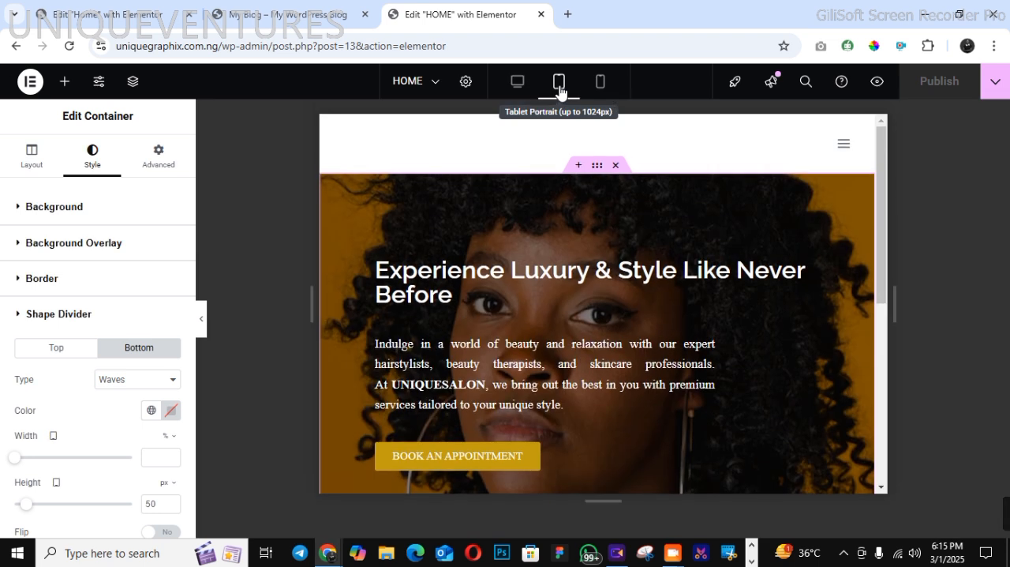
click(600, 82)
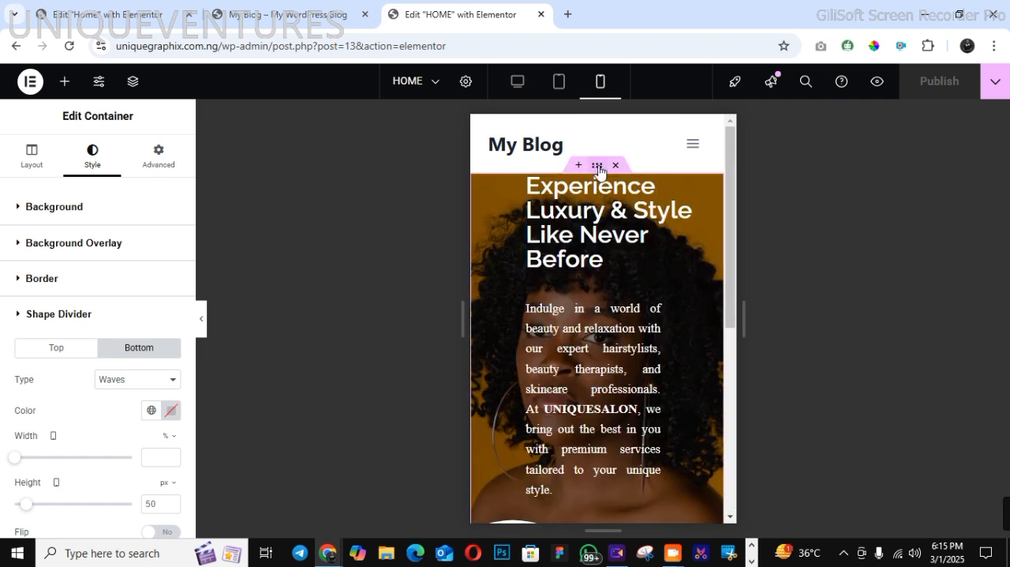
click(138, 162)
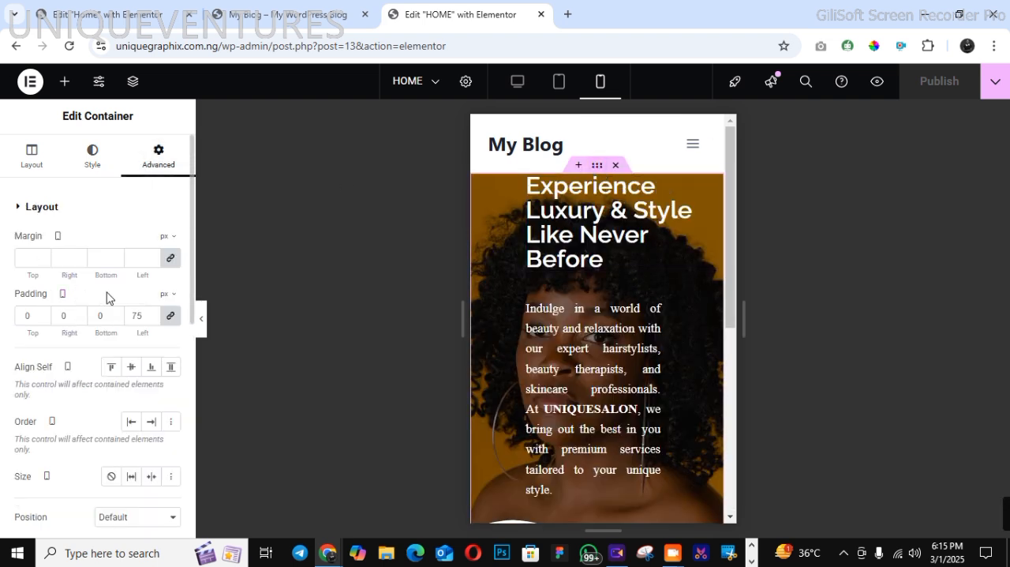
click(170, 318)
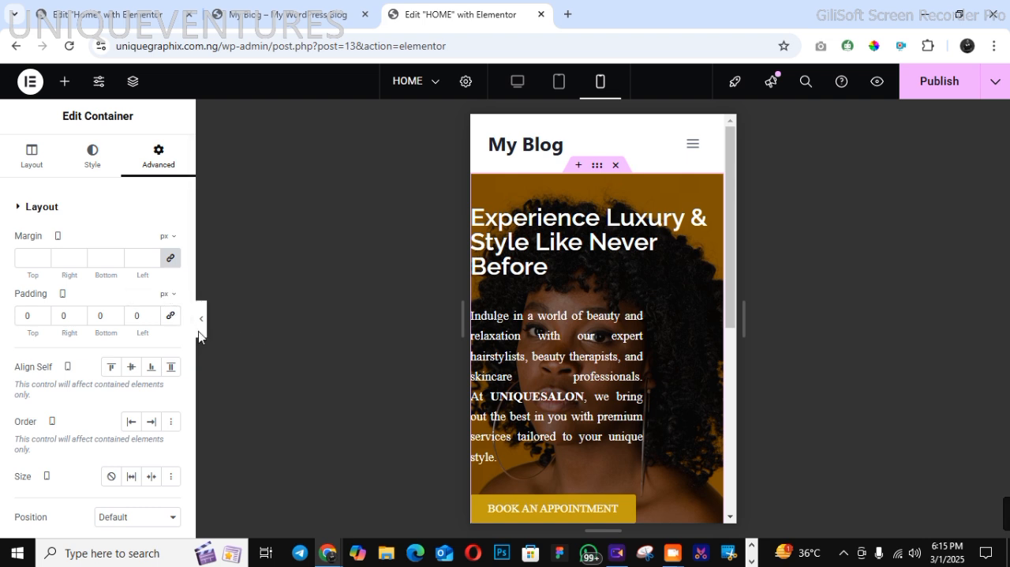
click(153, 314)
click(153, 314)
click(153, 314)
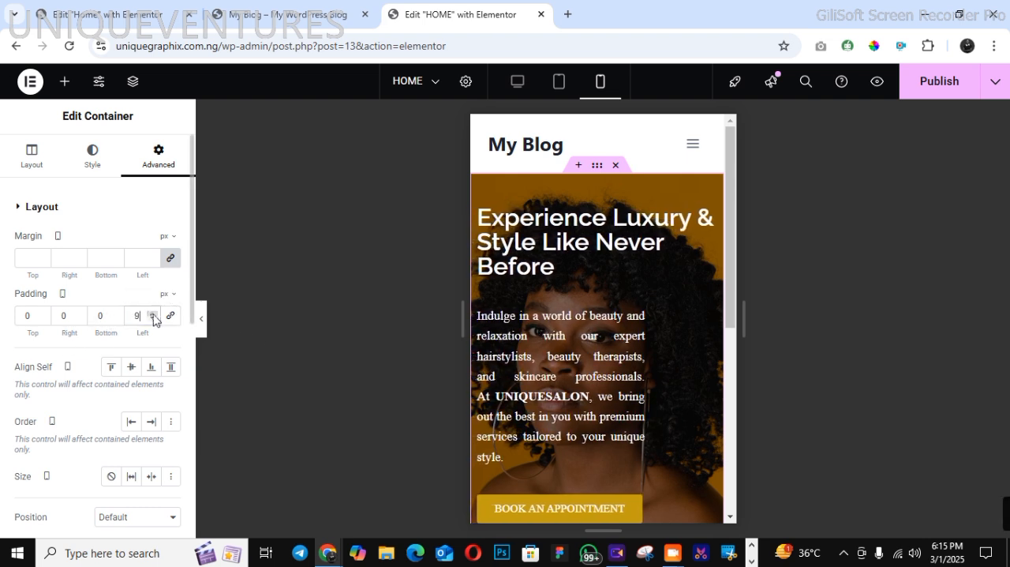
click(153, 314)
click(153, 315)
click(153, 314)
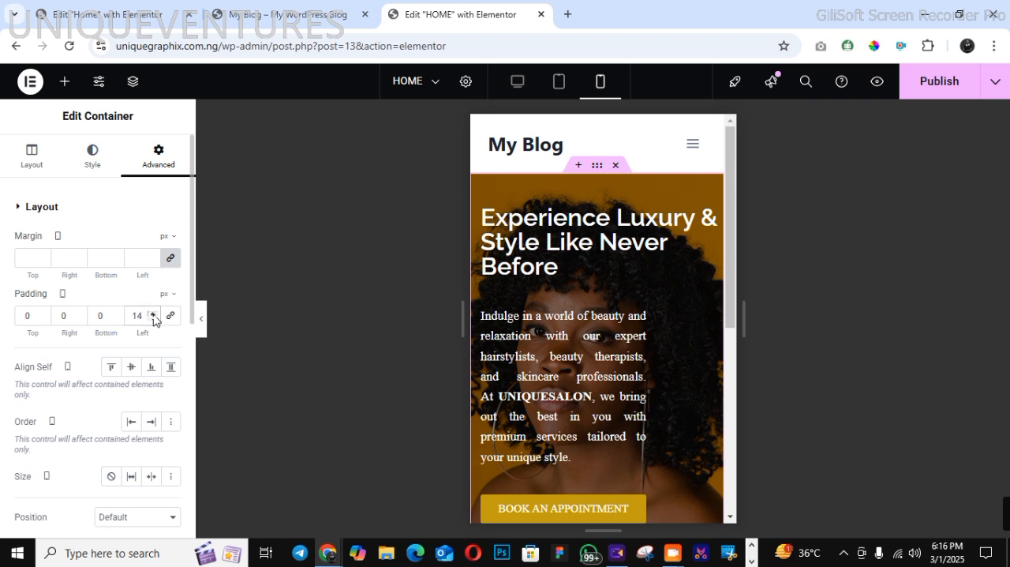
click(154, 314)
click(153, 315)
click(153, 315)
click(153, 315)
click(153, 314)
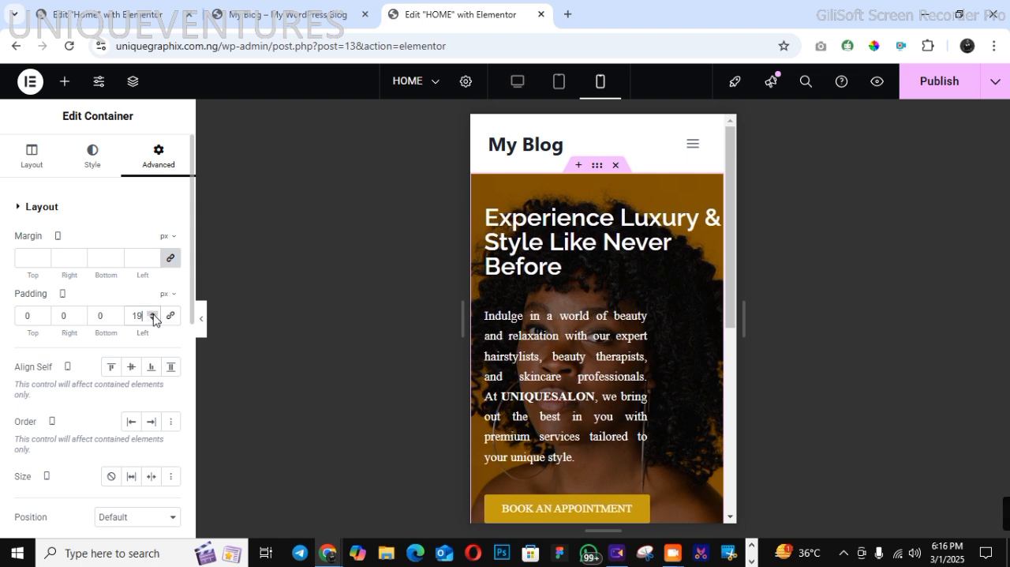
click(153, 319)
click(153, 319)
click(154, 319)
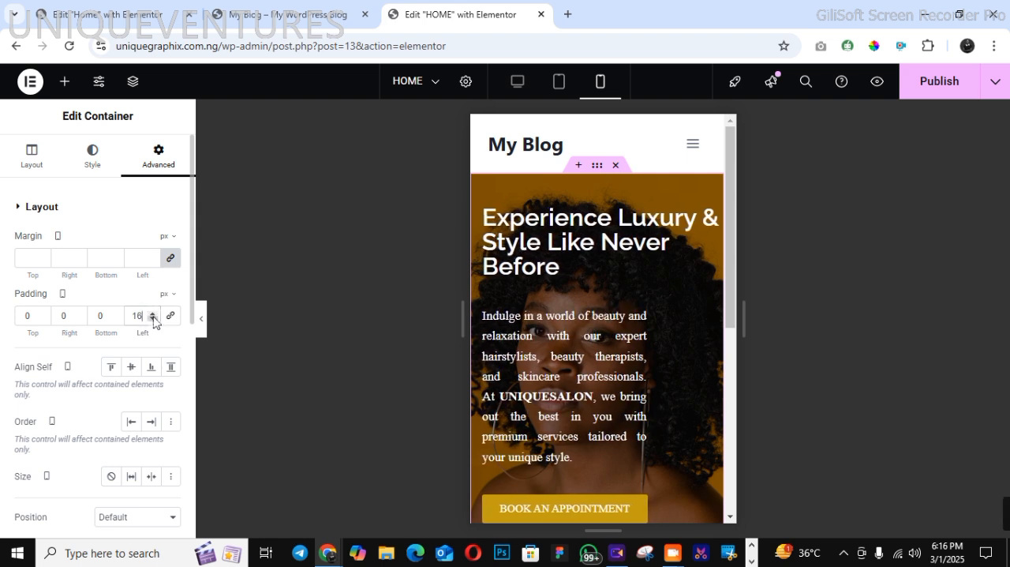
click(153, 319)
click(153, 319)
click(153, 319)
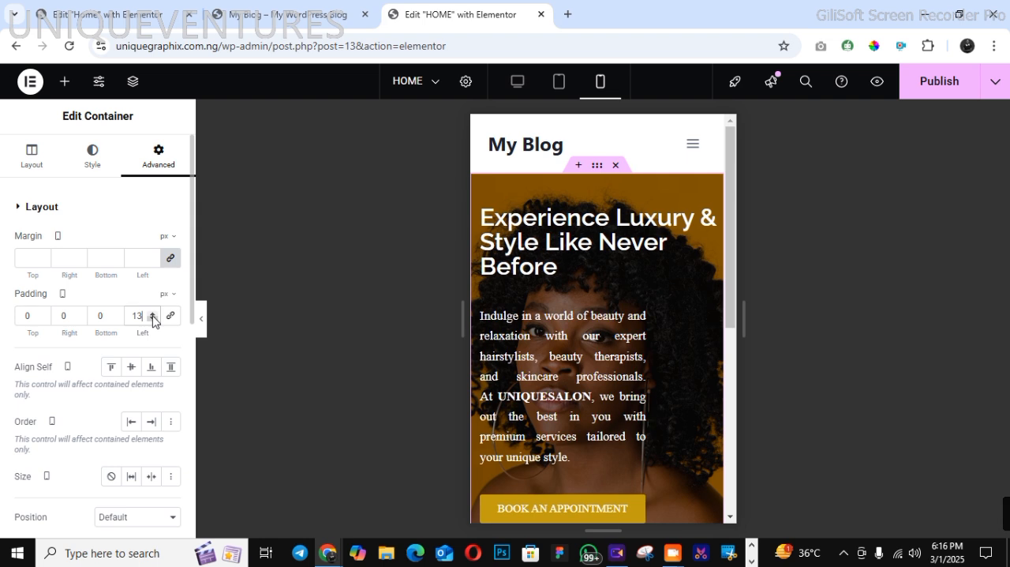
click(153, 318)
click(153, 318)
click(153, 318)
click(153, 319)
click(153, 319)
click(153, 319)
click(153, 319)
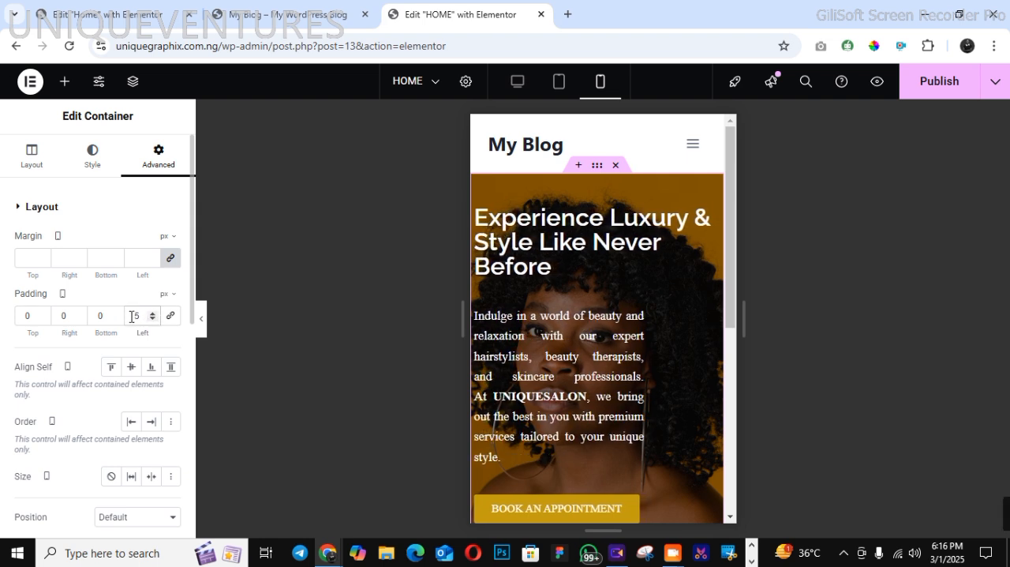
text(20)
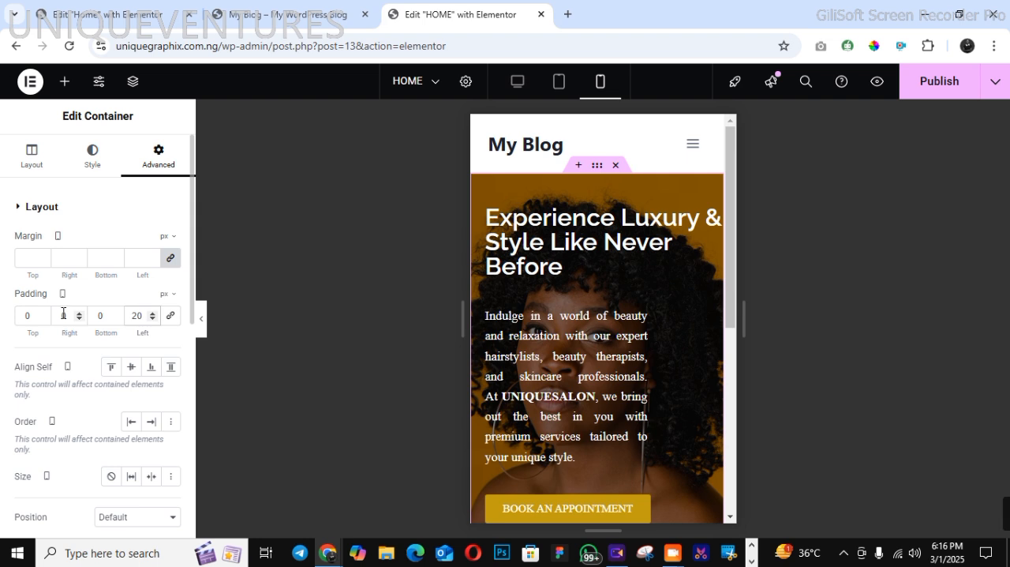
text(2)
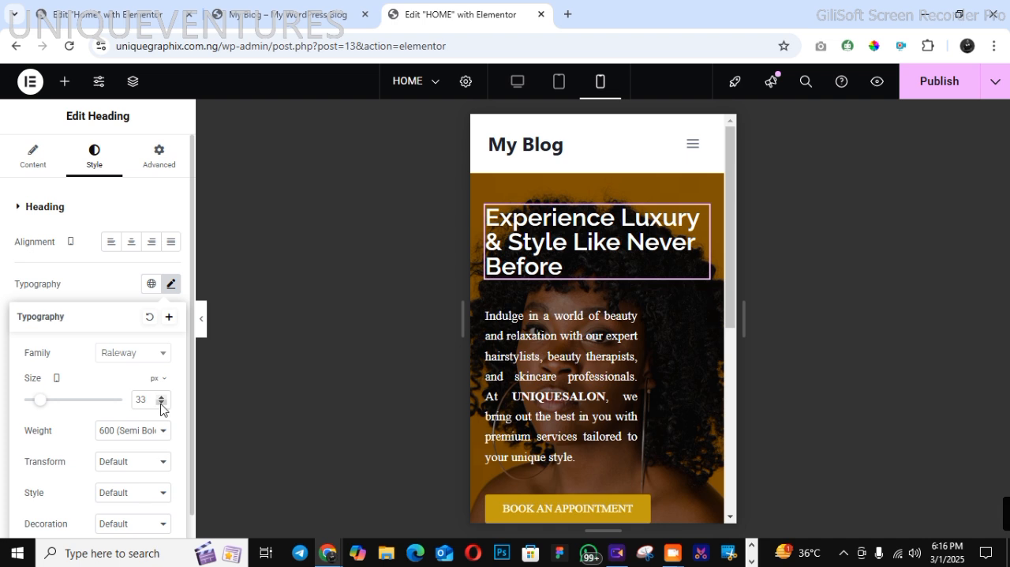
Set the hero heading's font size to 25 px in the mobile view
click(160, 402)
click(162, 398)
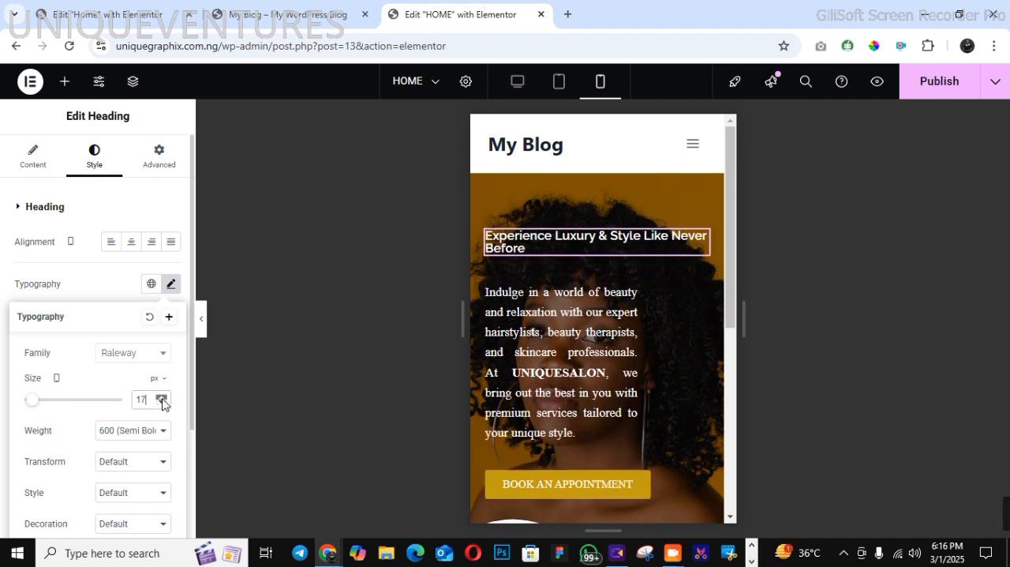
click(161, 398)
click(162, 399)
click(162, 400)
click(162, 400)
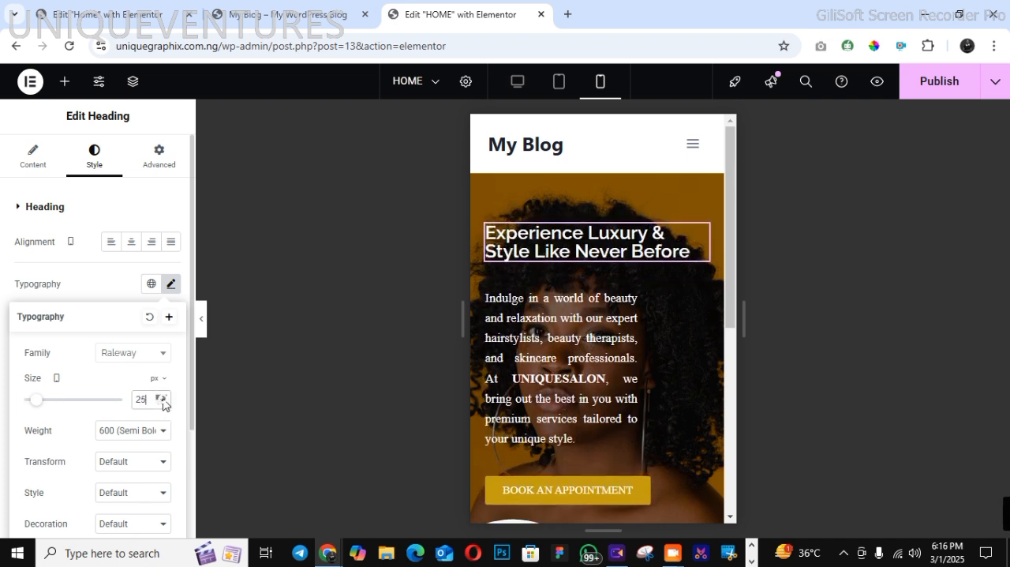
Set the hero paragraph's custom width to 288 px in the mobile view and publish the page
click(620, 302)
click(159, 155)
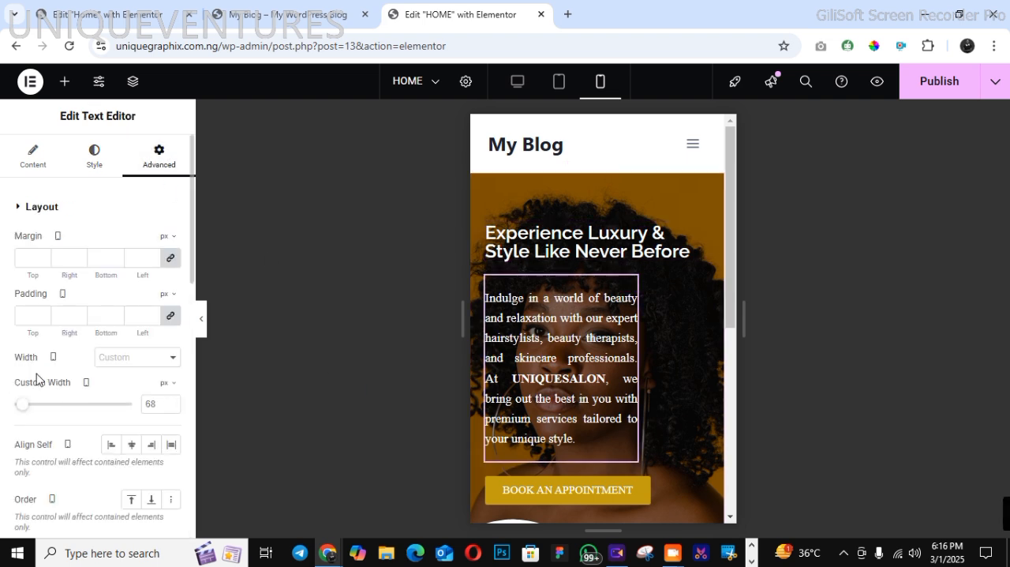
drag(28, 406, 51, 410)
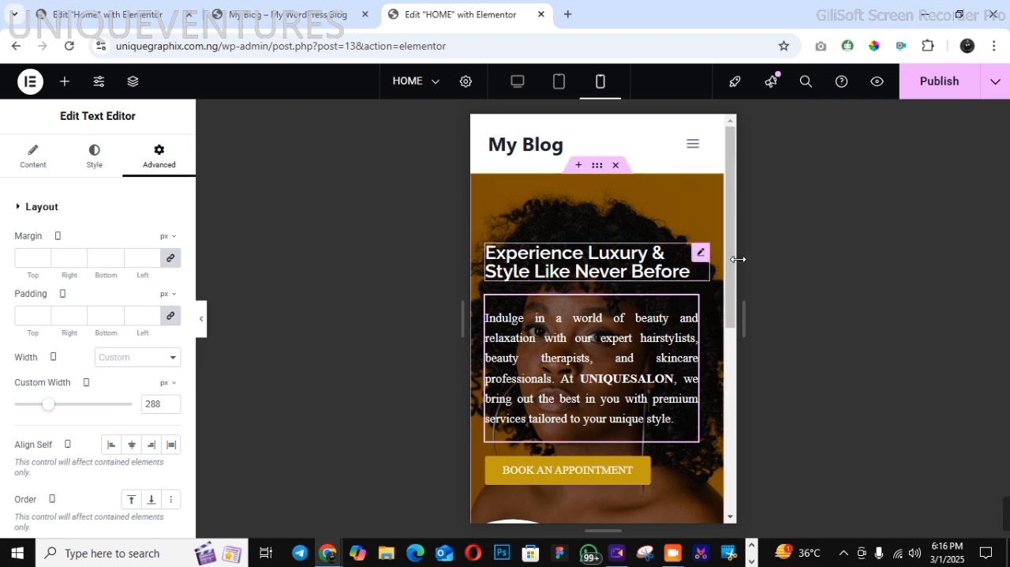
click(932, 87)
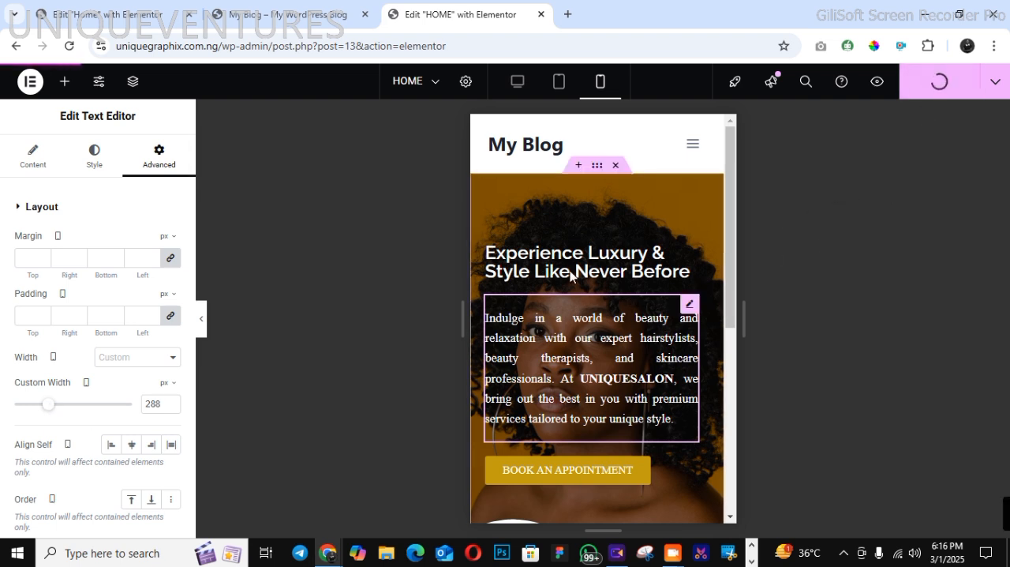
Return to the desktop view, check the demo's next section, and add a flexbox container with two equal columns below the hero
click(518, 84)
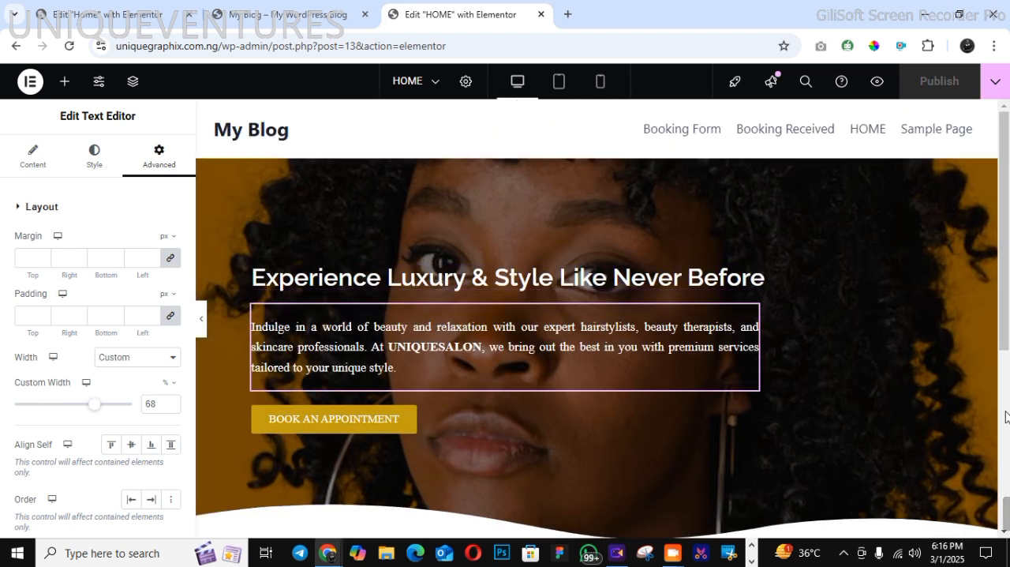
click(263, 11)
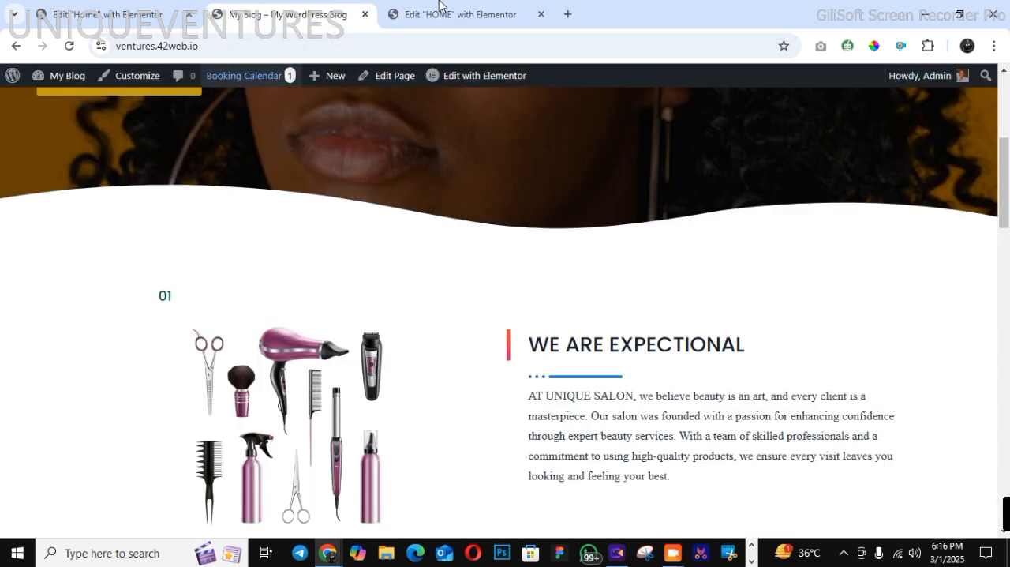
click(478, 18)
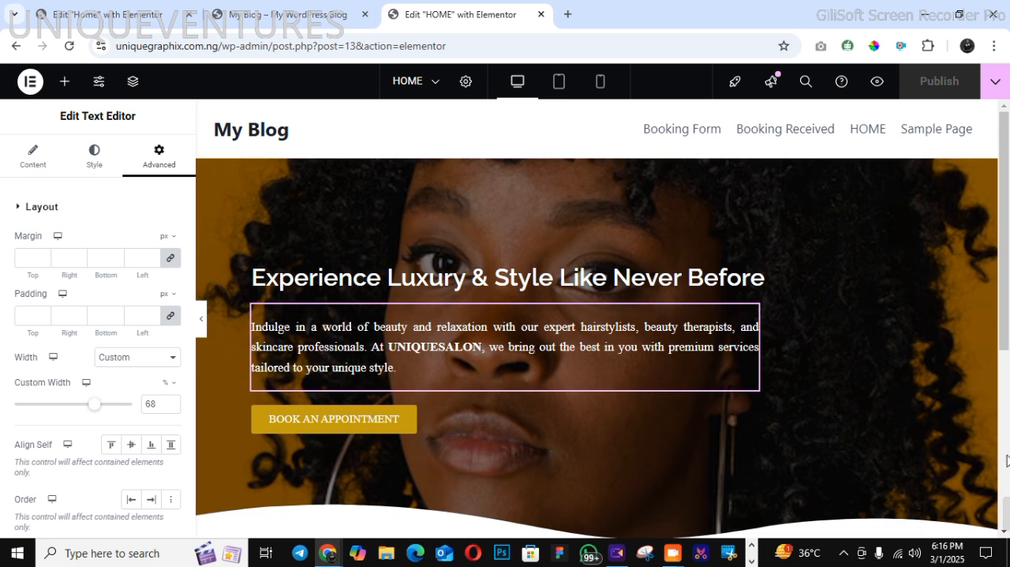
scroll(1008, 424, down, 4)
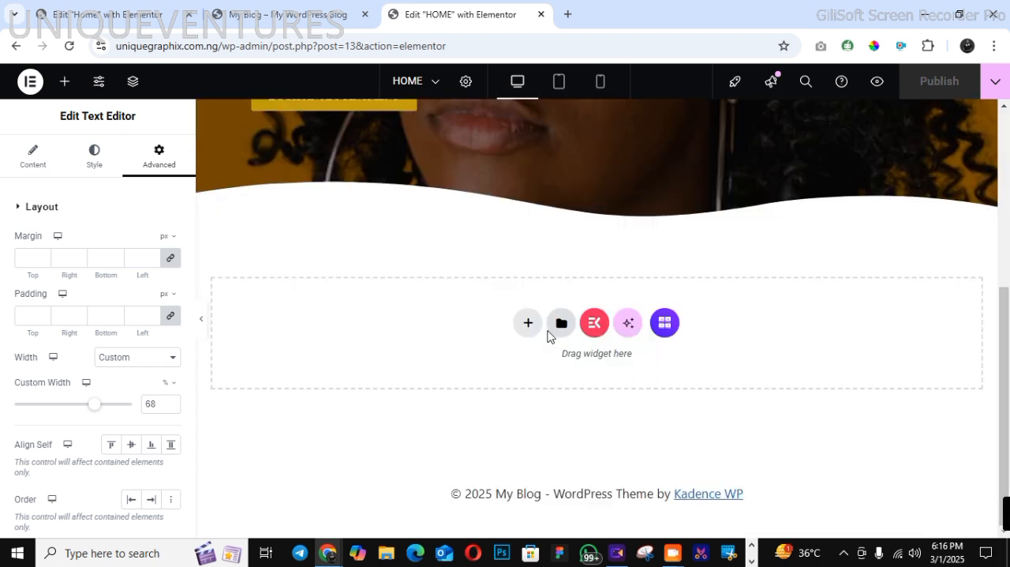
click(528, 323)
click(544, 379)
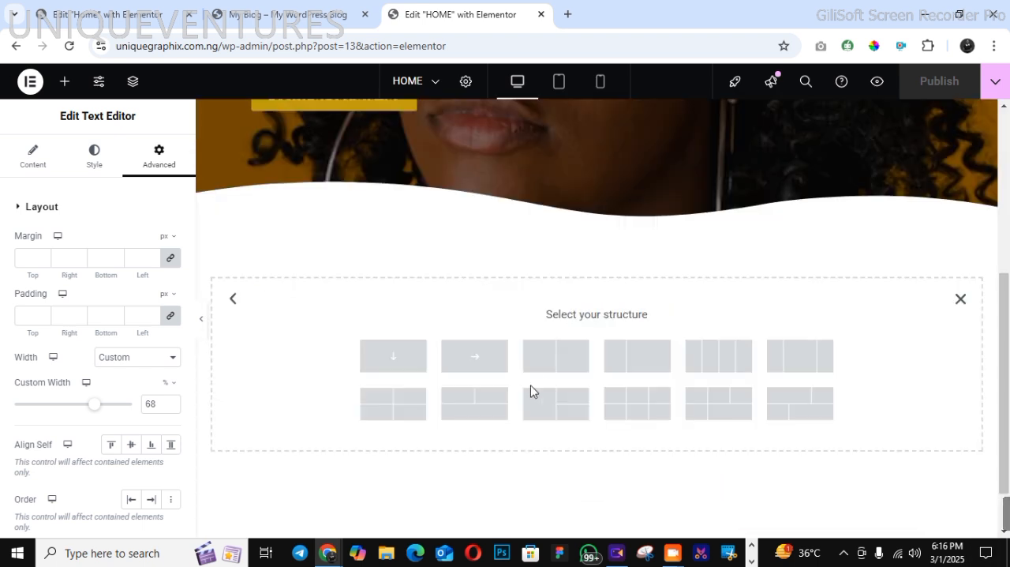
click(565, 357)
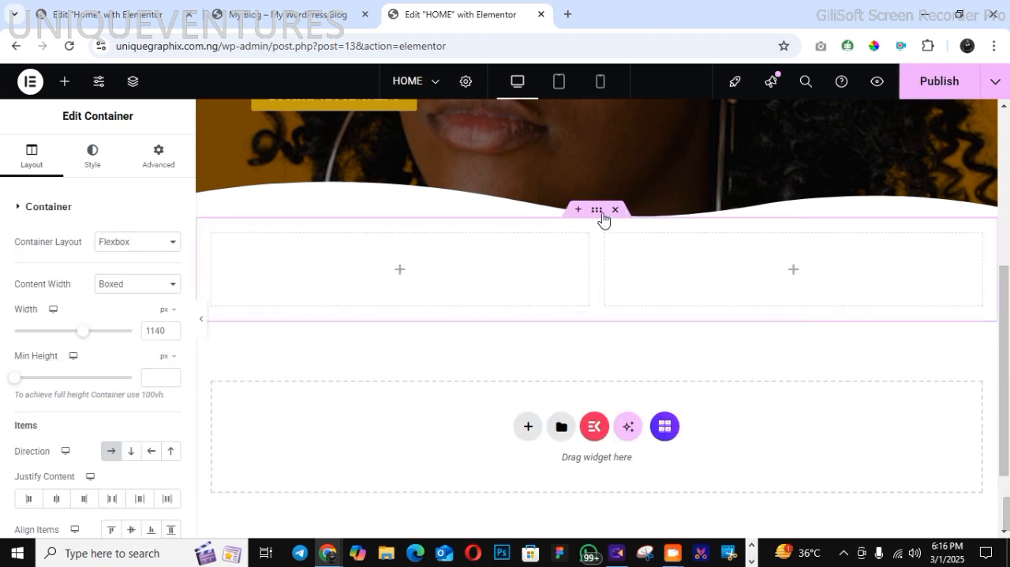
Open the new two-column container's top margin for editing
click(168, 161)
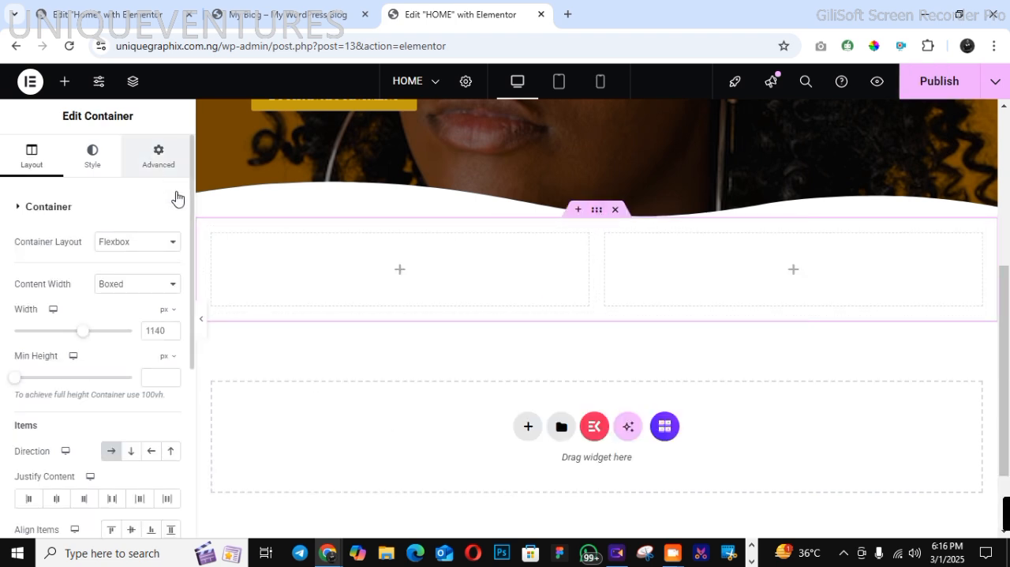
click(26, 257)
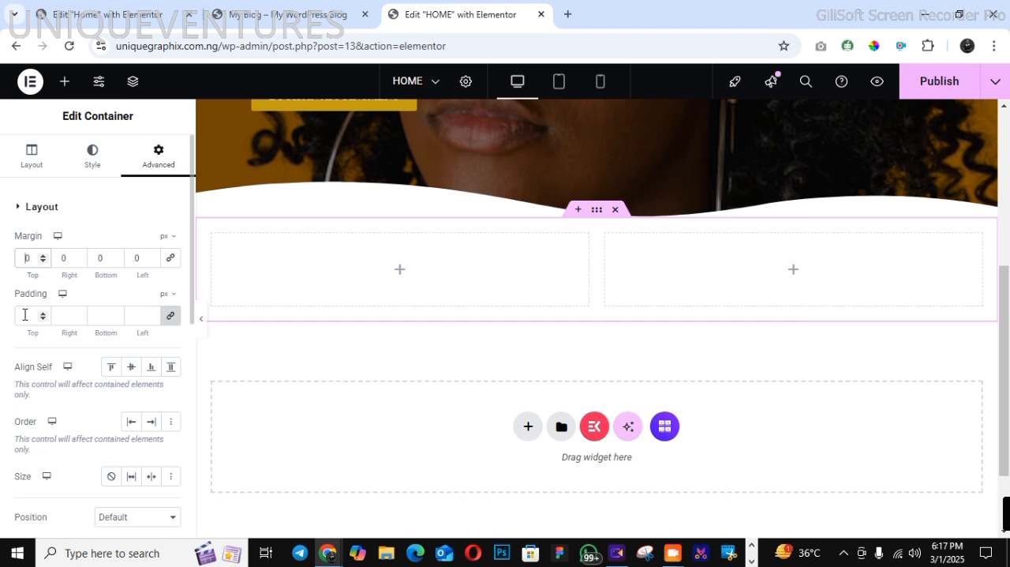
Set the two-column container's top margin to 120 px
text(1000)
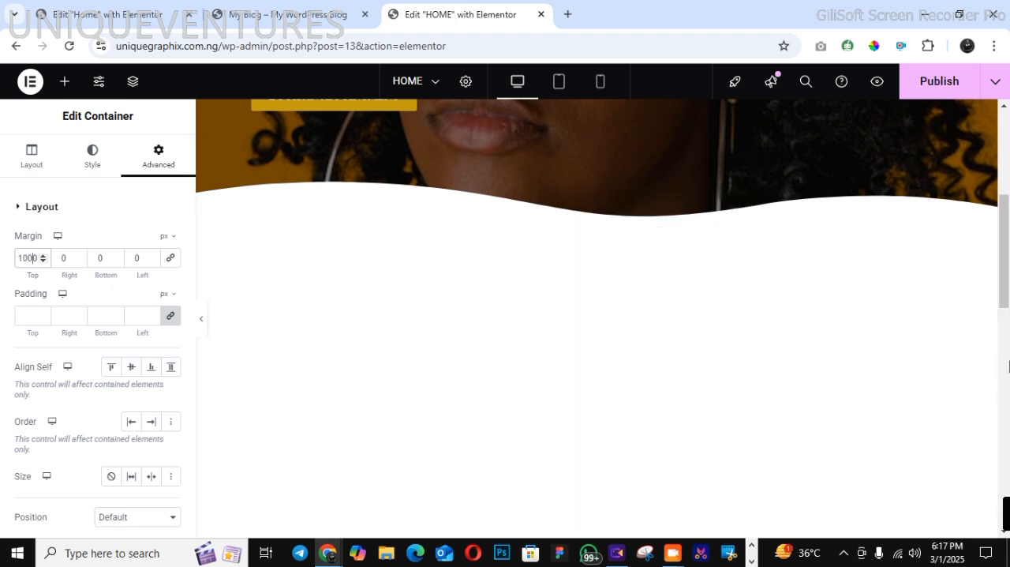
click(1008, 365)
drag(1008, 386, 1008, 244)
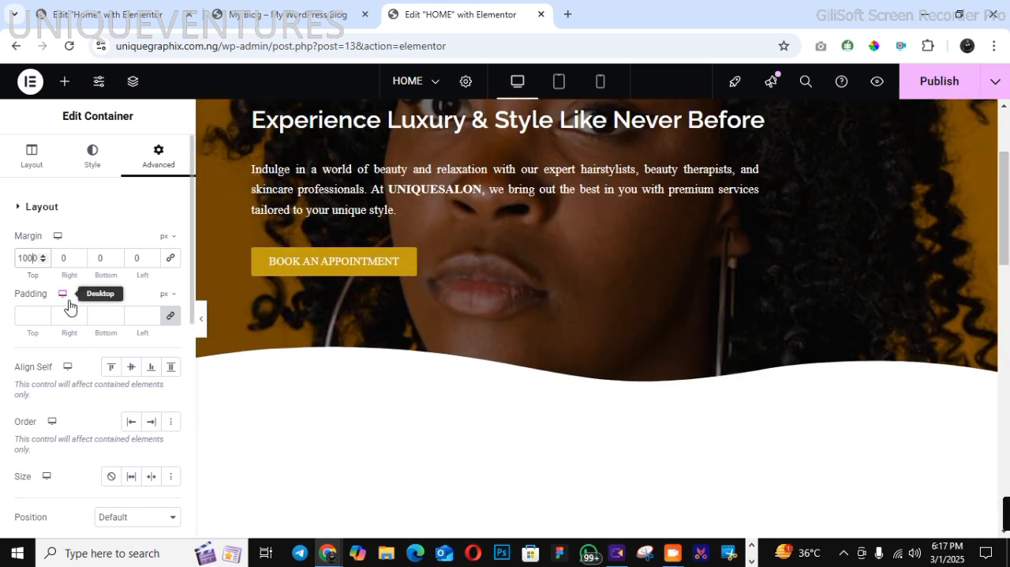
key(BackSpace)
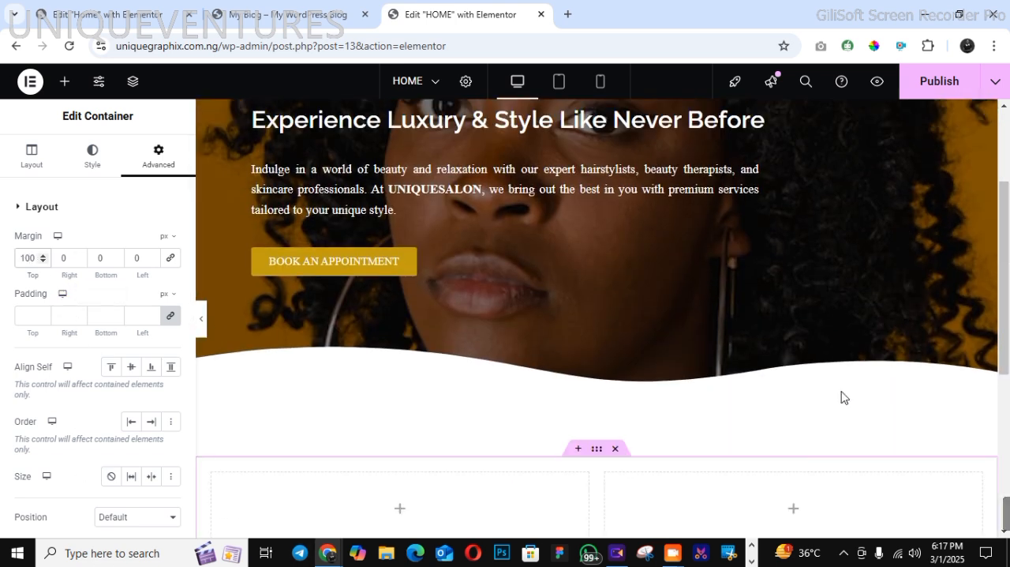
key(BackSpace)
text(2)
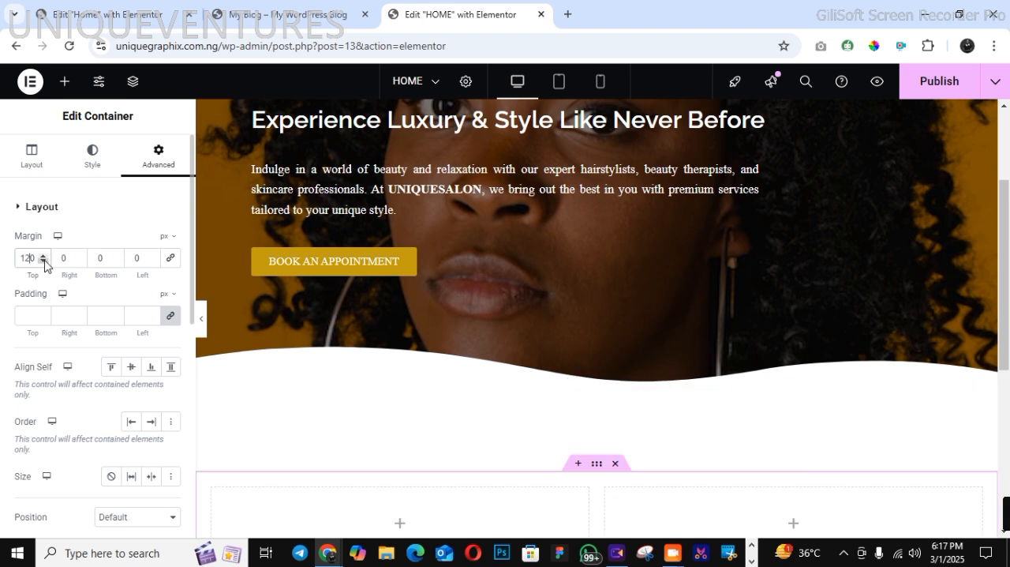
scroll(819, 218, down, 5)
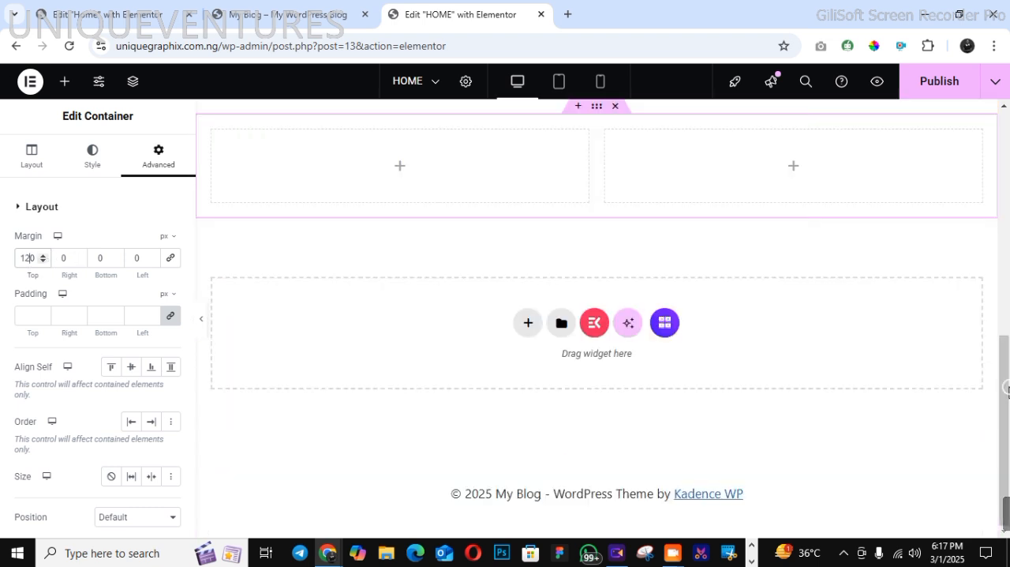
Check the demo's about section and add an image widget to the left column of the new container
click(264, 16)
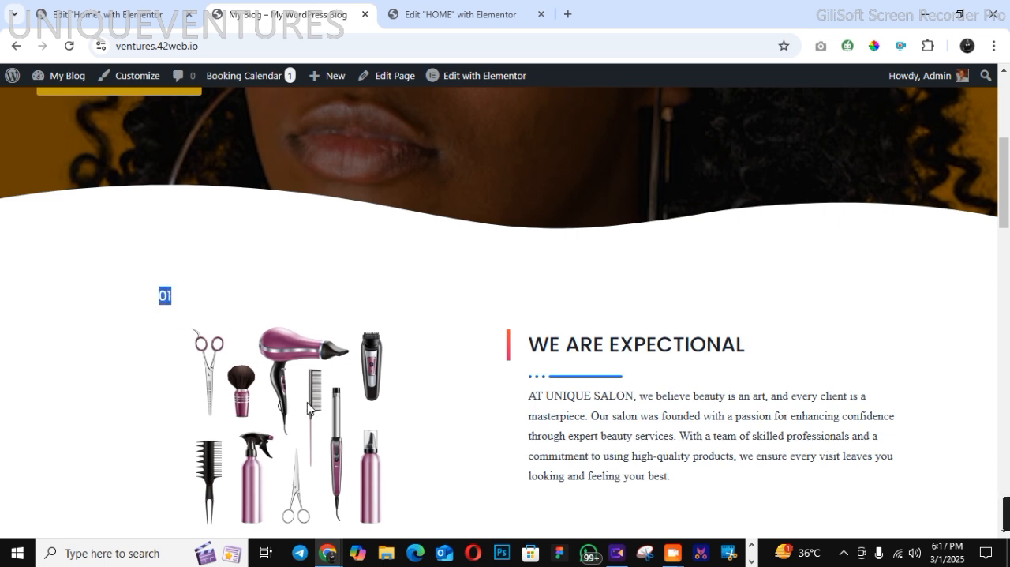
click(431, 18)
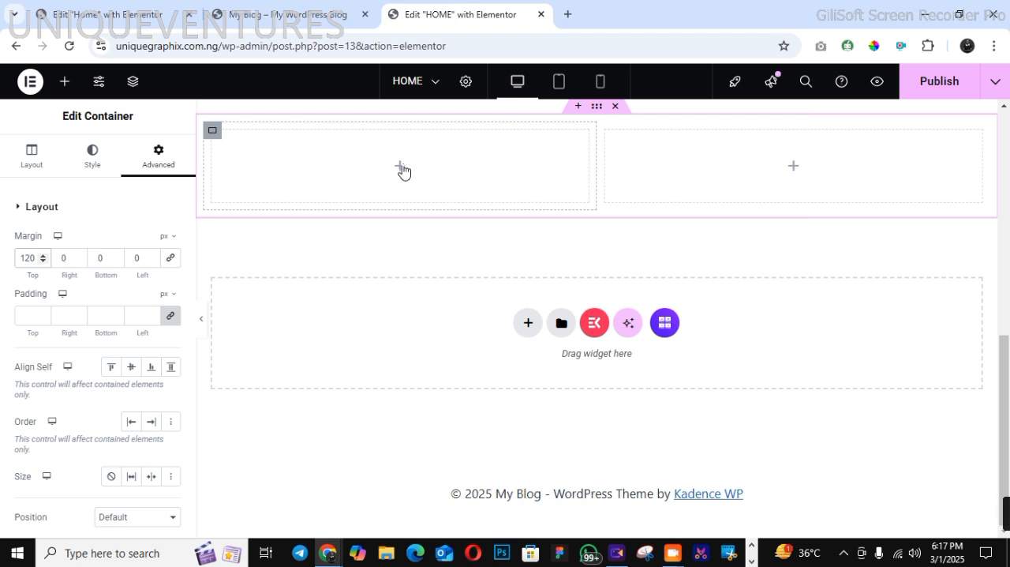
click(385, 183)
drag(141, 485, 536, 203)
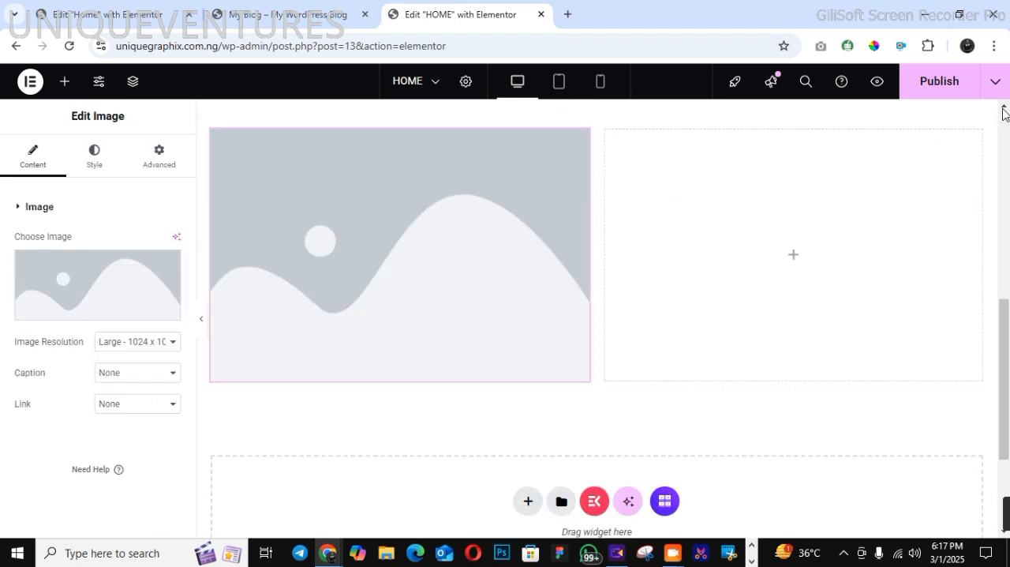
Add a basic heading widget above the image placeholder in the left column
click(1003, 106)
click(1004, 106)
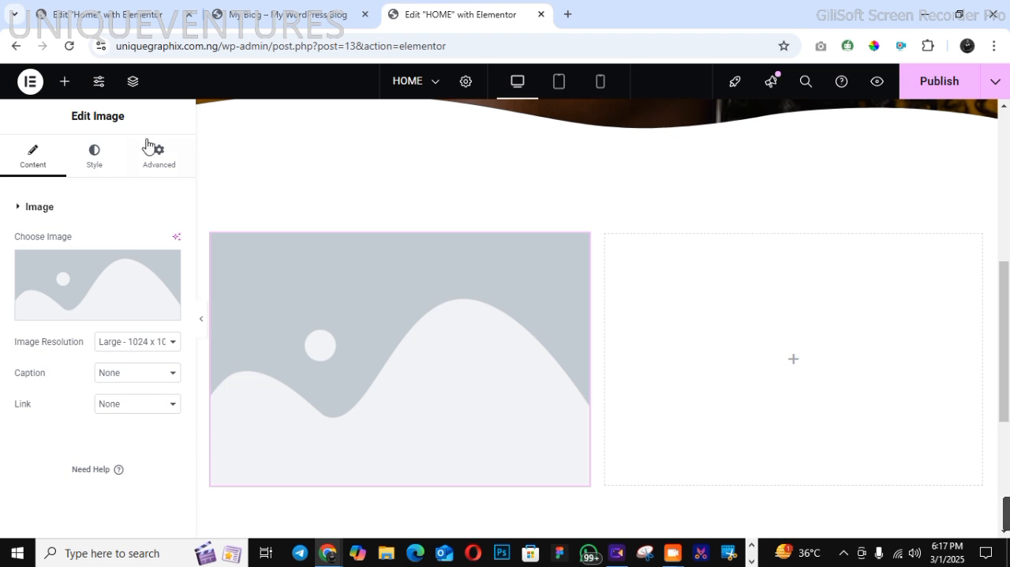
click(65, 82)
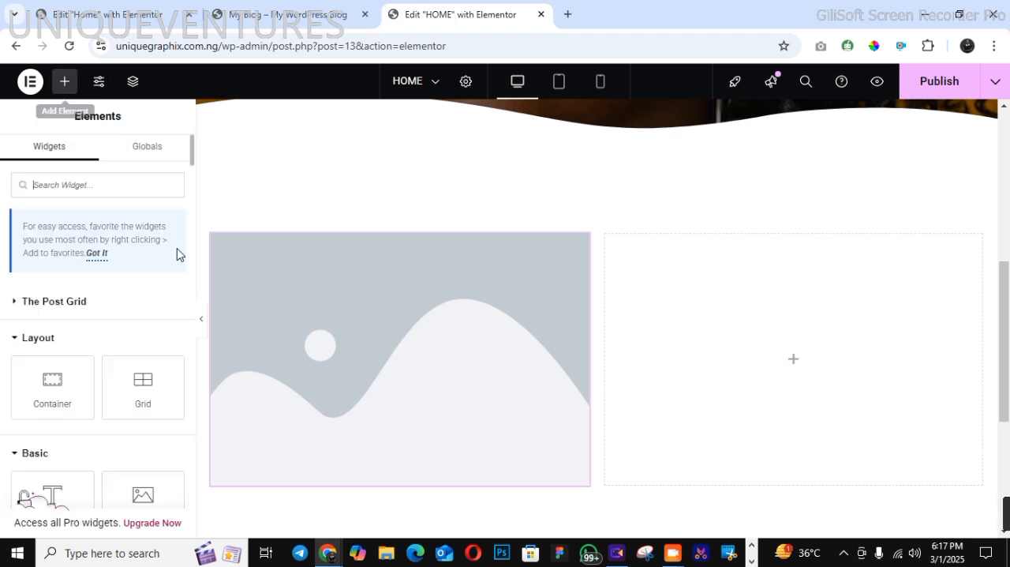
drag(60, 483, 362, 240)
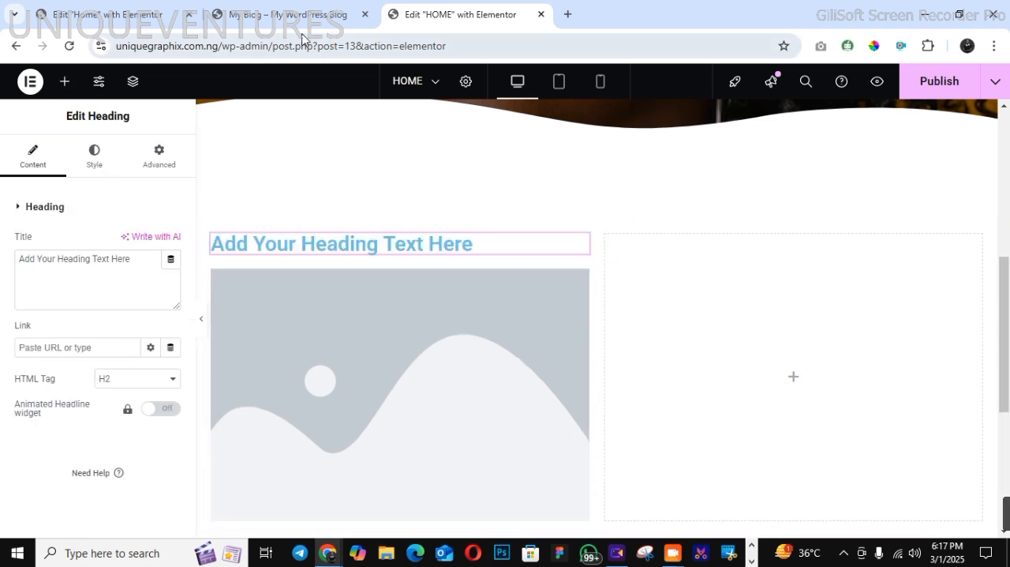
Check the demo's title and paragraph, and add the ElementsKit Heading widget to the empty right column
click(276, 16)
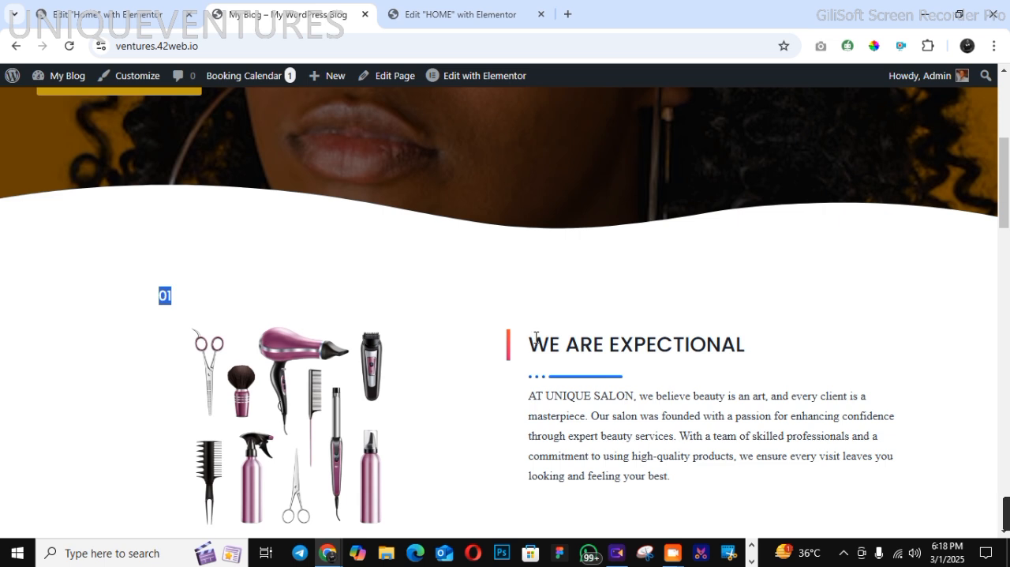
drag(509, 340, 785, 475)
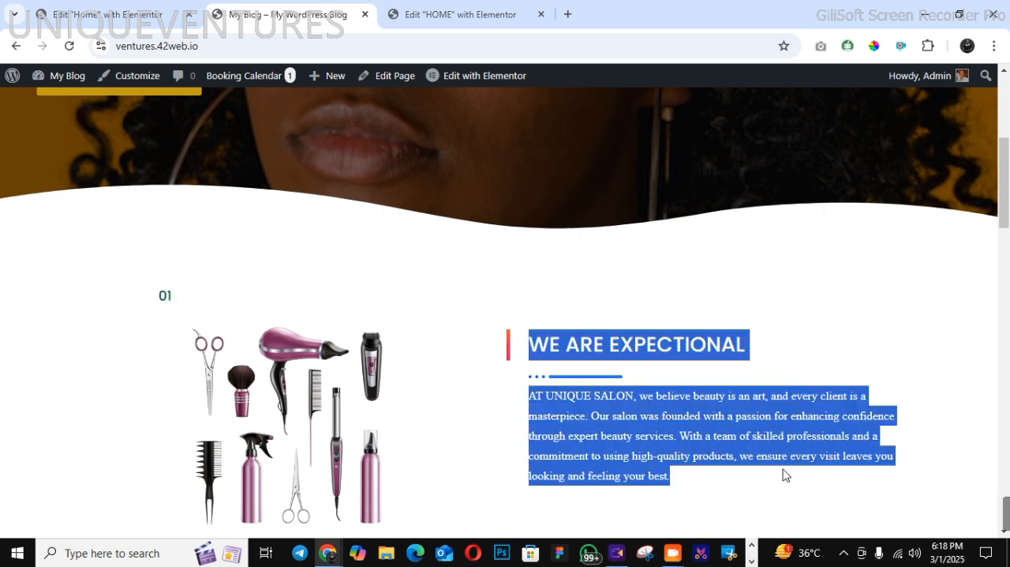
click(741, 428)
click(463, 16)
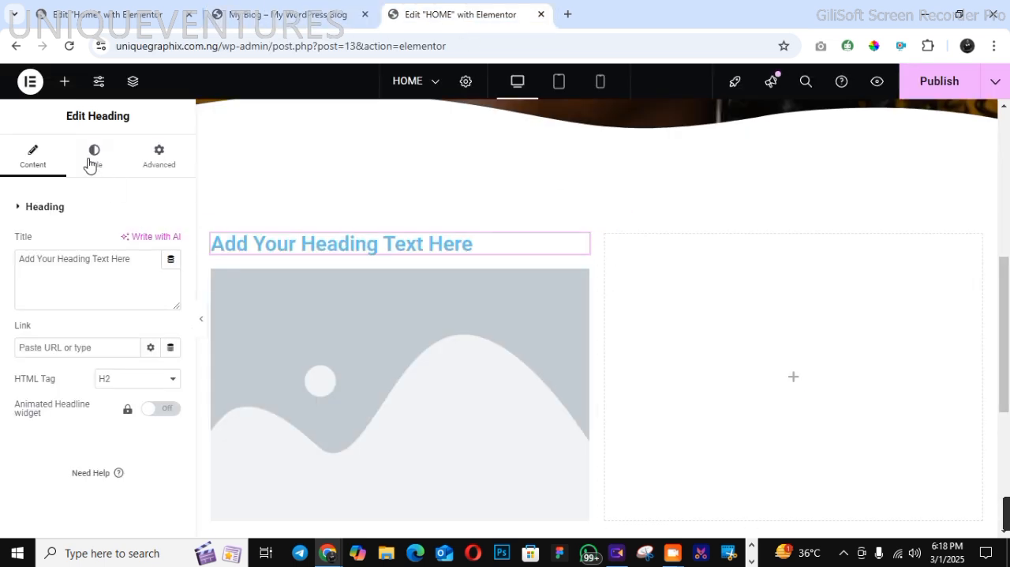
click(62, 89)
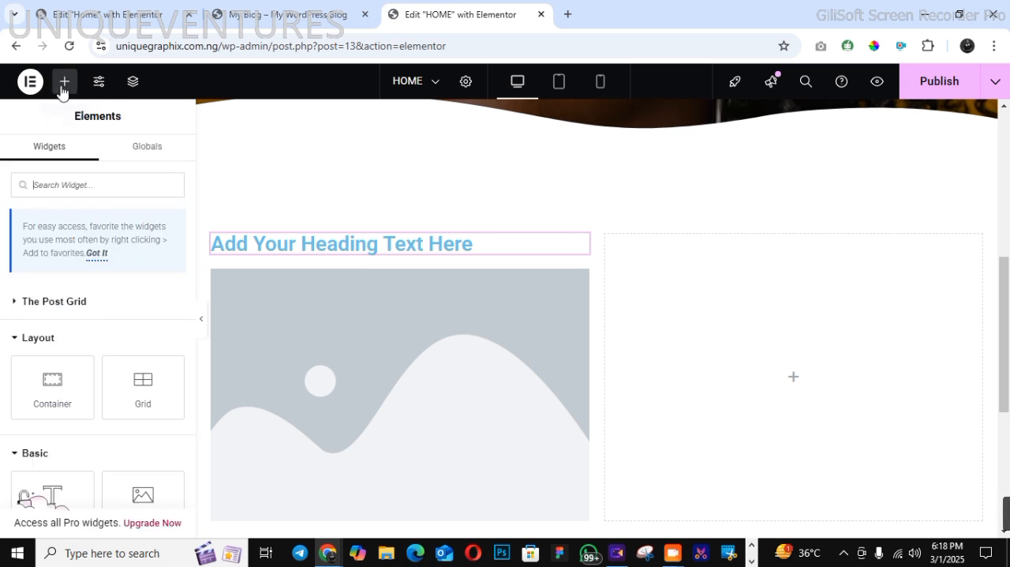
text(HEADIN)
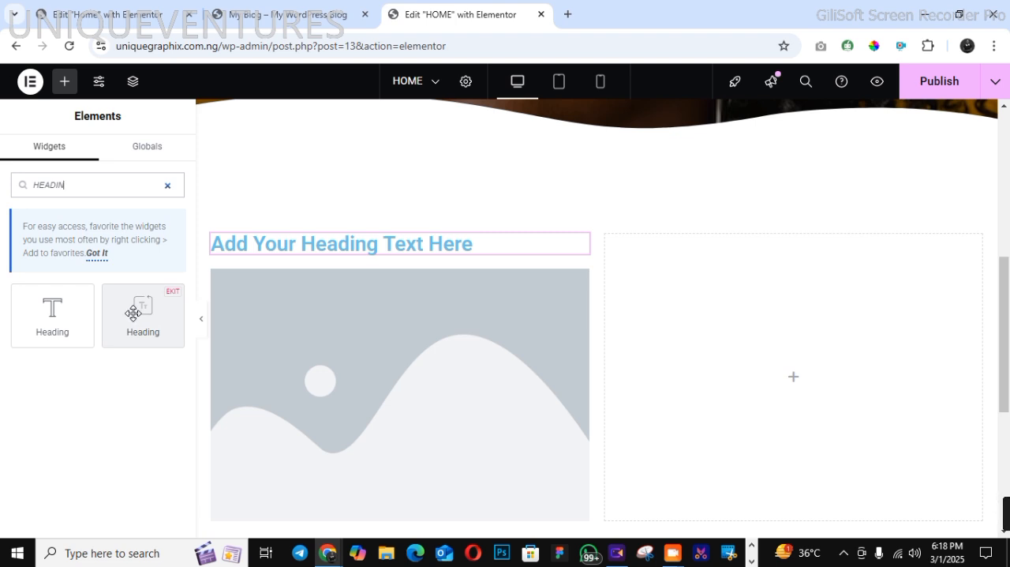
drag(132, 312, 706, 335)
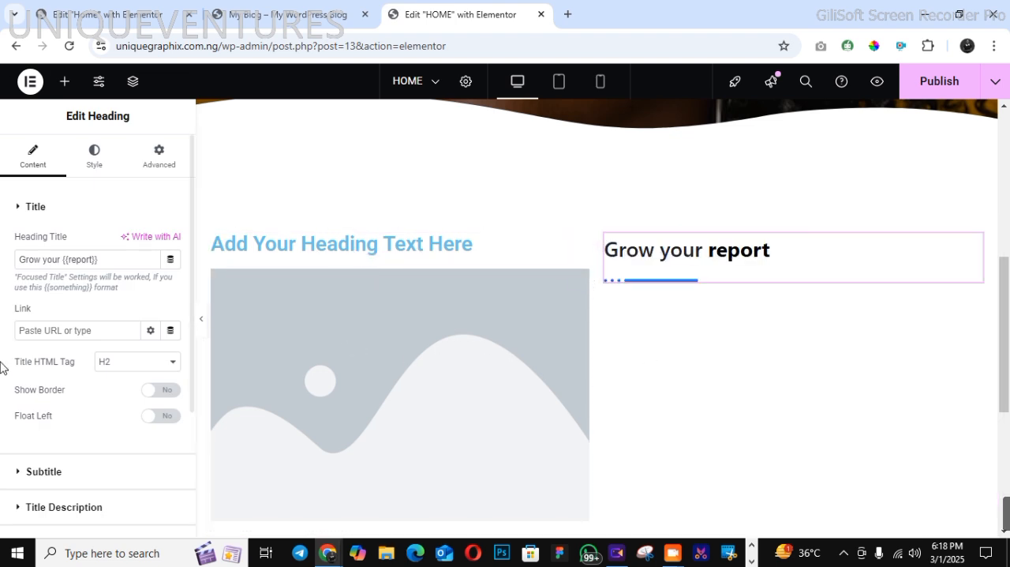
Copy the "WE ARE EXPECTIONAL" title from the demo page and return to the page editor
click(271, 16)
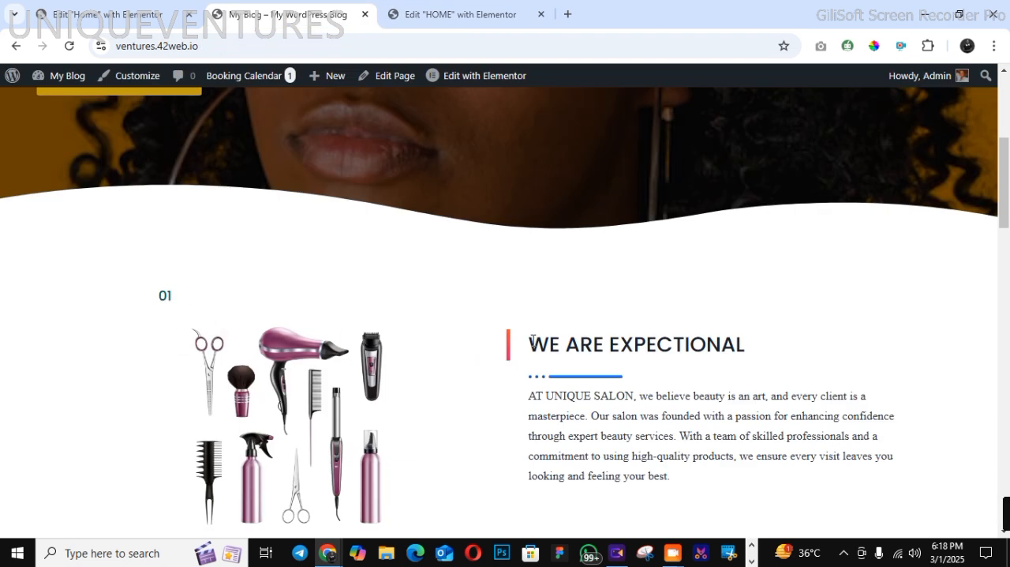
drag(531, 340, 751, 346)
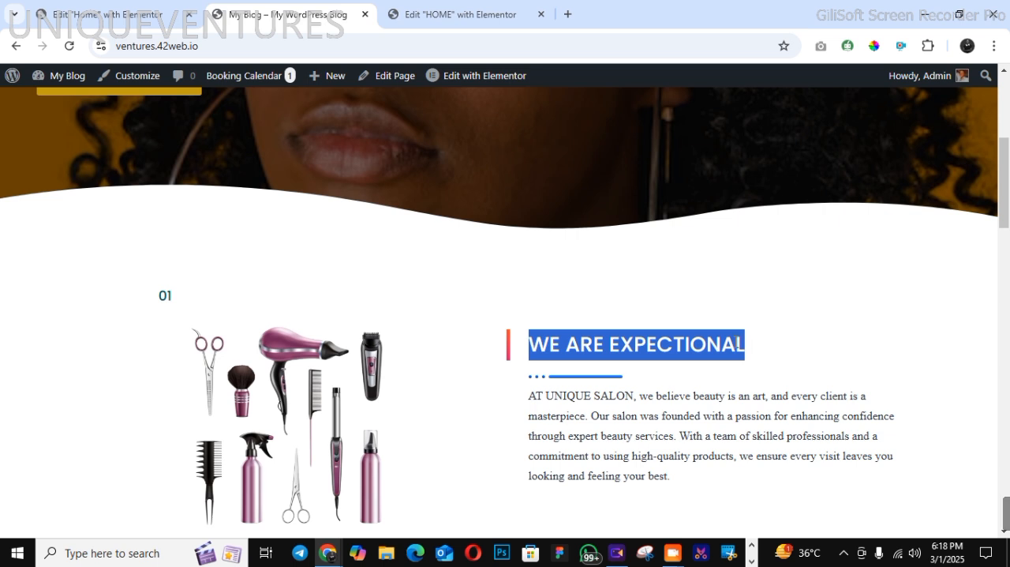
right_click(738, 342)
click(770, 155)
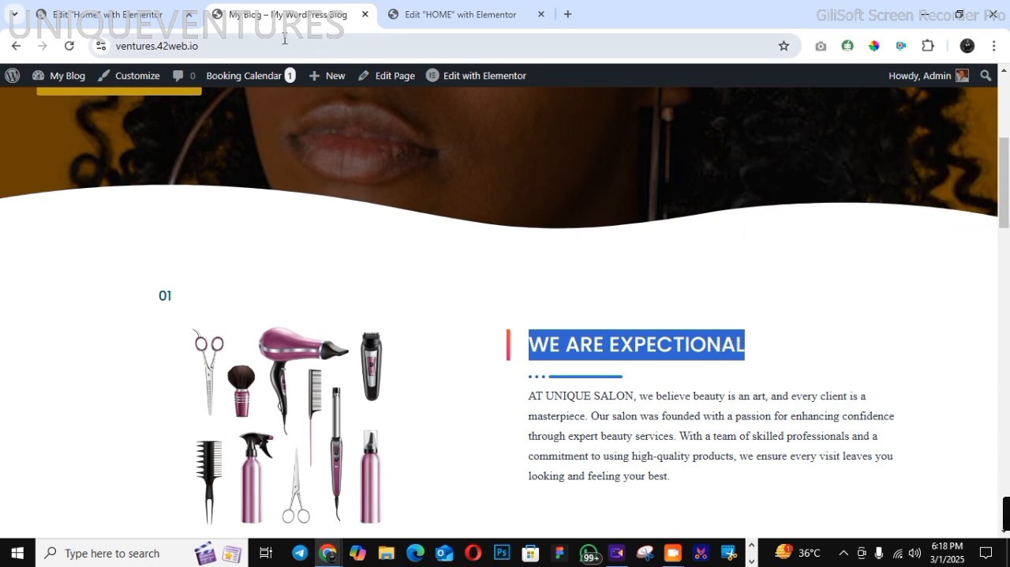
click(436, 14)
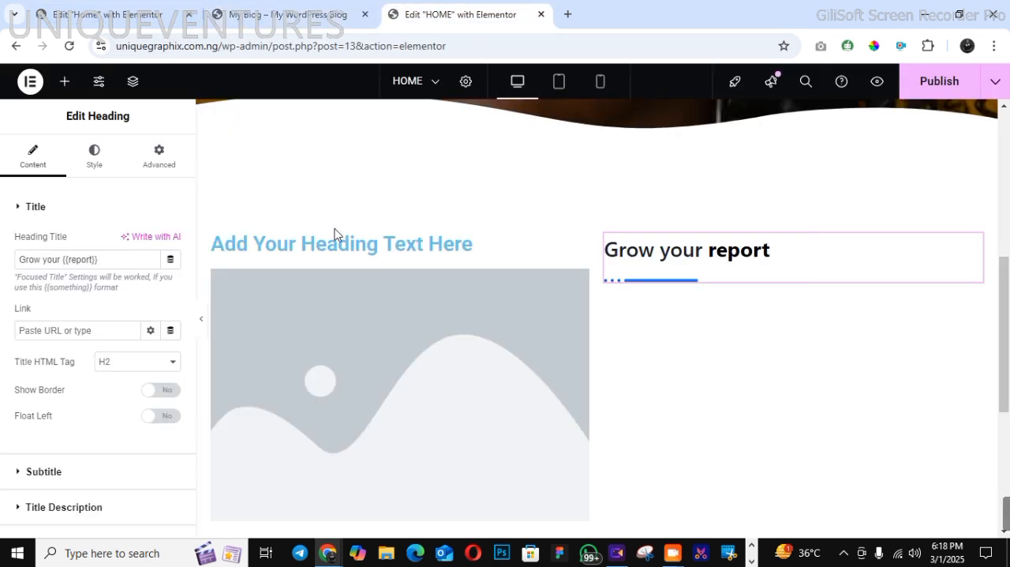
Replace the left column heading's placeholder text with "01"
click(322, 245)
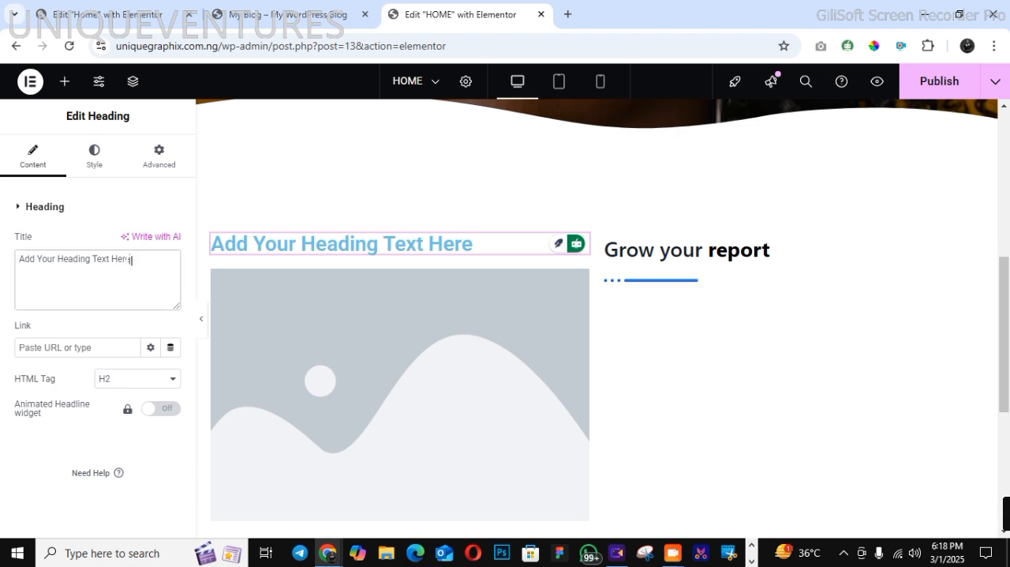
drag(131, 260, 32, 271)
text(01)
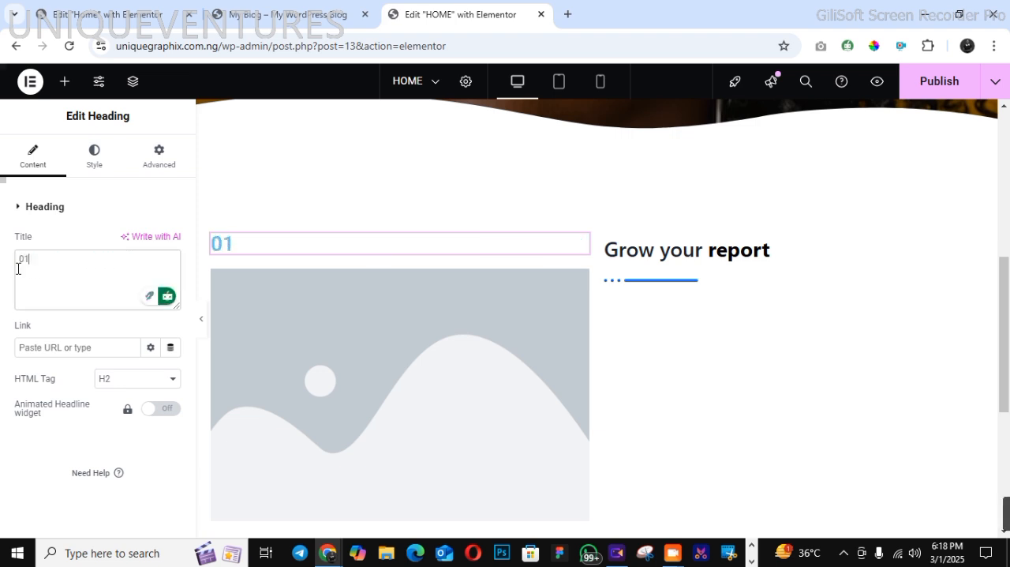
Insert the hairdresser tools picture from the media library into the left image widget and set its width to 59%
click(279, 352)
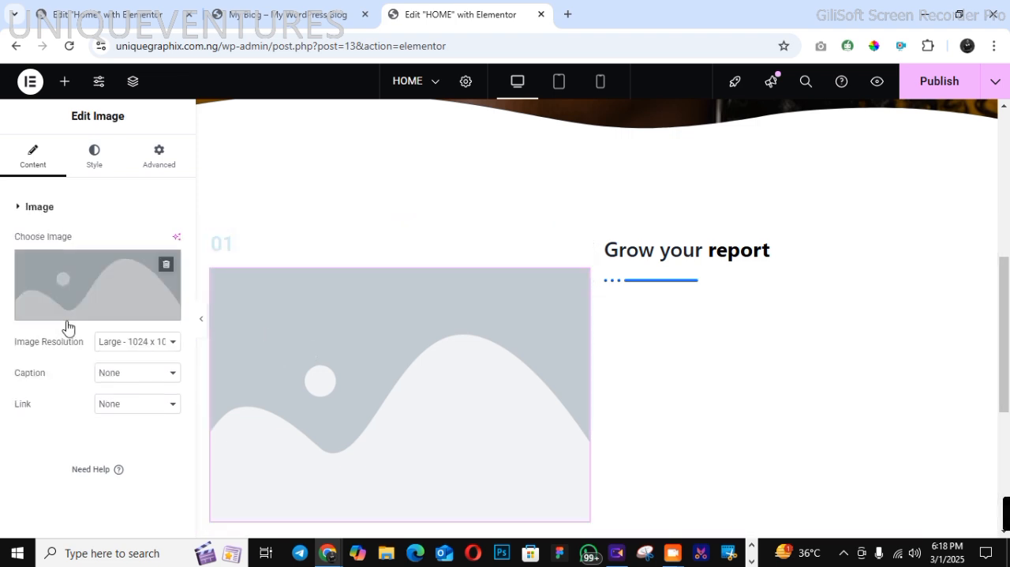
click(68, 311)
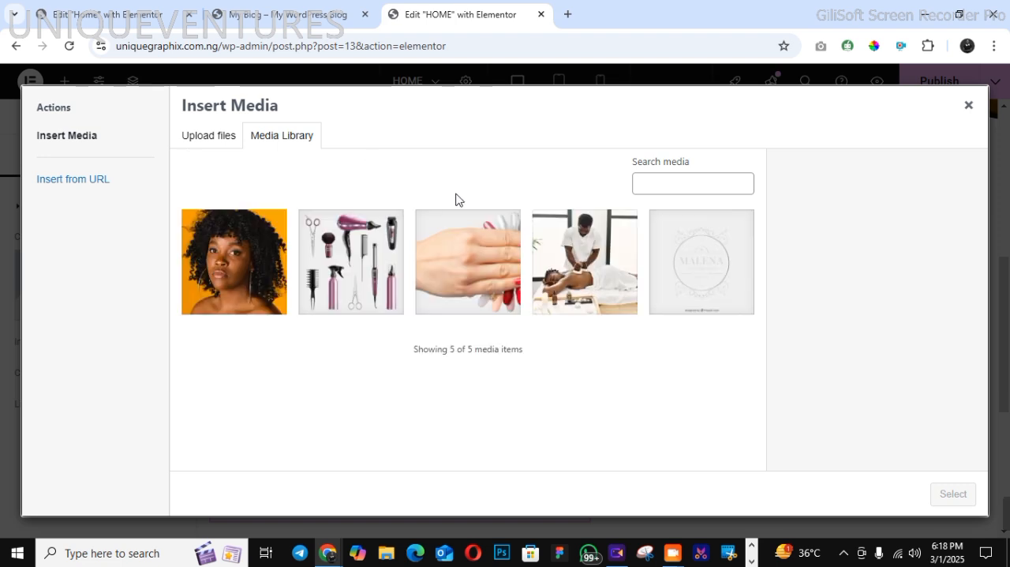
click(372, 252)
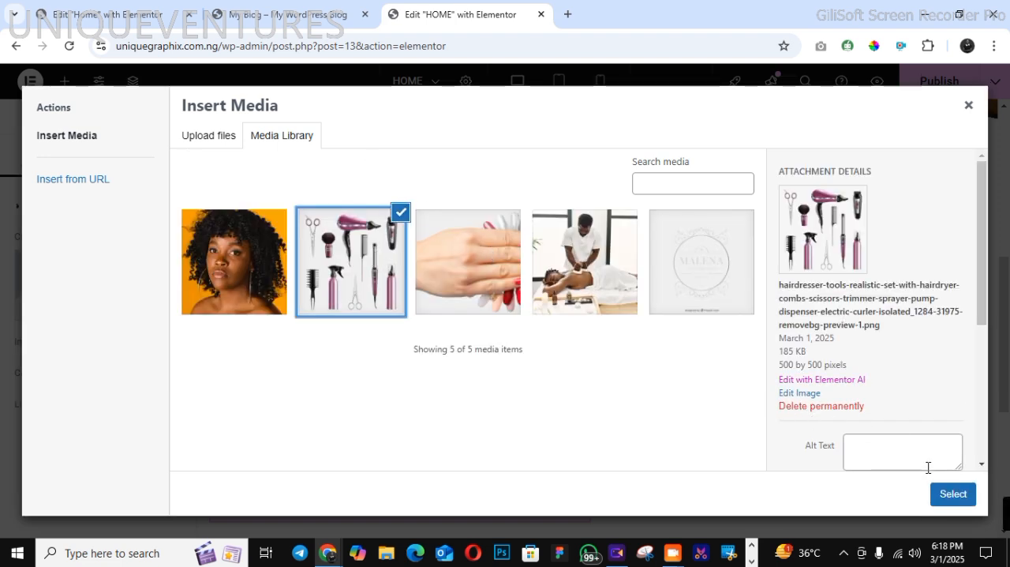
click(950, 500)
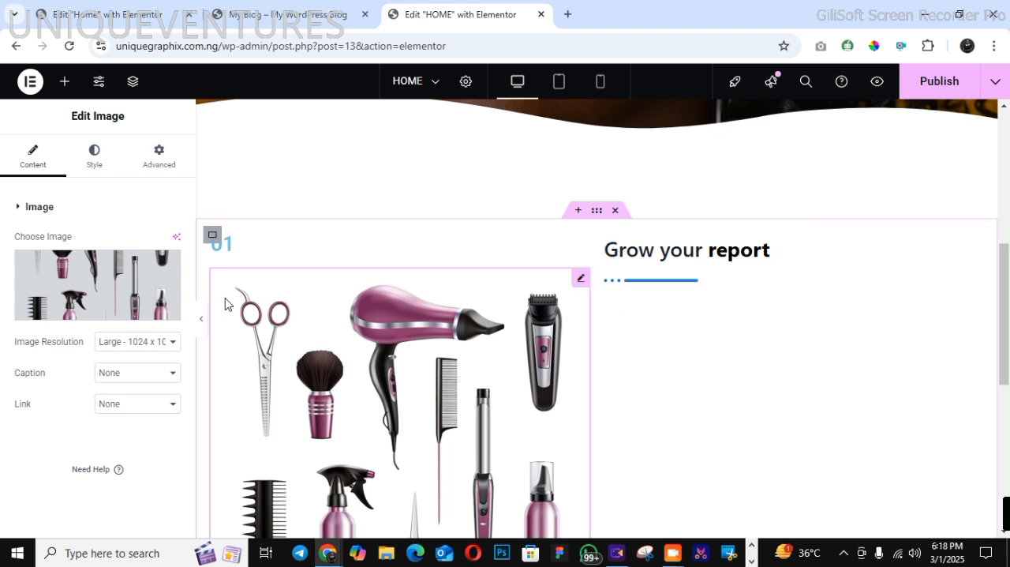
click(95, 158)
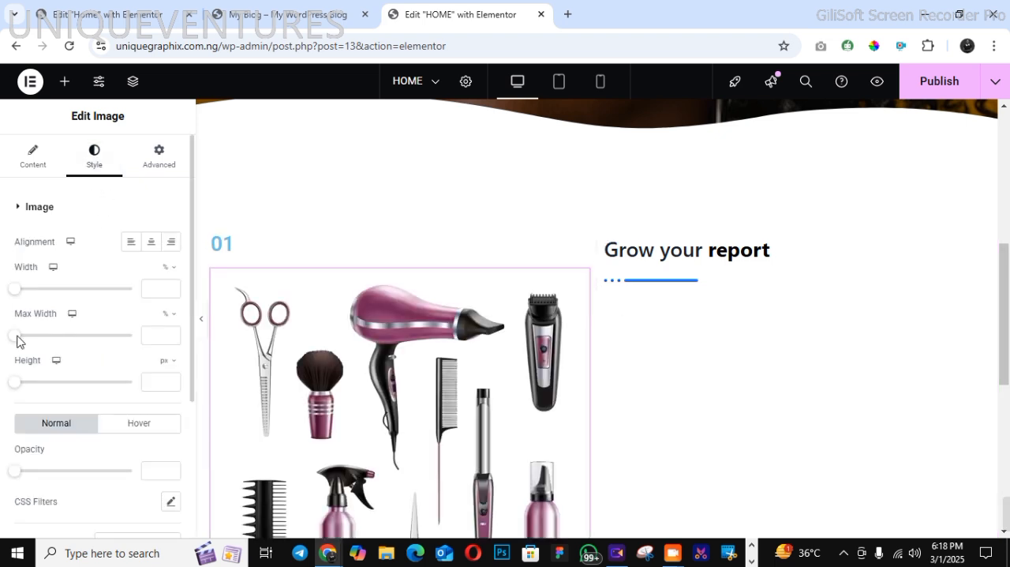
drag(15, 289, 83, 291)
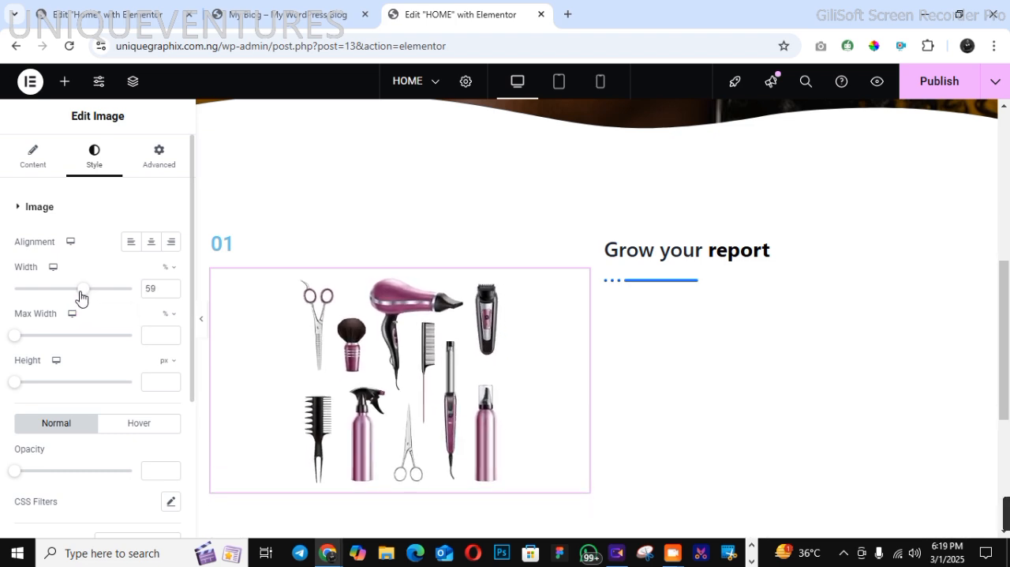
Change the "01" heading's text colour to the dark teal global colour
click(217, 244)
click(95, 165)
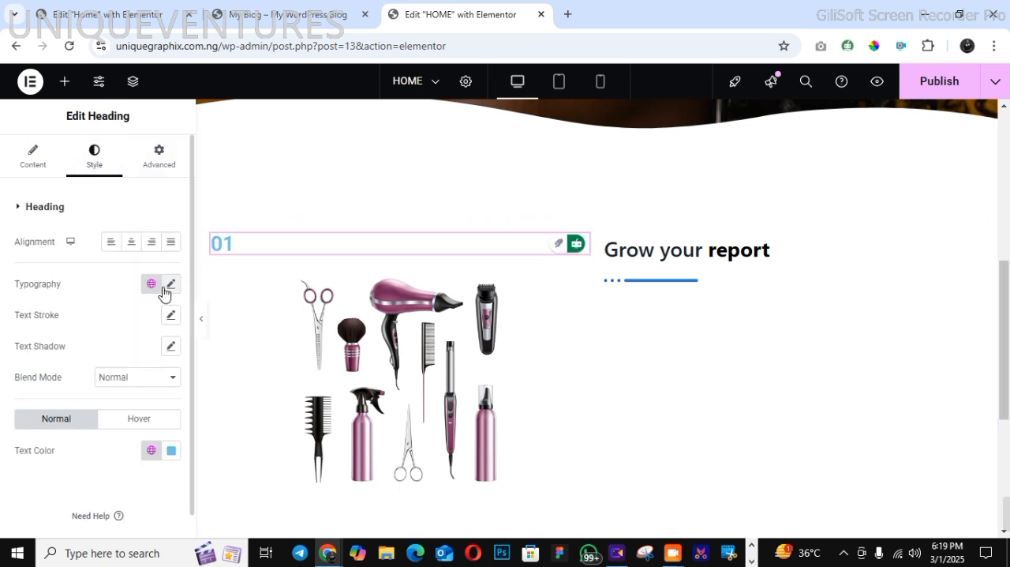
click(152, 449)
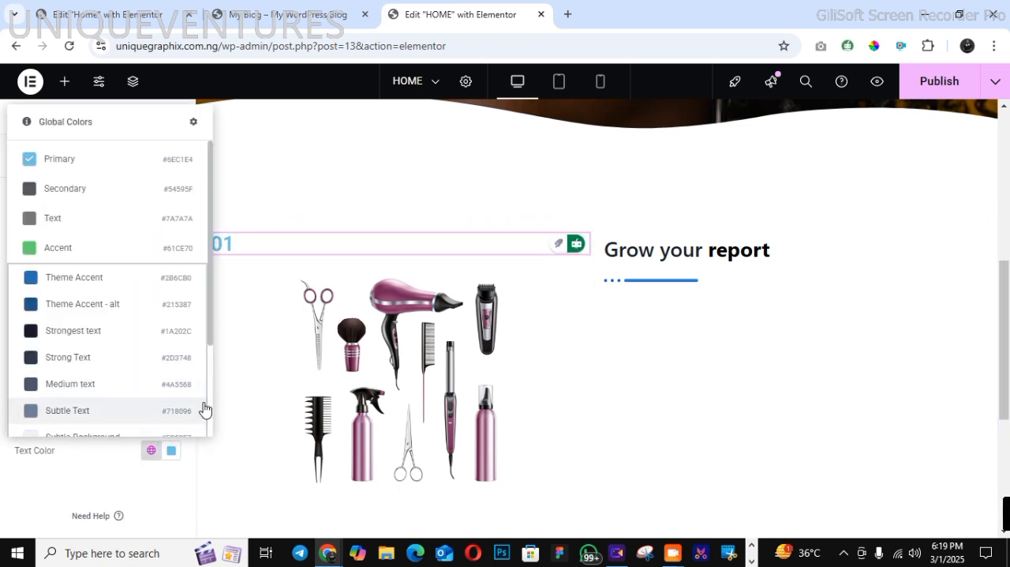
scroll(208, 422, down, 2)
click(120, 404)
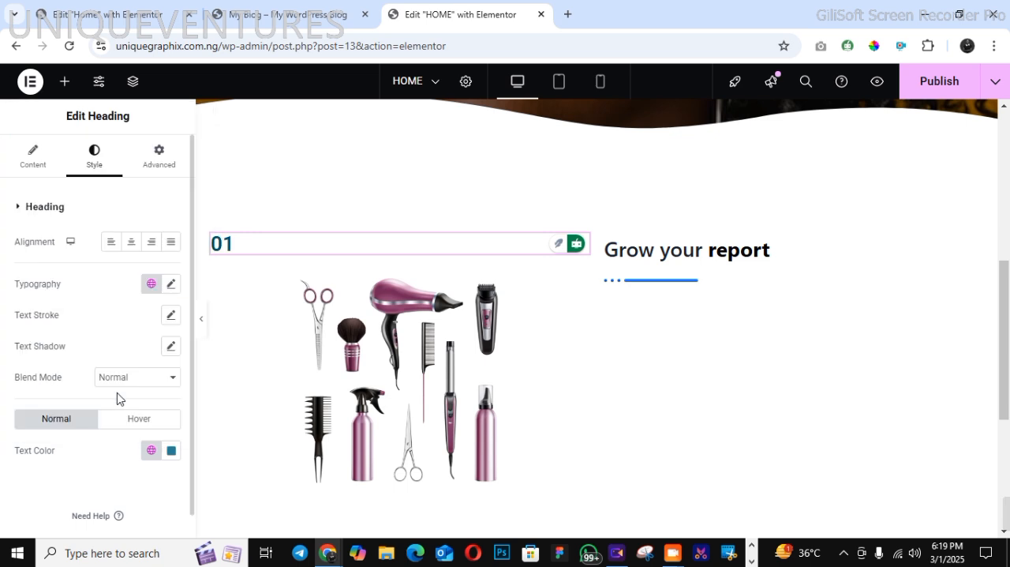
Set the "01" heading's font family to Raleway
click(152, 284)
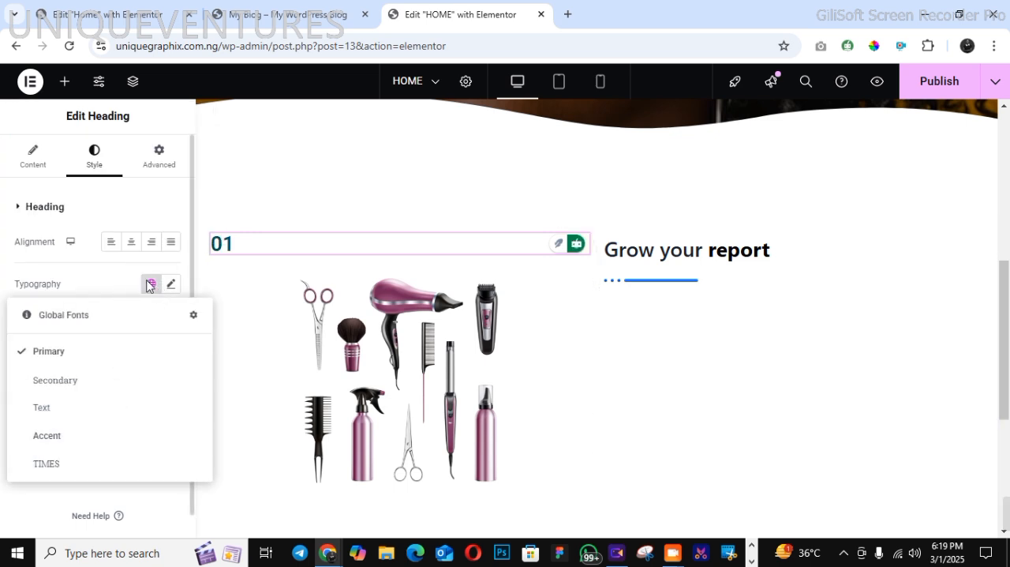
click(170, 284)
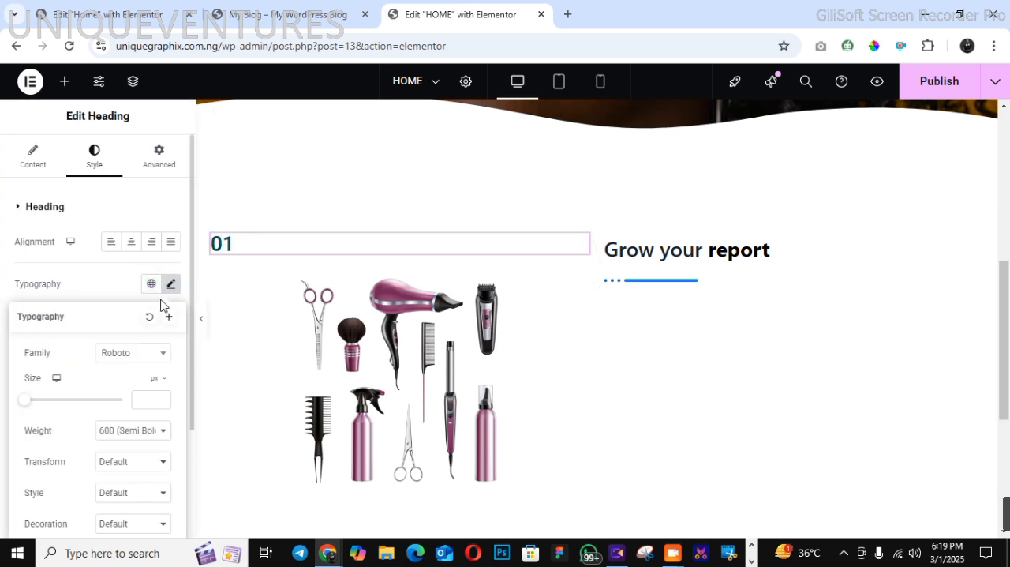
click(142, 351)
text(RALE)
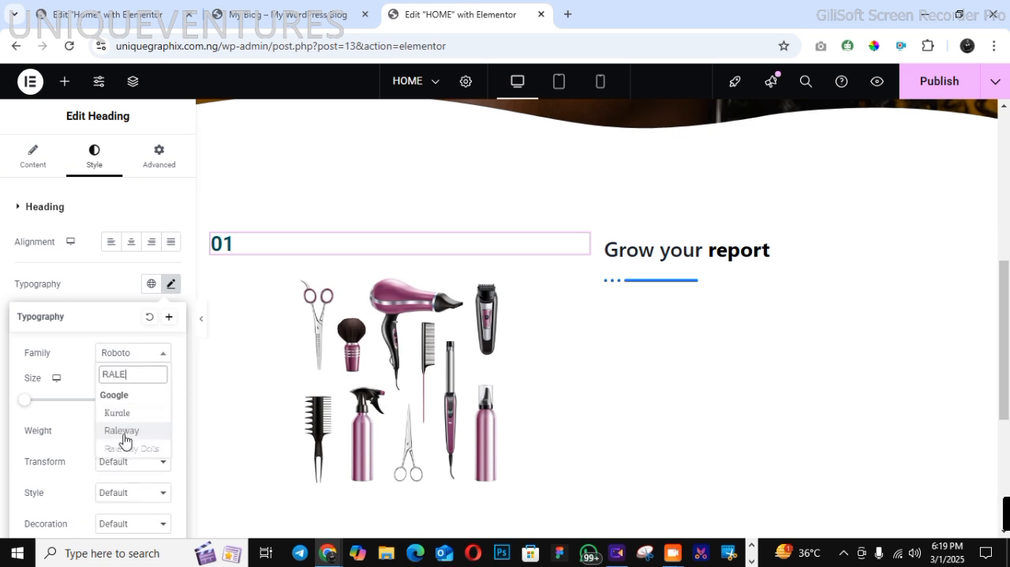
click(123, 431)
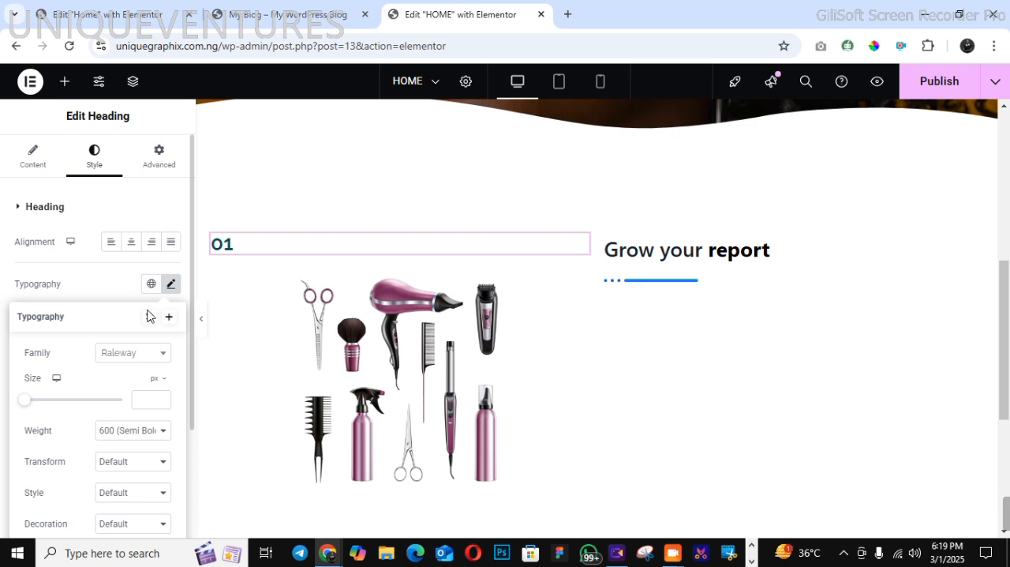
Save the "01" heading's typography as a new global font named "RALEWAY"
click(124, 300)
click(170, 286)
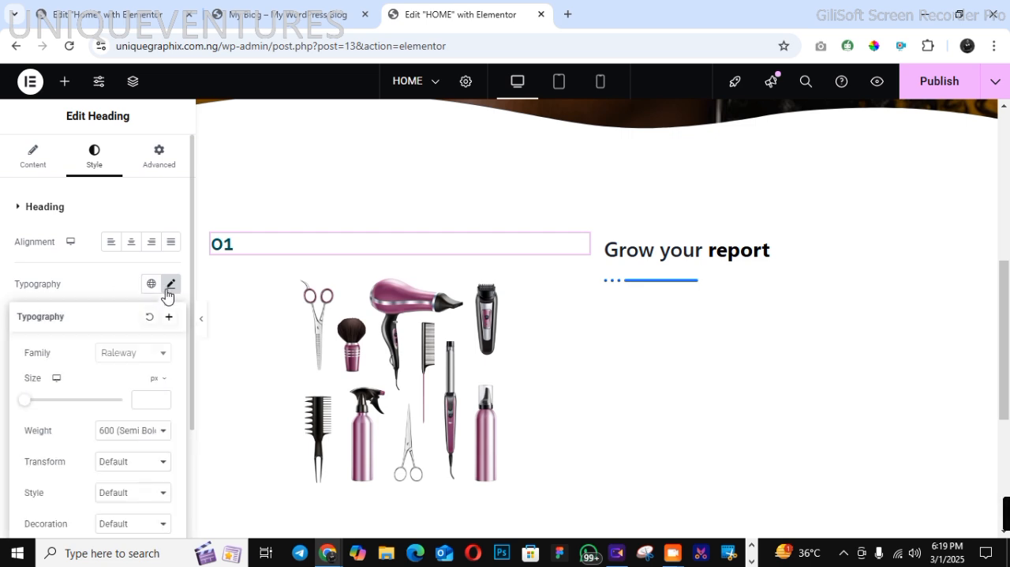
click(168, 316)
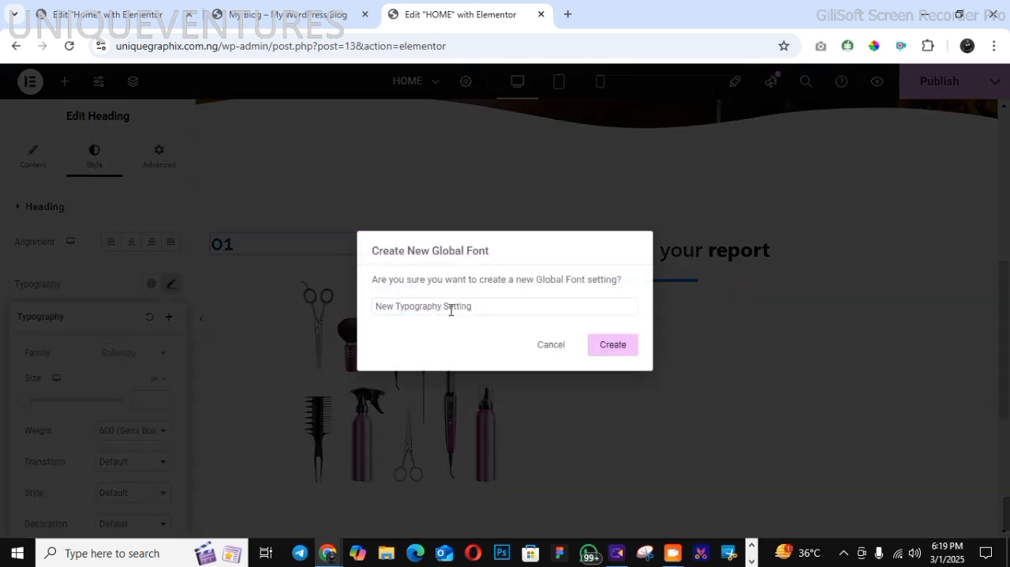
drag(473, 305, 370, 318)
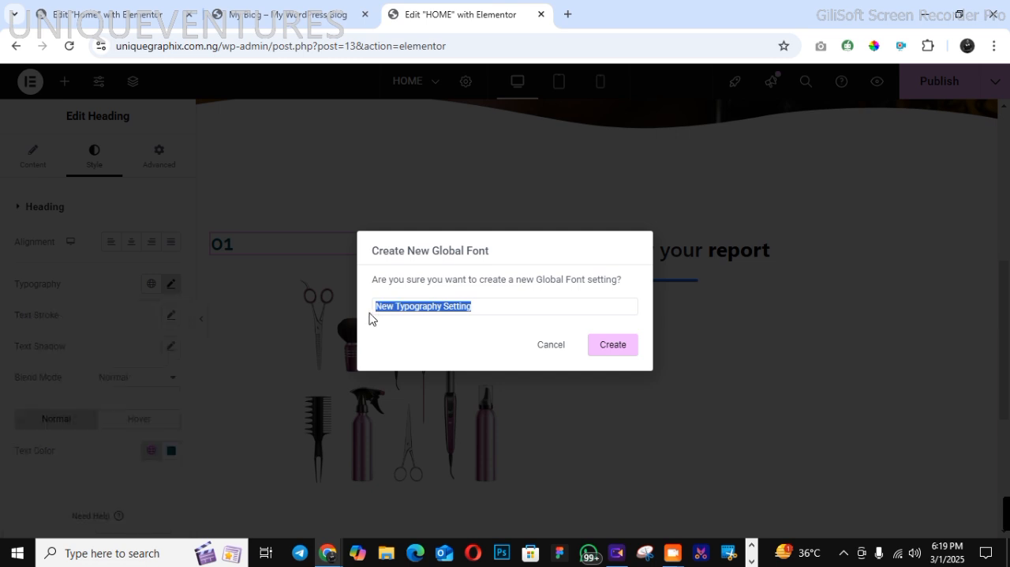
text(RALEWAY)
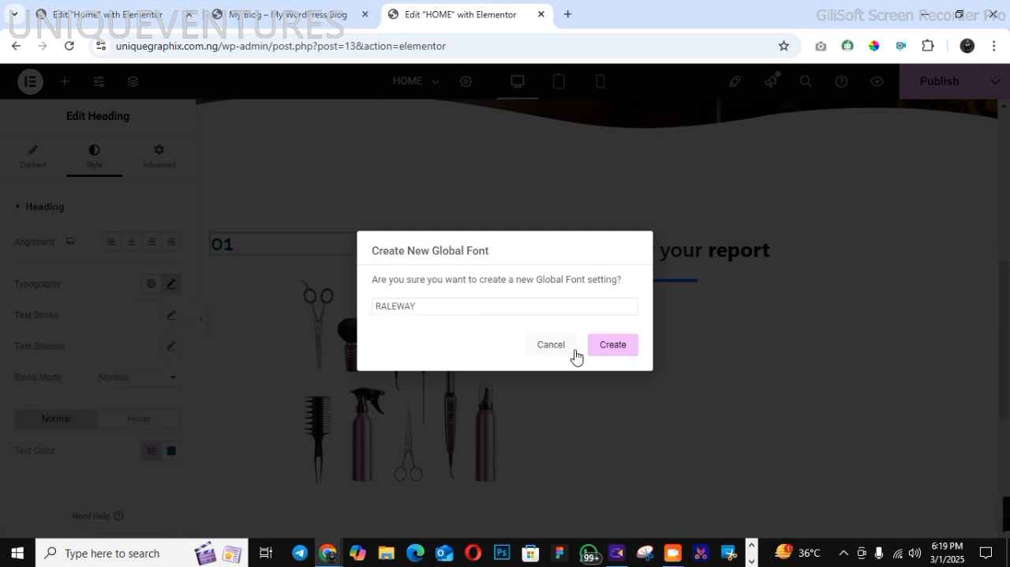
click(599, 351)
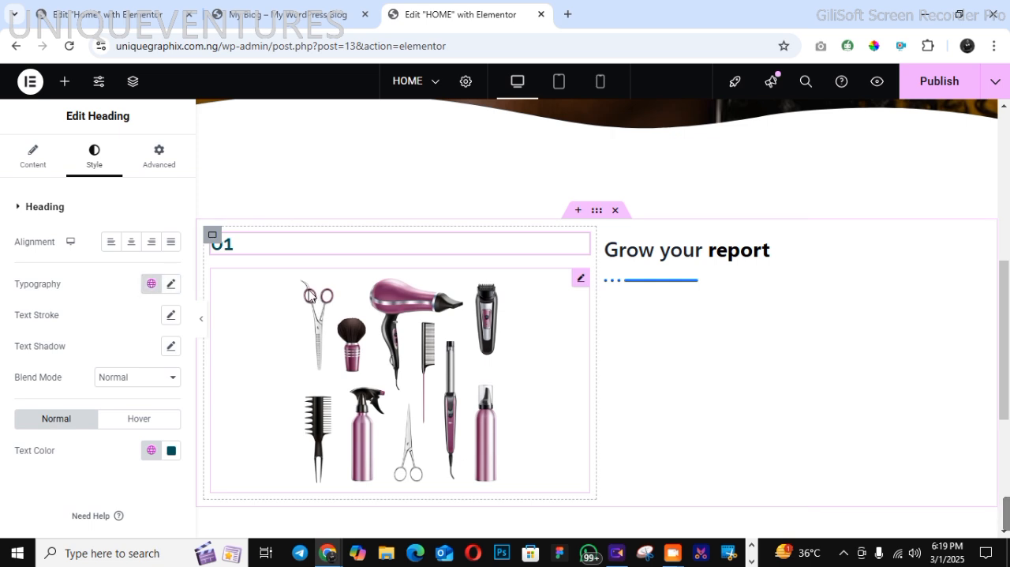
Apply the TIMES global font to the "01" heading
click(155, 451)
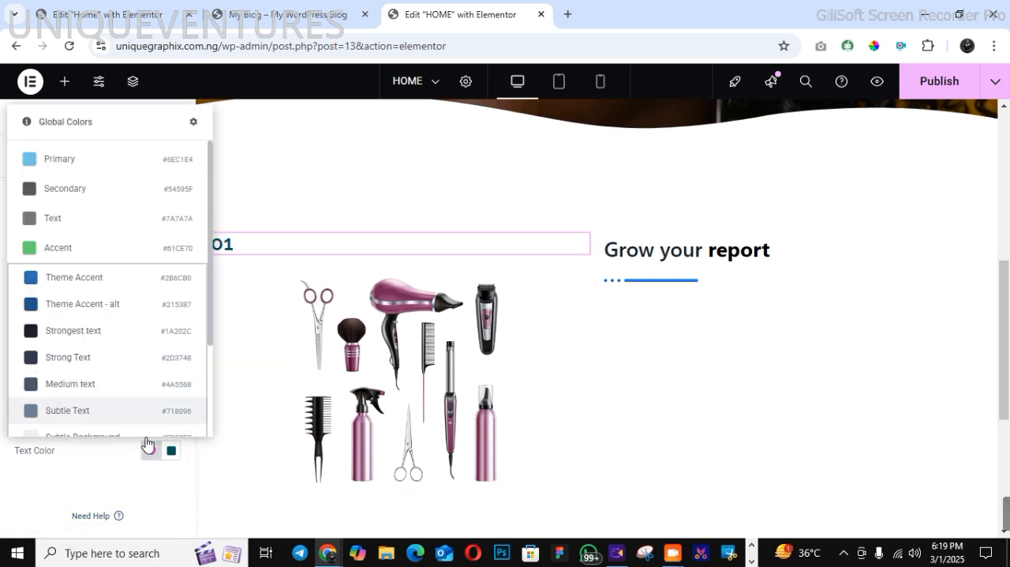
click(146, 462)
click(151, 283)
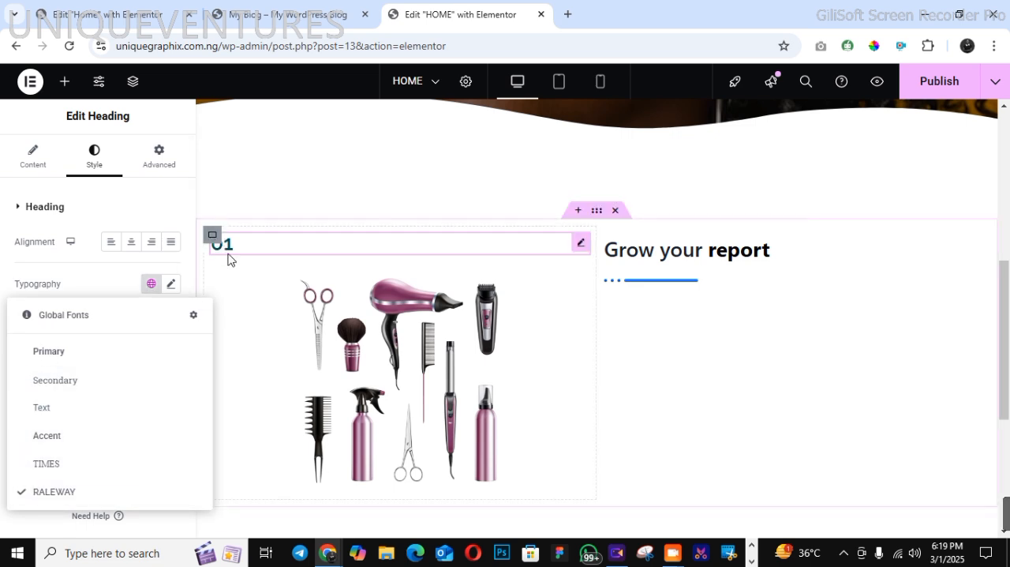
click(135, 465)
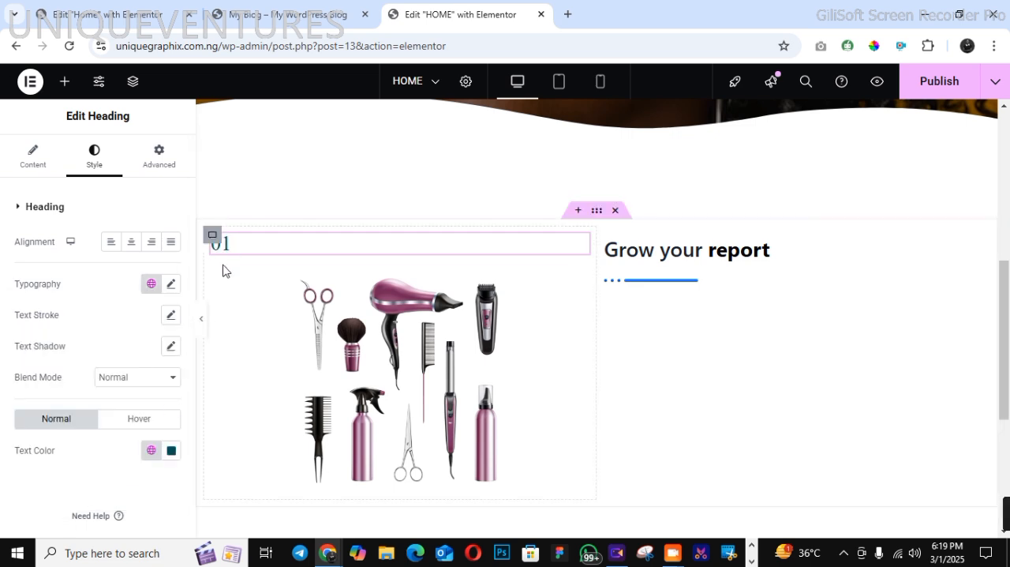
Unlink the "01" heading's padding values and set its left padding to 60 px
click(165, 158)
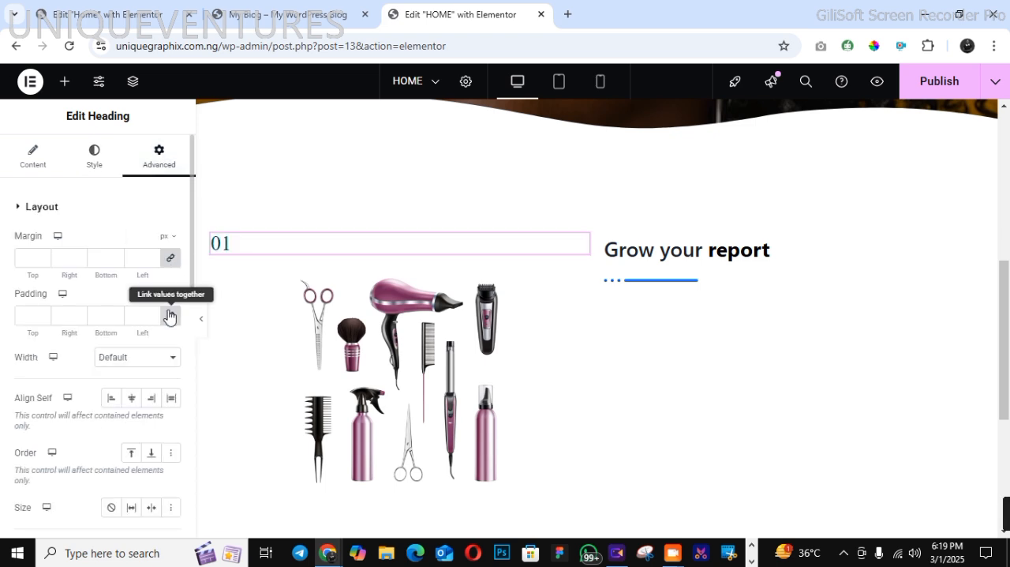
click(169, 316)
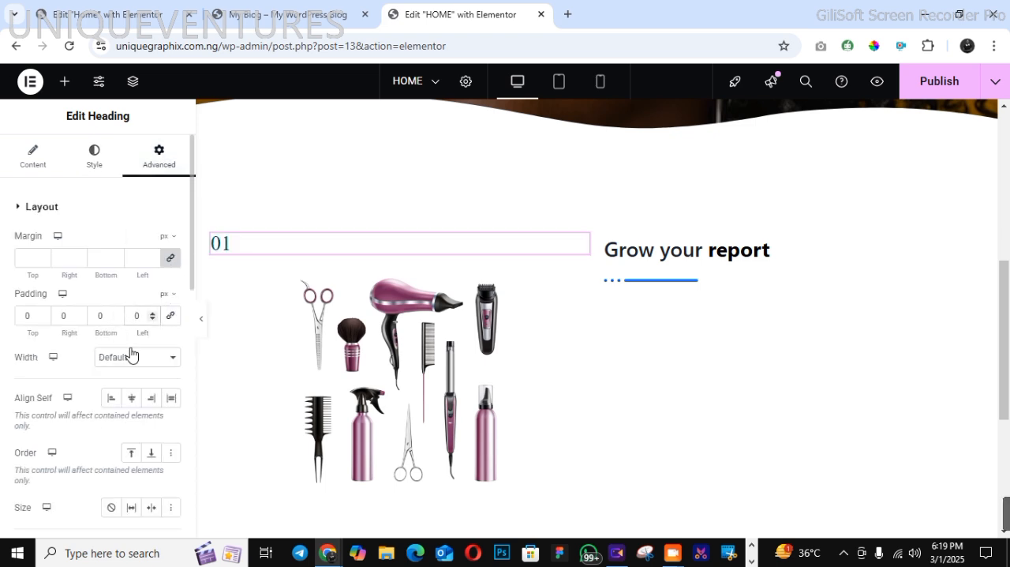
text(6)
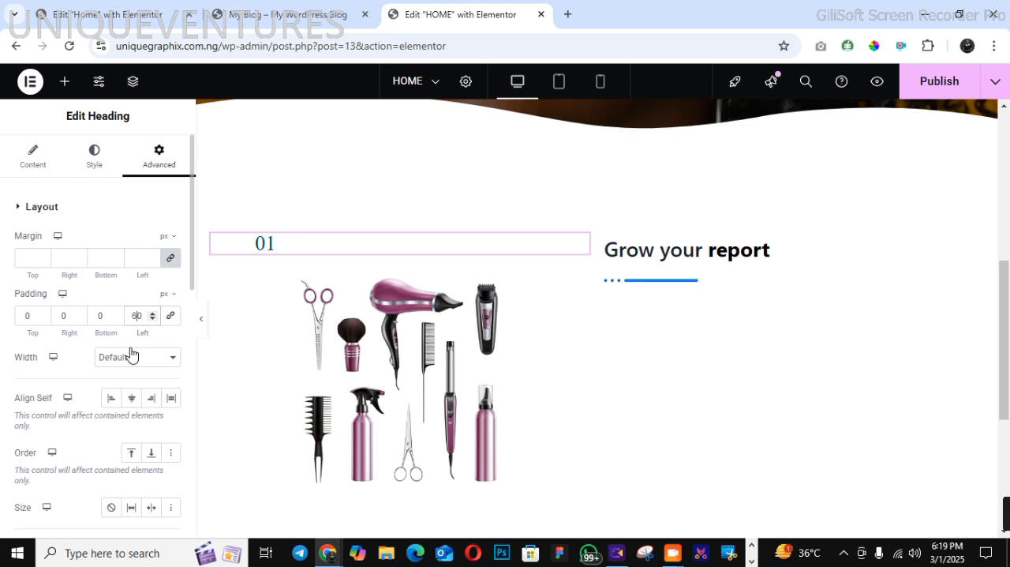
Set the "01" heading's font size to about 19 px
click(95, 151)
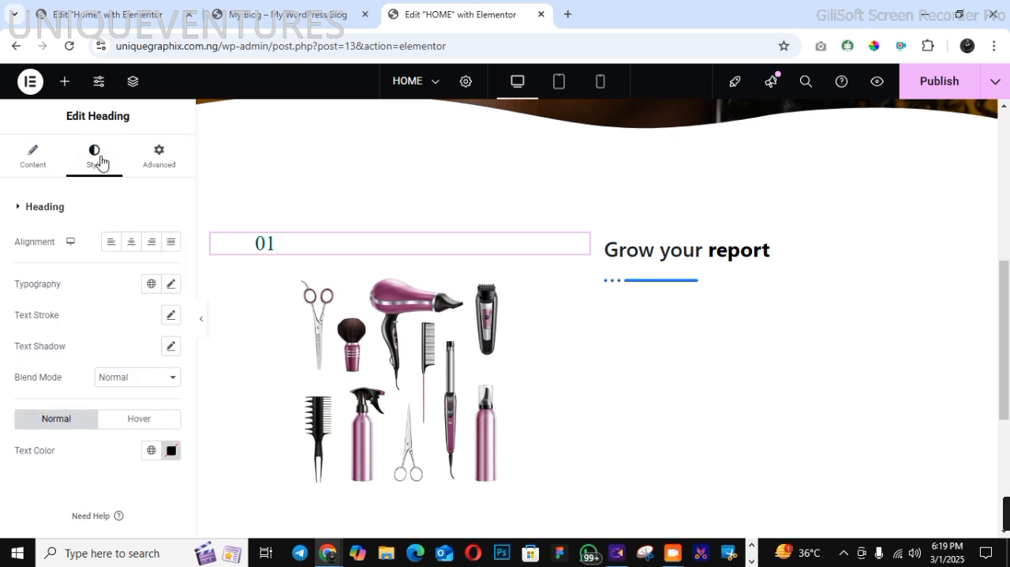
click(170, 283)
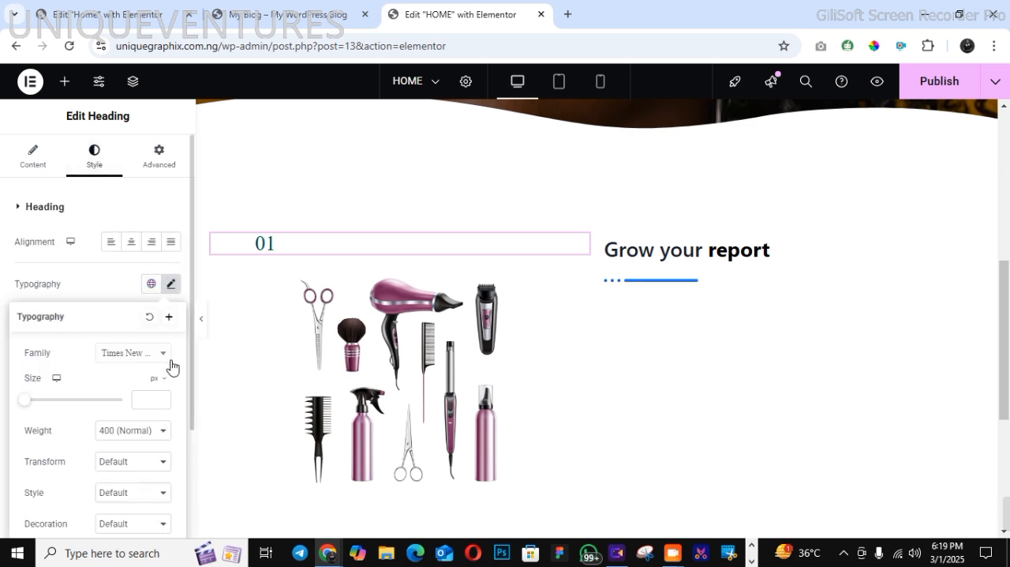
click(163, 401)
click(162, 400)
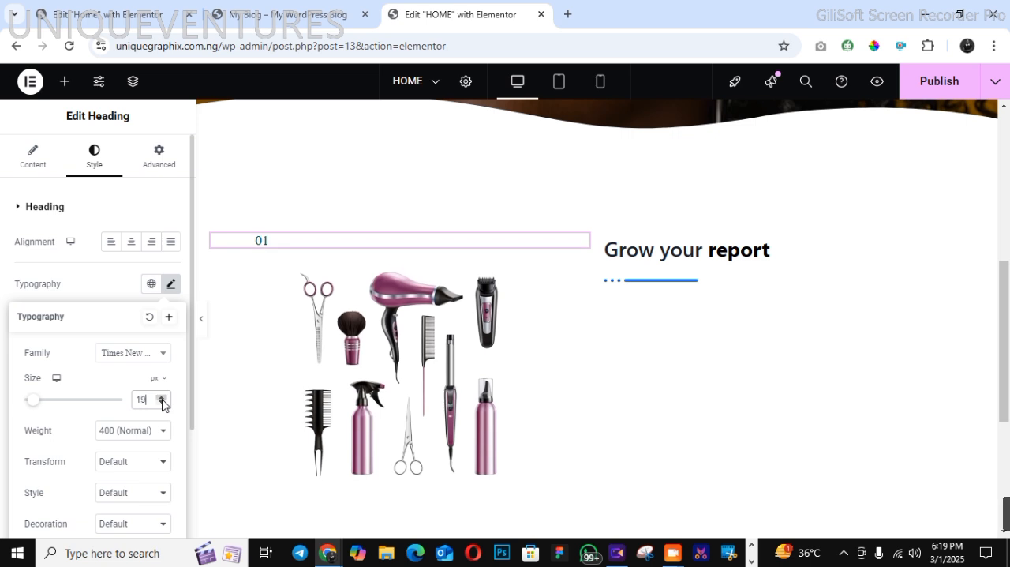
click(162, 399)
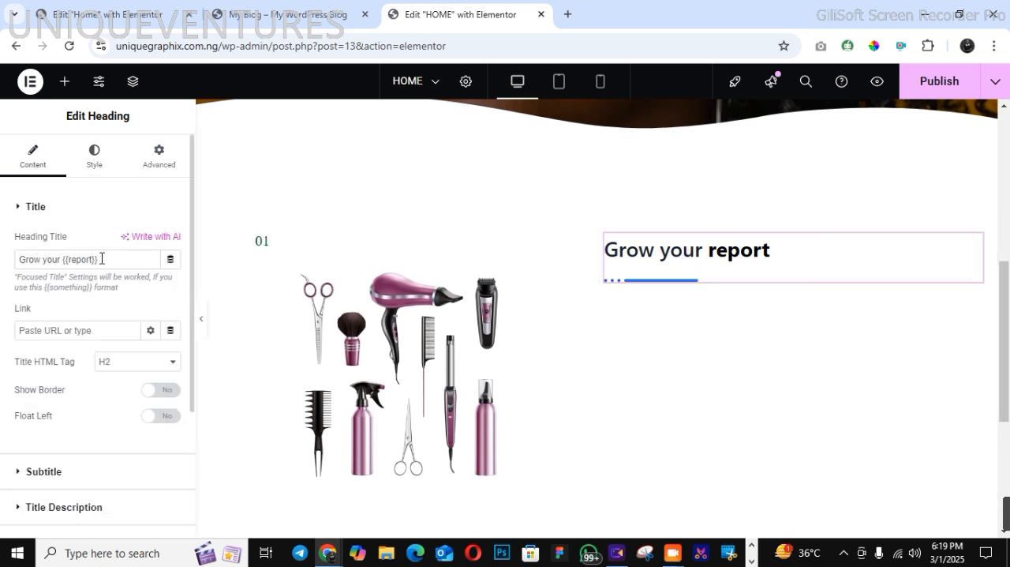
Replace the right column heading's title with the copied text "WE ARE EXPECTIONAL"
drag(101, 259, 21, 261)
right_click(34, 257)
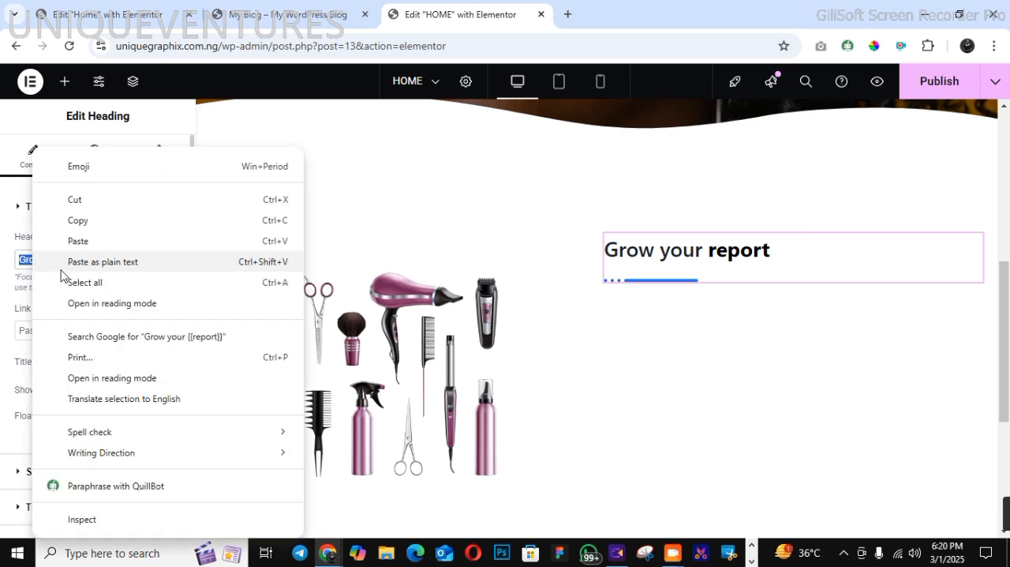
click(94, 240)
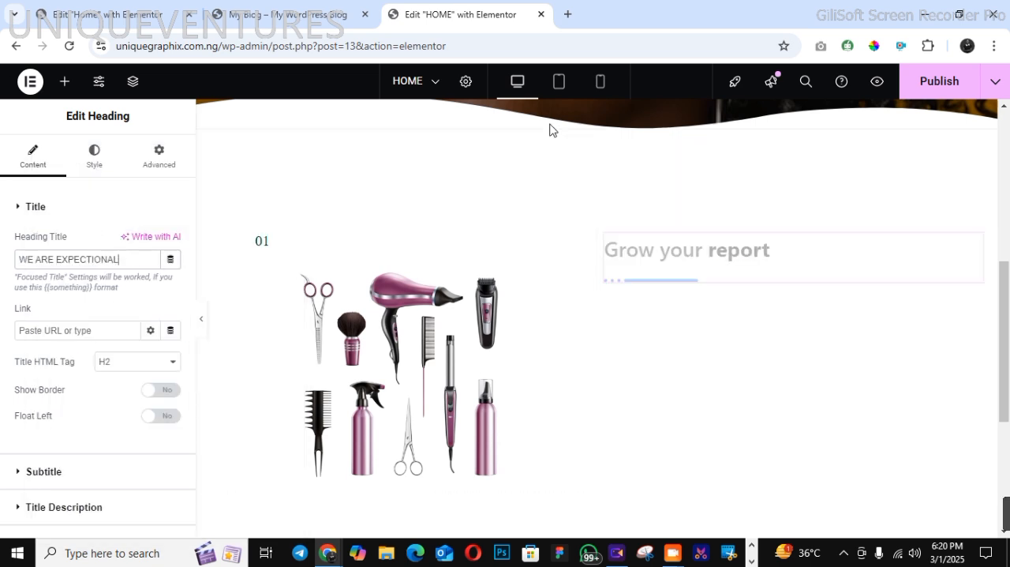
click(100, 330)
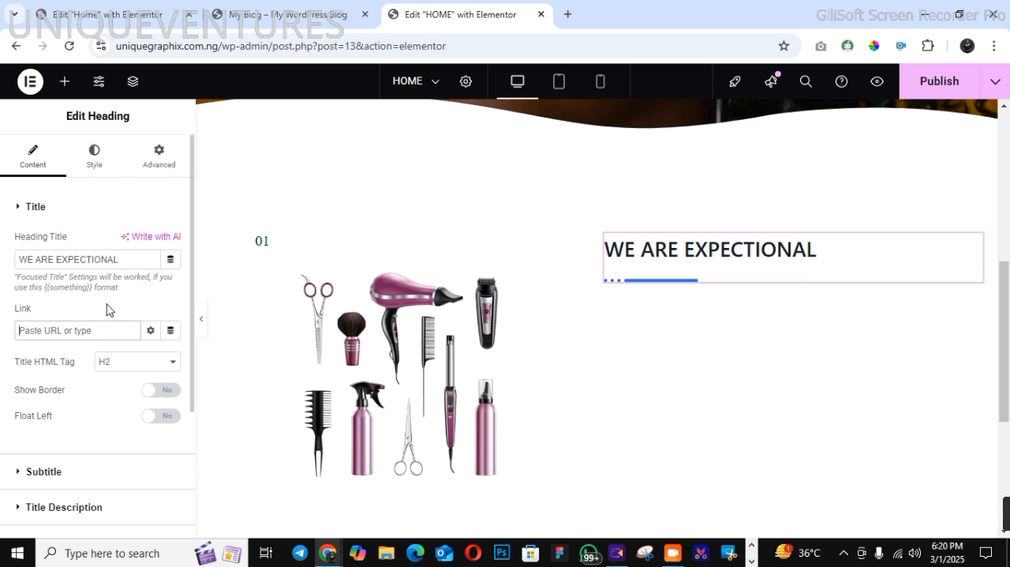
Show a border on the "WE ARE EXPECTIONAL" title, try its End position, and set it back to Start
click(157, 390)
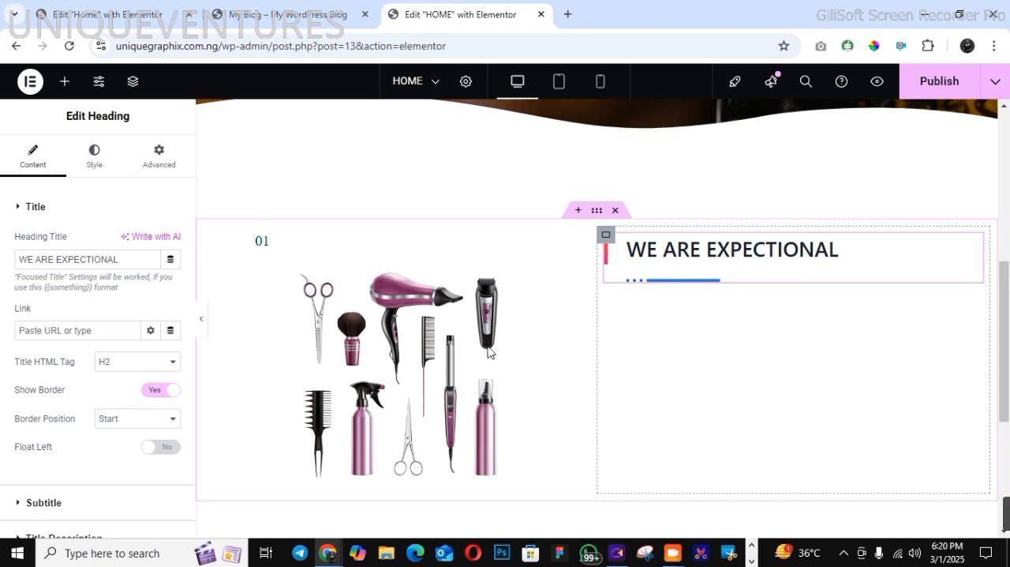
click(161, 423)
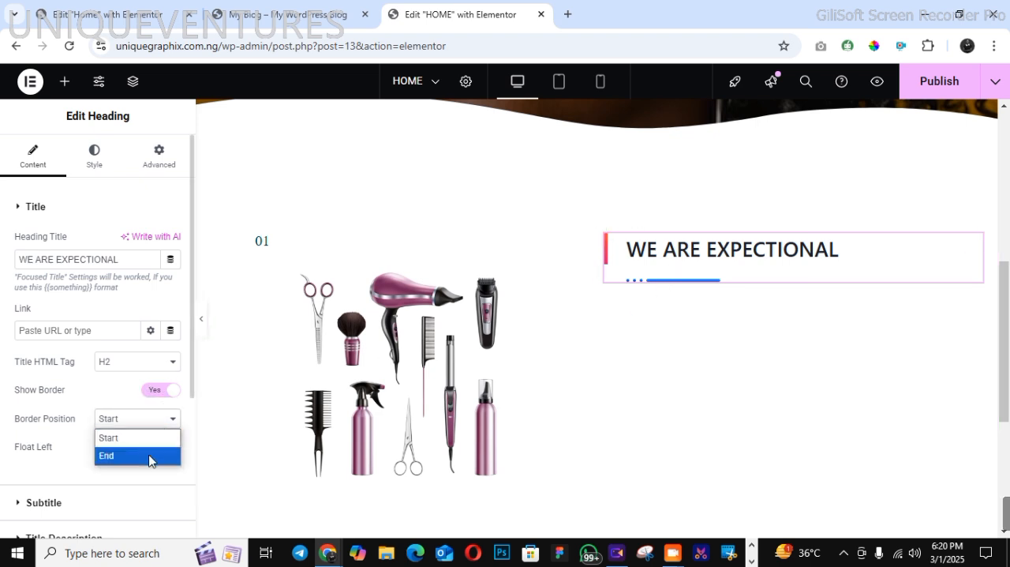
key(Return)
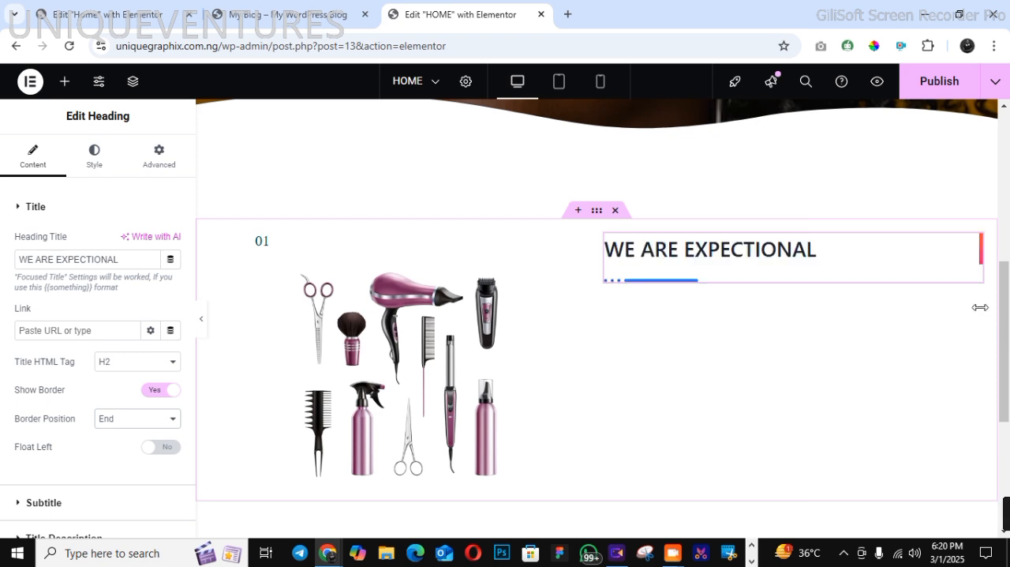
click(154, 423)
click(148, 438)
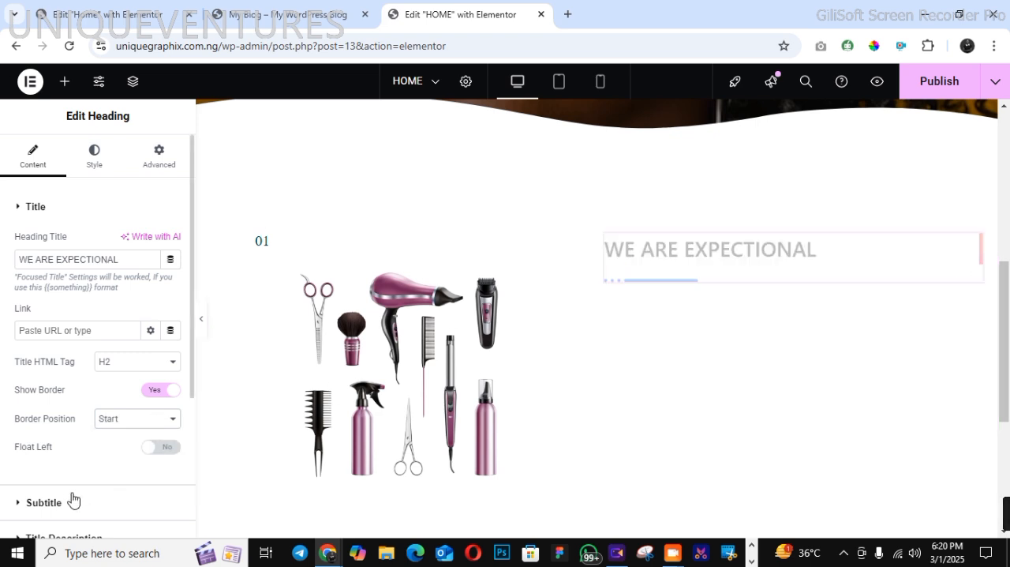
Enable the description below the "WE ARE EXPECTIONAL" title
click(50, 502)
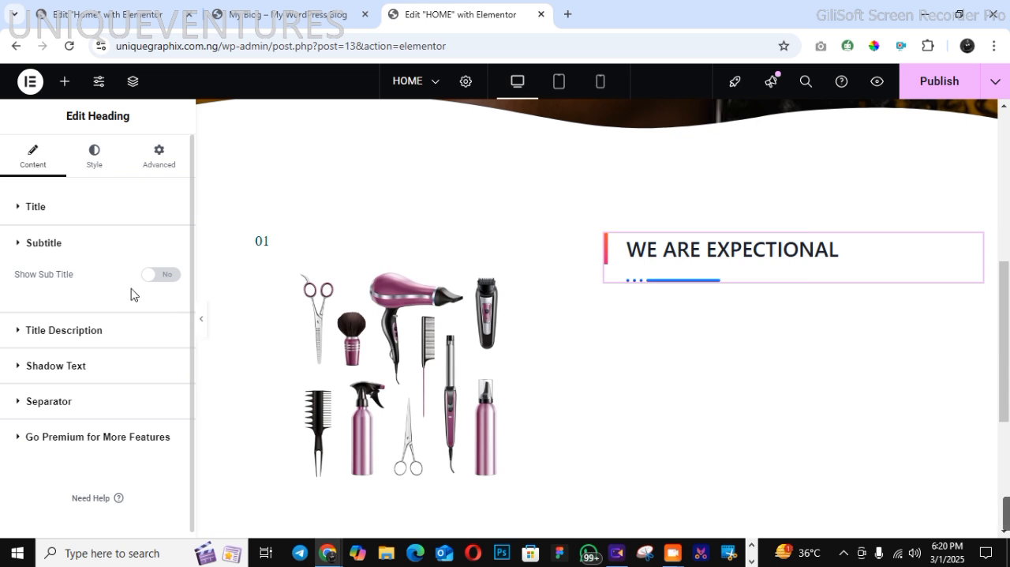
click(86, 338)
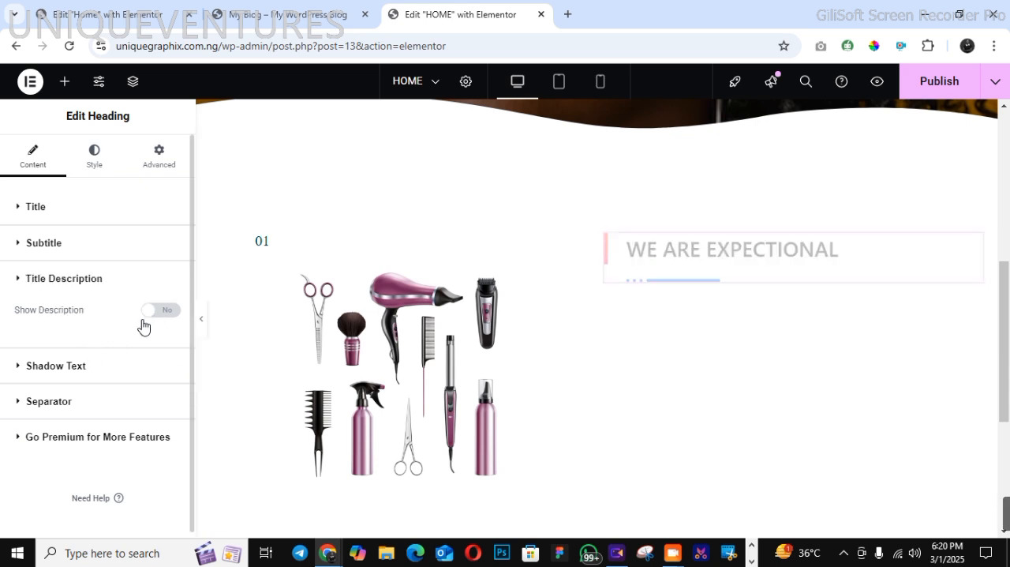
click(156, 310)
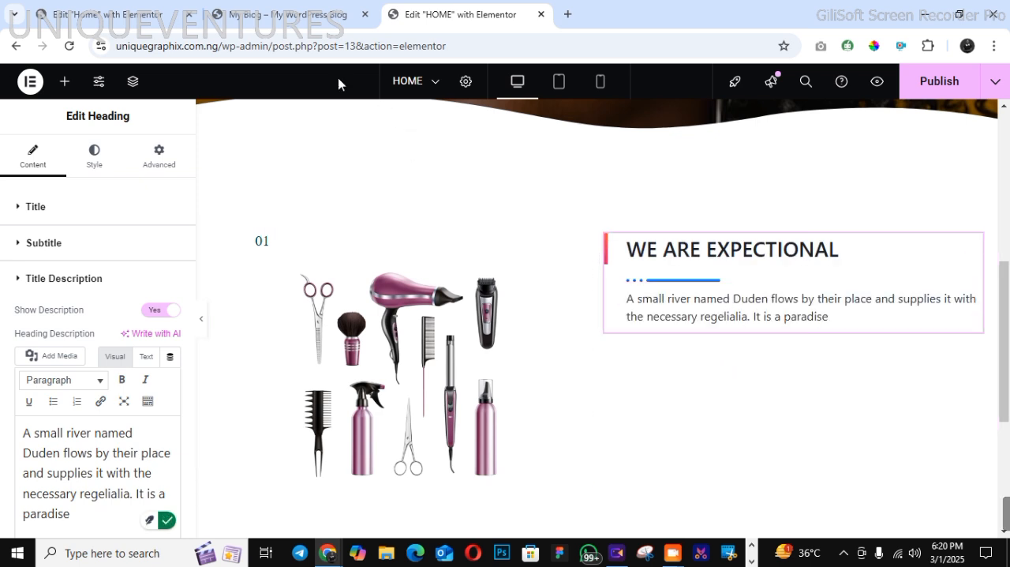
Copy the "AT UNIQUE SALON" paragraph from the demo page and return to the page editor
click(285, 15)
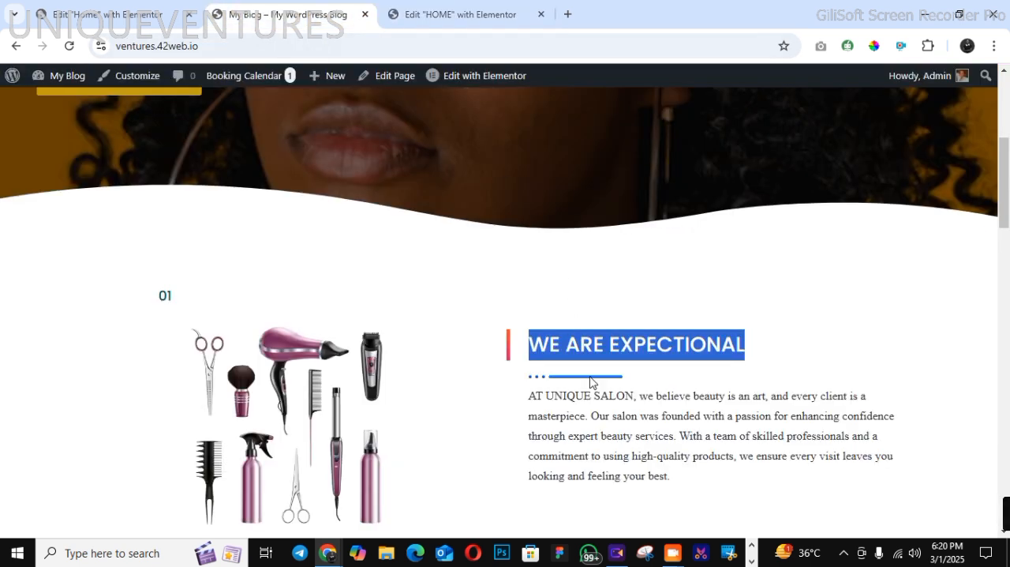
click(529, 403)
drag(533, 399, 587, 435)
drag(531, 393, 685, 472)
right_click(659, 451)
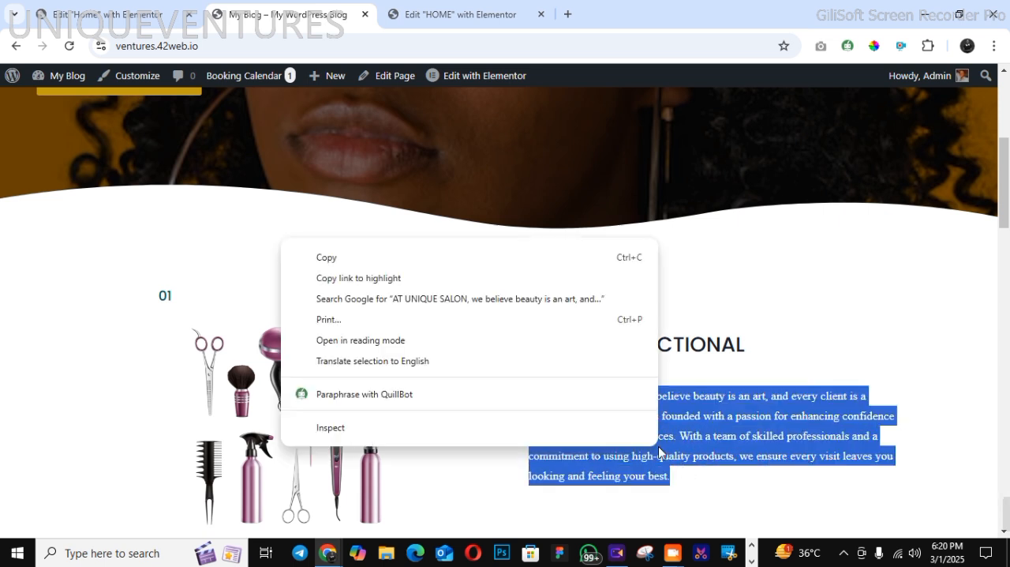
click(485, 265)
click(447, 22)
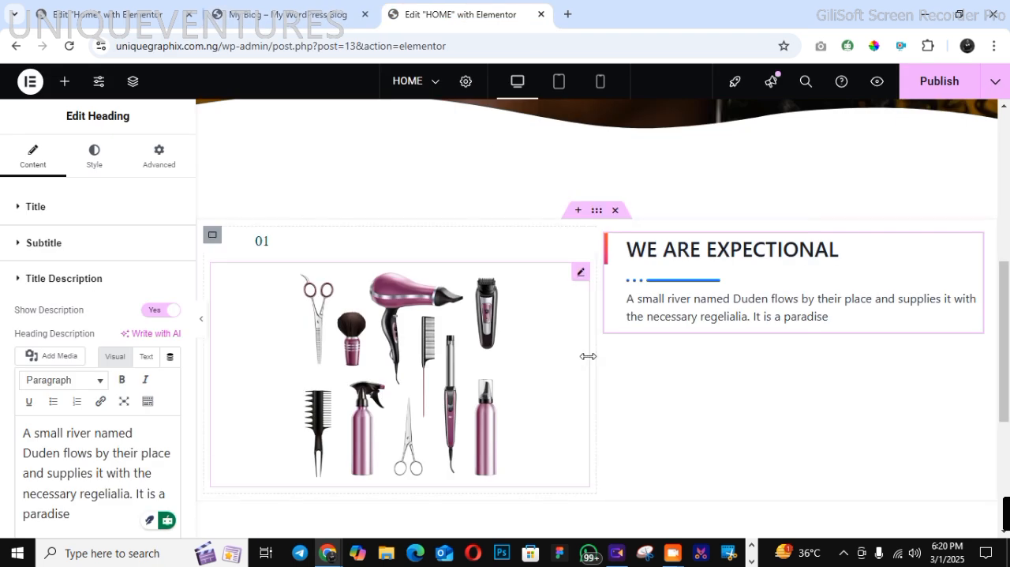
Replace the right heading's placeholder description with the copied "AT UNIQUE SALON" paragraph
drag(26, 438, 101, 526)
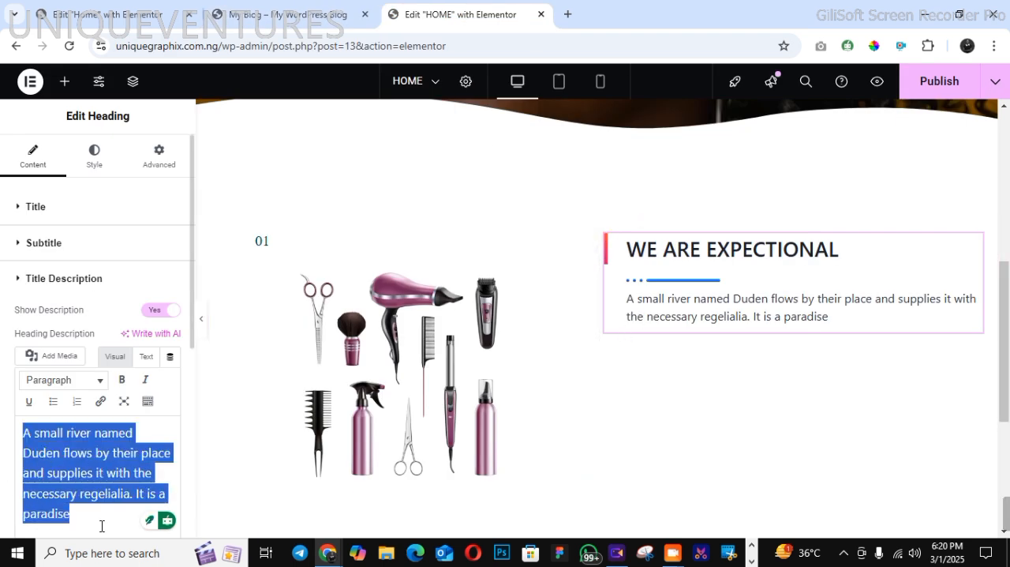
right_click(78, 496)
click(137, 213)
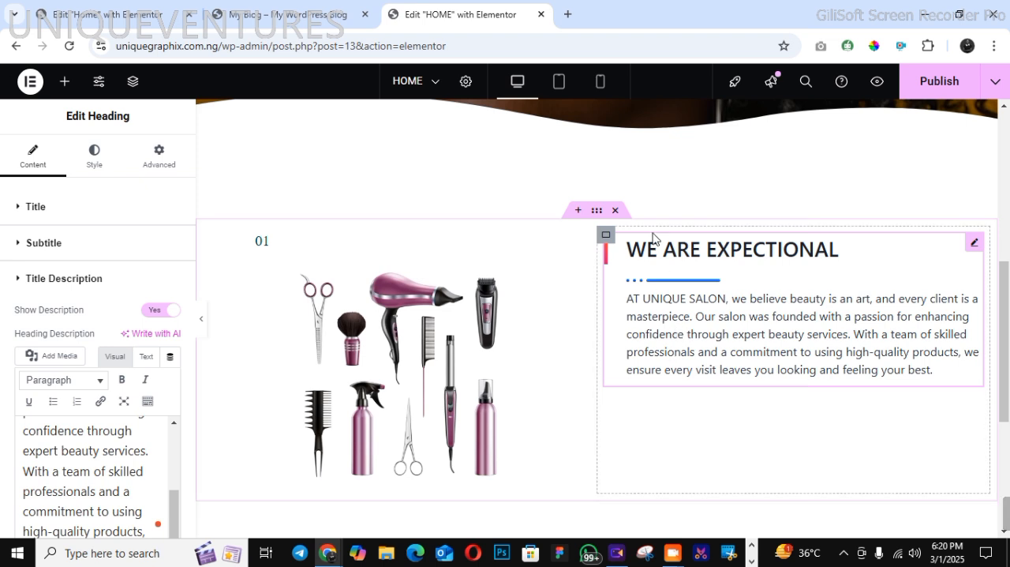
Center the contents of the right column's container with both Align Items and Justify Content
click(605, 237)
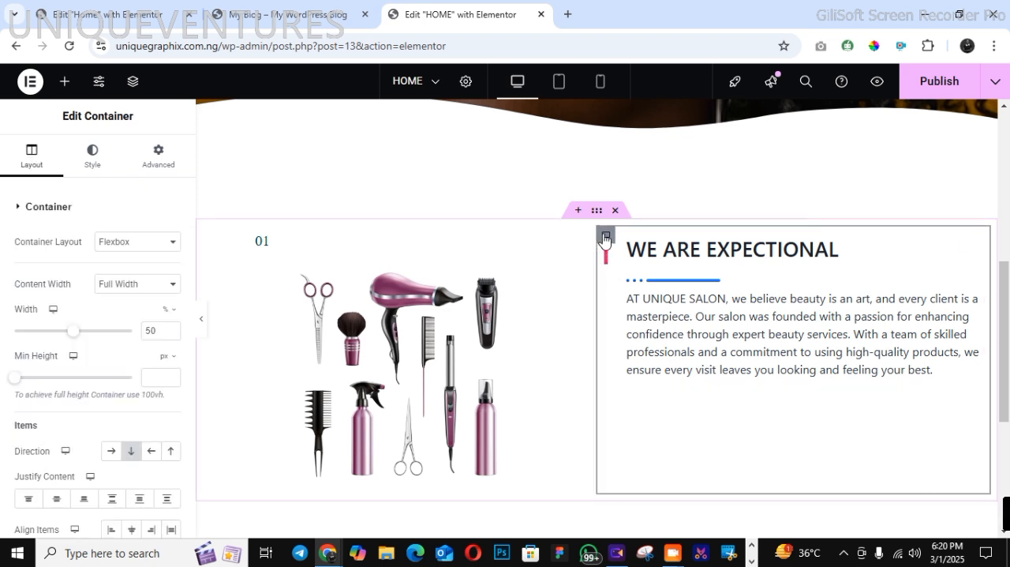
click(131, 536)
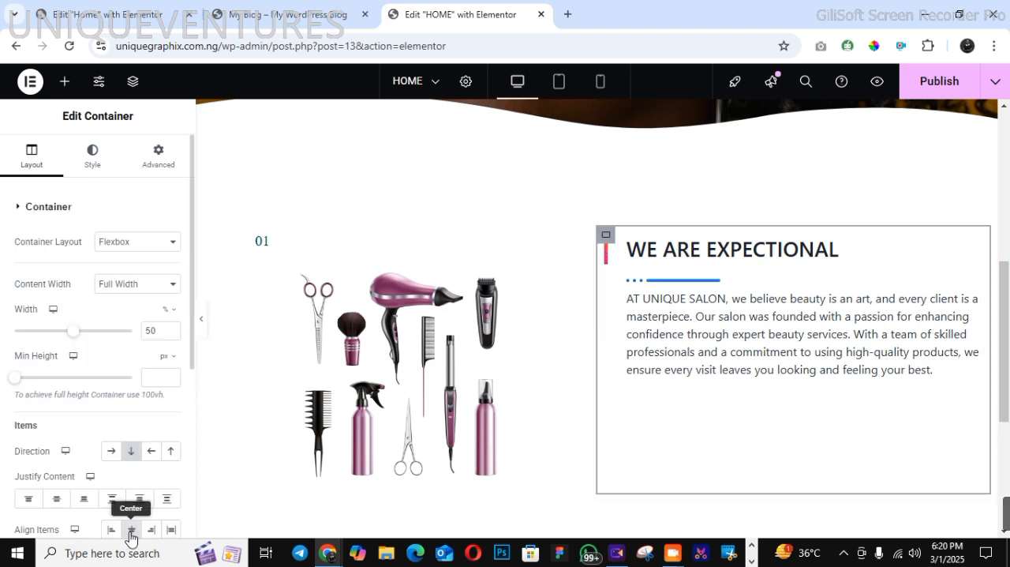
click(57, 499)
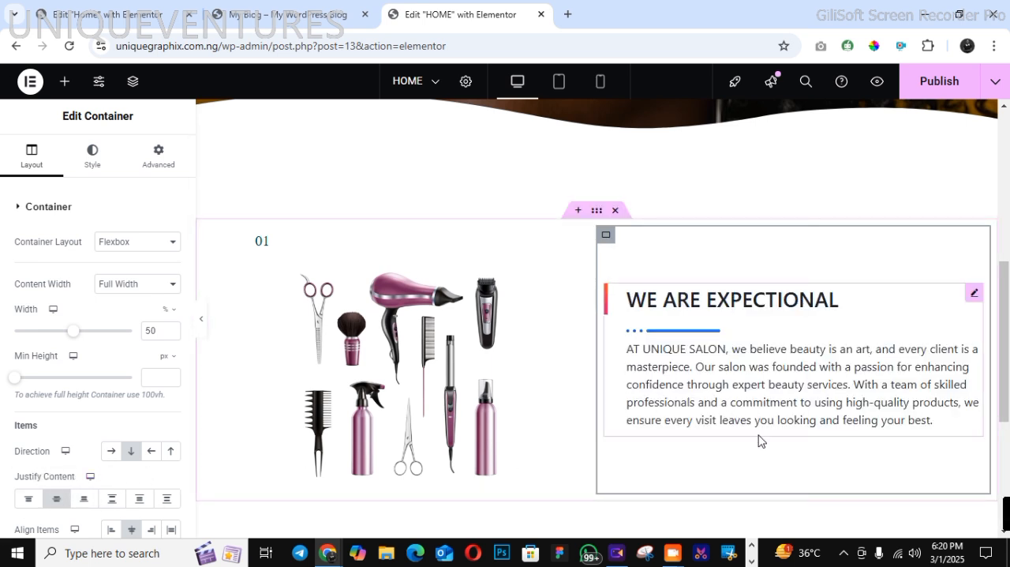
Open the title style settings of the "WE ARE EXPECTIONAL" heading
click(92, 155)
click(726, 360)
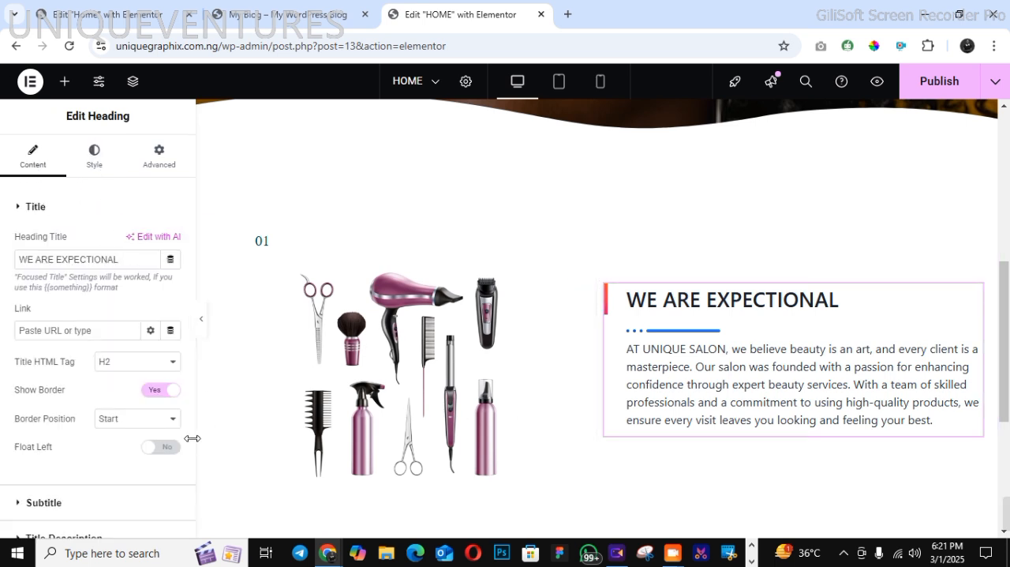
scroll(190, 432, down, 3)
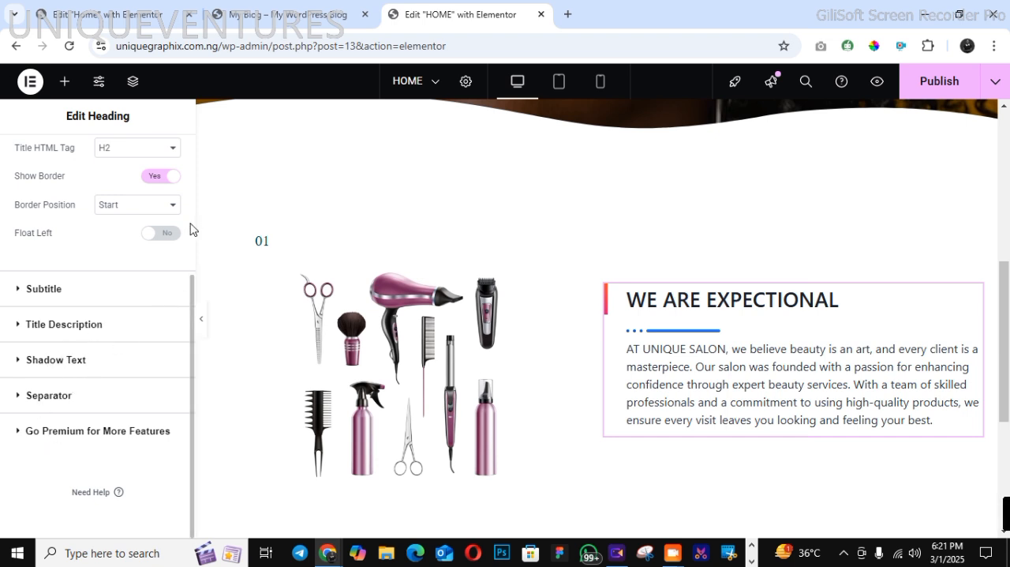
scroll(192, 229, up, 3)
click(101, 154)
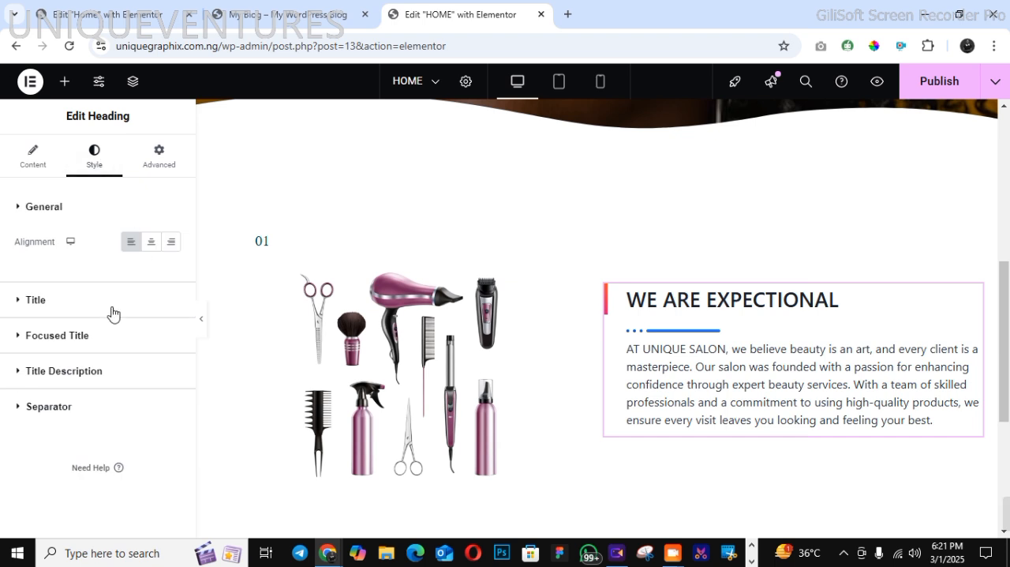
click(34, 301)
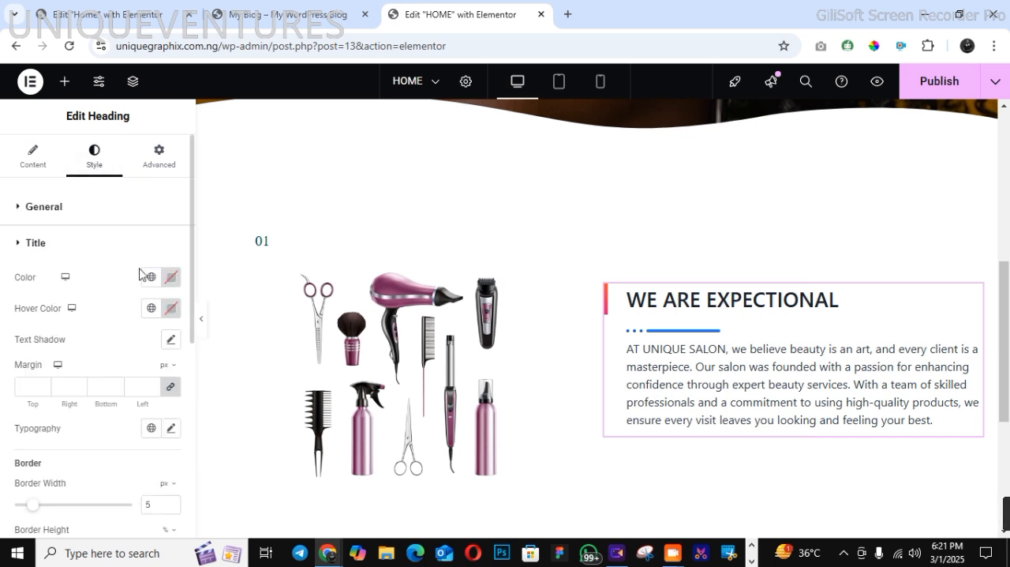
Check how the "WE ARE EXPECTIONAL" title is styled on the demo page and return to the page editor
click(315, 14)
click(542, 348)
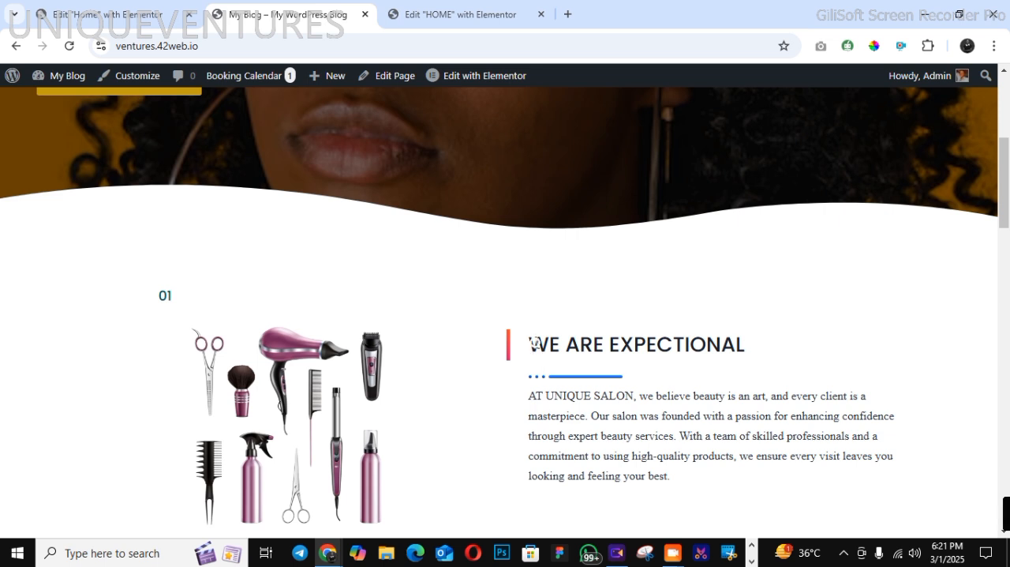
drag(534, 344, 758, 338)
click(731, 368)
click(439, 16)
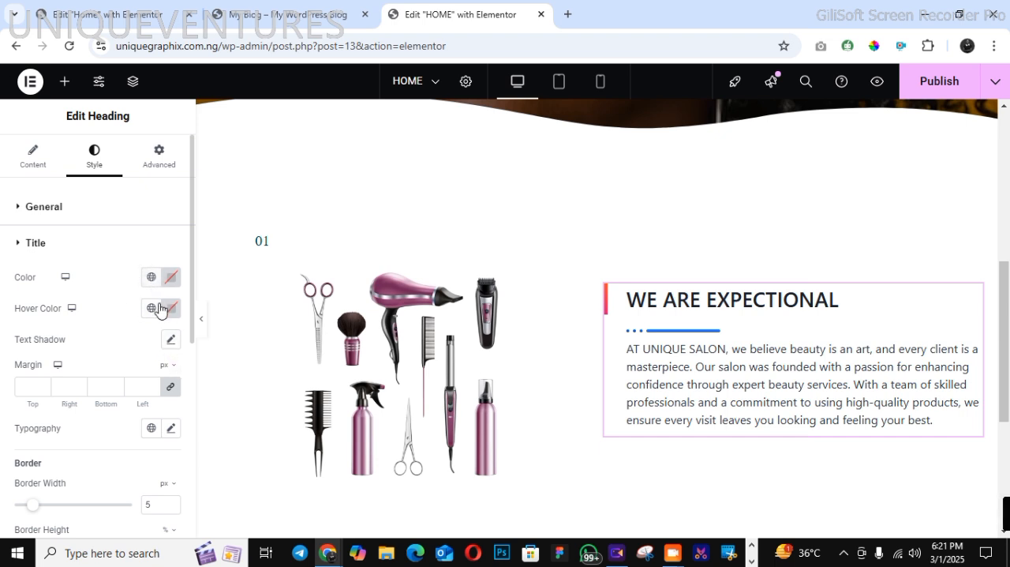
click(150, 278)
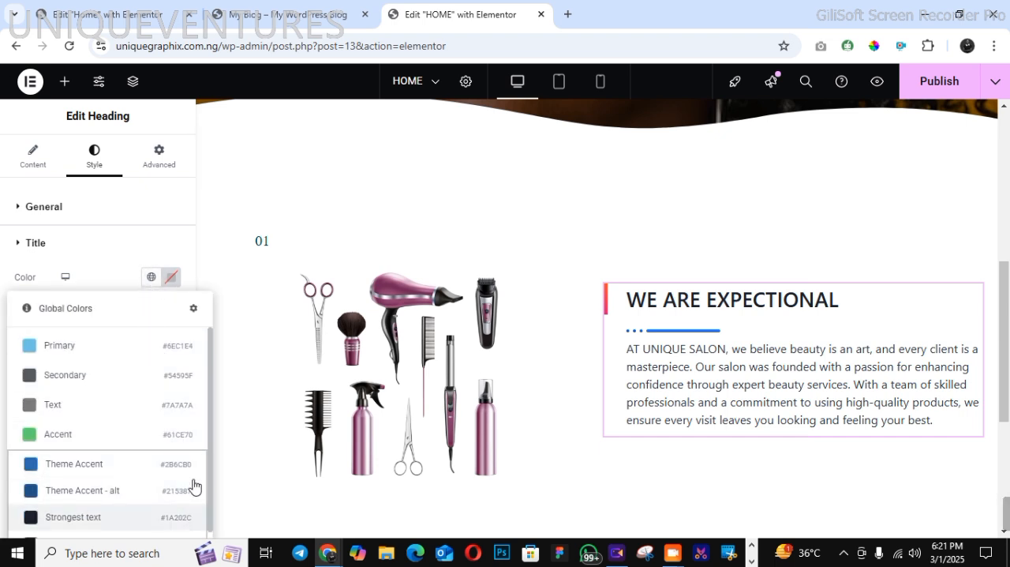
click(128, 254)
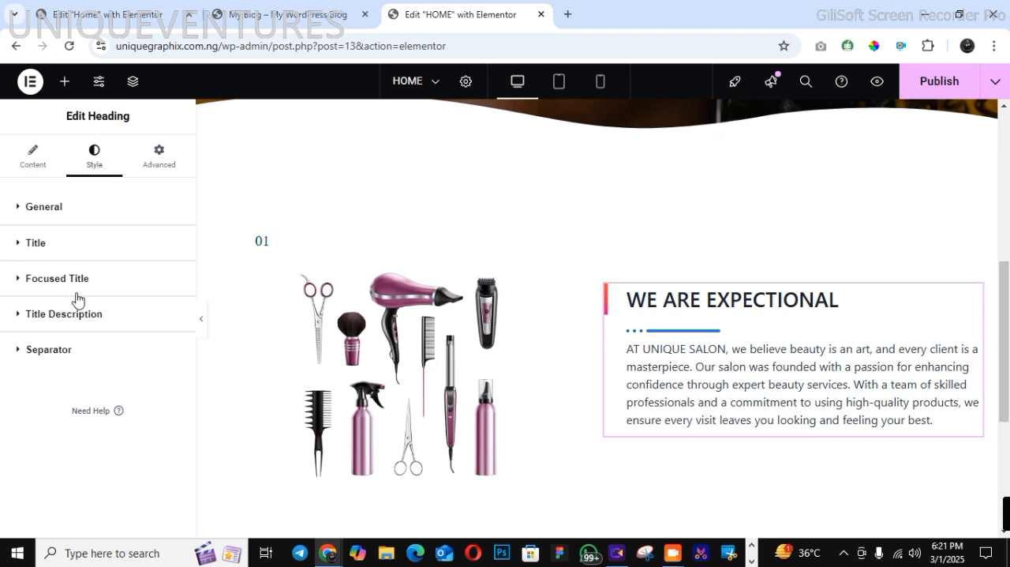
click(31, 244)
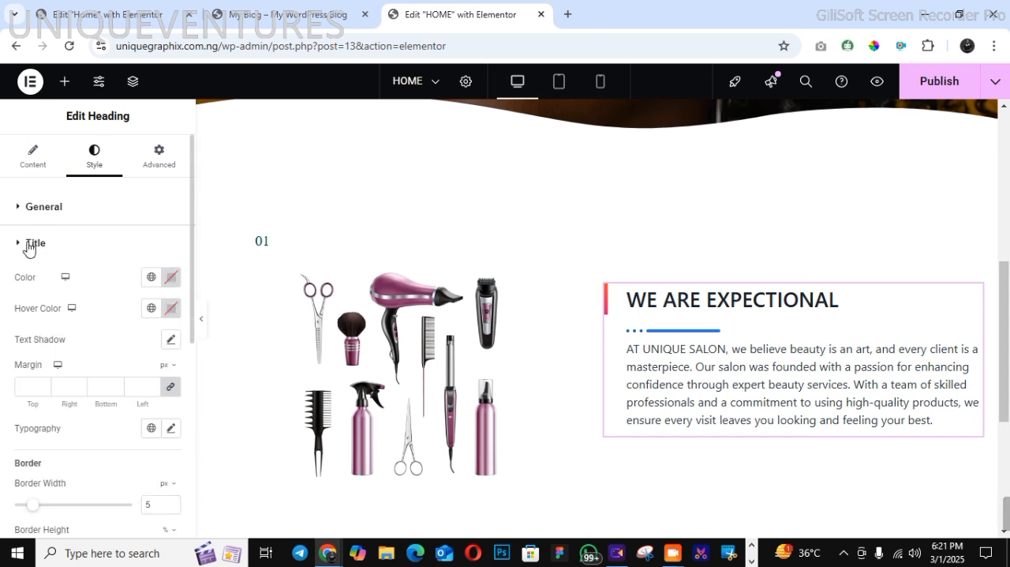
click(150, 277)
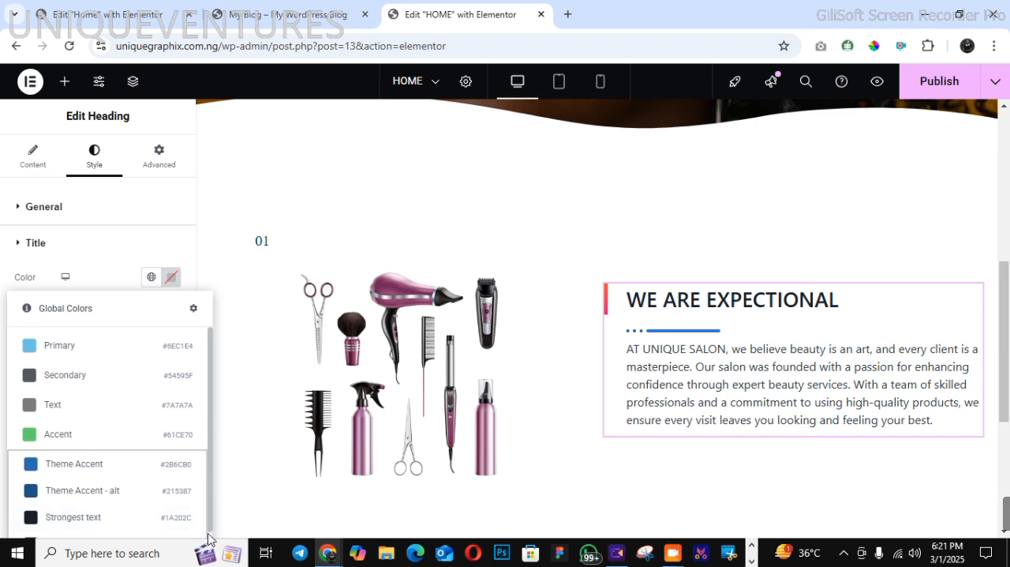
scroll(209, 535, down, 2)
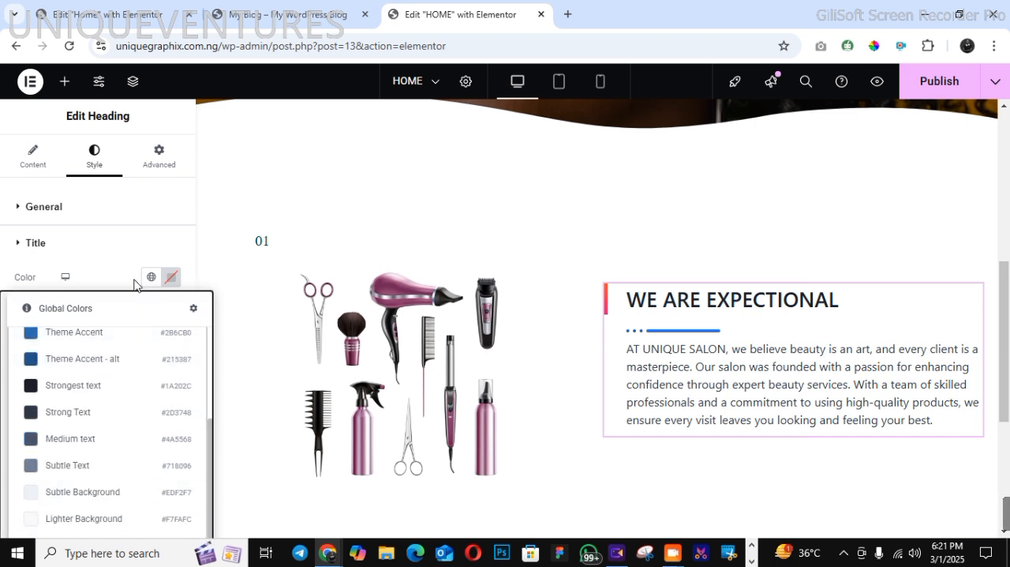
drag(134, 285, 124, 341)
click(157, 292)
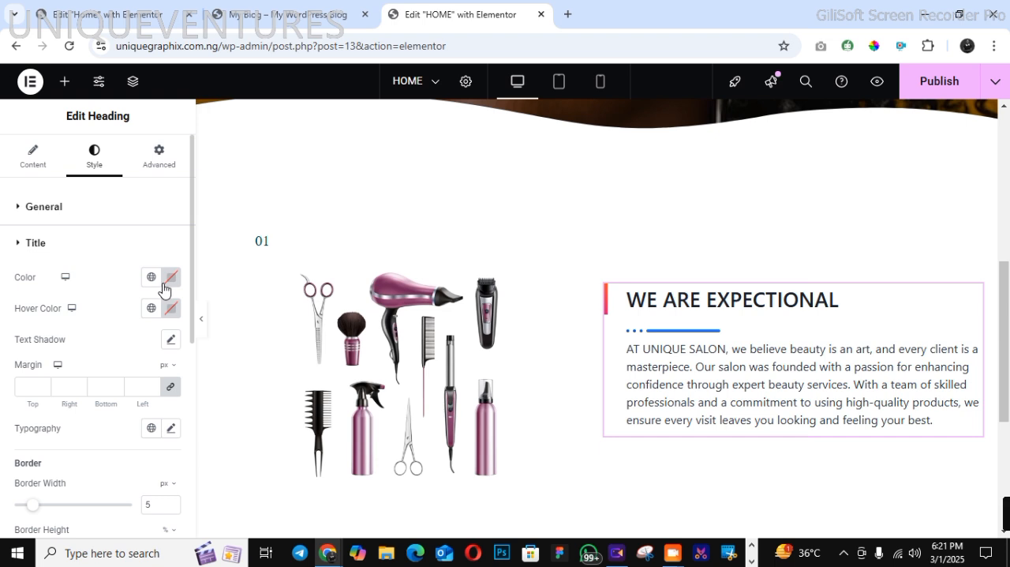
click(151, 276)
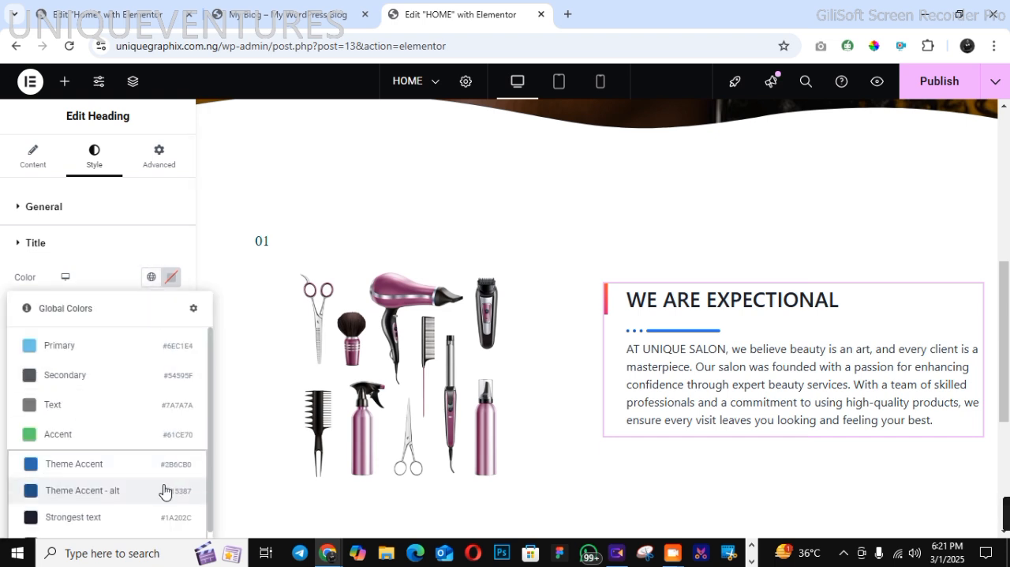
click(120, 276)
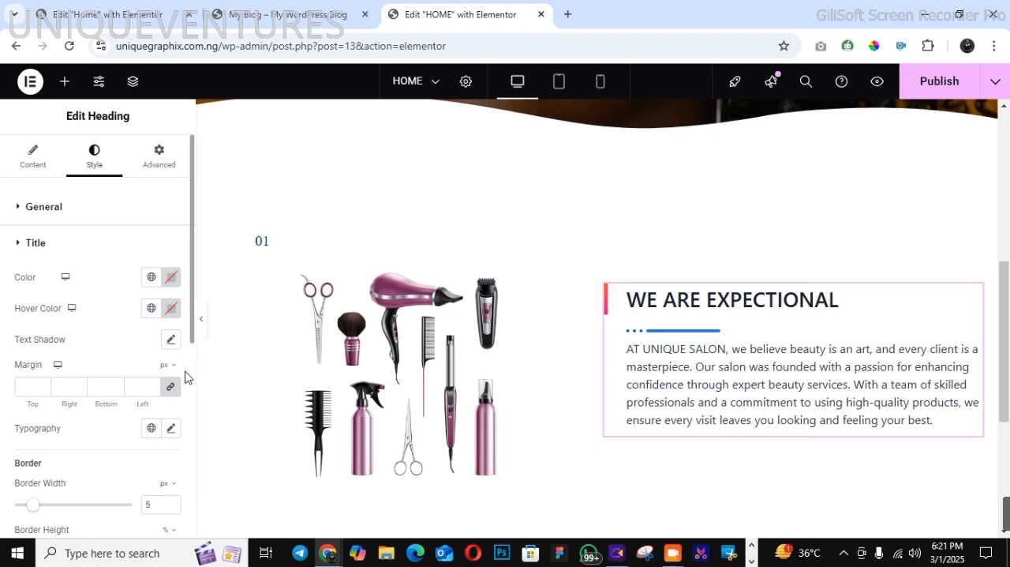
scroll(191, 404, down, 5)
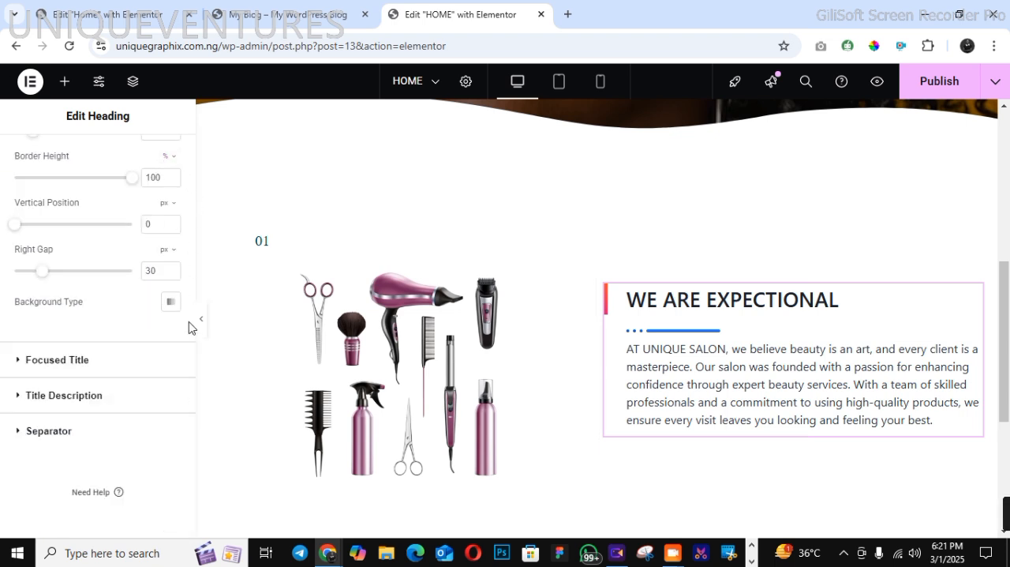
scroll(189, 331, up, 5)
click(171, 276)
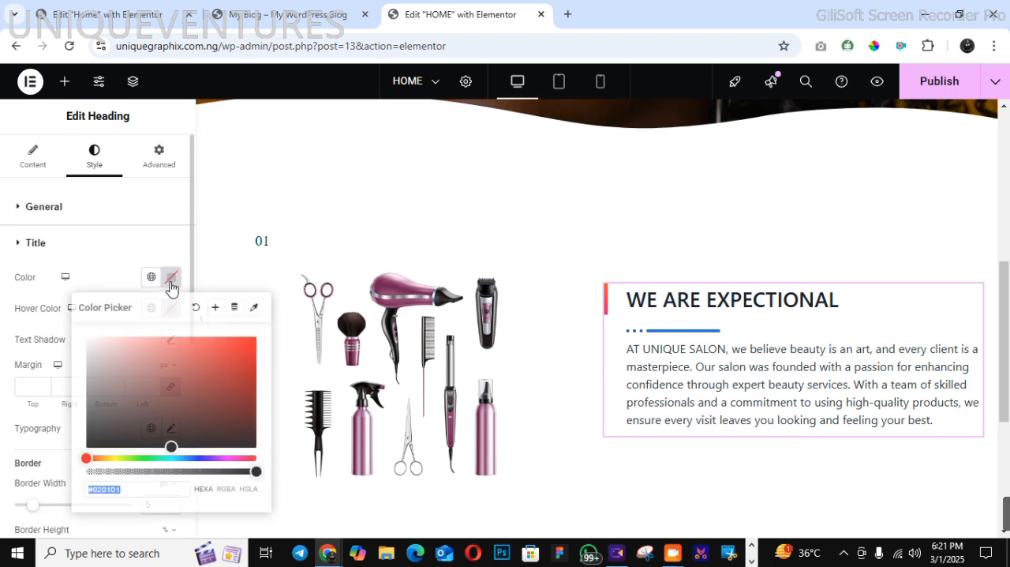
click(152, 276)
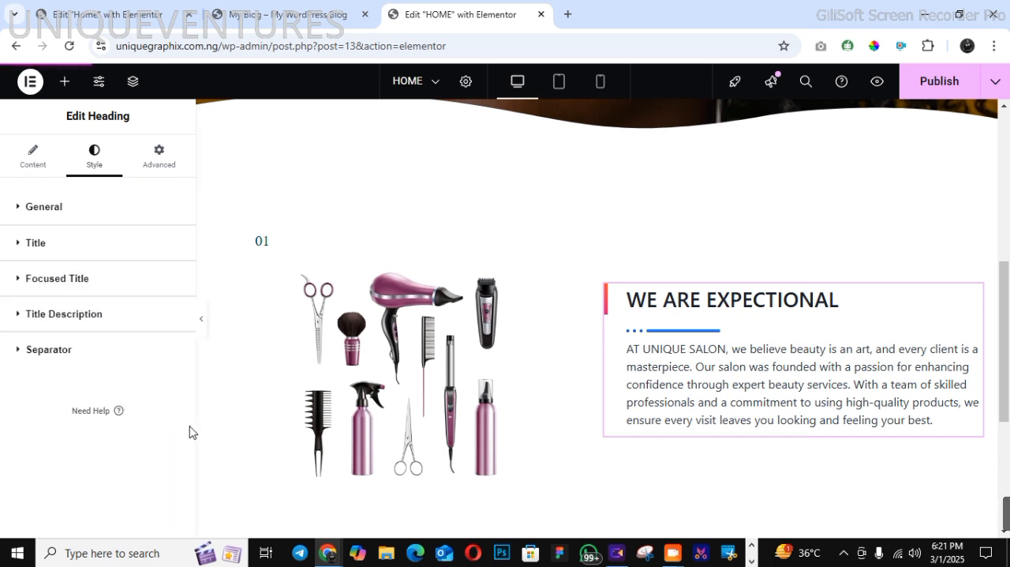
click(36, 251)
click(37, 251)
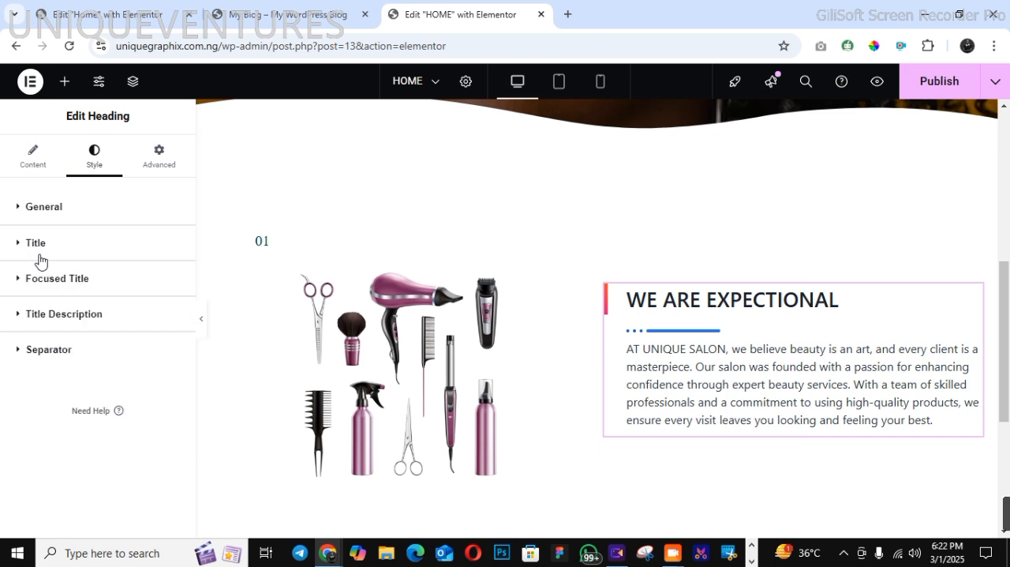
click(38, 249)
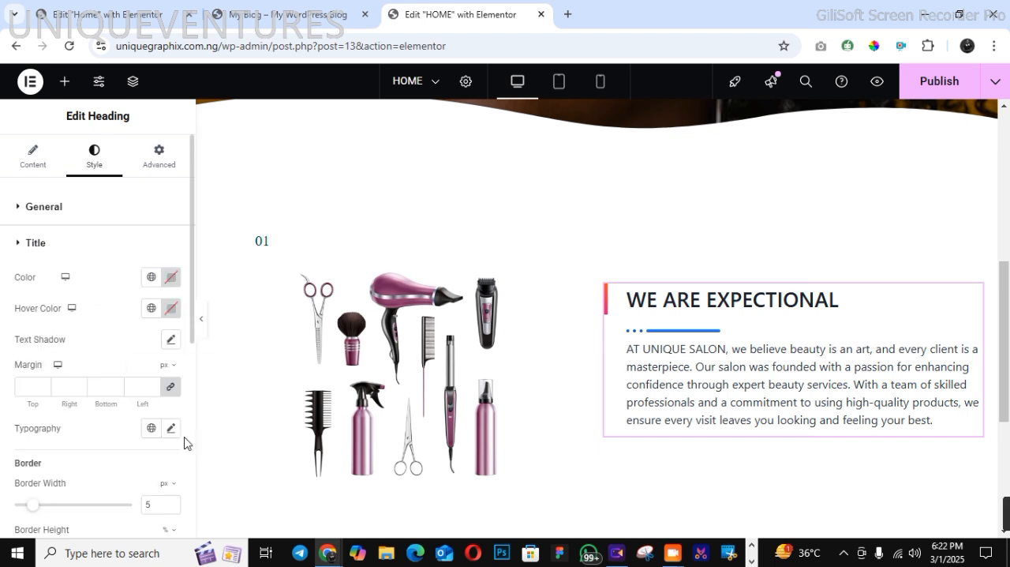
scroll(184, 442, down, 5)
scroll(185, 444, up, 3)
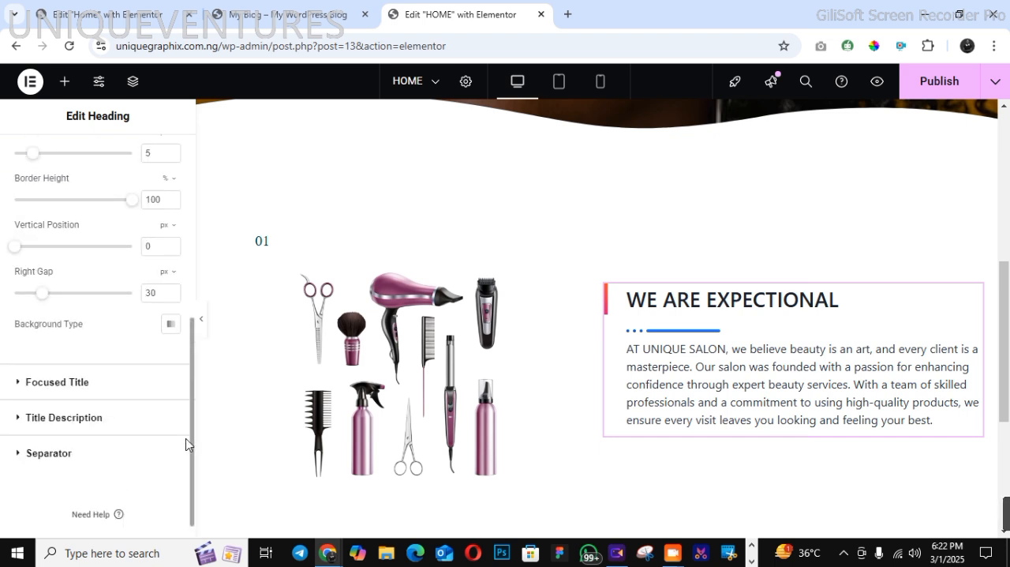
scroll(185, 444, up, 4)
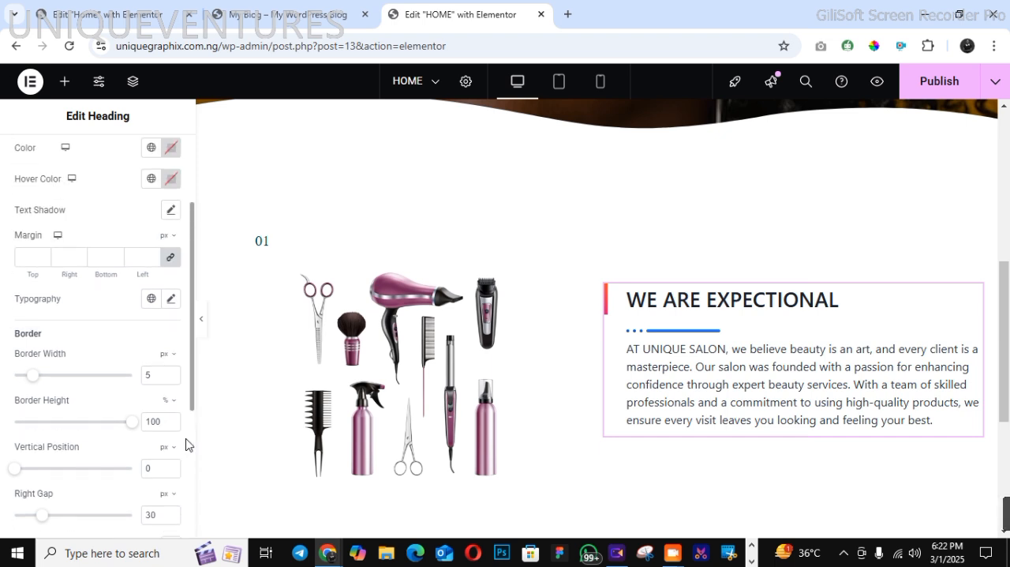
Give the "WE ARE EXPECTIONAL" title the dark teal global color and a sans-serif global typography preset
click(152, 150)
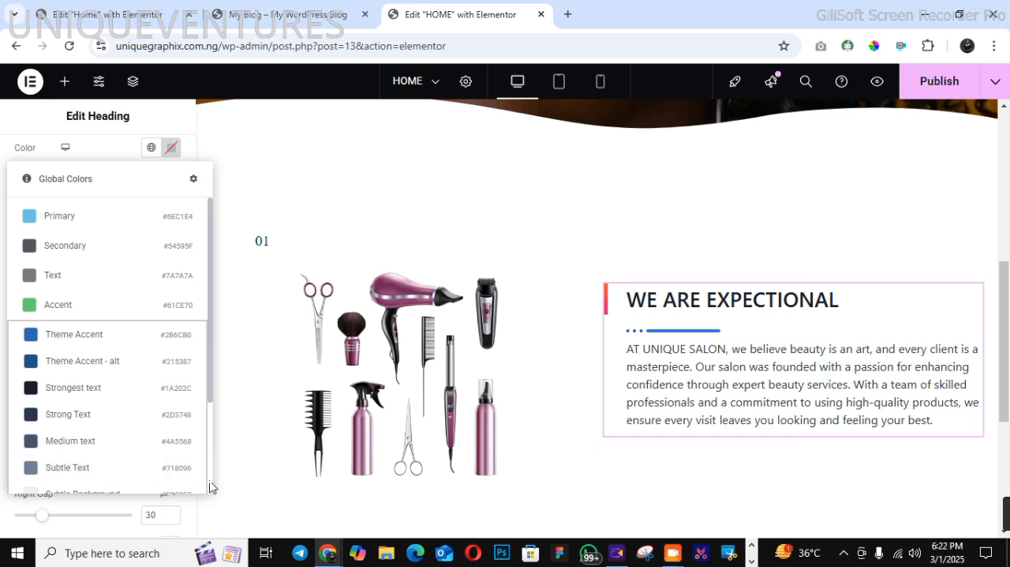
scroll(158, 478, down, 3)
click(144, 451)
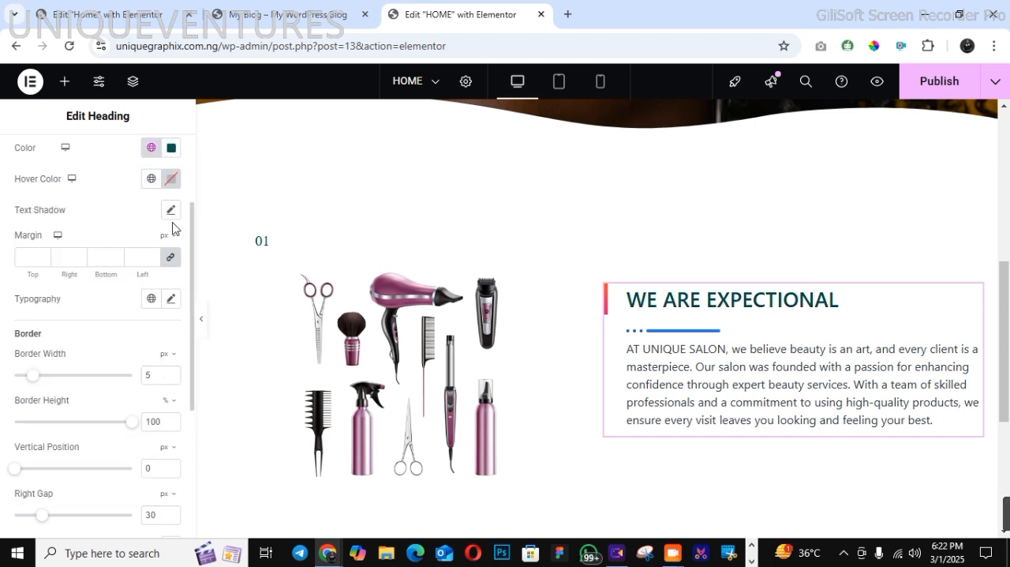
scroll(181, 205, up, 2)
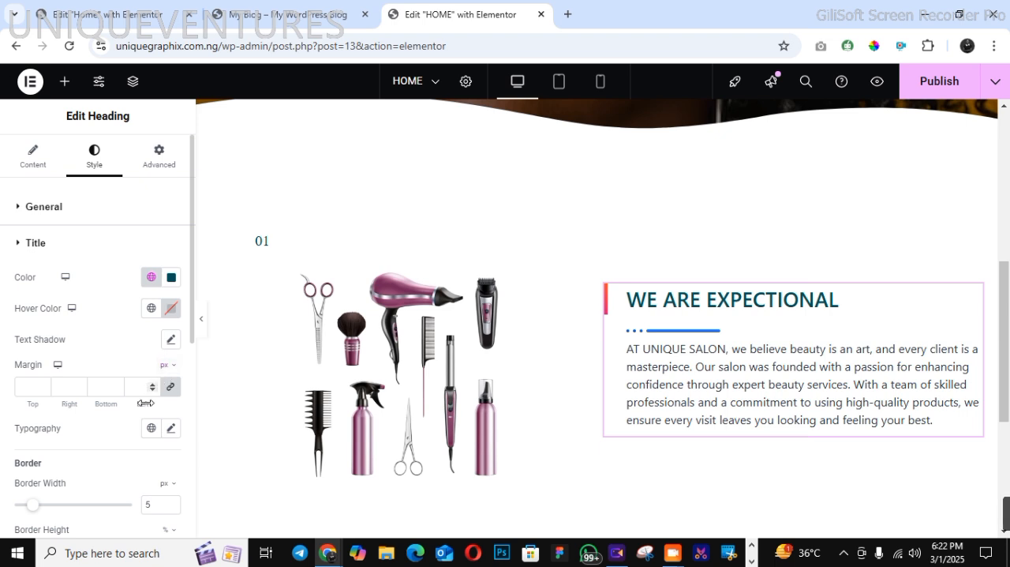
click(151, 429)
click(151, 397)
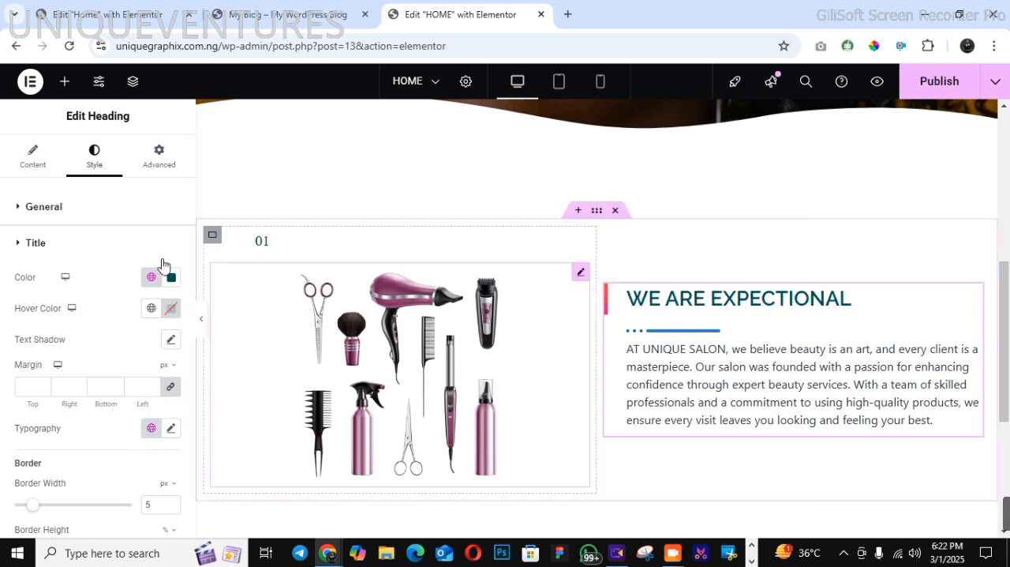
Set the heading's description text color to black and apply a serif global typography preset to it
scroll(187, 456, down, 5)
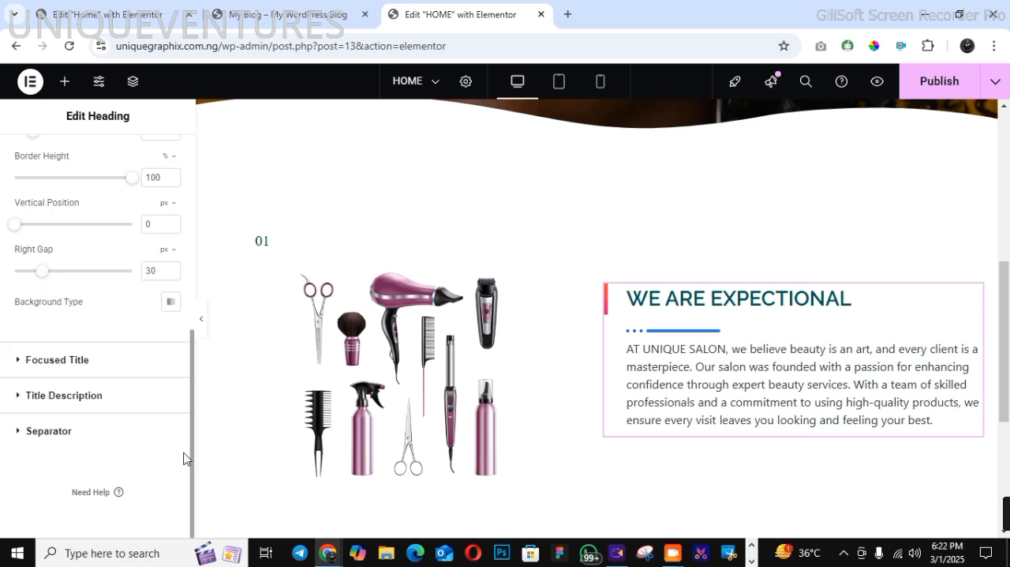
click(47, 394)
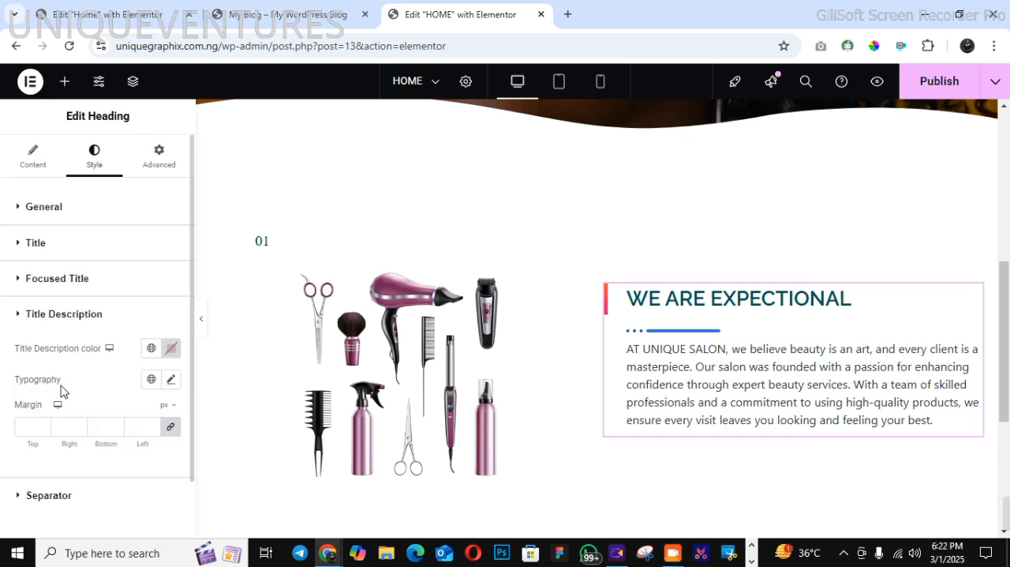
click(169, 350)
drag(106, 247, 86, 270)
click(100, 396)
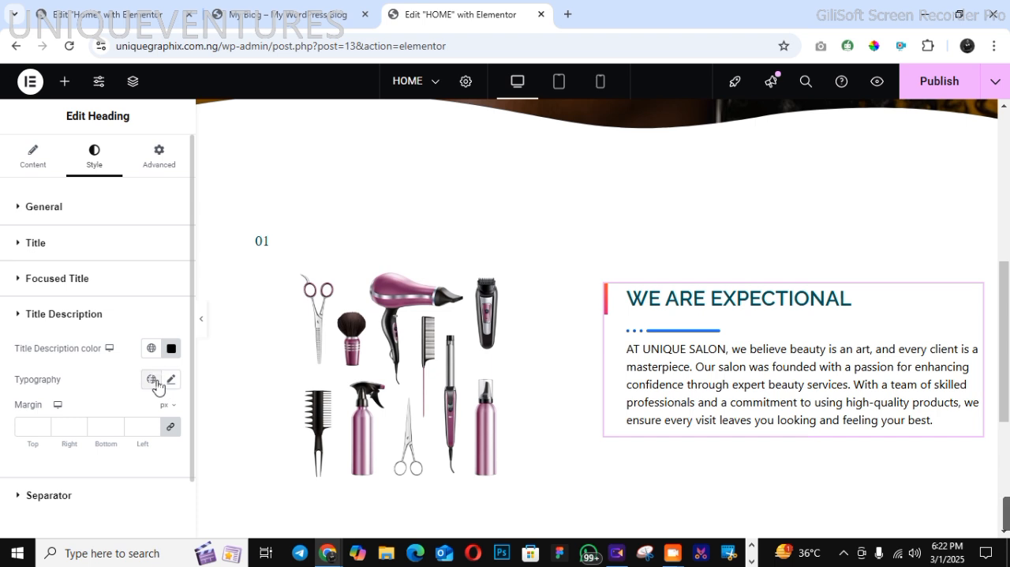
click(150, 379)
click(88, 330)
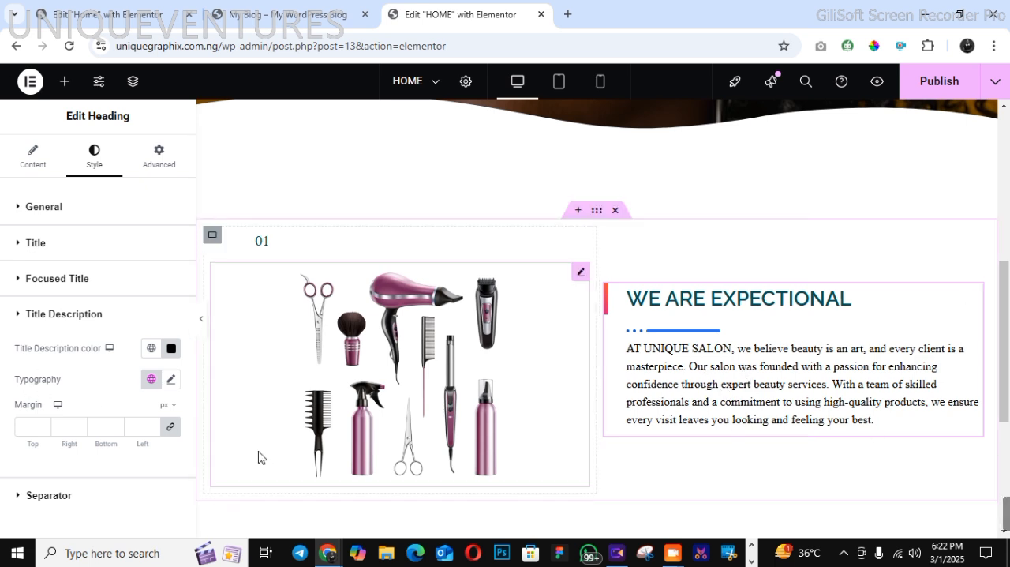
Unlink the description's margin values, set its top margin to 20 px, and publish the page
click(168, 433)
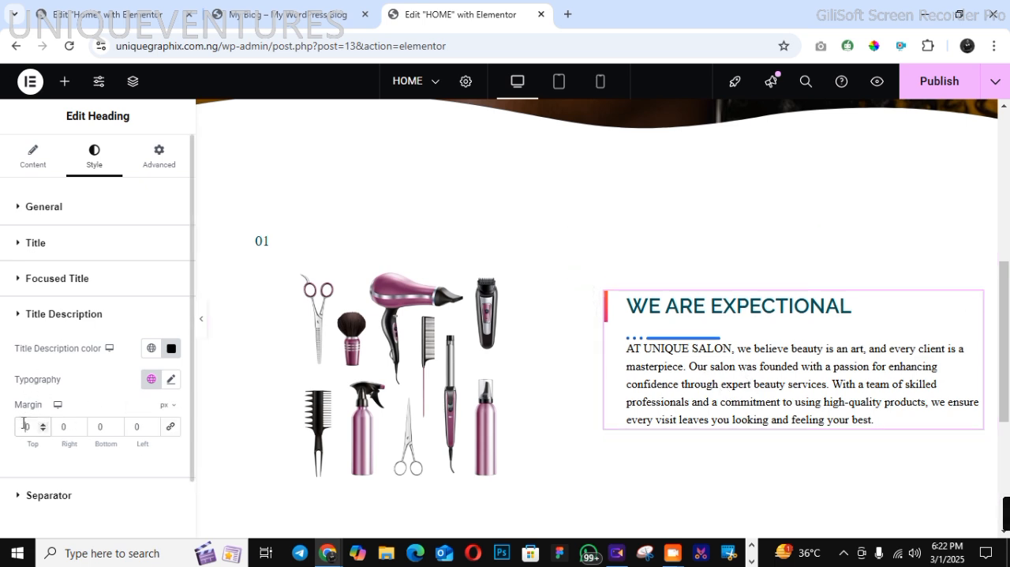
text(20)
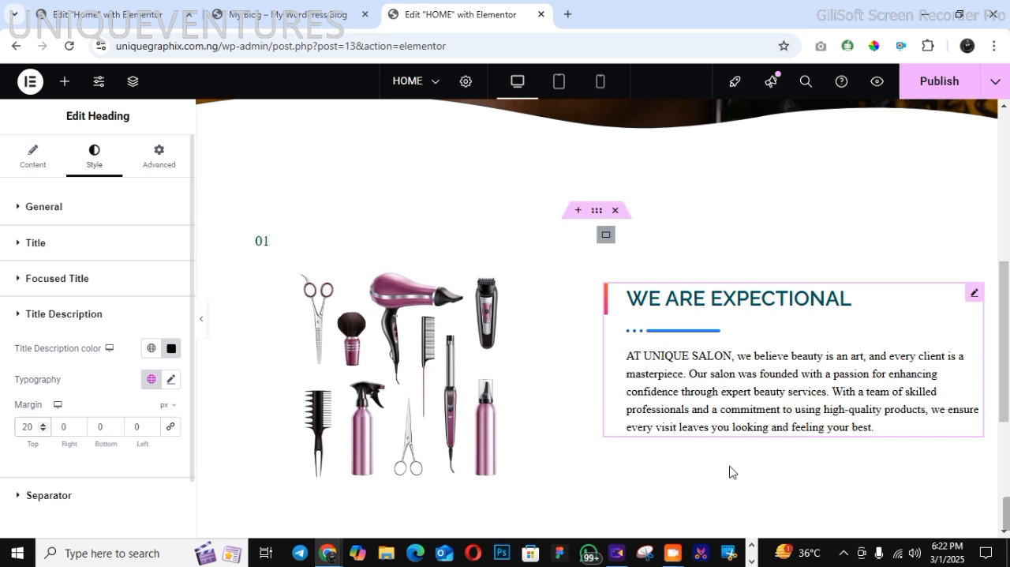
click(924, 88)
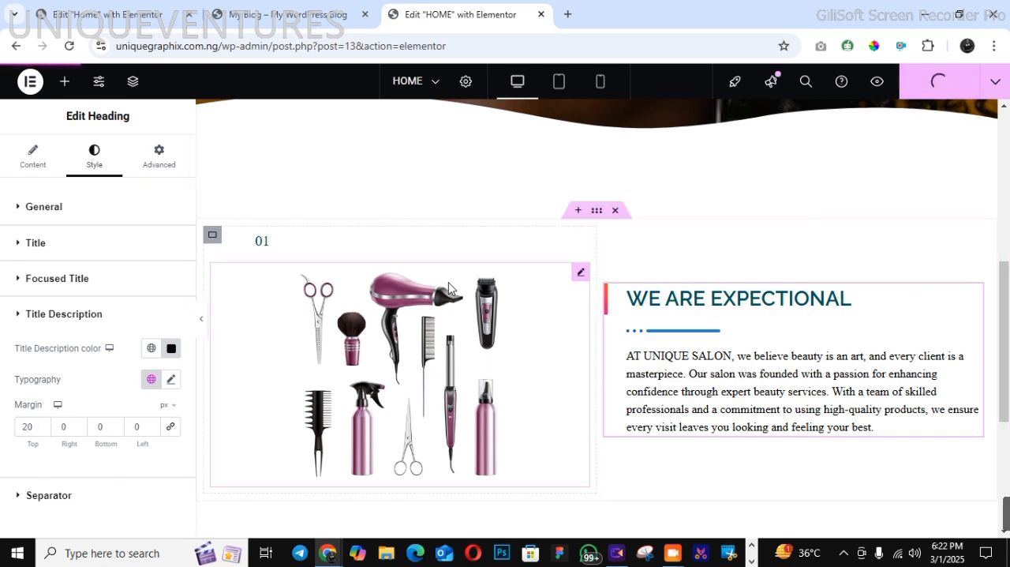
Check the about section in tablet and mobile views, set the "WE ARE EXPECTIONAL" title's mobile font size to 25 px, and publish
click(557, 86)
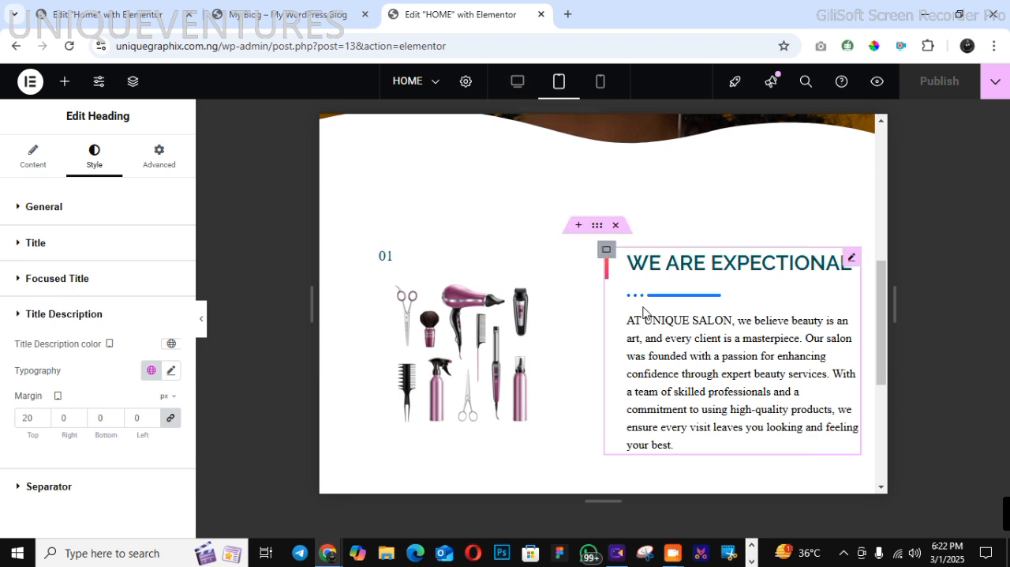
click(599, 80)
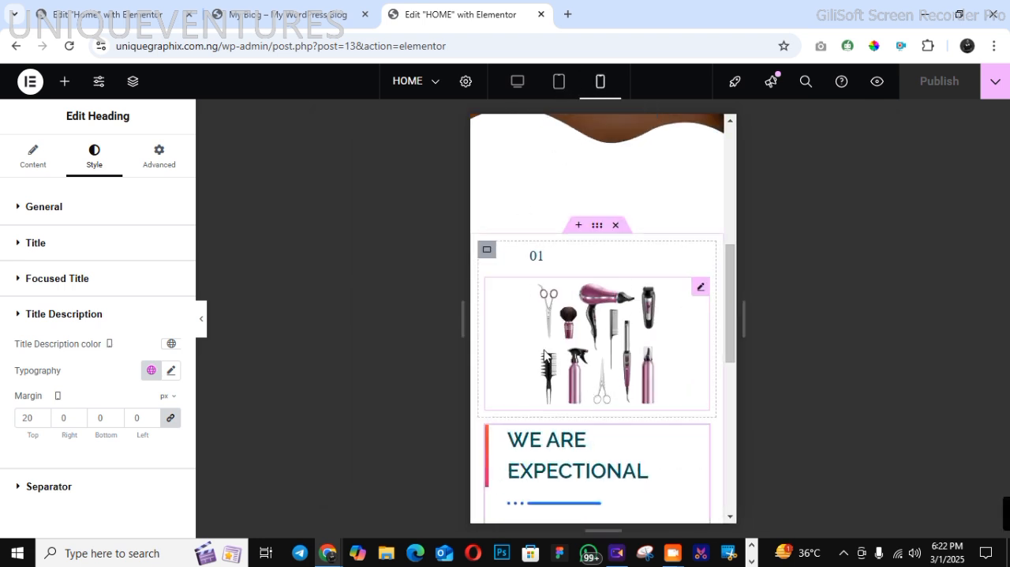
click(731, 520)
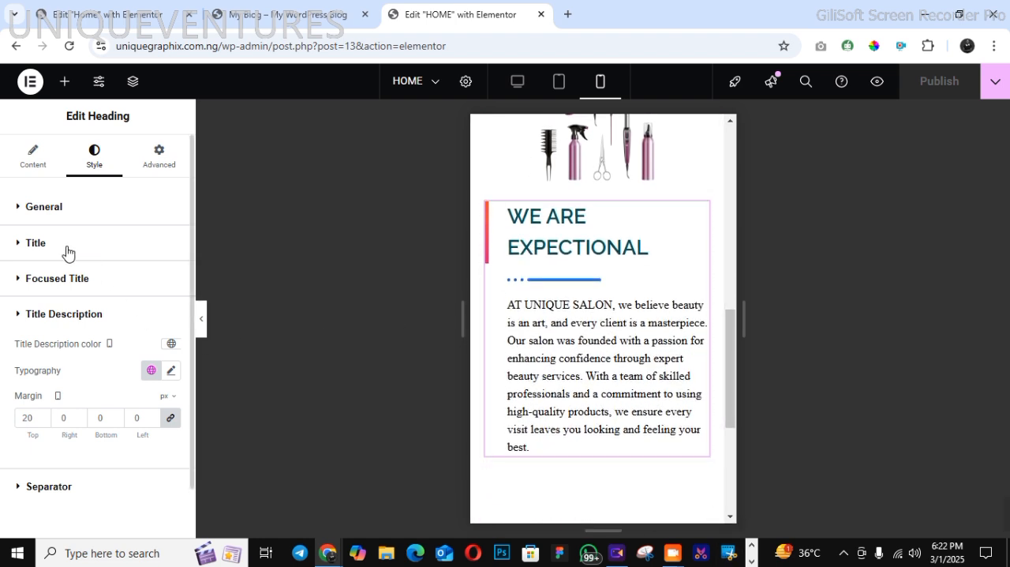
click(93, 258)
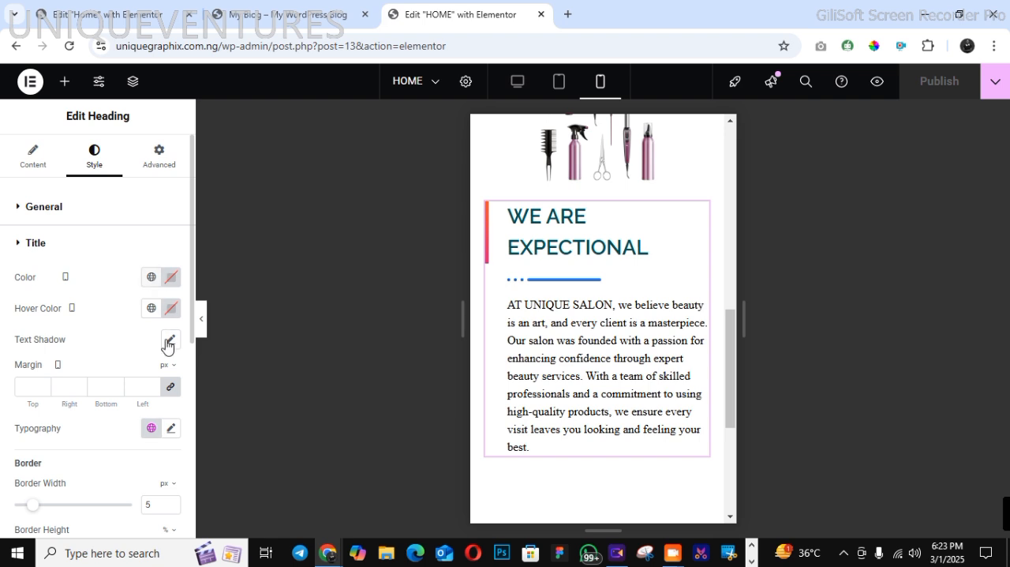
click(171, 429)
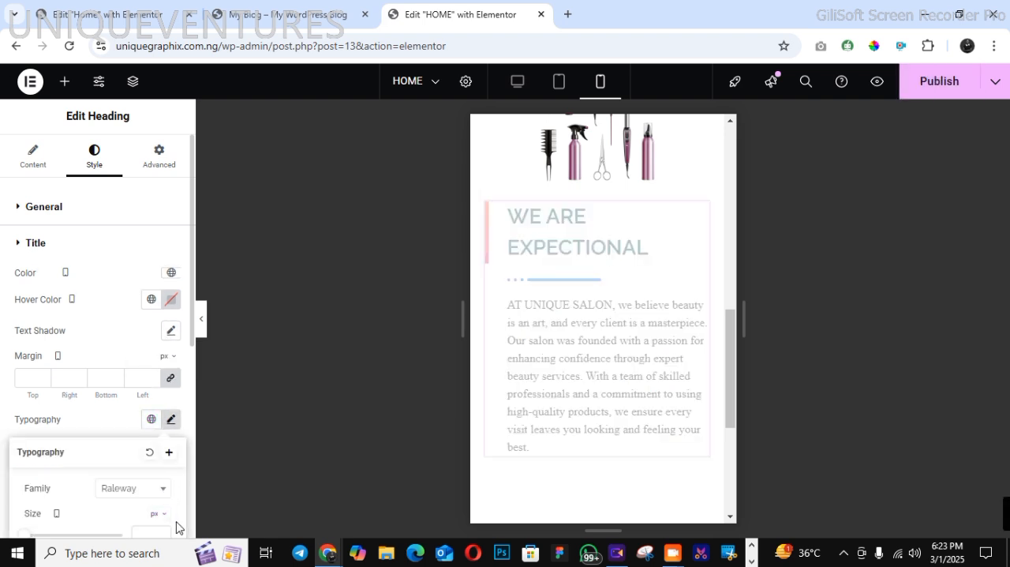
scroll(177, 521, down, 2)
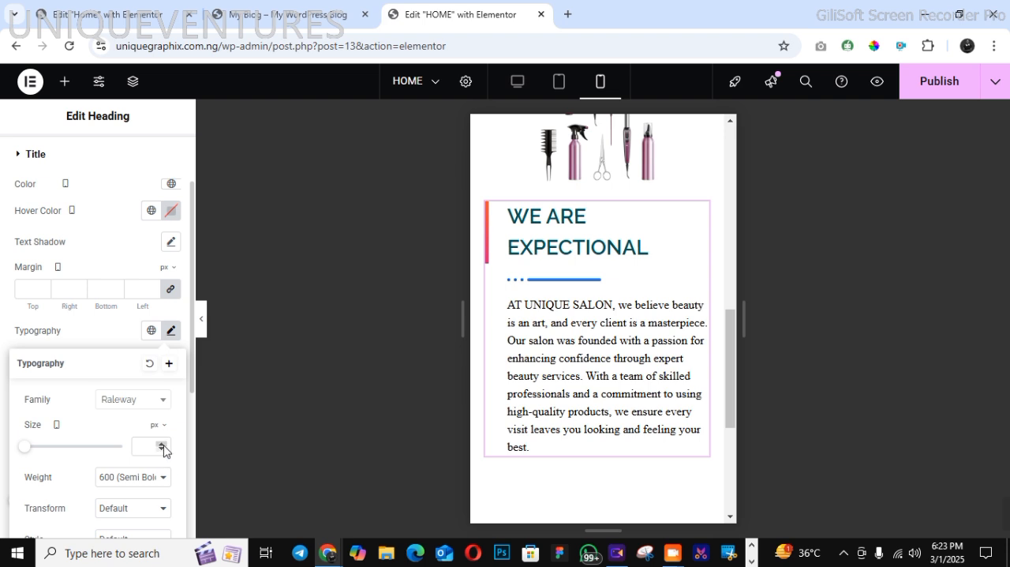
click(164, 445)
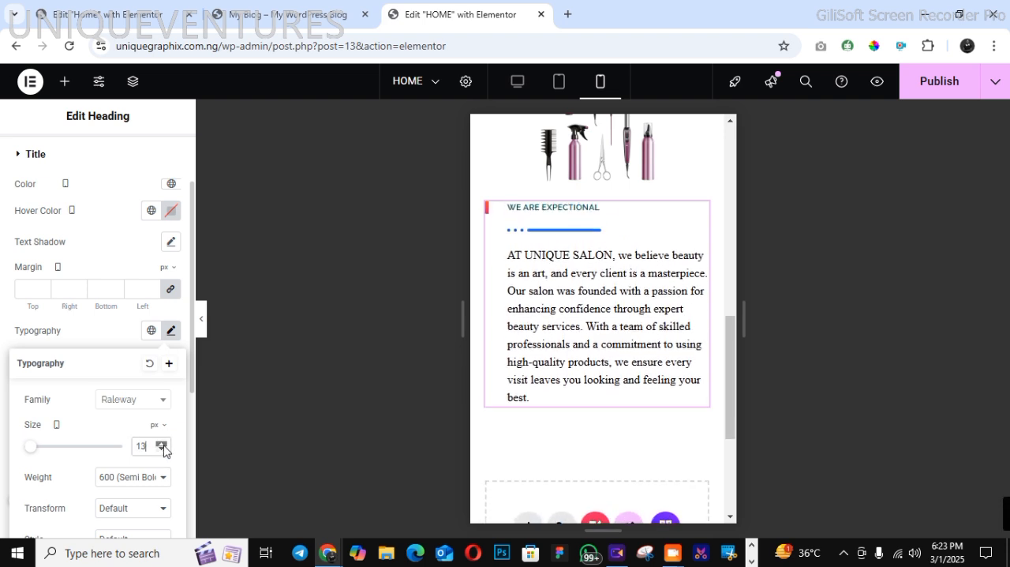
drag(163, 446, 163, 446)
click(161, 450)
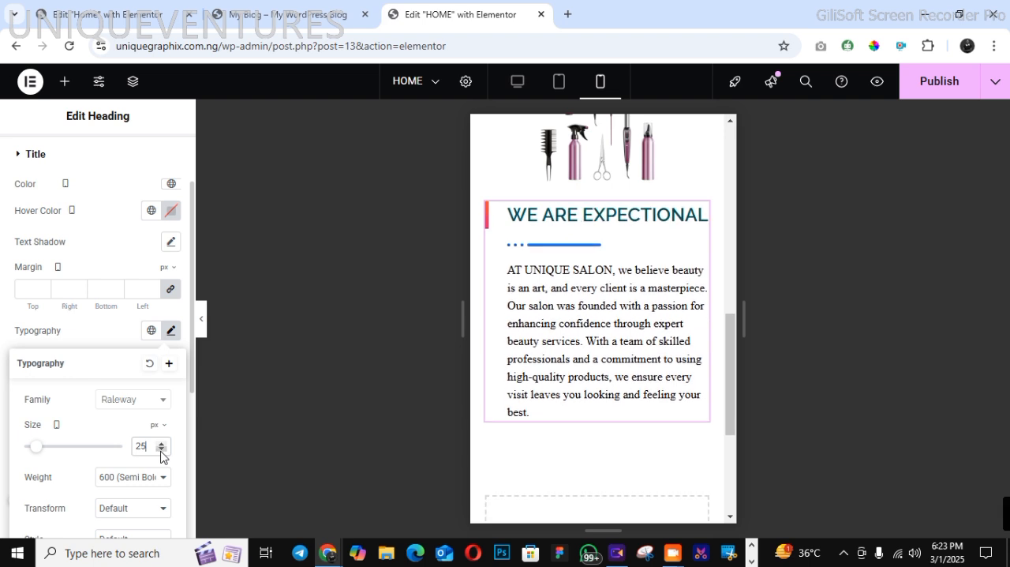
click(927, 90)
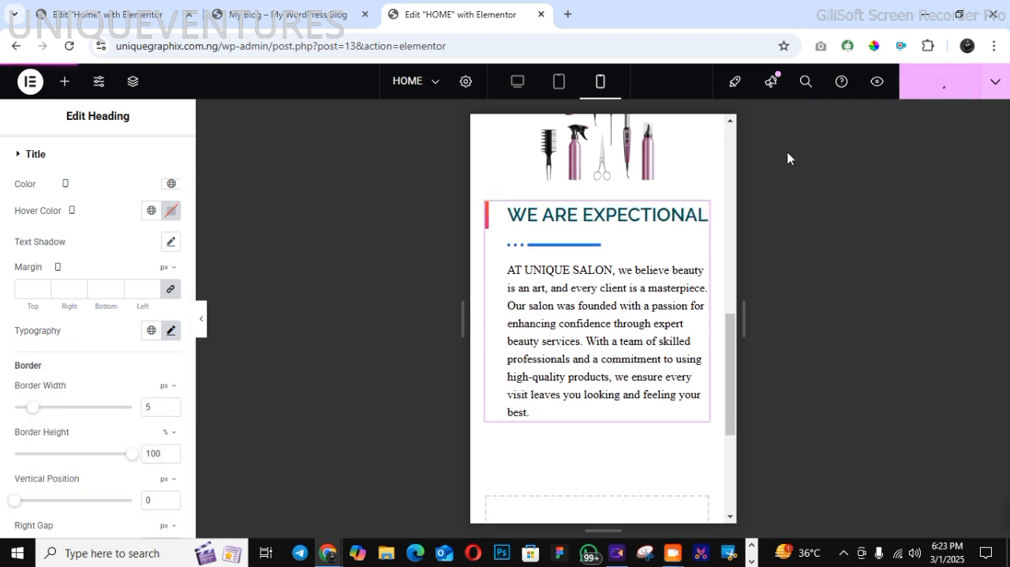
Unlink the mobile margins of the container holding the "WE ARE EXPECTIONAL" heading, set its top margin to 20 px, and publish
scroll(731, 134, up, 2)
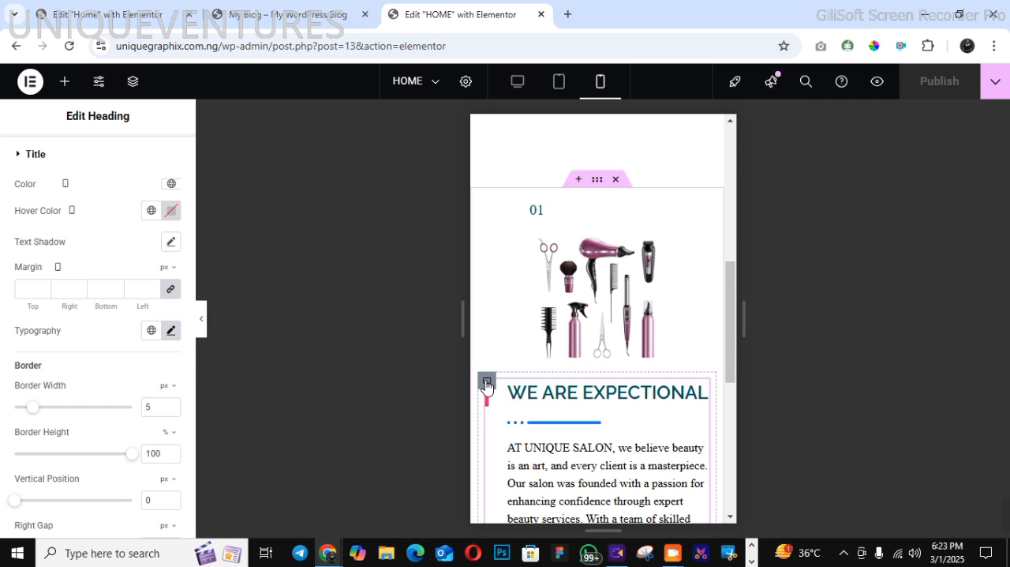
click(486, 384)
click(158, 155)
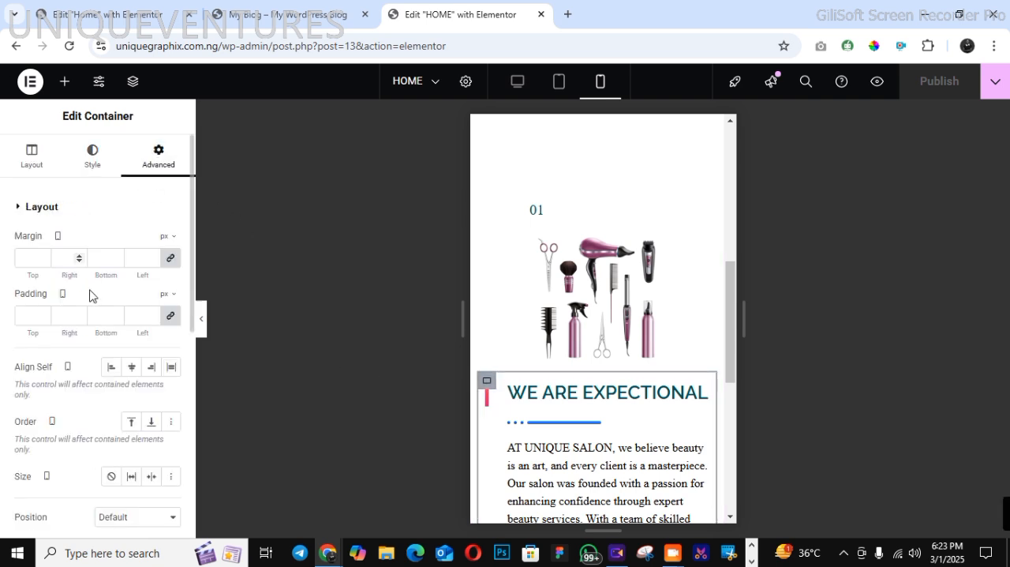
click(170, 261)
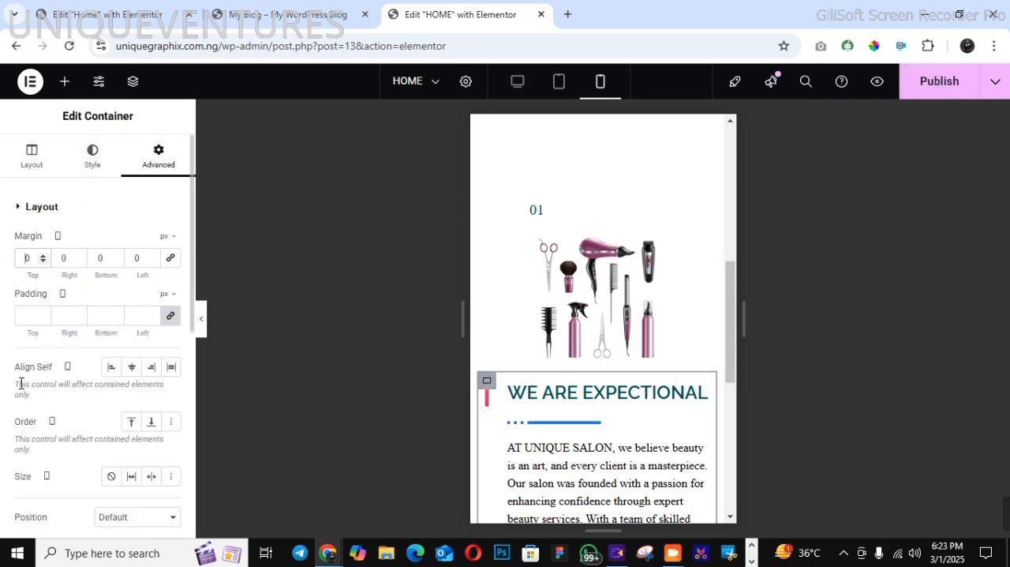
text(2)
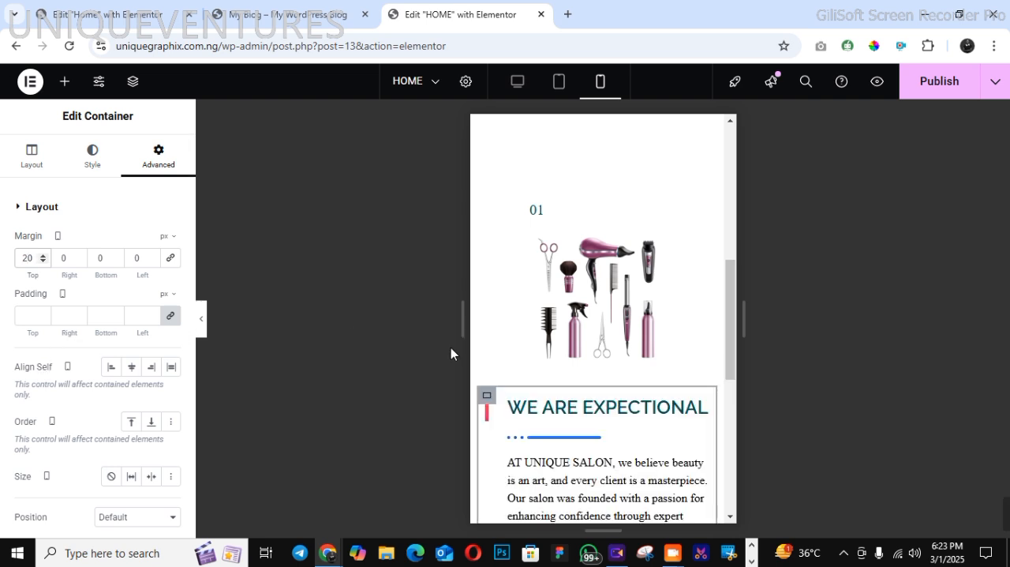
click(927, 89)
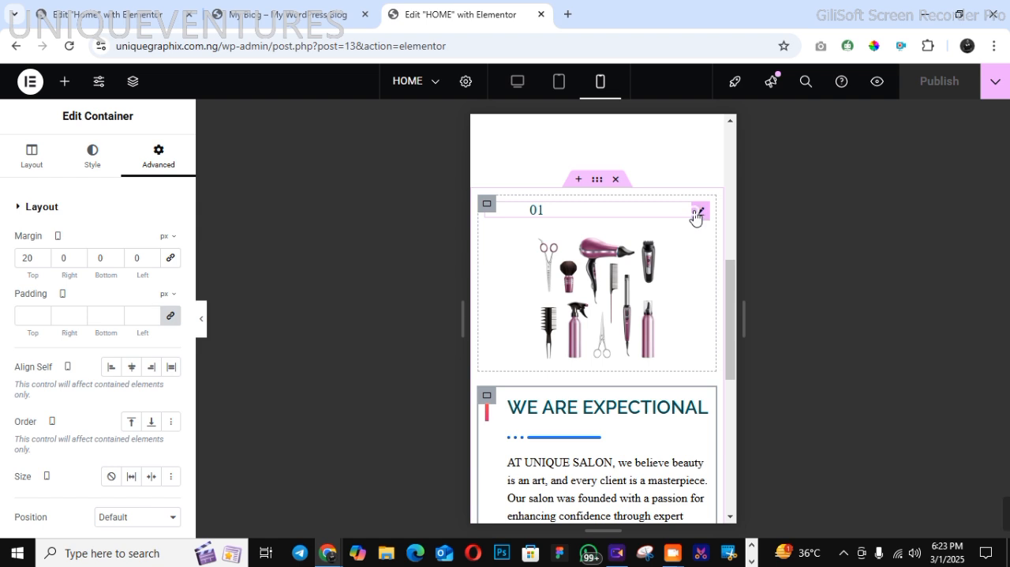
Set the "01" heading's left padding to 40 px for mobile with the other sides at 0, and publish
click(572, 205)
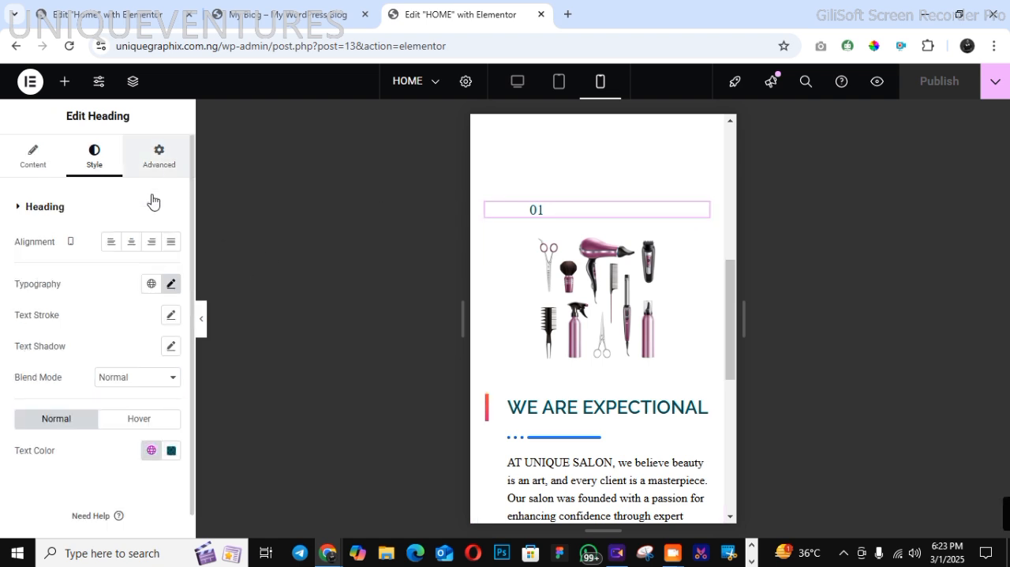
click(158, 156)
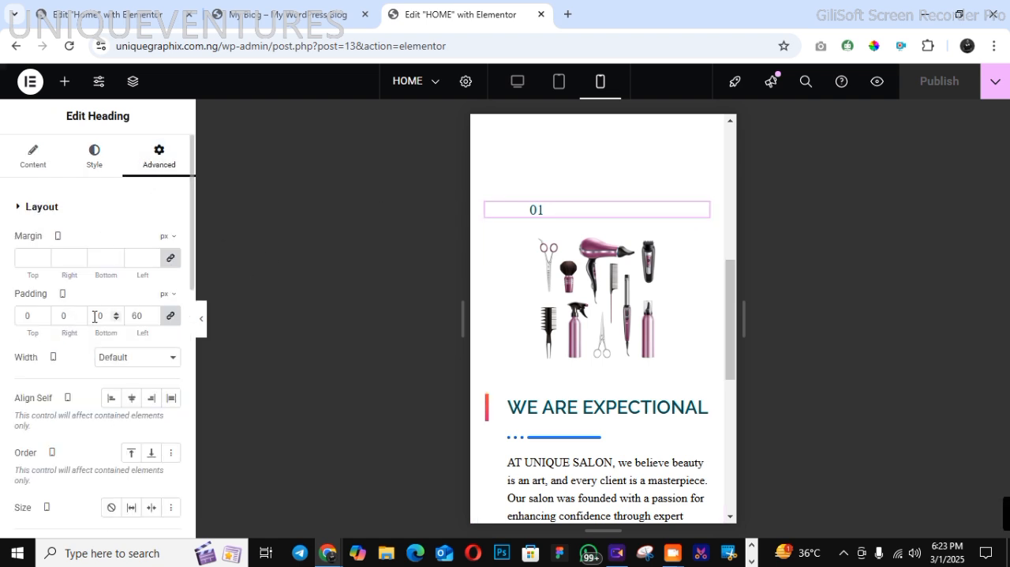
double_click(139, 315)
text(4)
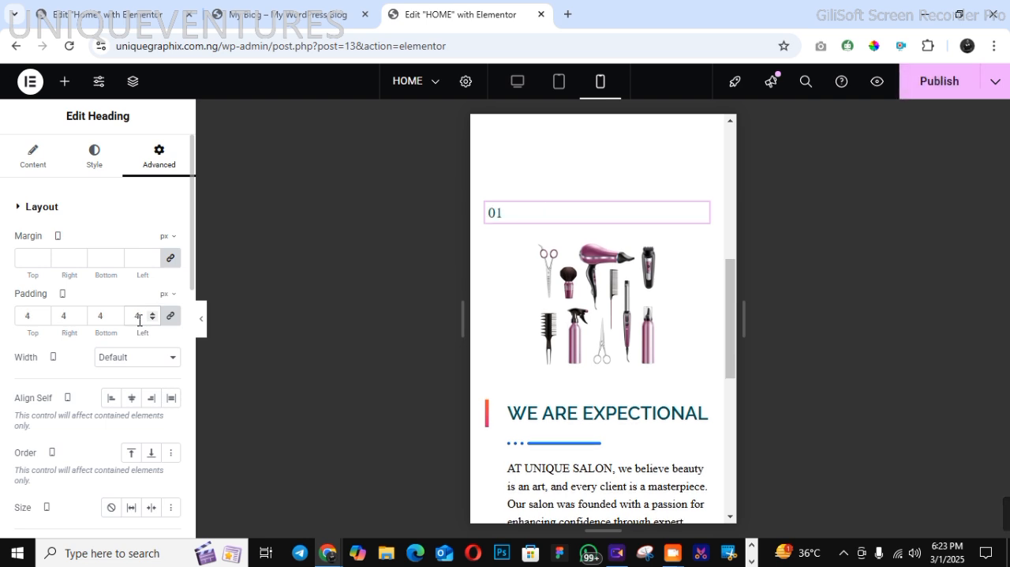
key(ctrl+z)
key(BackSpace)
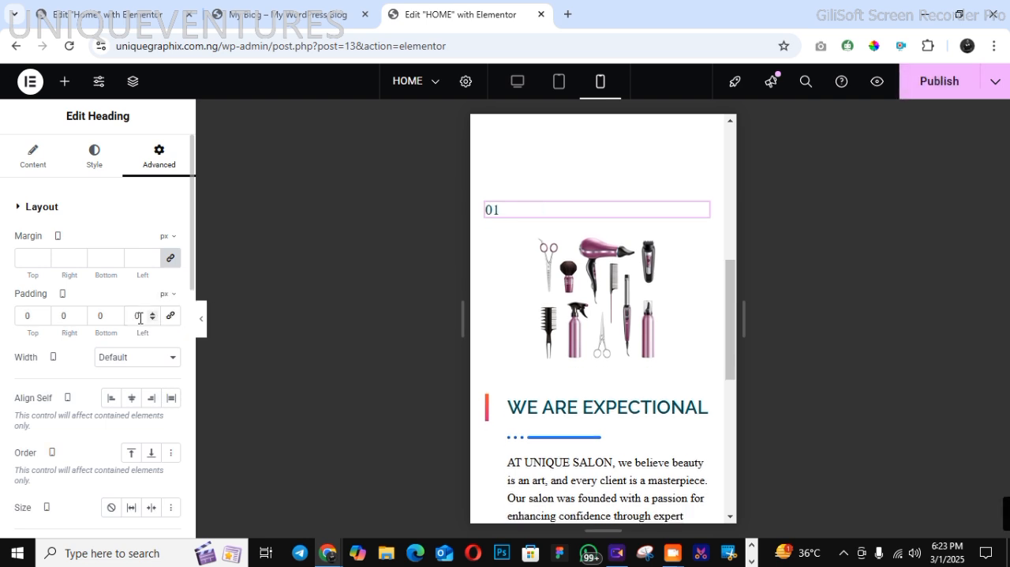
text(4)
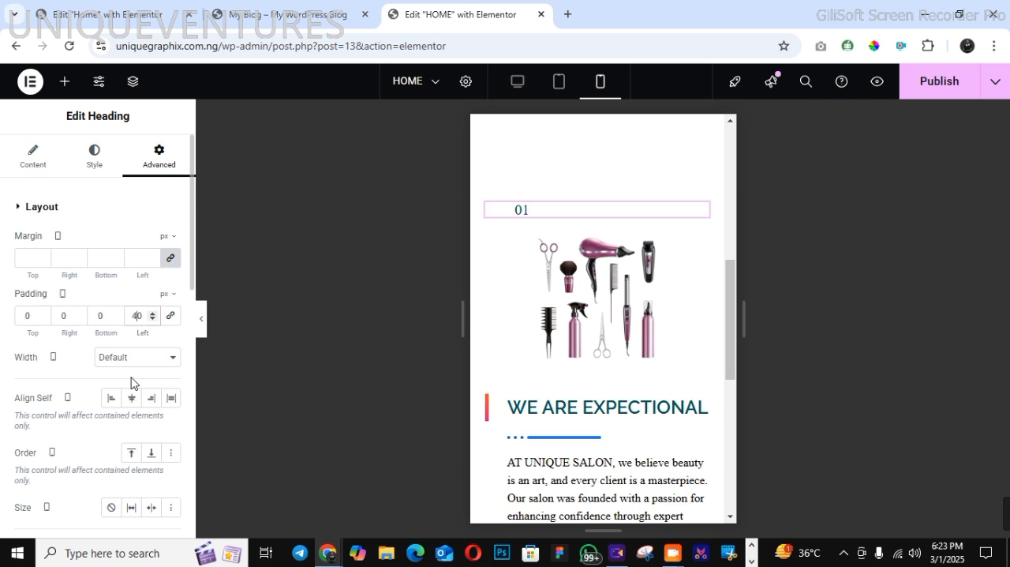
click(917, 94)
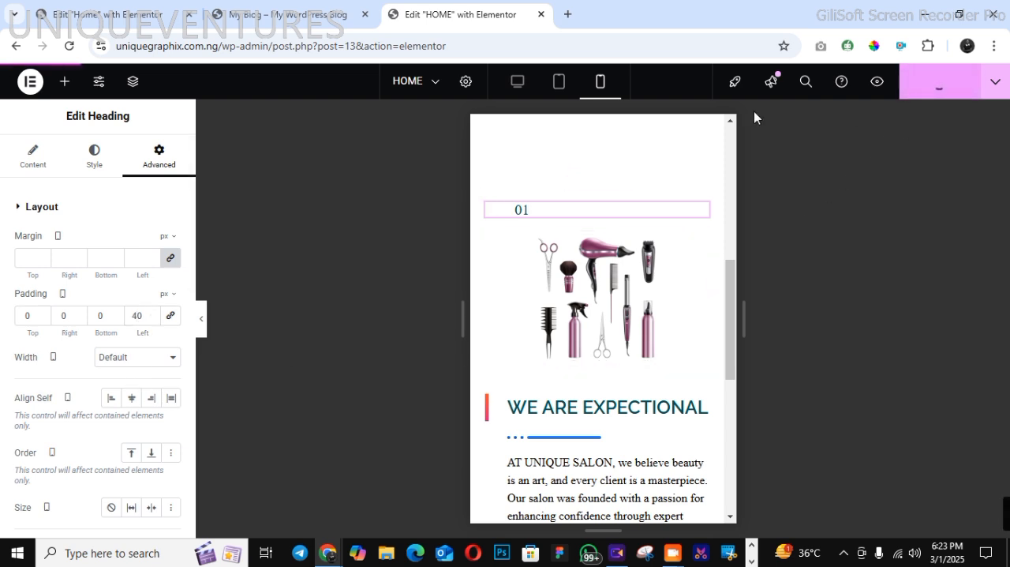
Restore the desktop view, examine the "OUR SERVICES" section on the demo page, and return to the page editor
click(517, 85)
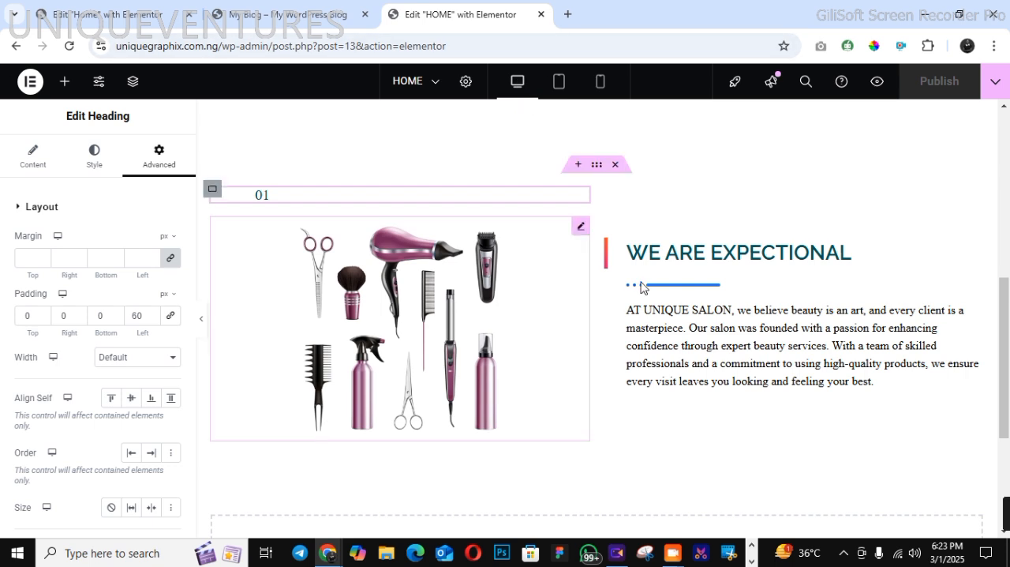
click(314, 19)
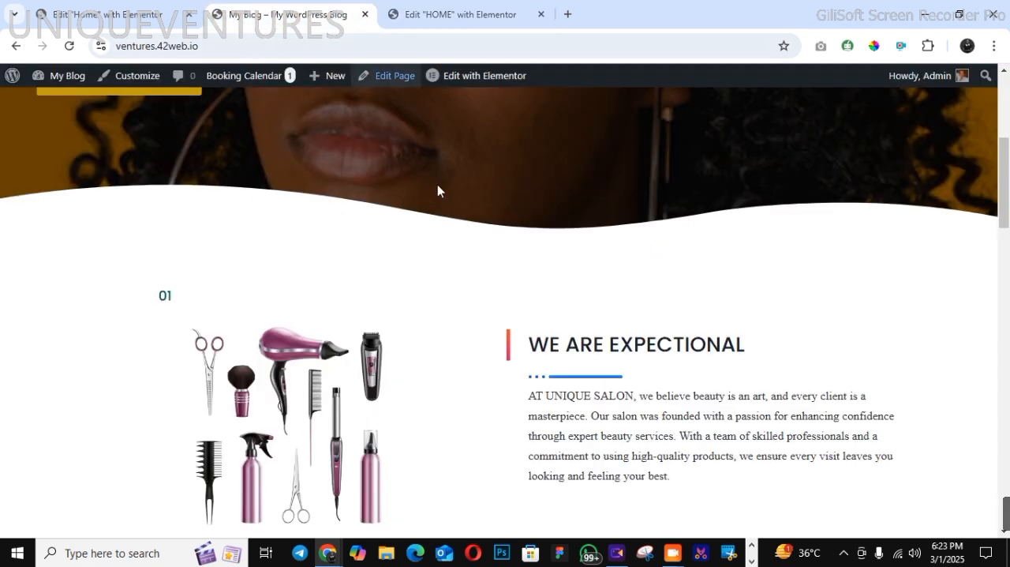
scroll(983, 379, down, 5)
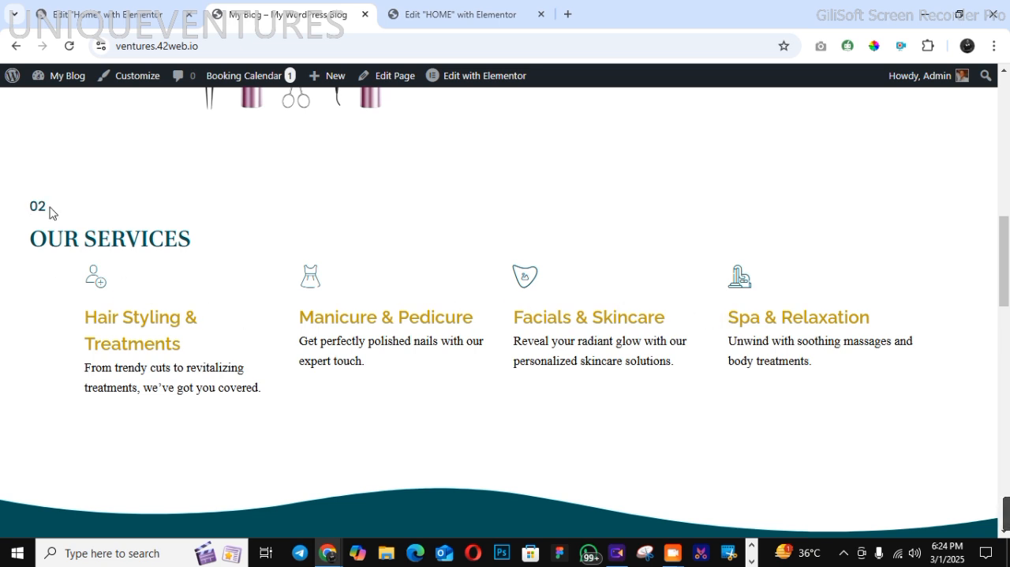
click(424, 18)
Add a boxed, vertical flexbox container below the about section and set its unlinked top margin to 50 px
scroll(1007, 467, down, 3)
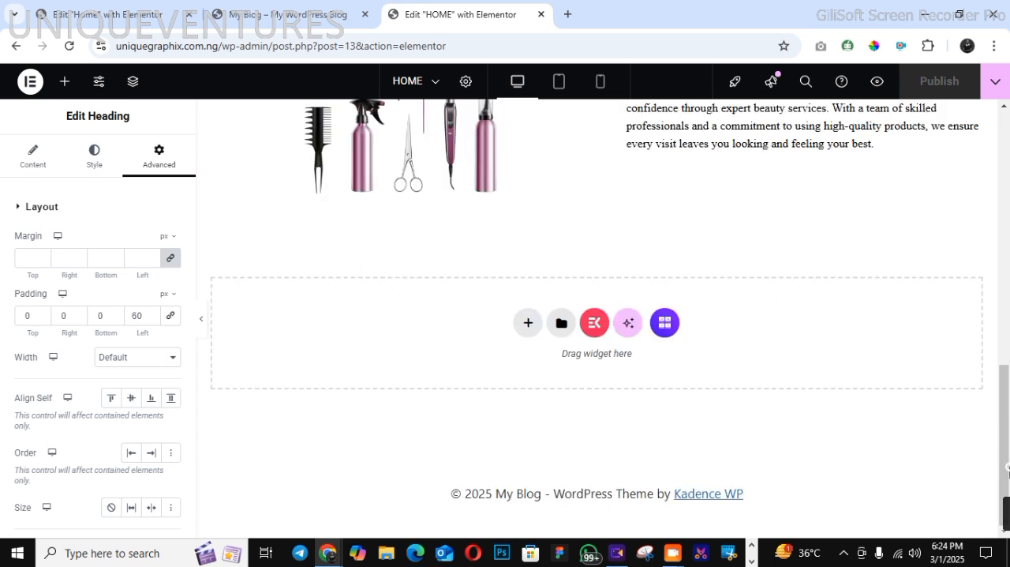
click(528, 323)
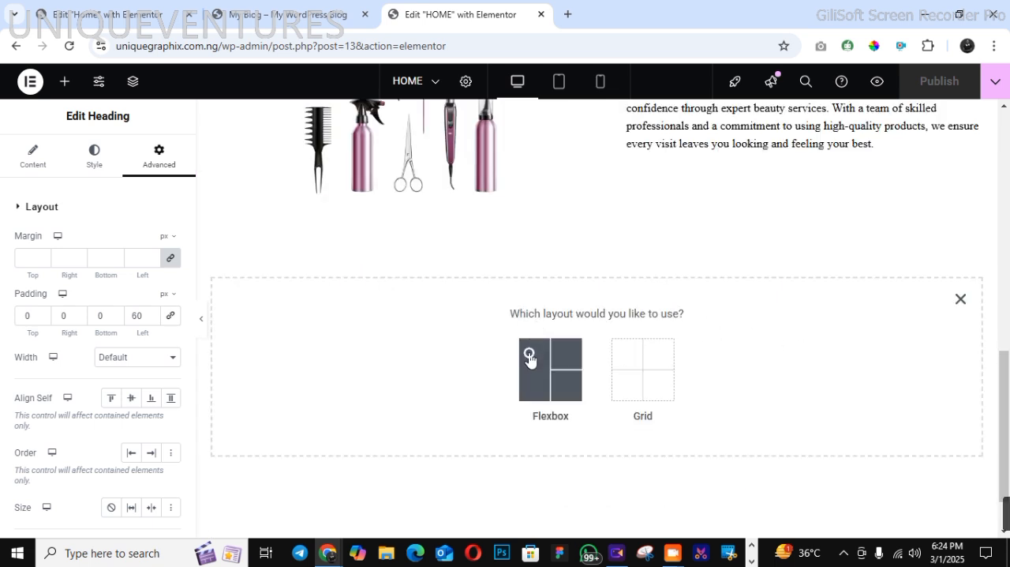
click(530, 355)
click(402, 357)
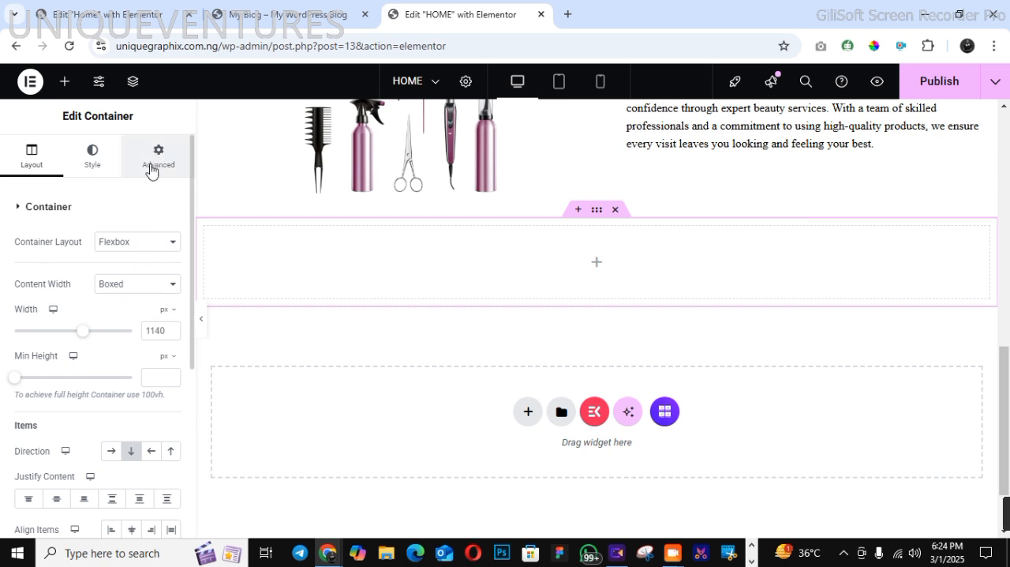
click(133, 288)
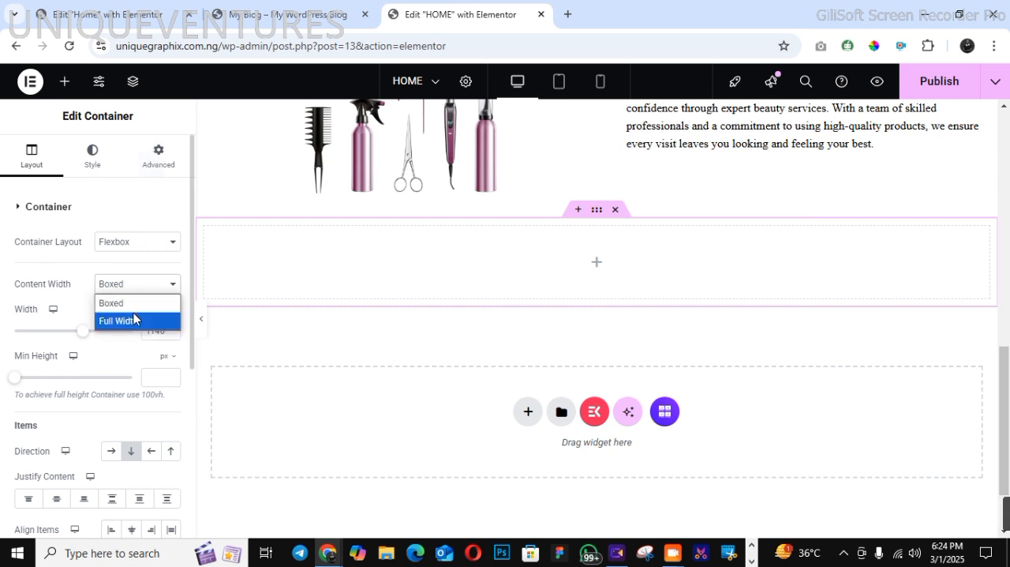
click(133, 304)
click(157, 155)
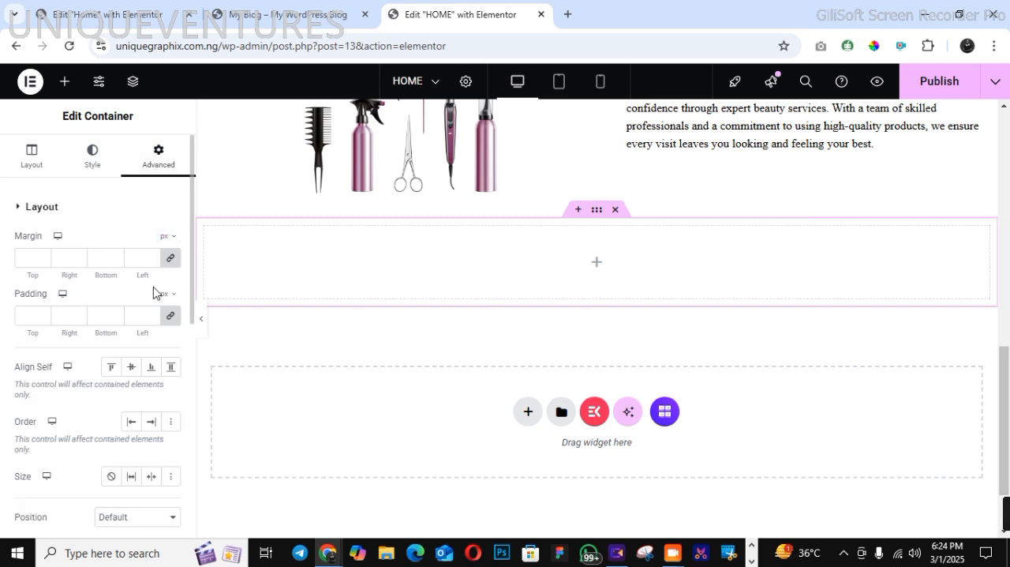
click(170, 257)
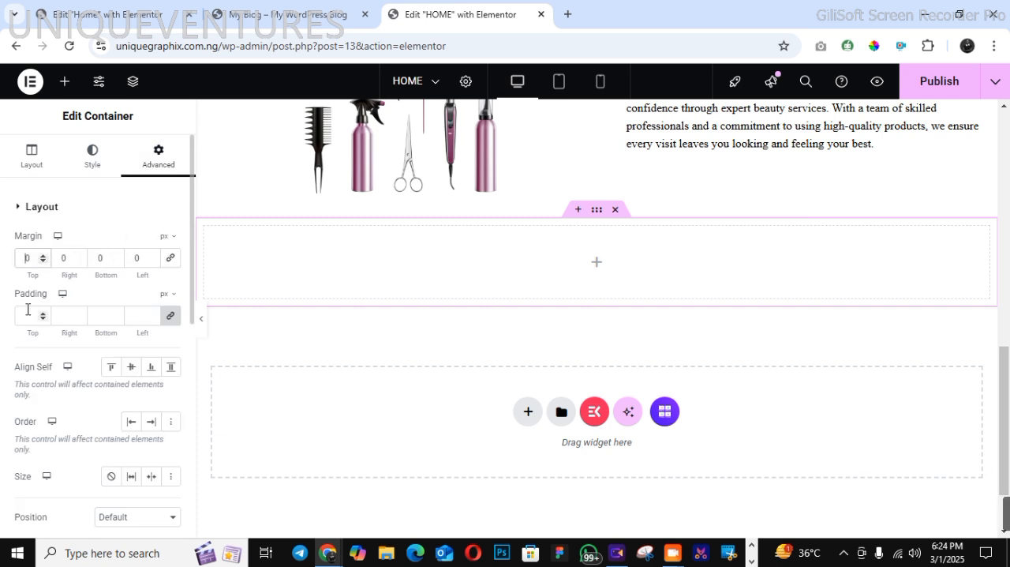
text(5)
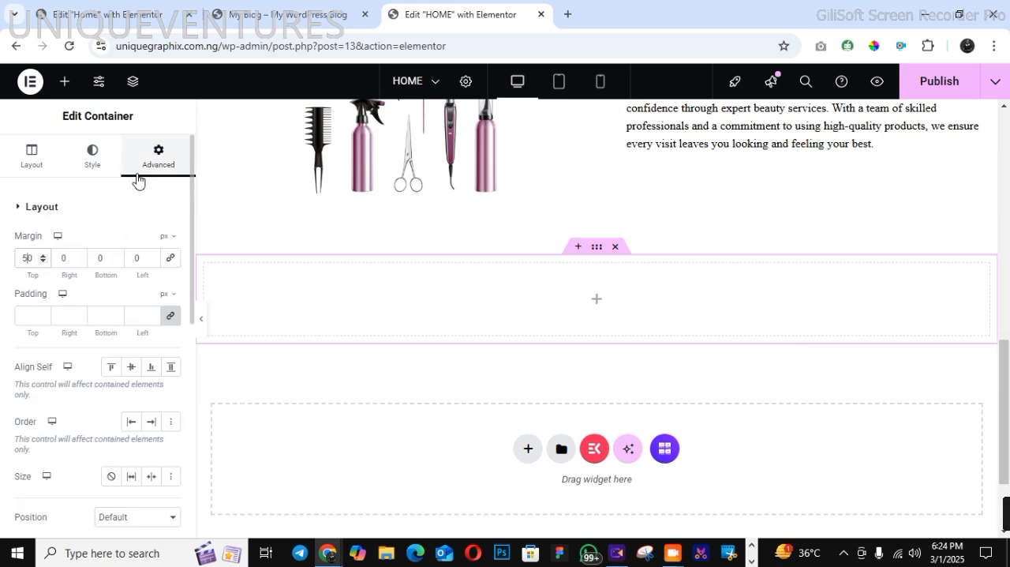
Copy the "01" heading from the about section and paste it into the new empty container
scroll(1004, 120, up, 4)
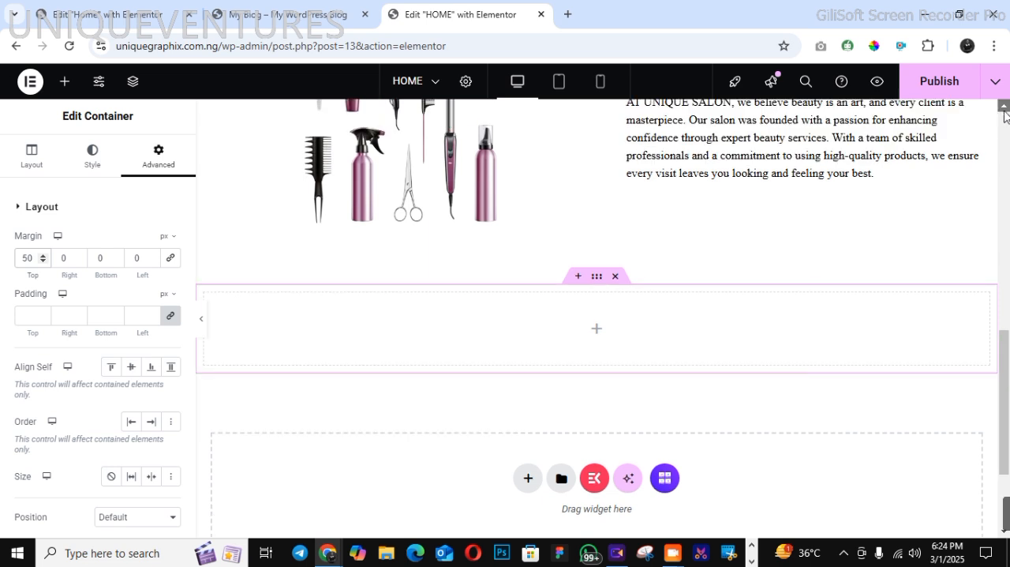
click(257, 273)
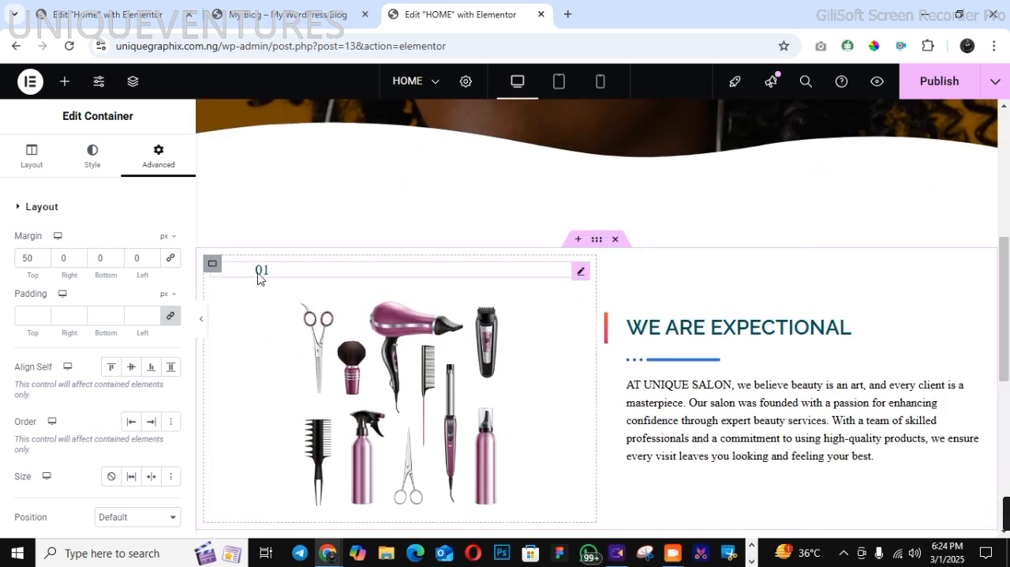
right_click(266, 285)
click(286, 264)
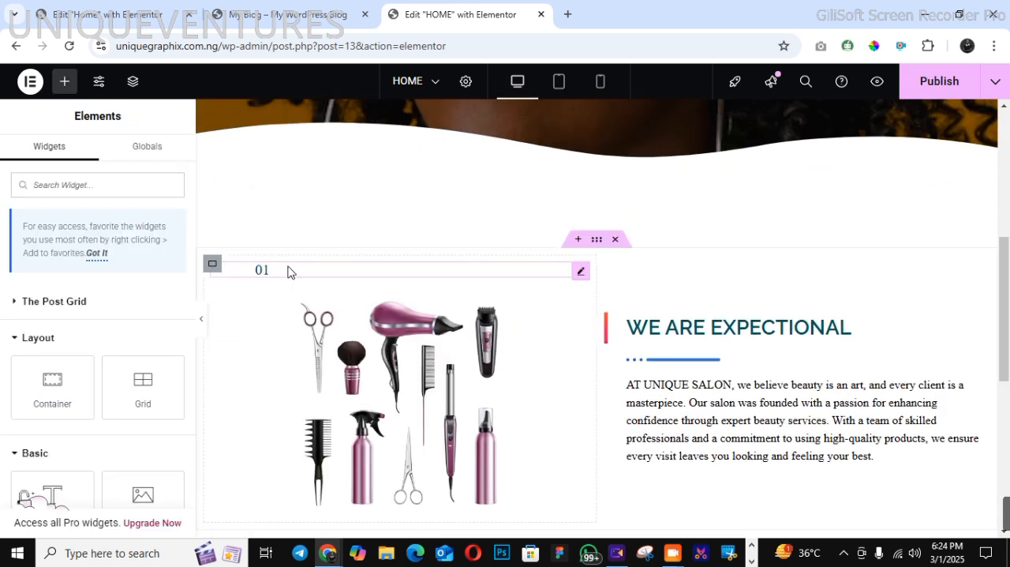
scroll(1007, 424, down, 5)
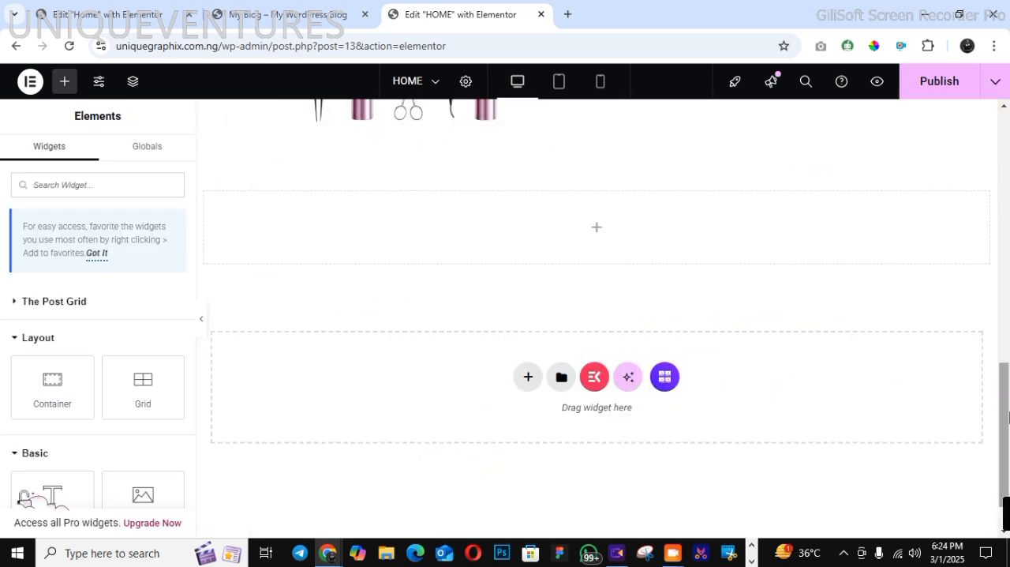
right_click(440, 248)
click(467, 276)
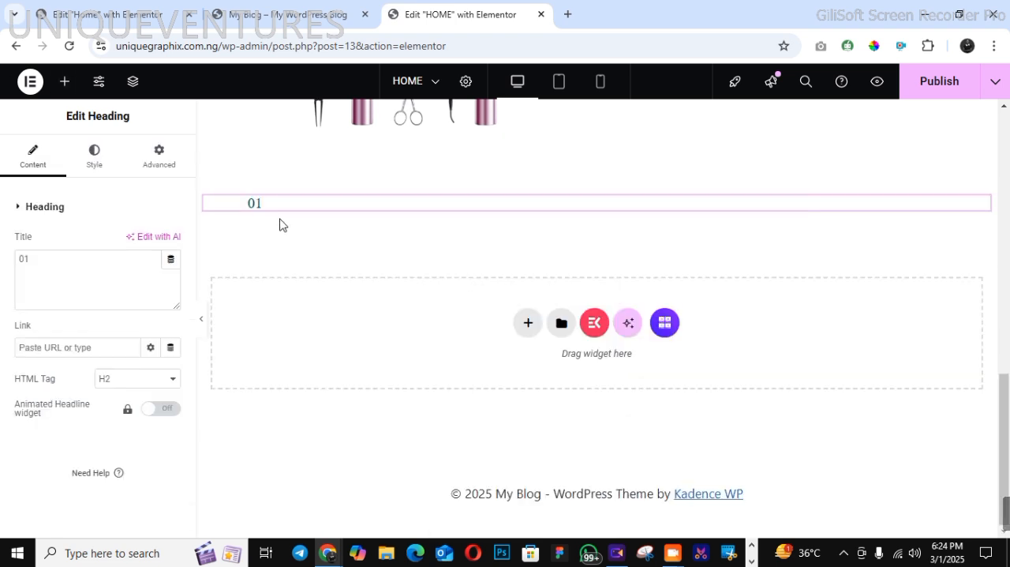
Change the pasted heading's text to "02" and add a new heading below it reading "OUR SERVICES"
click(72, 260)
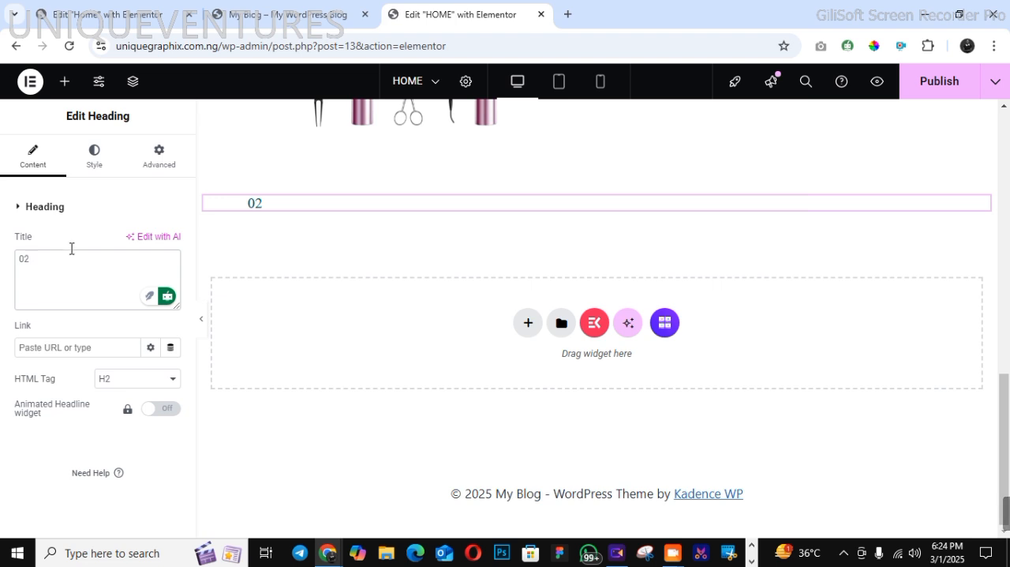
click(65, 81)
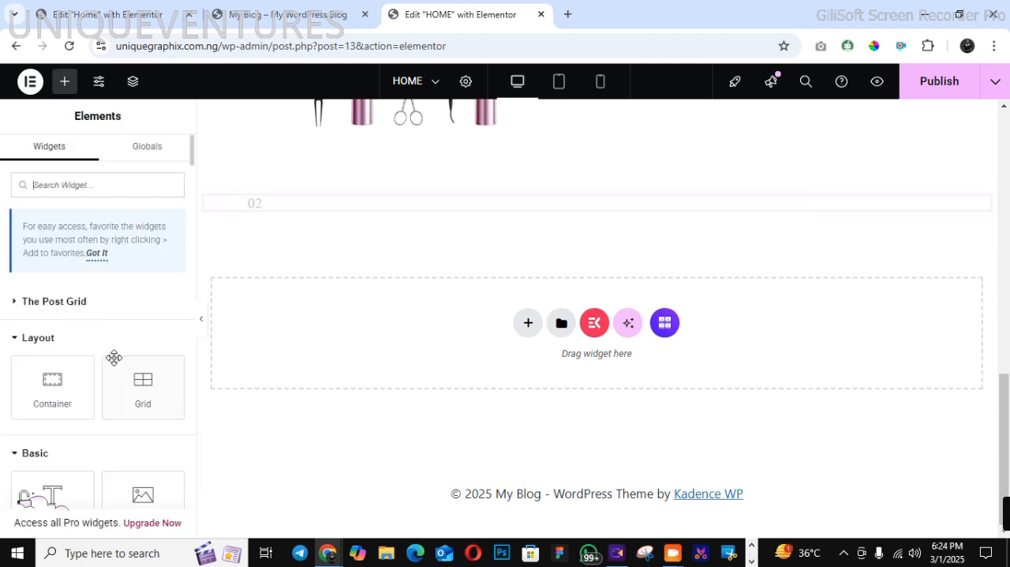
drag(71, 477, 292, 201)
drag(24, 258, 164, 261)
text(0)
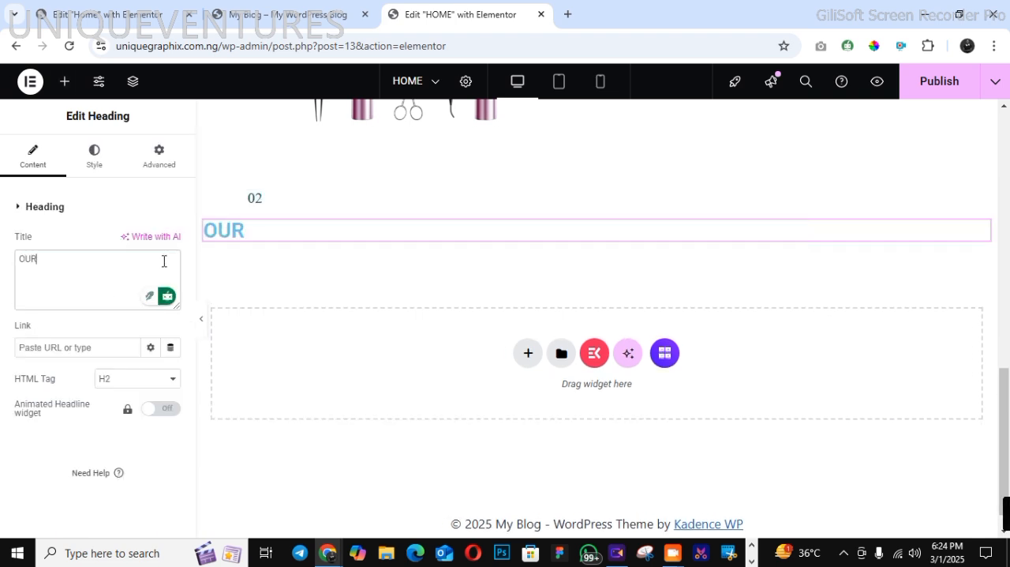
text(UR SE)
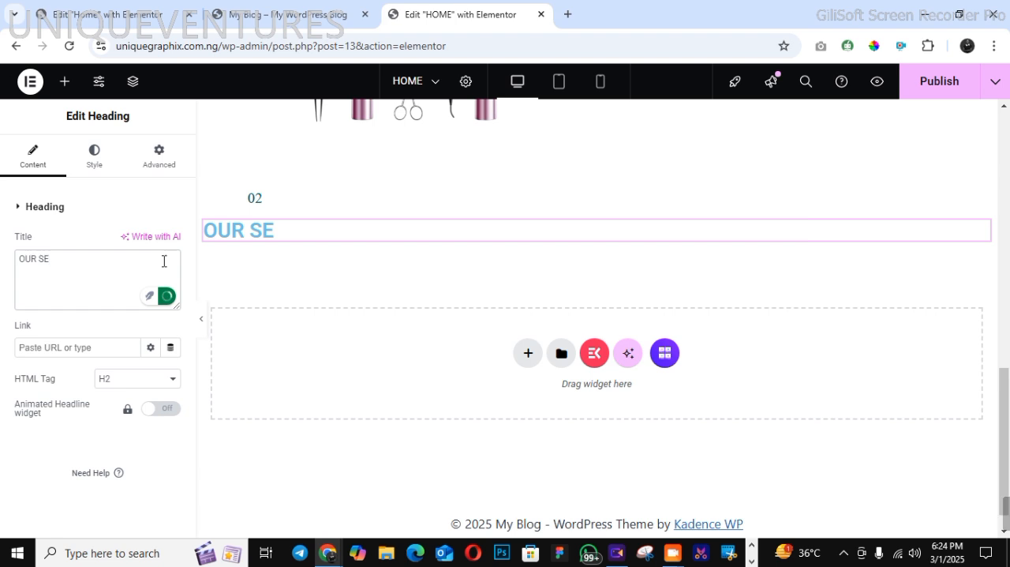
text(RVICES)
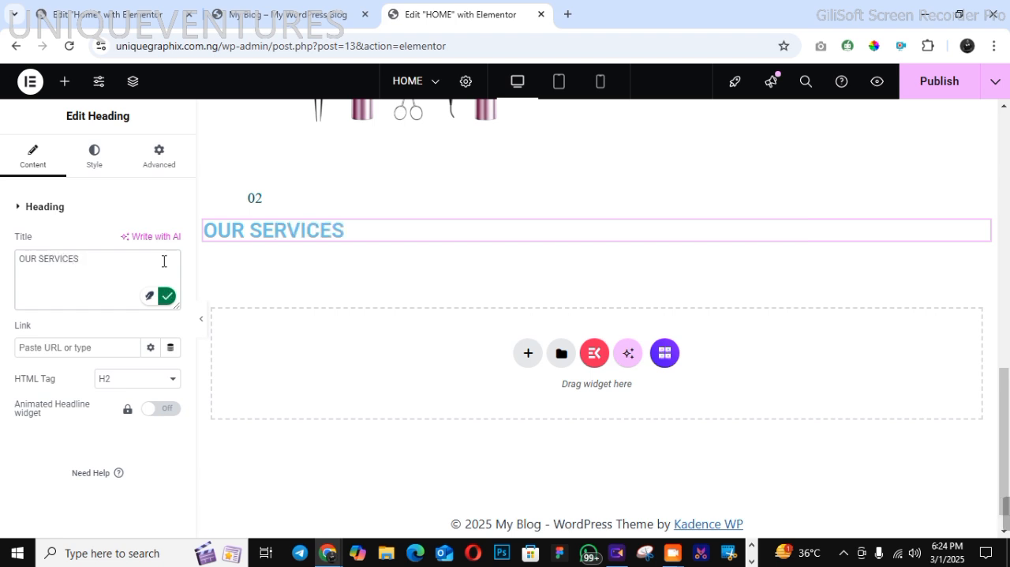
Copy the "02" heading and paste its style onto the "OUR SERVICES" heading
right_click(248, 207)
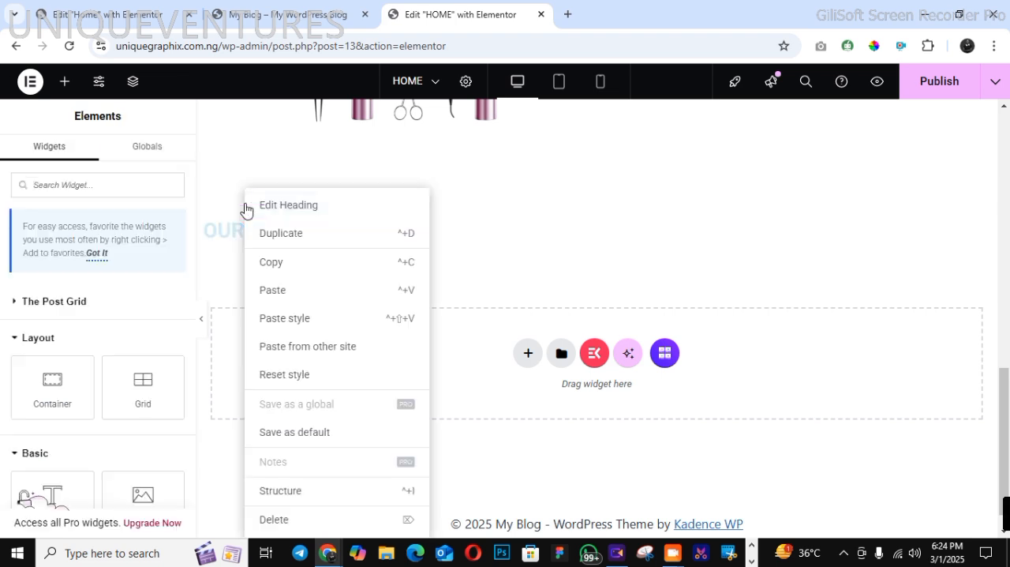
click(280, 266)
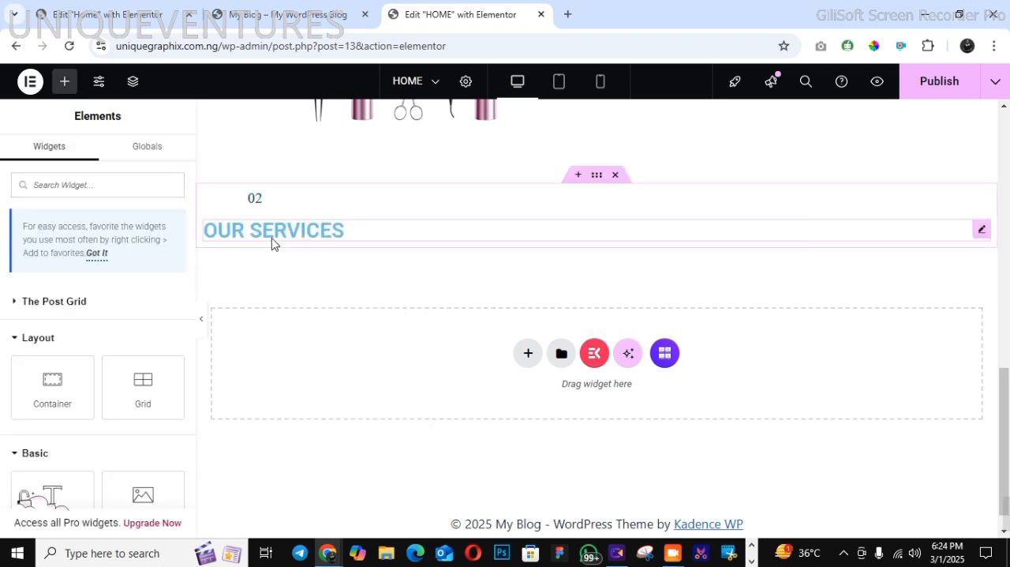
right_click(273, 244)
click(322, 320)
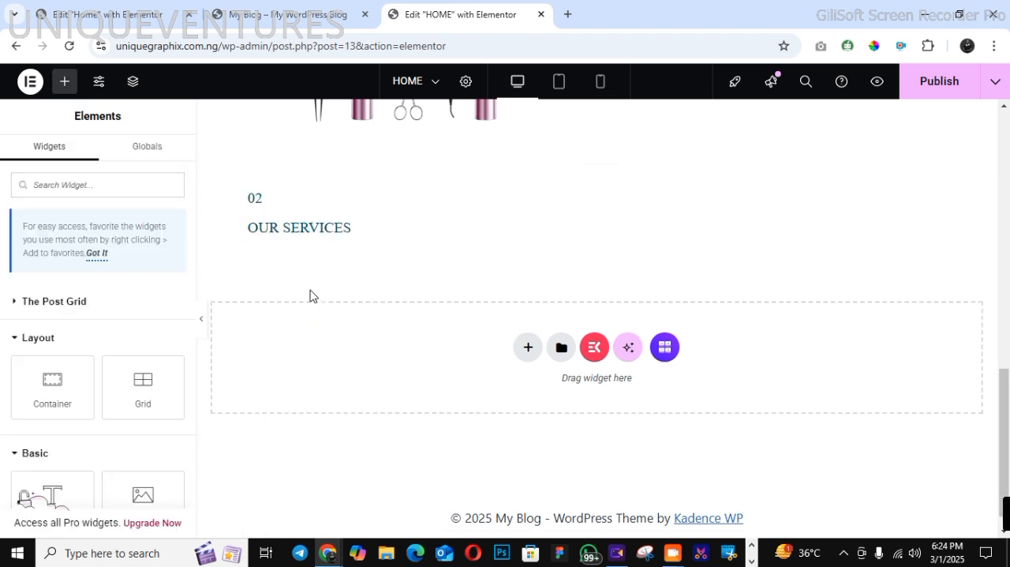
Set the "OUR SERVICES" heading's typography size to 30 px
click(297, 228)
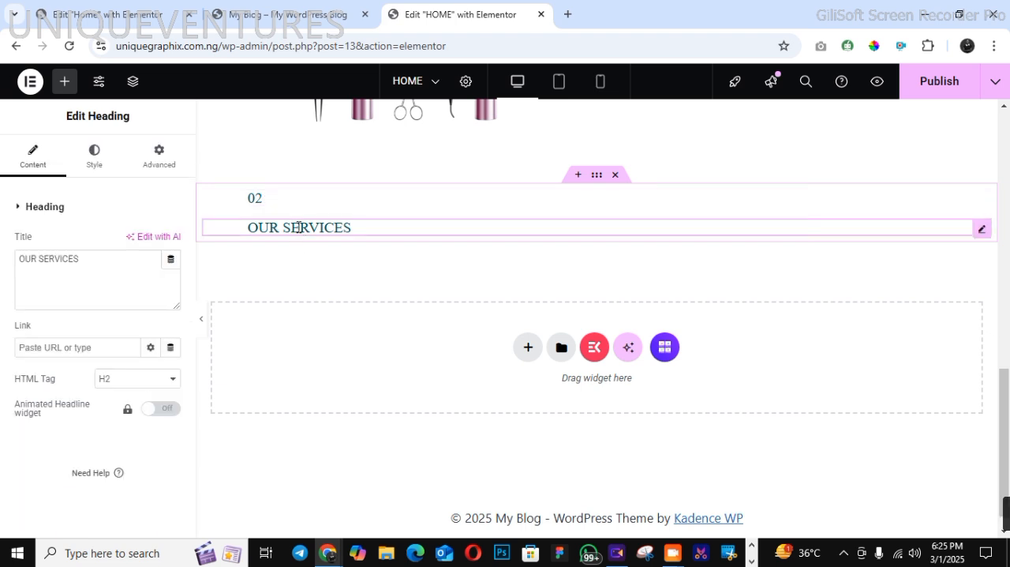
click(108, 161)
click(172, 289)
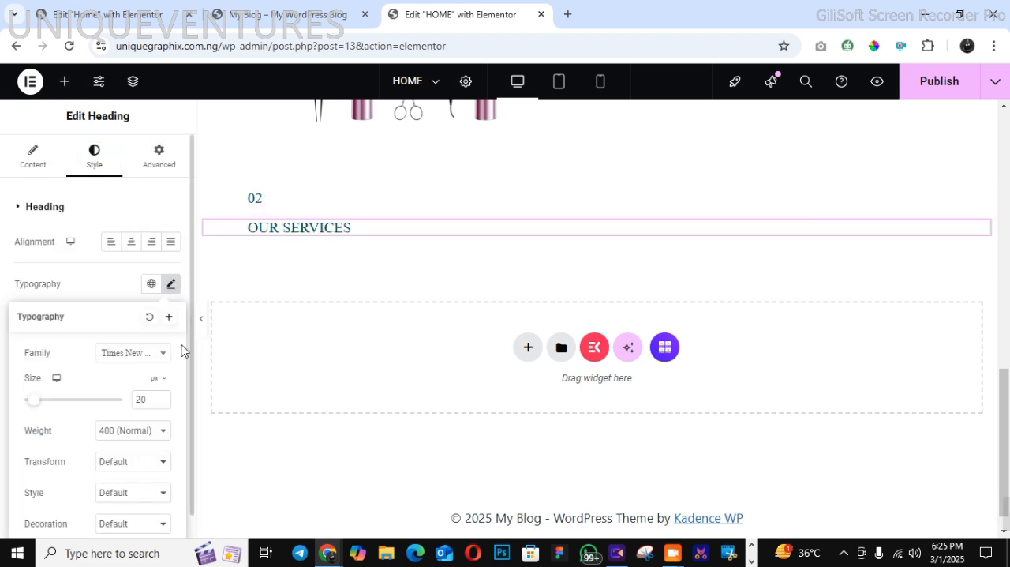
click(161, 396)
click(161, 396)
click(161, 396)
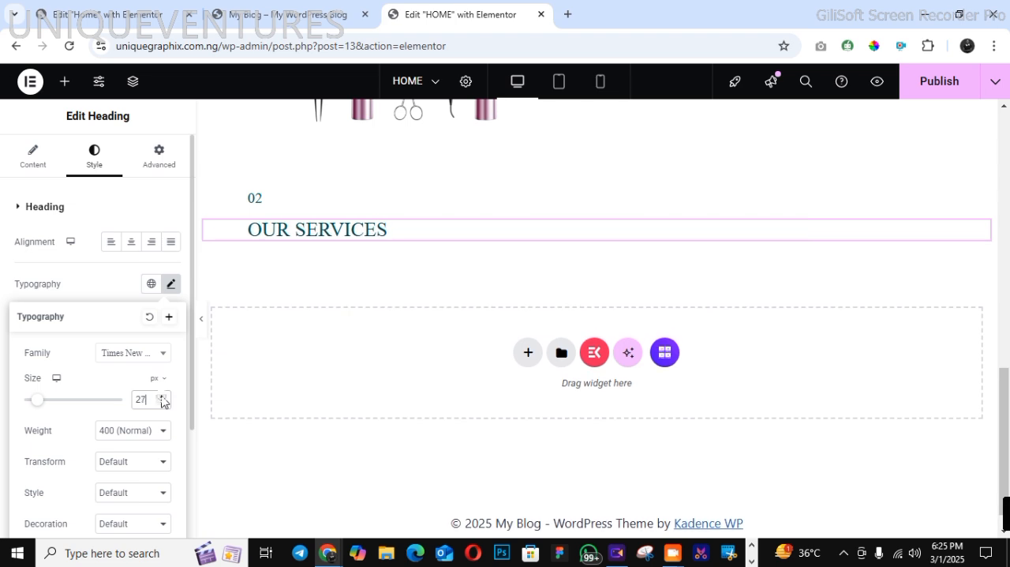
click(161, 396)
click(161, 396)
click(161, 396)
click(161, 397)
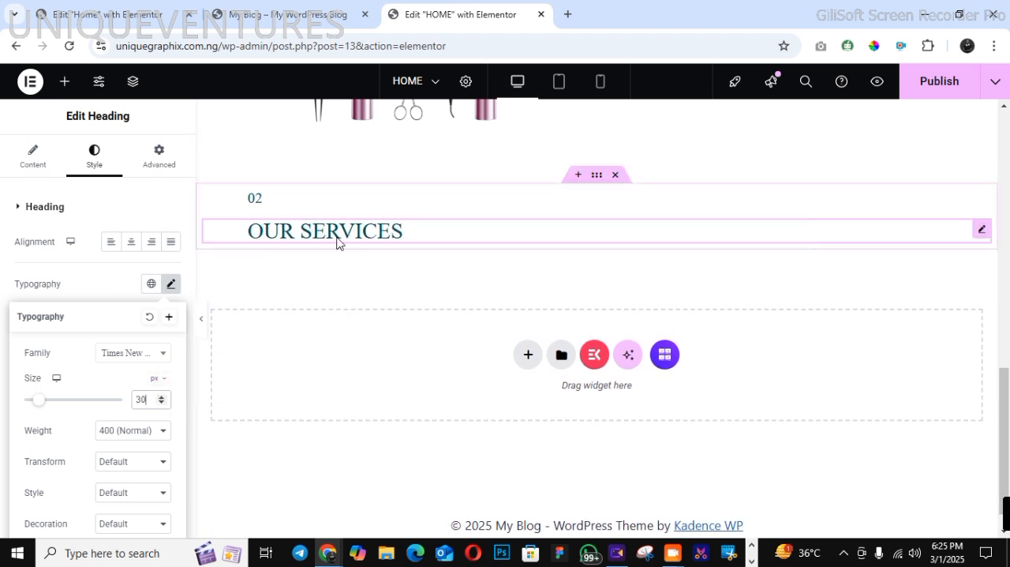
Compare the "OUR SERVICES" heading with the demo page and set its font weight to 600 (Semi Bold)
click(318, 15)
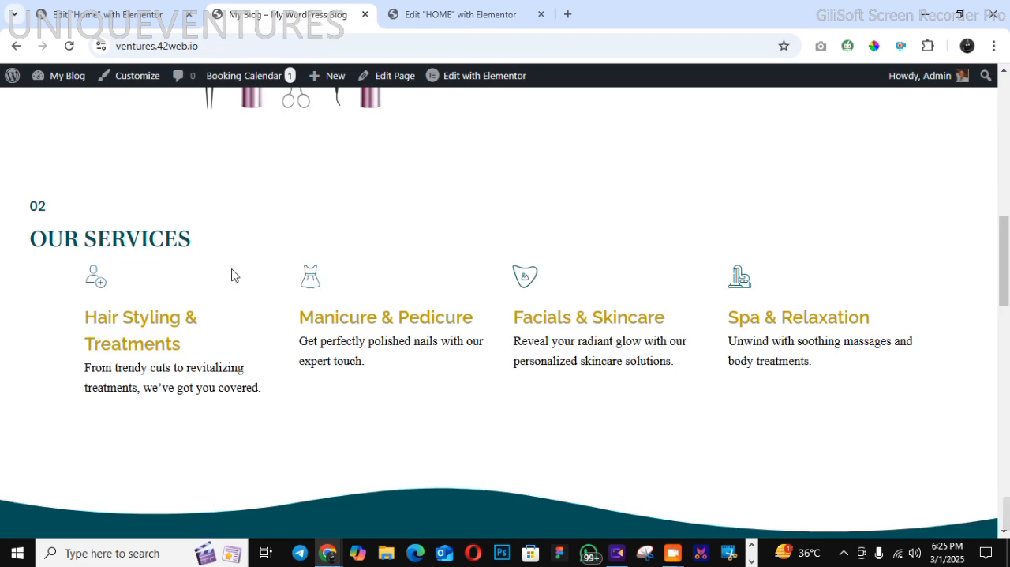
click(455, 11)
click(130, 436)
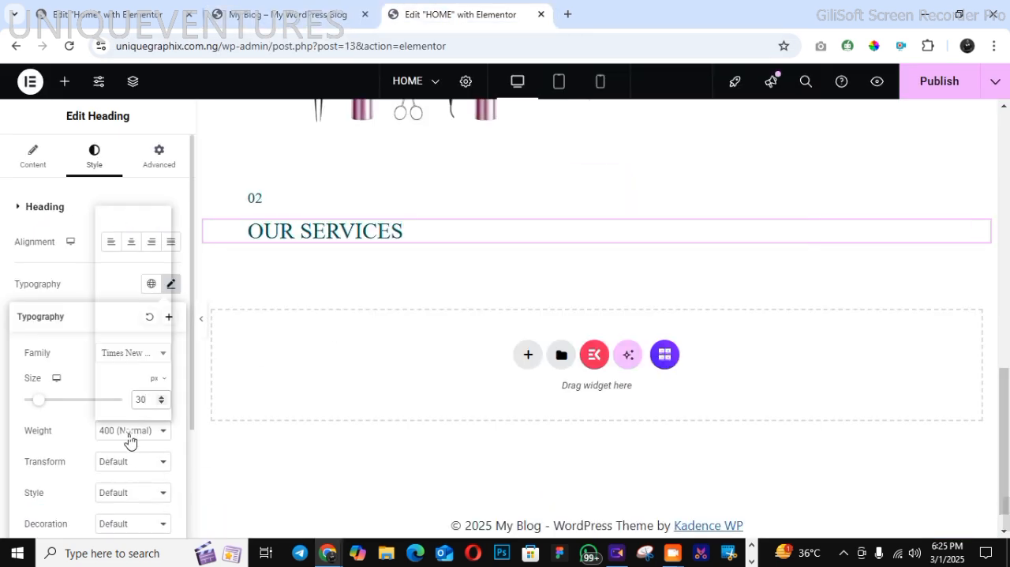
click(131, 302)
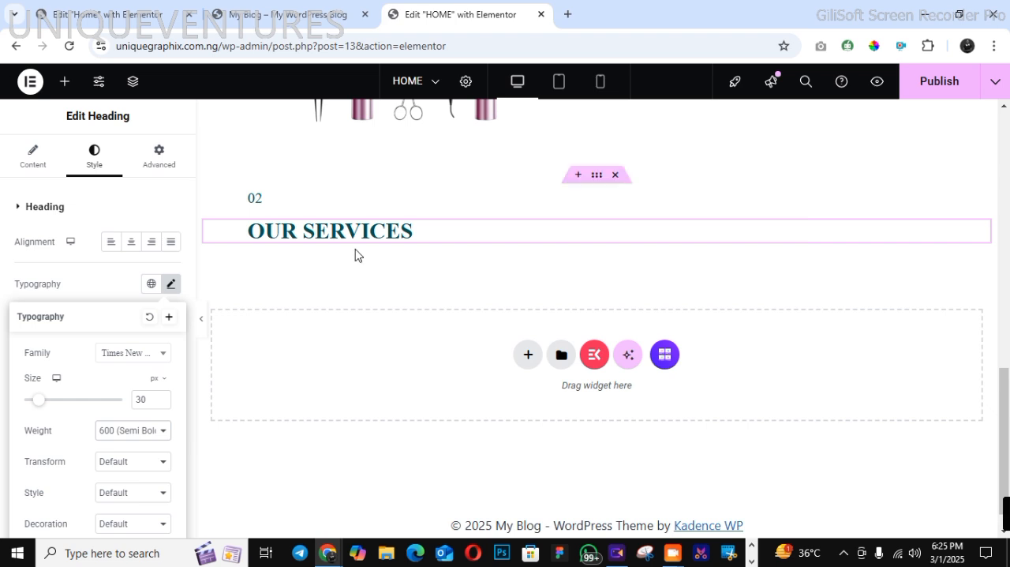
click(133, 433)
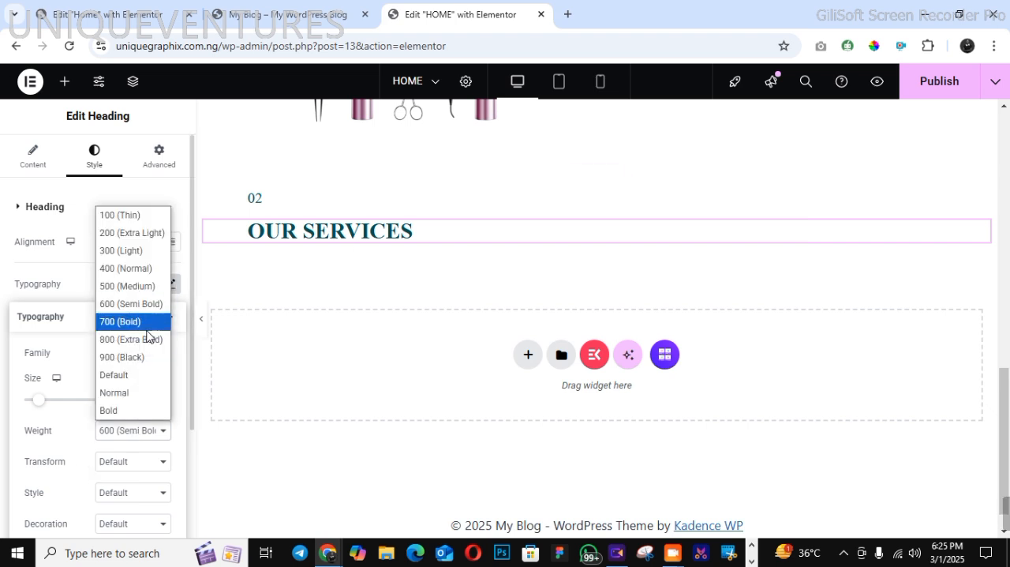
click(143, 289)
click(155, 426)
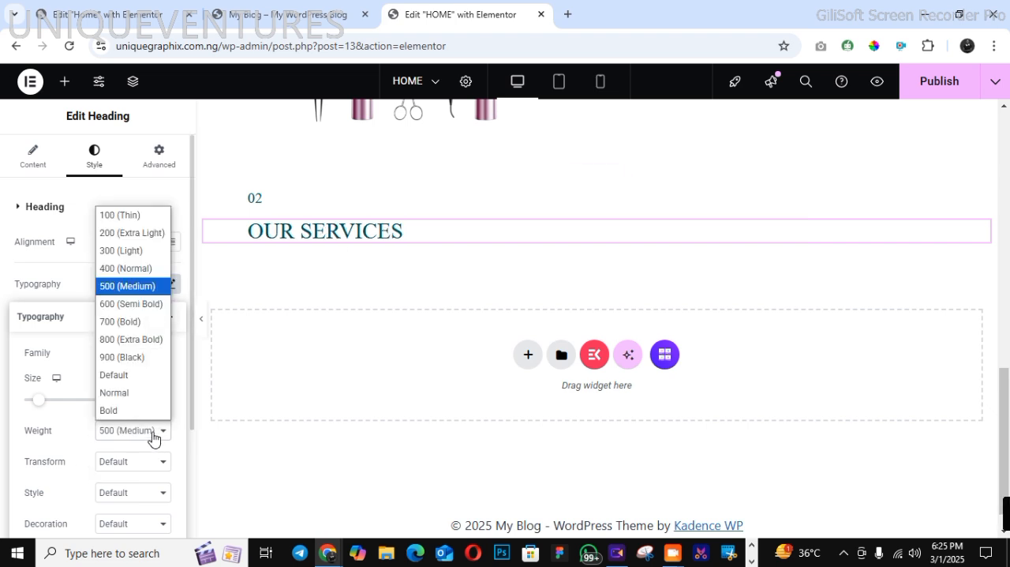
click(138, 302)
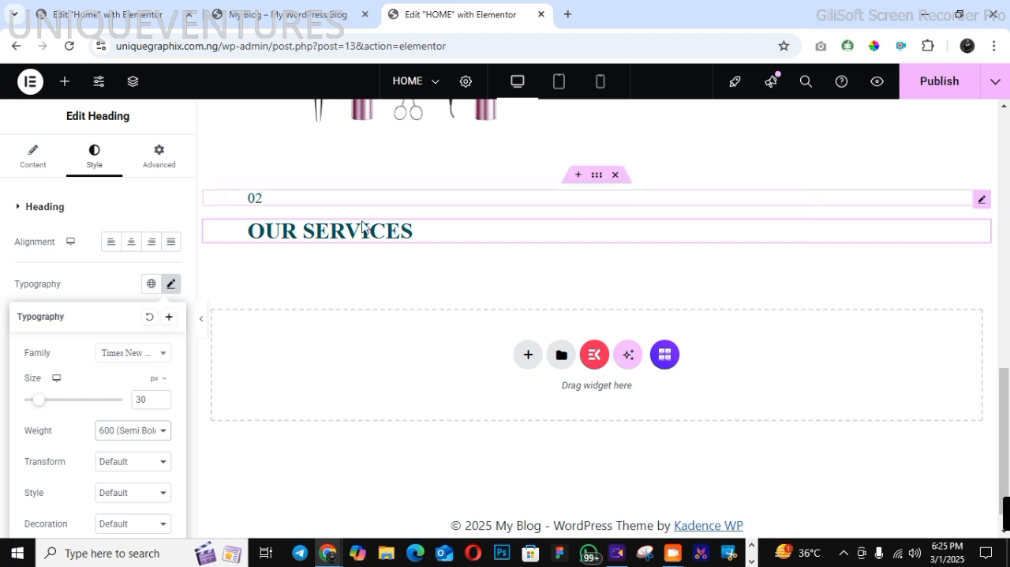
Check the services row on the demo page and add a vertical flexbox container below the "OUR SERVICES" heading
click(529, 363)
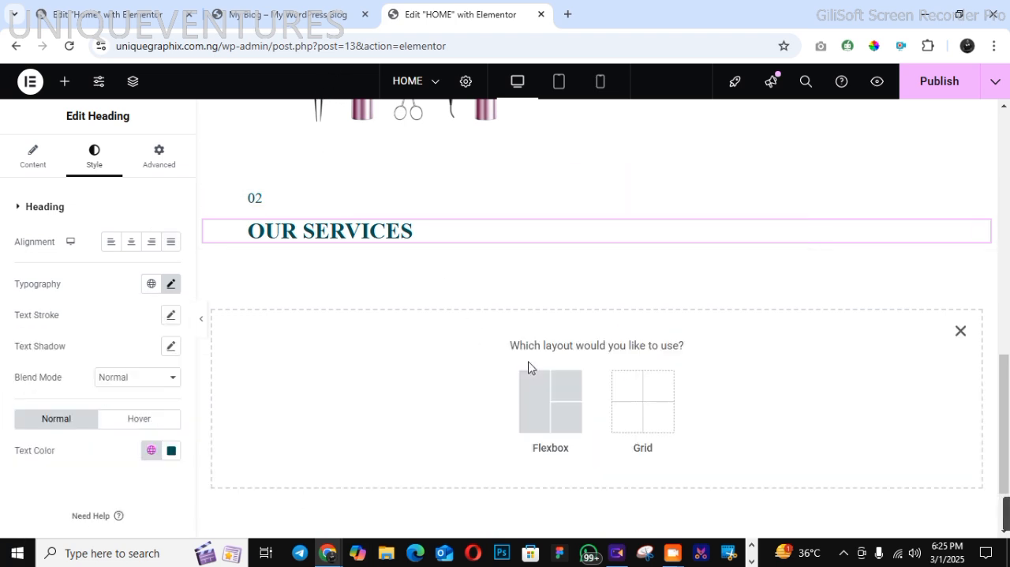
click(530, 410)
click(306, 14)
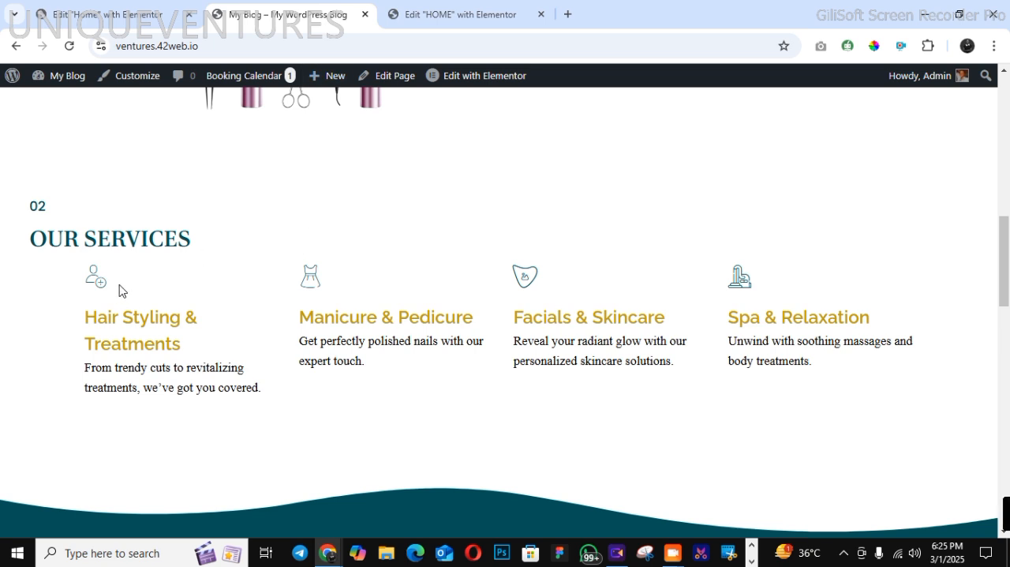
drag(86, 278, 821, 347)
click(820, 380)
click(430, 24)
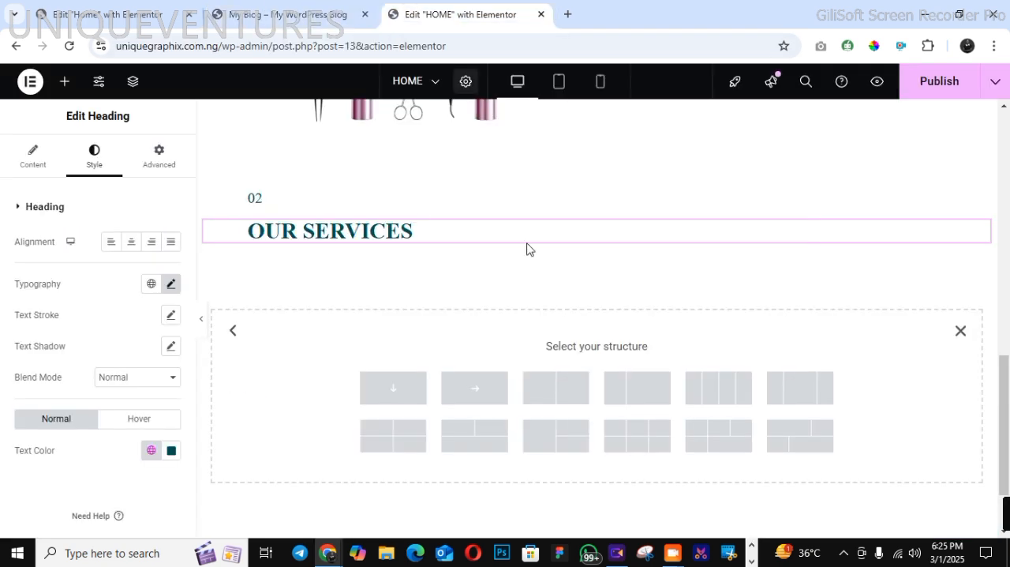
click(392, 387)
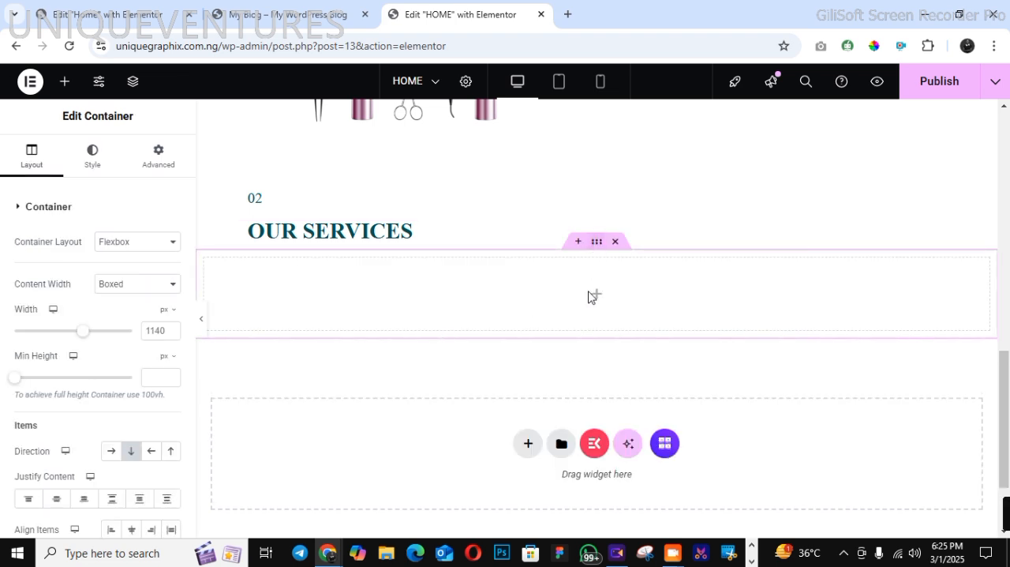
Set the new empty container's item direction to horizontal row
click(65, 82)
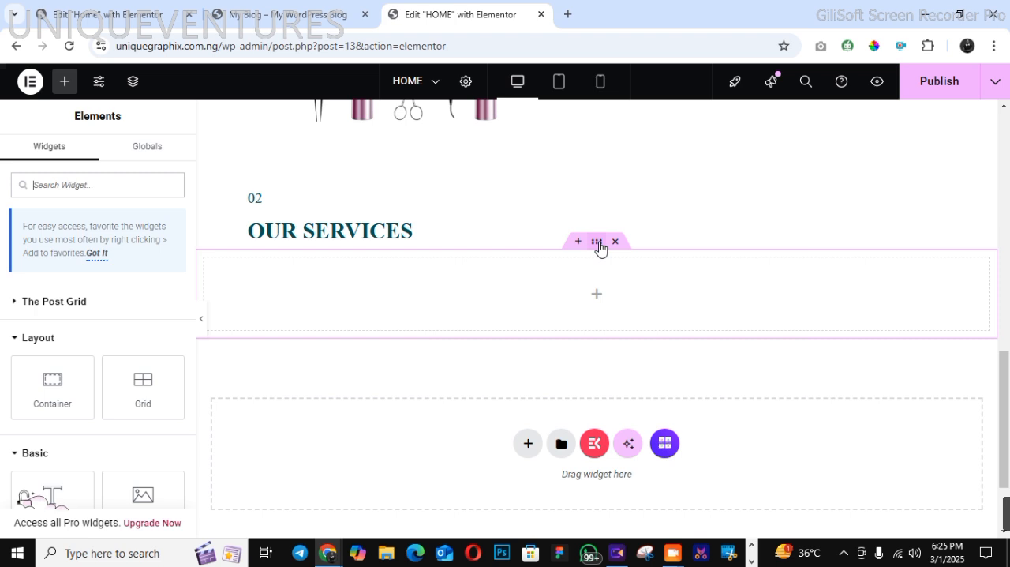
click(521, 323)
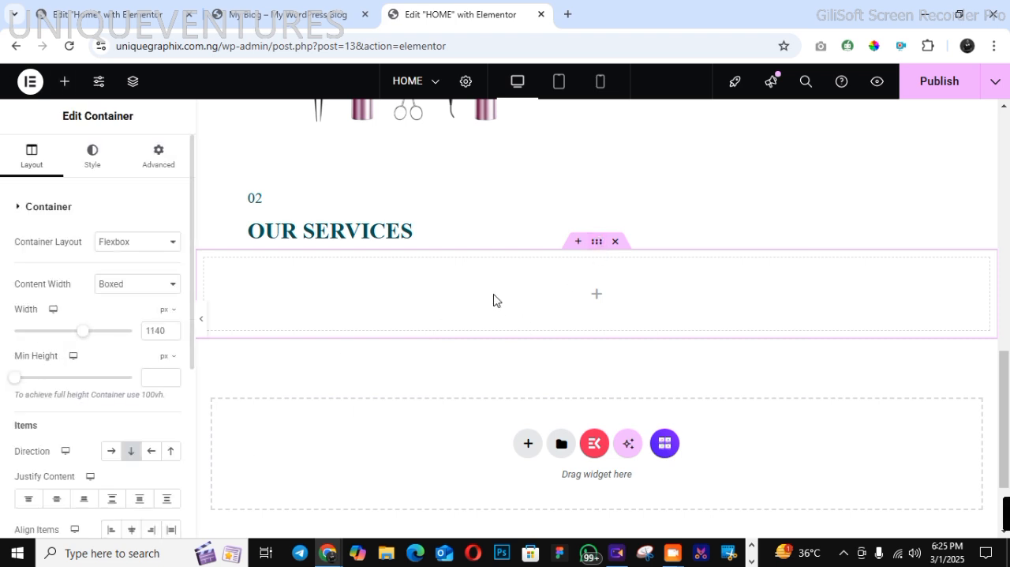
click(109, 451)
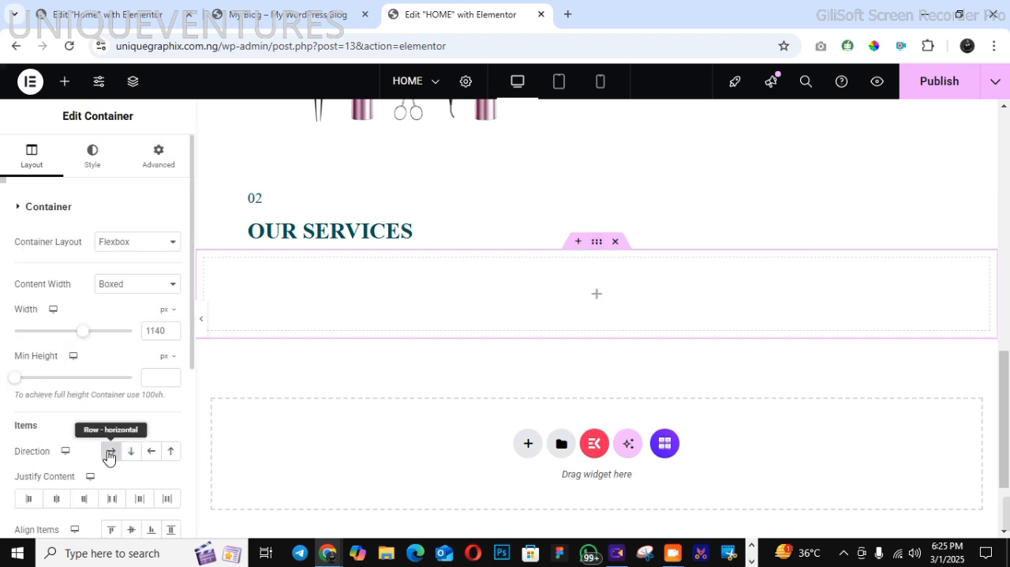
Nest a container inside the horizontal container and duplicate it three times to form four columns
click(64, 81)
drag(45, 376, 314, 302)
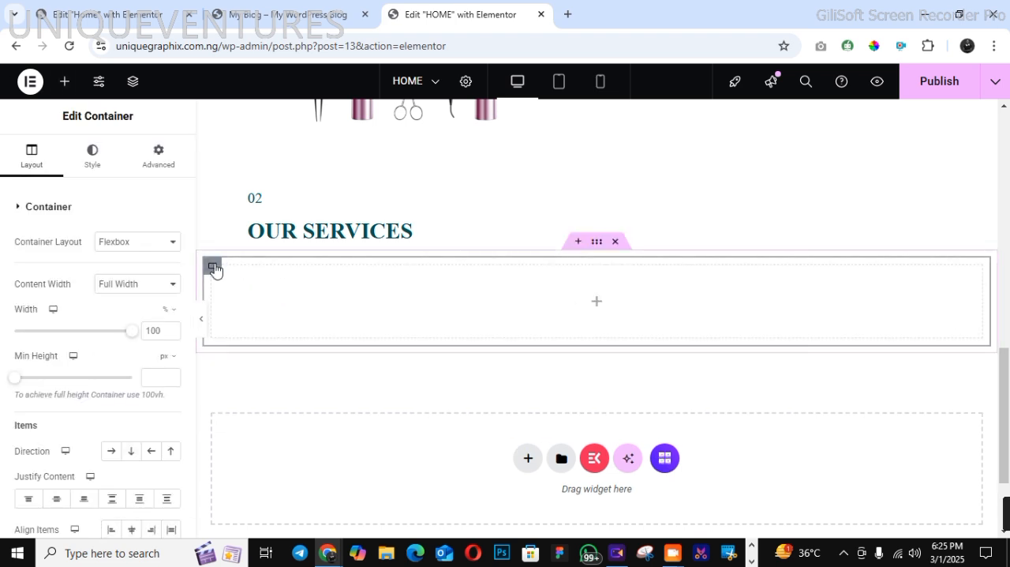
right_click(213, 268)
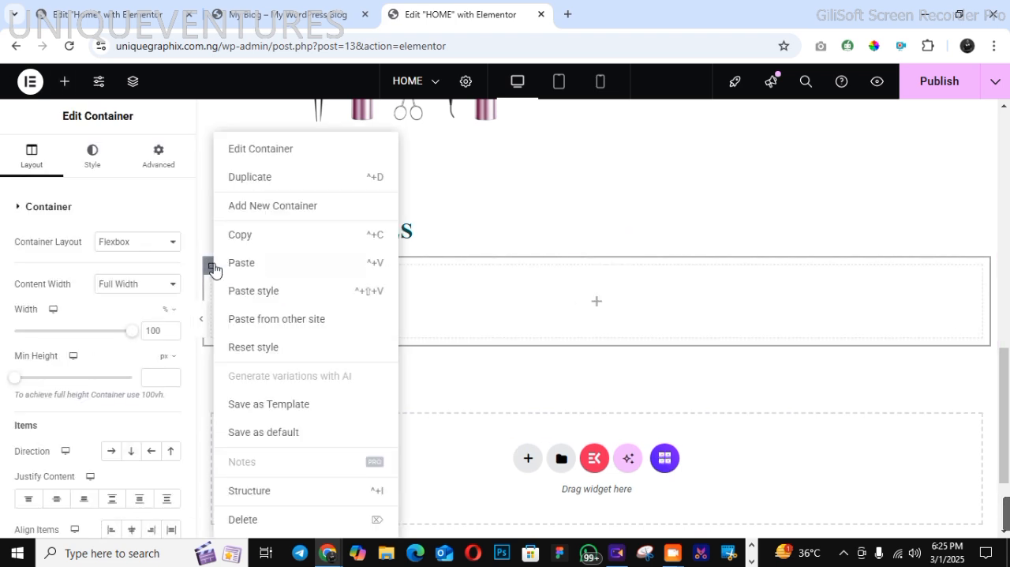
click(303, 274)
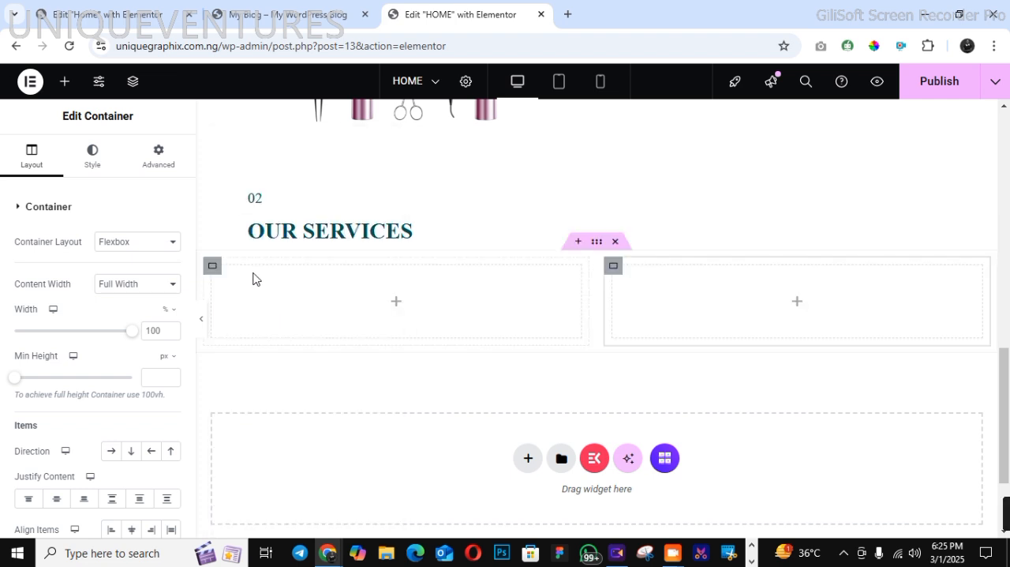
right_click(216, 275)
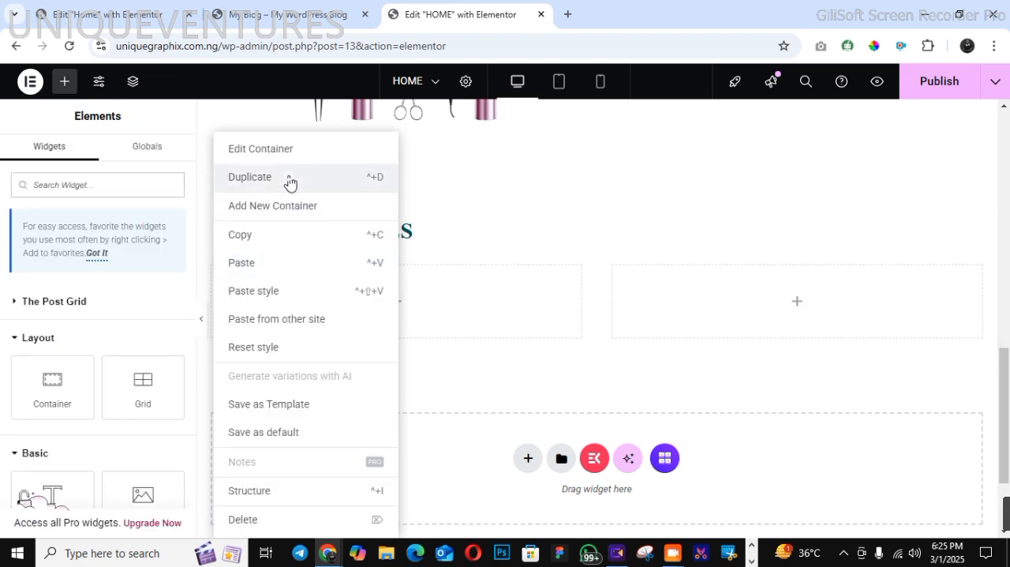
click(368, 269)
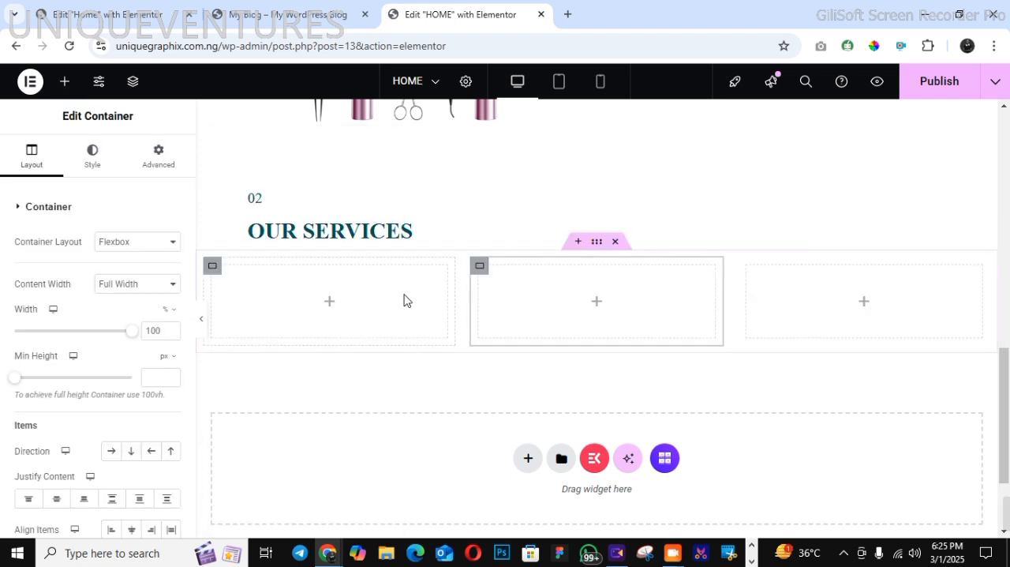
right_click(214, 270)
click(269, 188)
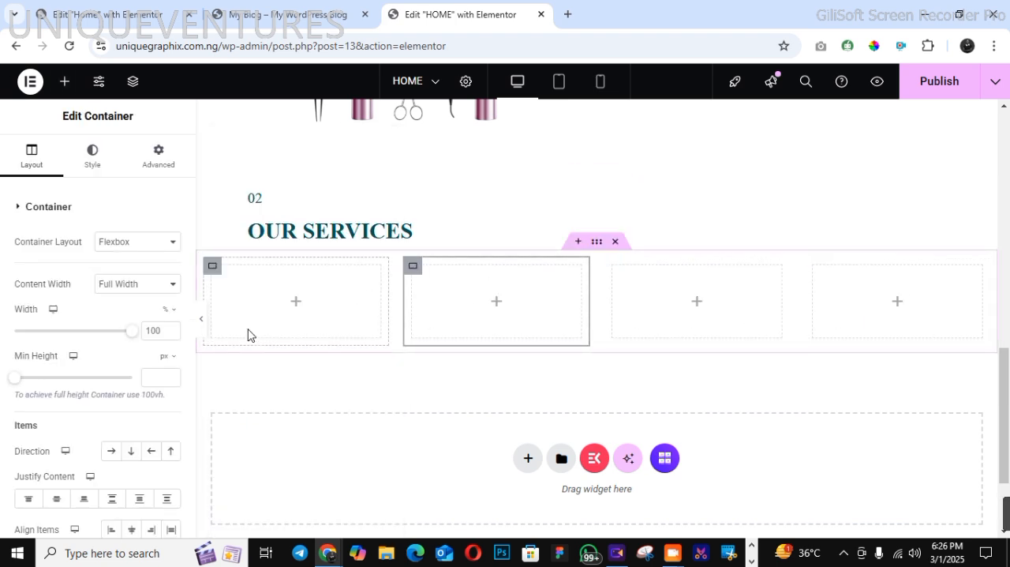
Add the basic Icon Box widget to the first services column and open its style settings
click(65, 81)
text(ICOO)
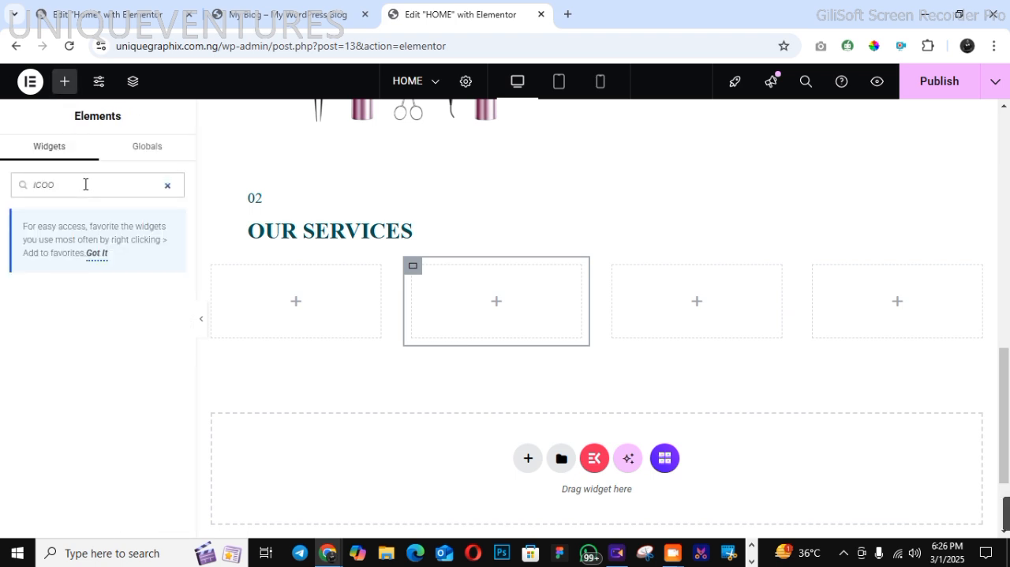
text(NN B)
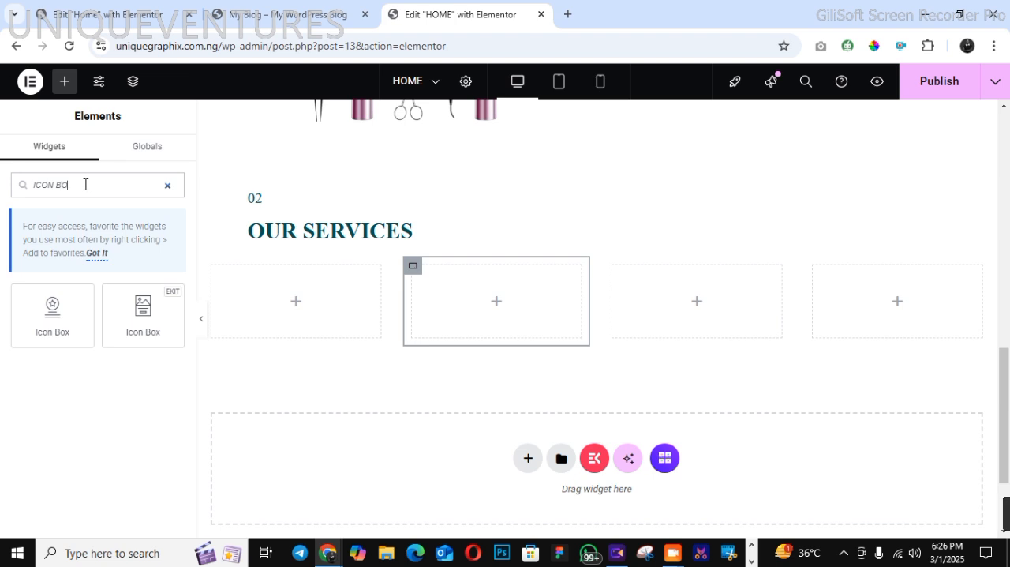
drag(52, 309, 305, 282)
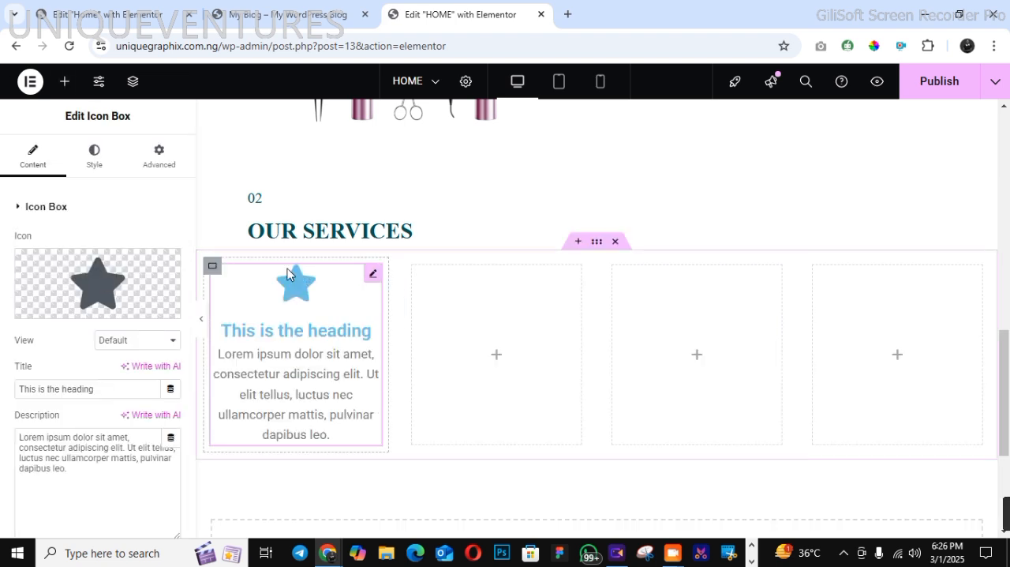
click(96, 156)
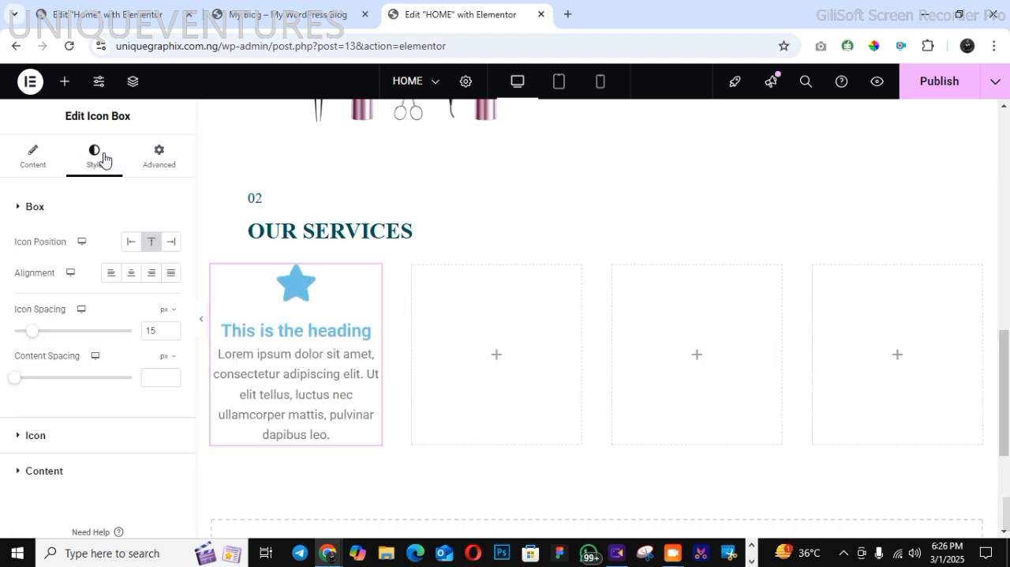
Align the icon box content in the first services column to the left
click(111, 276)
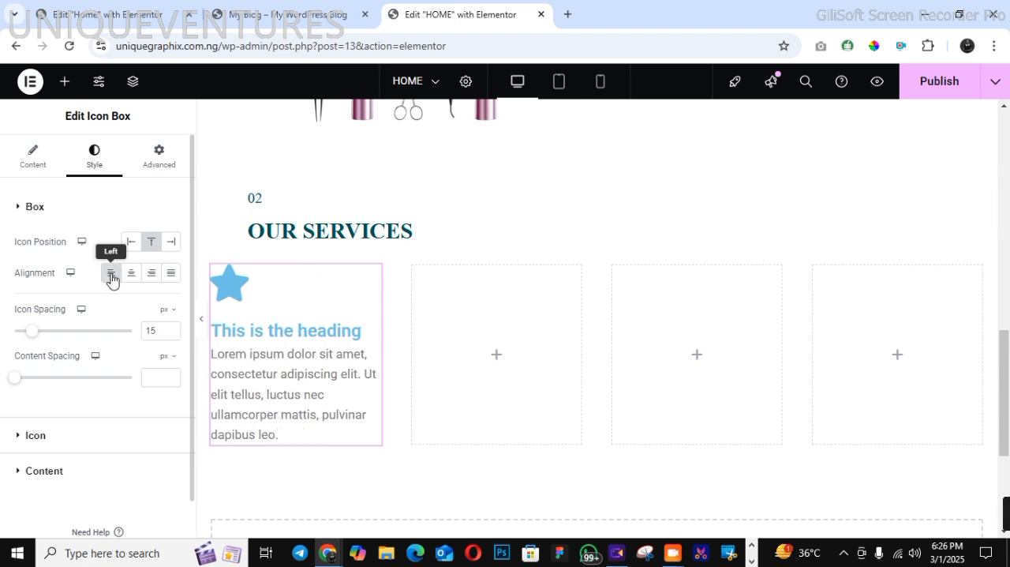
click(28, 159)
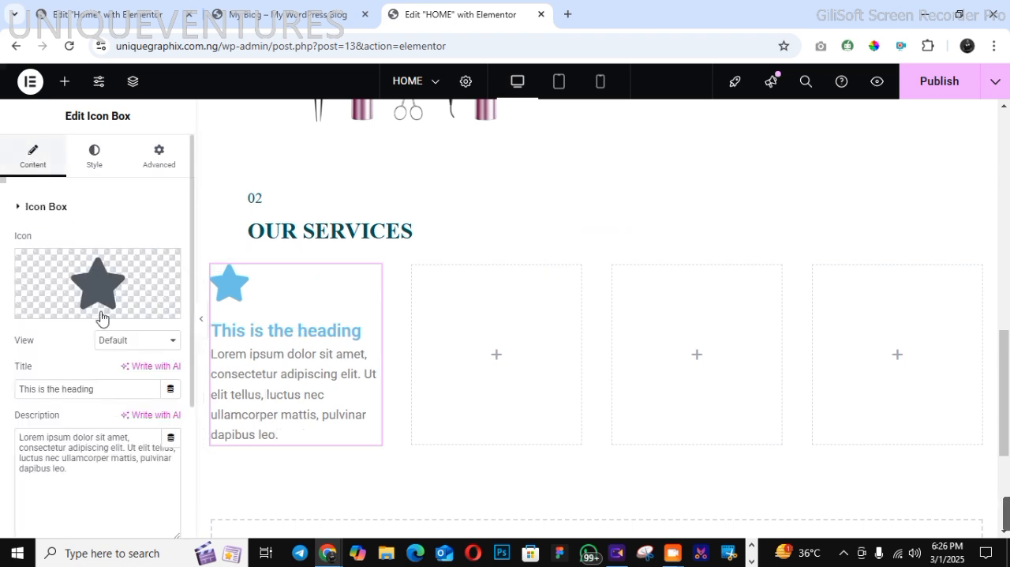
click(100, 169)
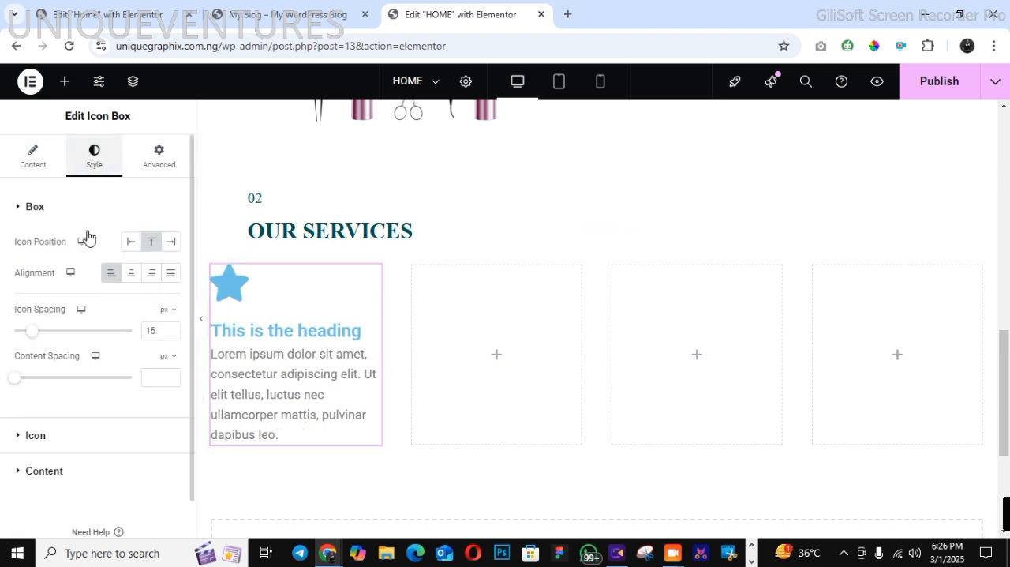
Set the icon size to 27 px and the icon box's content spacing to 8 px
click(35, 436)
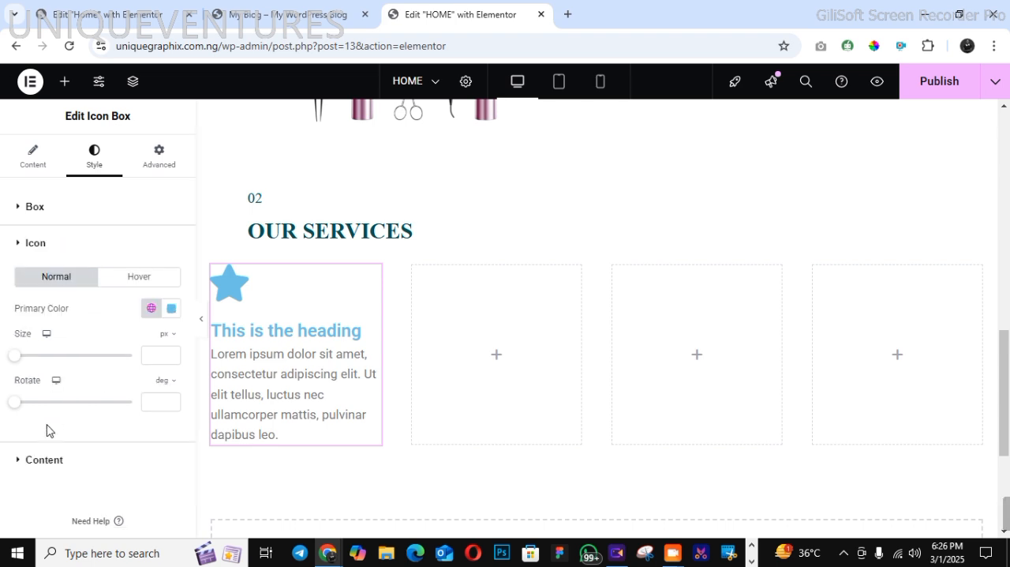
click(171, 356)
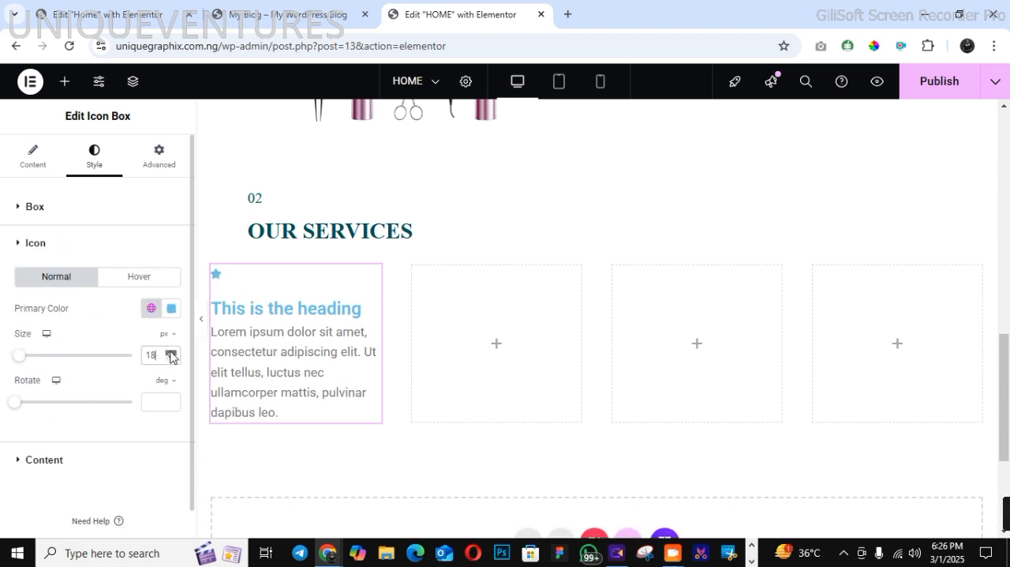
click(170, 353)
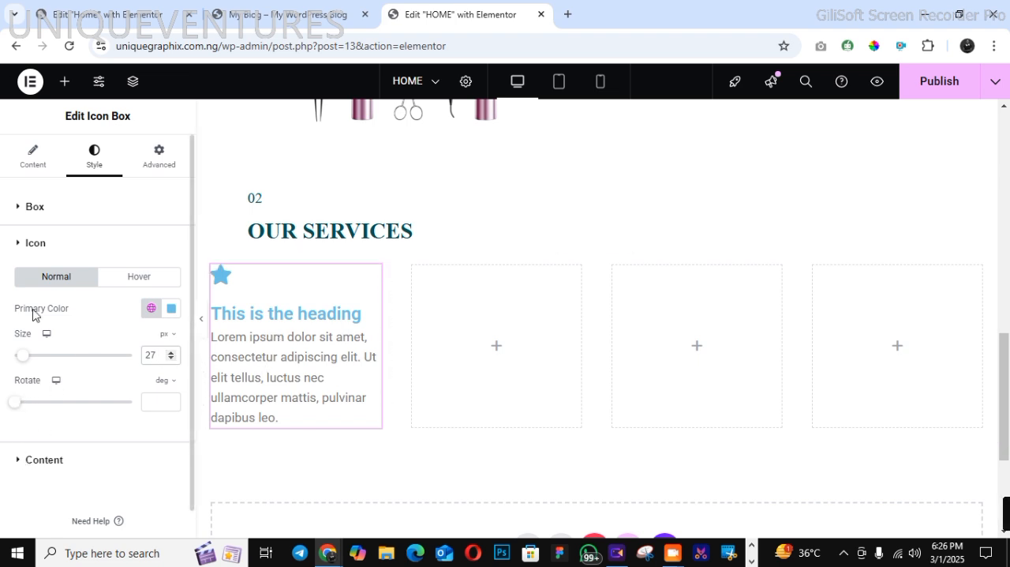
click(34, 207)
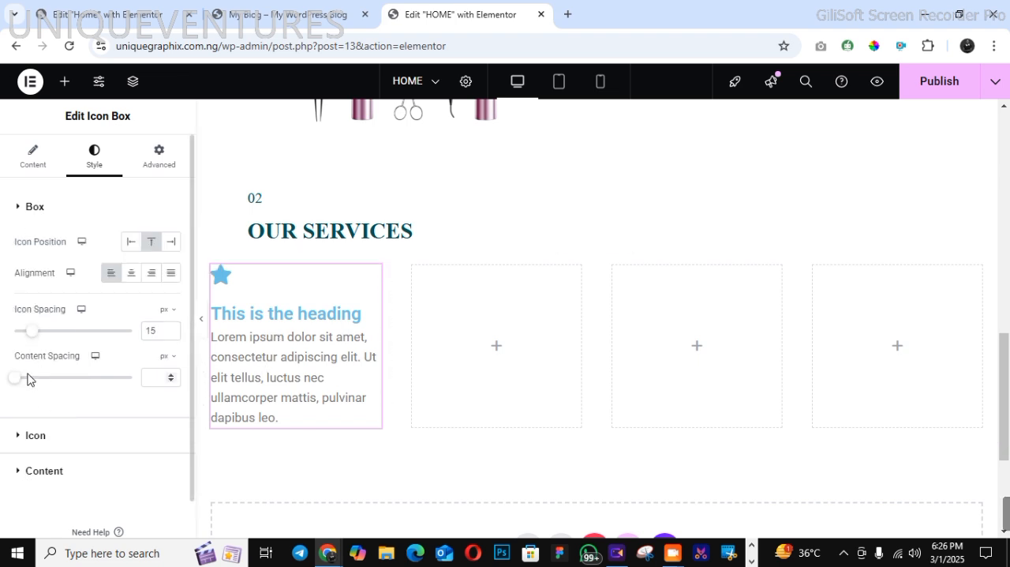
drag(18, 381, 25, 384)
Apply the global COLOR 1 (#015157) to the icon box title and switch it to a different global typography preset
click(26, 471)
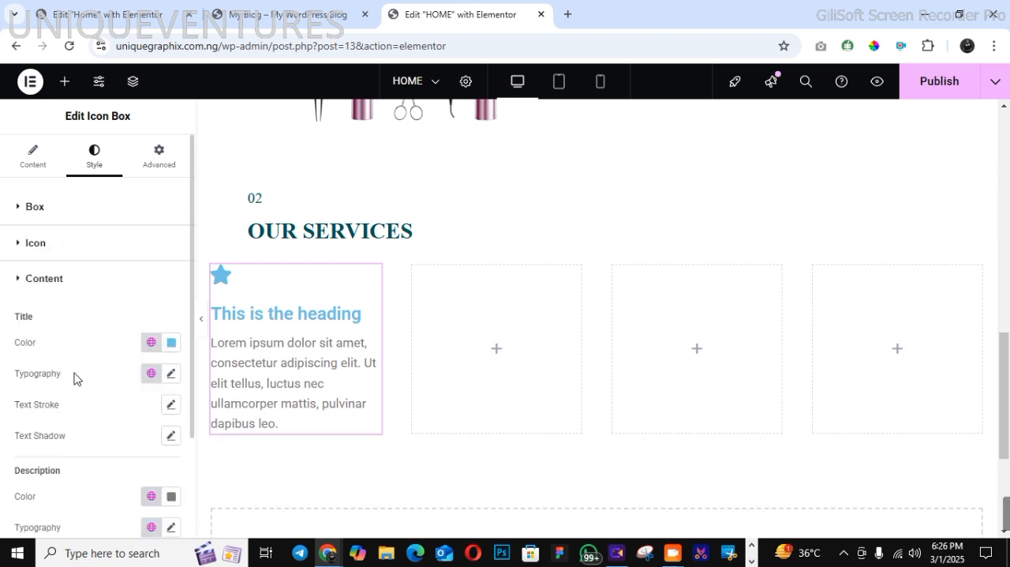
click(150, 344)
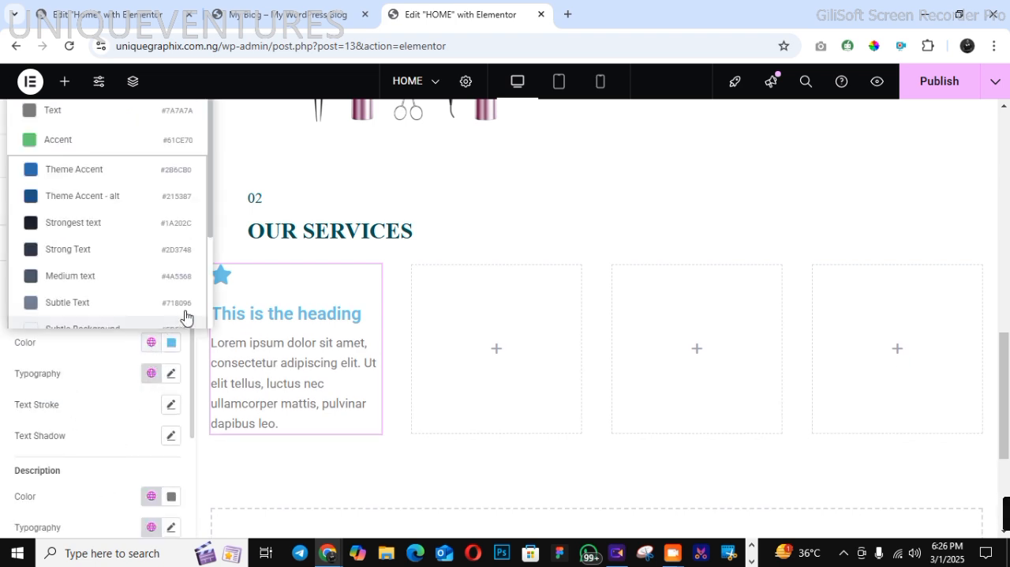
scroll(206, 323, down, 3)
click(142, 283)
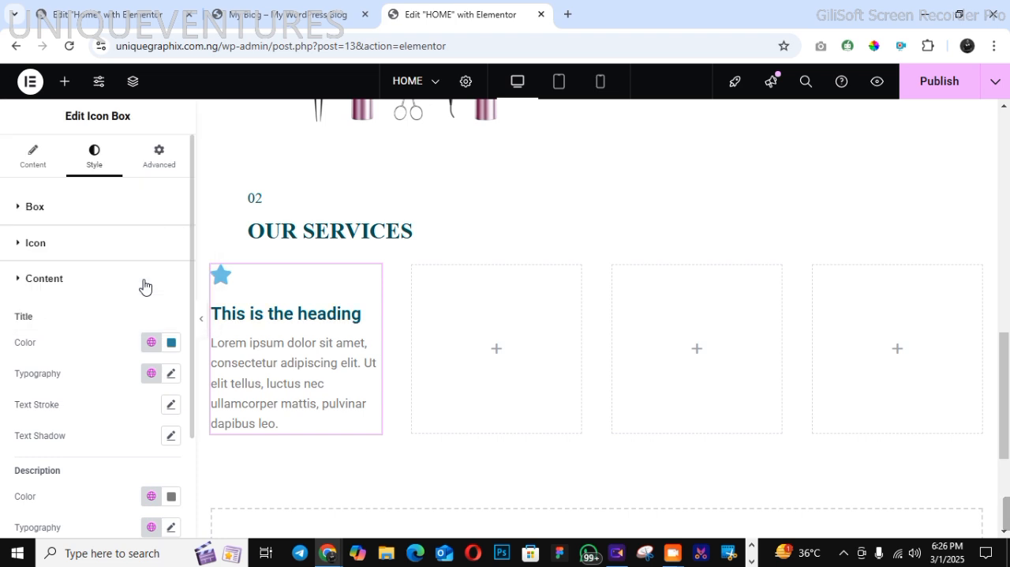
click(152, 372)
click(114, 340)
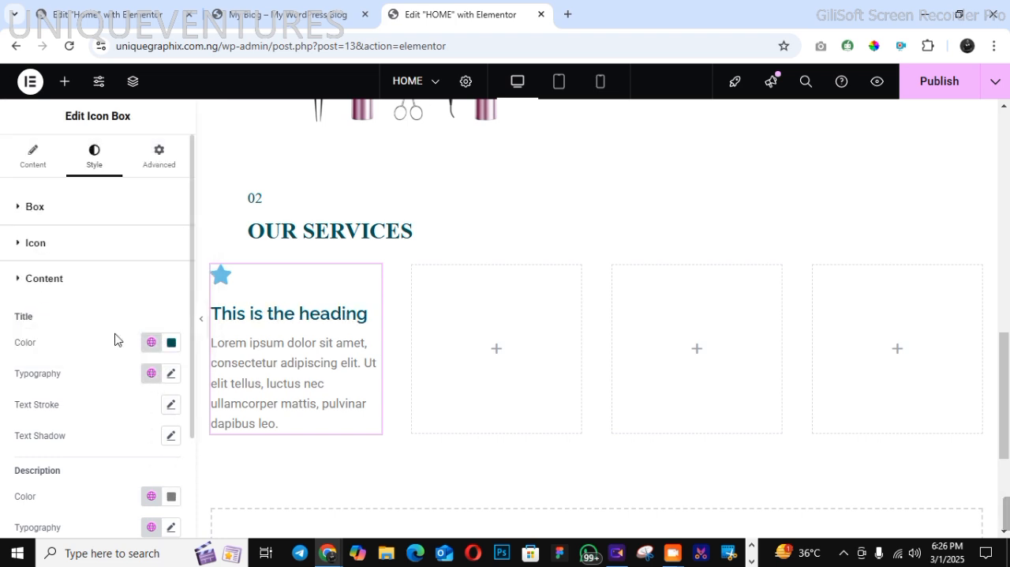
Make the icon box description text black and apply a global serif typography preset to it
click(172, 496)
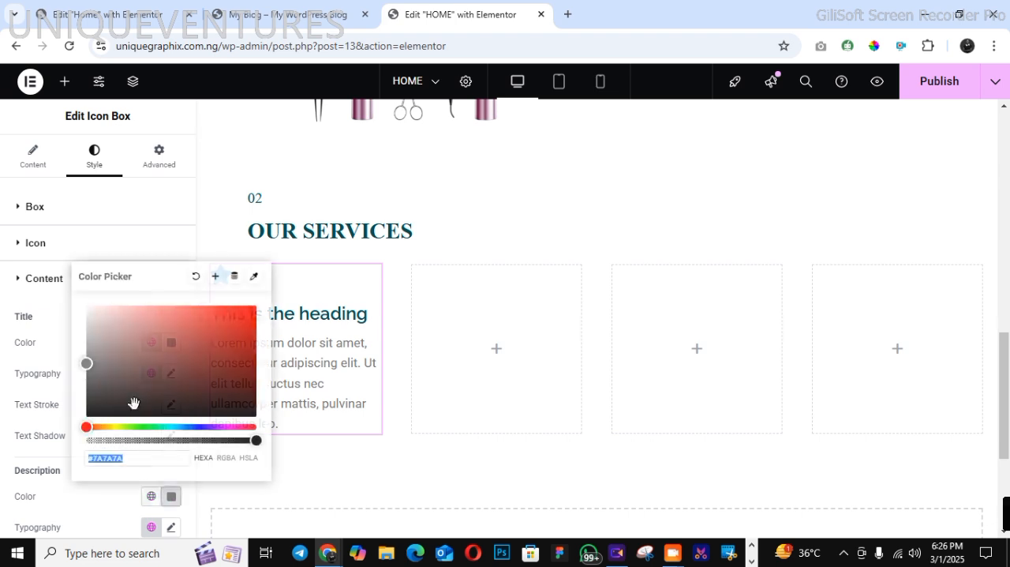
click(83, 504)
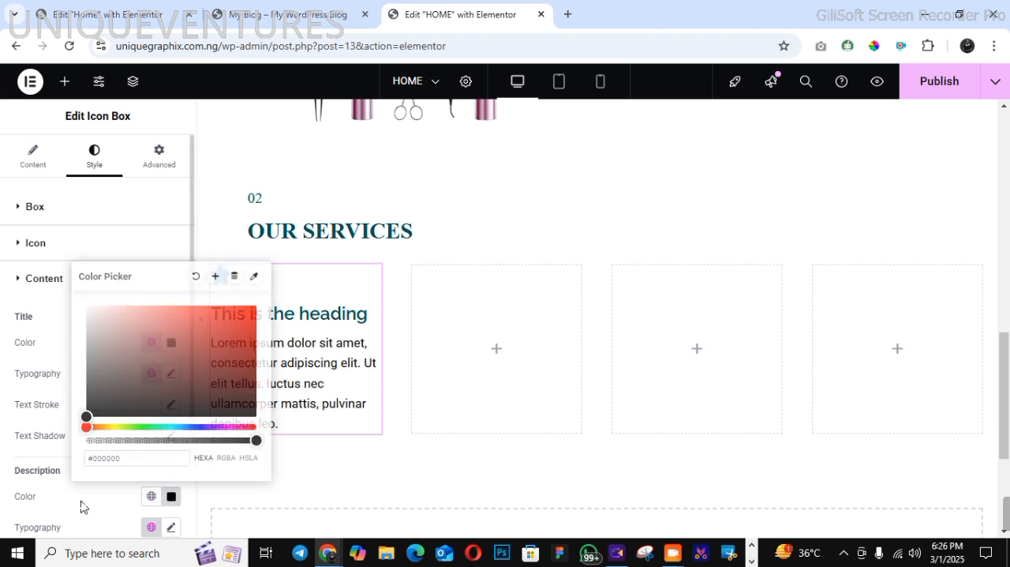
click(153, 526)
click(129, 484)
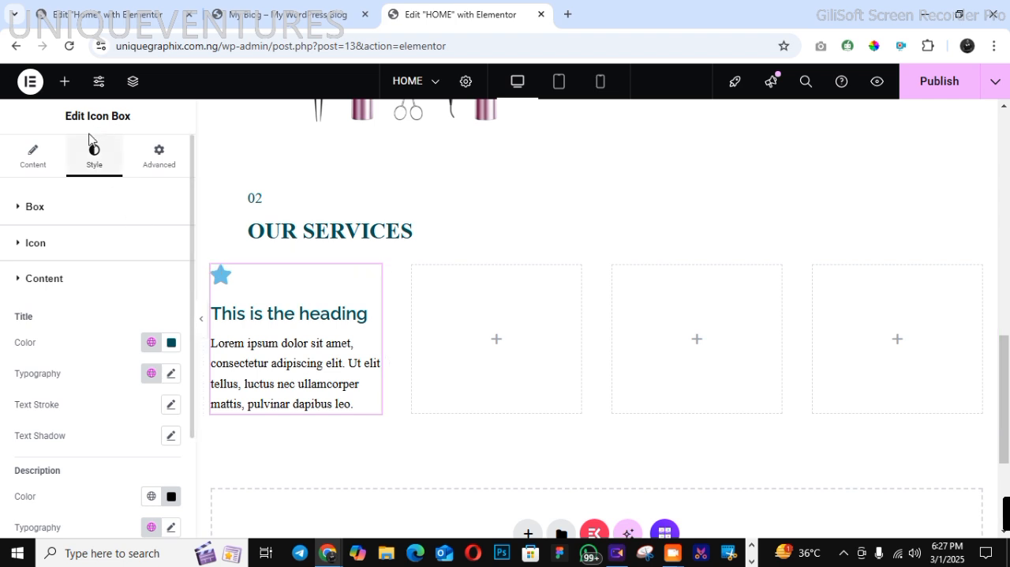
Compare the icons on the demo page and set the icon's primary color to the global COLOR 2 (#C29E10)
right_click(243, 315)
click(284, 263)
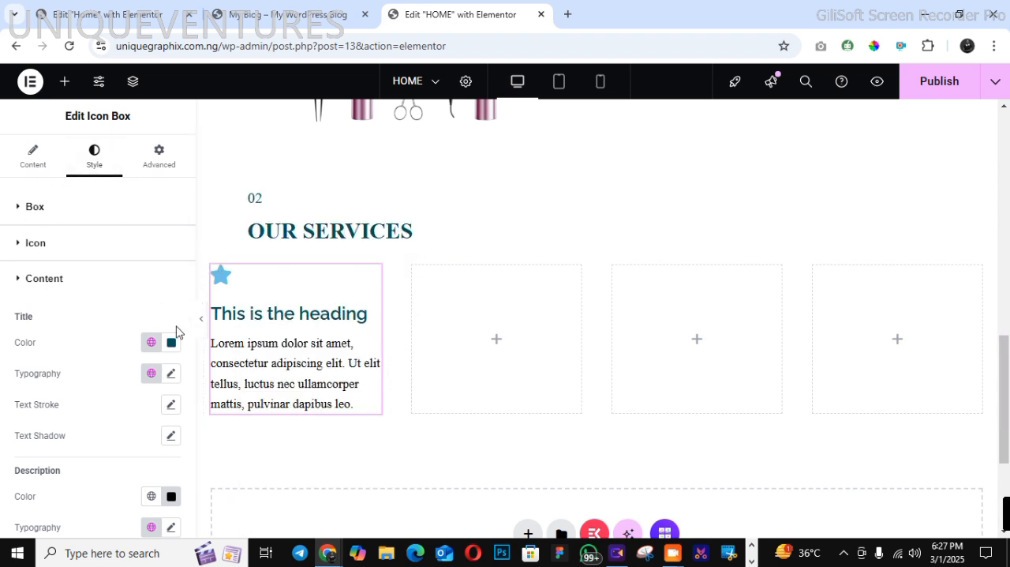
click(31, 245)
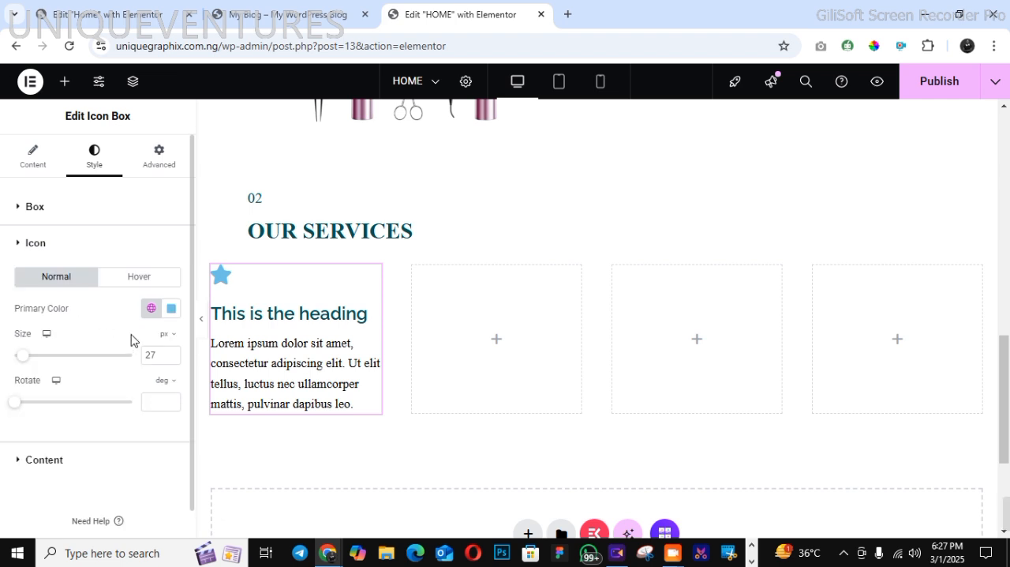
click(286, 16)
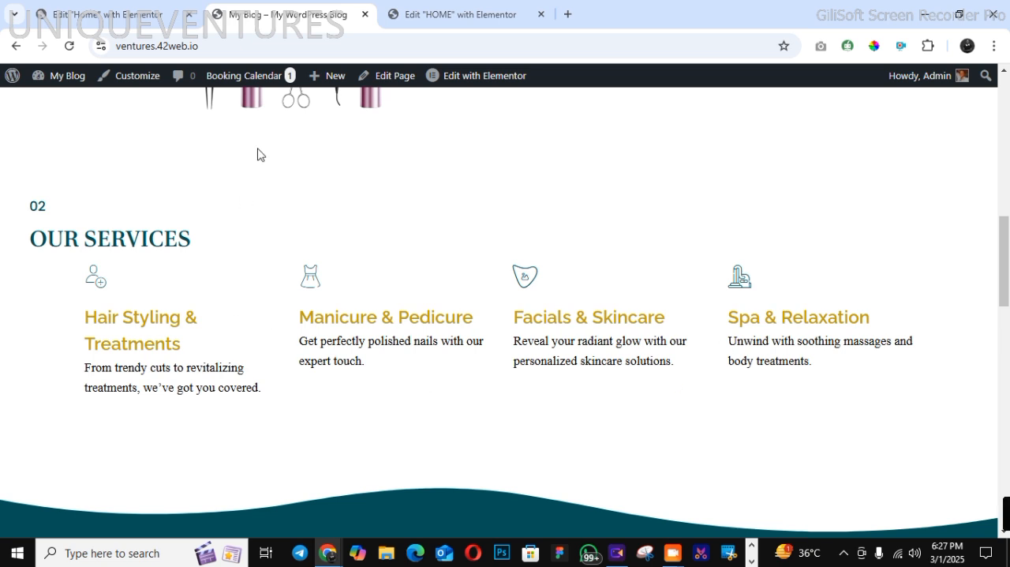
click(419, 18)
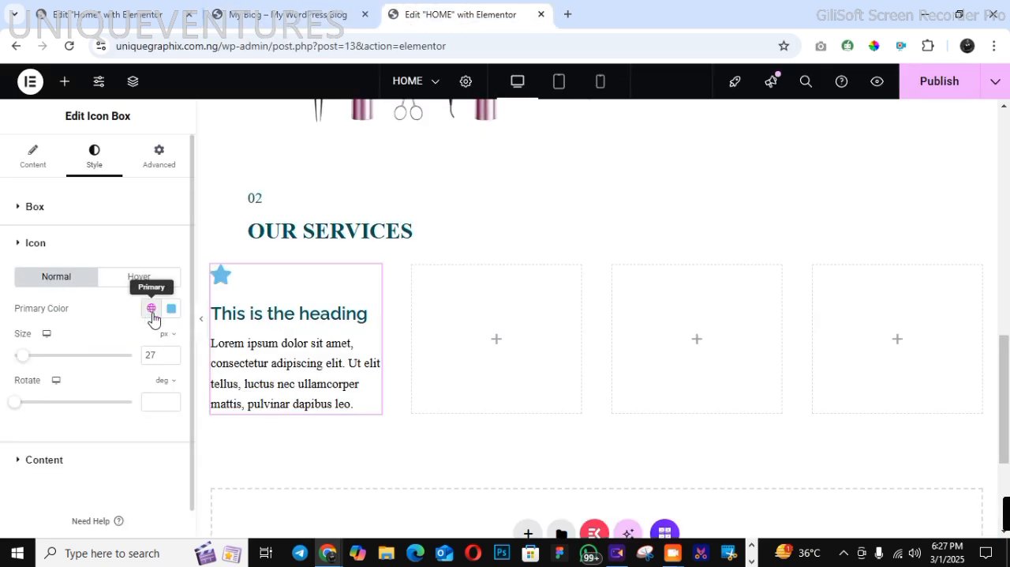
click(152, 309)
scroll(185, 294, down, 2)
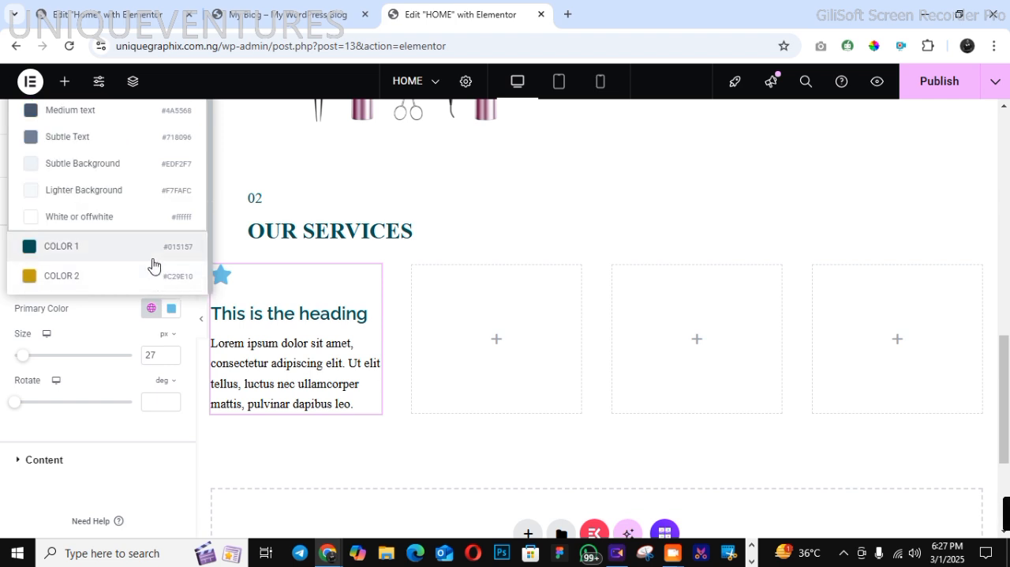
click(153, 277)
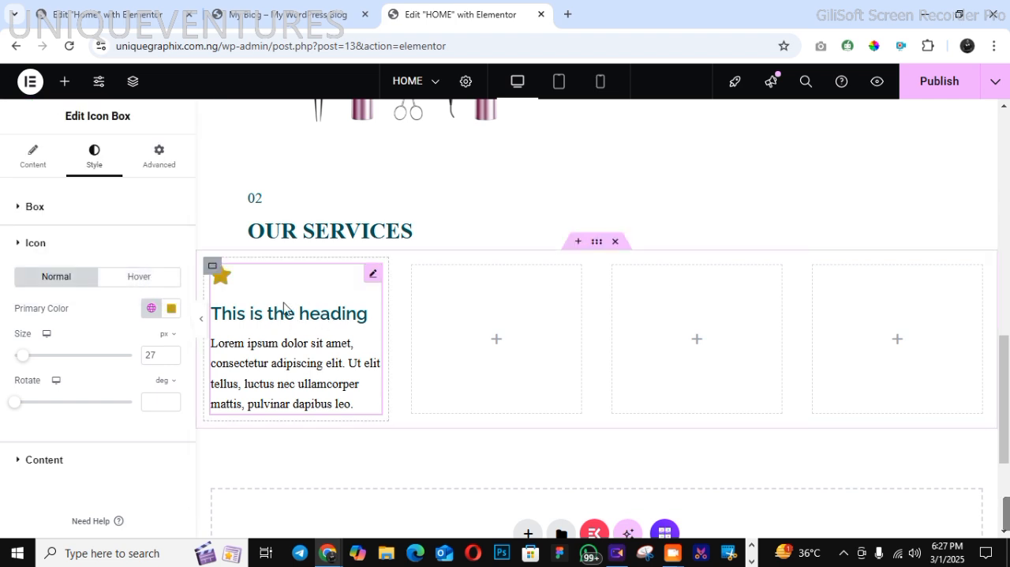
Copy the styled icon box and paste it into the three remaining services columns
right_click(280, 308)
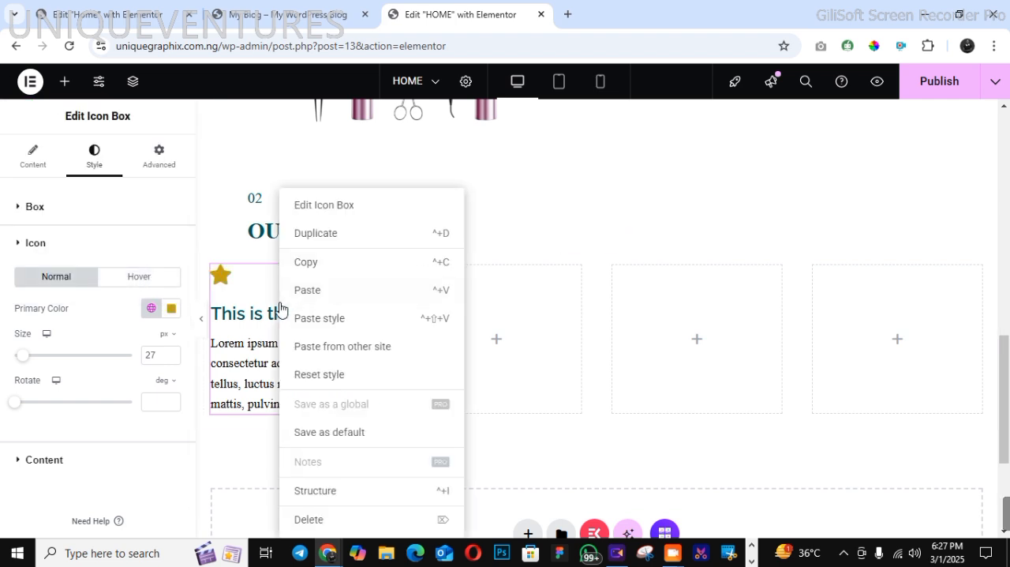
click(303, 262)
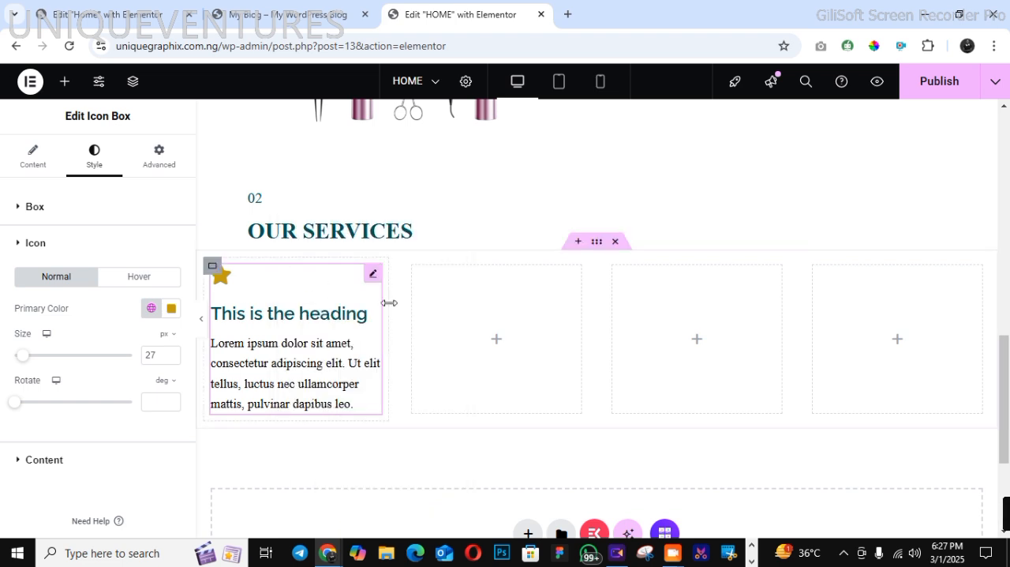
right_click(448, 326)
click(467, 264)
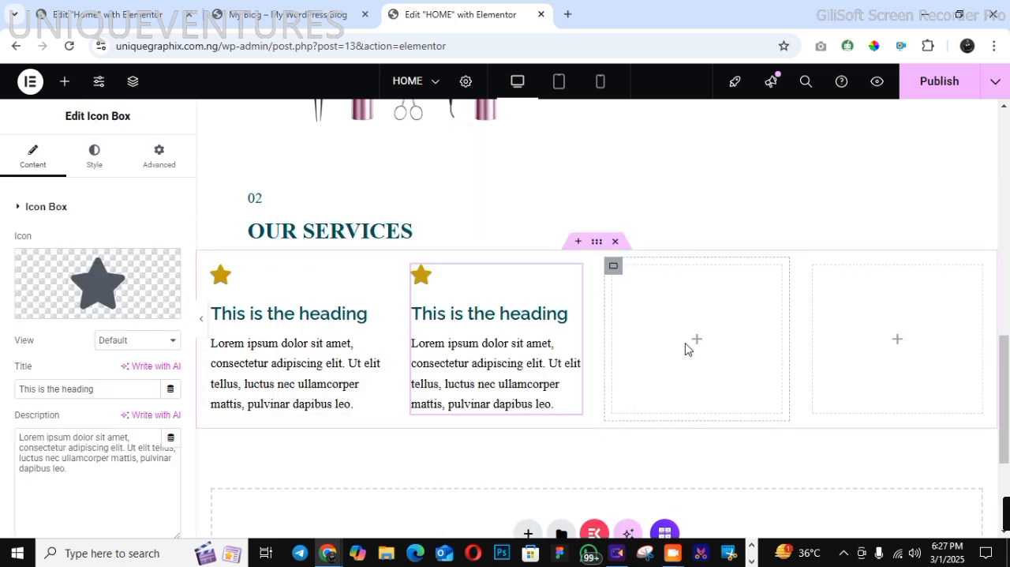
right_click(685, 347)
click(695, 263)
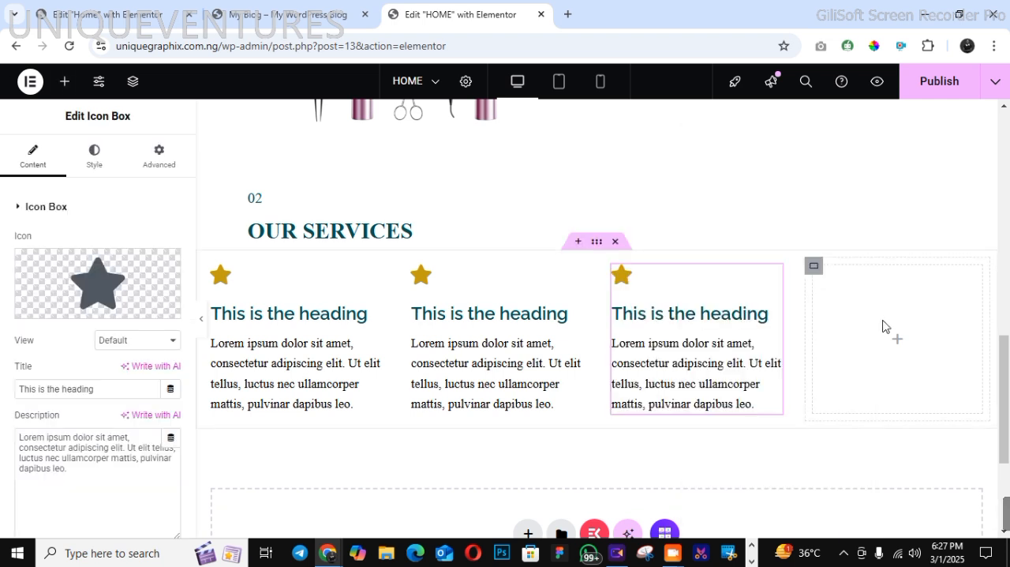
right_click(884, 325)
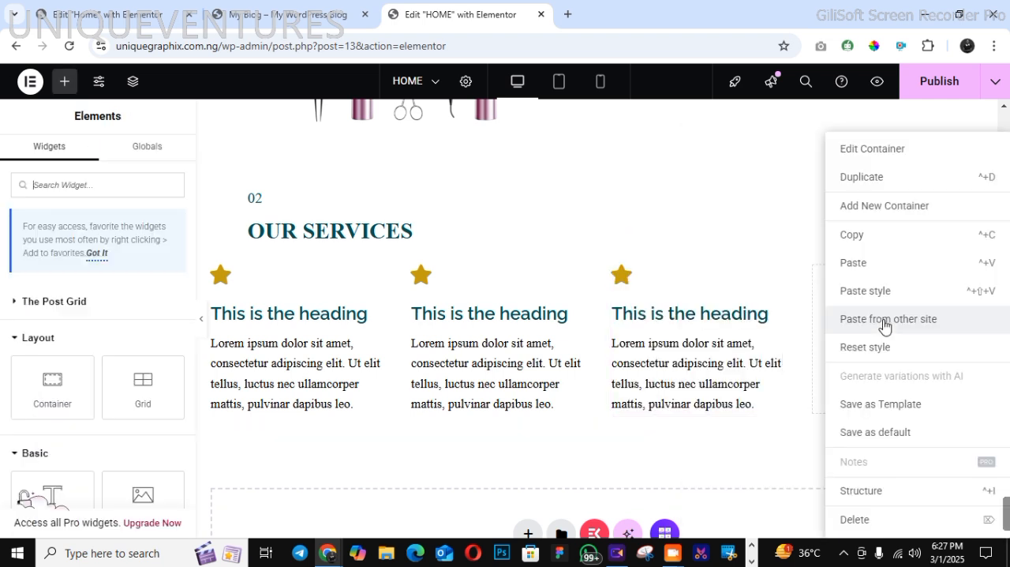
click(871, 269)
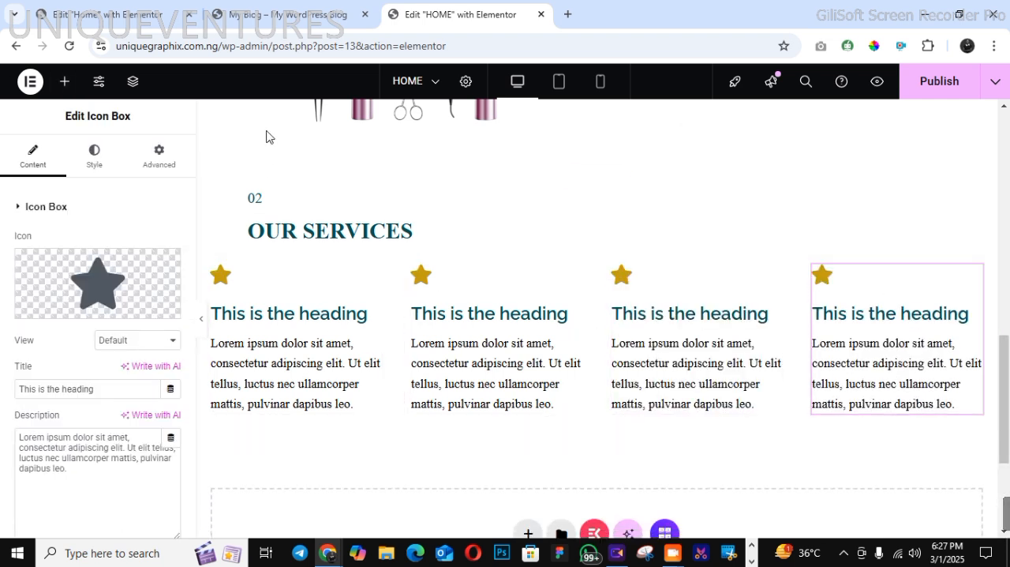
Replace the first icon box's title with "Hair Styling & Treatments" copied from the demo page
click(287, 10)
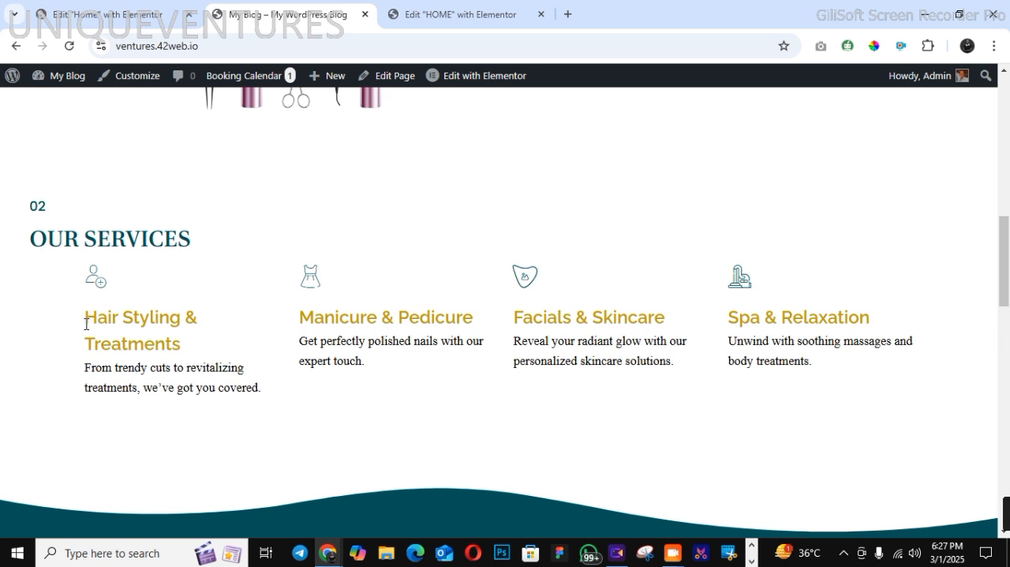
drag(86, 324, 182, 344)
right_click(155, 333)
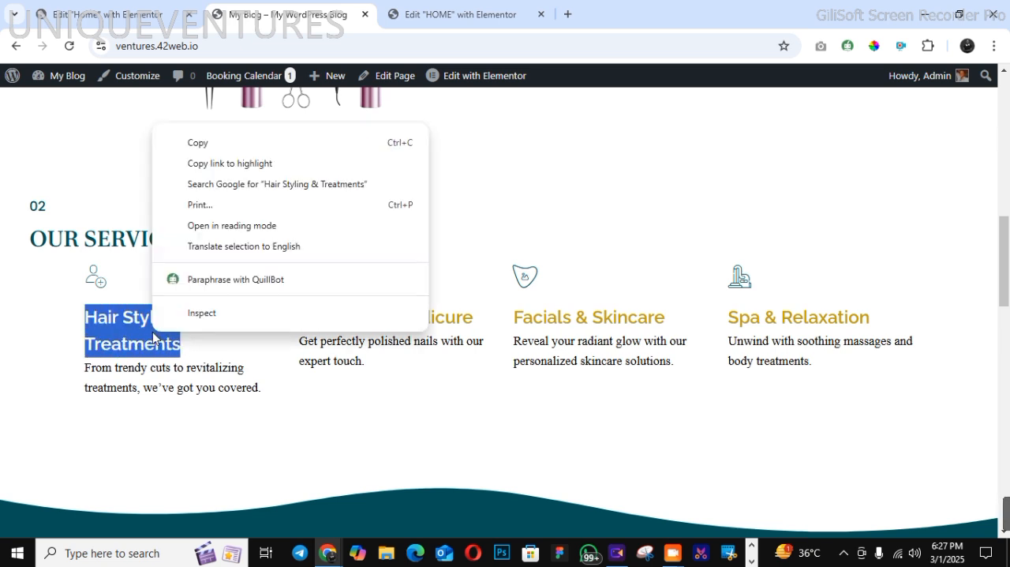
click(229, 142)
click(458, 14)
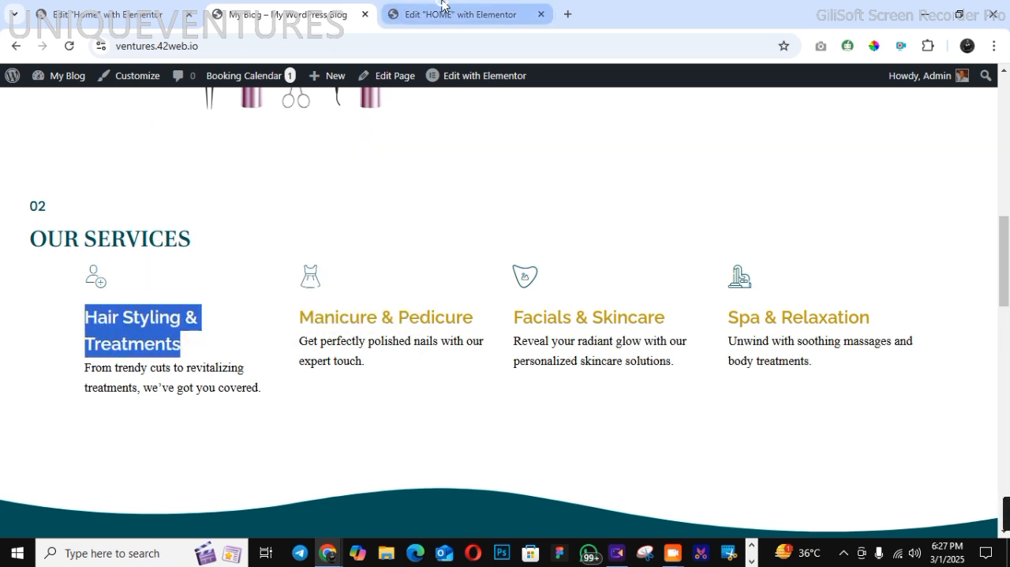
click(256, 315)
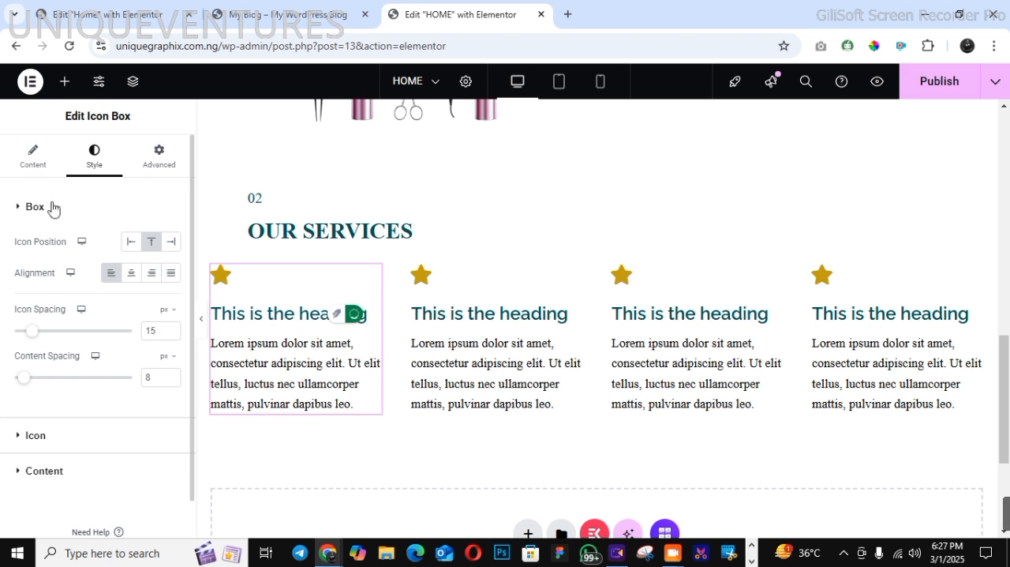
click(26, 160)
drag(91, 387, 18, 385)
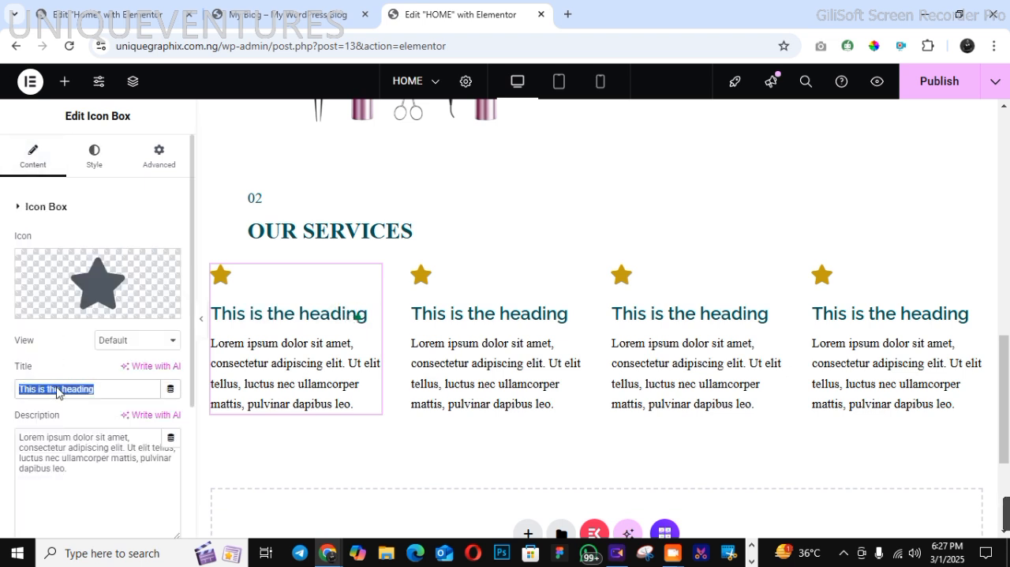
right_click(26, 388)
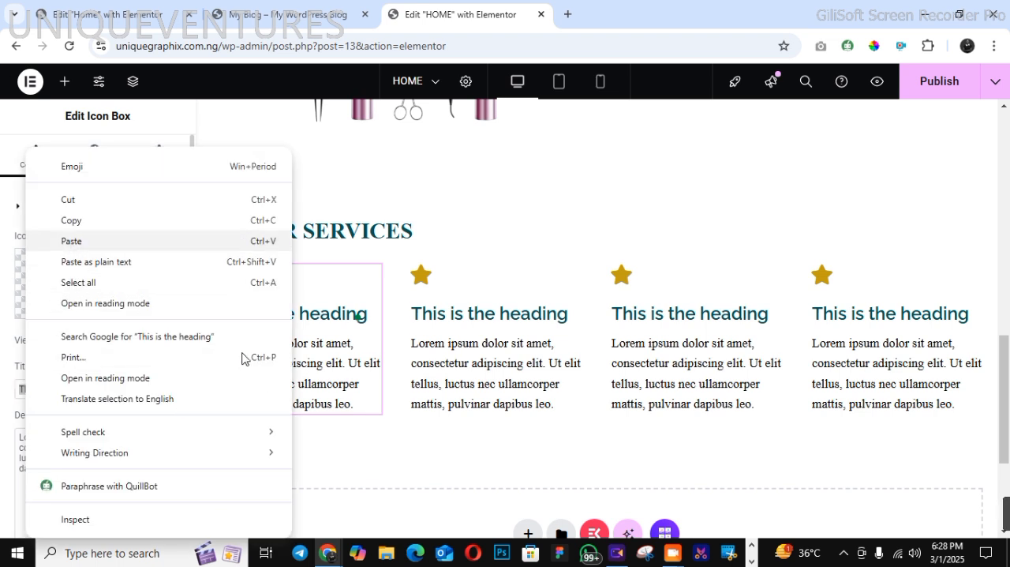
key(ctrl+v)
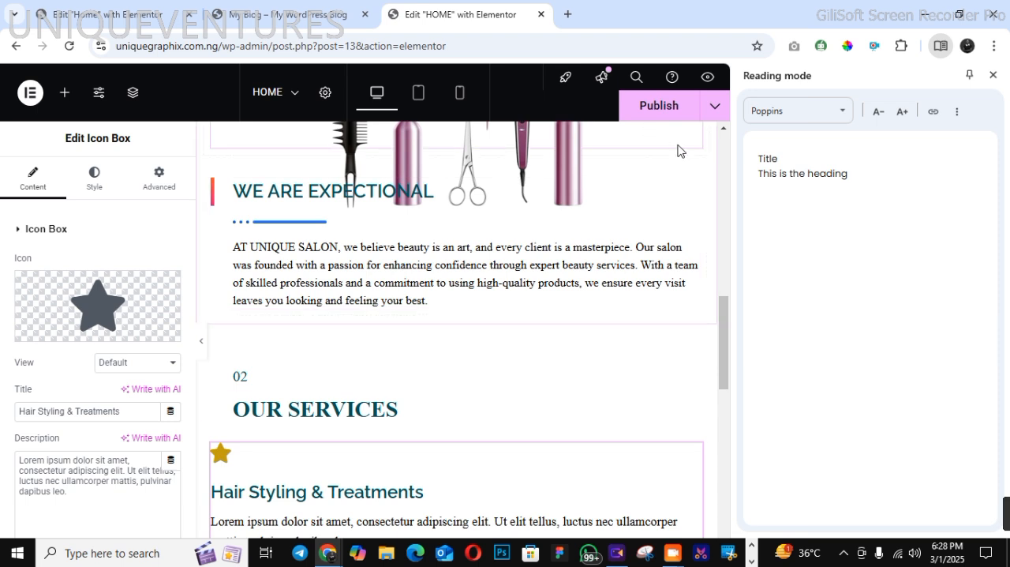
click(993, 75)
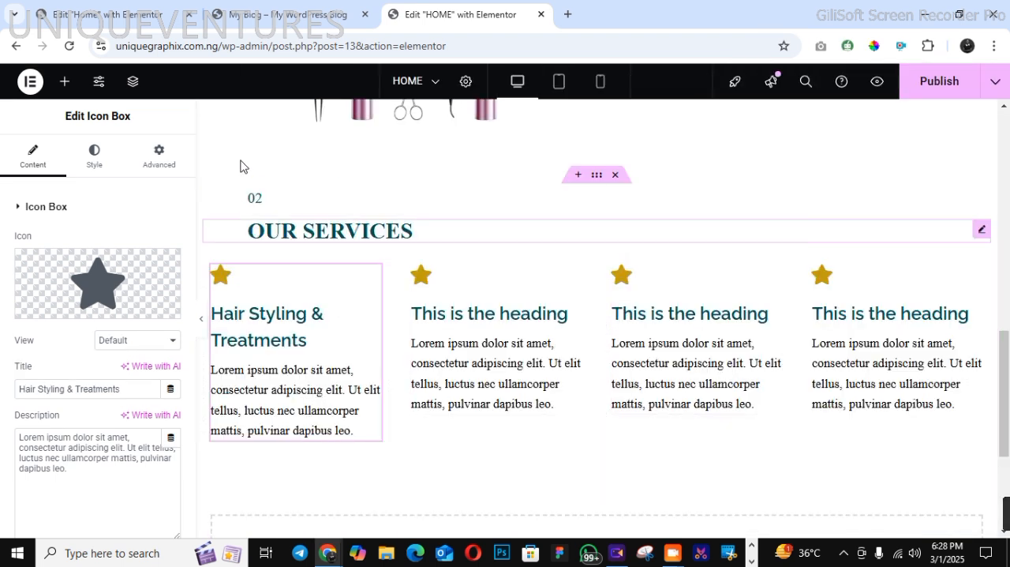
Replace the first icon box's description with "From trendy cuts to revitalizing treatments, we've got you covered." copied from the demo page
click(290, 18)
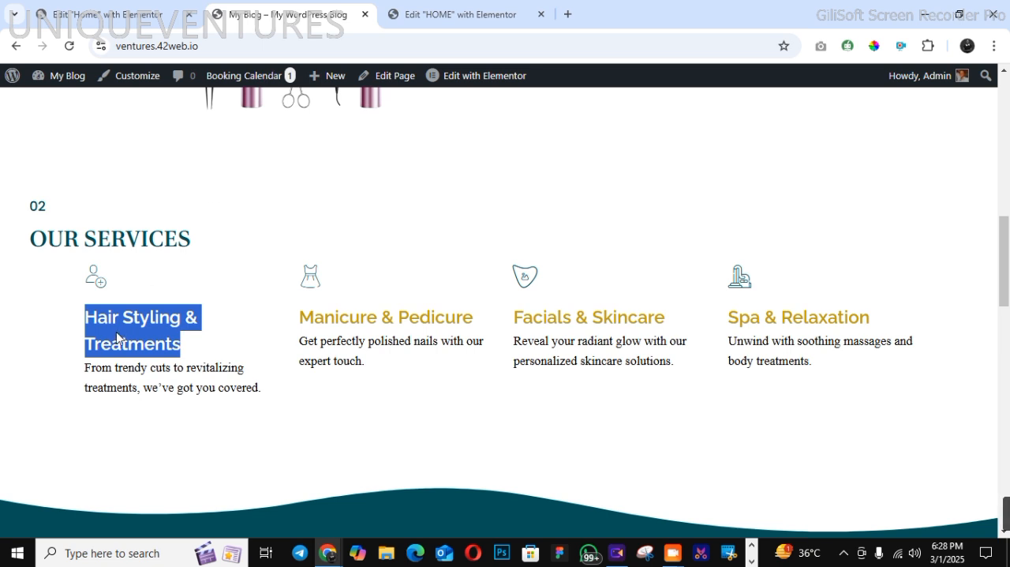
drag(86, 368, 263, 401)
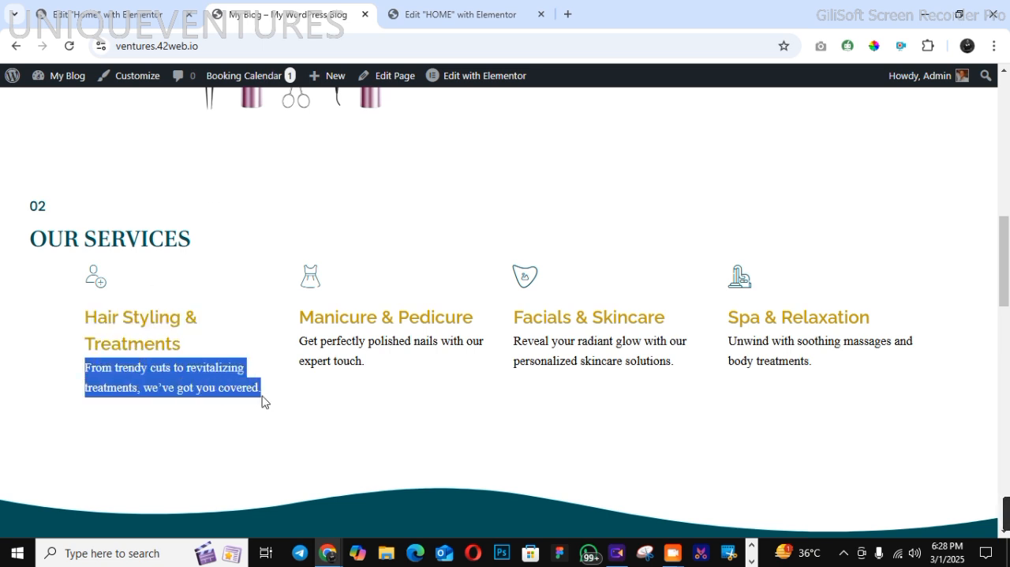
right_click(233, 378)
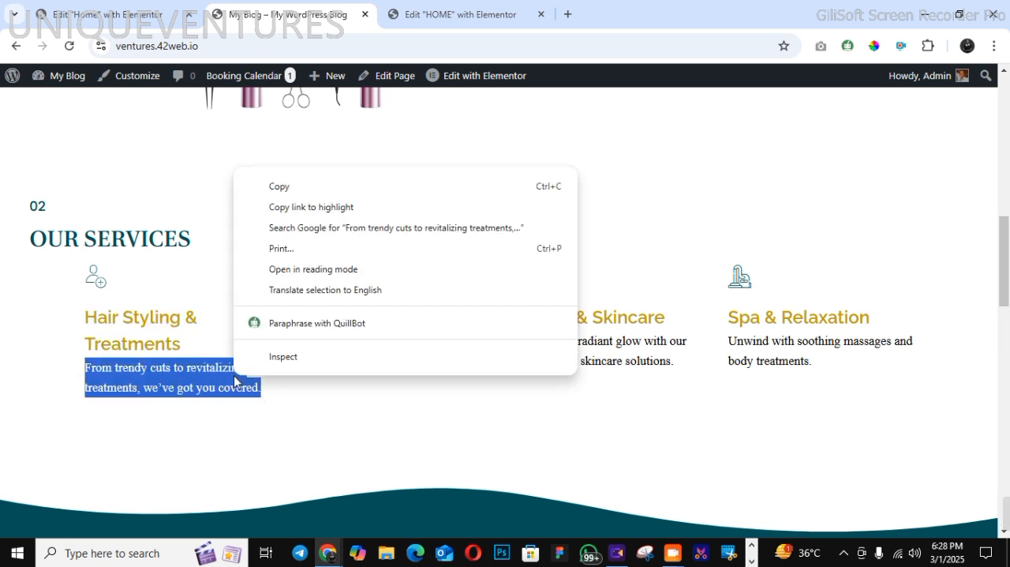
click(300, 187)
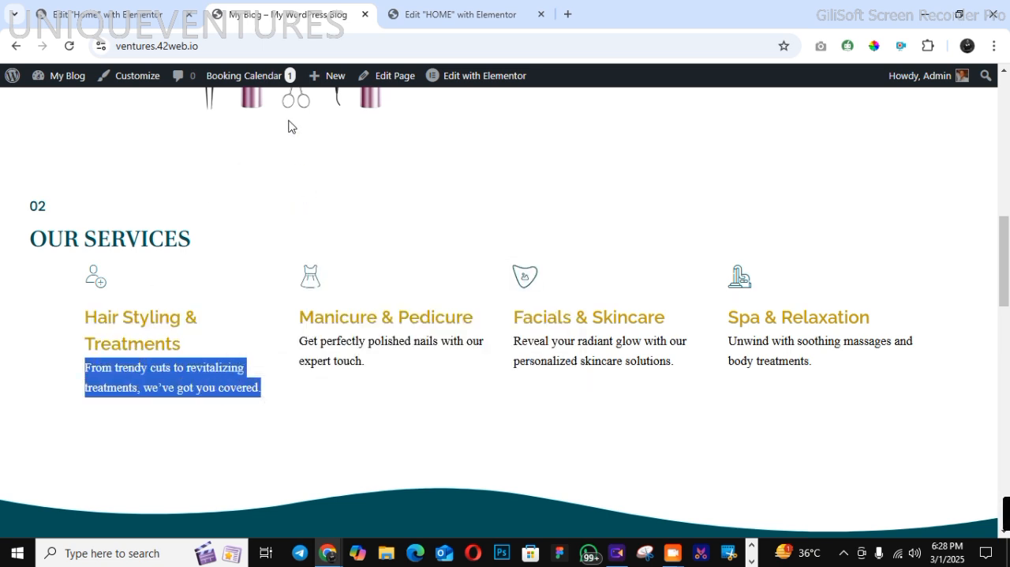
click(424, 18)
drag(20, 436, 85, 481)
right_click(55, 448)
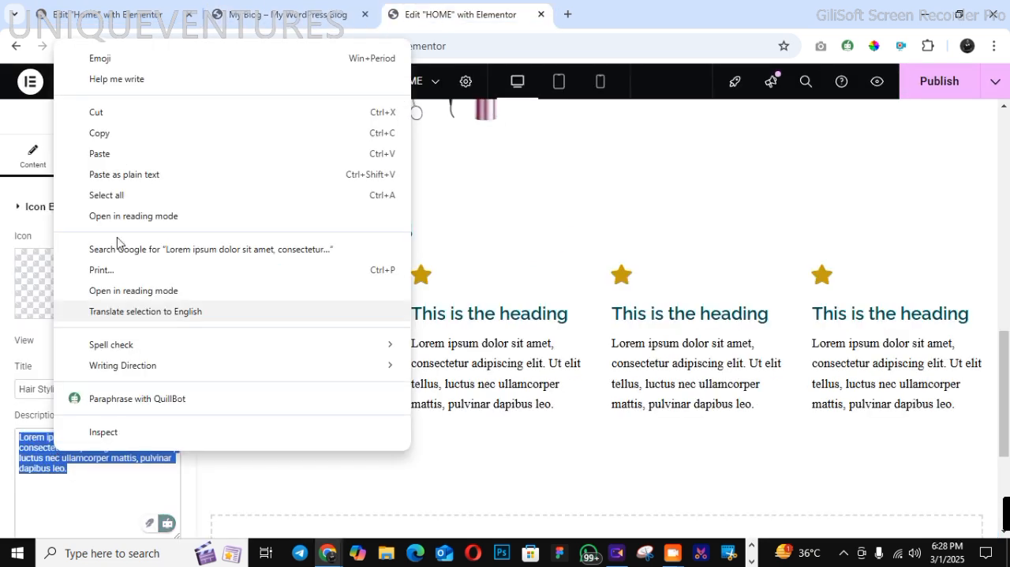
click(119, 155)
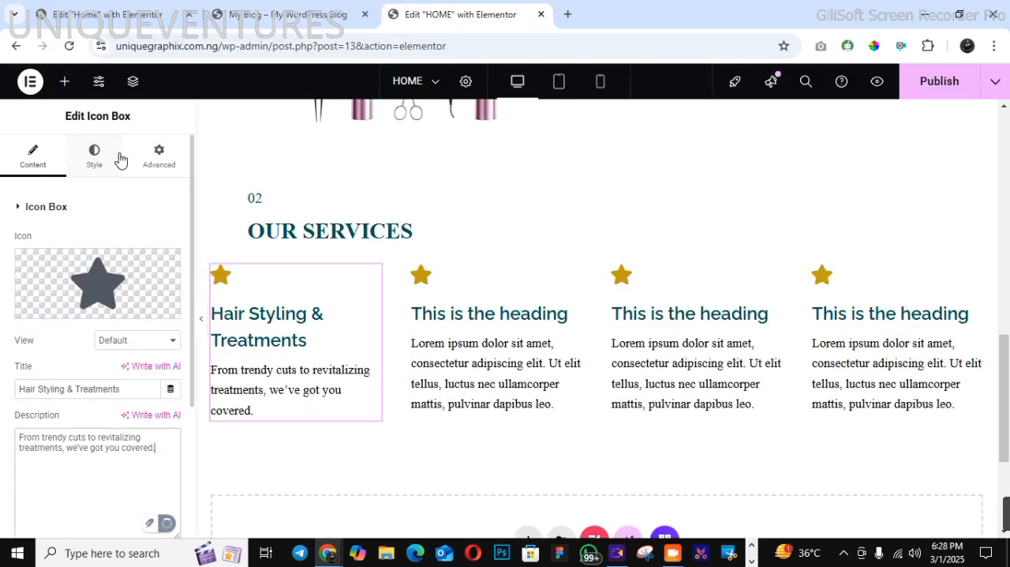
Replace the second icon box's title with "Manicure & Pedicure" copied from the demo page
click(288, 14)
drag(302, 317, 476, 323)
right_click(468, 318)
click(478, 334)
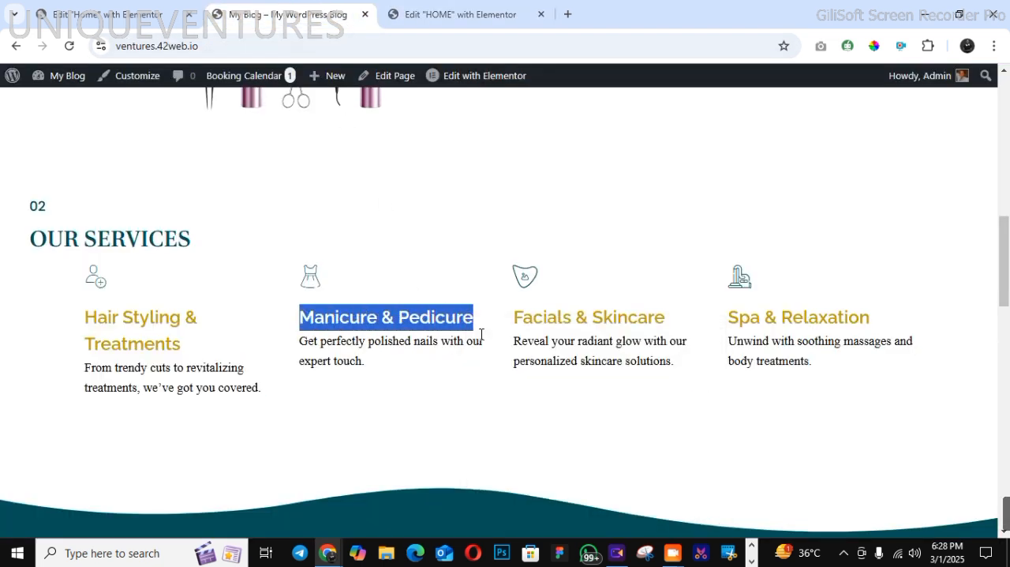
click(462, 16)
click(426, 323)
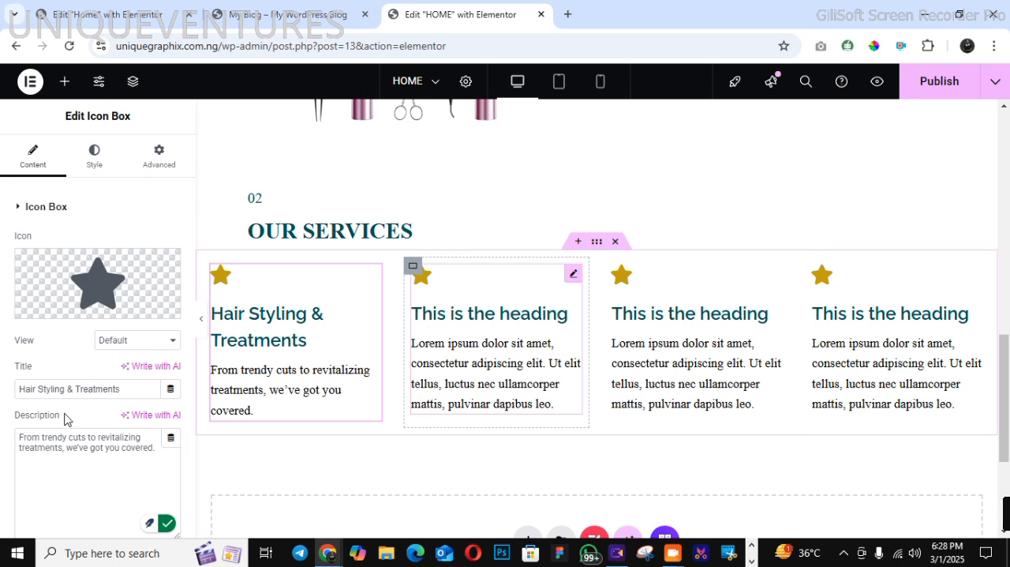
drag(19, 390, 107, 392)
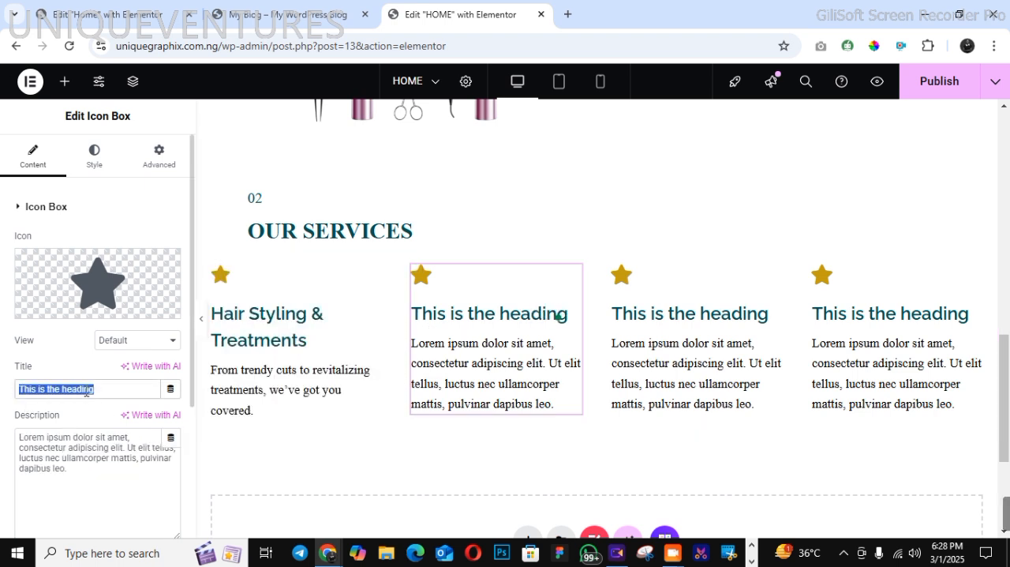
right_click(86, 392)
click(147, 238)
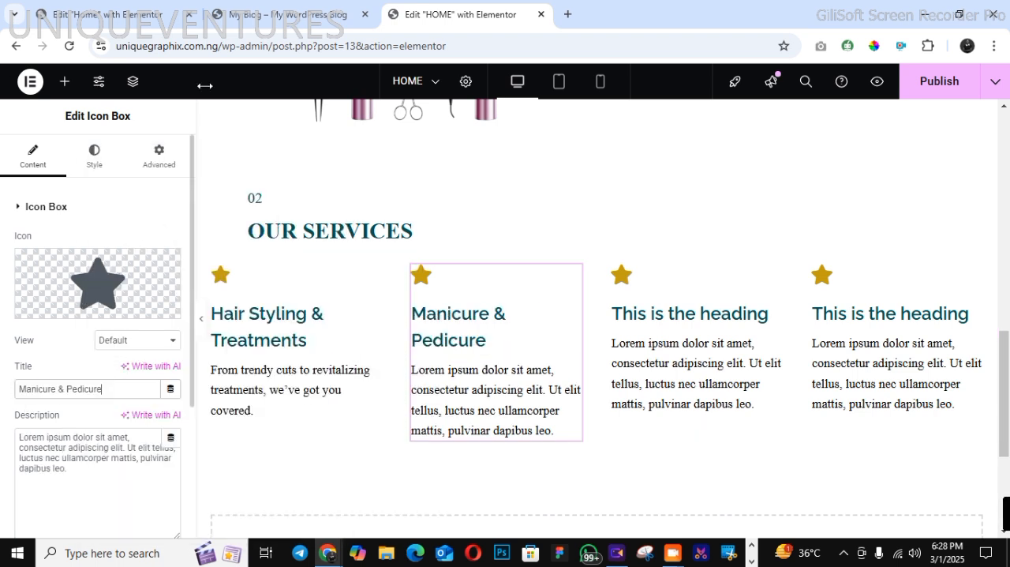
Replace the second icon box's description with "Get perfectly polished nails with our expert touch." copied from the demo page
click(276, 11)
drag(300, 341, 376, 381)
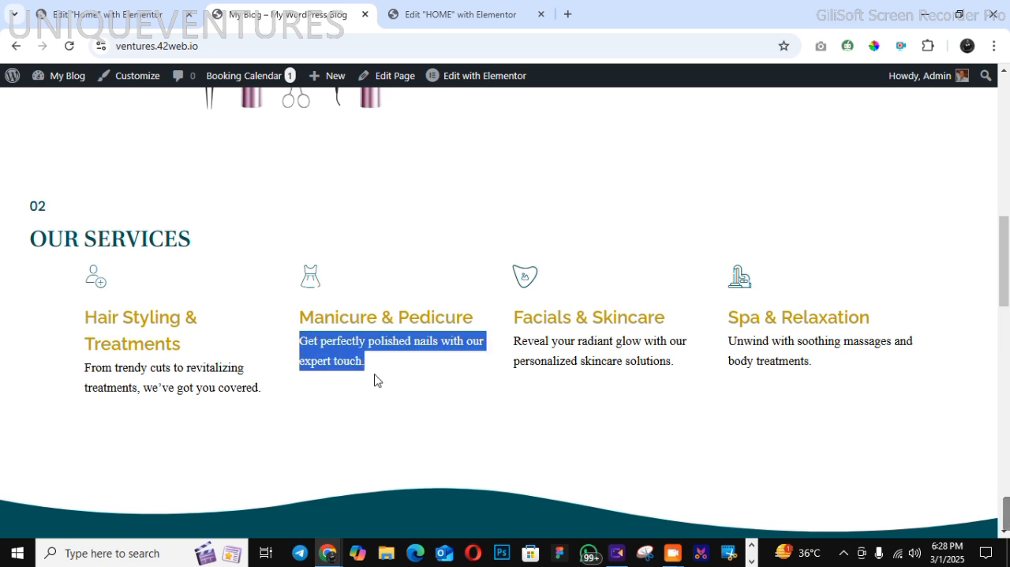
right_click(352, 352)
click(397, 173)
click(426, 14)
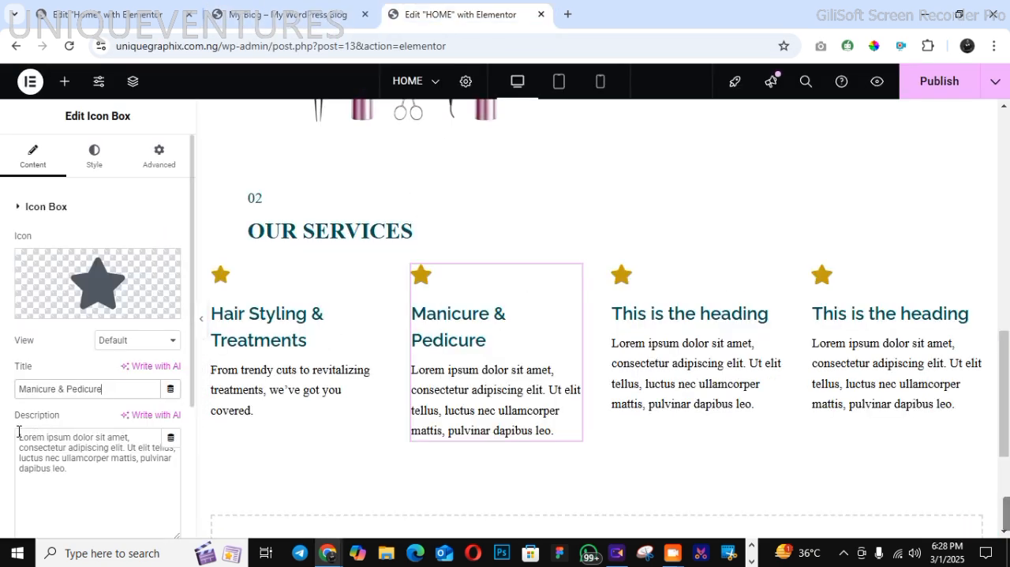
drag(19, 436, 80, 472)
right_click(49, 448)
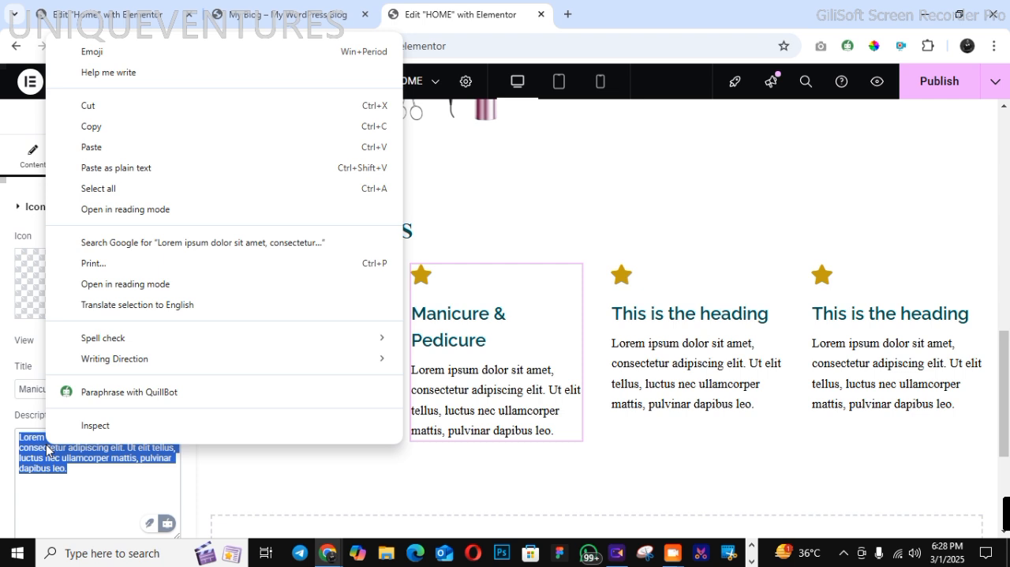
click(141, 150)
Replace the third icon box's title with "Facials & Skincare" copied from the demo page
click(269, 14)
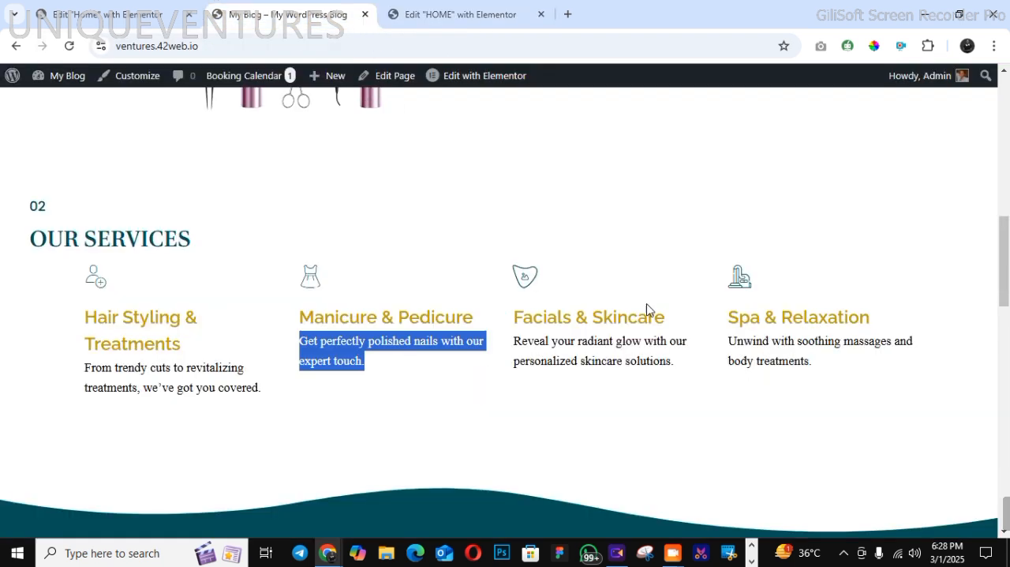
drag(514, 317, 665, 319)
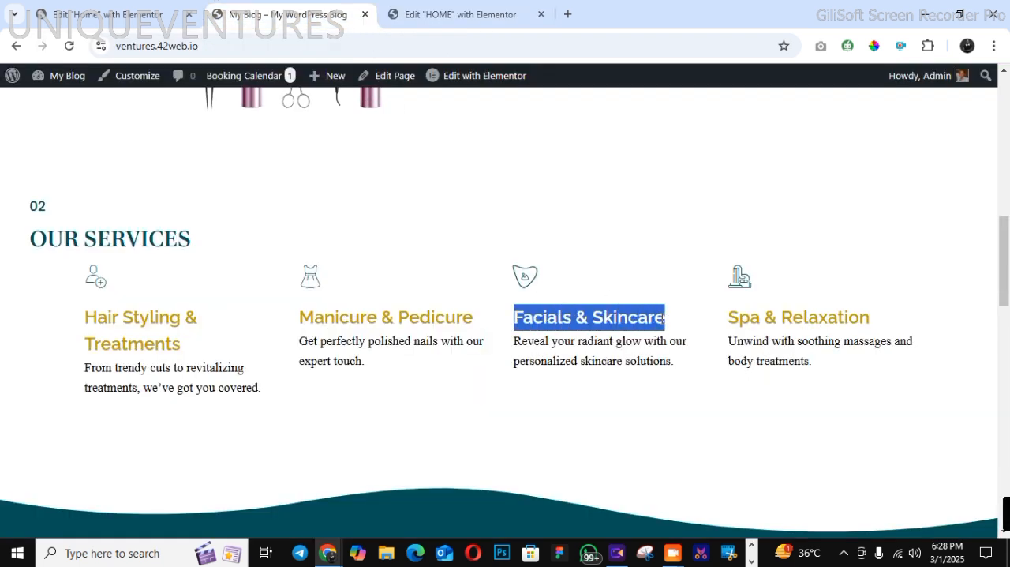
right_click(655, 324)
click(676, 340)
click(430, 18)
click(655, 353)
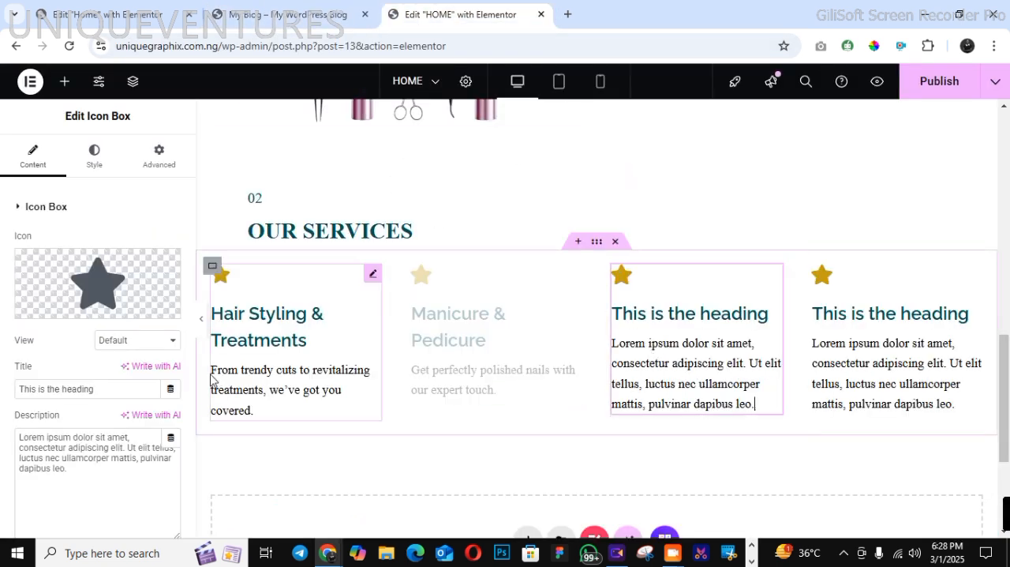
click(765, 400)
drag(19, 388, 108, 408)
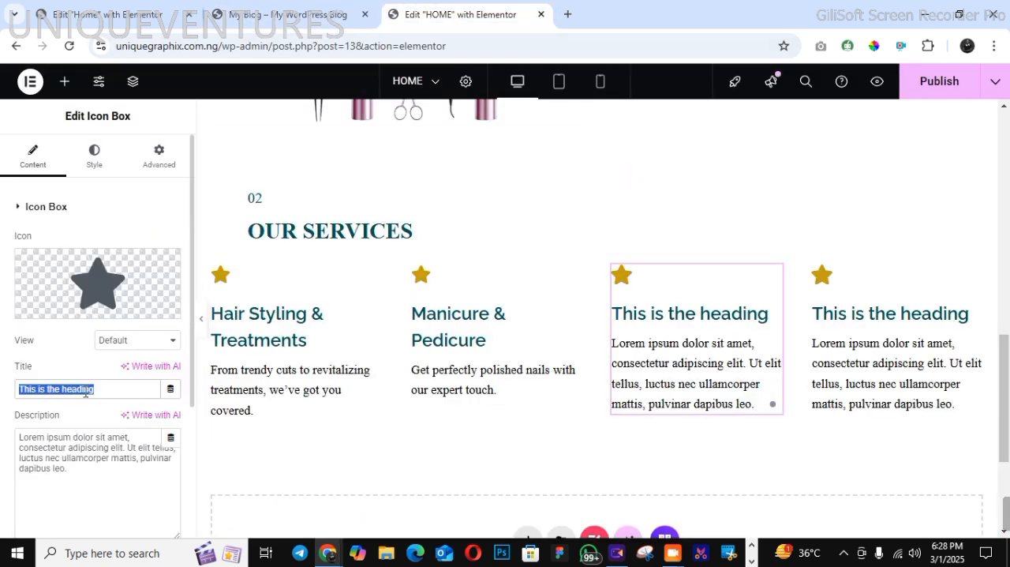
right_click(85, 393)
click(167, 106)
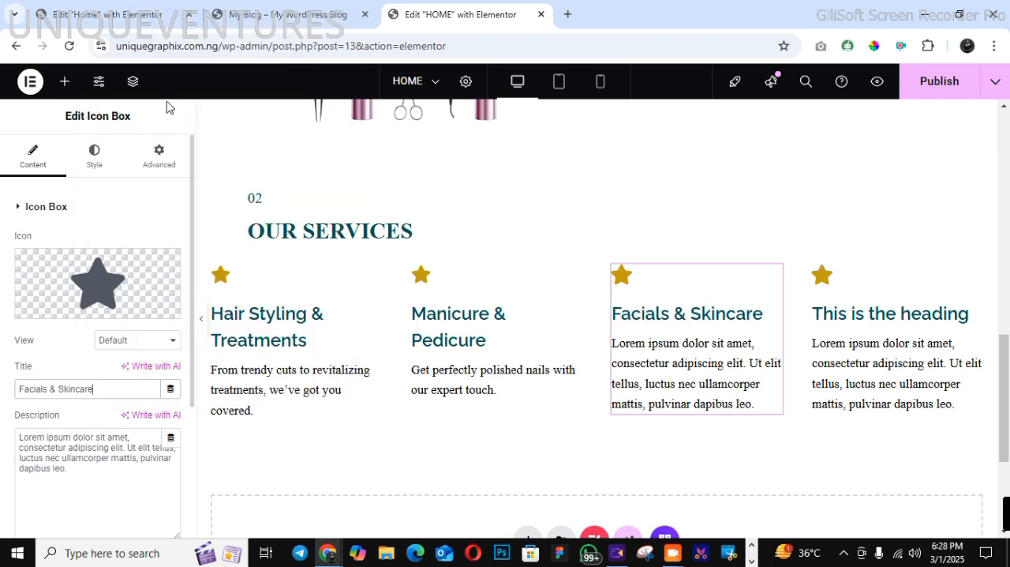
Replace the third icon box's description with "Reveal your radiant glow with our personalized skincare solutions" copied from the demo page
click(304, 16)
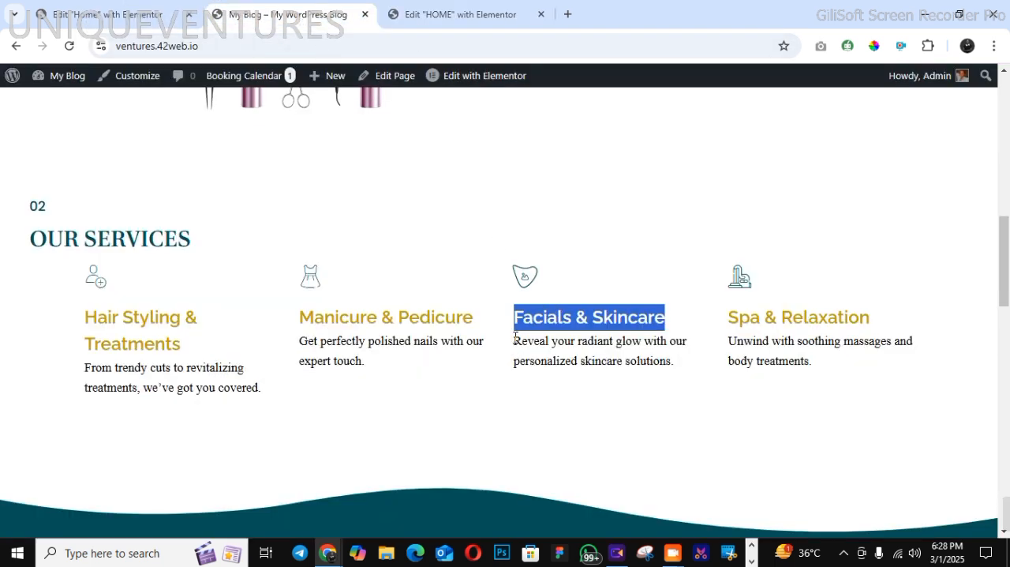
drag(515, 338, 672, 364)
right_click(651, 363)
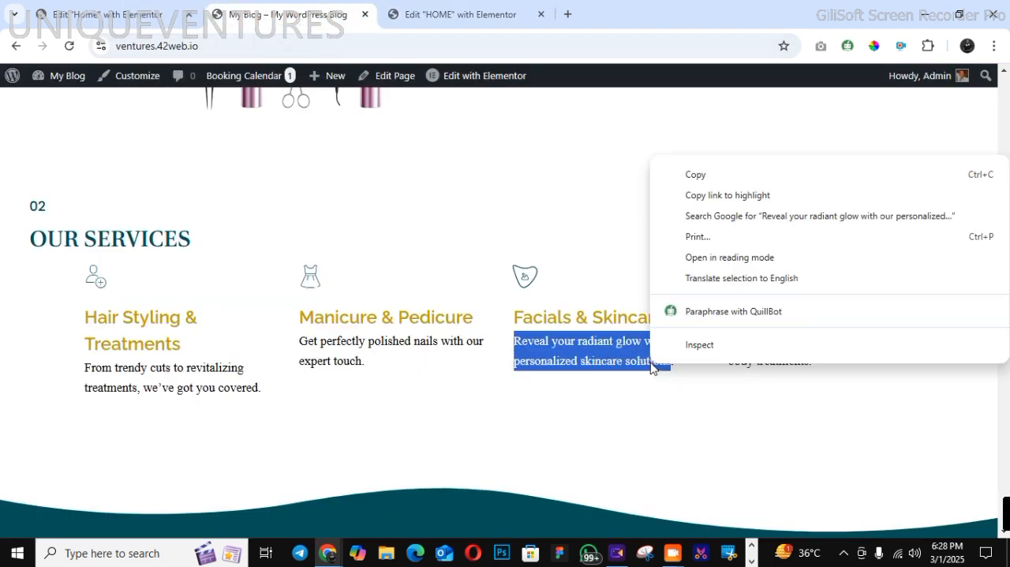
click(683, 174)
click(453, 15)
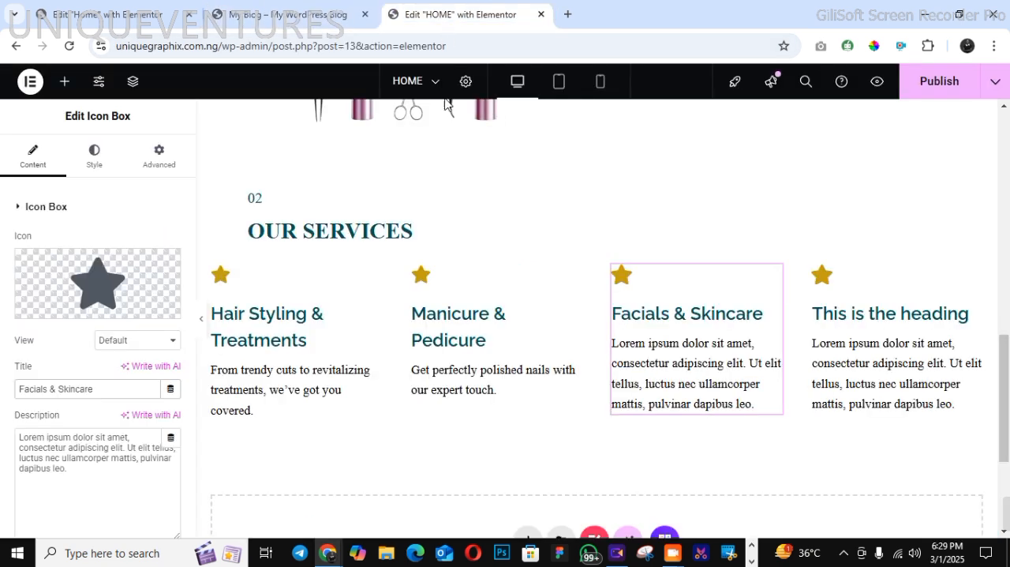
drag(19, 436, 100, 475)
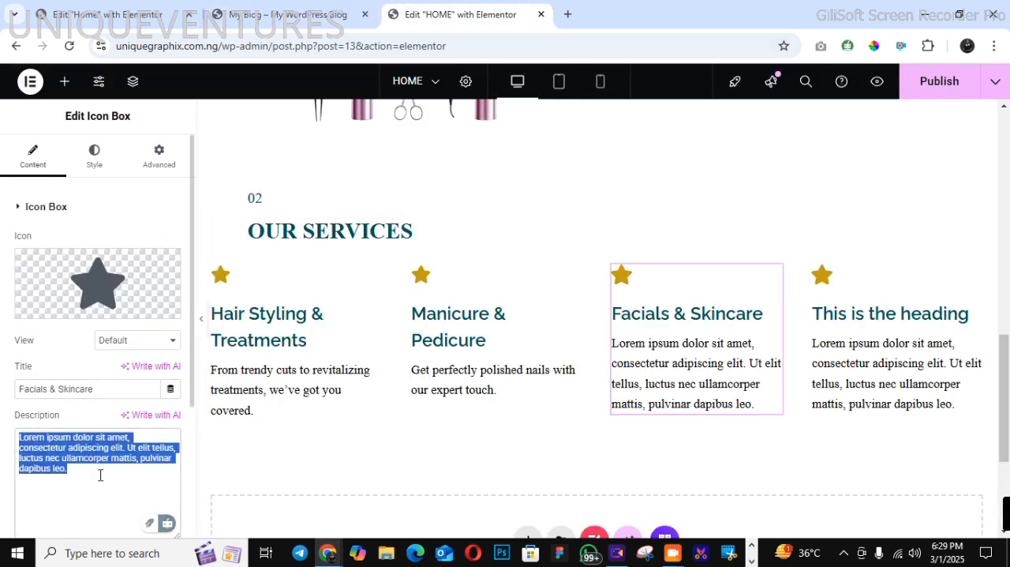
right_click(75, 438)
click(140, 148)
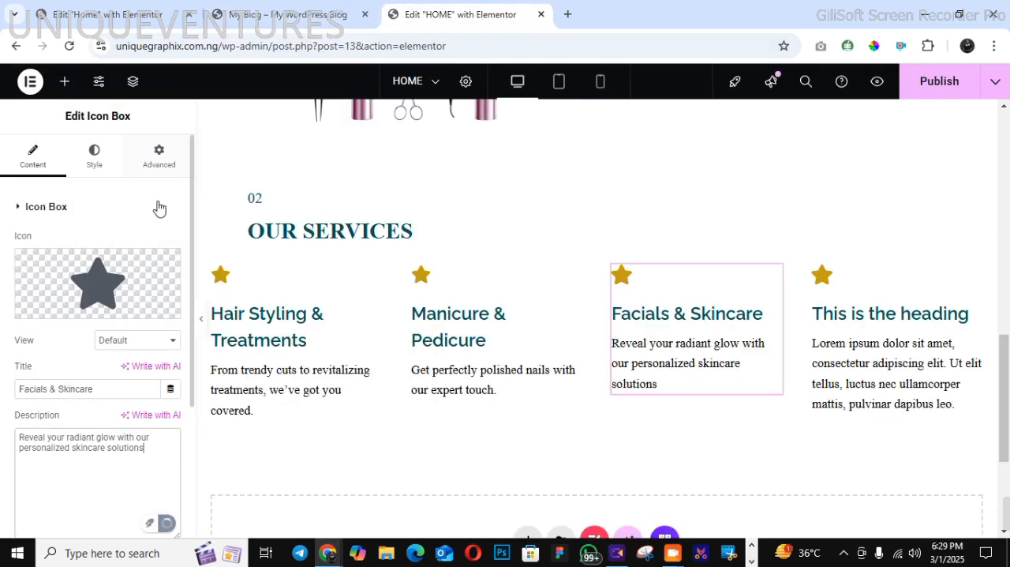
Replace the fourth icon box's title with "Spa & Relaxation" copied from the demo page
click(288, 14)
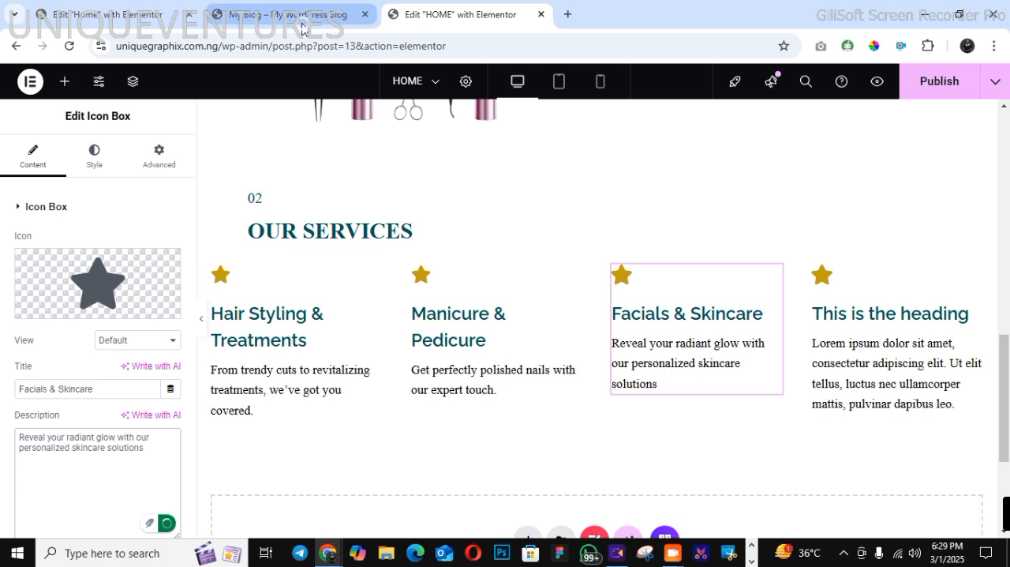
drag(730, 318, 892, 326)
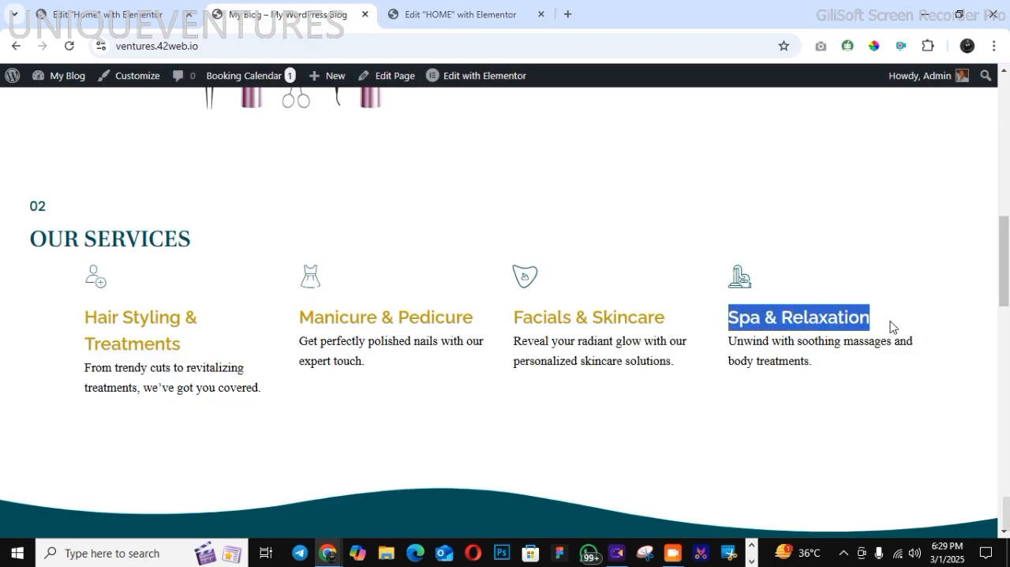
right_click(860, 325)
click(767, 341)
click(458, 14)
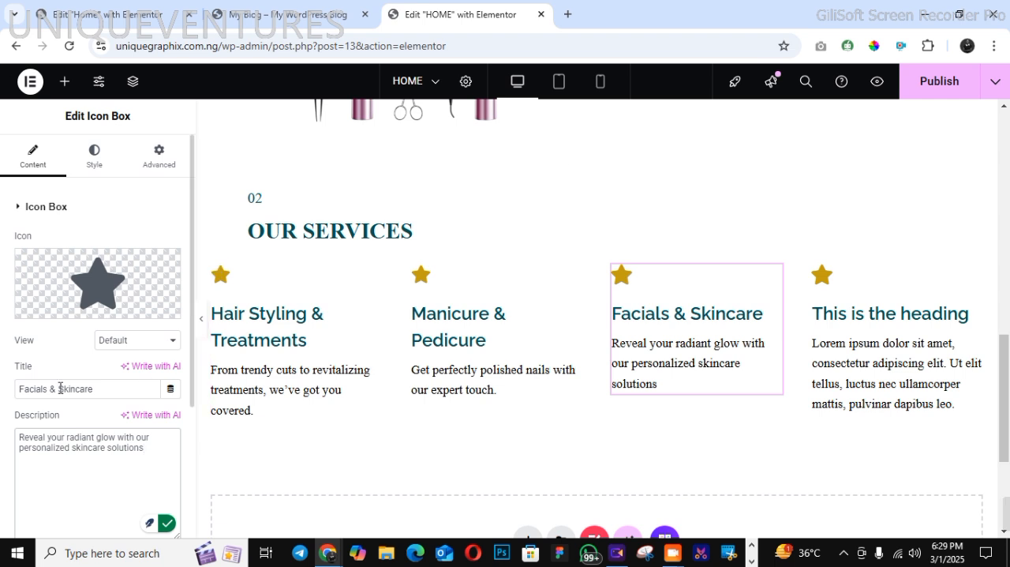
click(890, 363)
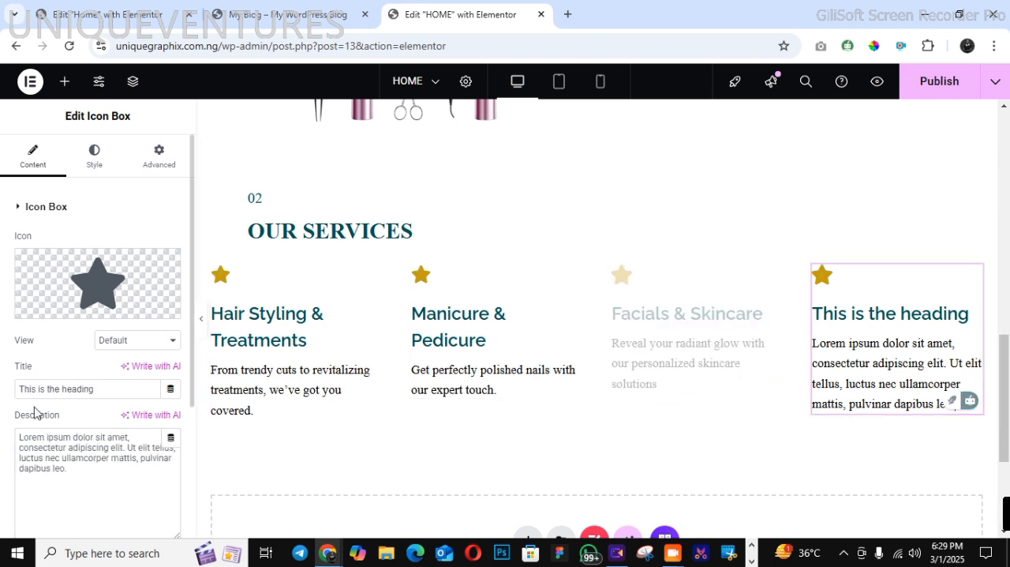
drag(23, 389, 102, 389)
right_click(87, 389)
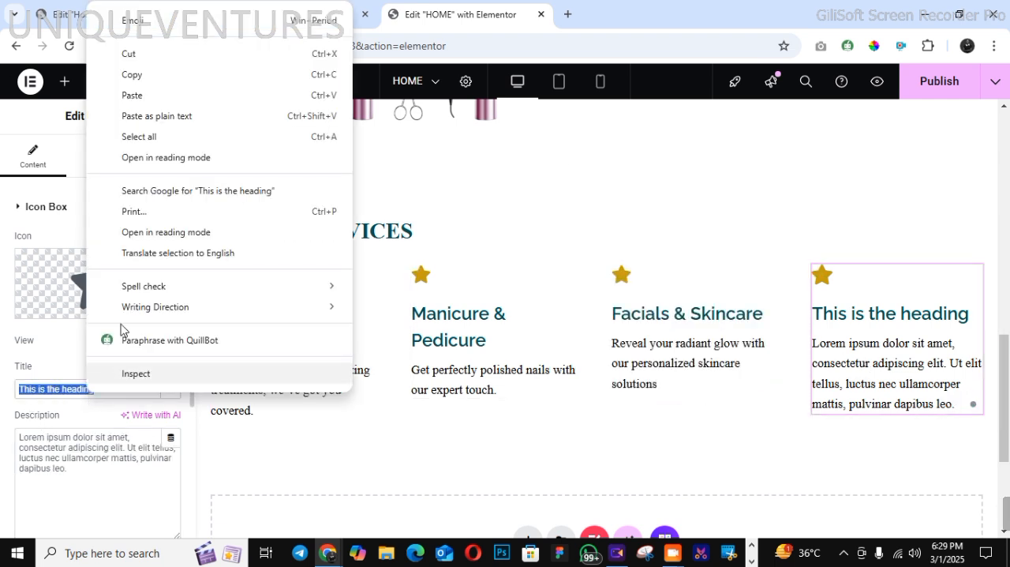
click(158, 113)
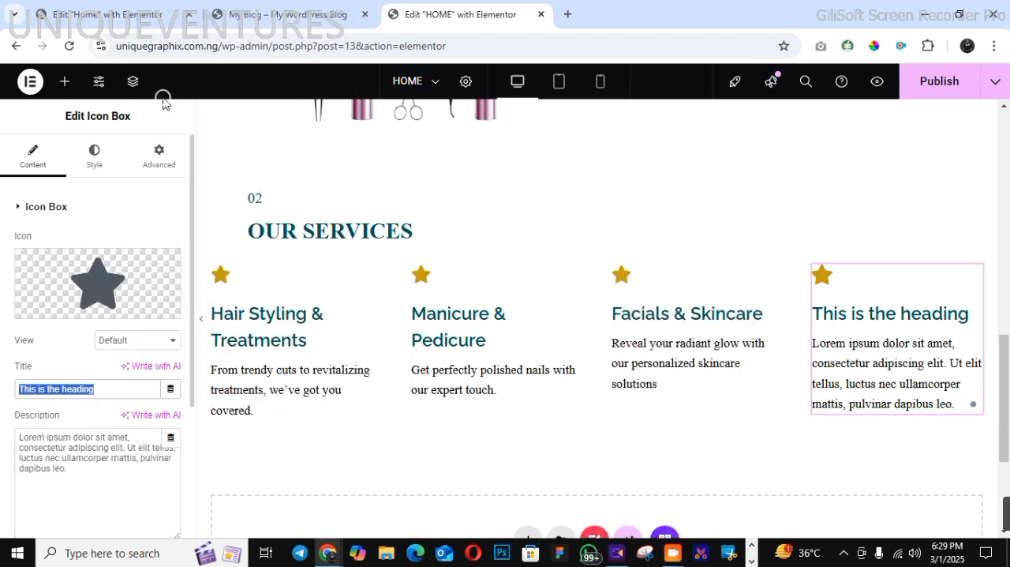
Replace the fourth icon box's description with "Unwind with soothing massages and body treatments." copied from the demo page
click(319, 20)
drag(732, 341, 841, 363)
right_click(800, 355)
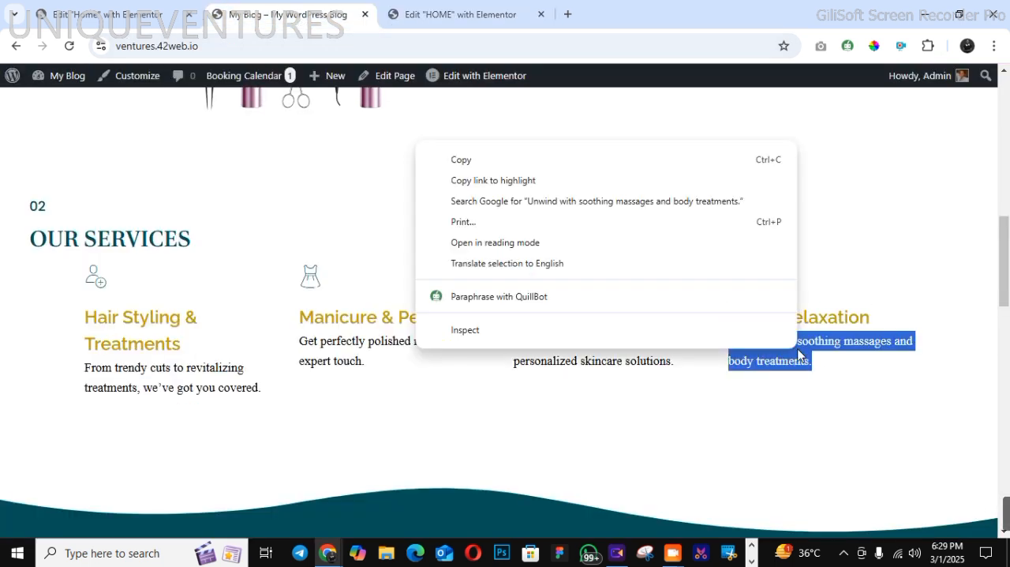
click(605, 164)
click(454, 17)
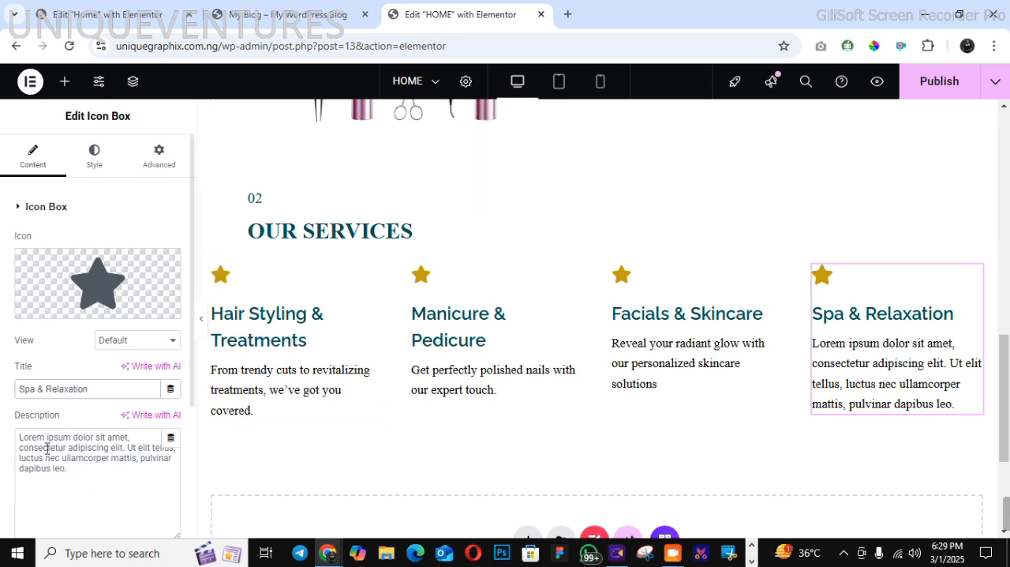
drag(20, 437, 70, 469)
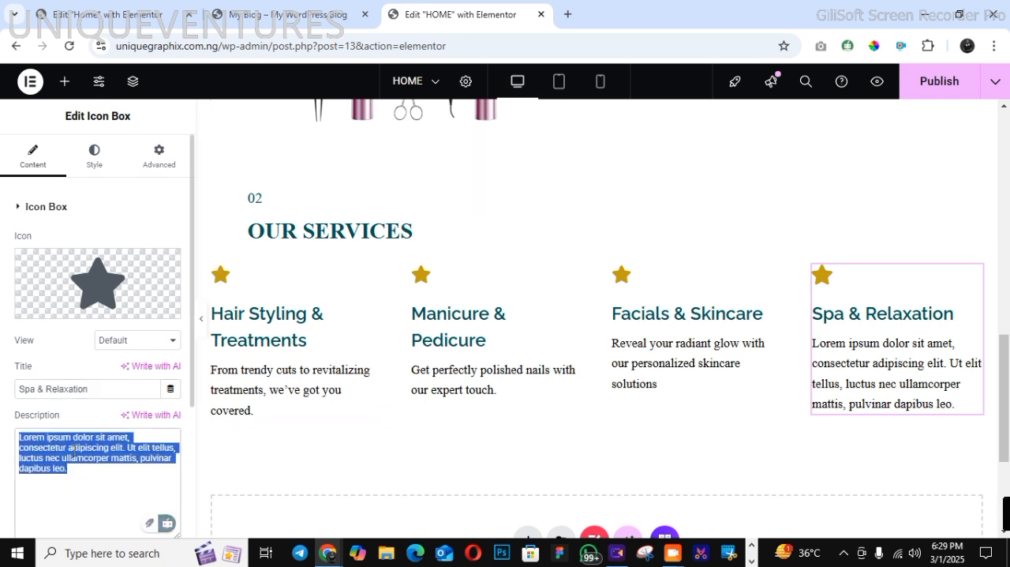
right_click(74, 450)
click(176, 154)
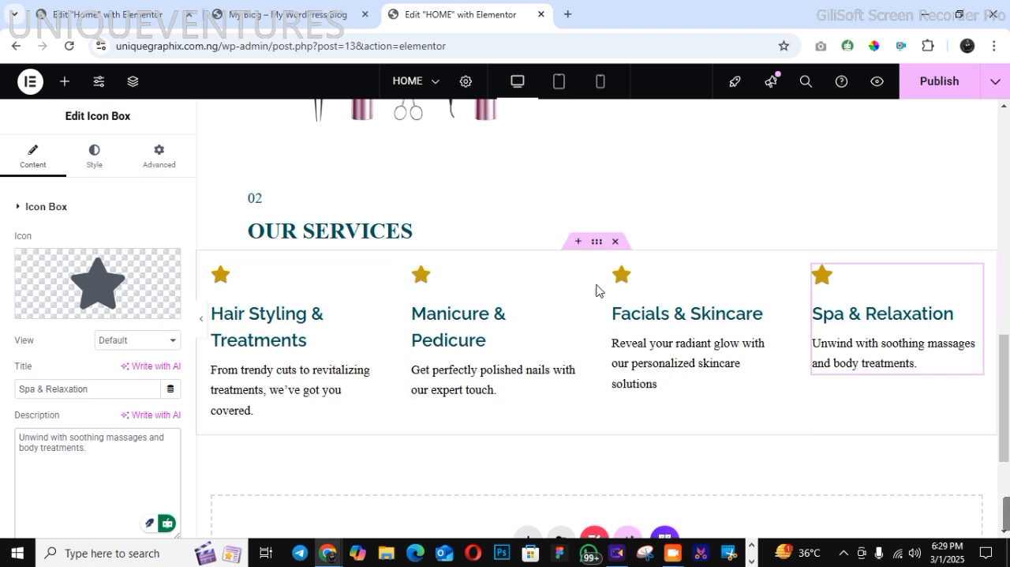
Unlink the icon box container's padding and set it to 60 px right and left, 0 top and bottom
click(597, 244)
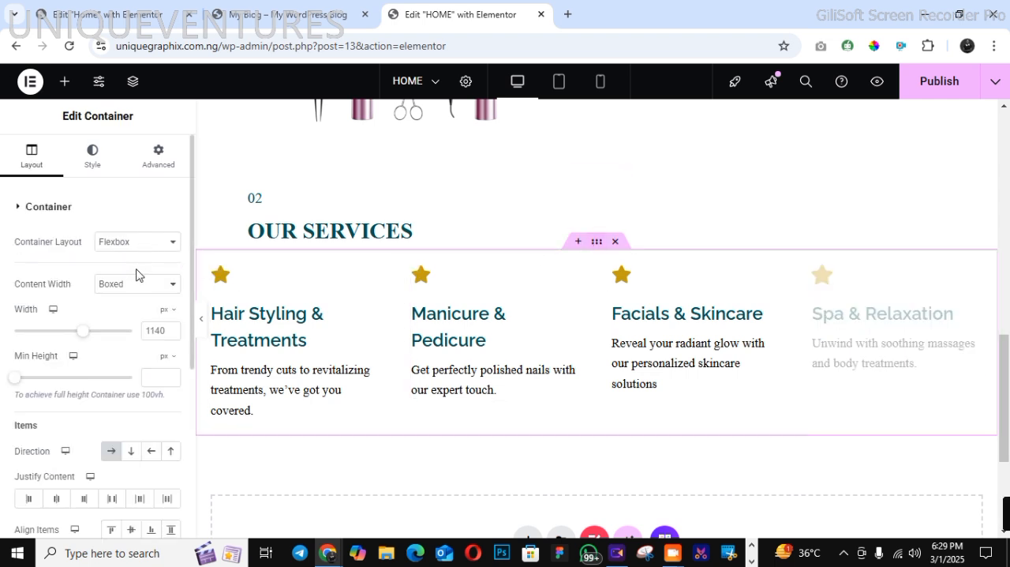
click(159, 155)
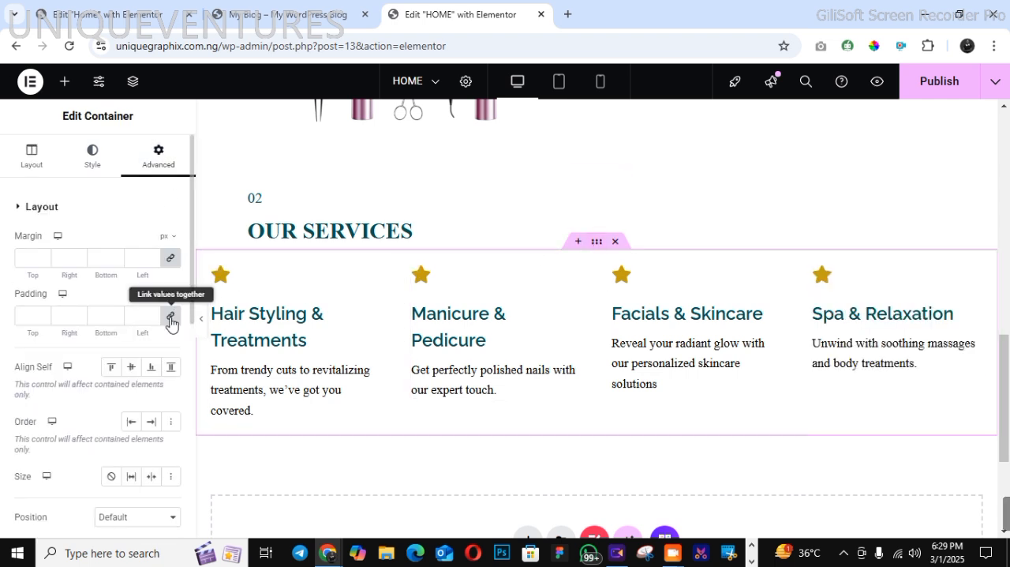
click(170, 315)
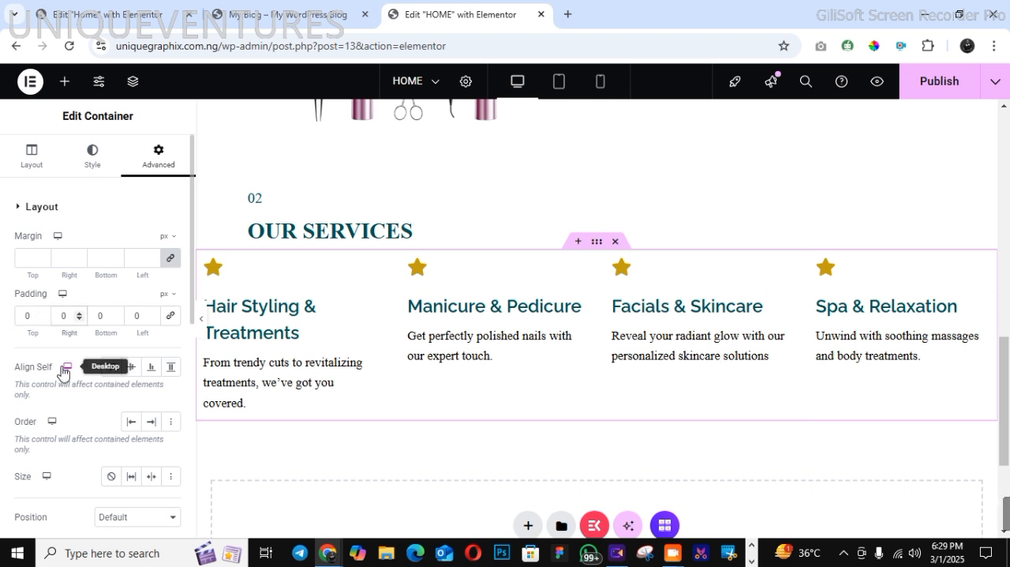
text(6)
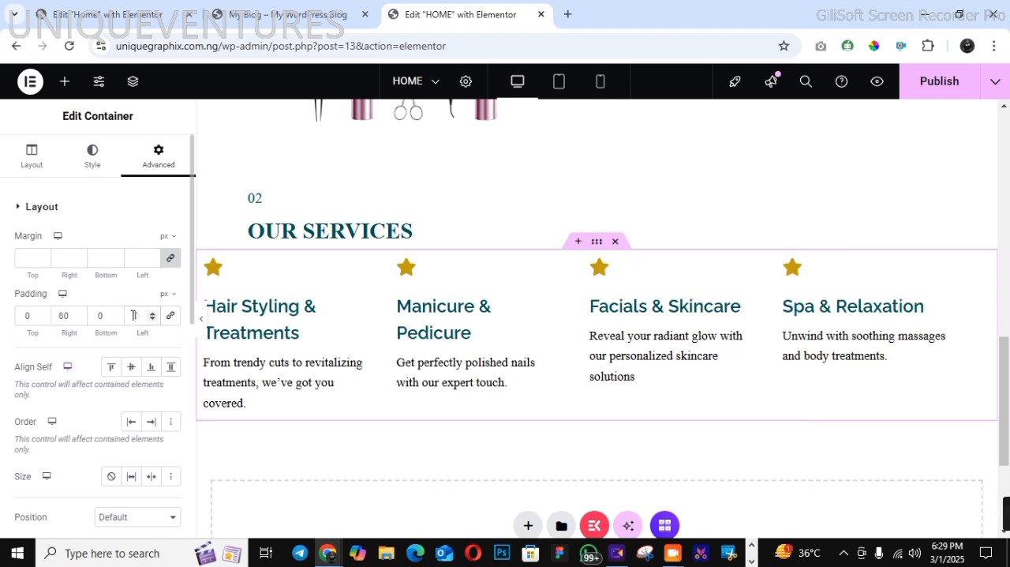
text(60)
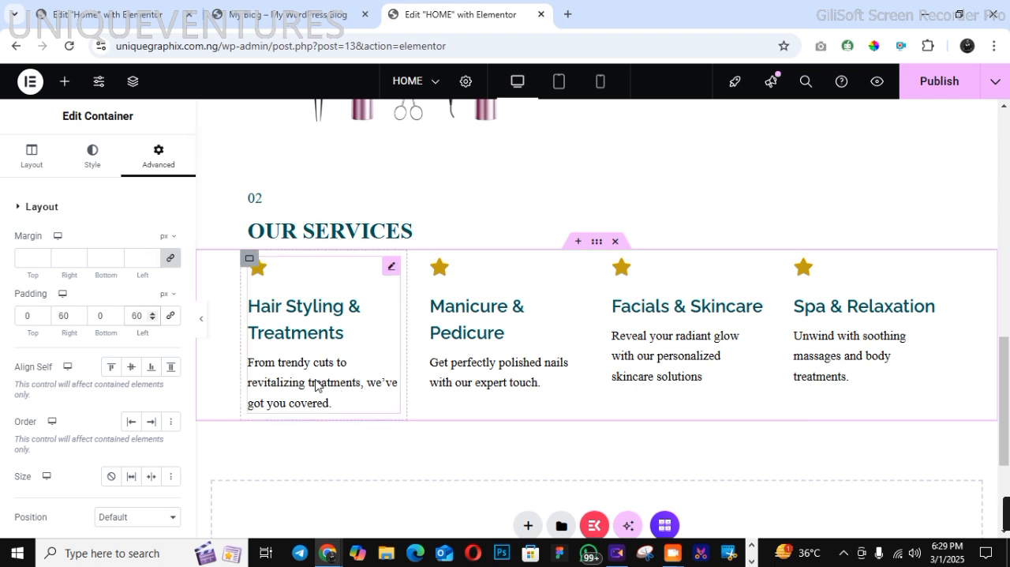
Reduce the icon box container's right padding to 50 px
click(78, 318)
click(79, 318)
click(79, 318)
click(79, 318)
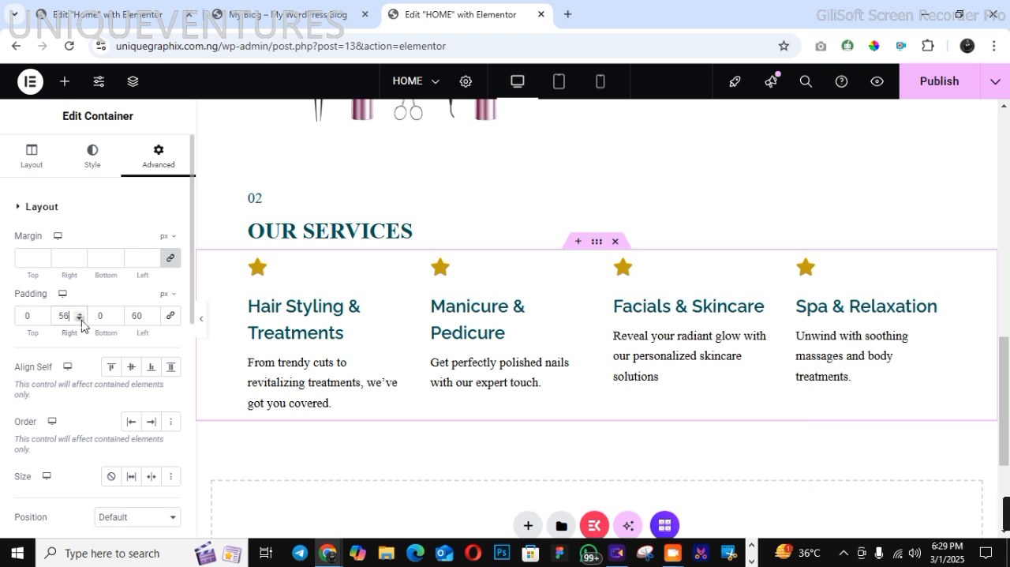
click(79, 318)
click(80, 319)
click(80, 319)
click(80, 319)
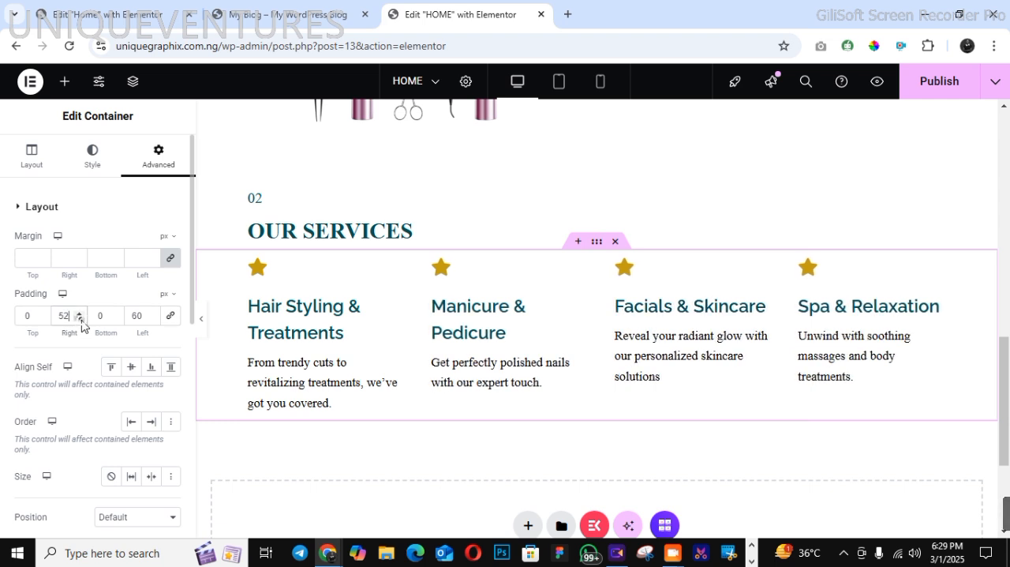
click(80, 318)
click(79, 319)
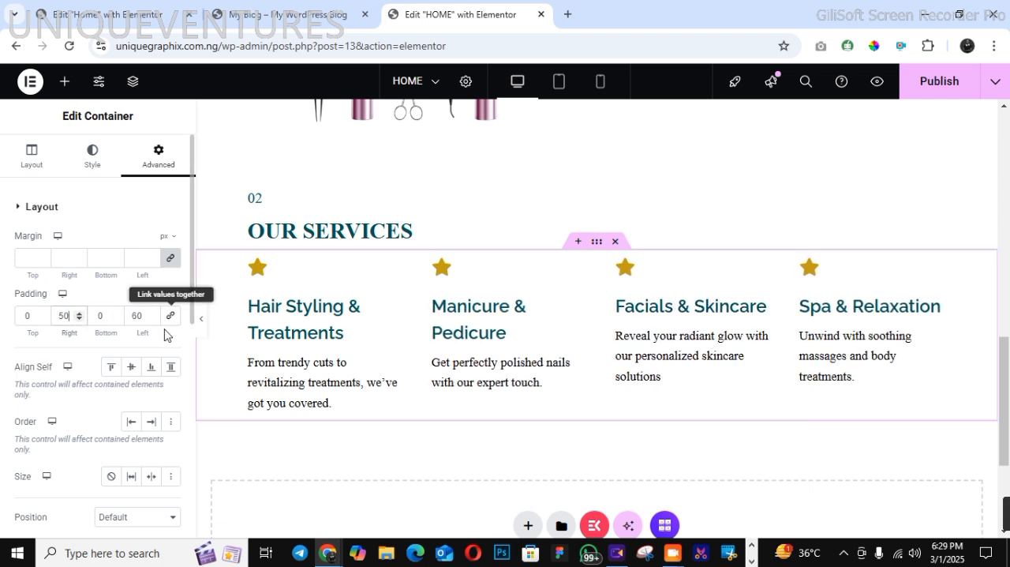
Reduce the icon box container's left padding to 50 px
click(151, 319)
click(152, 319)
click(151, 318)
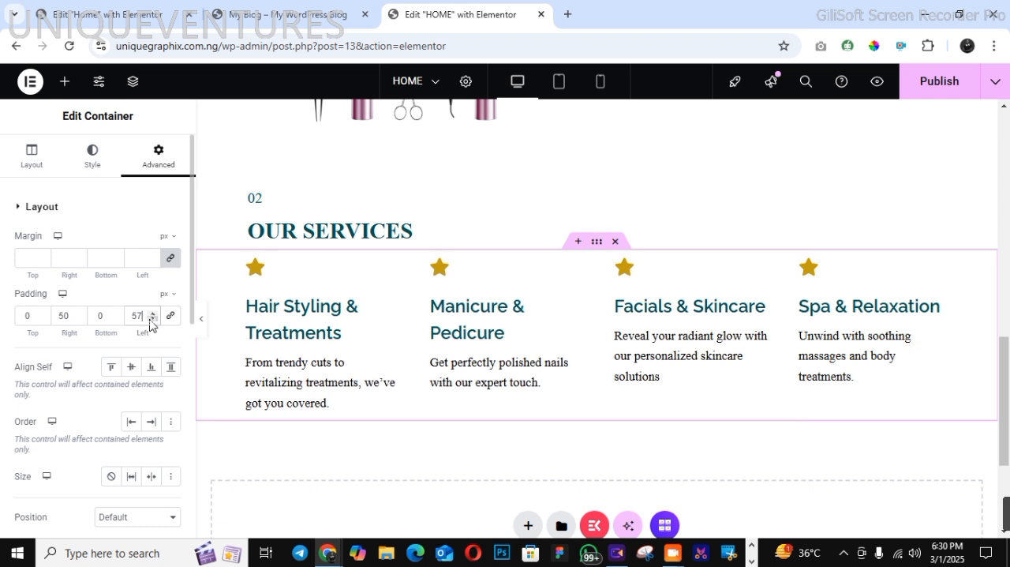
click(151, 319)
click(151, 319)
click(151, 319)
click(150, 319)
click(150, 320)
click(150, 320)
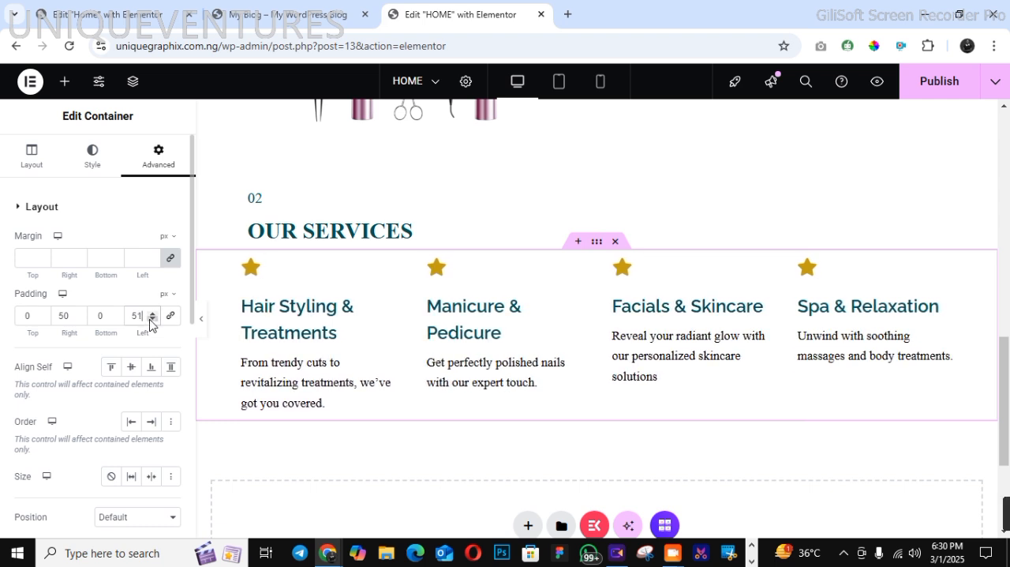
click(150, 319)
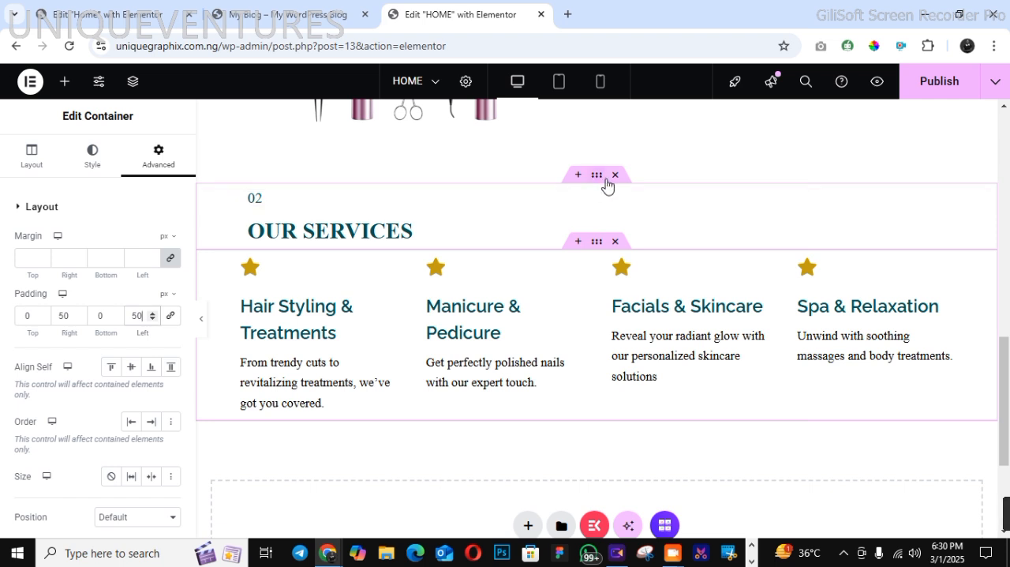
Set the content width of the container holding the "OUR SERVICES" heading to Full Width
click(596, 180)
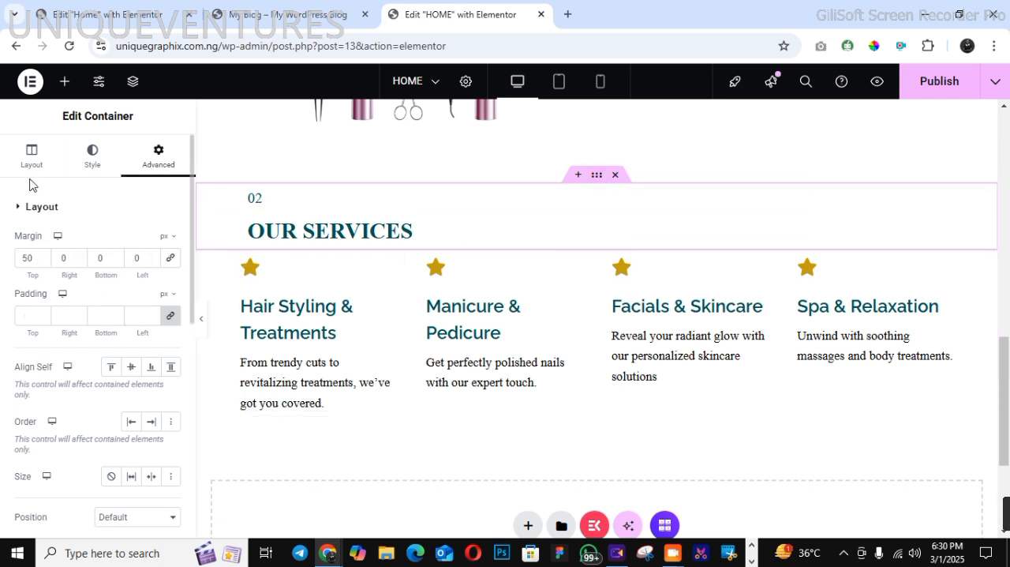
click(32, 158)
click(135, 283)
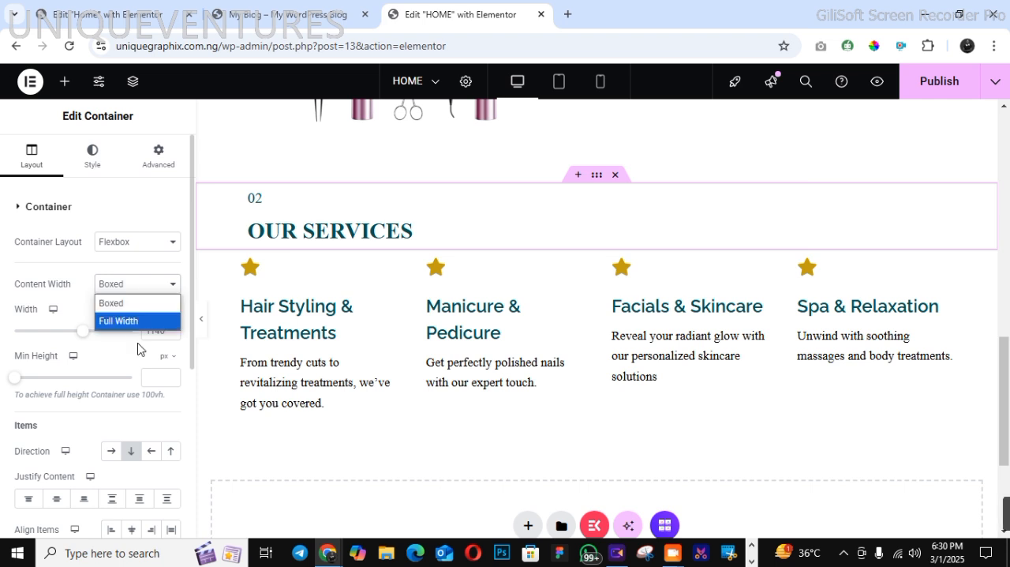
click(135, 322)
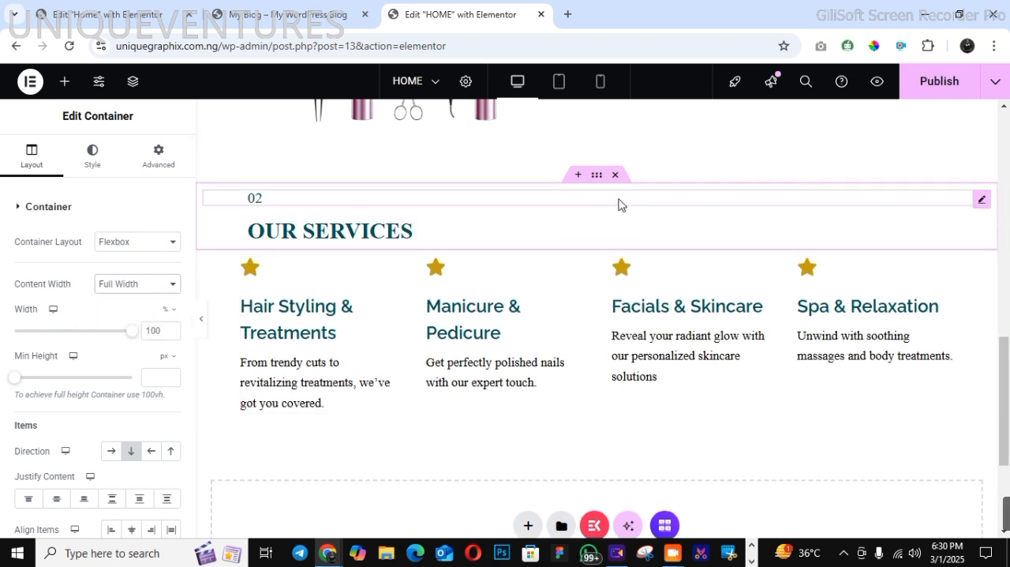
Set the left padding of the "02" heading to 0 px
drag(596, 174, 174, 158)
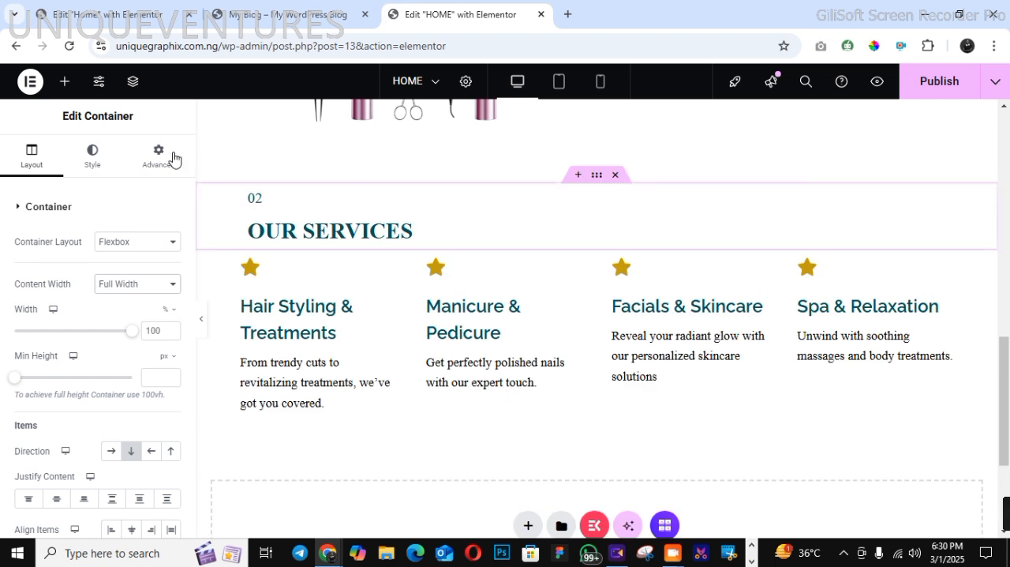
click(154, 166)
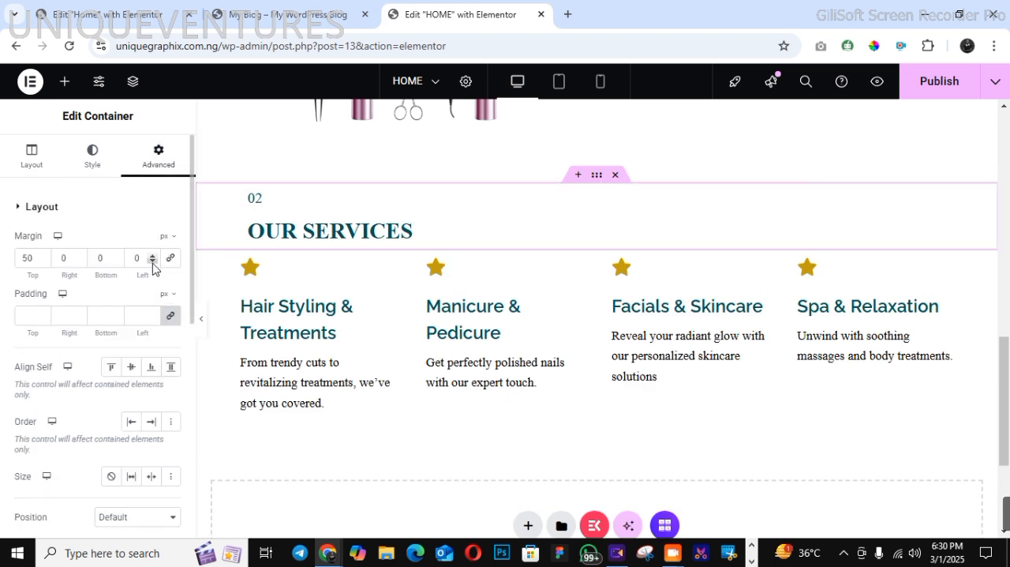
click(313, 199)
click(158, 157)
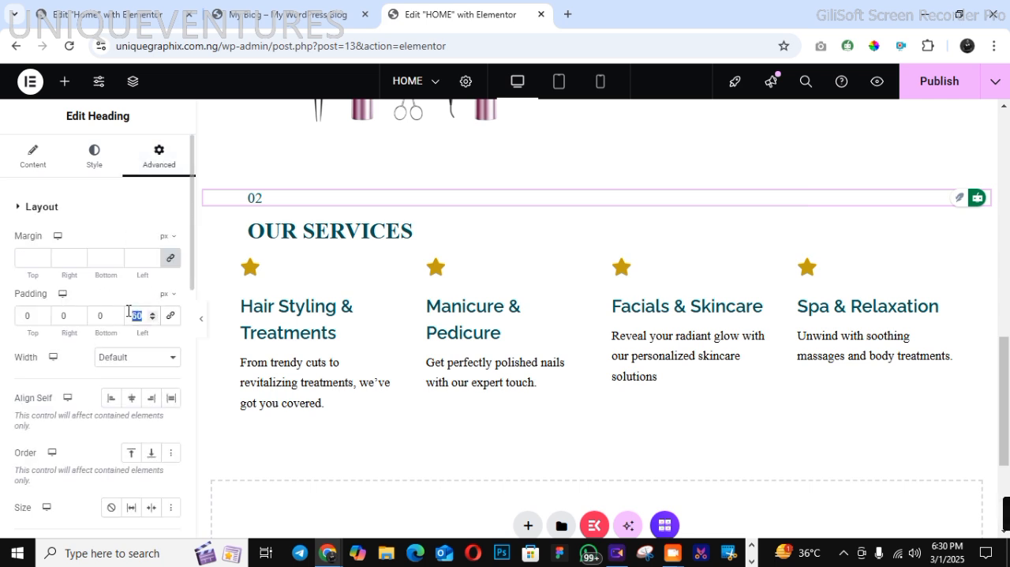
text(0)
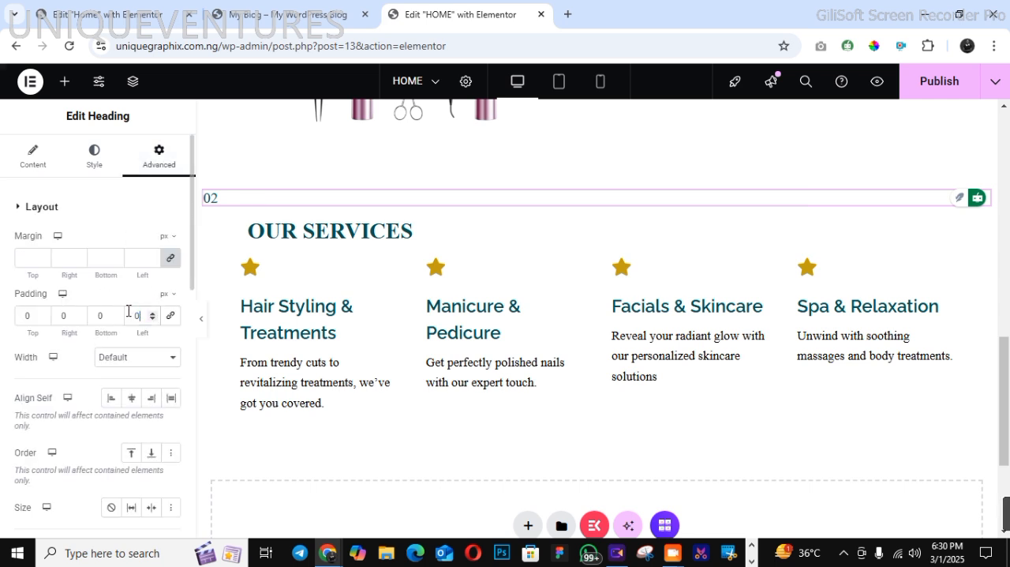
Set the left padding of the "OUR SERVICES" heading to 0 px
click(306, 241)
click(161, 162)
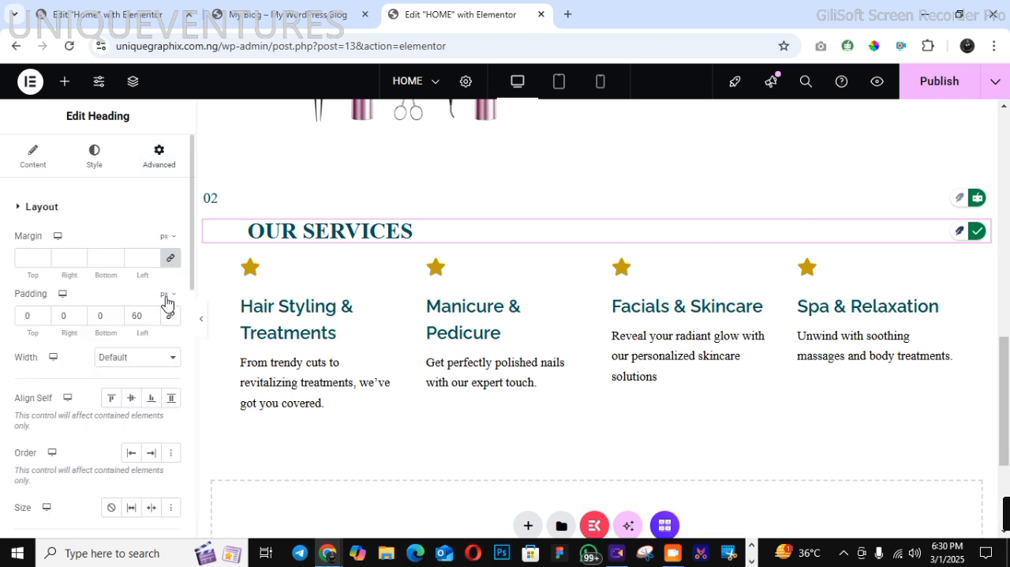
text(0)
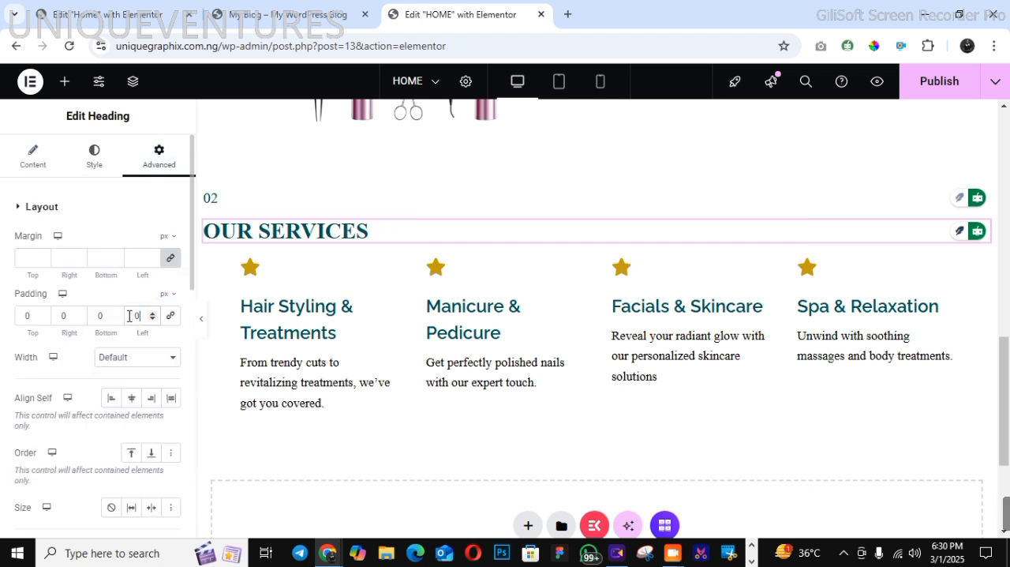
Unlink the heading container's padding and set it to 40 px left and 0 on the other sides
mouse_move(537, 205)
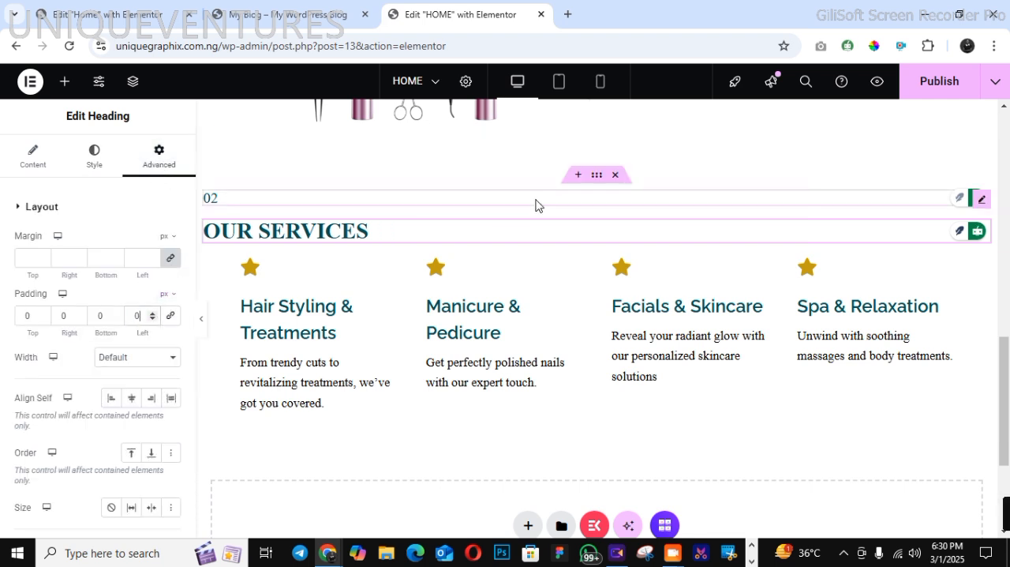
click(588, 178)
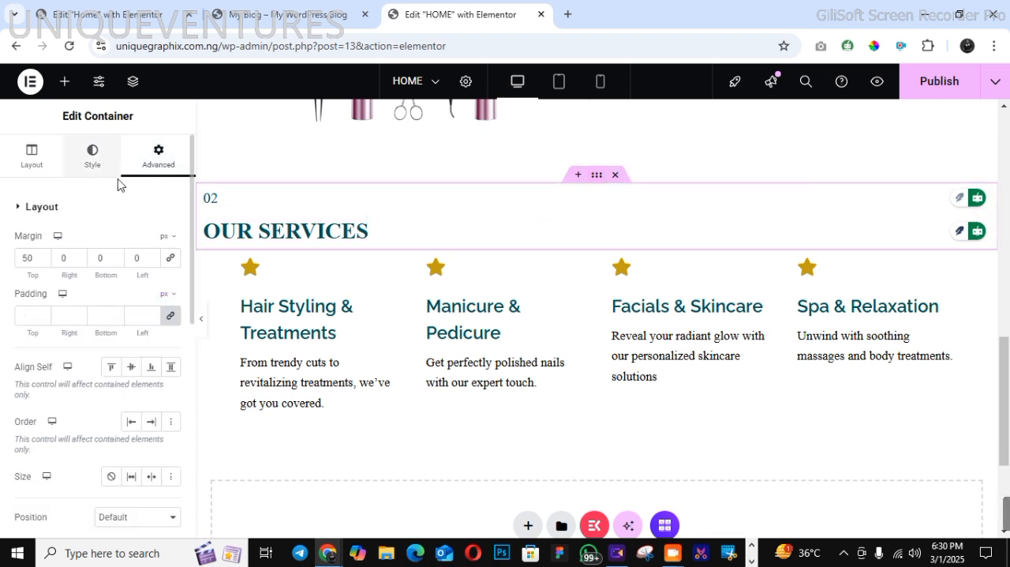
click(168, 317)
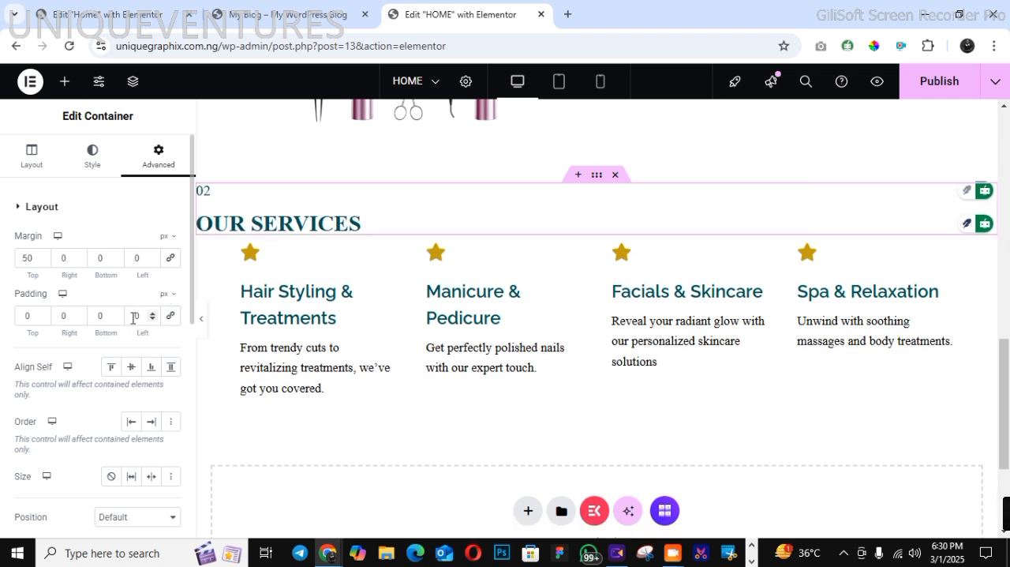
click(133, 315)
text(3)
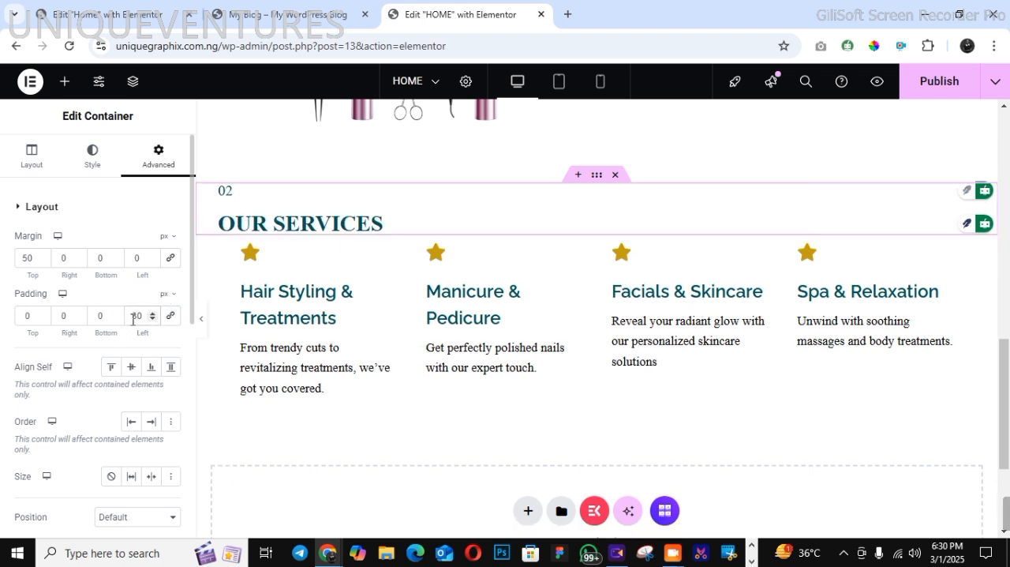
key(BackSpace)
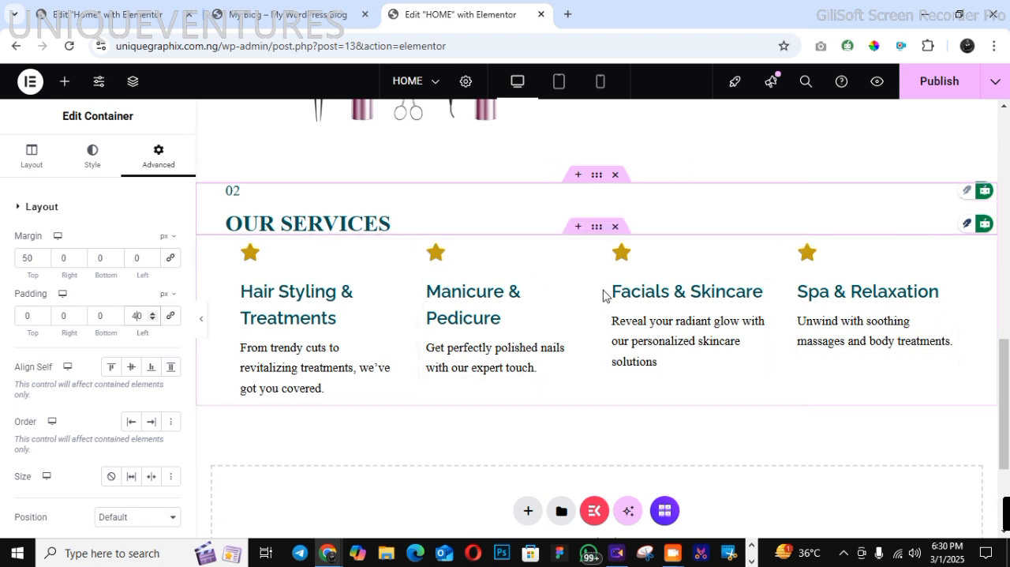
Check the services section in tablet and mobile views, and unlink the heading container's mobile padding with 0 px on all sides
click(561, 87)
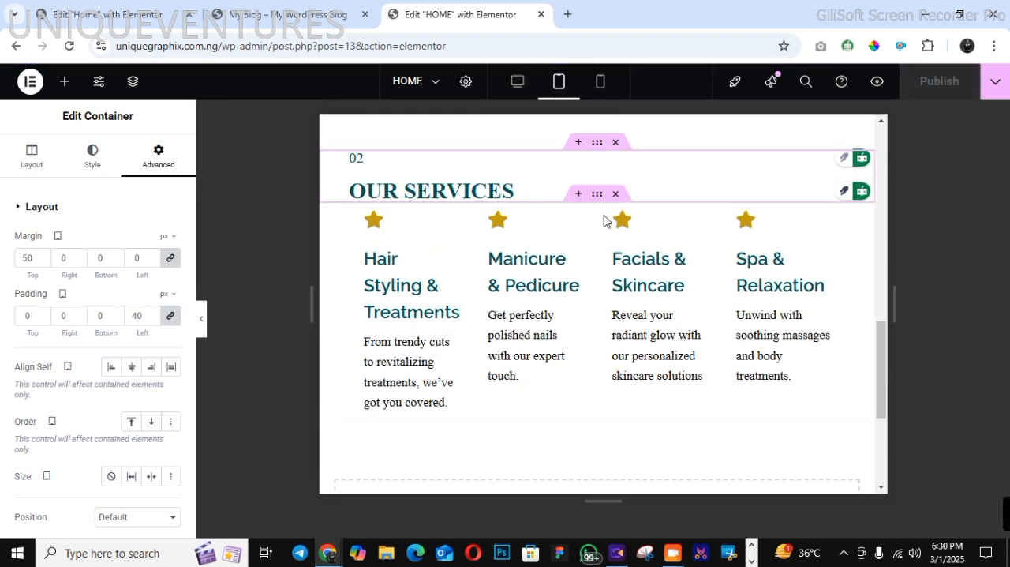
click(600, 83)
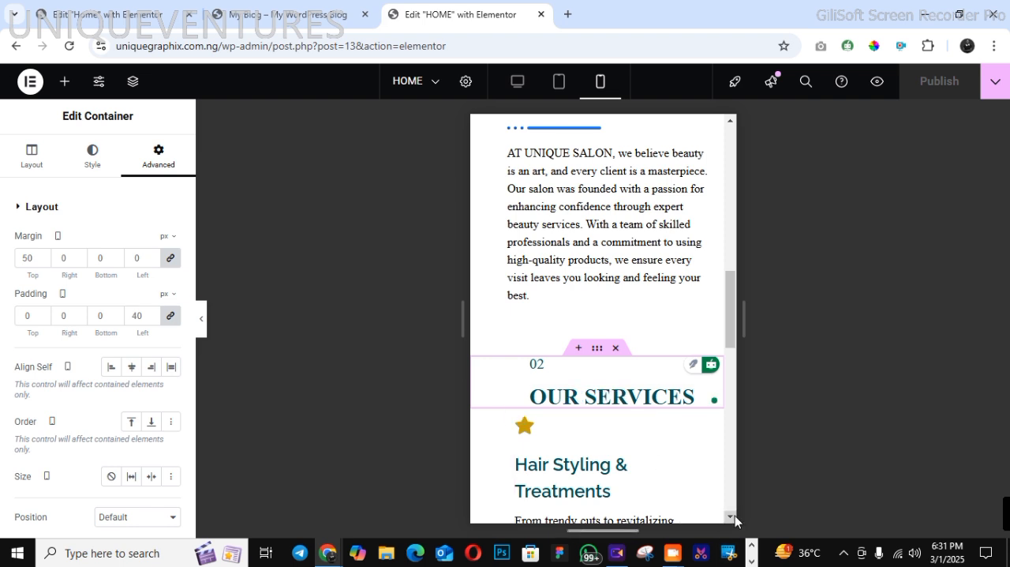
scroll(615, 414, down, 3)
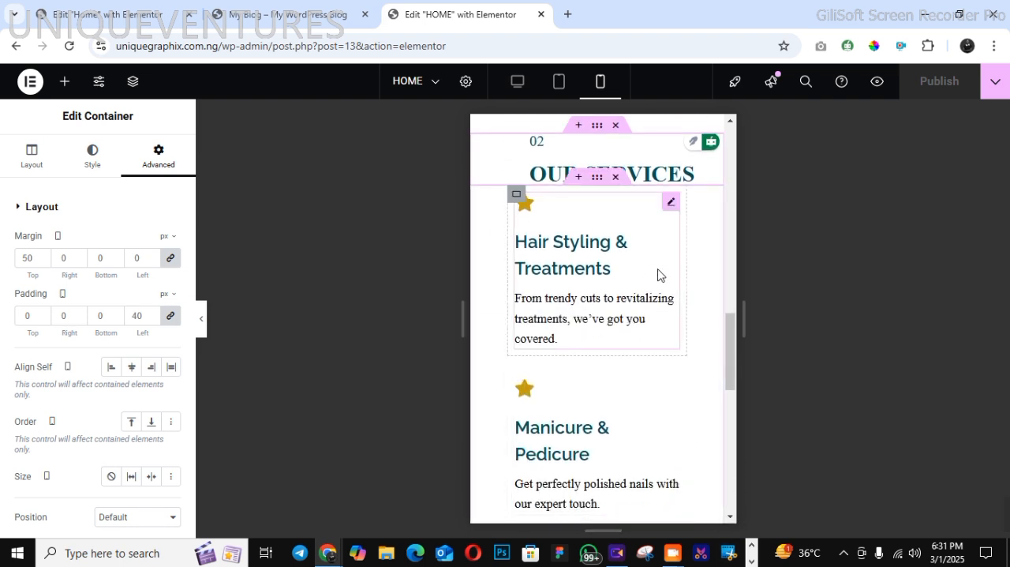
click(730, 123)
click(730, 123)
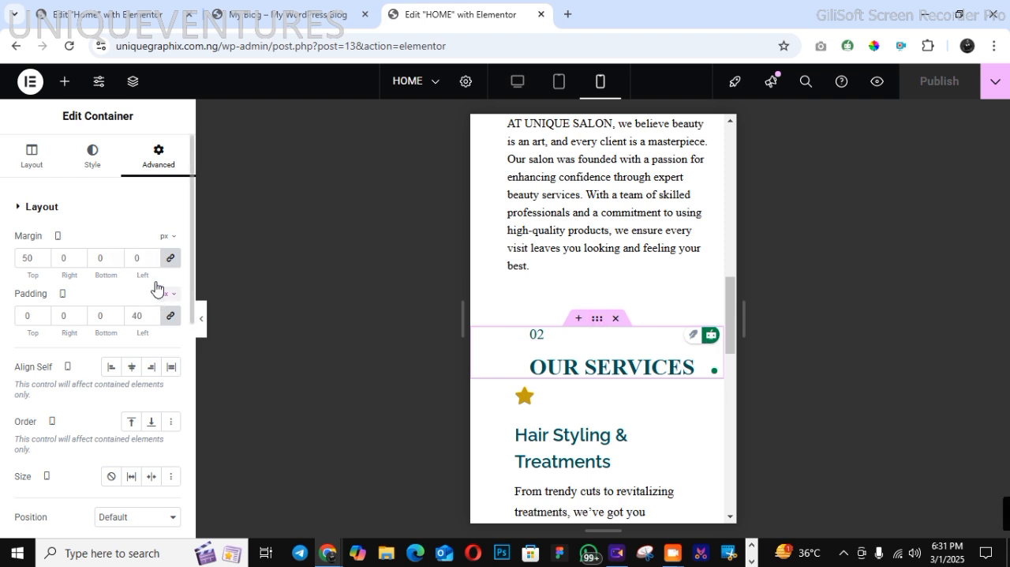
click(169, 316)
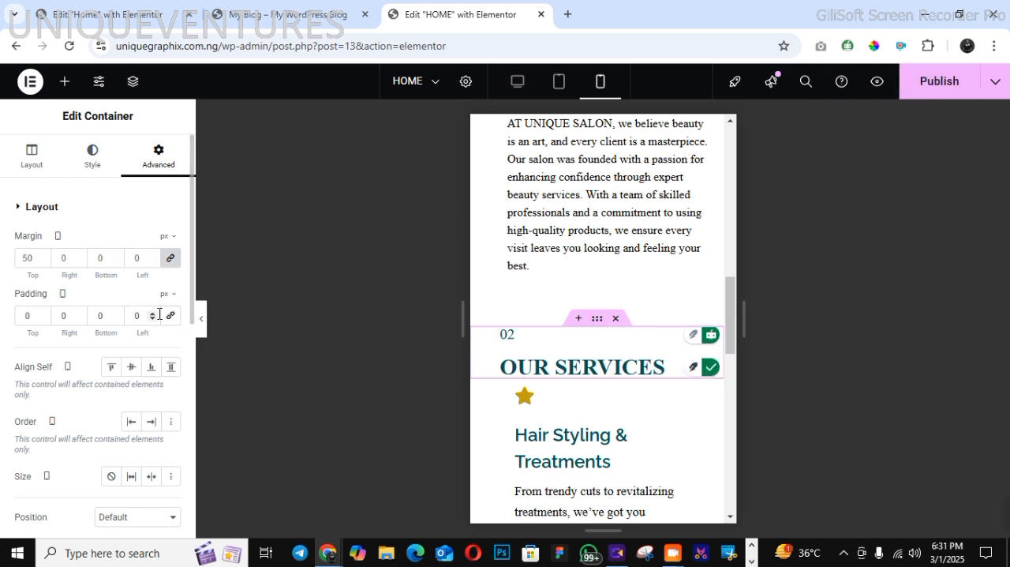
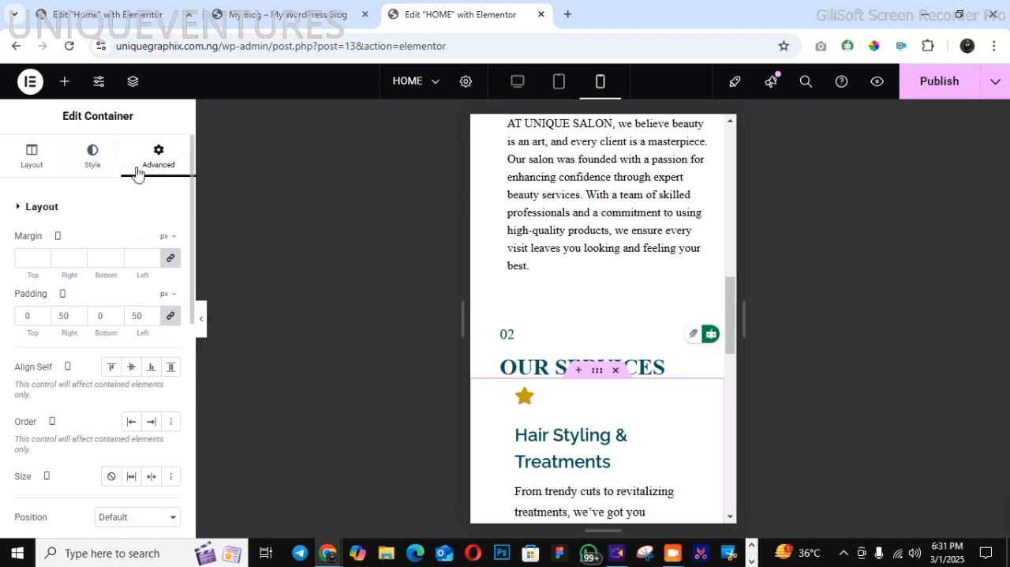
Unlink the service cards container's mobile padding, set it to 30 px right and left with 0 top and bottom, and publish the page
click(170, 316)
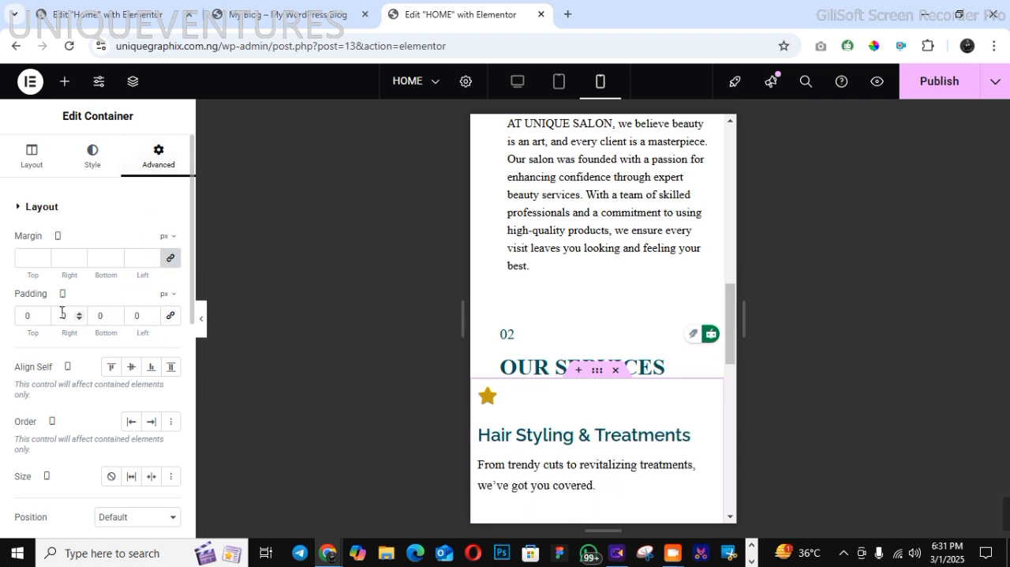
text(3)
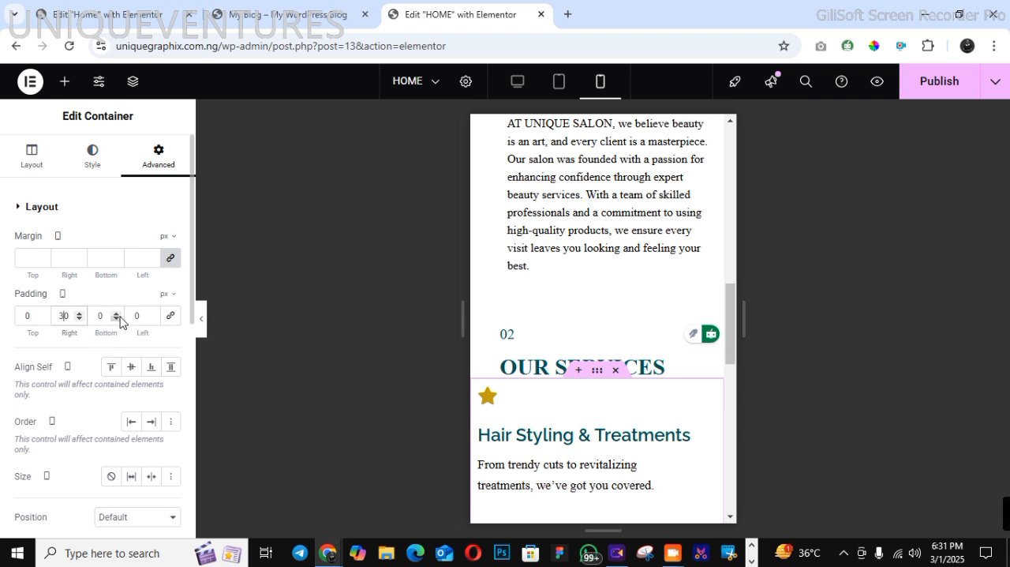
click(129, 316)
text(3)
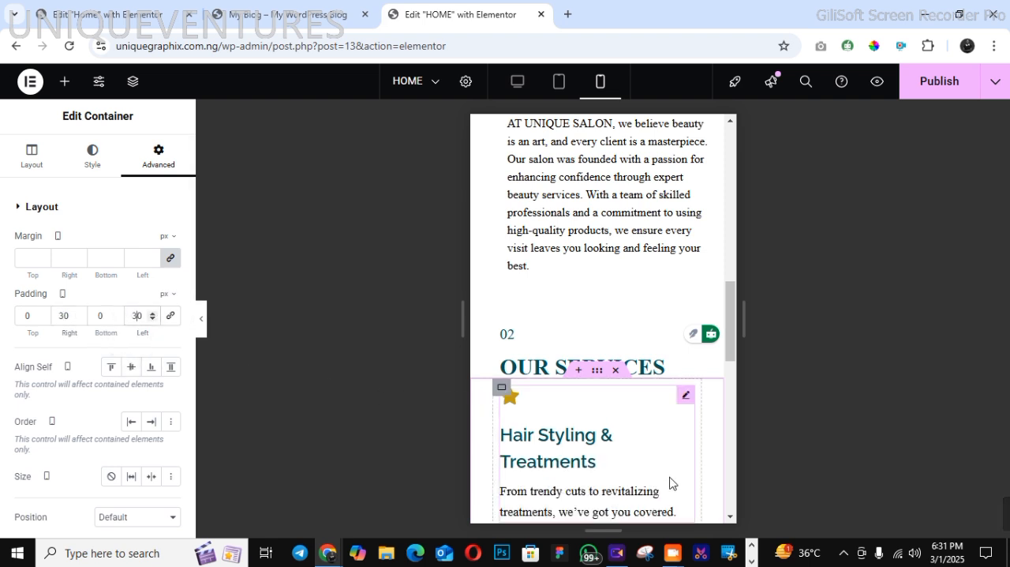
click(729, 517)
click(729, 519)
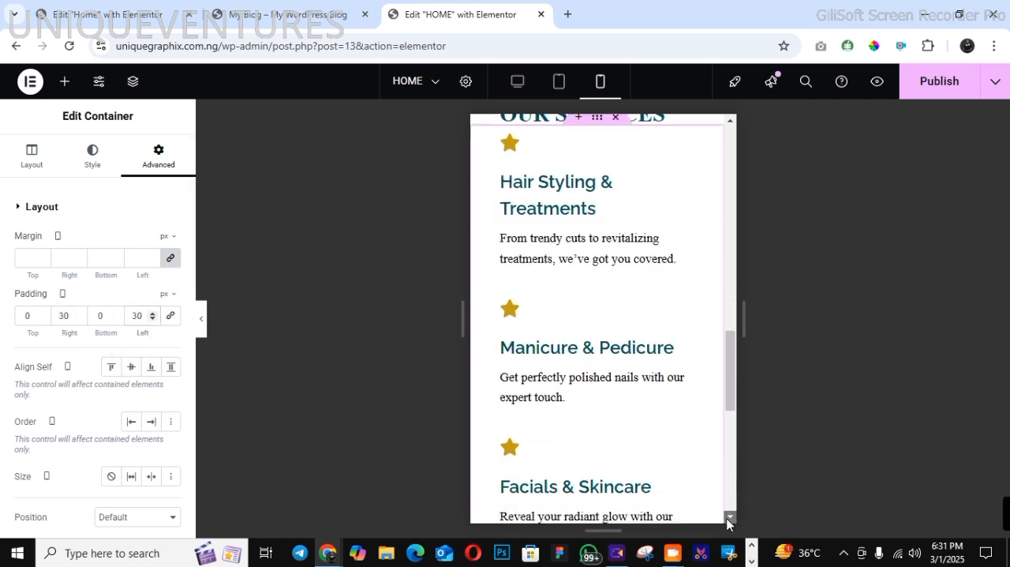
click(729, 519)
click(730, 519)
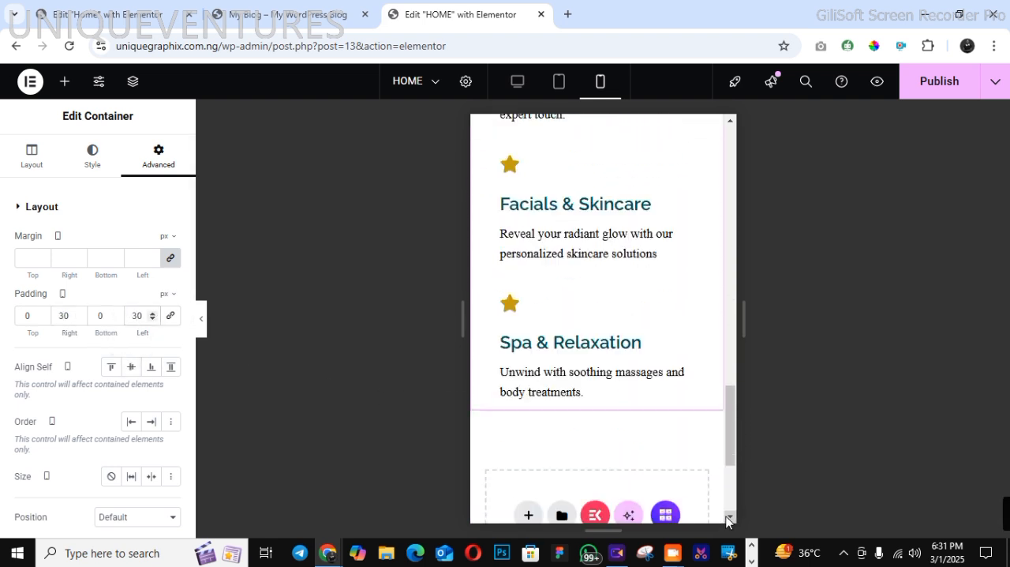
click(933, 89)
Return to the desktop view, preview the page, and compare its "OUR SERVICES" section with the demo site's
click(517, 81)
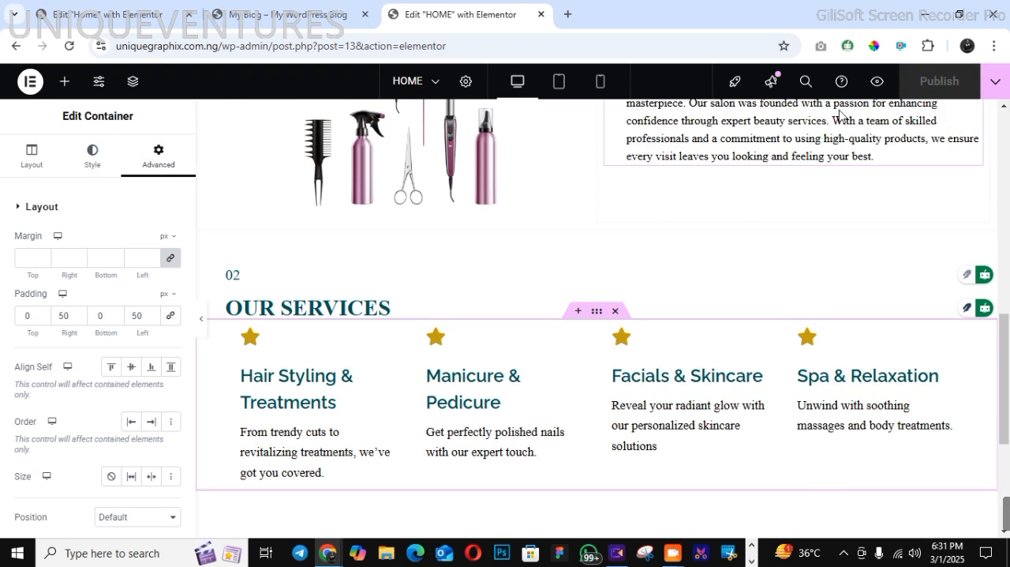
click(877, 82)
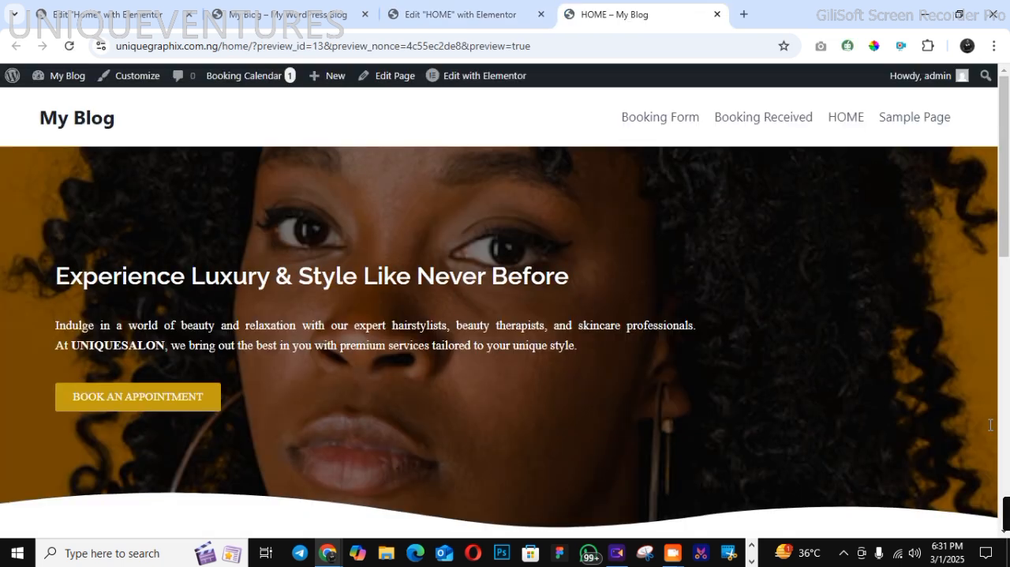
click(1007, 385)
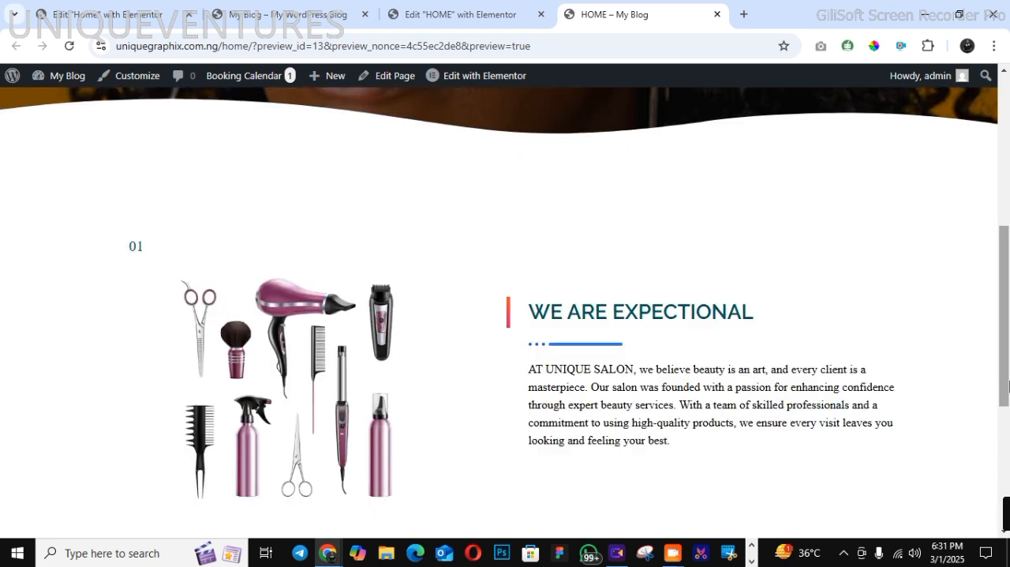
scroll(1008, 385, down, 4)
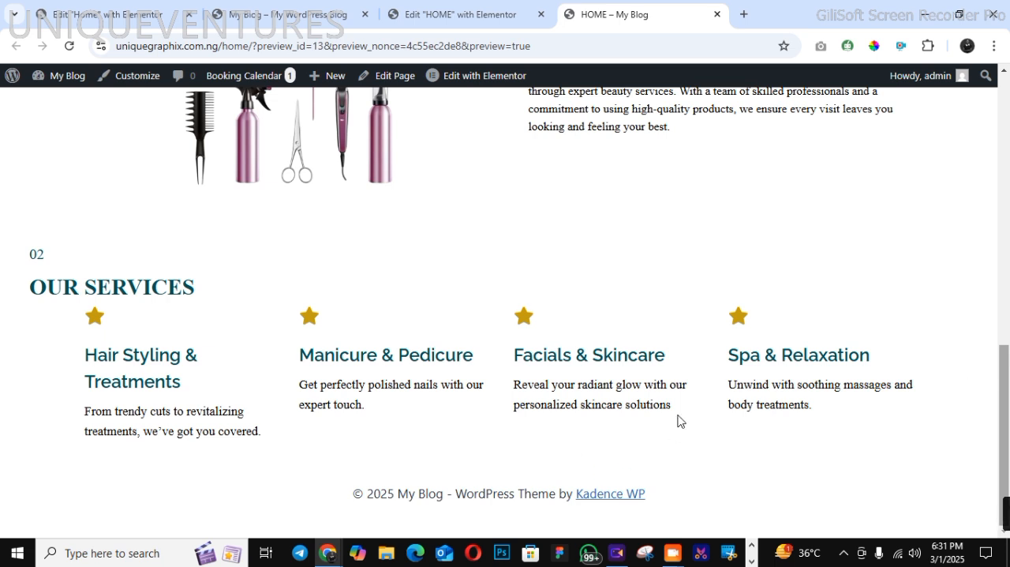
click(276, 14)
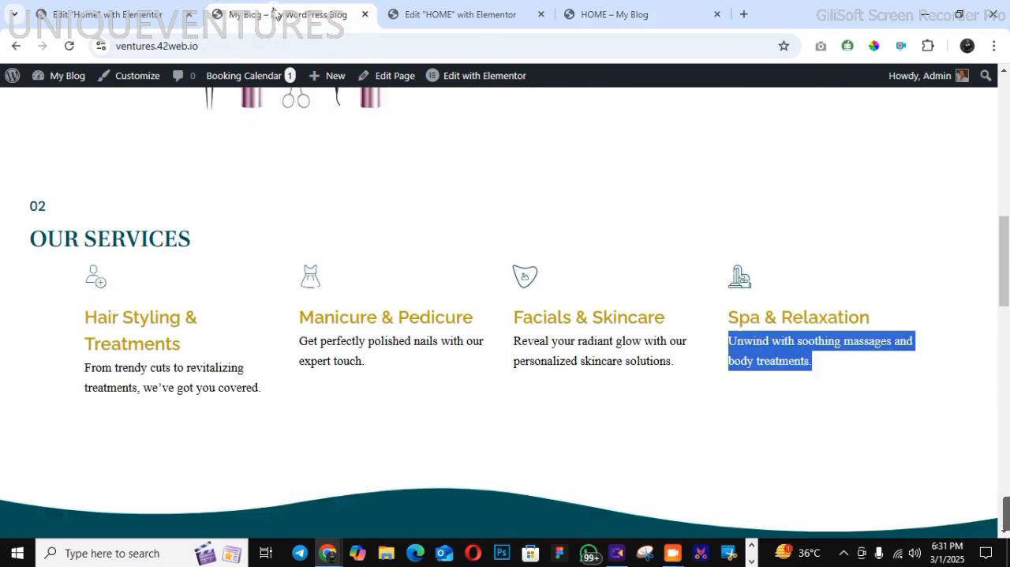
click(629, 411)
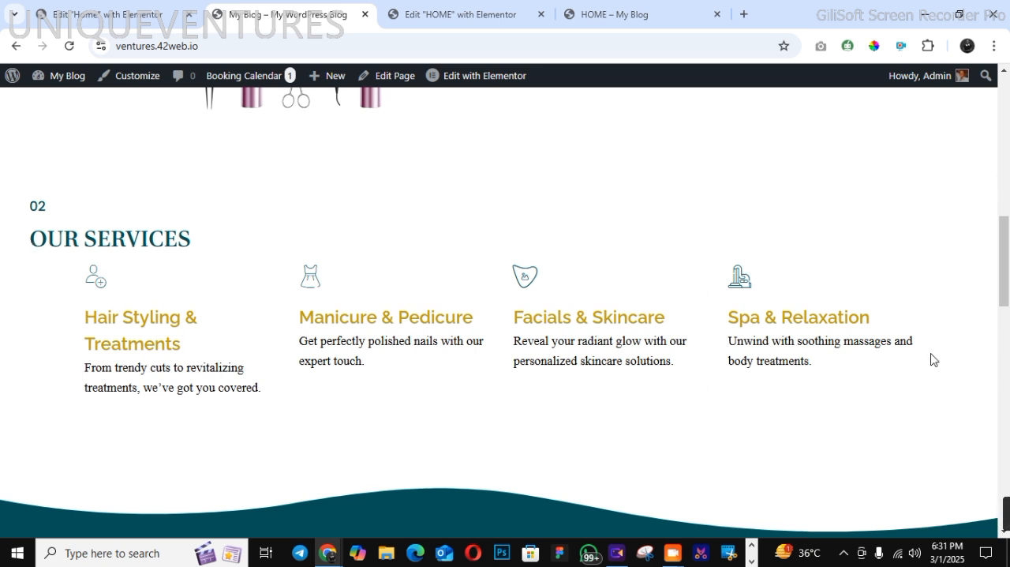
click(447, 14)
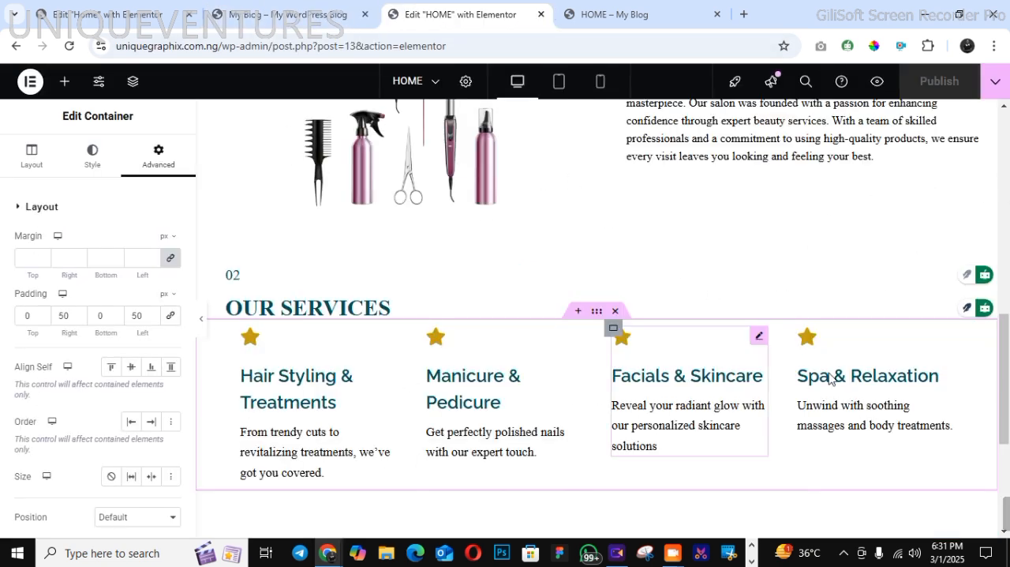
click(621, 17)
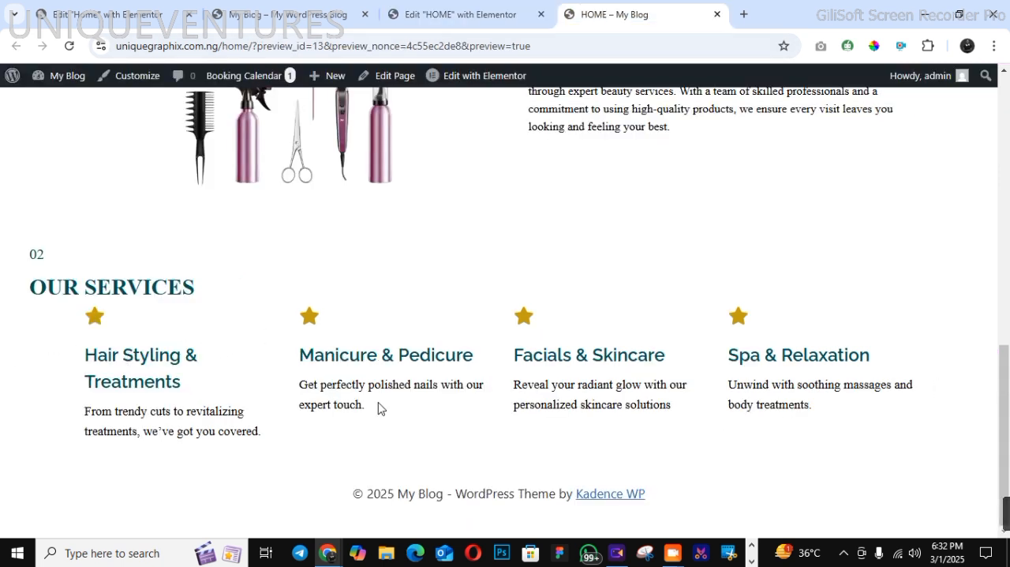
click(444, 14)
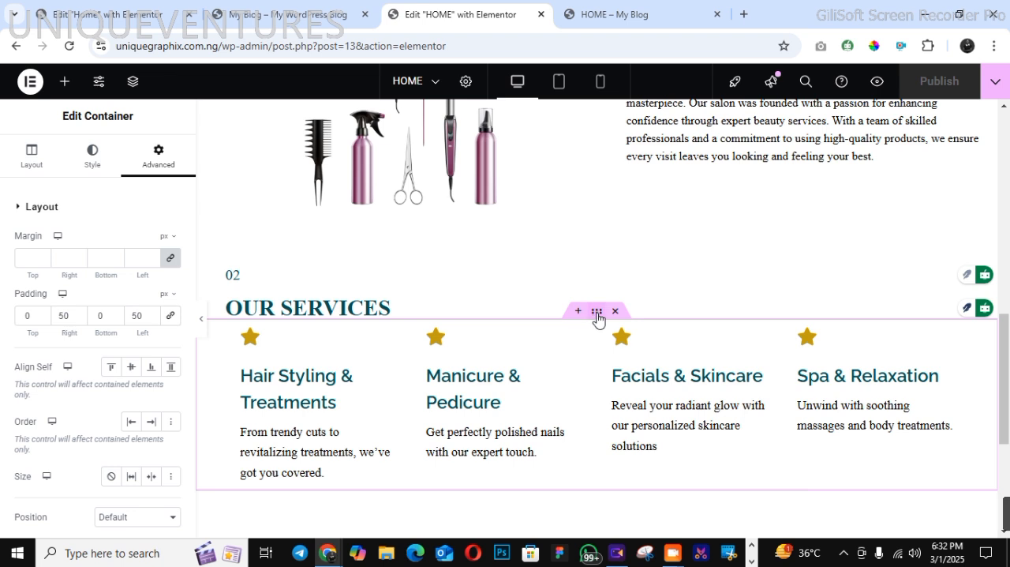
Try centre alignment for the items in the service cards container, then align them to the start
click(32, 157)
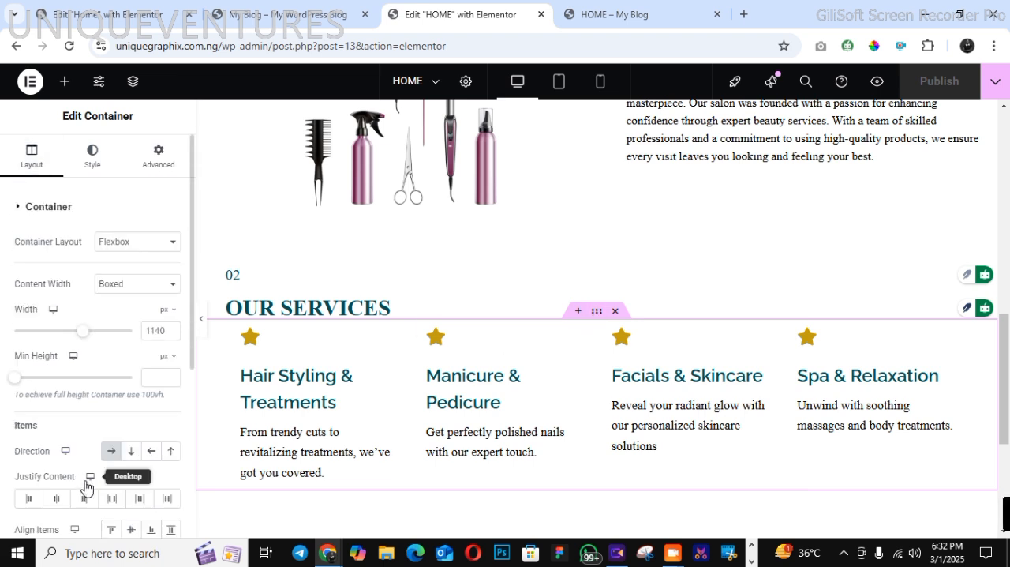
click(128, 530)
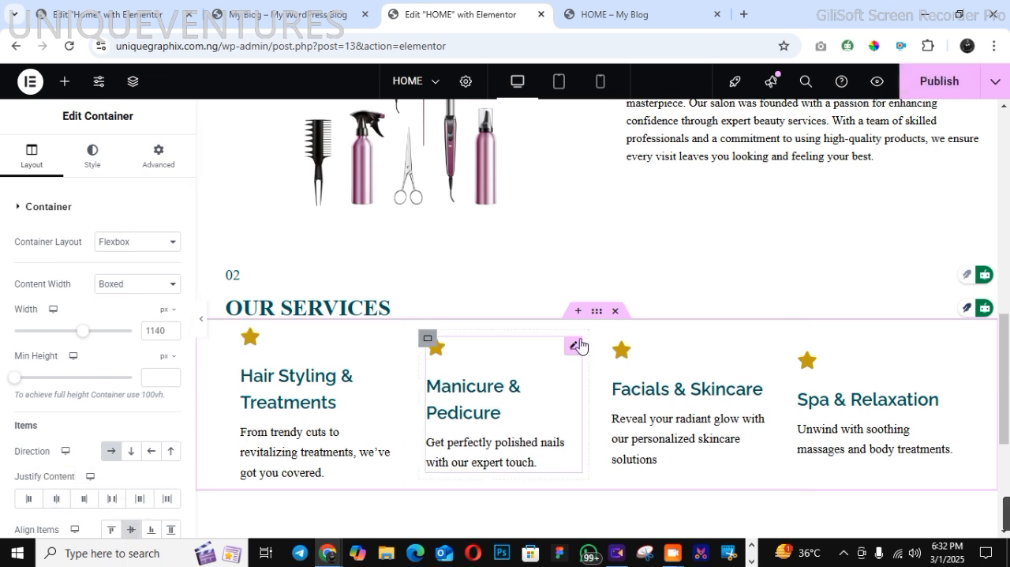
click(110, 531)
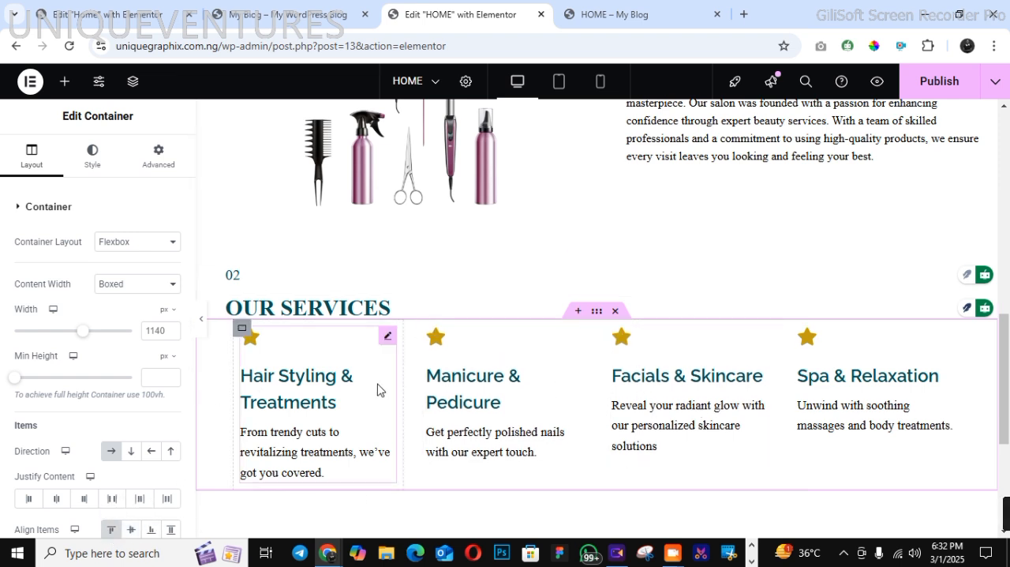
Set the service cards container's desktop padding to 70 px on the right and left, and publish the page
click(158, 158)
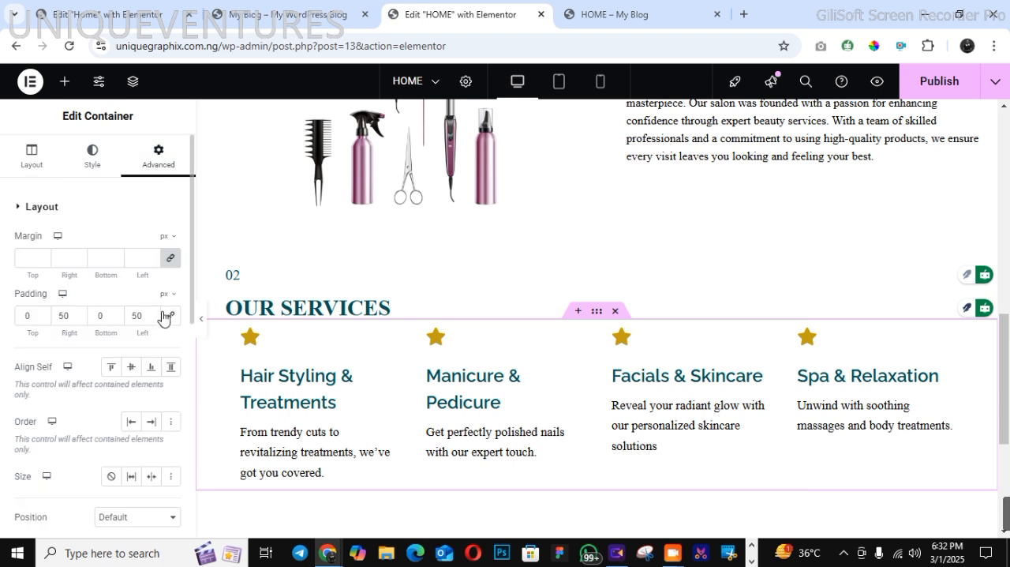
click(77, 314)
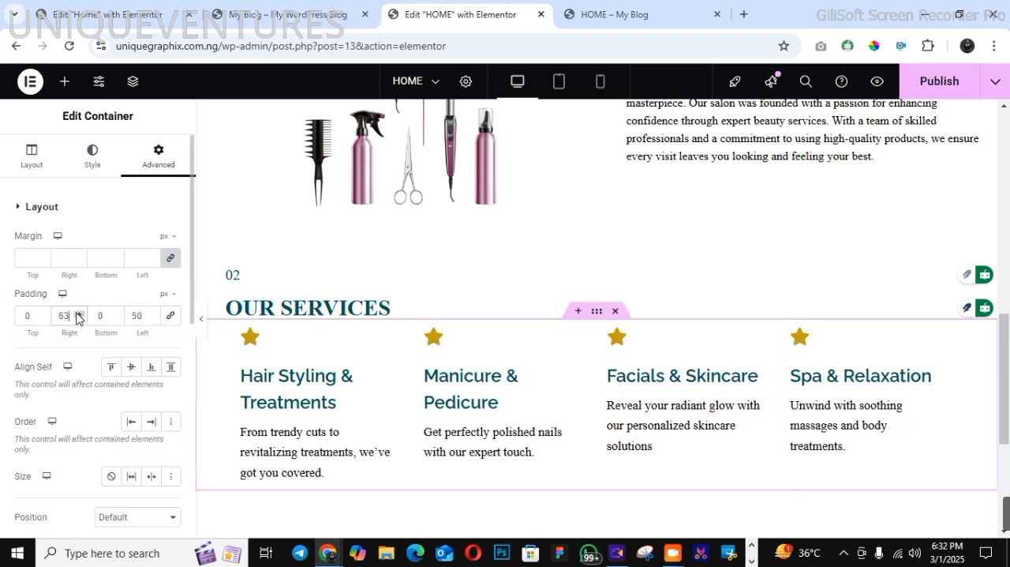
click(78, 313)
click(78, 313)
click(78, 313)
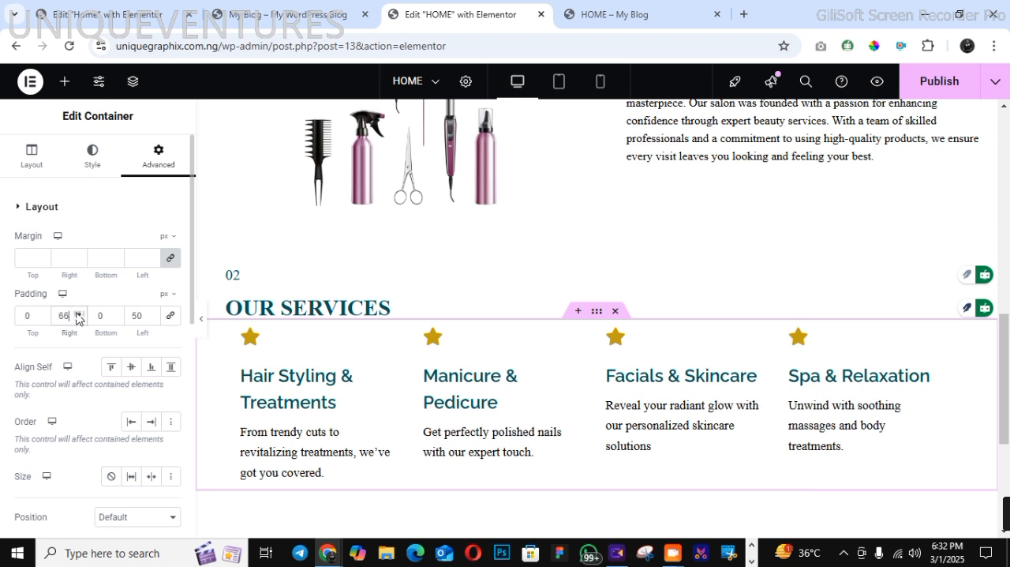
click(78, 313)
click(78, 314)
click(78, 313)
click(78, 313)
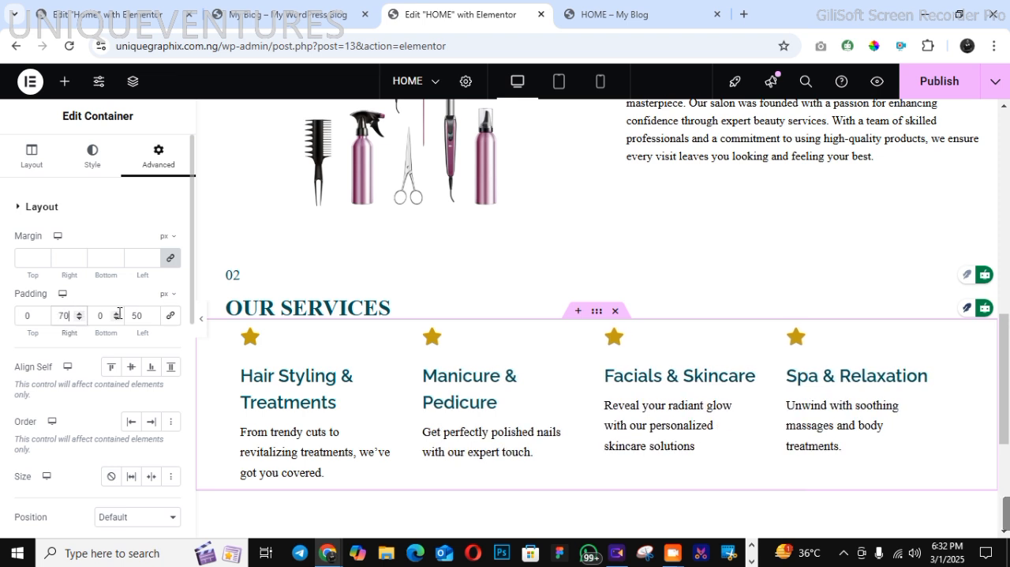
double_click(139, 315)
text(70)
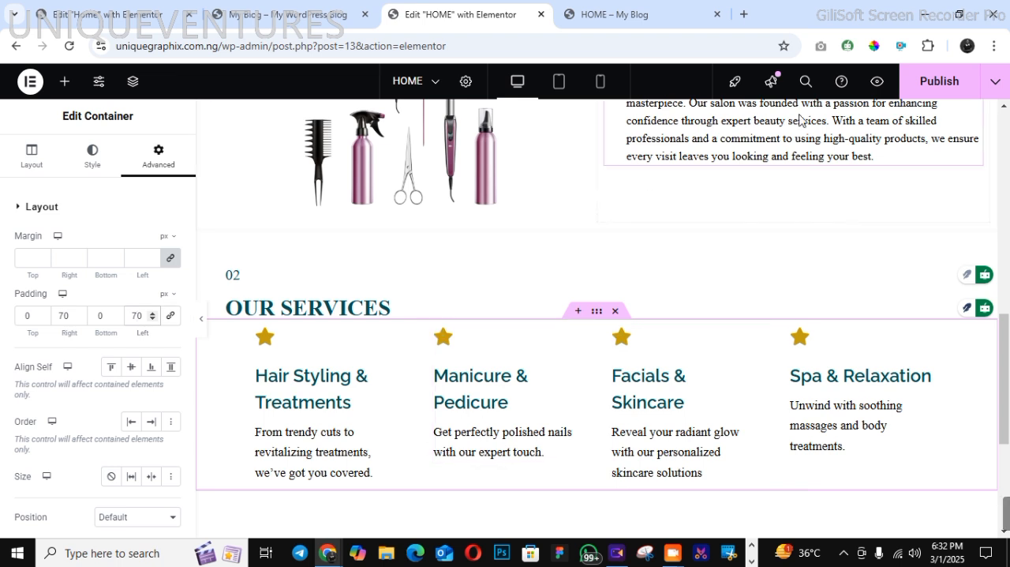
click(925, 83)
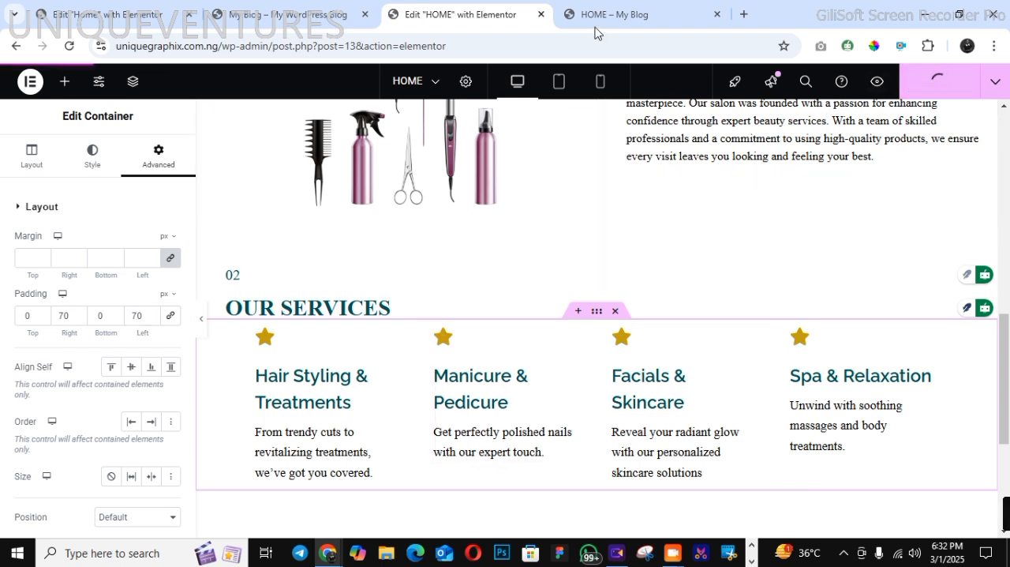
Check the alignment of the "OUR SERVICES" section in the page preview
click(631, 12)
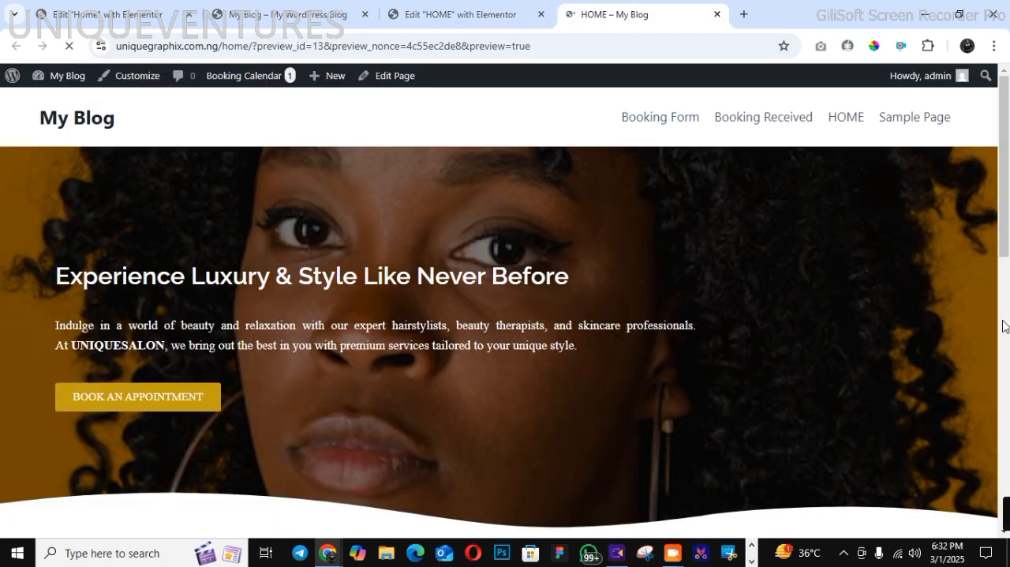
click(1004, 325)
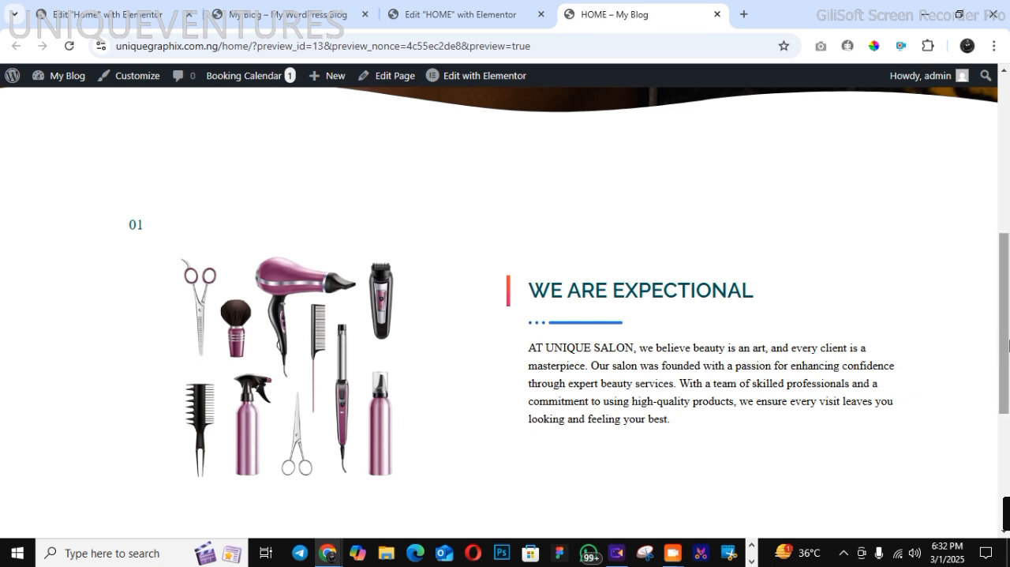
drag(1009, 360, 1008, 494)
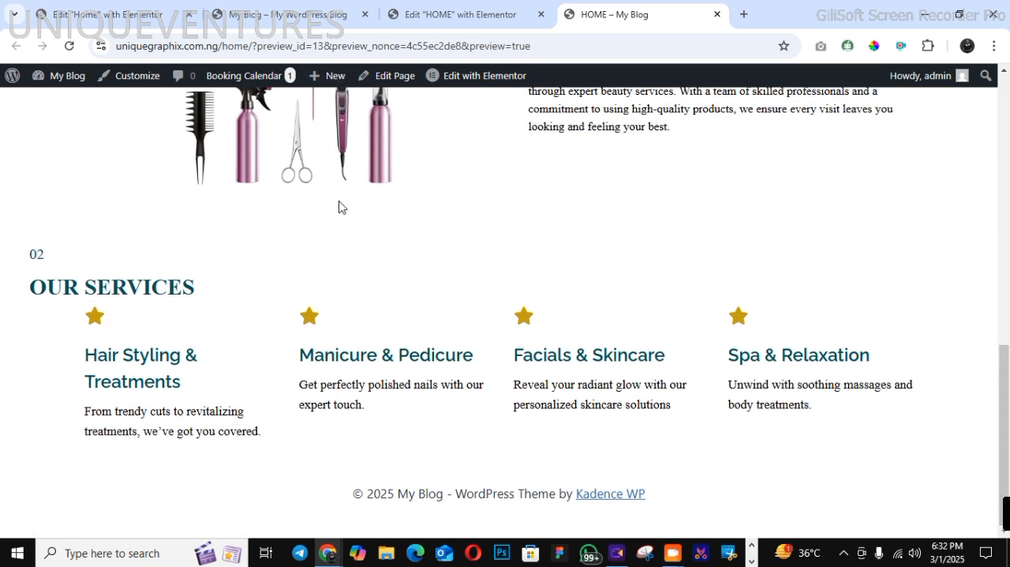
Unlink the service cards container's margin in the editor, set the top margin to 30 px, and publish the page
click(417, 22)
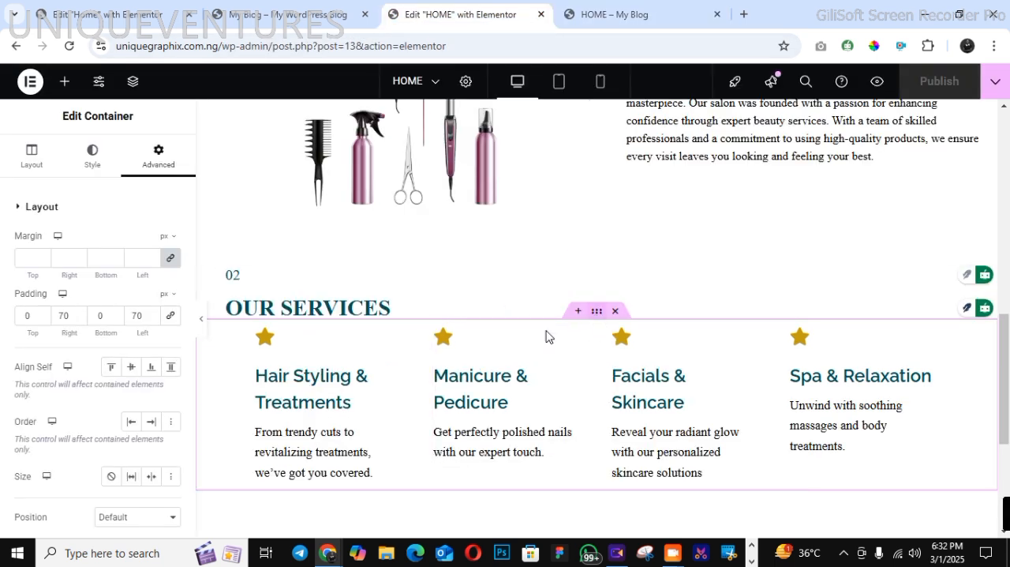
click(171, 259)
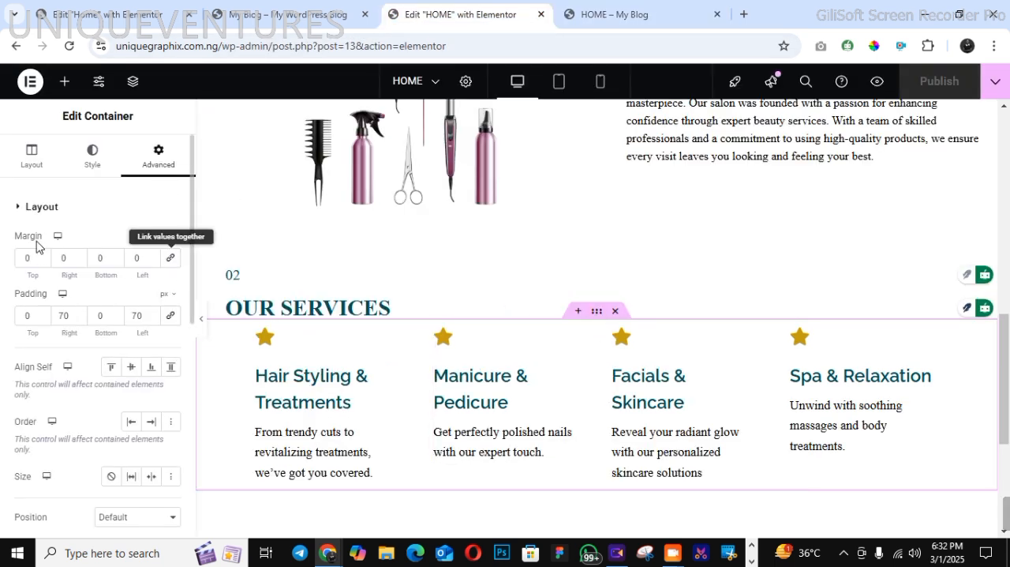
text(30)
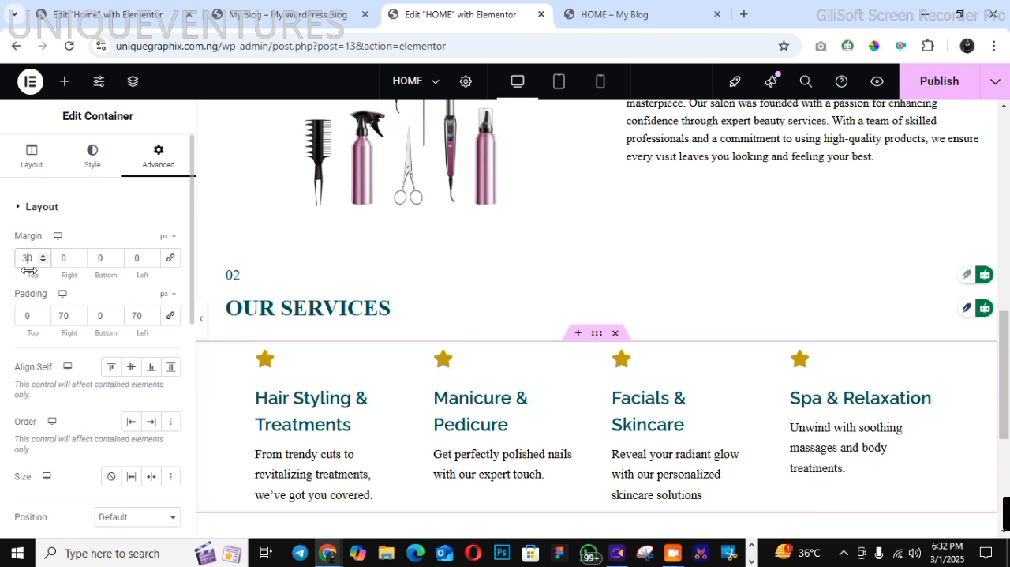
click(921, 85)
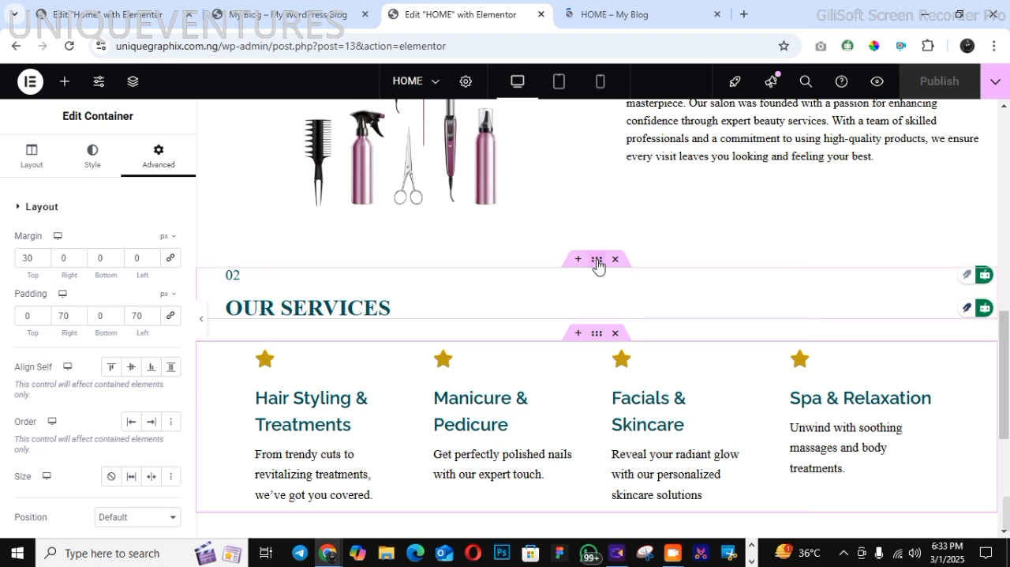
Set the top margin of the "OUR SERVICES" heading container to 100 px and publish the page
click(517, 251)
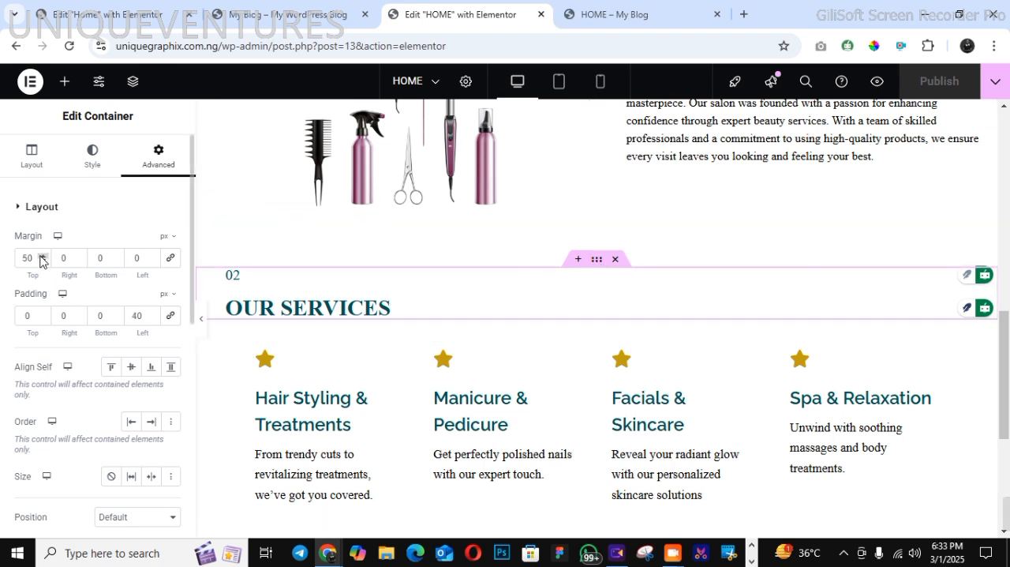
text(1)
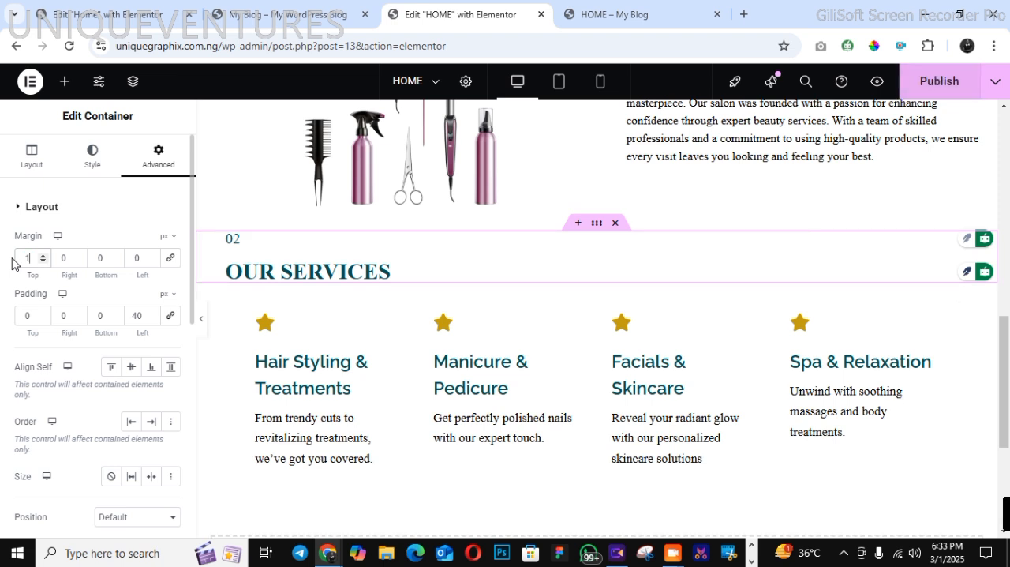
text(00)
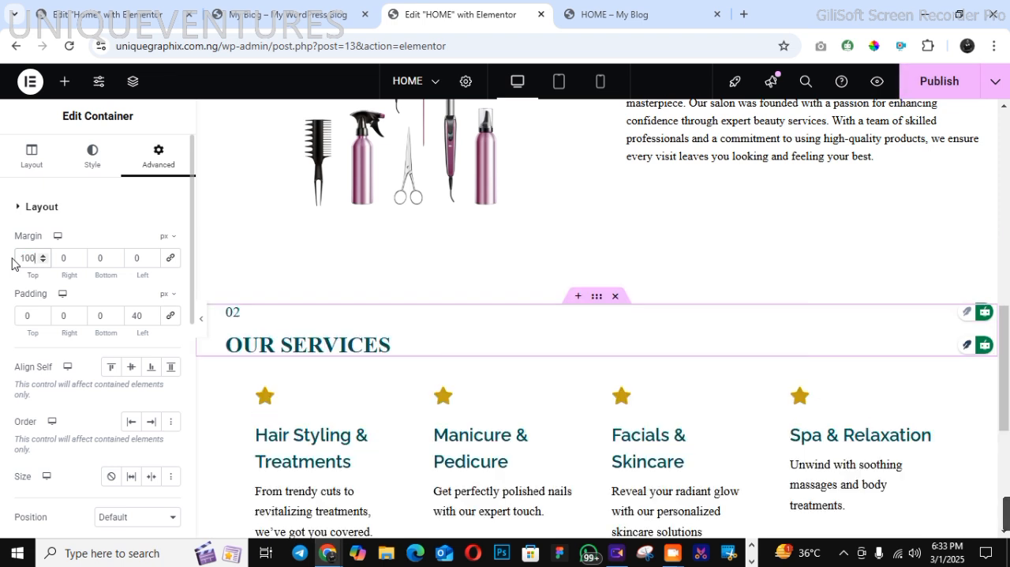
click(966, 87)
Examine the statistics section and its wave-shaped top edge on the demo home page
click(308, 14)
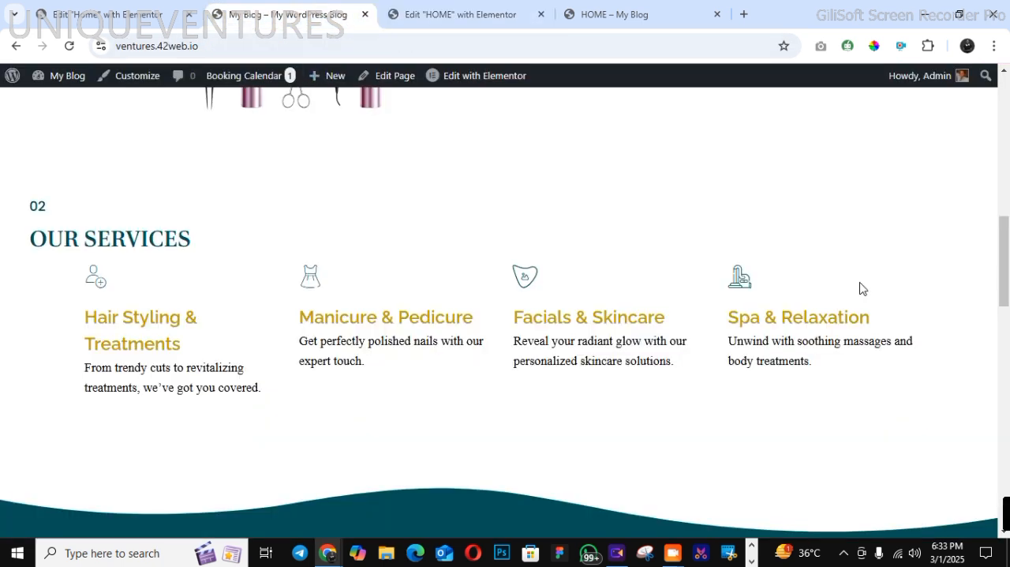
click(1007, 365)
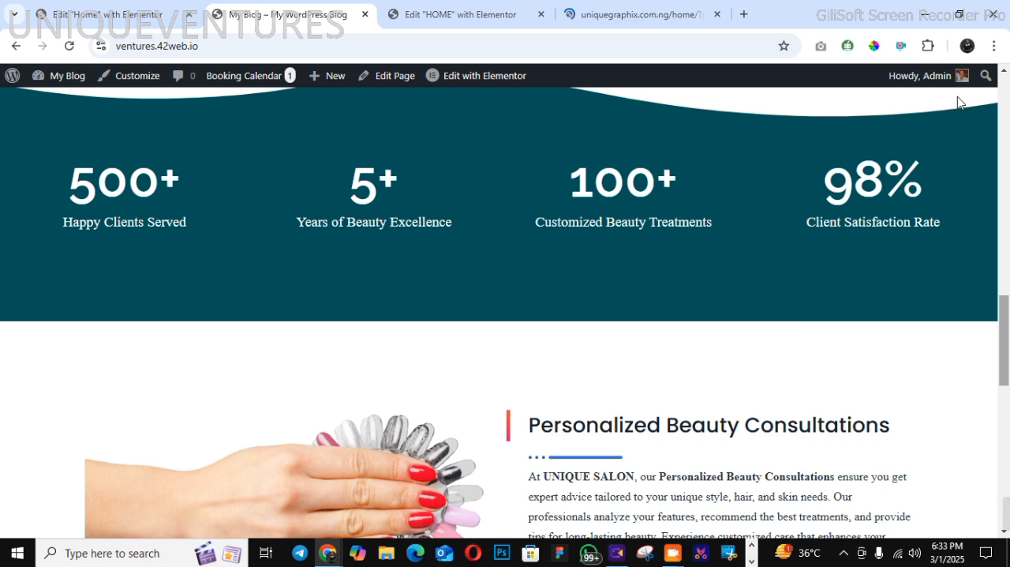
click(1004, 73)
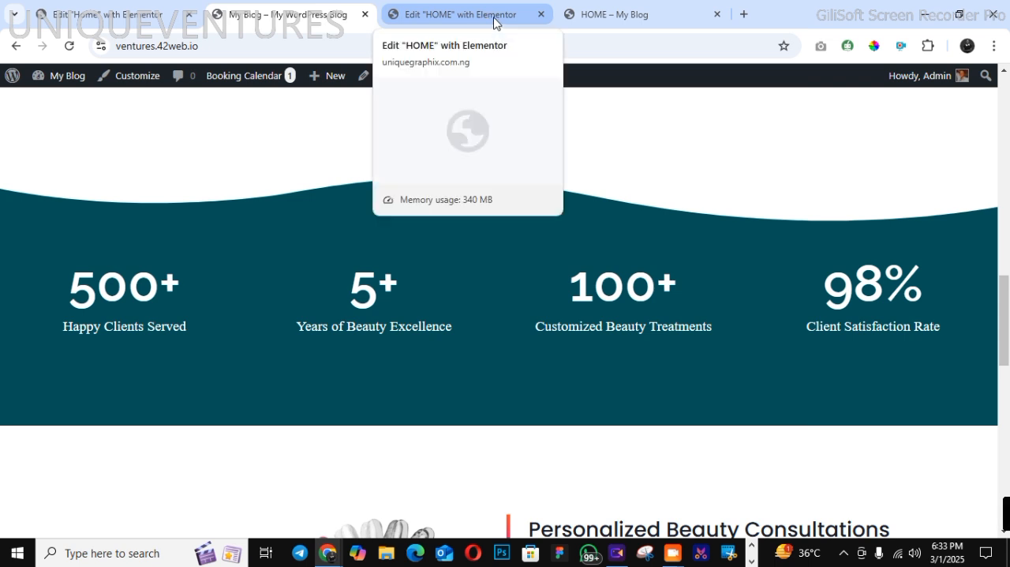
Add a single-column flexbox container below the service cards in the HOME editor and set its top margin to 80 px
click(475, 11)
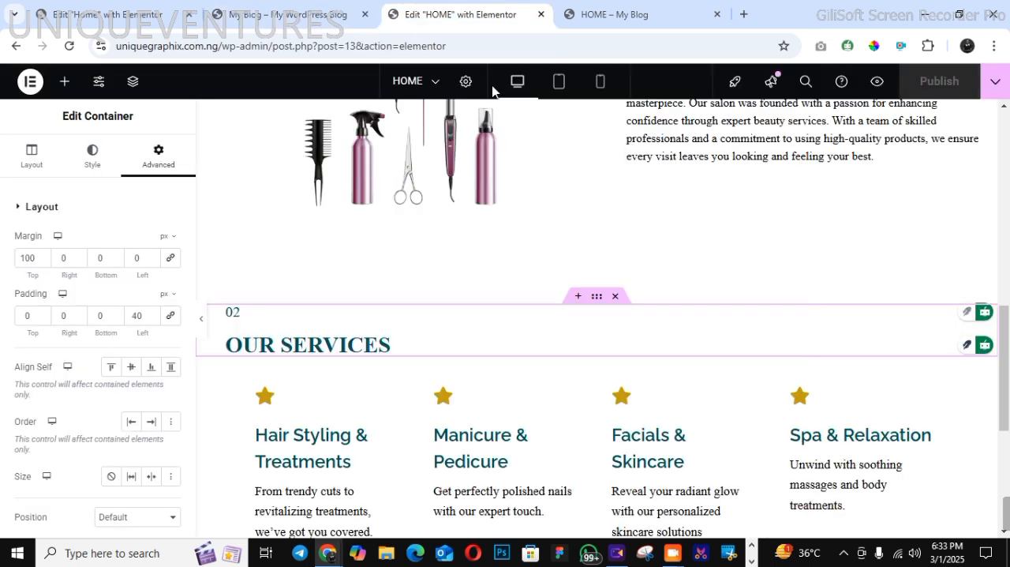
scroll(595, 336, down, 5)
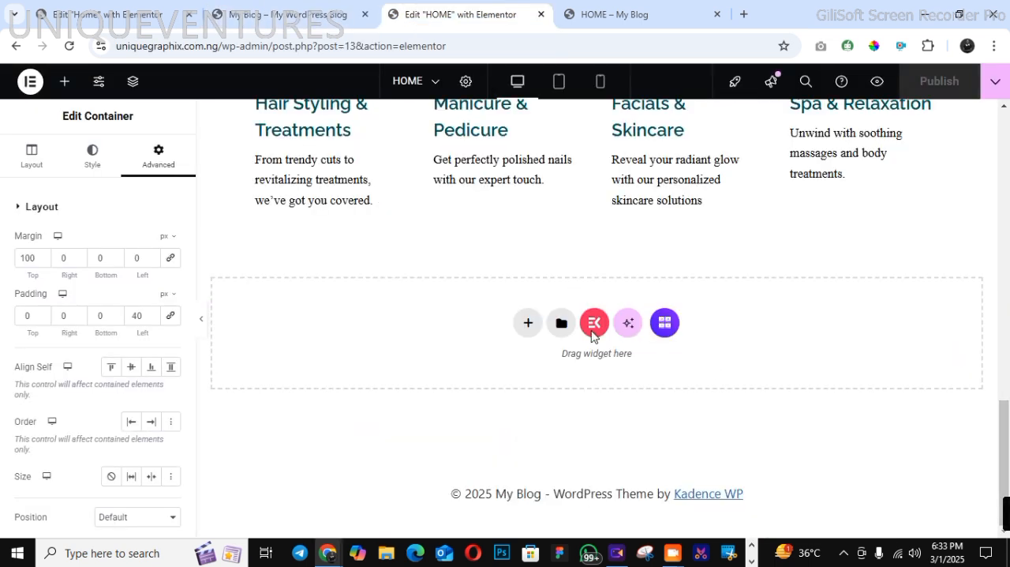
click(525, 324)
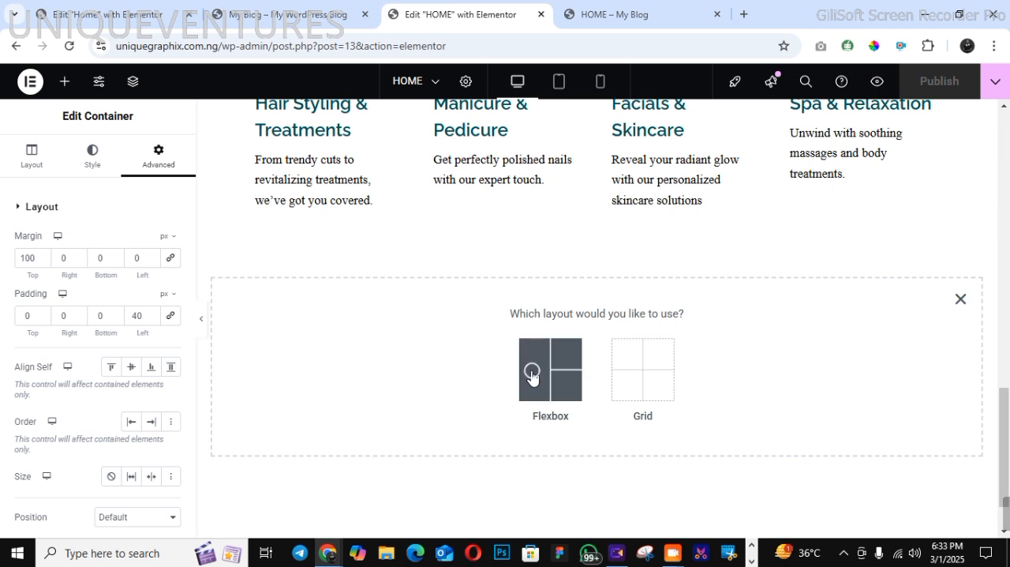
click(529, 371)
click(397, 356)
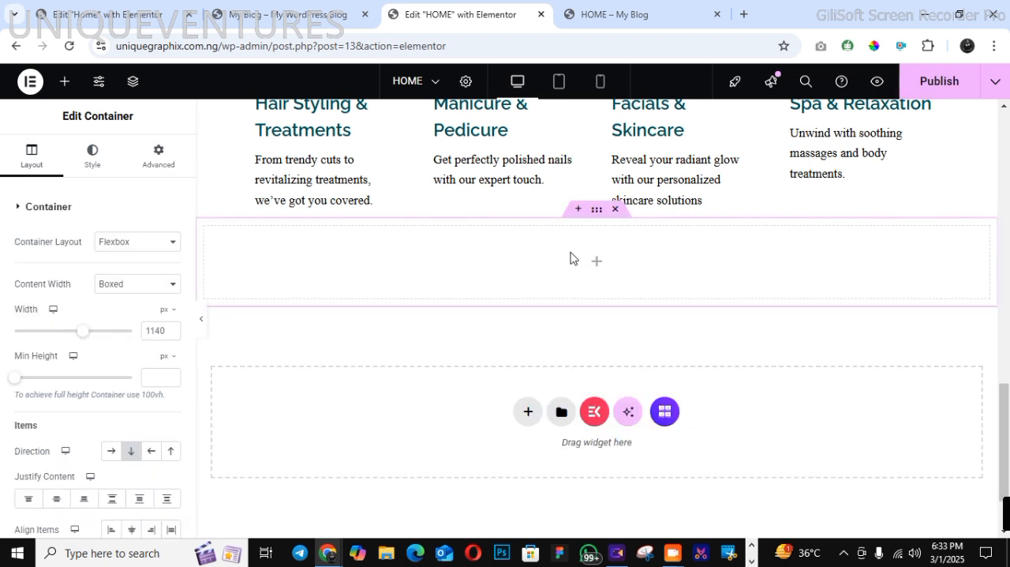
click(158, 172)
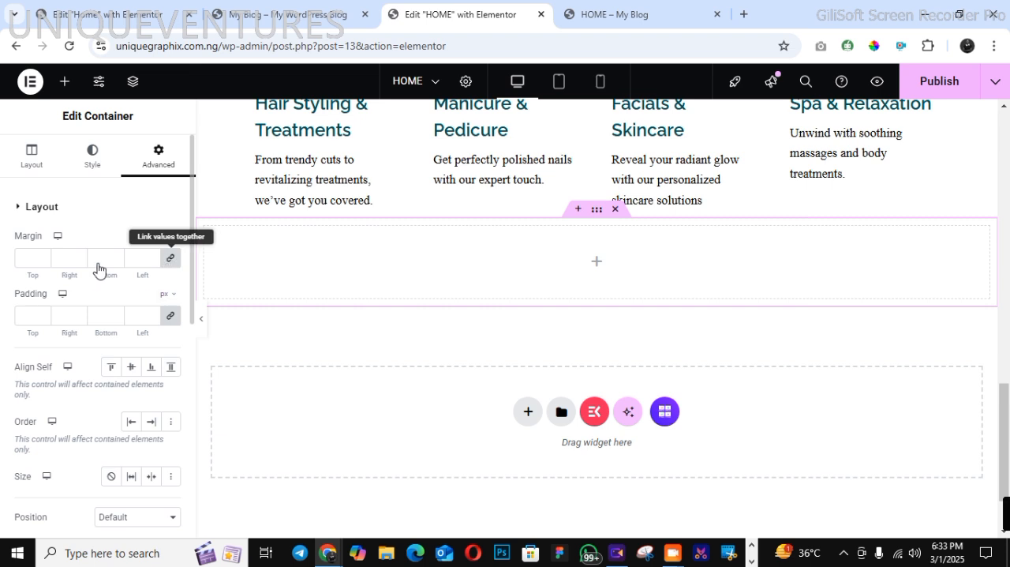
drag(17, 273, 21, 272)
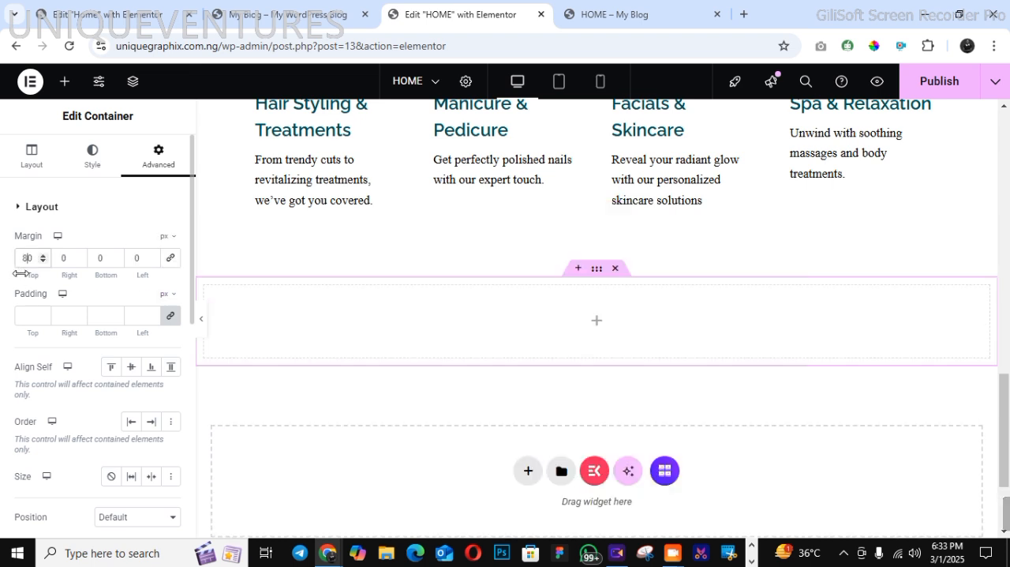
Set the new container's content width to Full Width
click(31, 158)
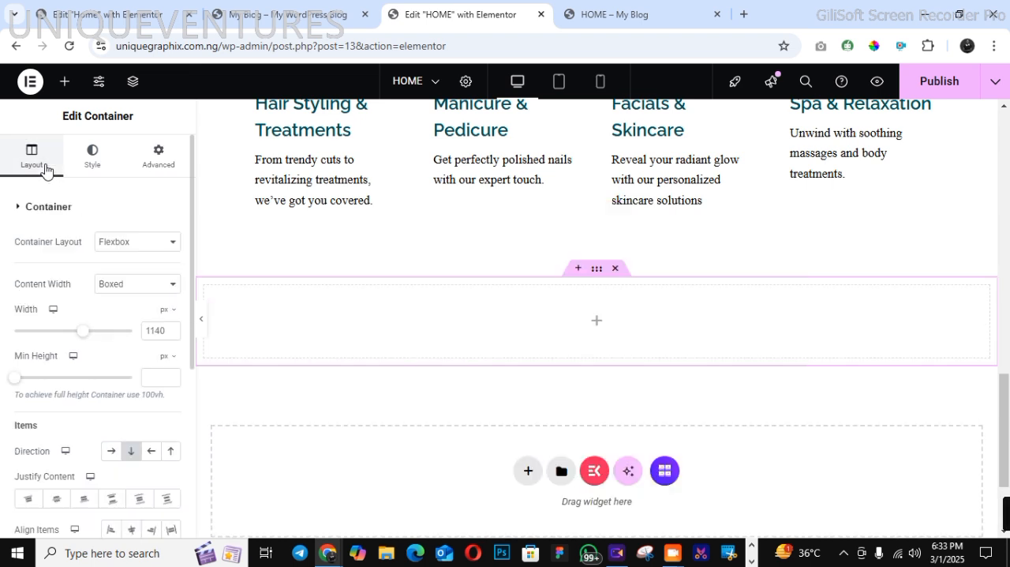
click(131, 284)
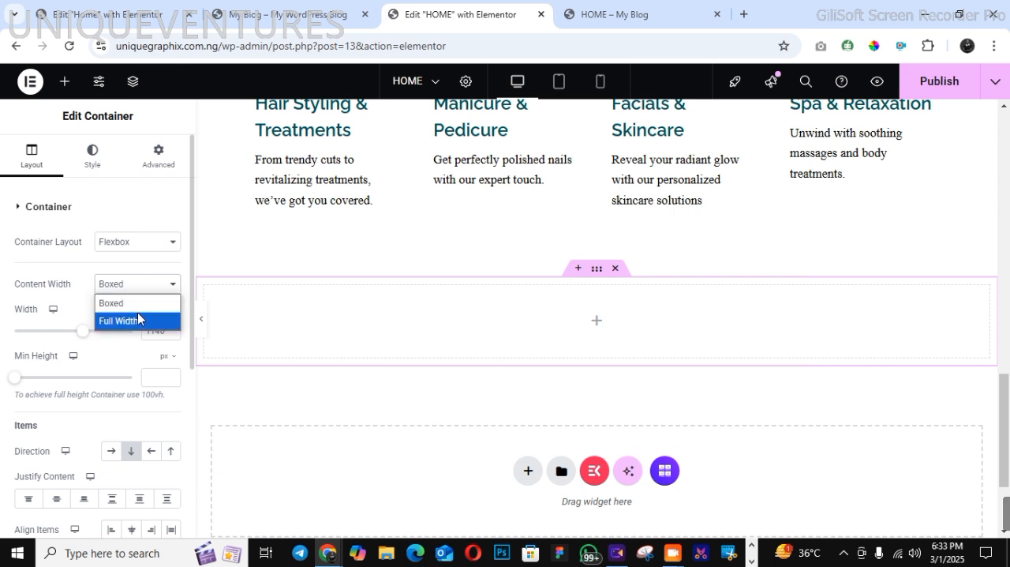
click(126, 320)
Give the new container the dark teal global background colour and a minimum height of 308 px
click(92, 168)
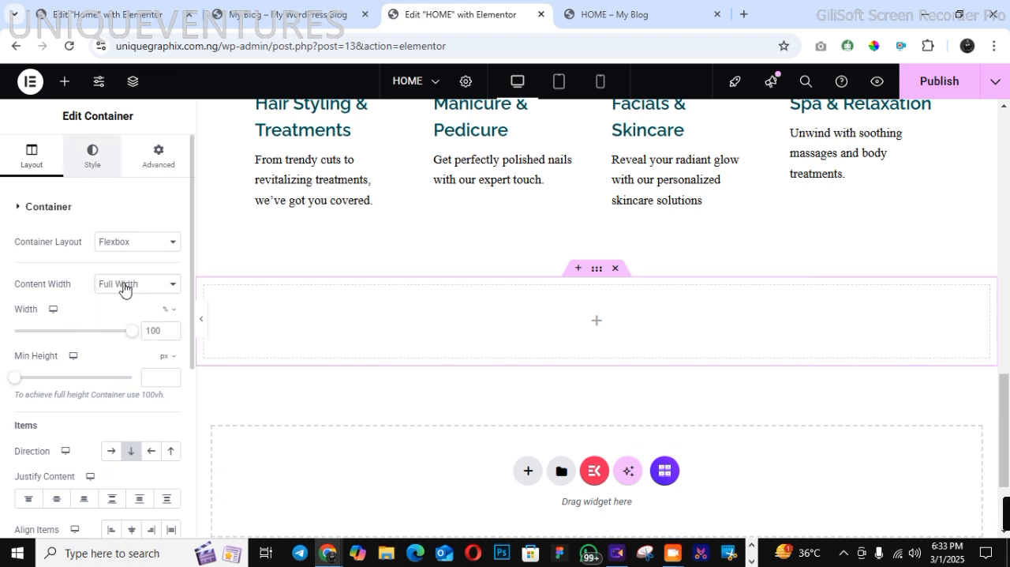
click(110, 272)
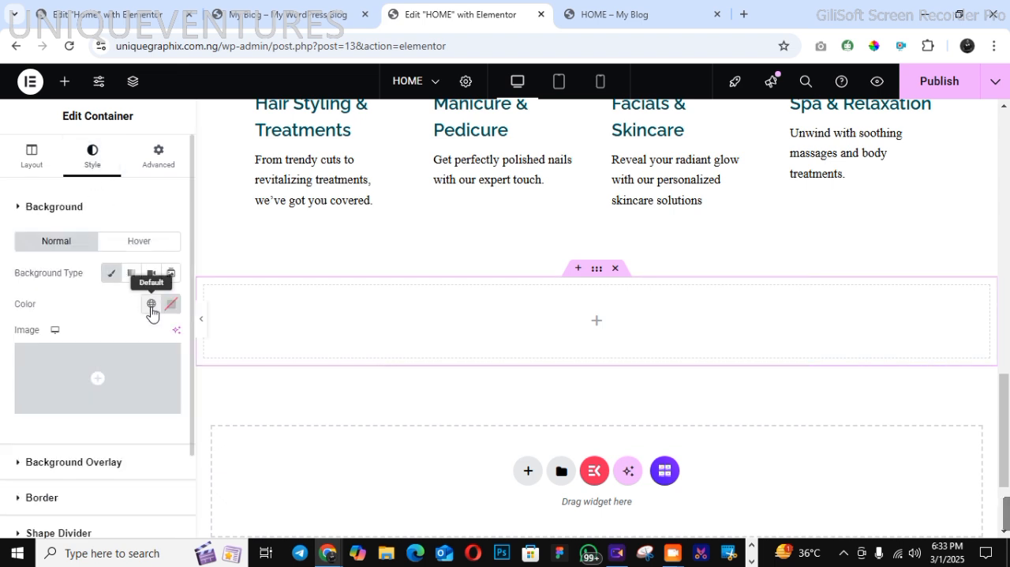
click(151, 303)
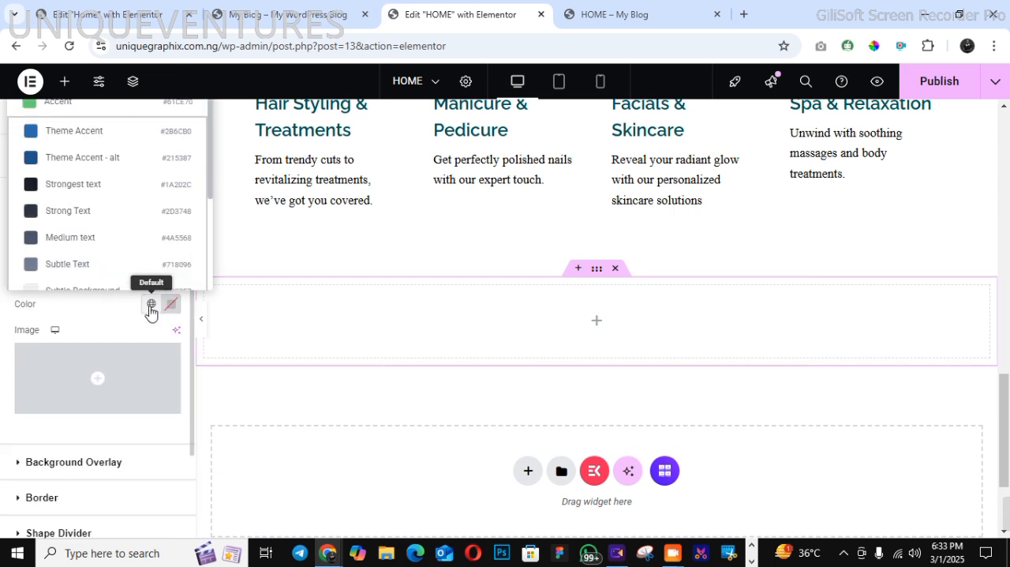
click(204, 290)
click(151, 304)
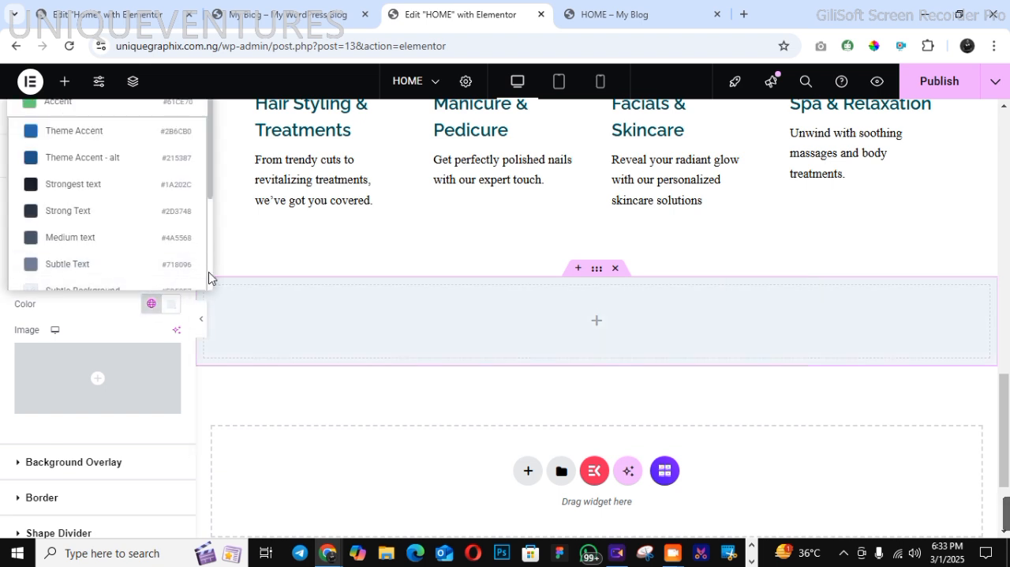
scroll(209, 278, down, 2)
click(133, 242)
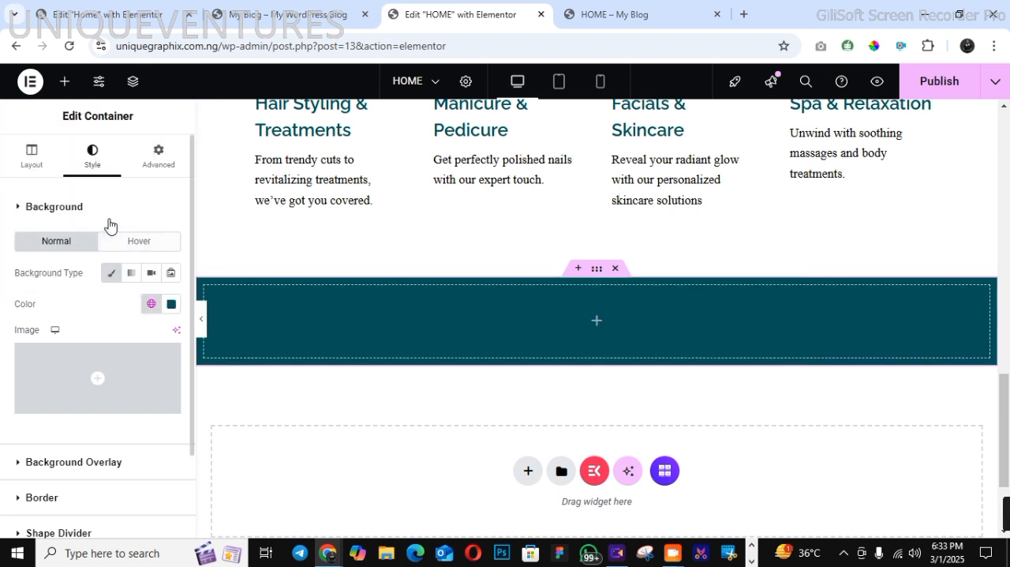
click(32, 155)
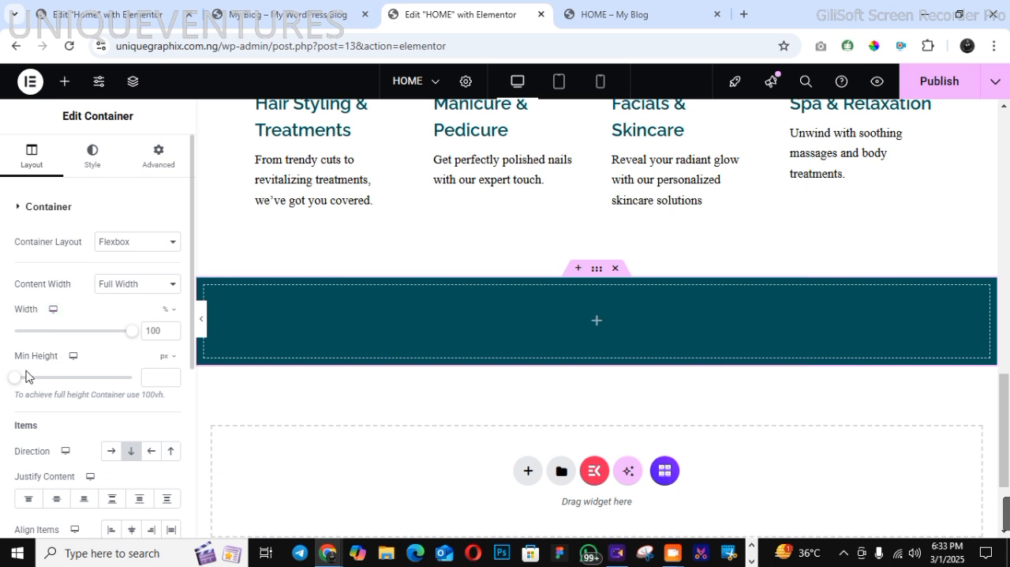
drag(17, 380, 40, 382)
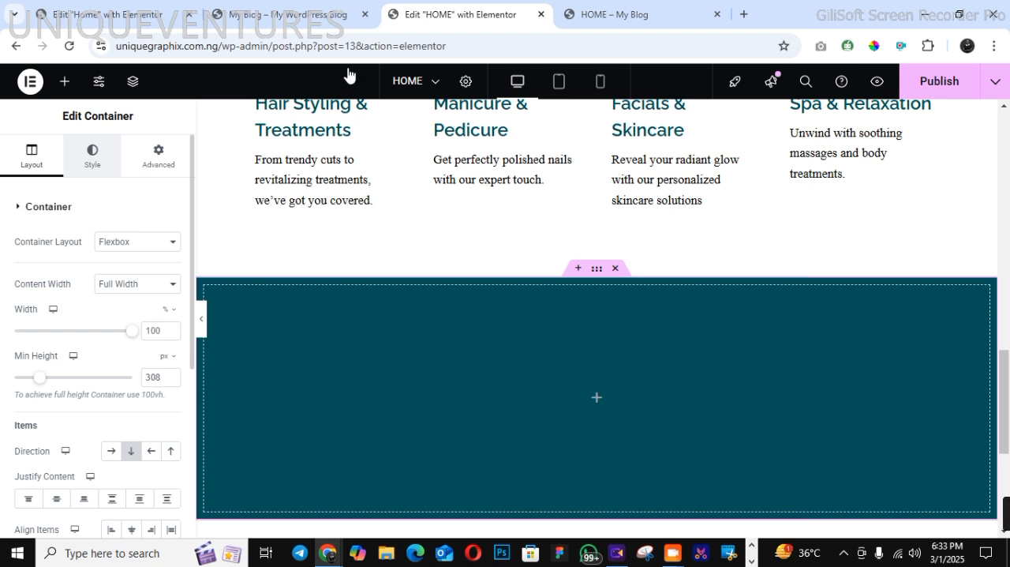
Add a Waves shape divider to the top edge of the teal container with a height of 82 px, following the demo
click(288, 14)
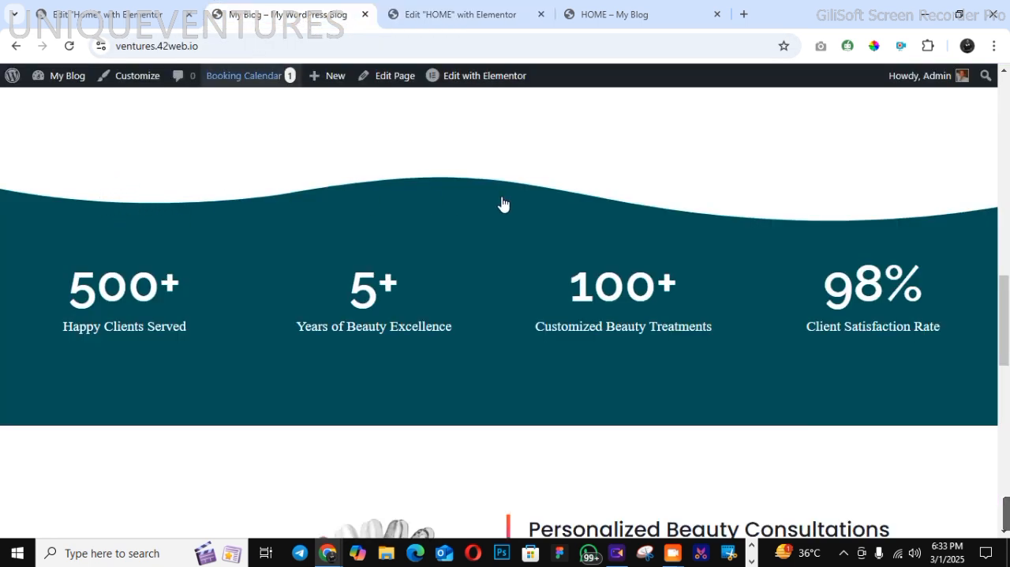
click(463, 16)
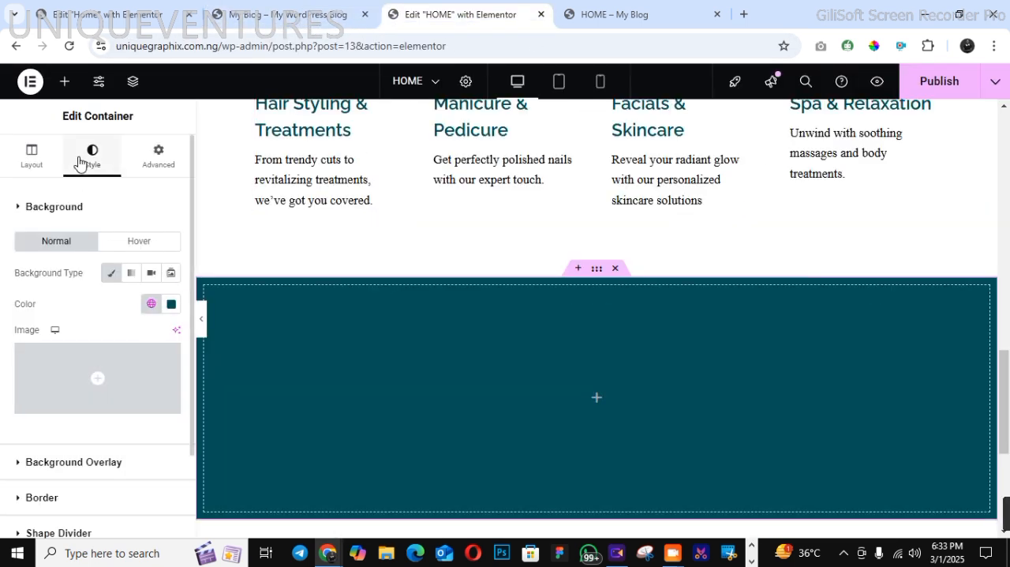
click(87, 534)
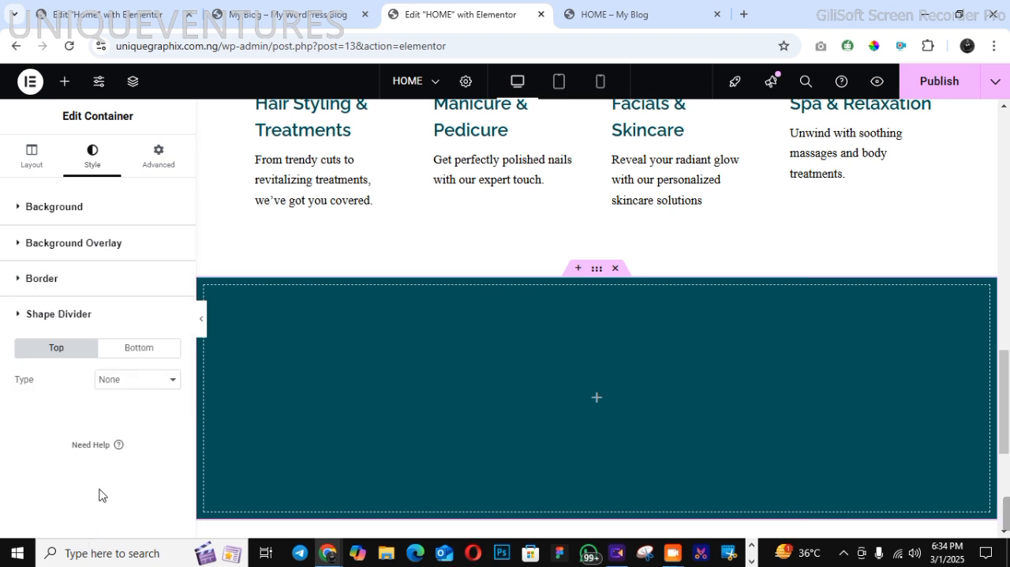
click(111, 385)
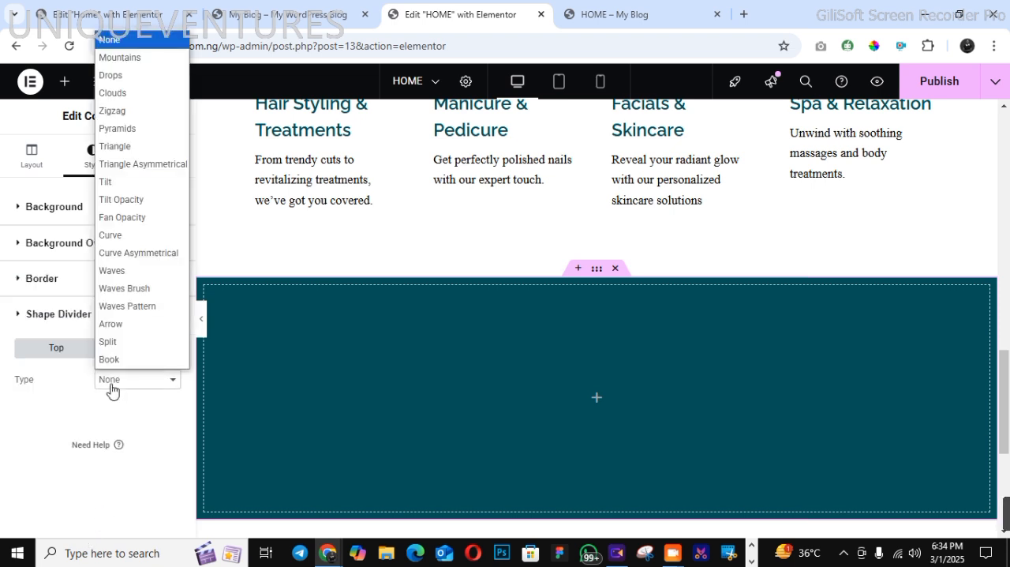
click(113, 269)
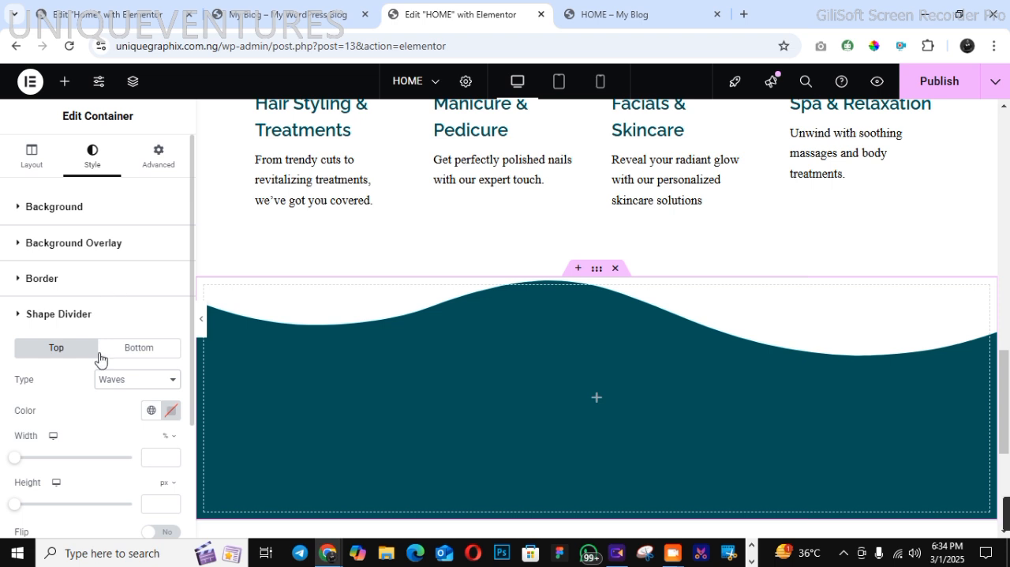
drag(20, 507, 40, 506)
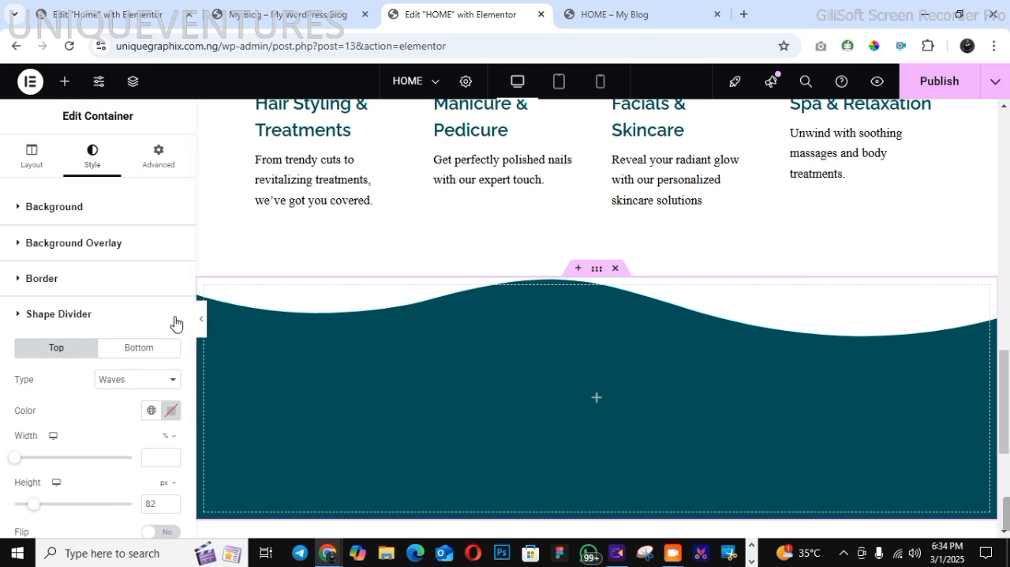
Set the teal container's item direction to a horizontal row and add an inner container inside it
click(32, 153)
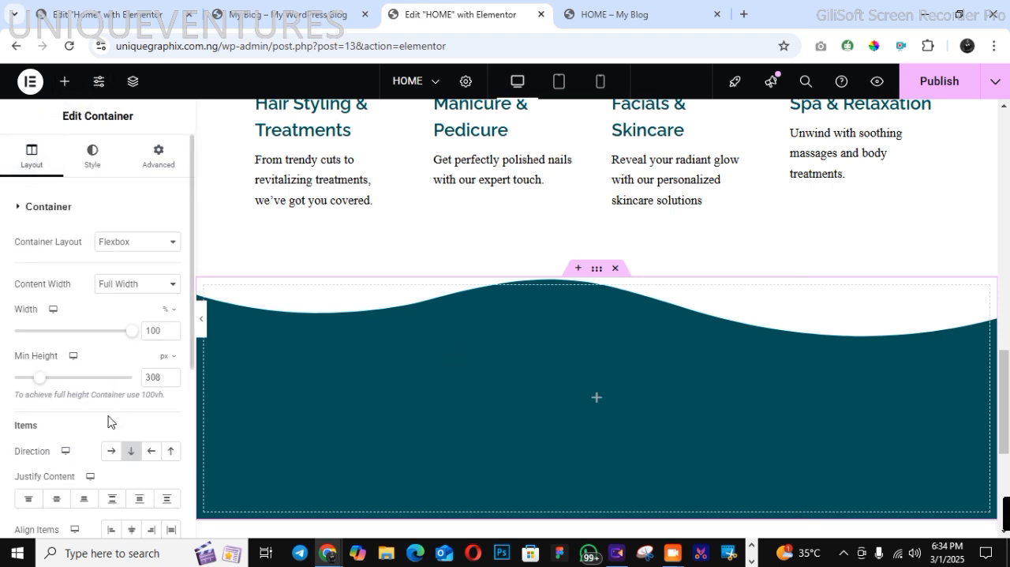
click(112, 454)
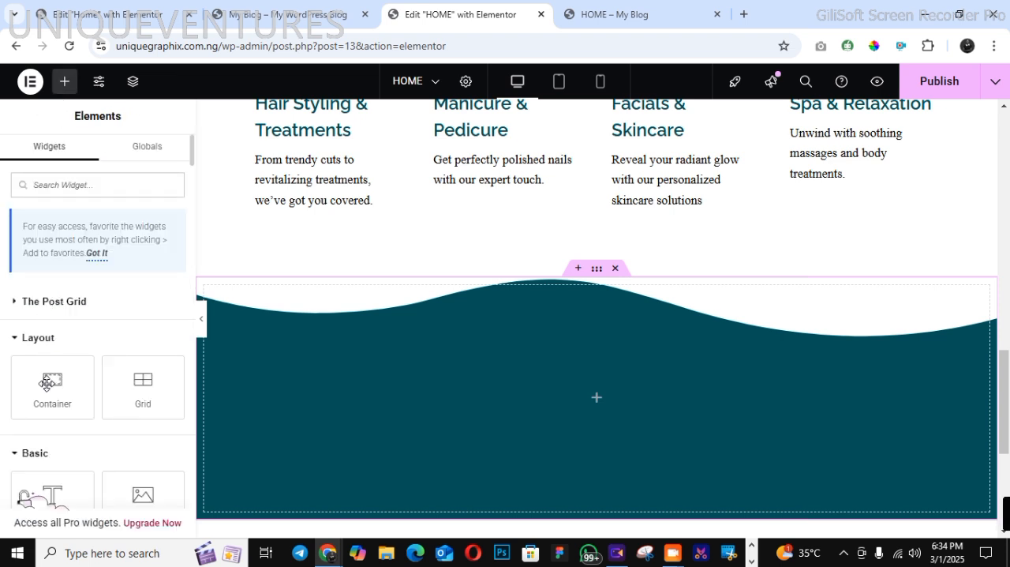
drag(47, 382, 273, 399)
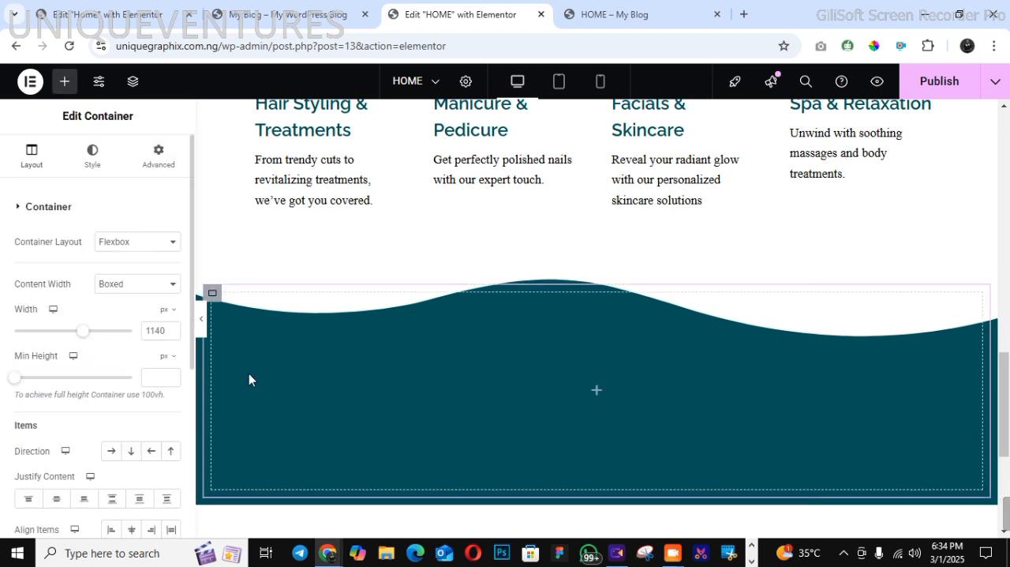
right_click(213, 298)
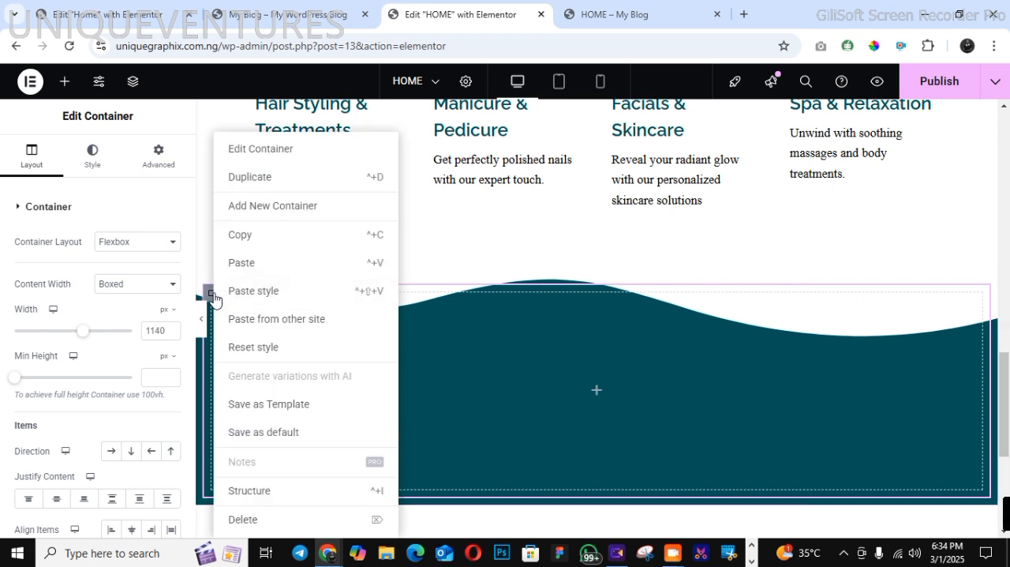
click(249, 177)
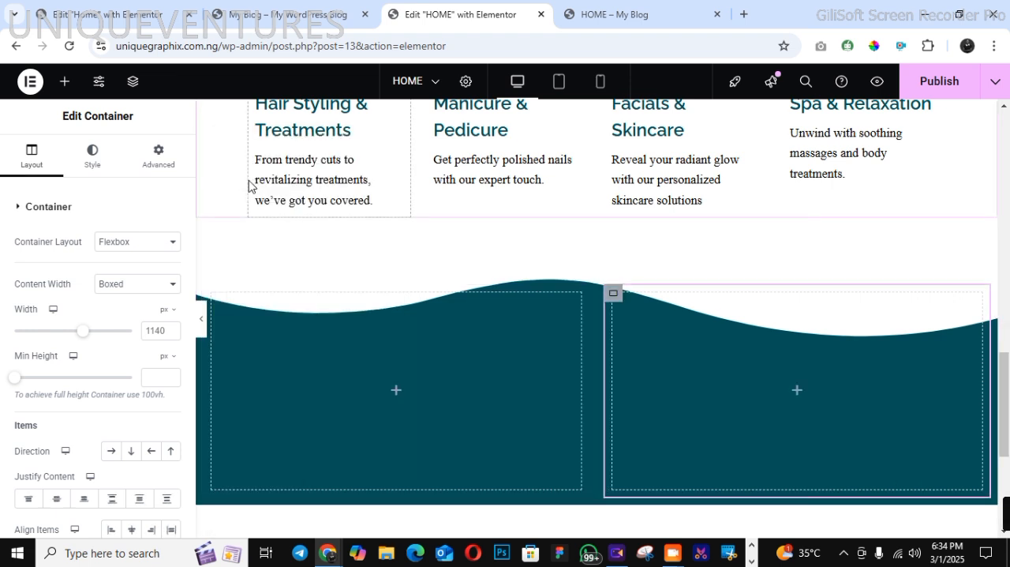
right_click(614, 294)
click(647, 177)
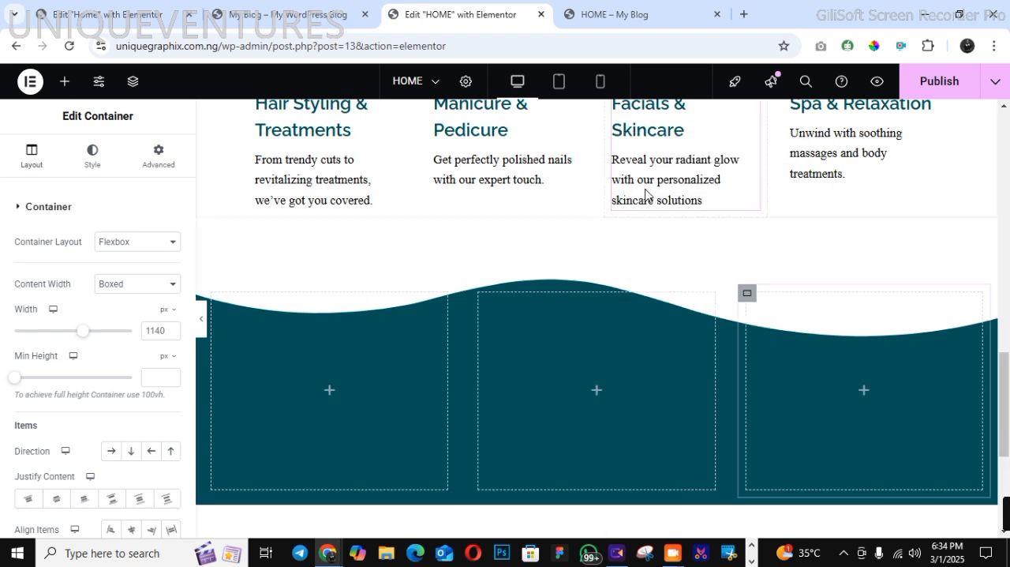
right_click(747, 299)
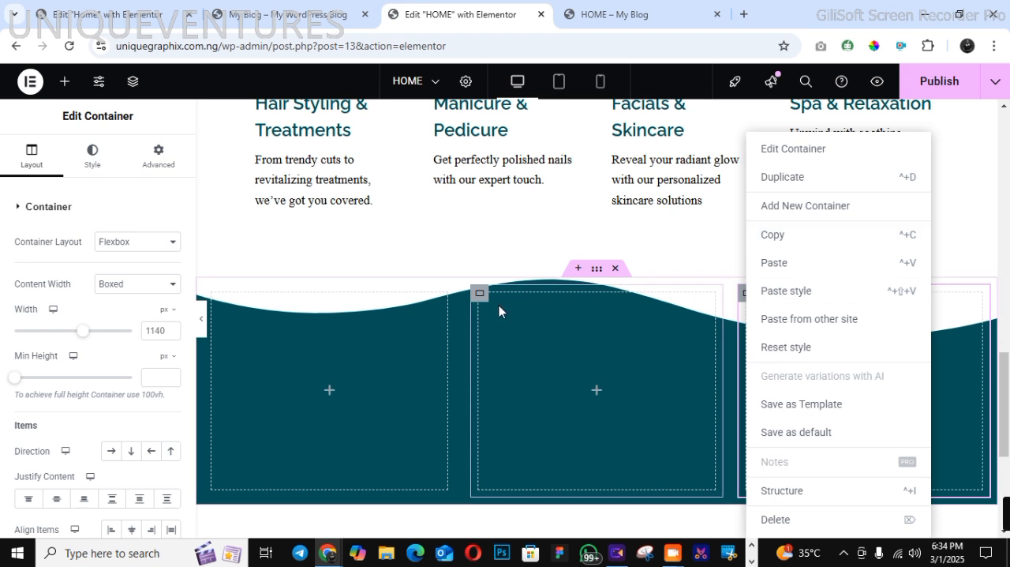
right_click(479, 293)
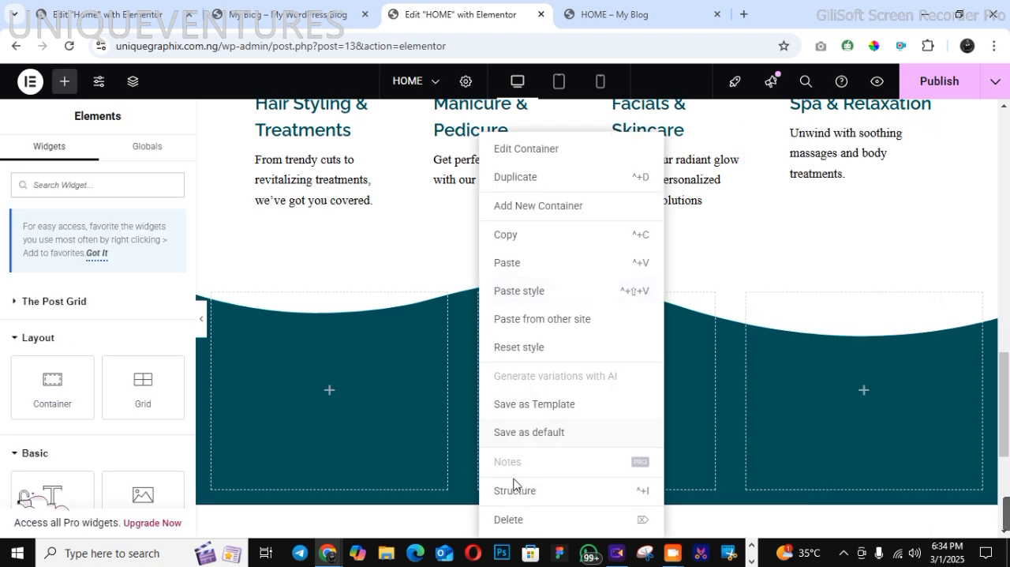
click(525, 520)
right_click(614, 297)
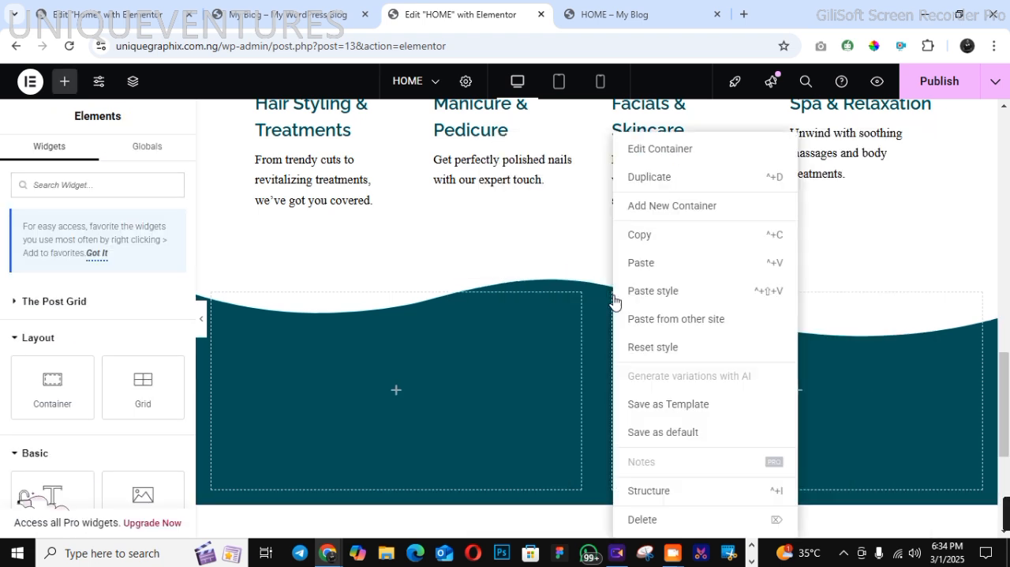
click(660, 519)
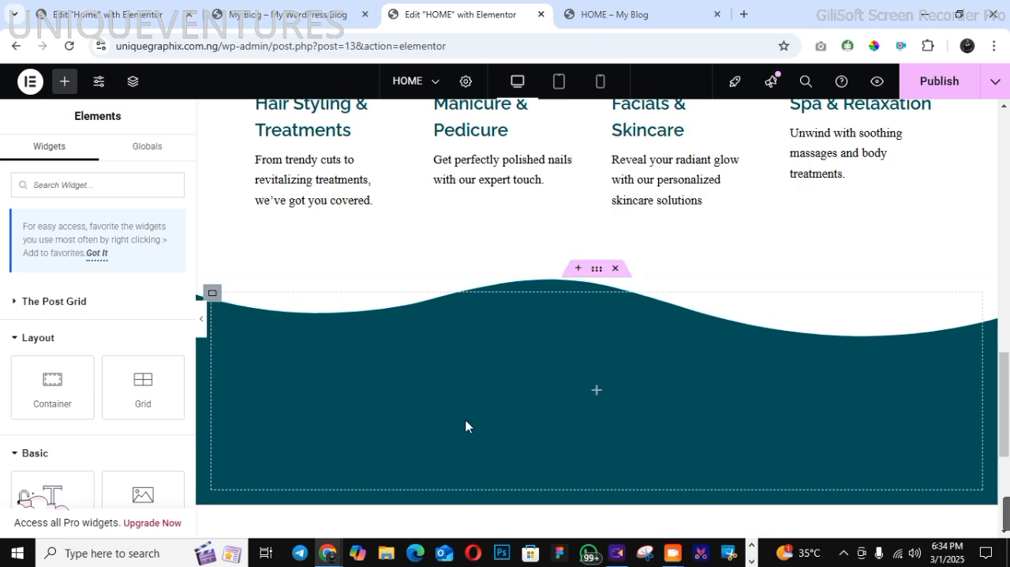
Nest another container inside the teal section's inner container and set that inner container's item direction to a horizontal row
drag(52, 383, 272, 363)
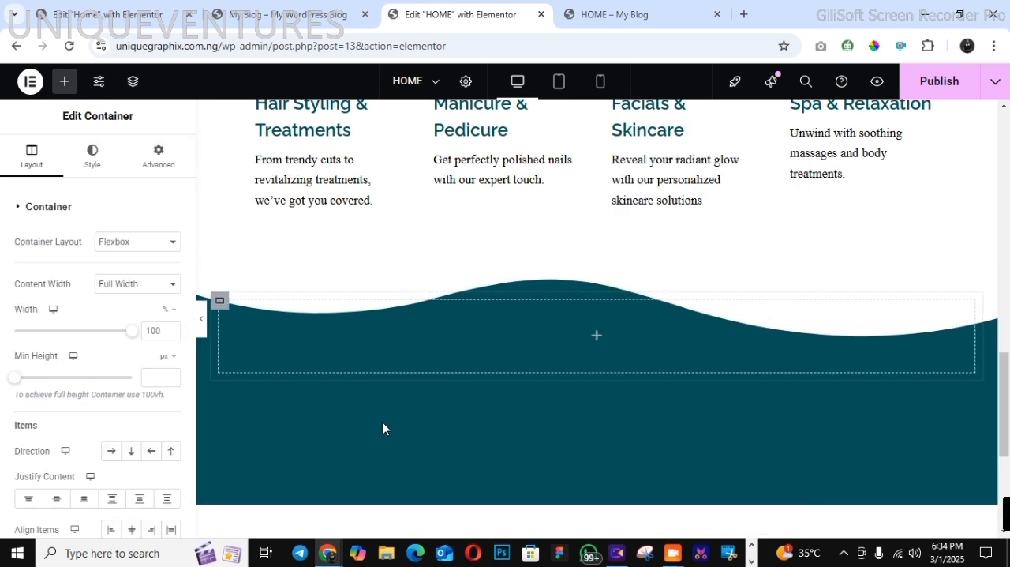
click(212, 292)
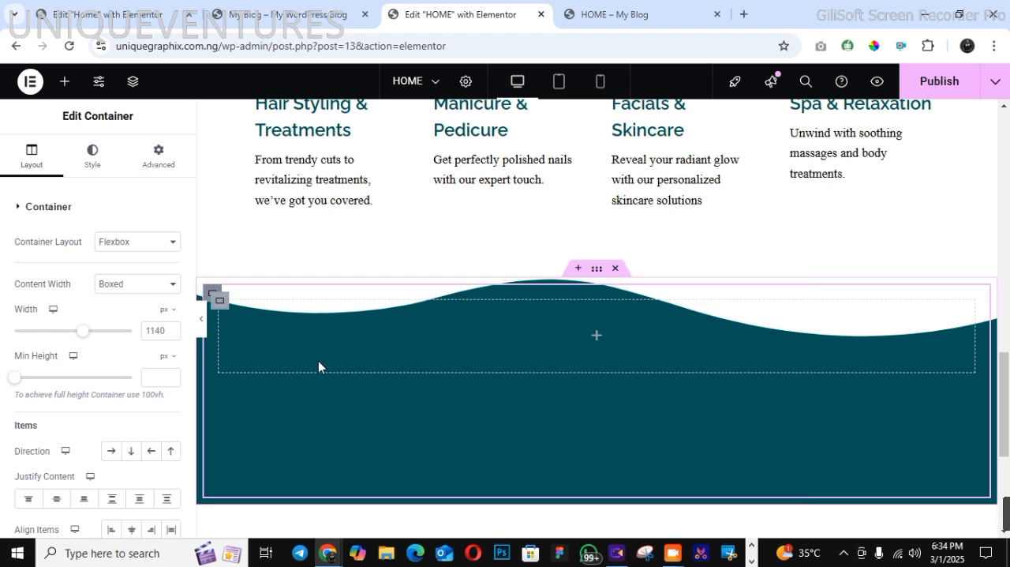
click(118, 455)
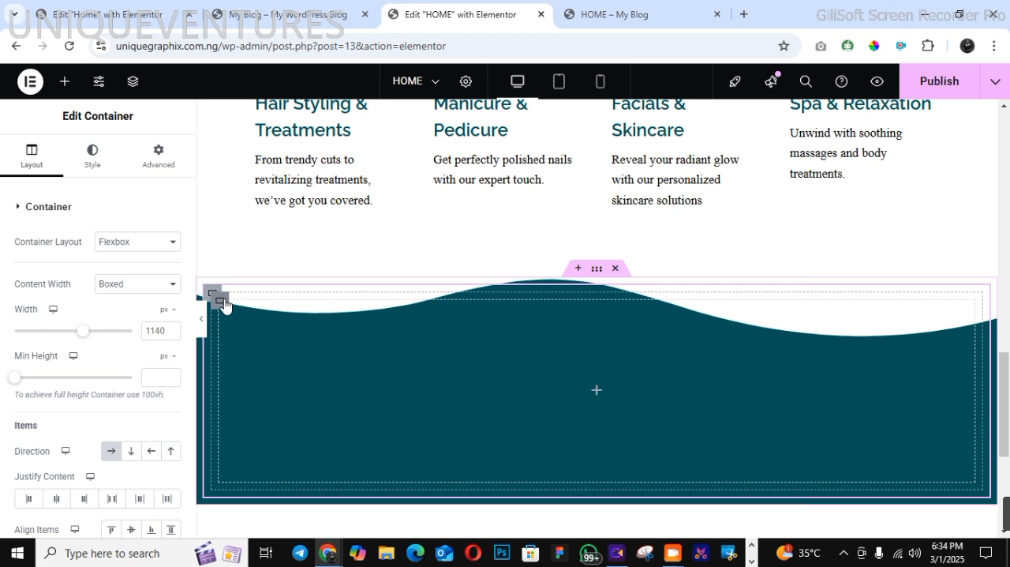
Duplicate the innermost container until the teal section has four equal columns side by side
right_click(224, 305)
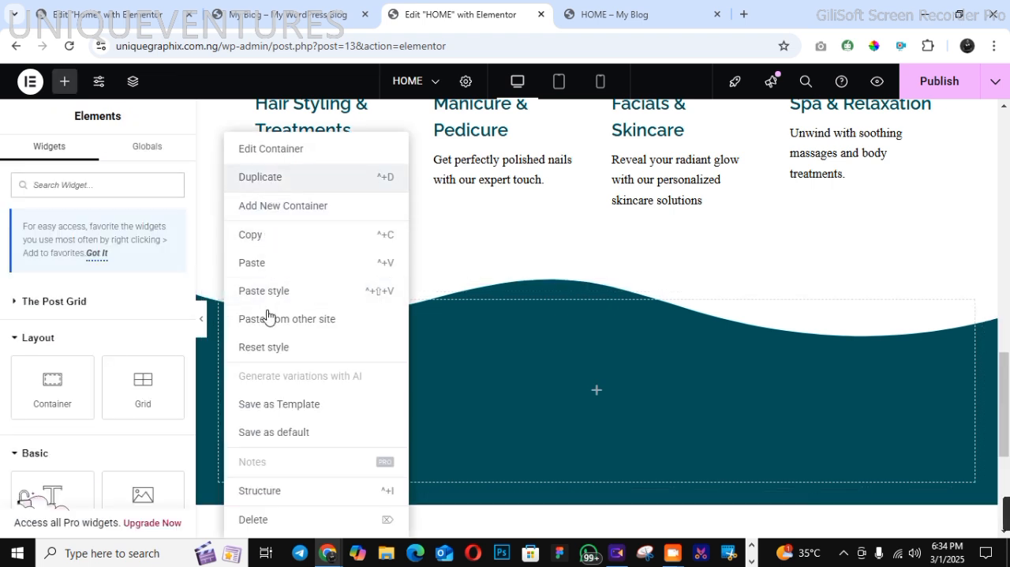
right_click(221, 301)
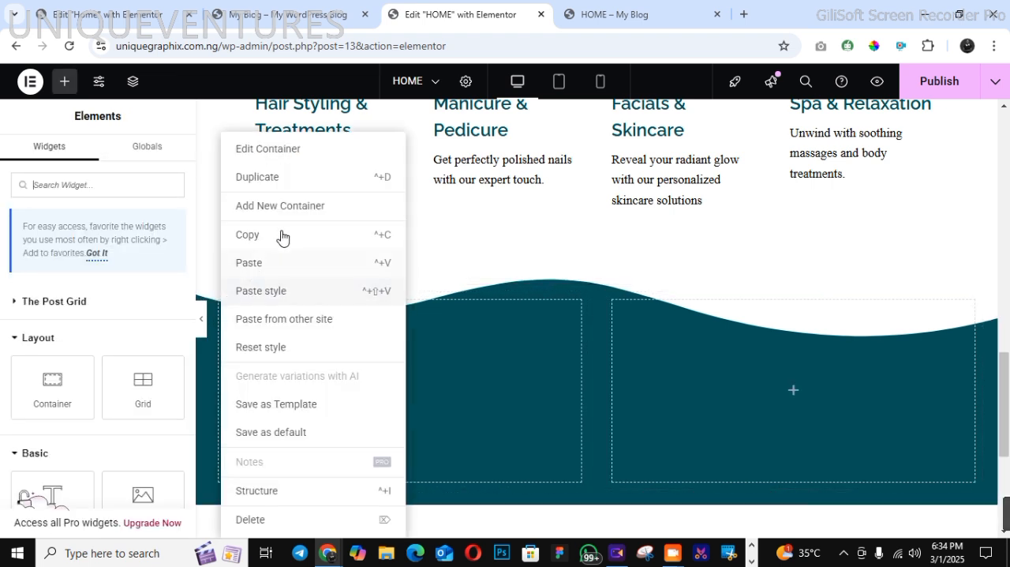
click(286, 207)
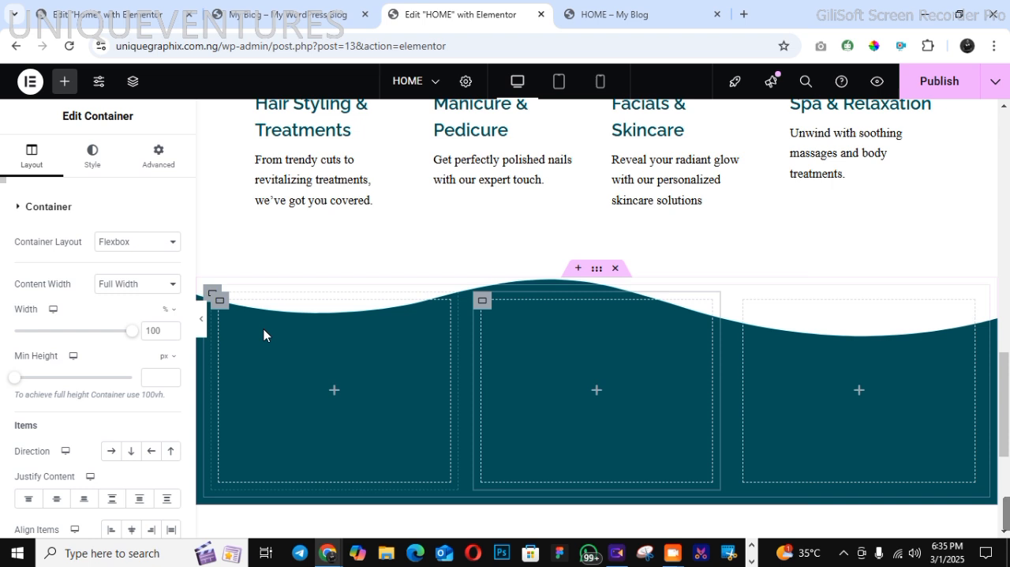
right_click(221, 307)
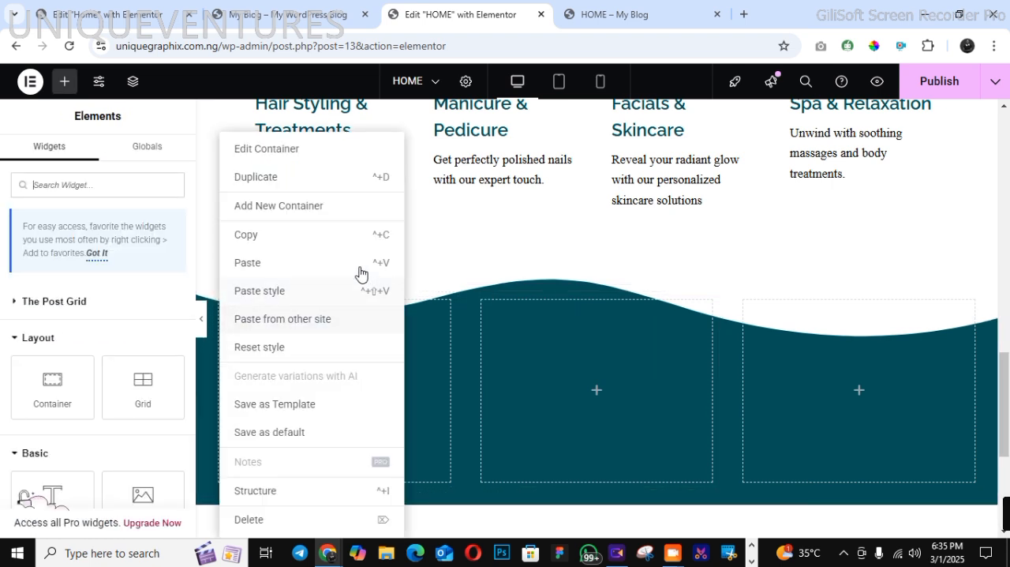
click(272, 179)
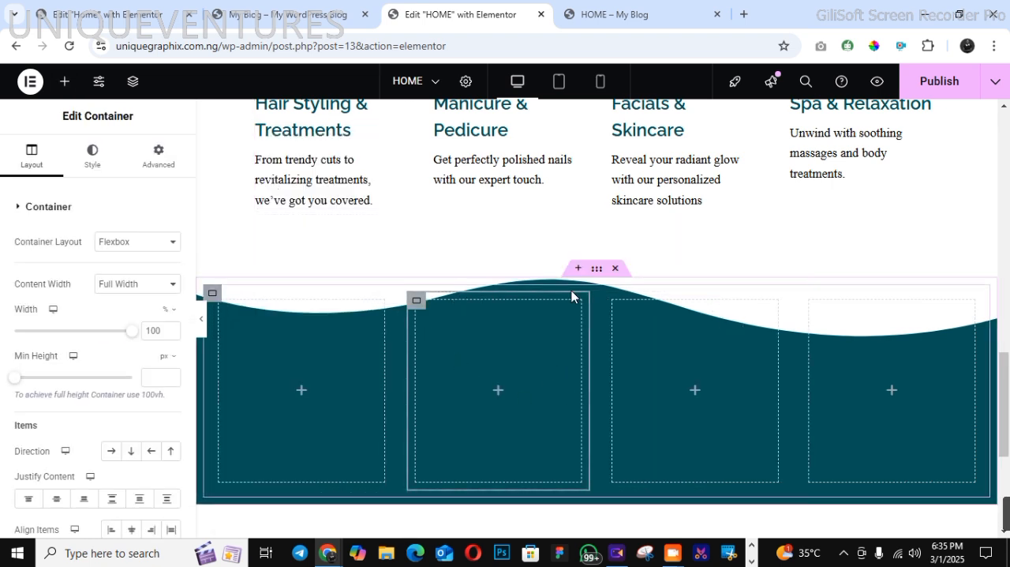
Unlink the teal section container's padding values and set its top padding to 40 px
click(597, 270)
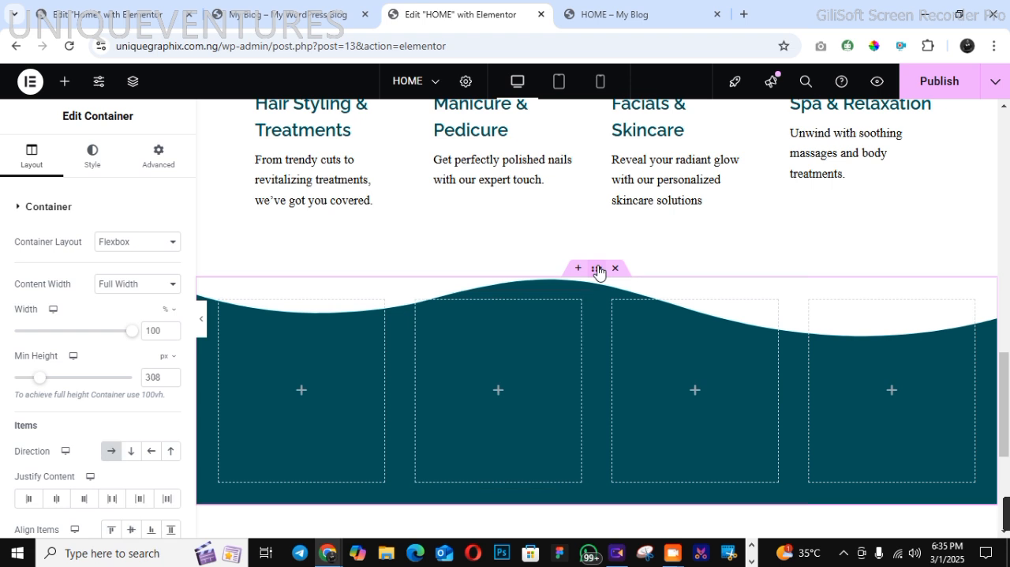
click(175, 161)
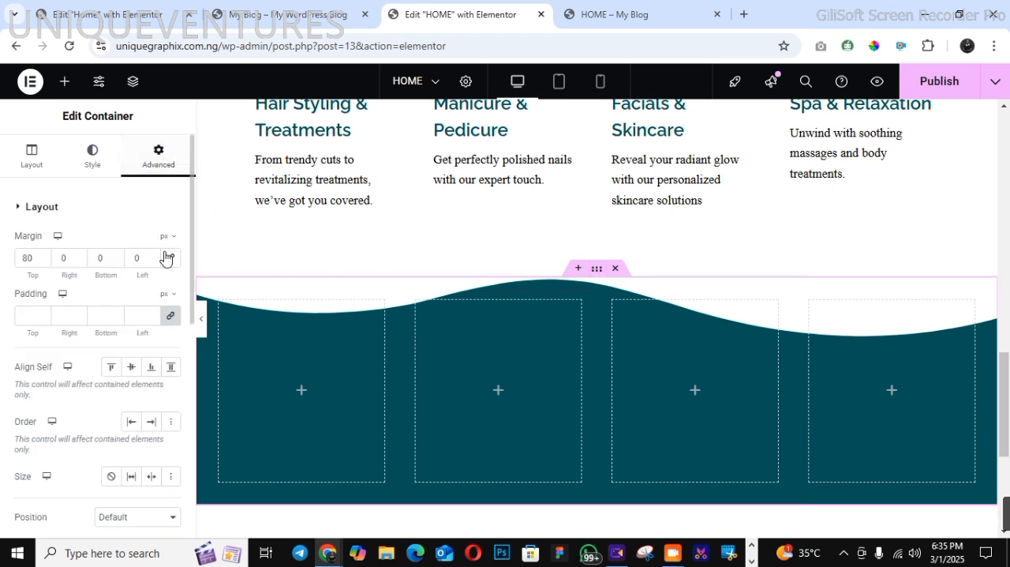
click(175, 317)
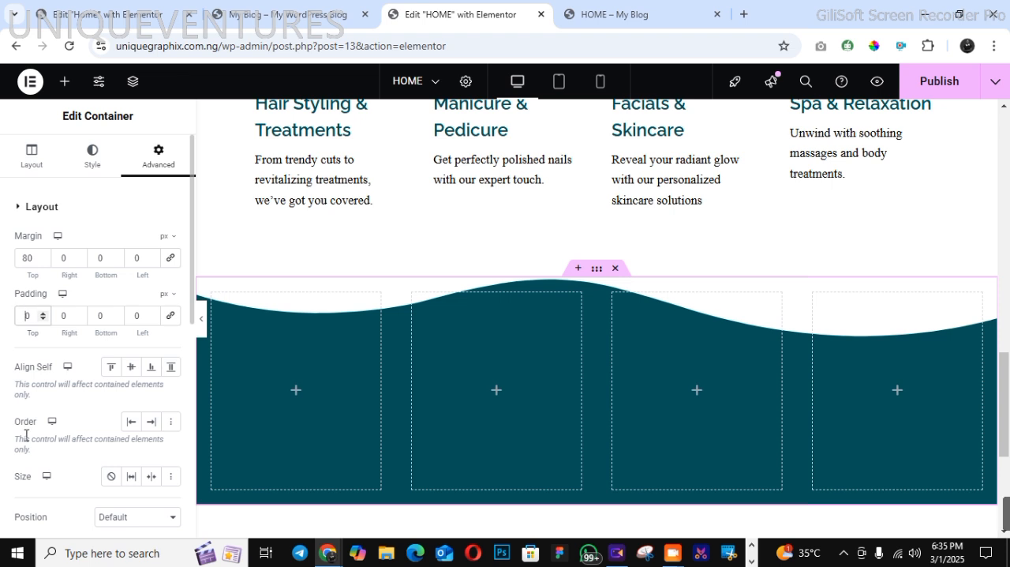
text(3)
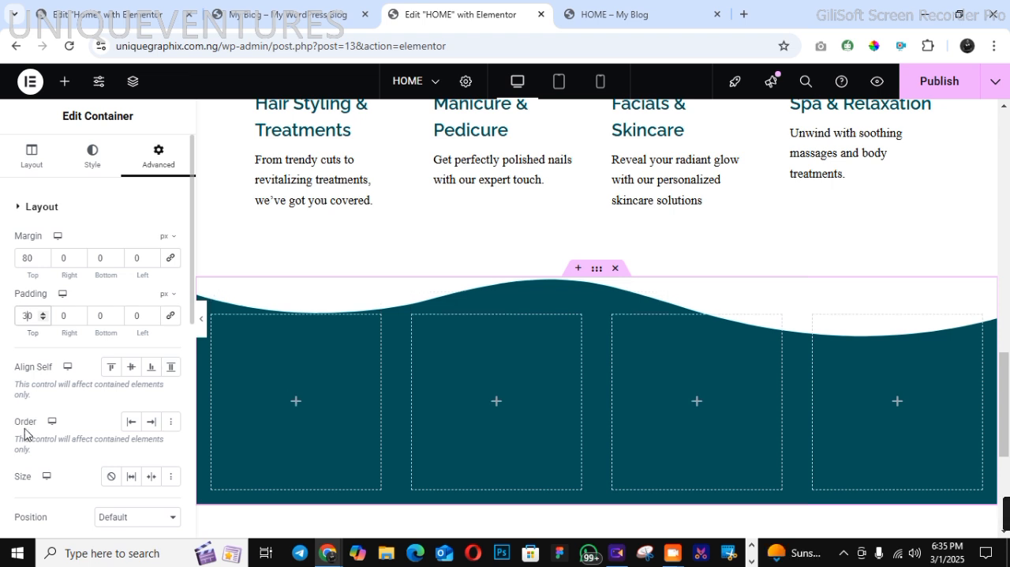
key(BackSpace)
text(4)
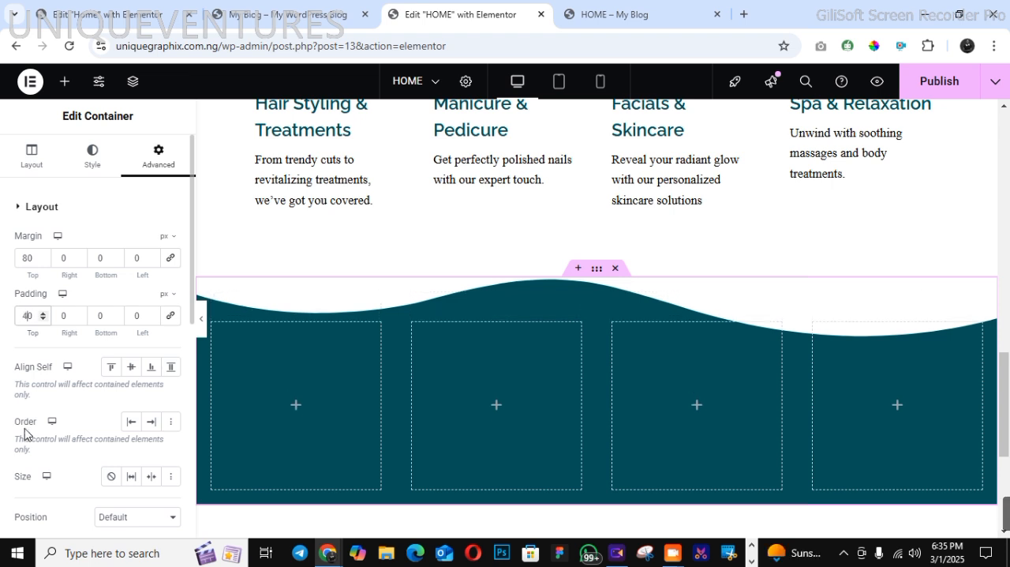
Add a Counter widget to the first of the four columns in the teal section
click(216, 331)
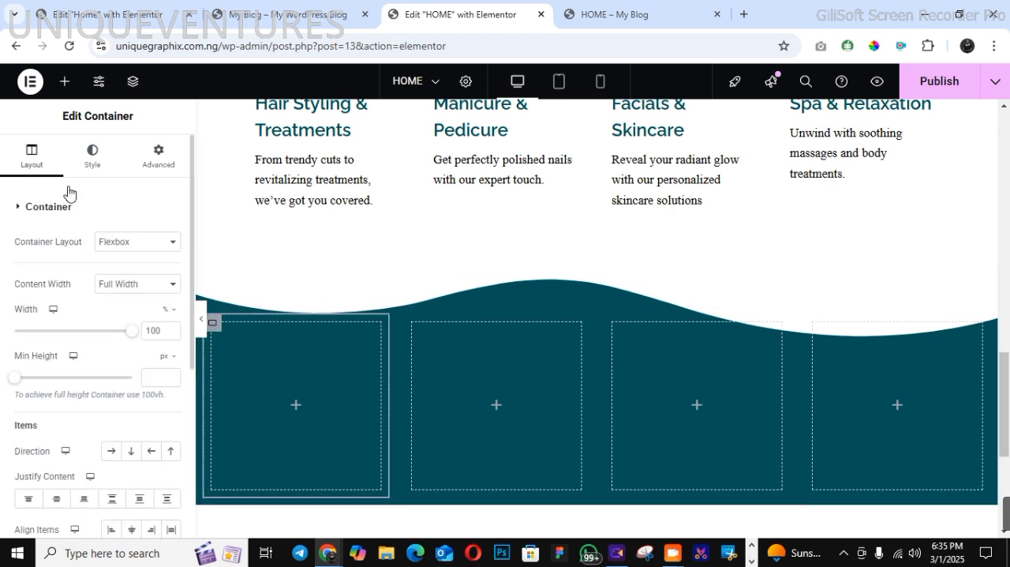
click(71, 91)
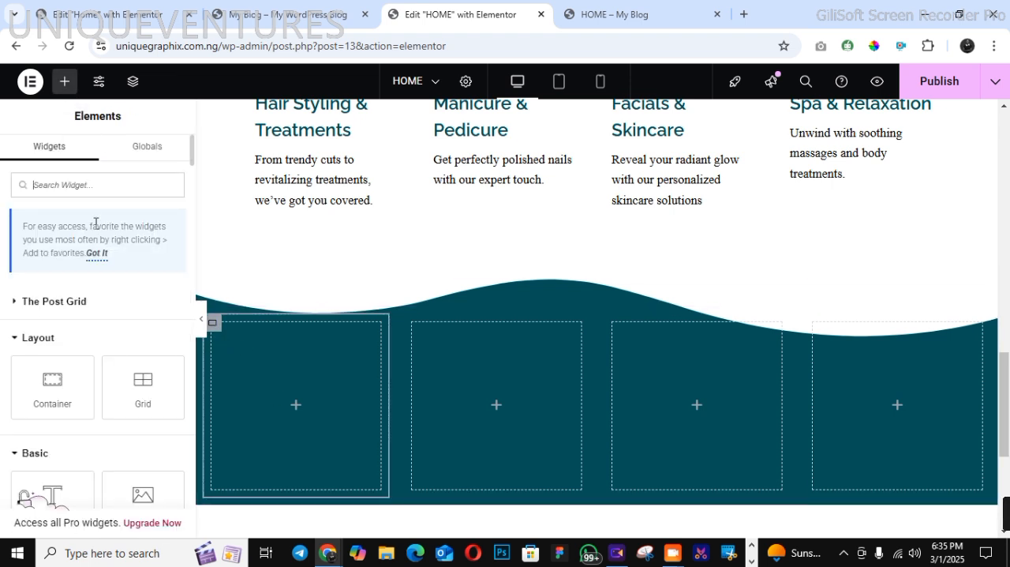
text(COUN)
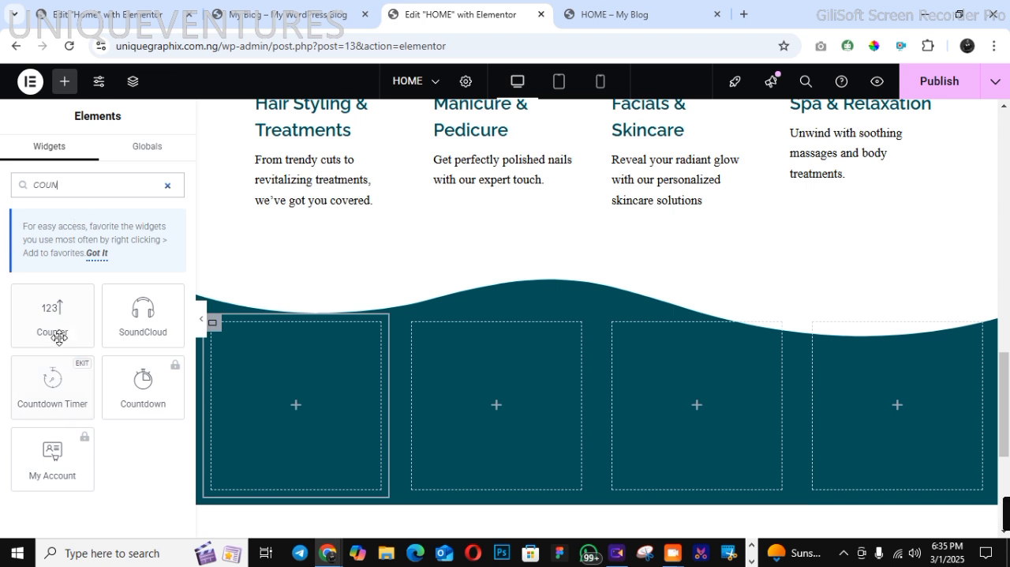
drag(28, 331, 260, 399)
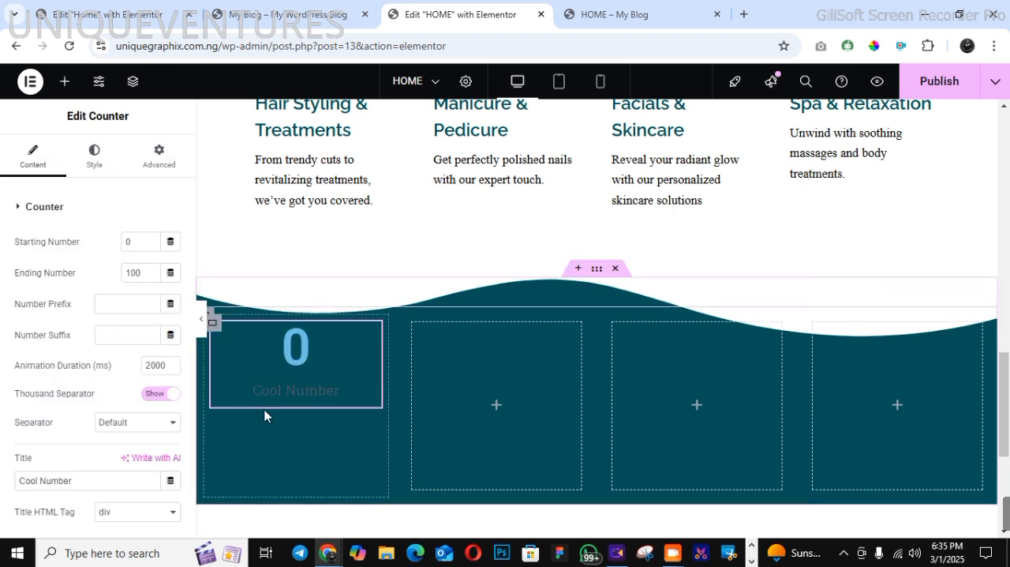
Set the first column container's justify content to center so the counter sits in its vertical middle
click(212, 322)
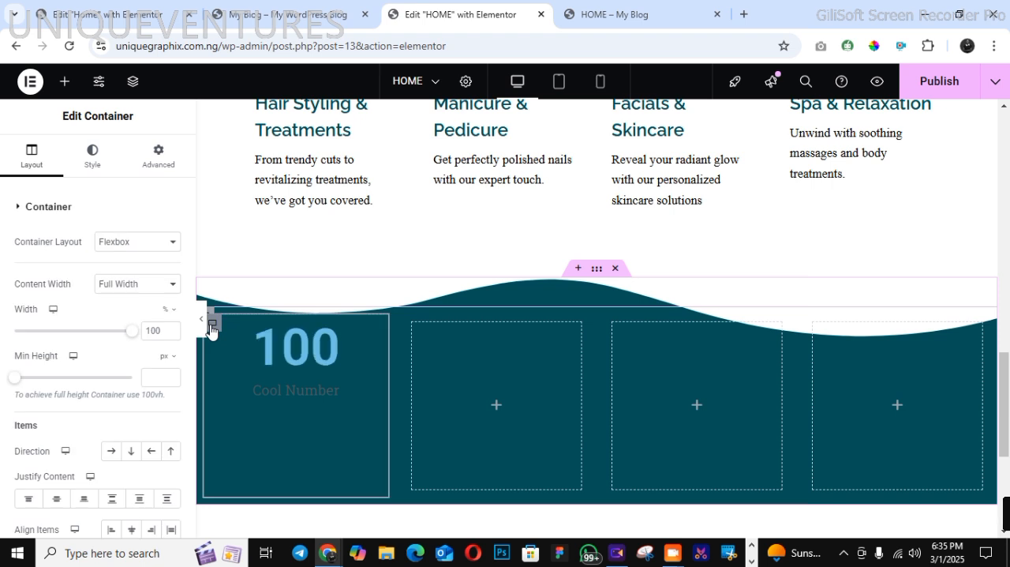
click(57, 500)
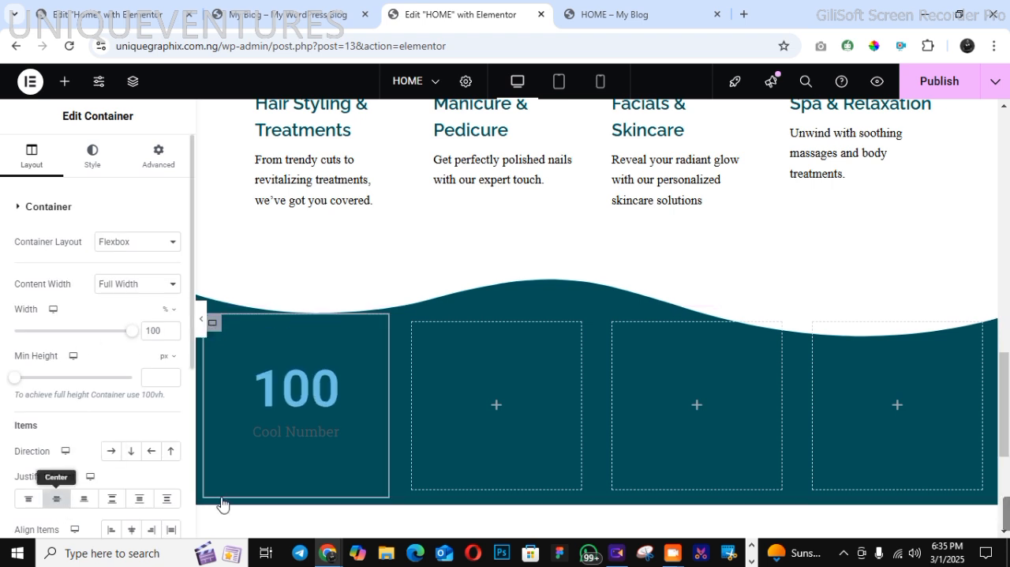
click(91, 156)
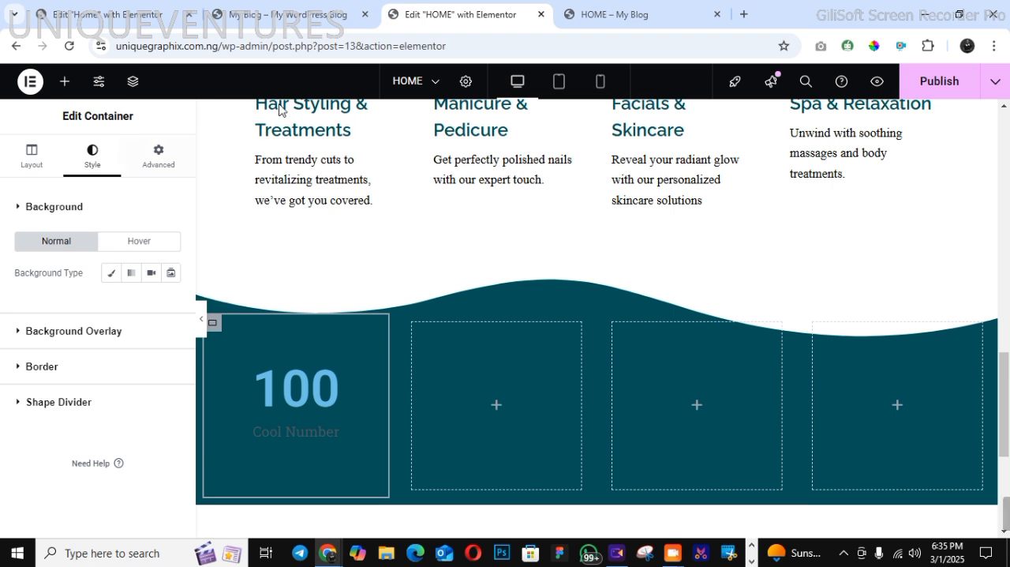
Copy the "Happy Clients Served" label from the demo site's statistics section and return to the page editor
click(278, 16)
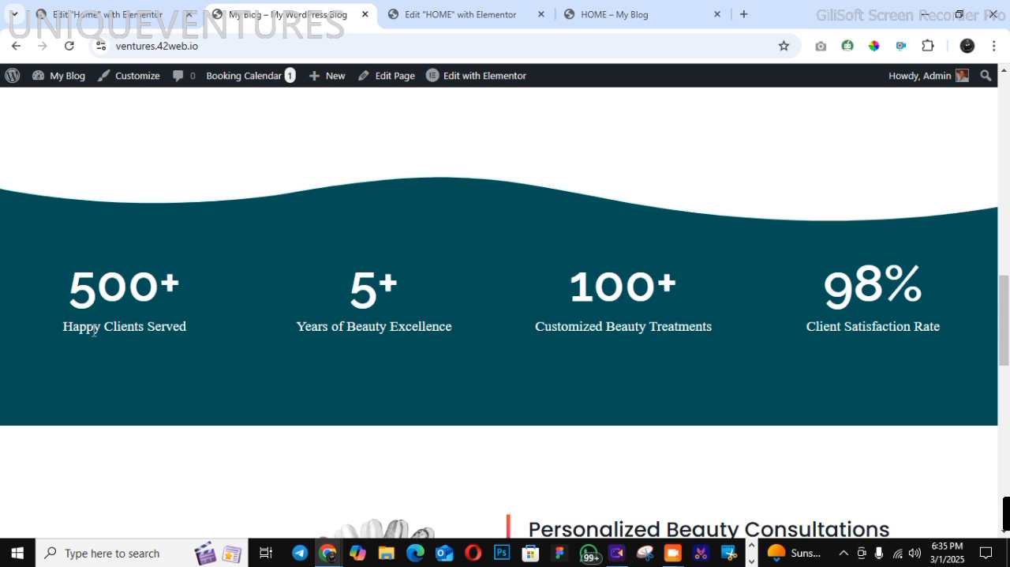
right_click(184, 325)
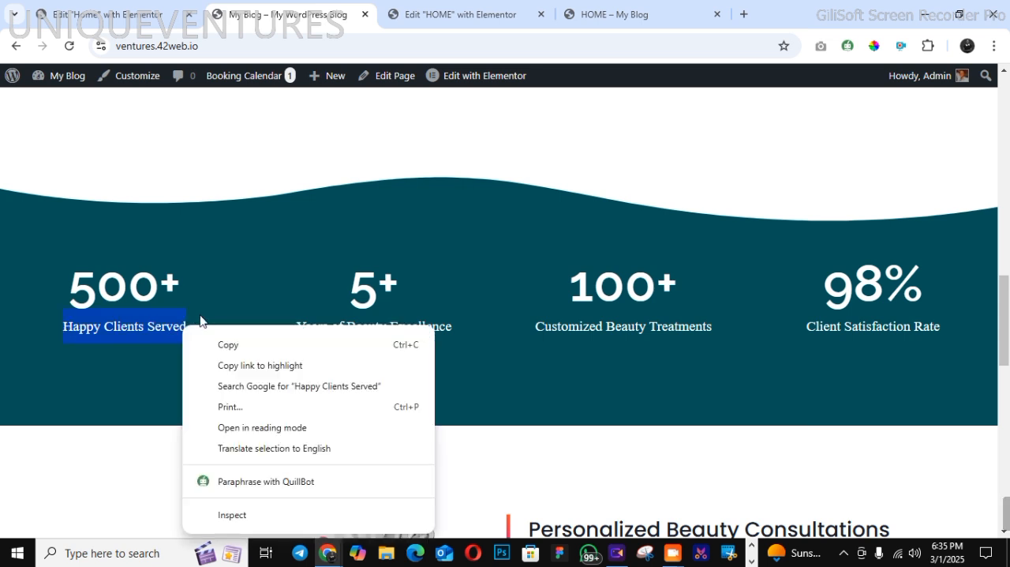
click(226, 345)
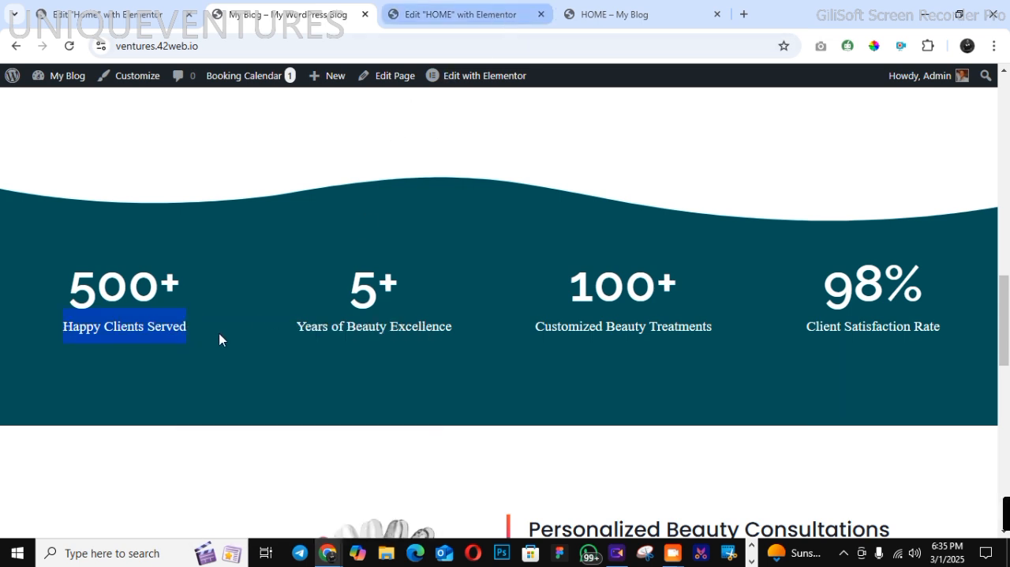
key(ctrl+Tab)
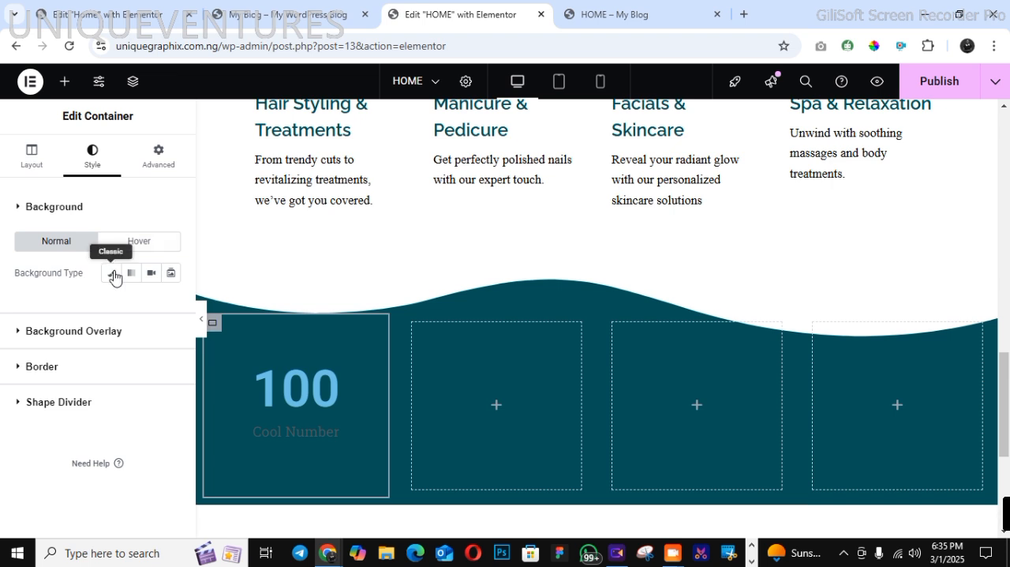
Set the counter's ending number to 500 with a "+" suffix and replace its title with "Happy Clients Served"
click(300, 402)
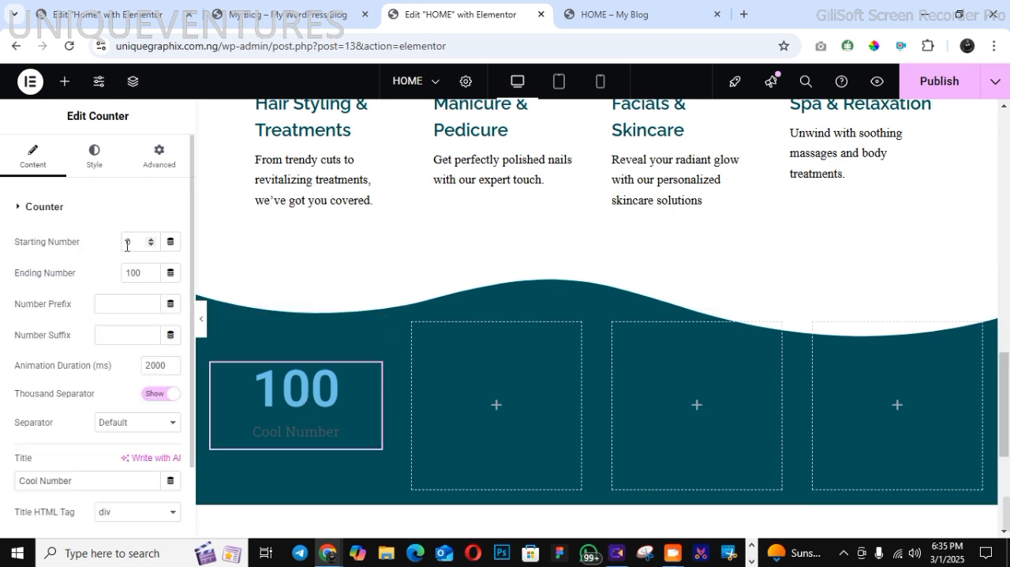
text(5)
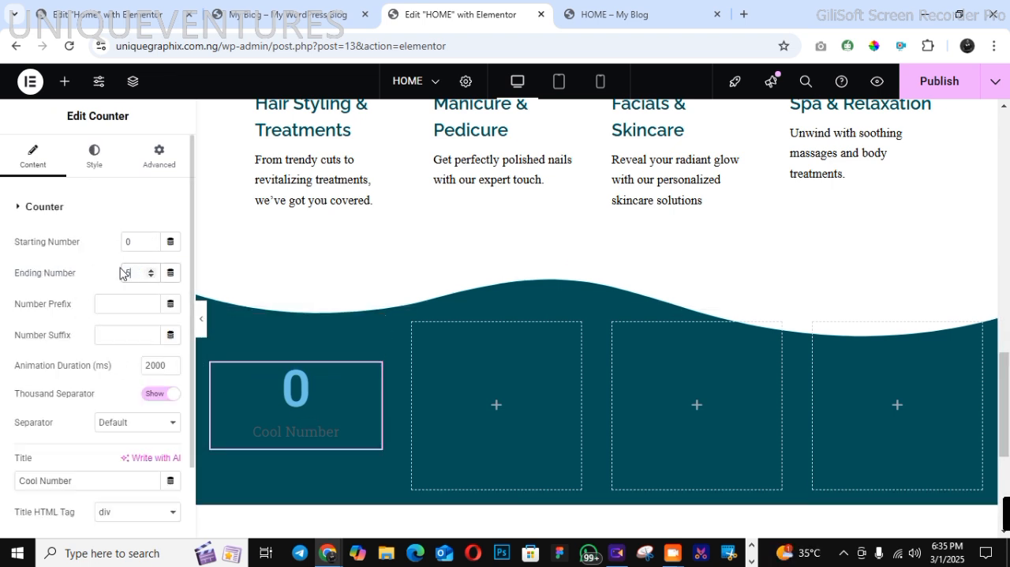
click(129, 338)
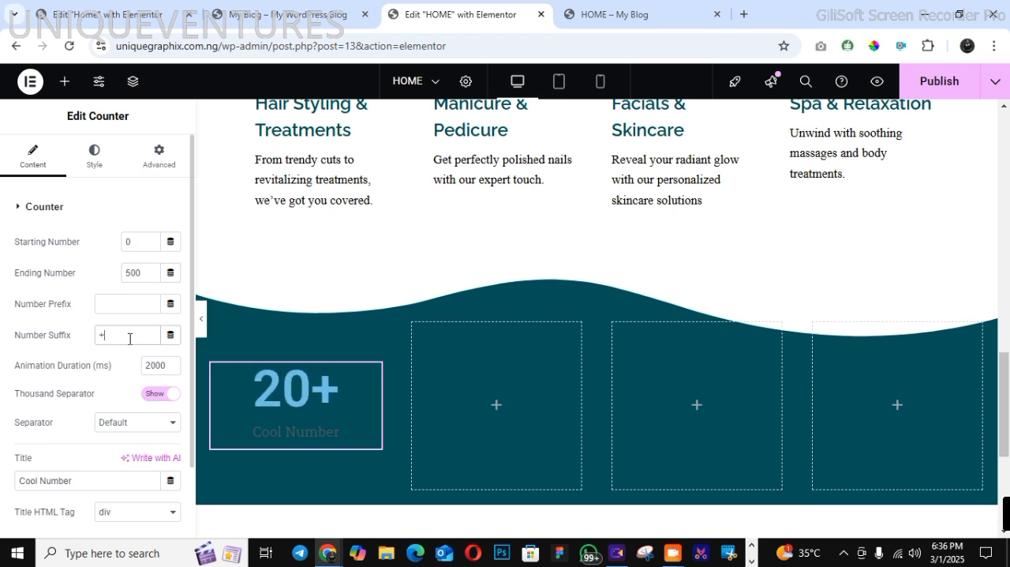
drag(77, 484, 14, 482)
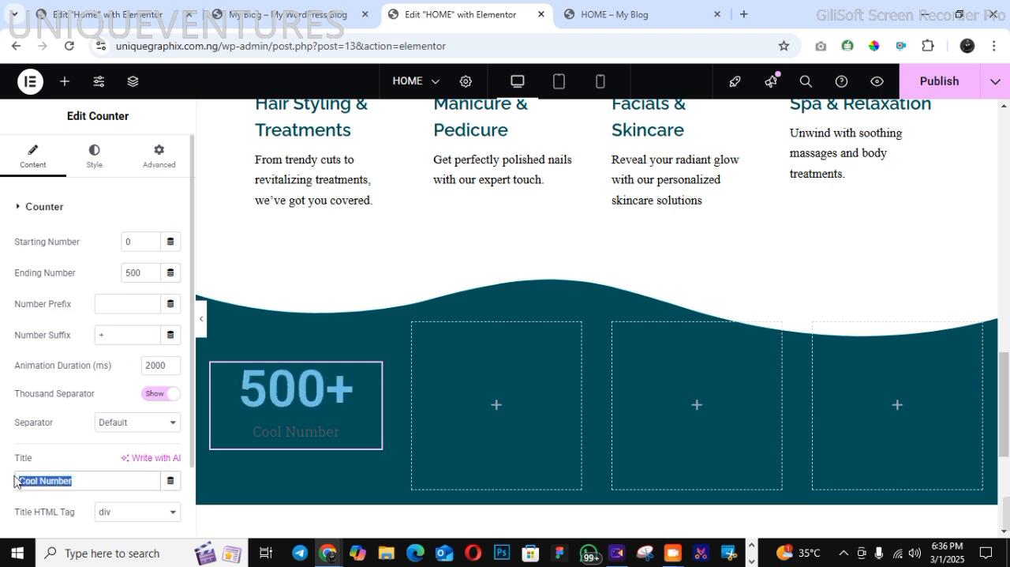
right_click(20, 476)
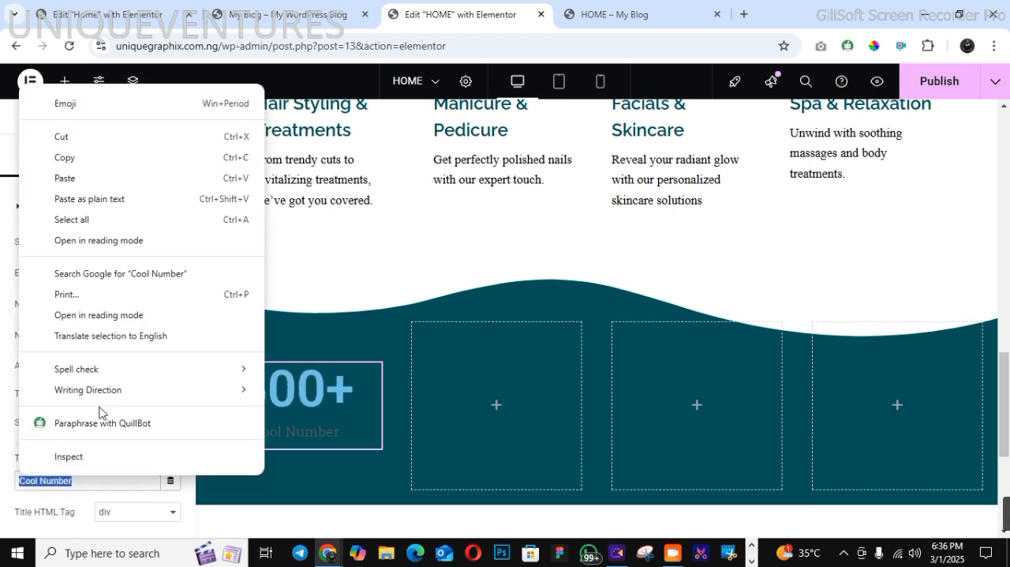
click(75, 179)
Style the counter's number in white (#FFFFFF) with the RALEWAY global font
click(98, 161)
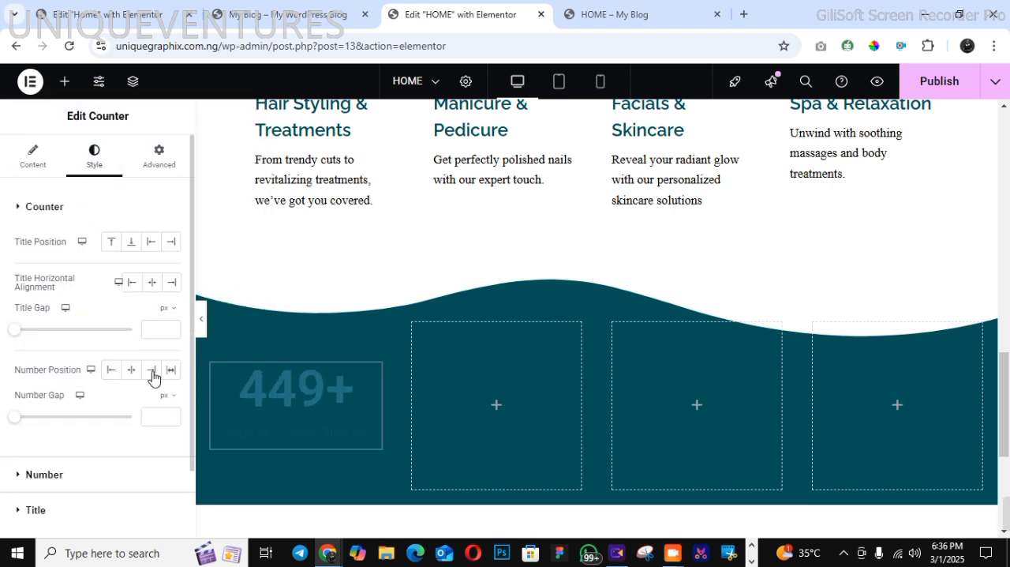
click(45, 474)
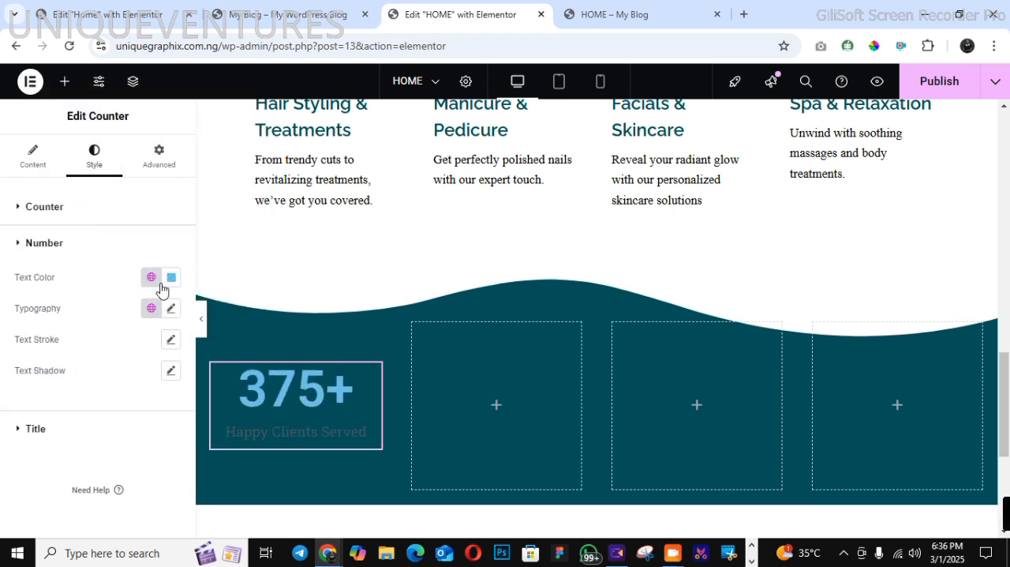
click(169, 281)
drag(91, 350, 64, 304)
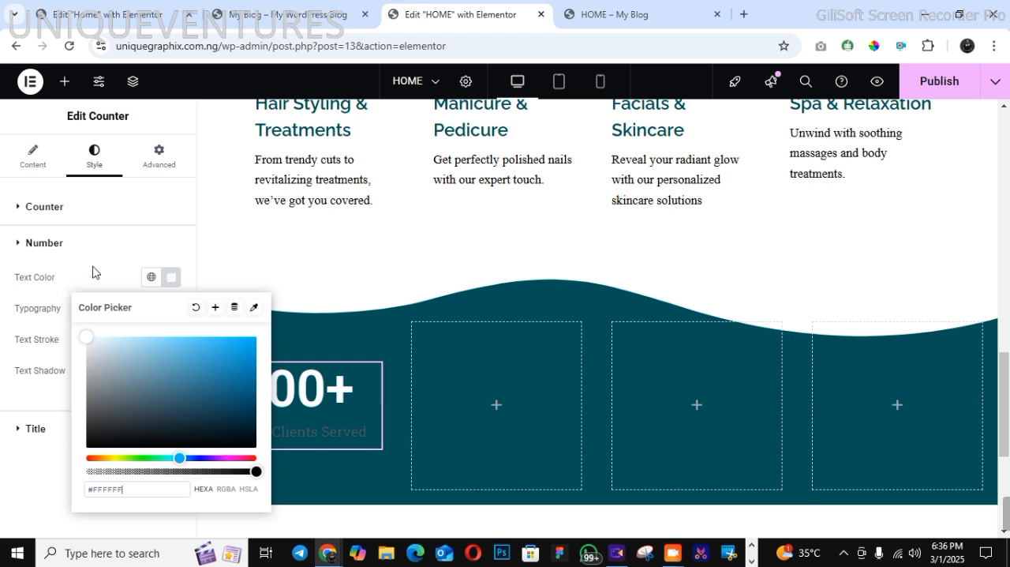
click(90, 248)
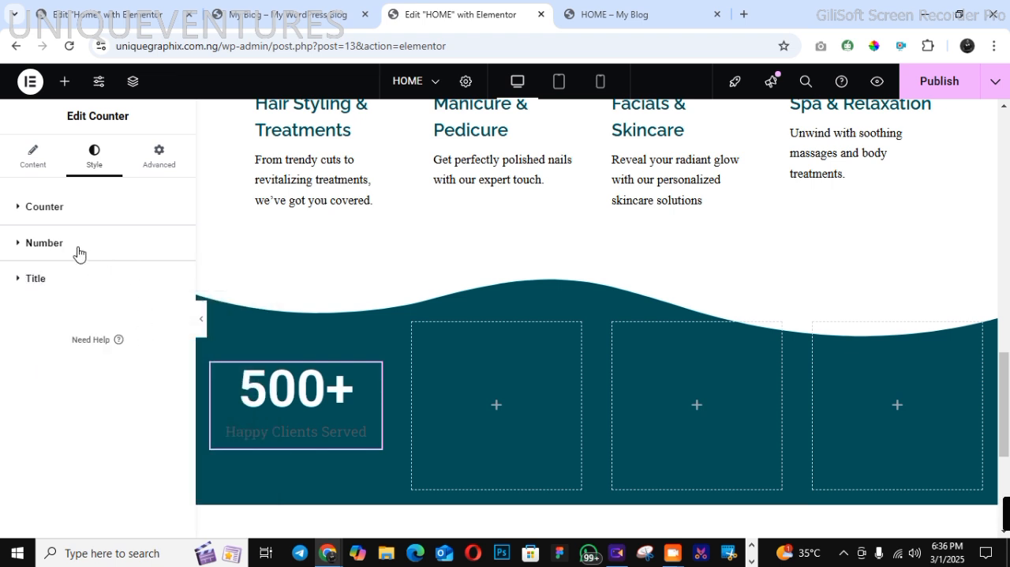
click(78, 248)
click(150, 313)
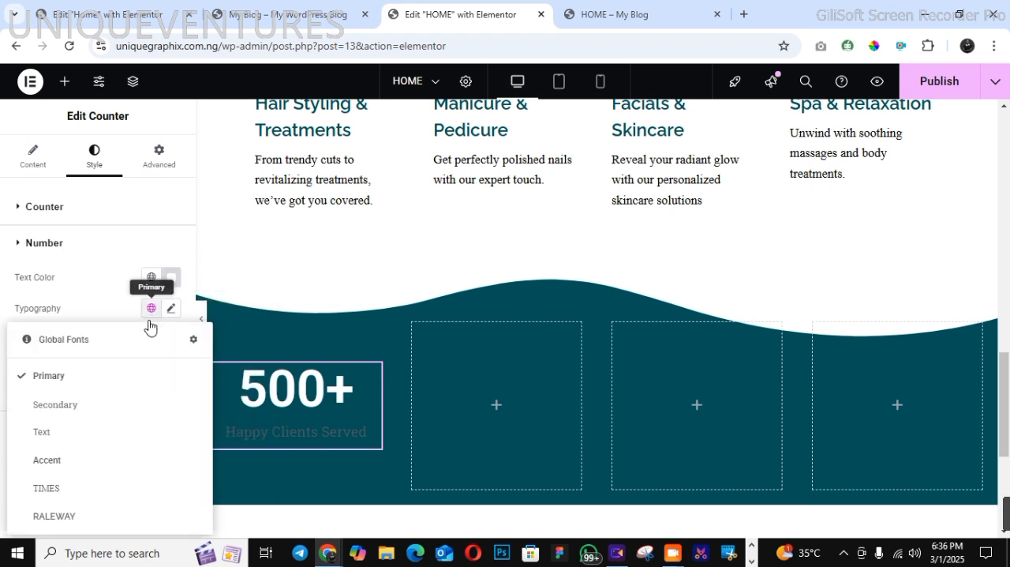
click(134, 520)
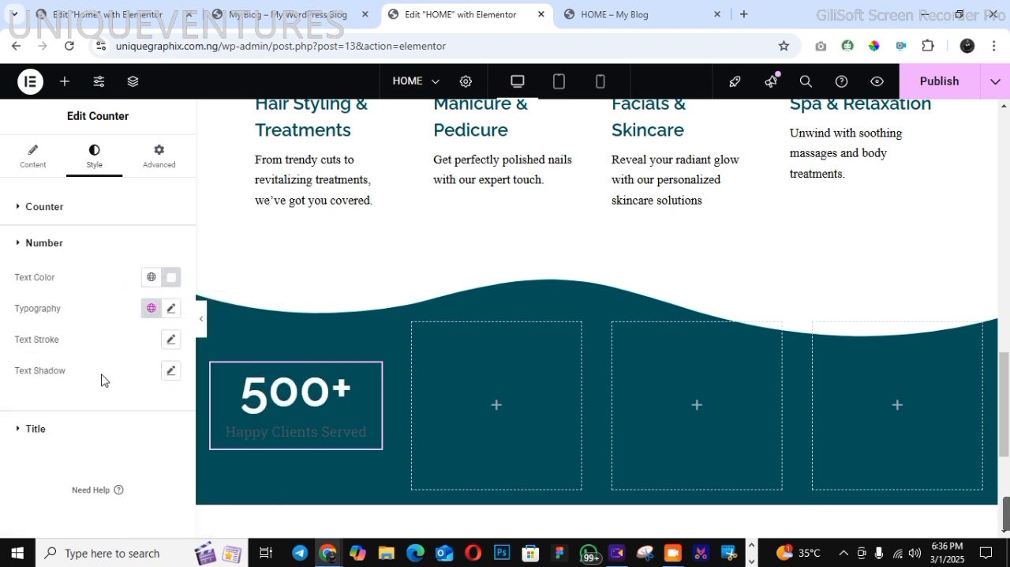
Style the counter's title in near-white (#FCFDFF) with the TIMES global font
click(34, 428)
click(172, 313)
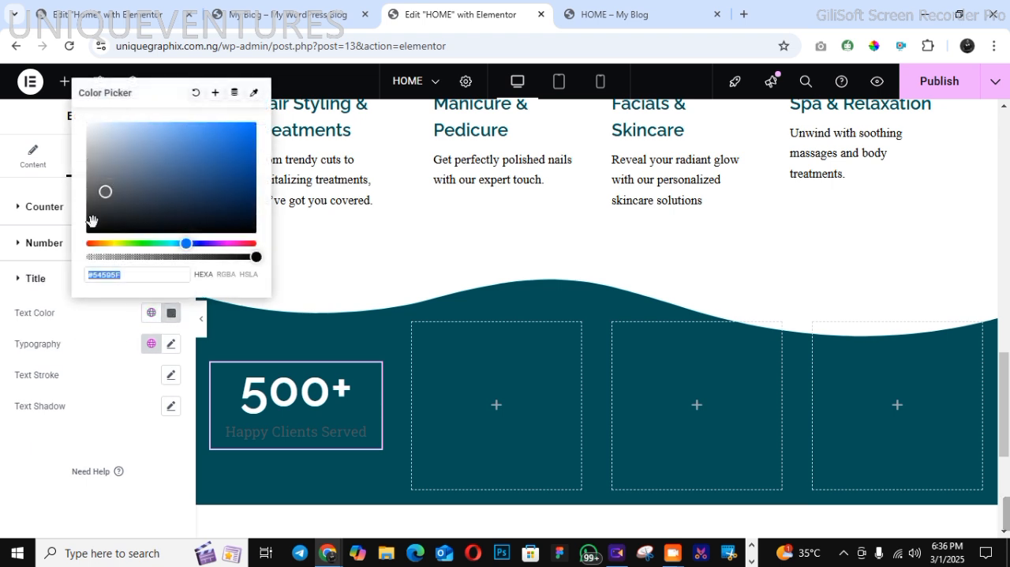
drag(98, 214, 89, 115)
click(78, 322)
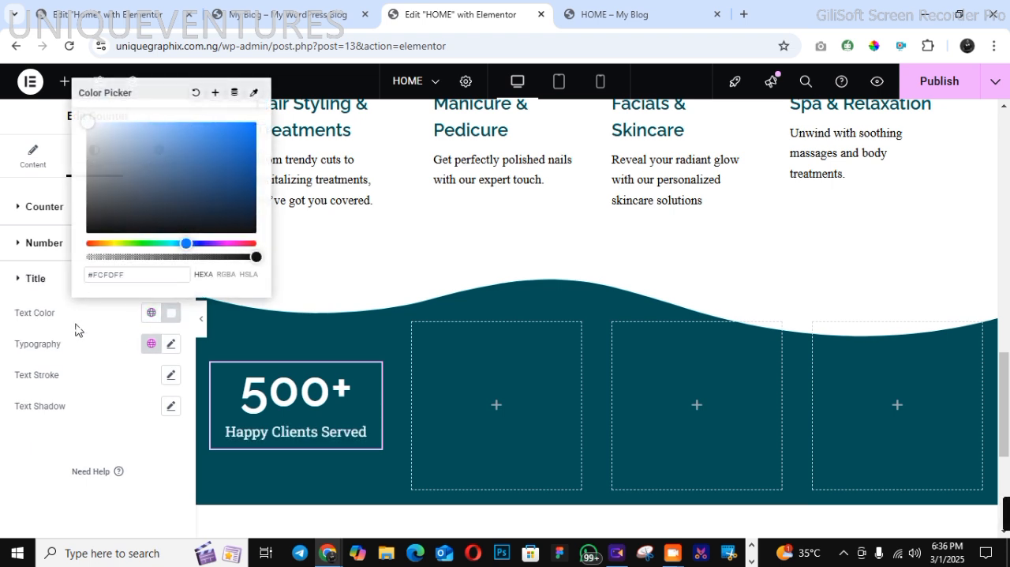
click(151, 343)
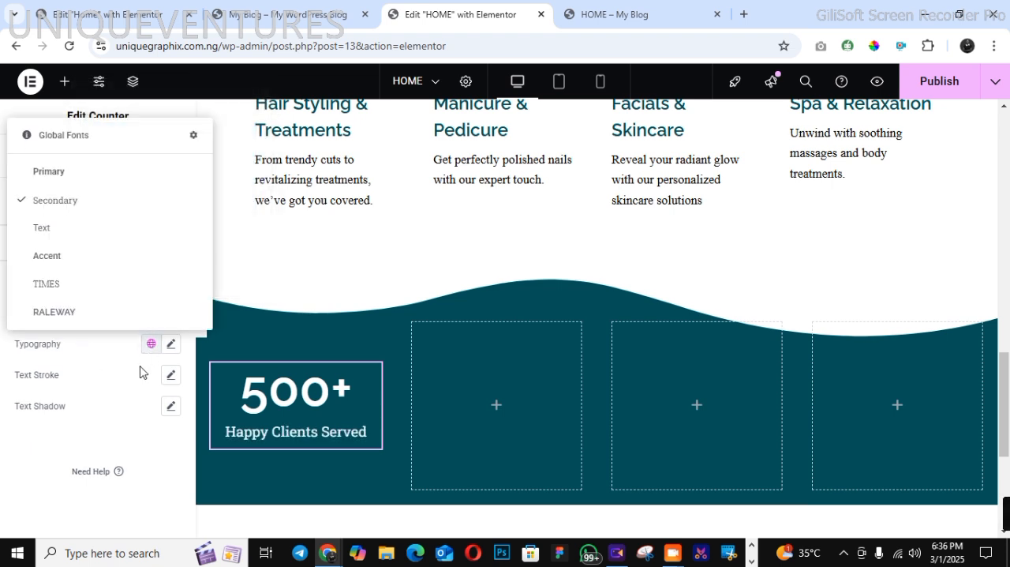
click(86, 284)
Copy the finished counter into the second column and set that container's justify content to center
right_click(264, 433)
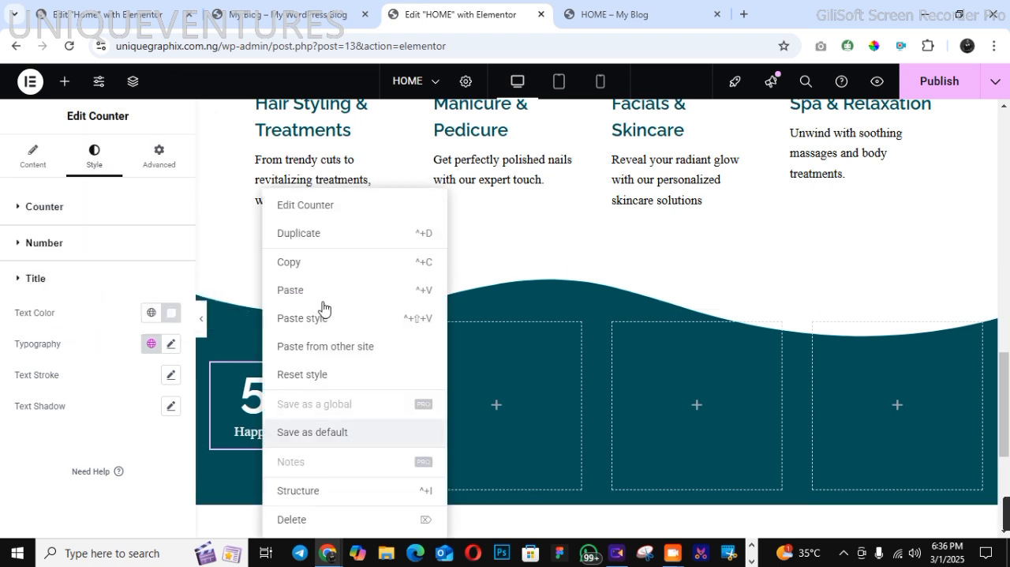
click(317, 264)
right_click(476, 385)
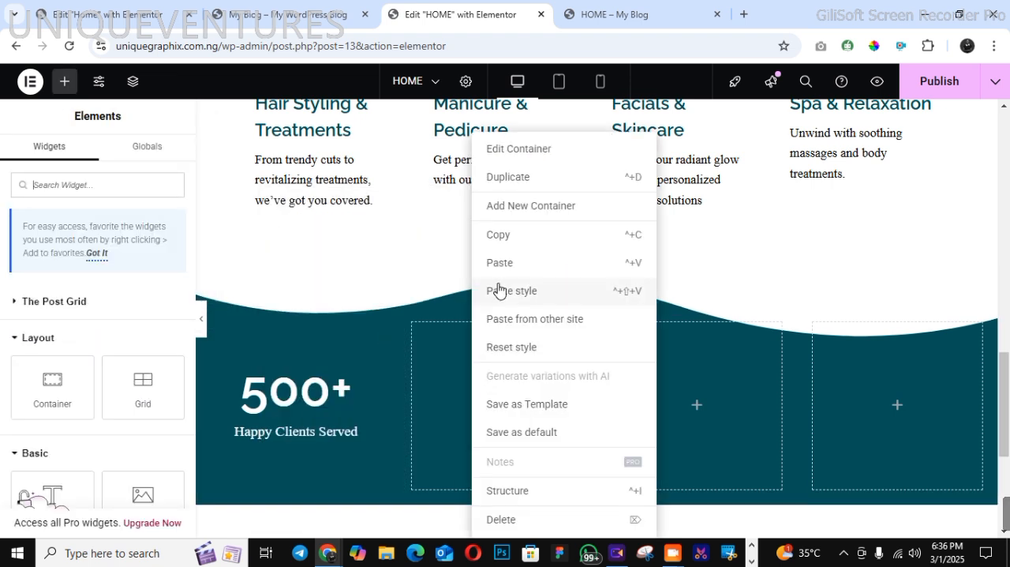
click(500, 266)
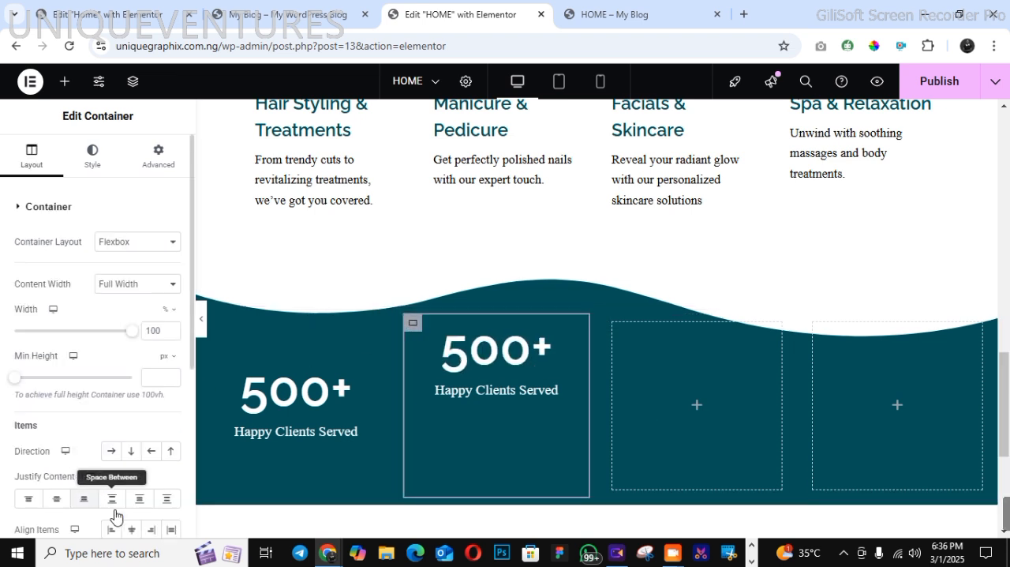
click(56, 498)
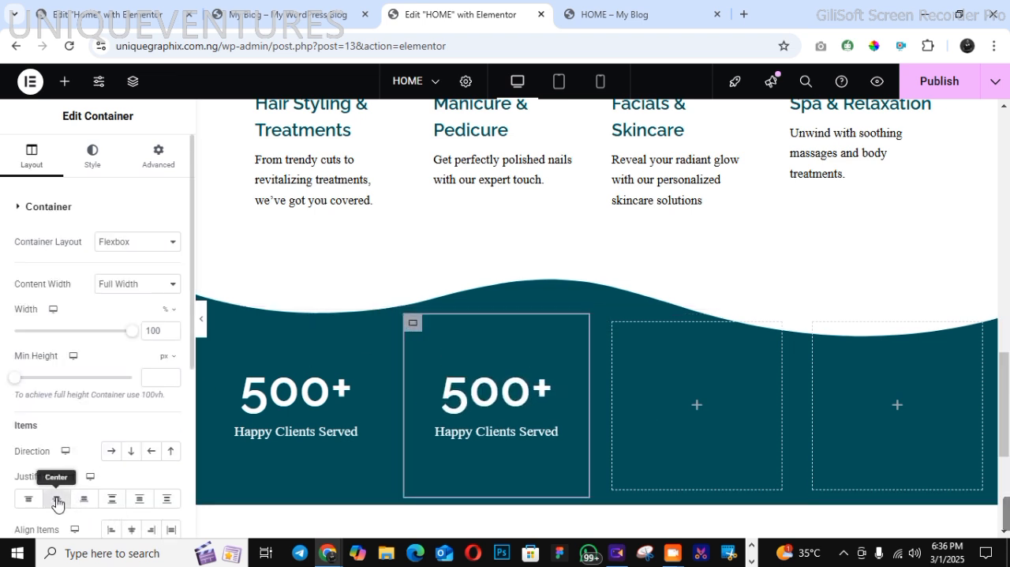
Paste the copied counter into the third and fourth columns of the statistics section
right_click(637, 419)
click(651, 263)
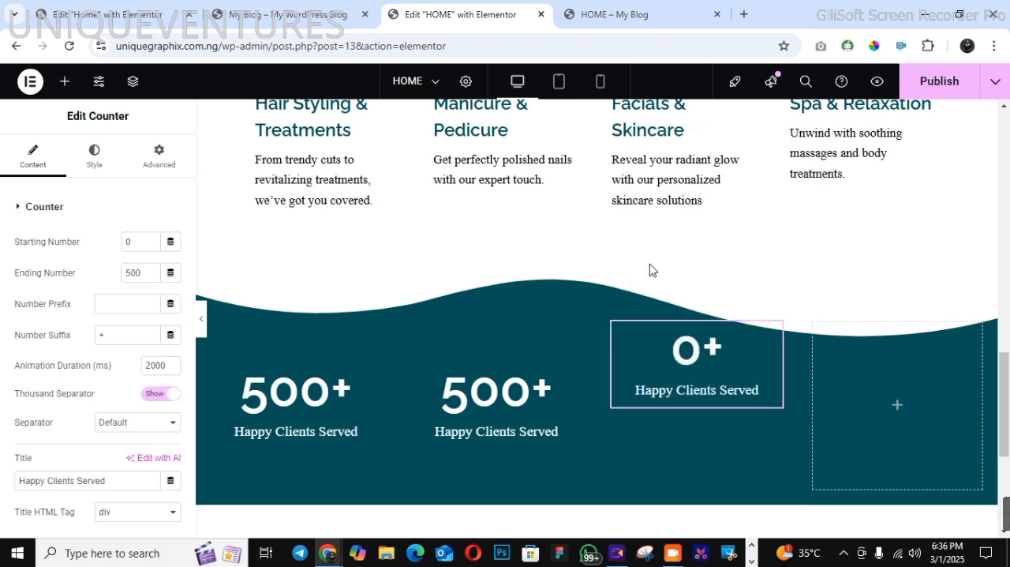
right_click(845, 407)
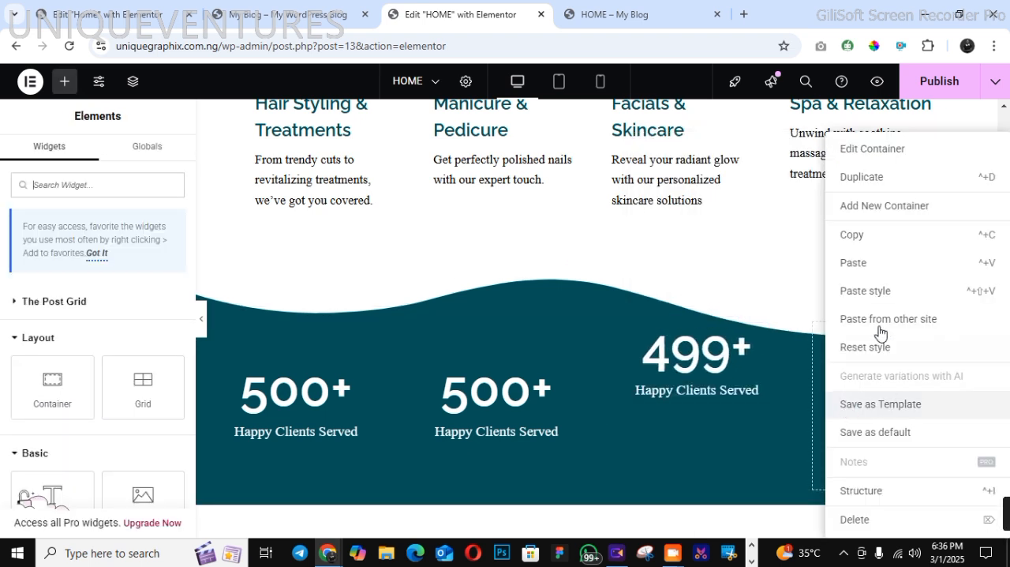
right_click(862, 271)
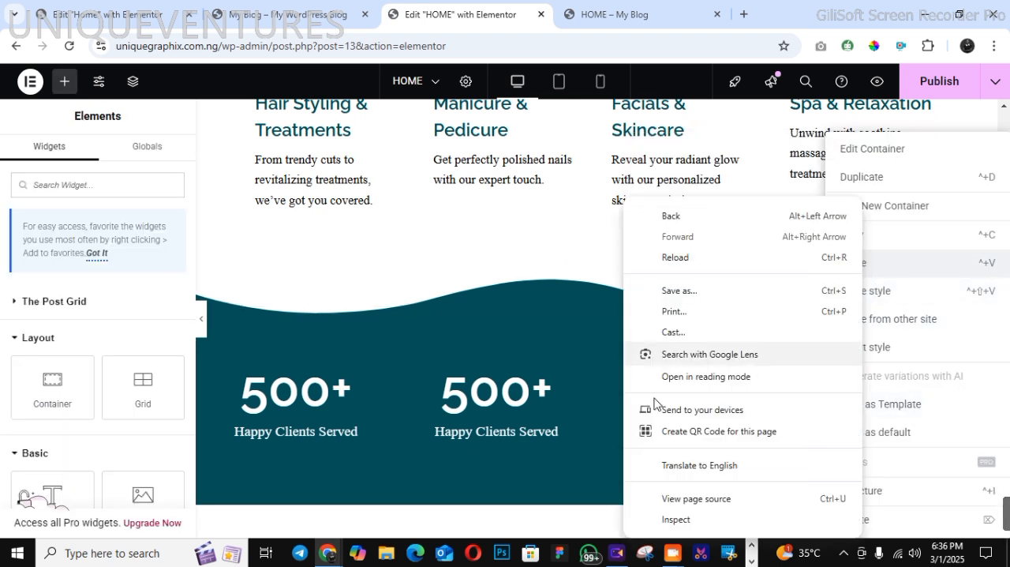
click(569, 344)
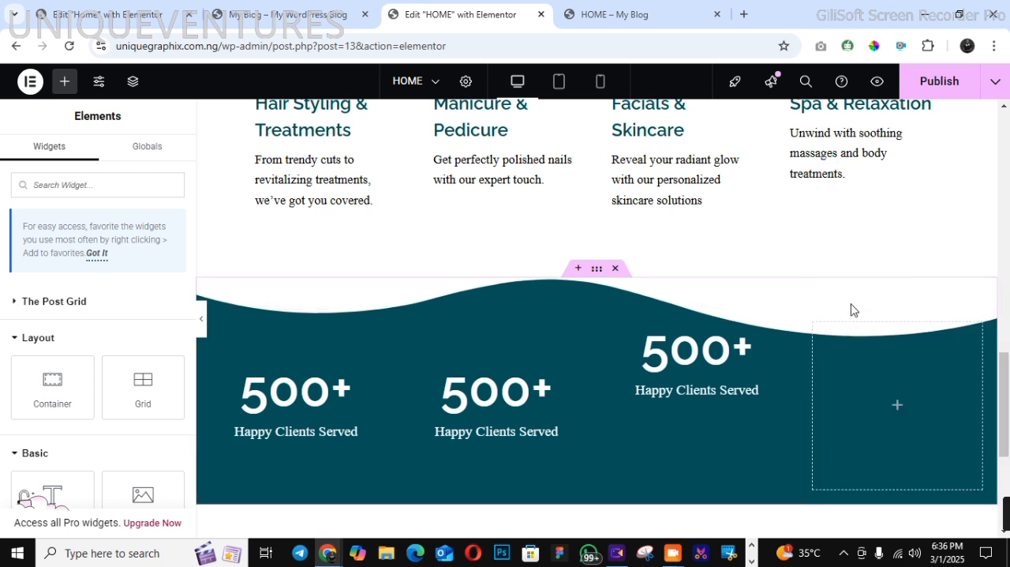
right_click(860, 379)
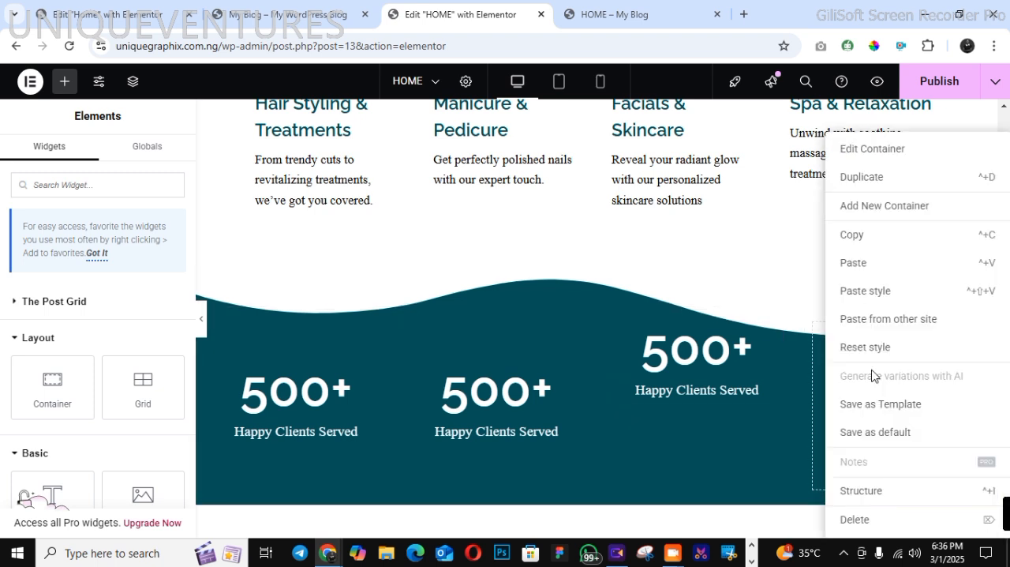
click(858, 268)
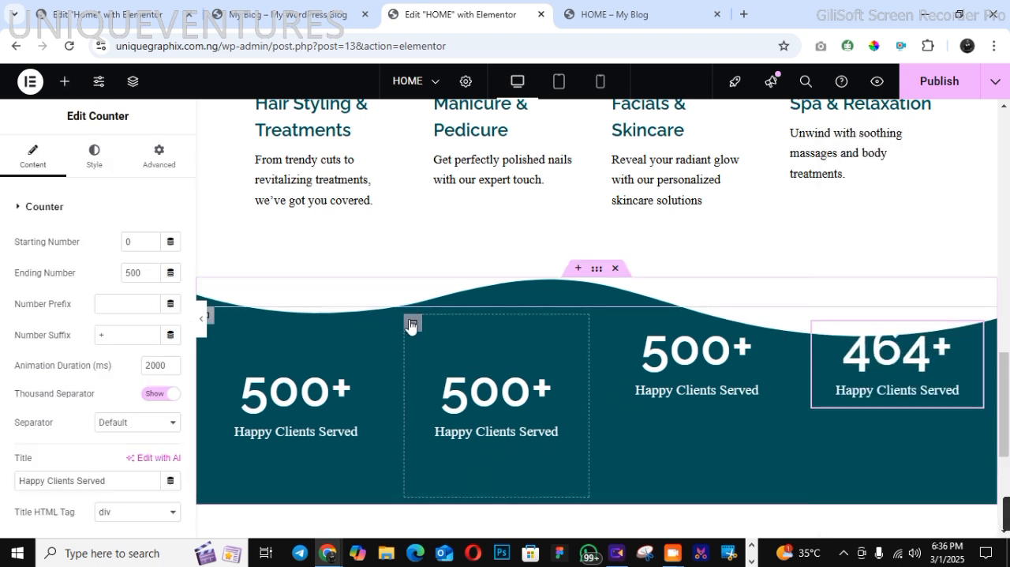
Copy the second column container and paste its style onto the third and fourth column containers
right_click(410, 324)
click(397, 236)
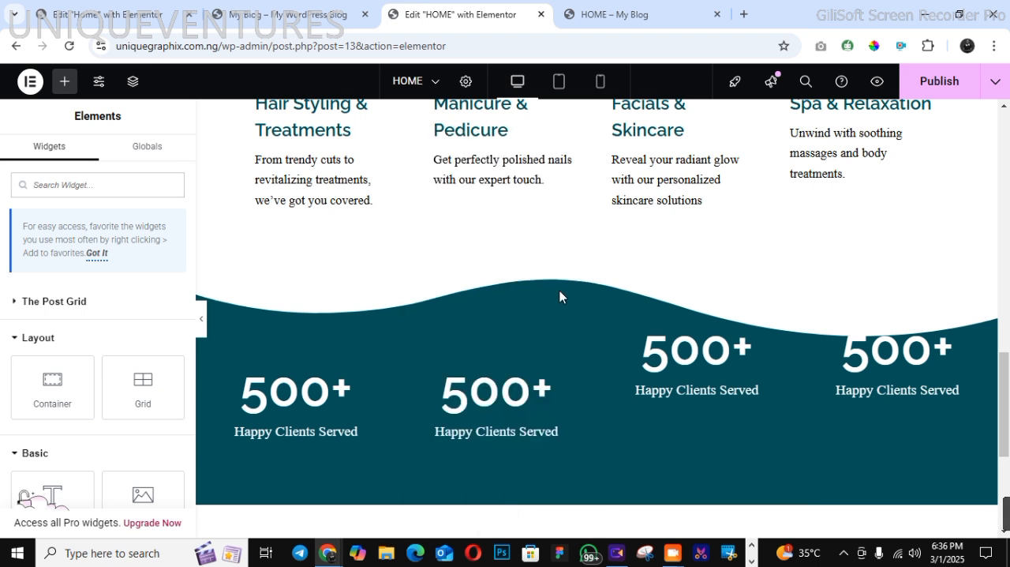
right_click(613, 321)
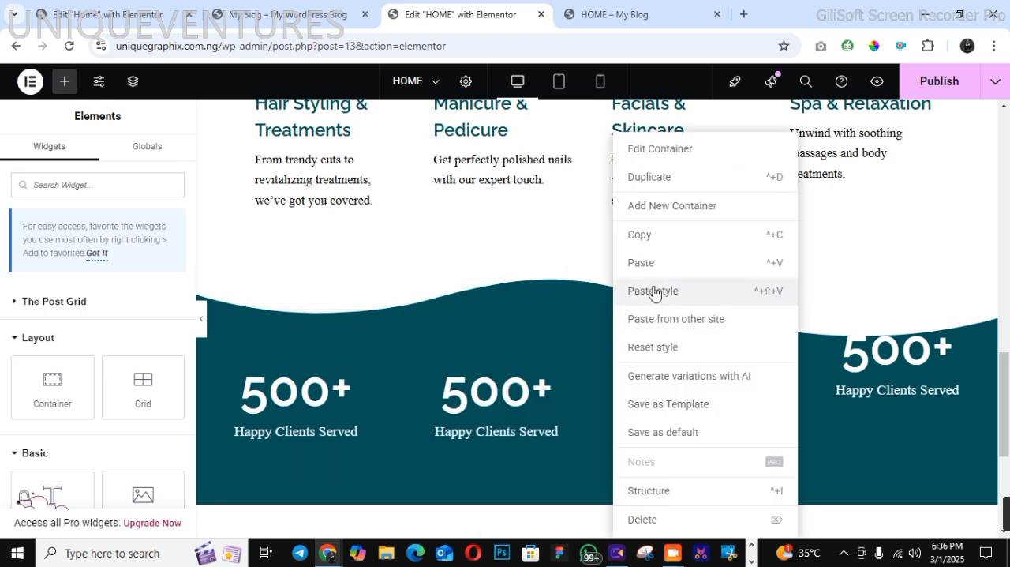
click(655, 290)
right_click(813, 323)
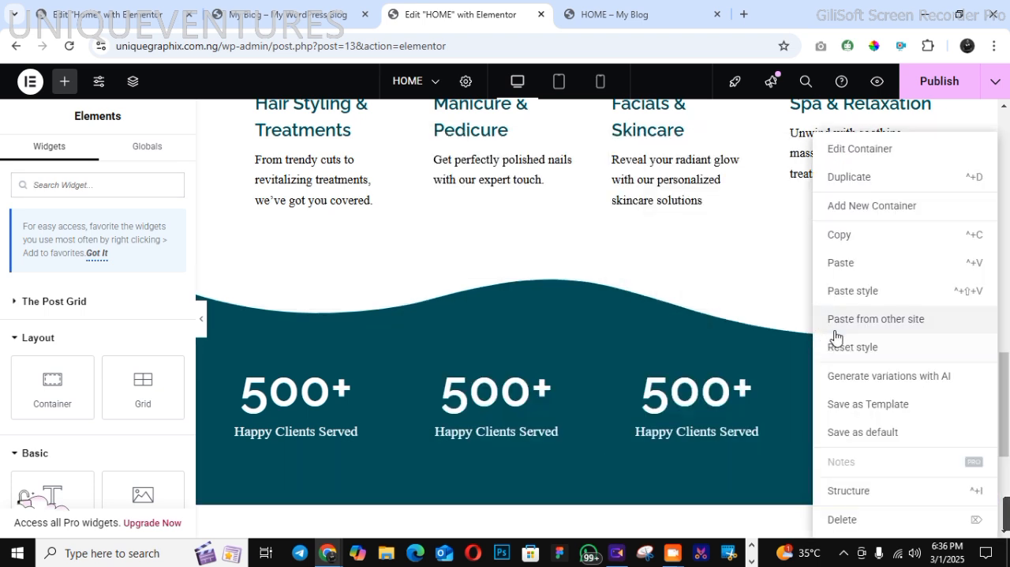
click(839, 292)
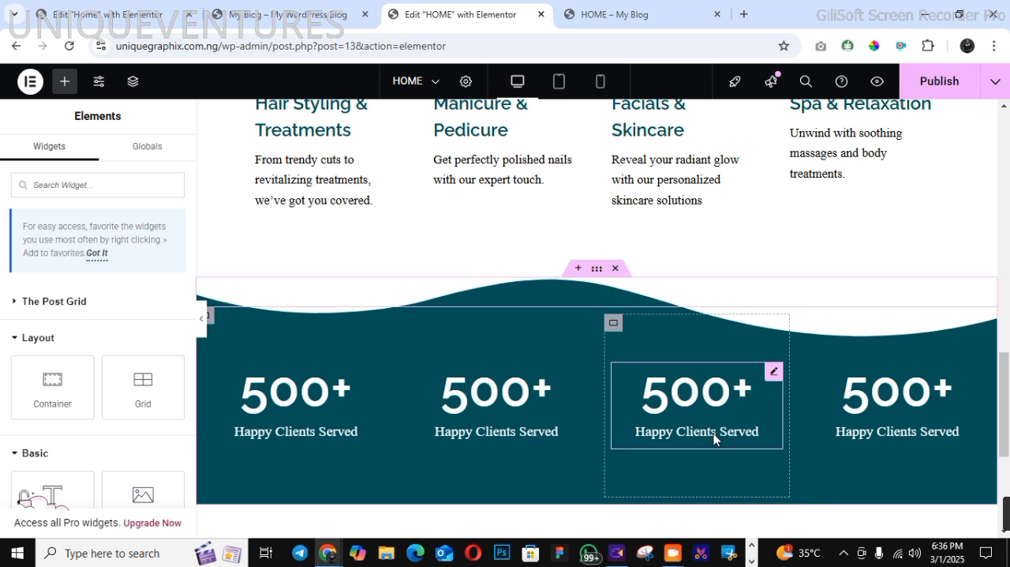
Check the statistics section in the tablet and mobile previews, and publish the page
click(559, 81)
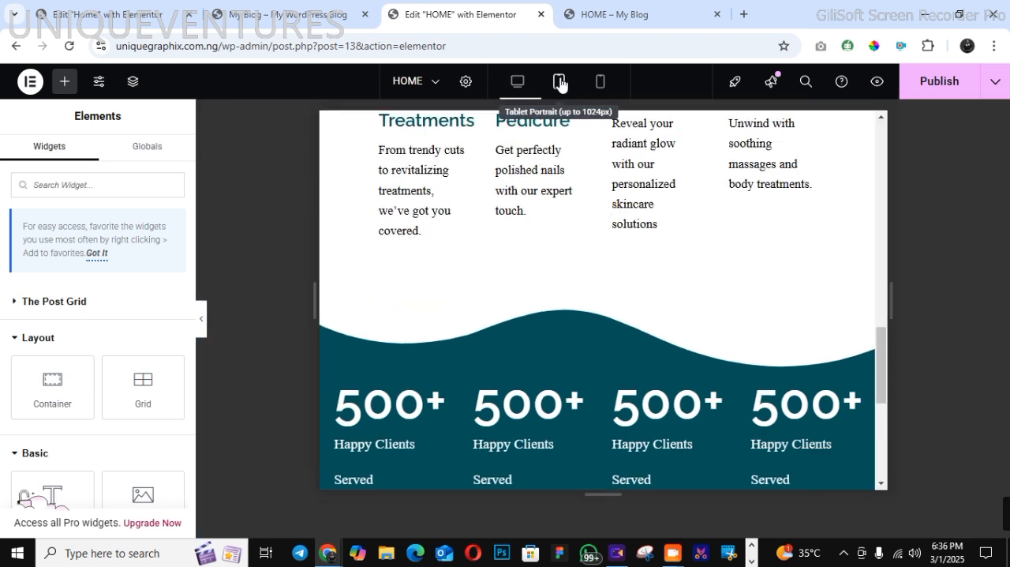
click(599, 83)
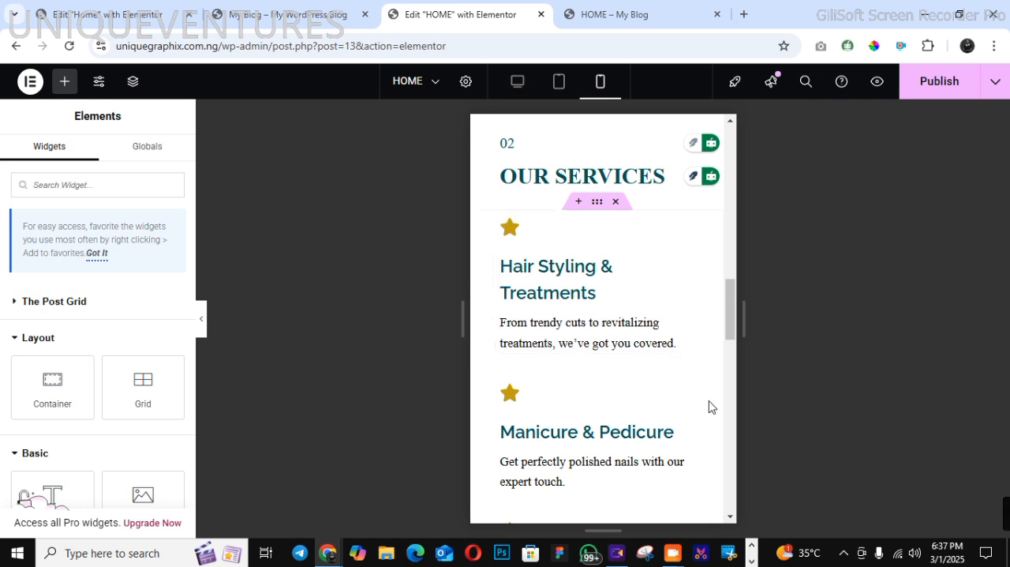
click(729, 519)
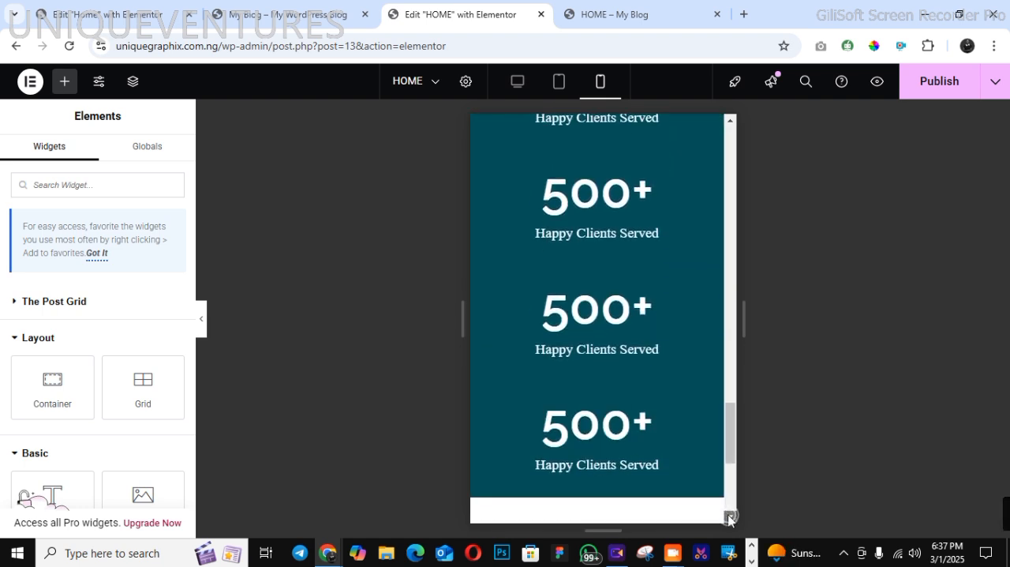
click(731, 123)
click(925, 87)
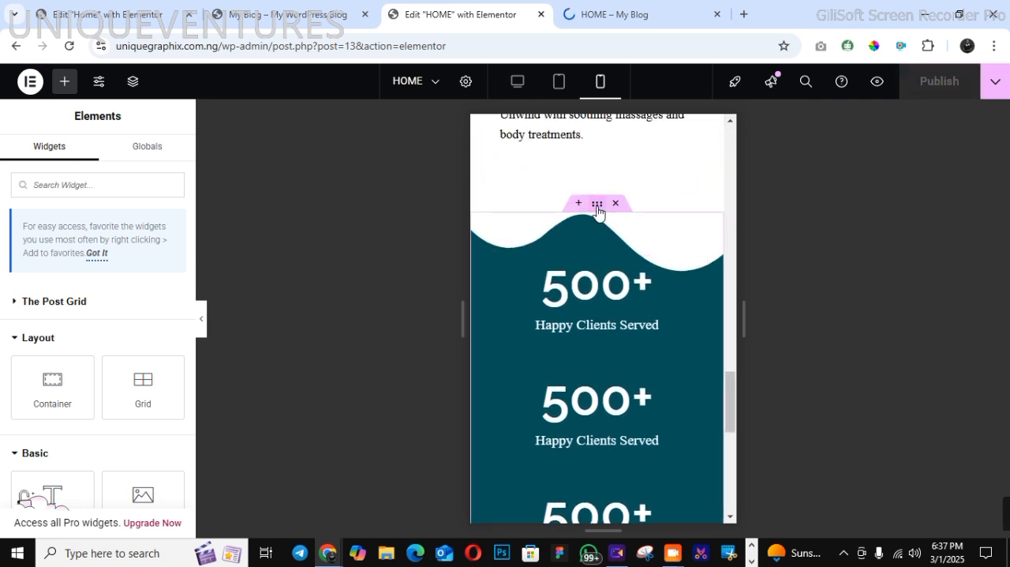
Set the statistics container's top padding to 60 px for mobile only, publish the page and return to desktop view
drag(598, 208, 592, 227)
click(569, 218)
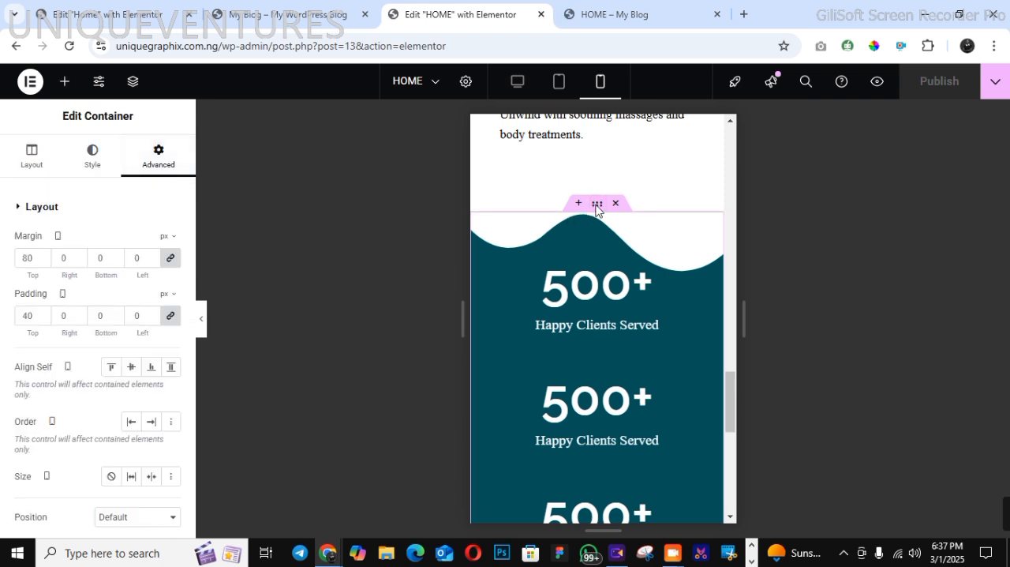
click(170, 314)
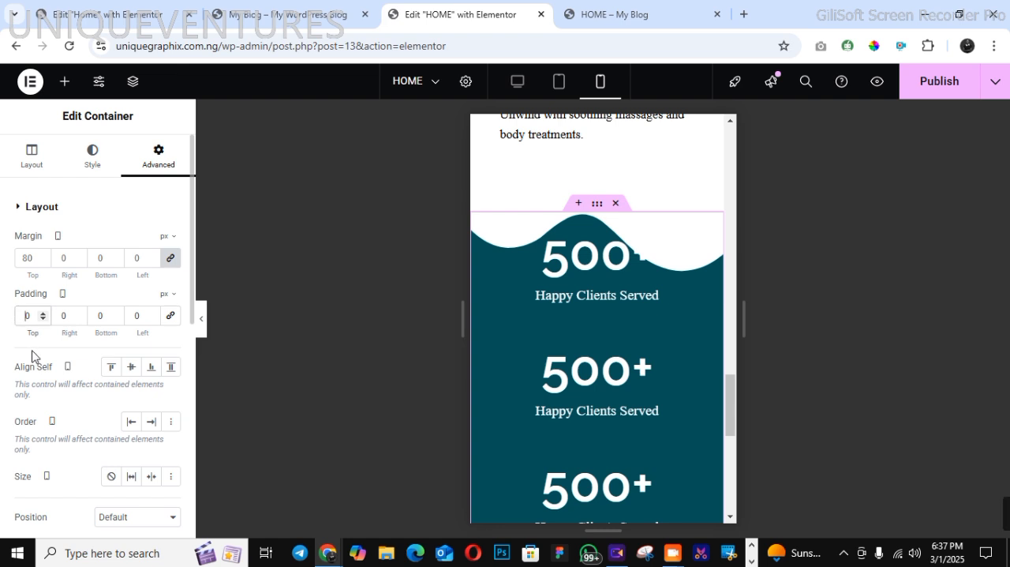
text(5)
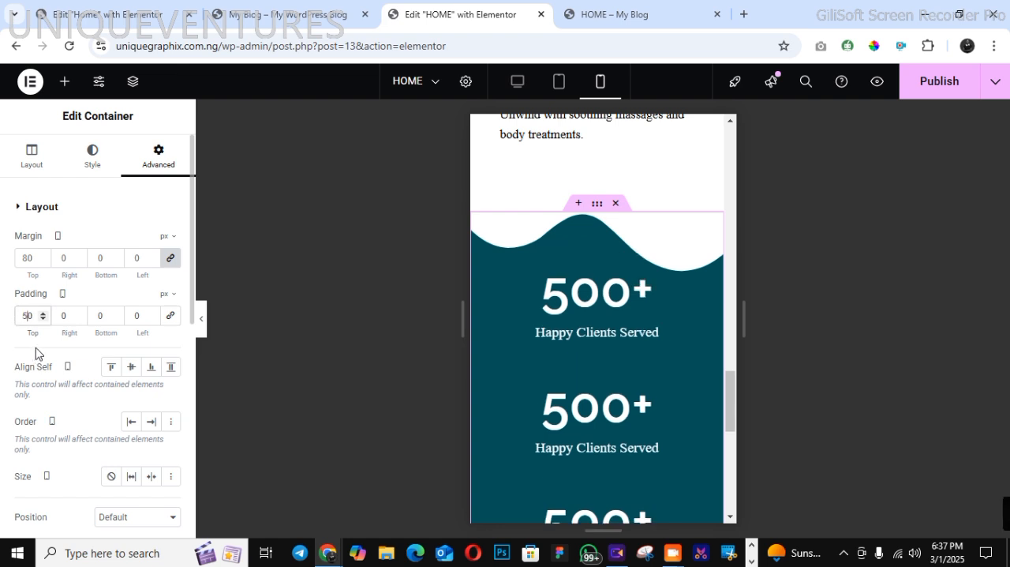
key(BackSpace)
text(6)
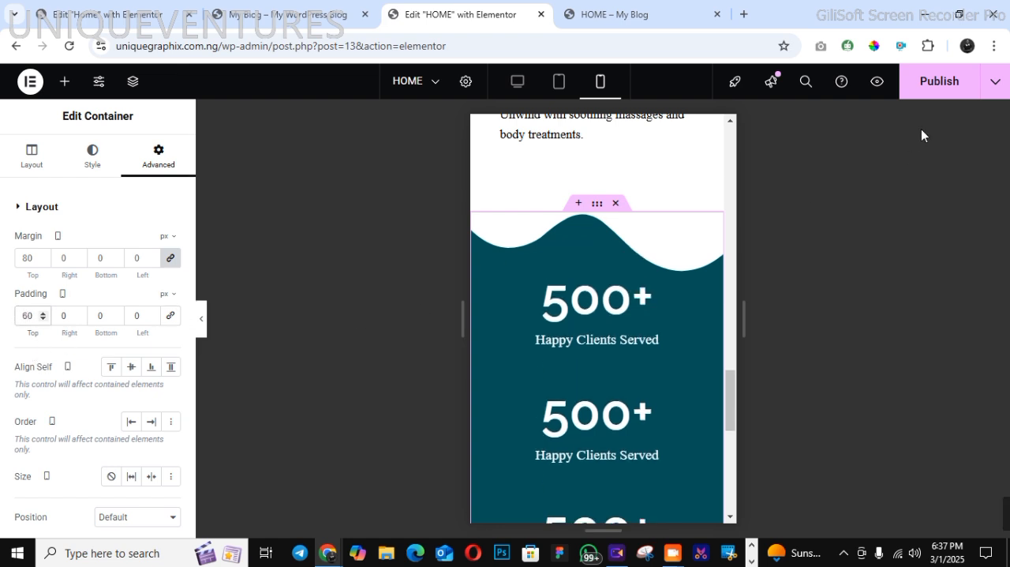
click(518, 82)
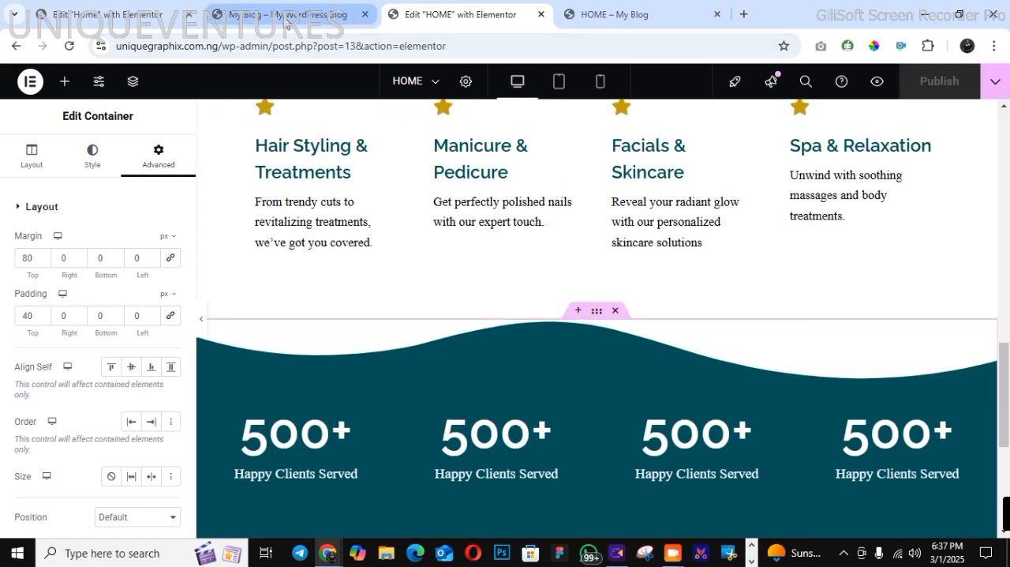
Check the demo site's Personalized Beauty Consultations section and add a two-column flexbox container below the statistics section in the page editor
click(286, 22)
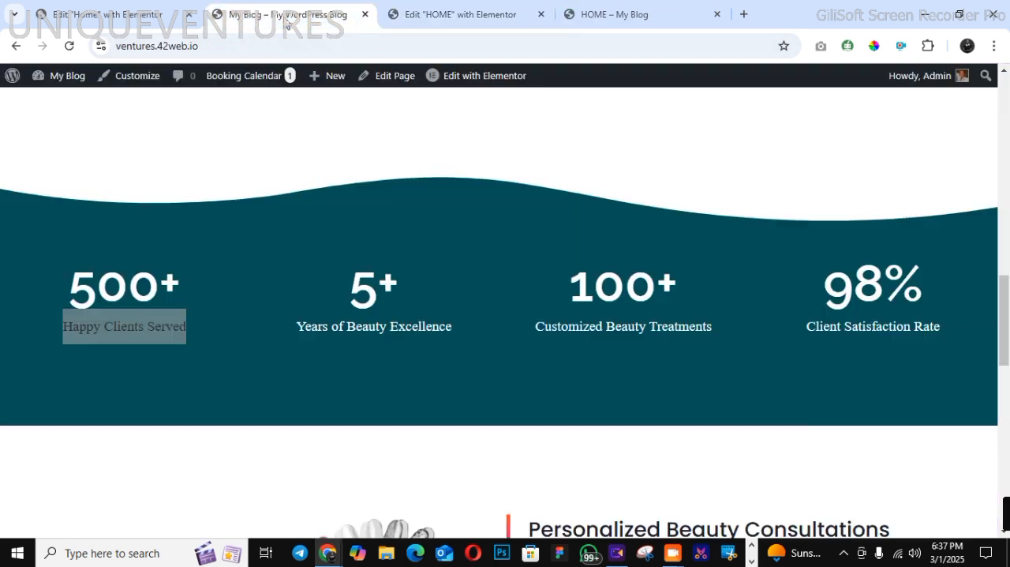
scroll(594, 241, down, 5)
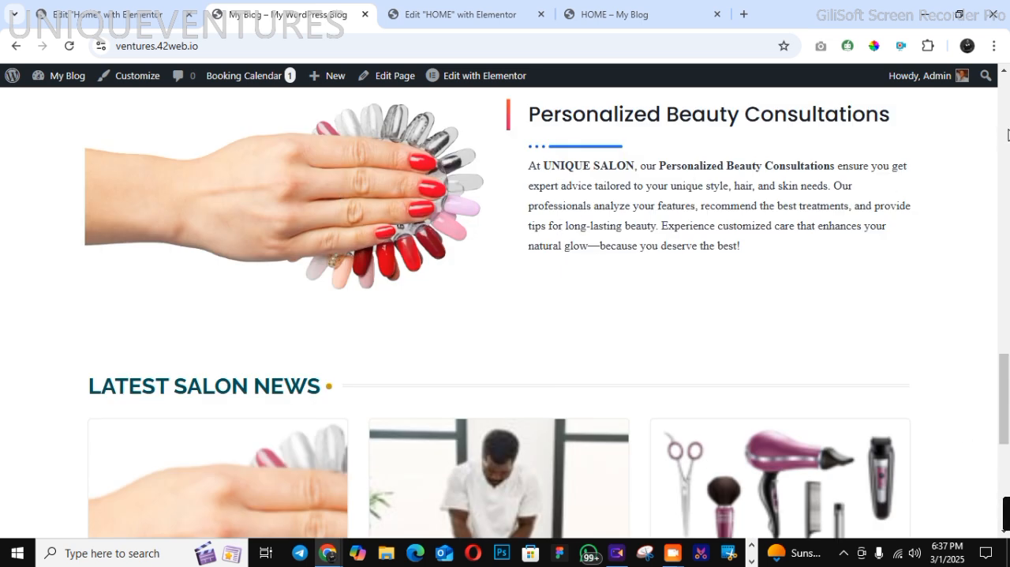
scroll(1002, 75, up, 1)
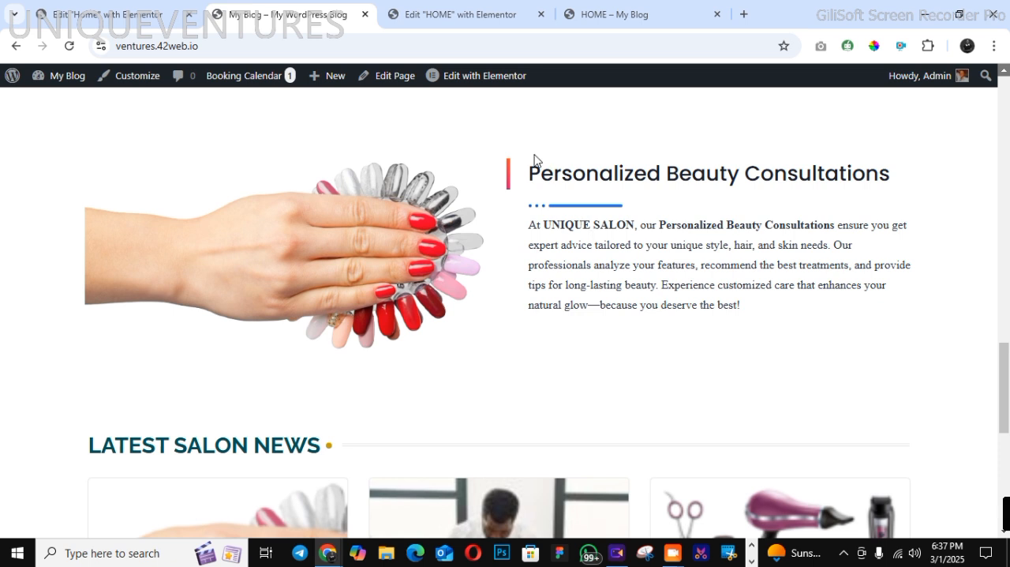
click(496, 18)
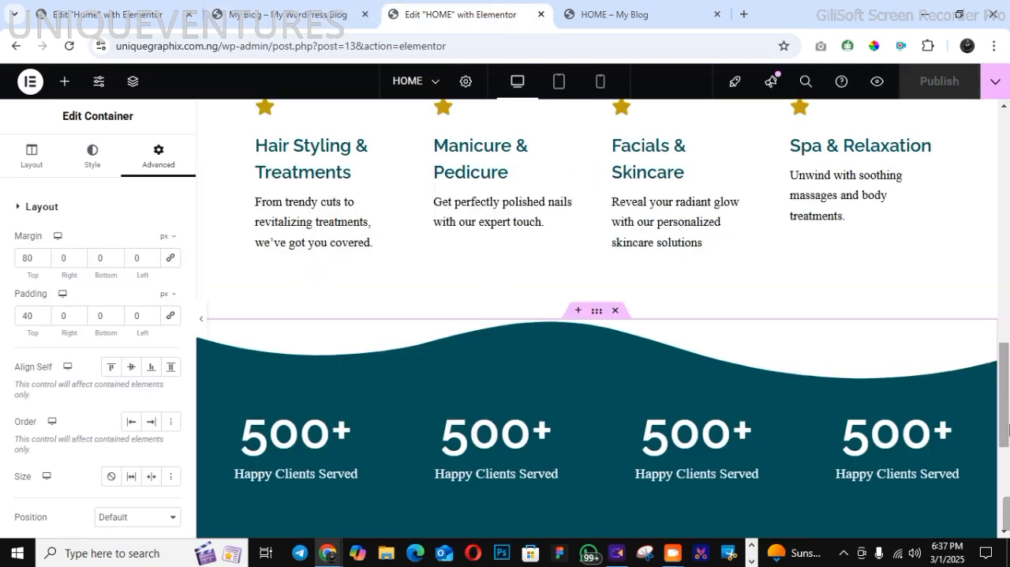
scroll(1008, 428, down, 4)
click(527, 325)
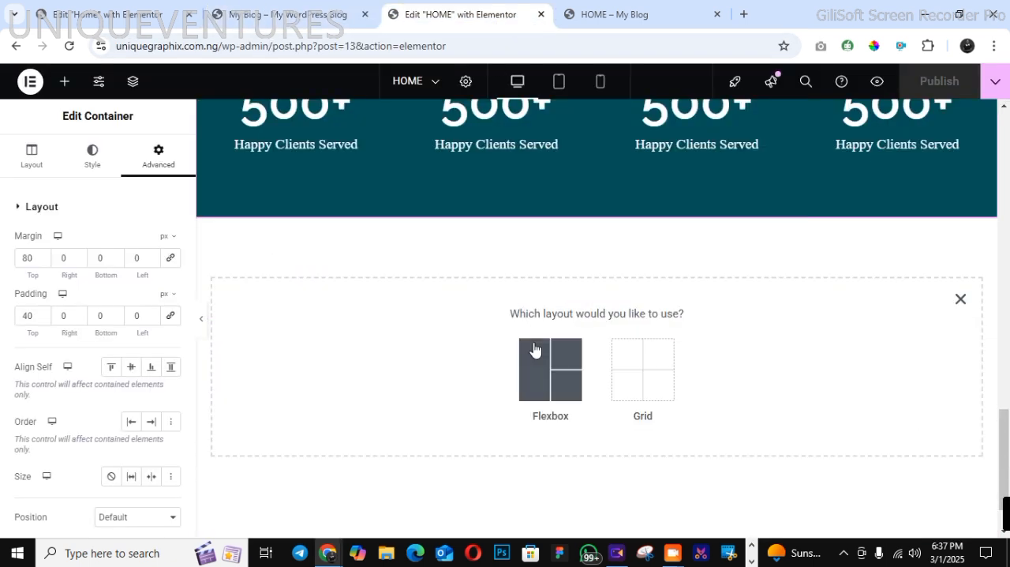
click(534, 349)
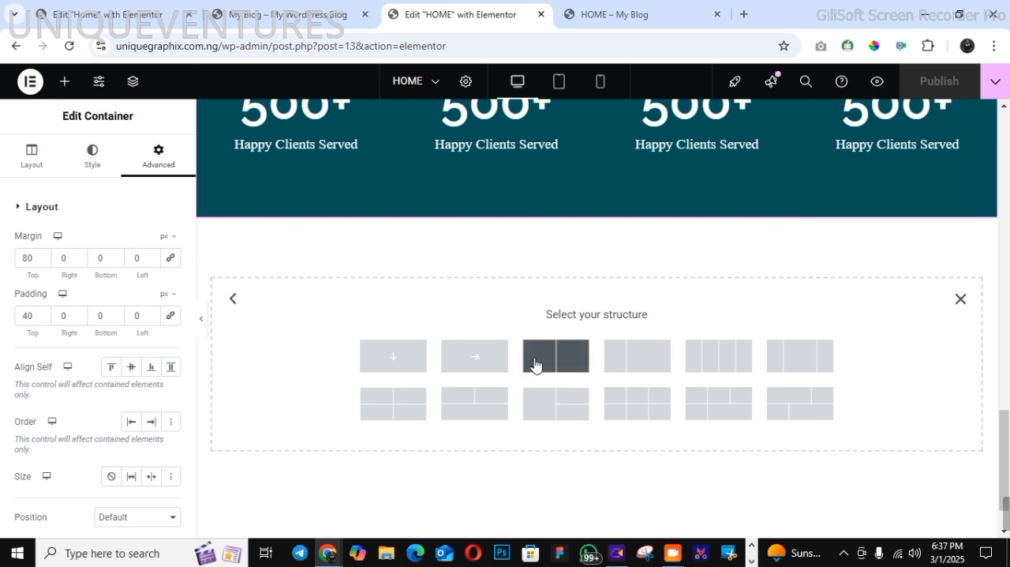
click(557, 359)
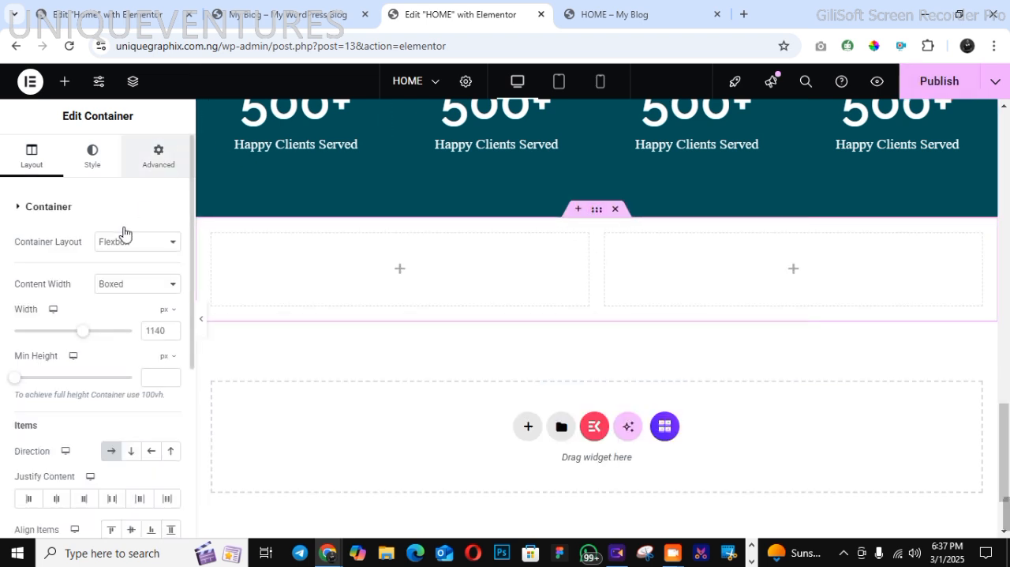
Unlink the new two-column container's margins and set its top margin to 100 px
click(158, 156)
click(170, 257)
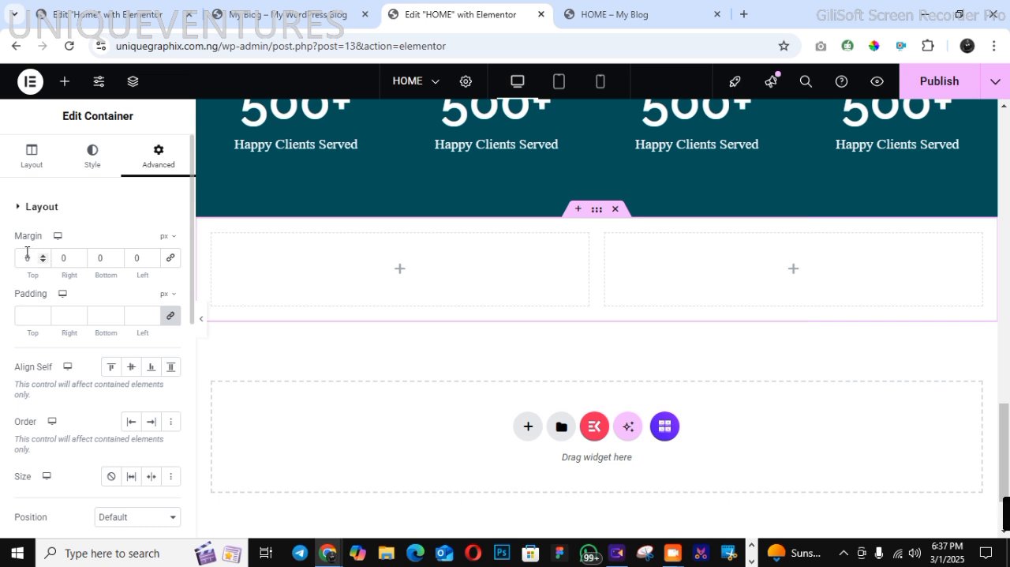
text(1)
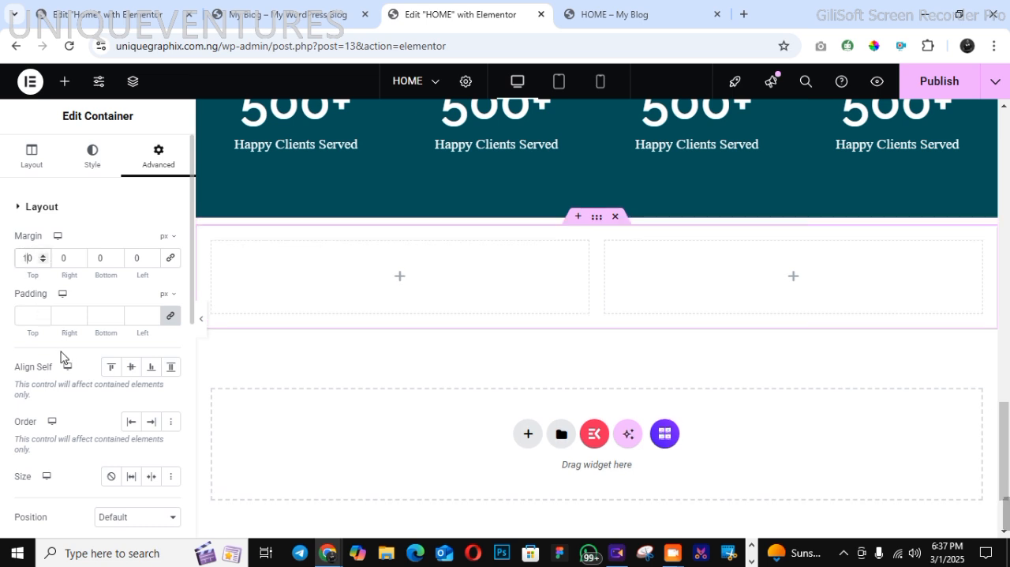
text(0)
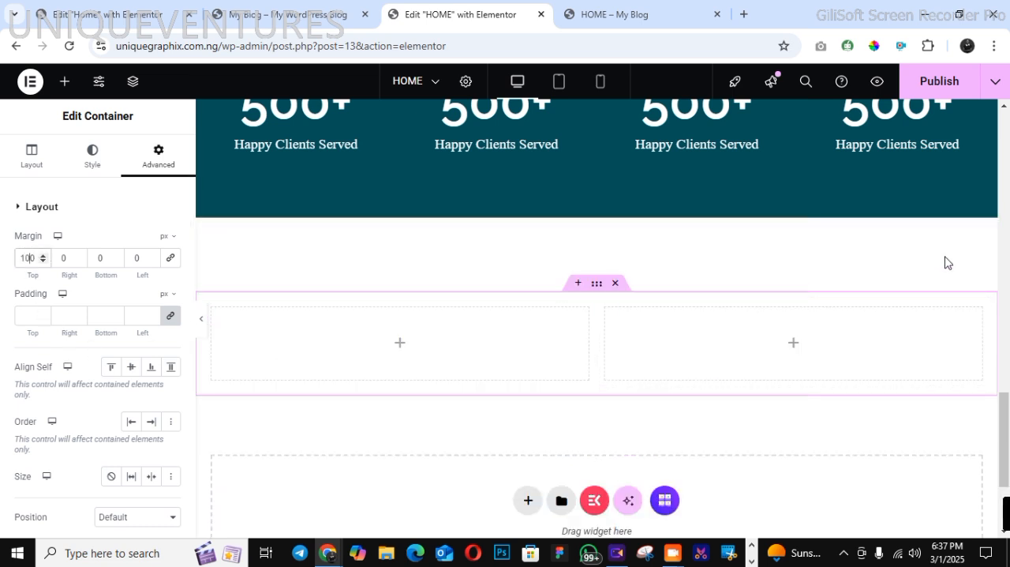
Copy the hairdressing tools image from section 01 and paste it into the first column of the new container
scroll(1009, 234, up, 10)
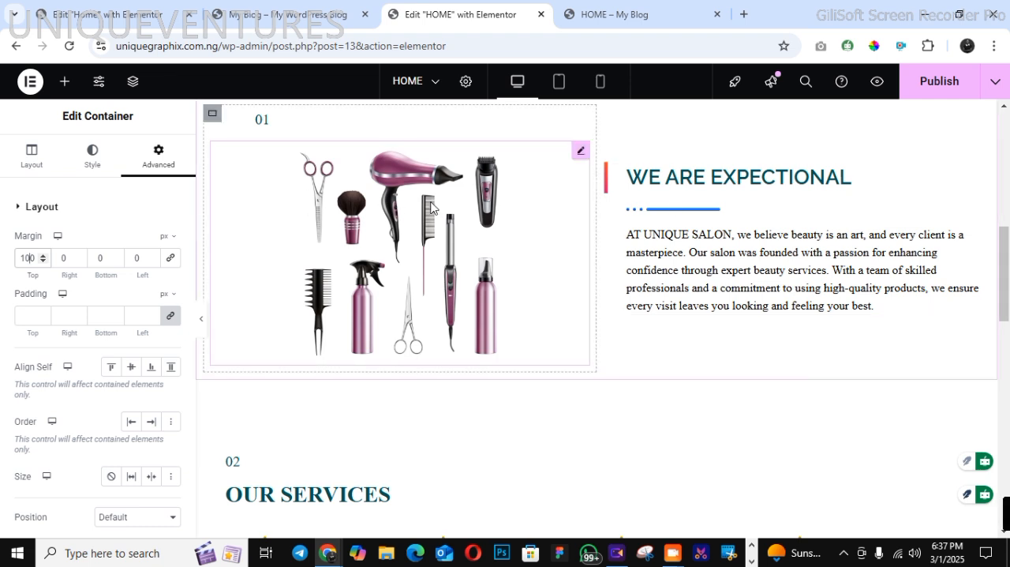
right_click(427, 207)
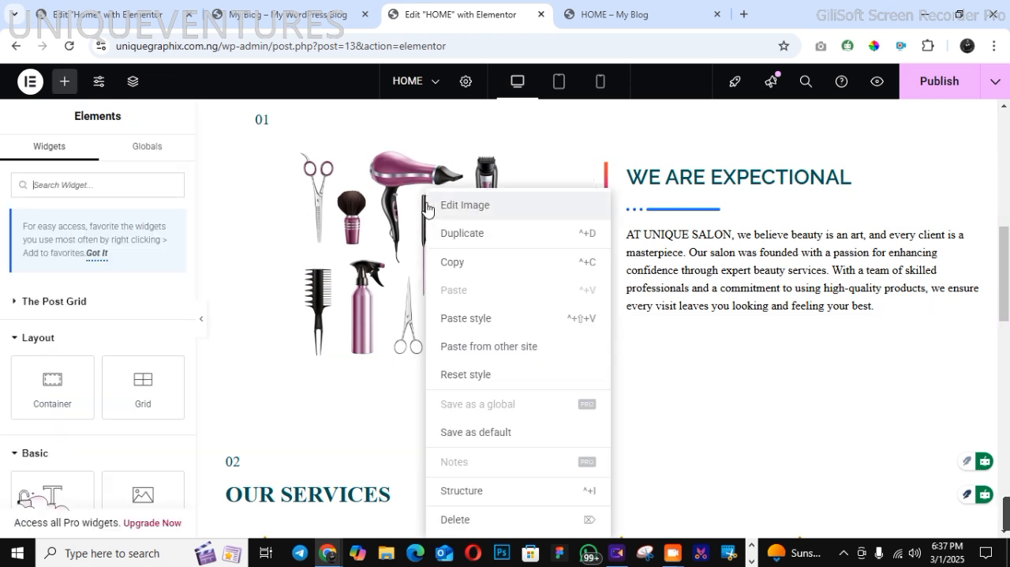
click(473, 270)
scroll(1008, 450, down, 8)
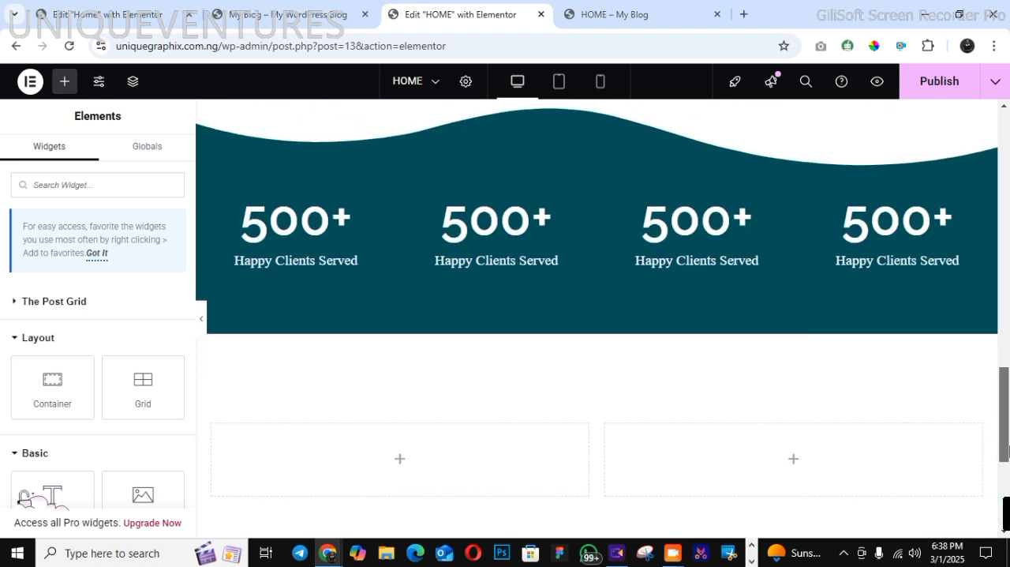
scroll(692, 397, down, 1)
right_click(359, 383)
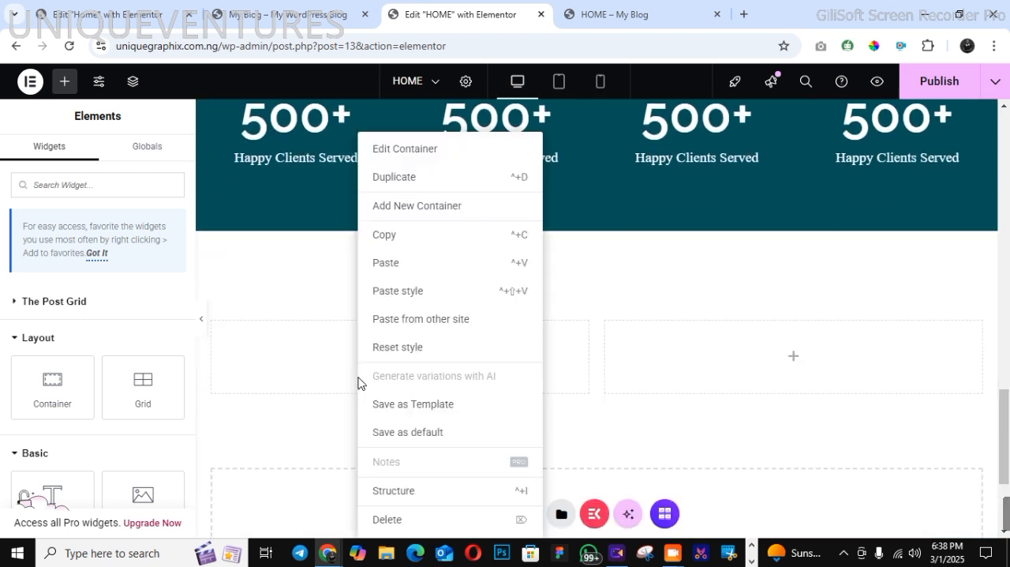
click(394, 275)
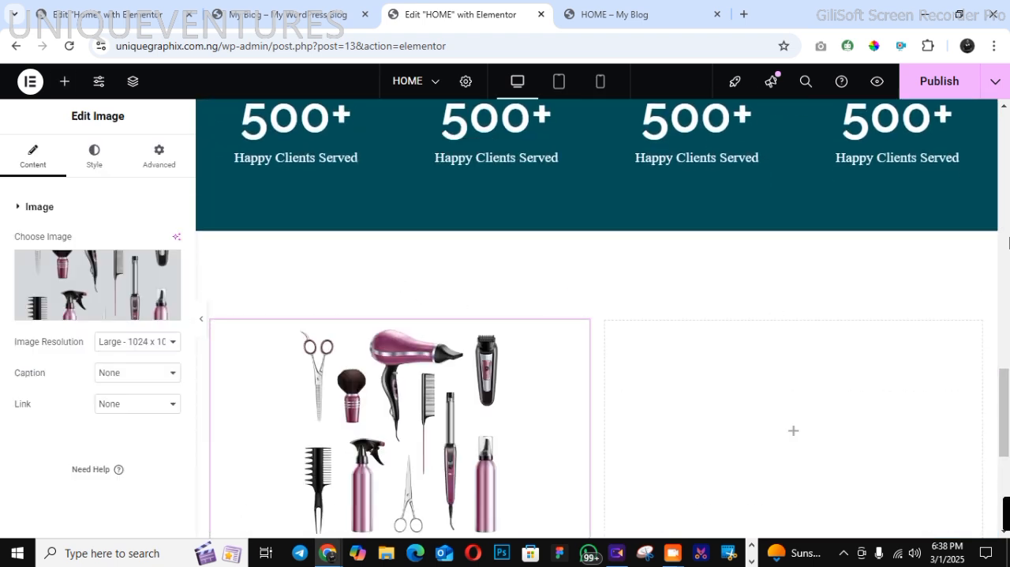
Copy the WE ARE EXPECTIONAL heading widget into the new container's second column and justify that column's content to Center
click(1003, 204)
click(1002, 264)
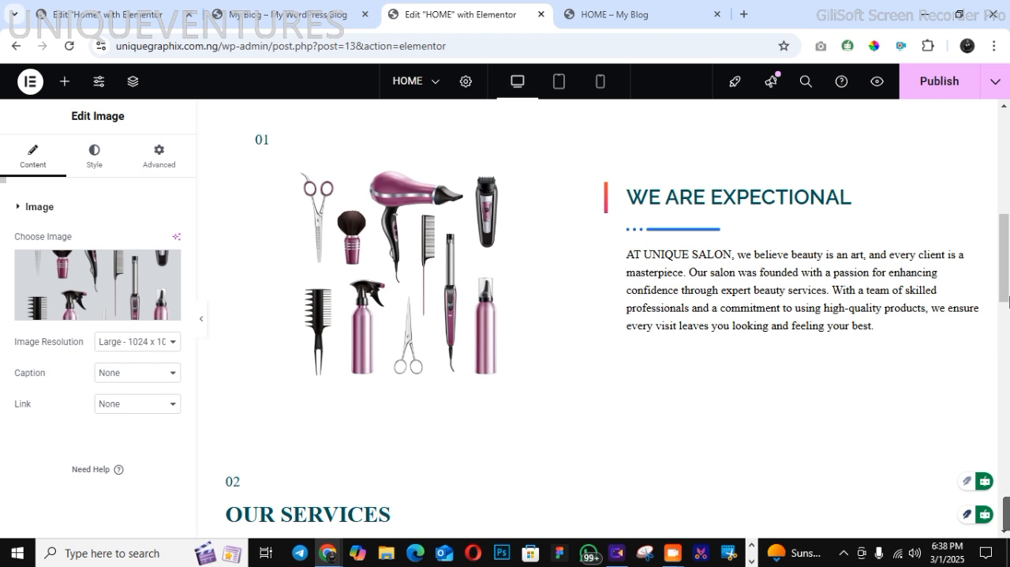
right_click(705, 289)
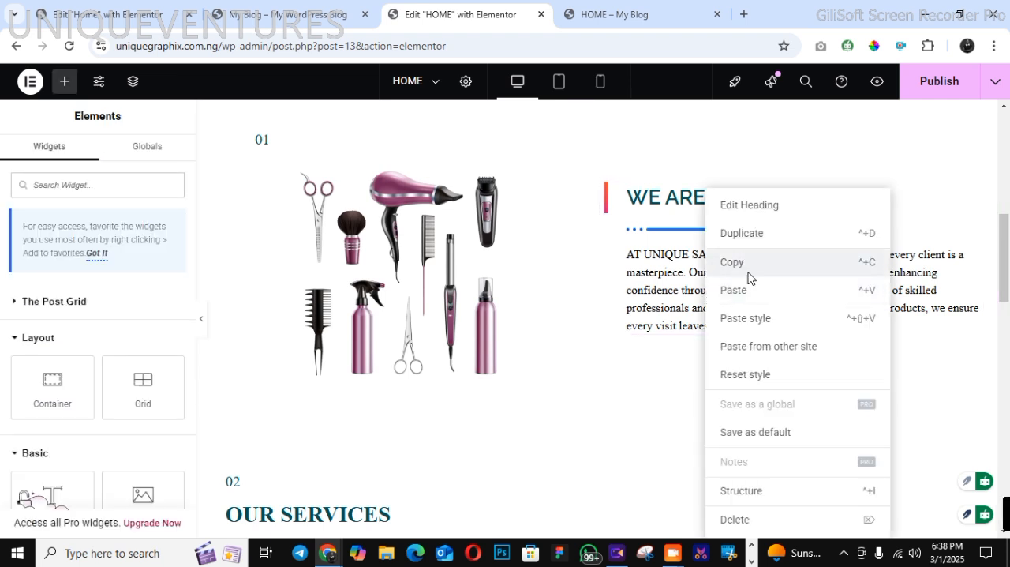
click(746, 265)
scroll(953, 399, down, 10)
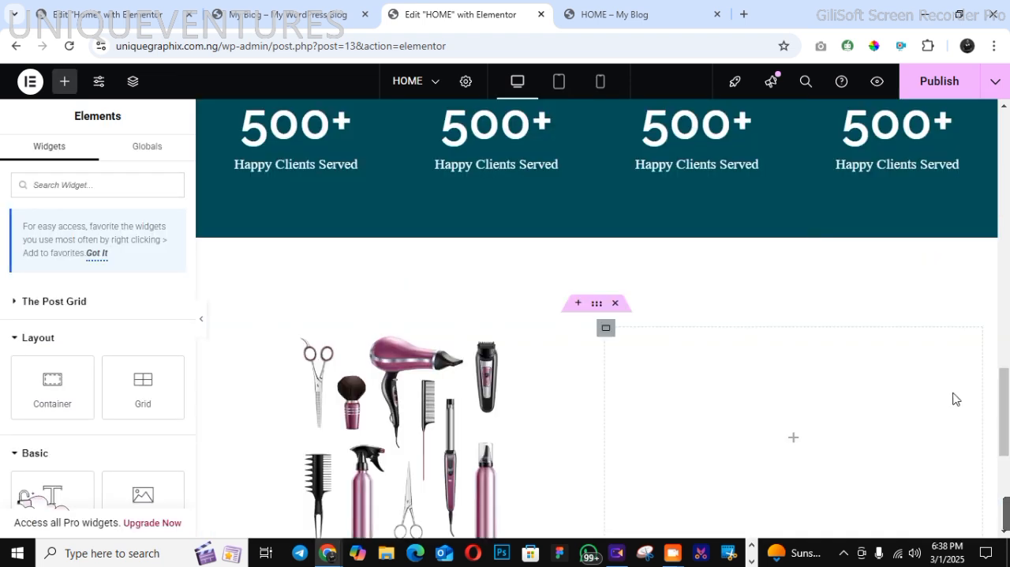
right_click(778, 410)
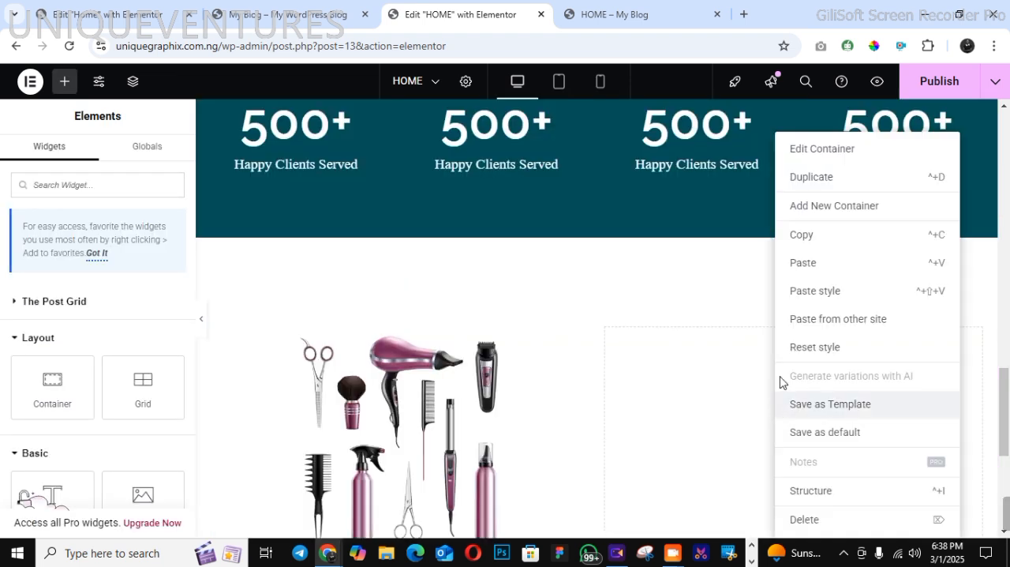
click(798, 267)
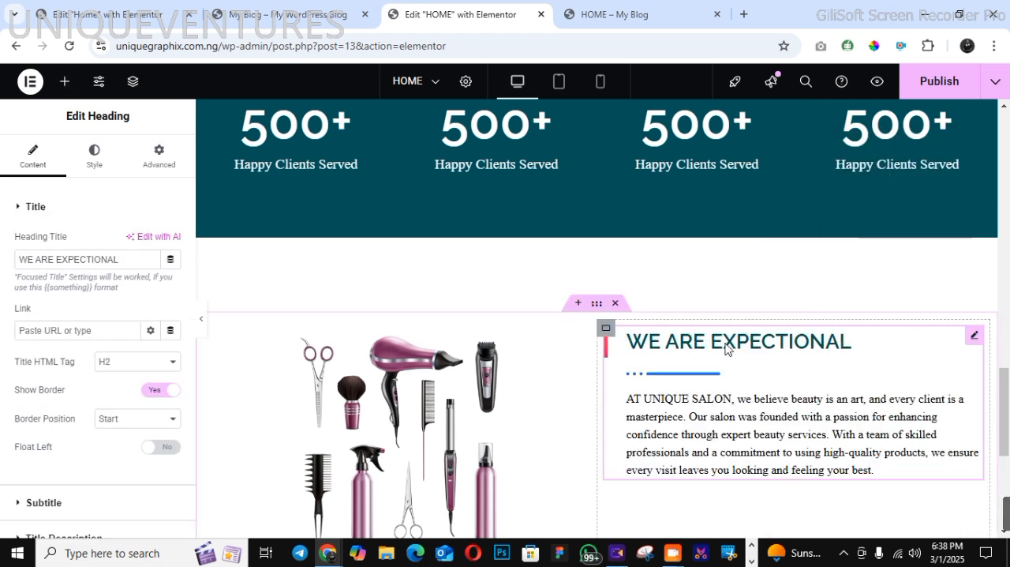
click(605, 327)
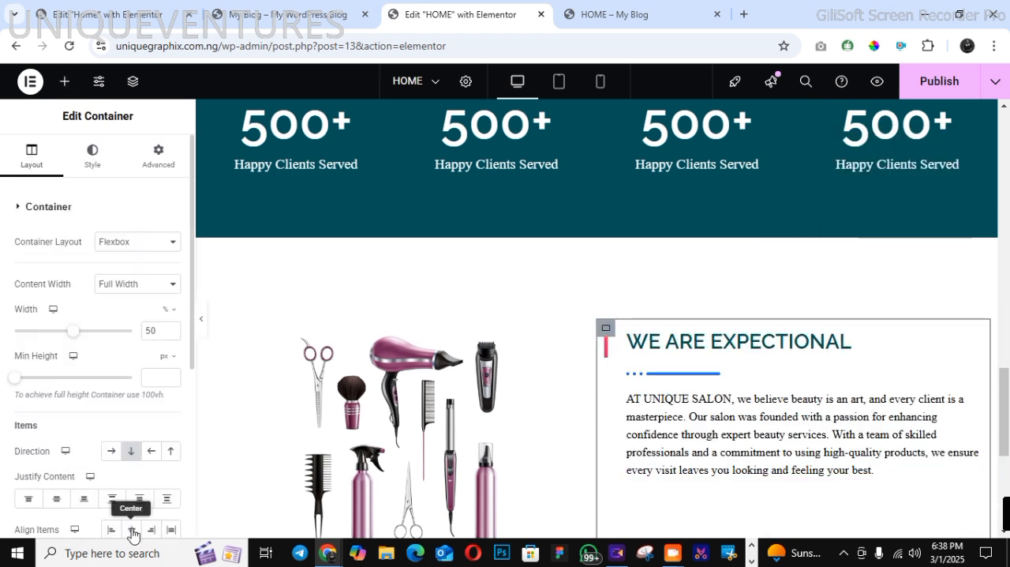
click(56, 497)
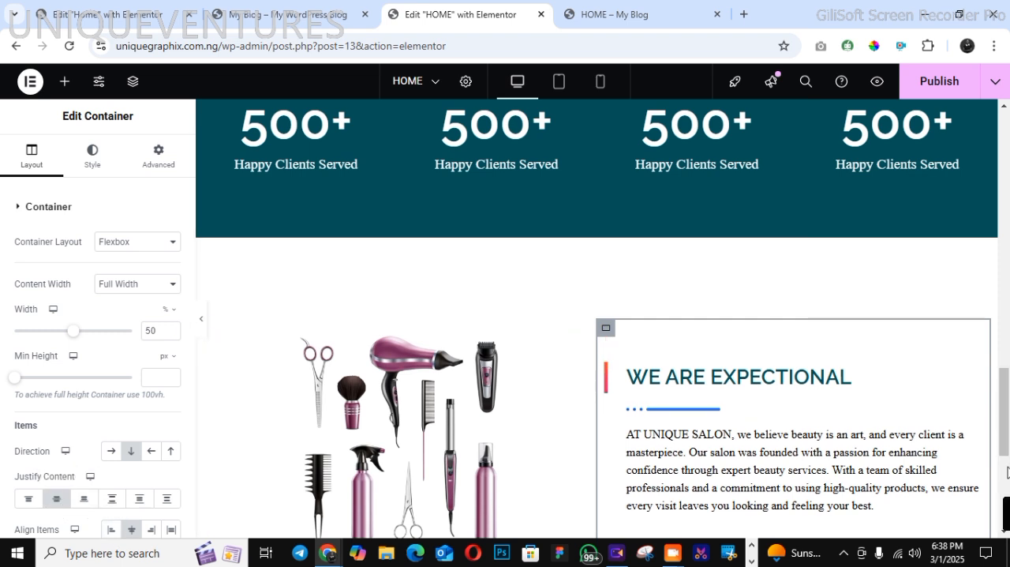
Replace the pasted tools image in the new section with the manicured hand image from the media library
scroll(1001, 440, down, 4)
click(419, 166)
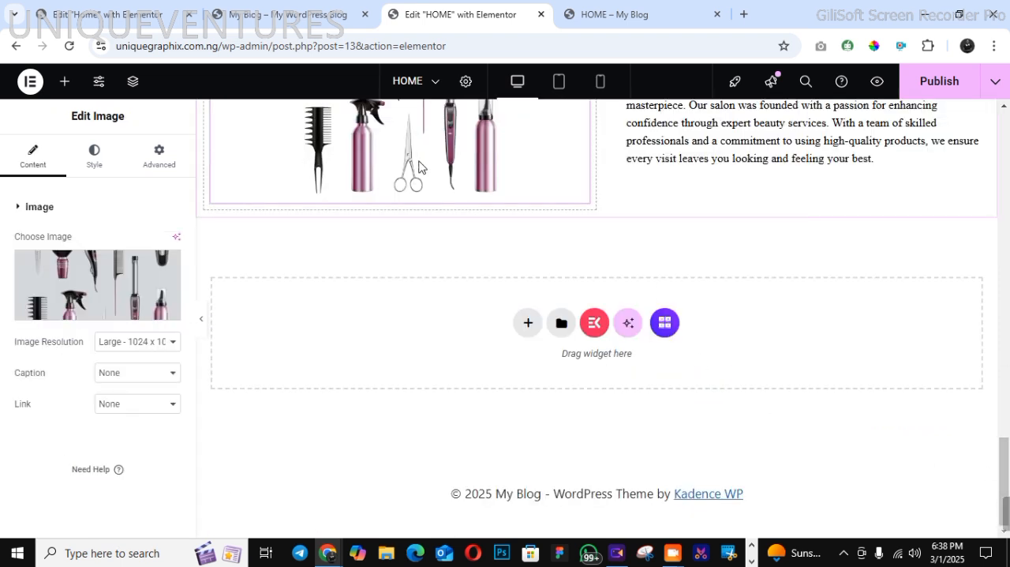
click(68, 311)
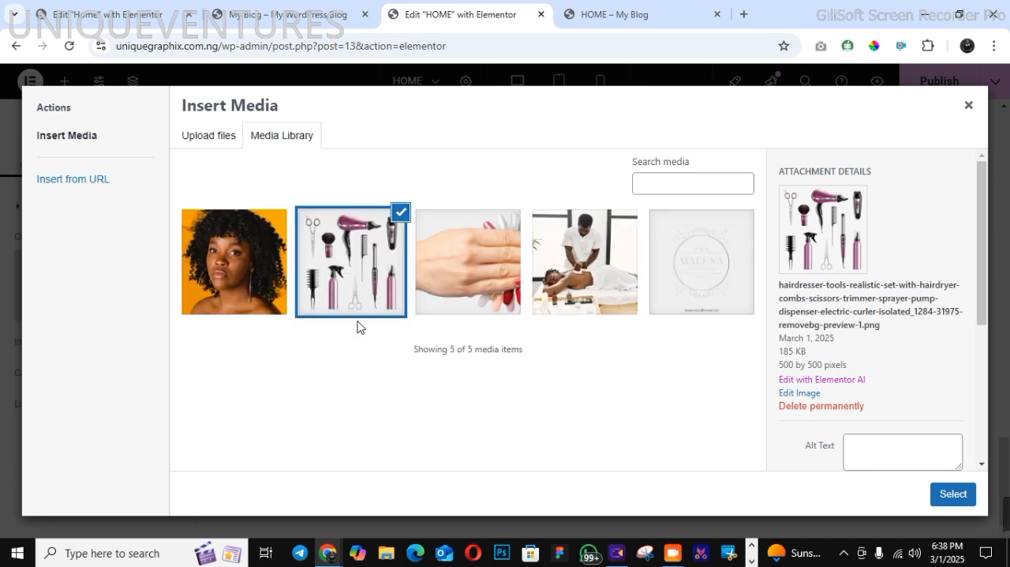
click(465, 302)
click(951, 494)
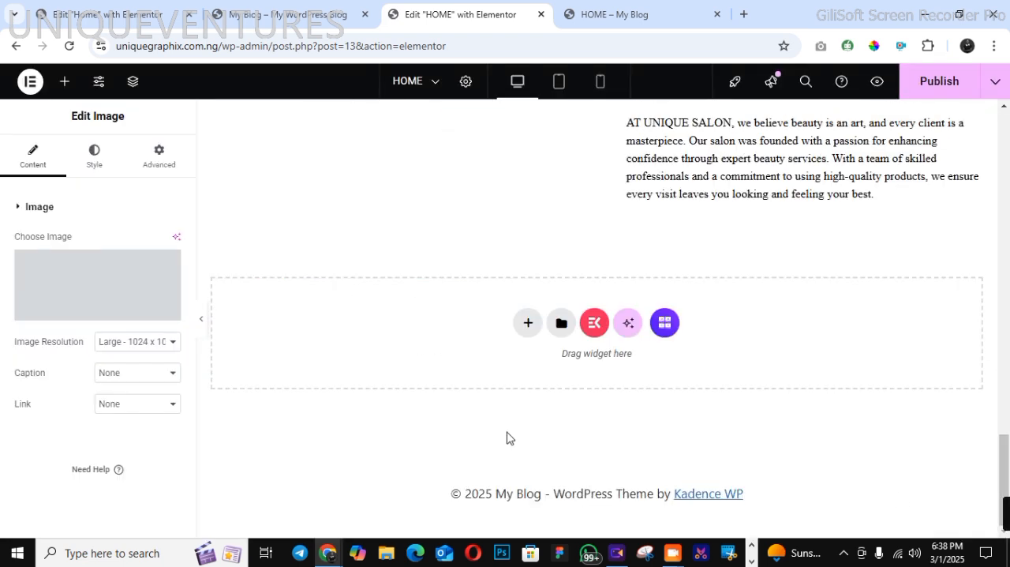
Change the hand image's resolution option and set its width to 91%
scroll(815, 377, up, 3)
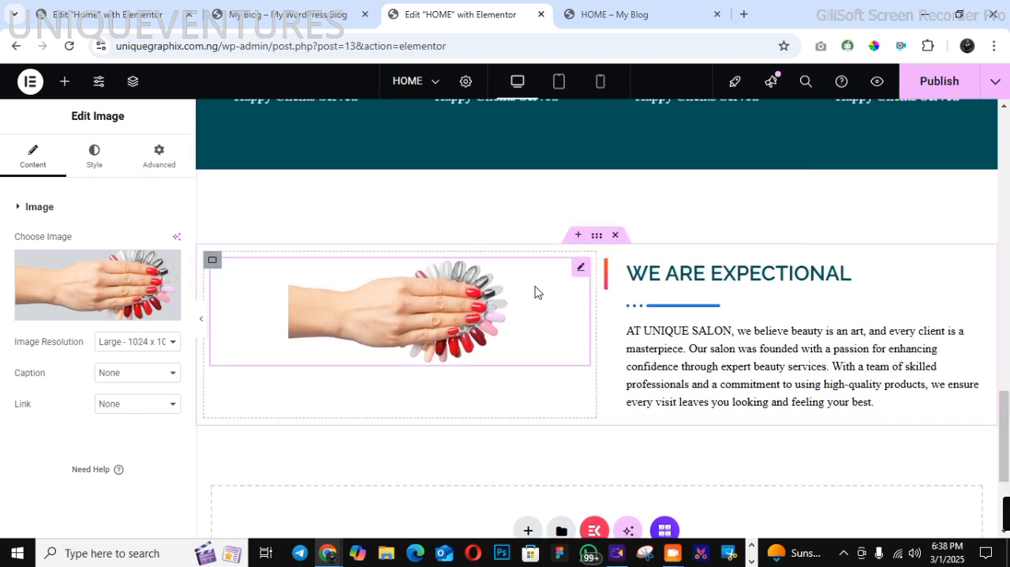
click(158, 345)
click(130, 467)
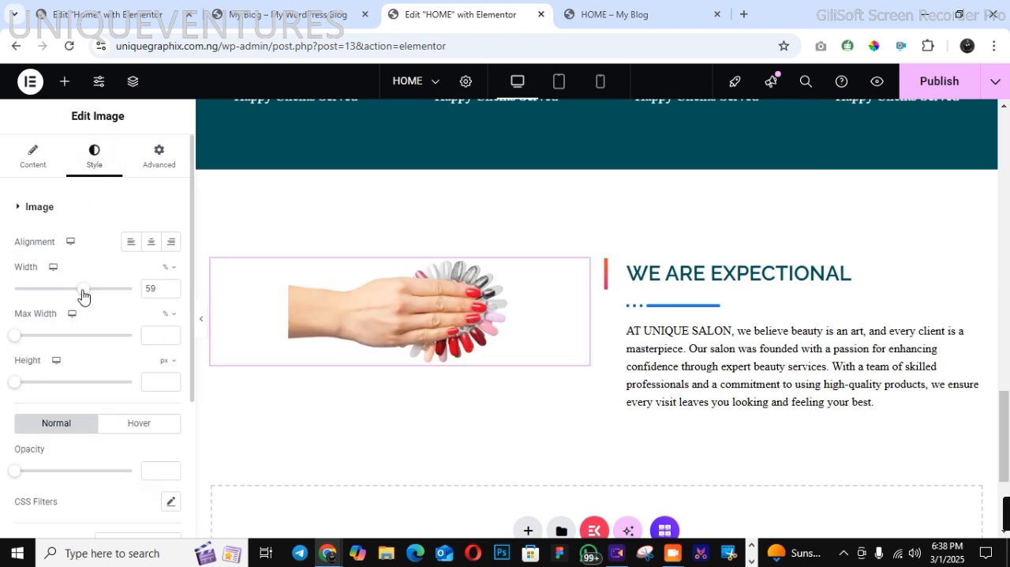
drag(83, 295, 121, 294)
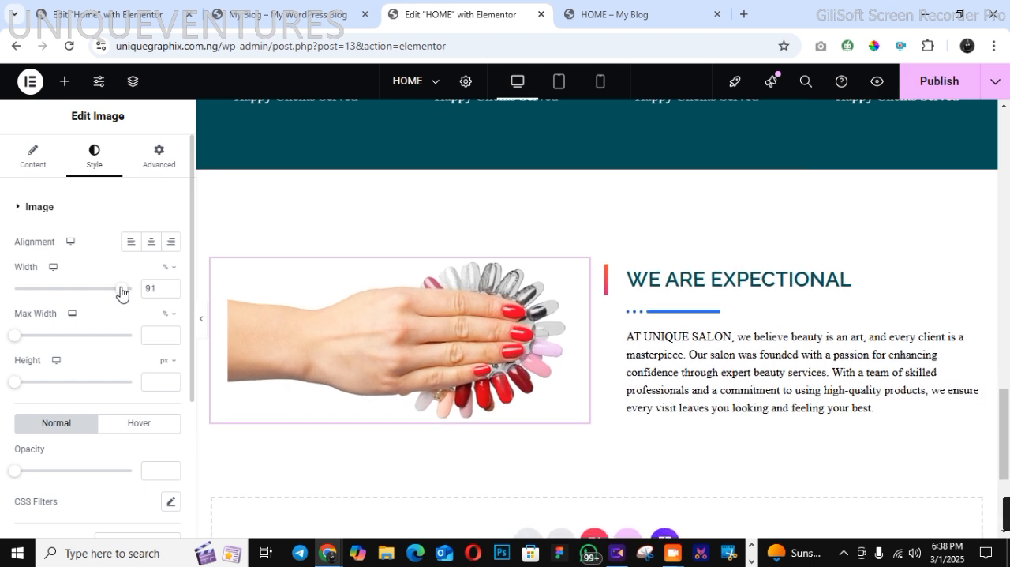
Give the hand image a Bounce In entrance animation with a Fast duration
click(159, 167)
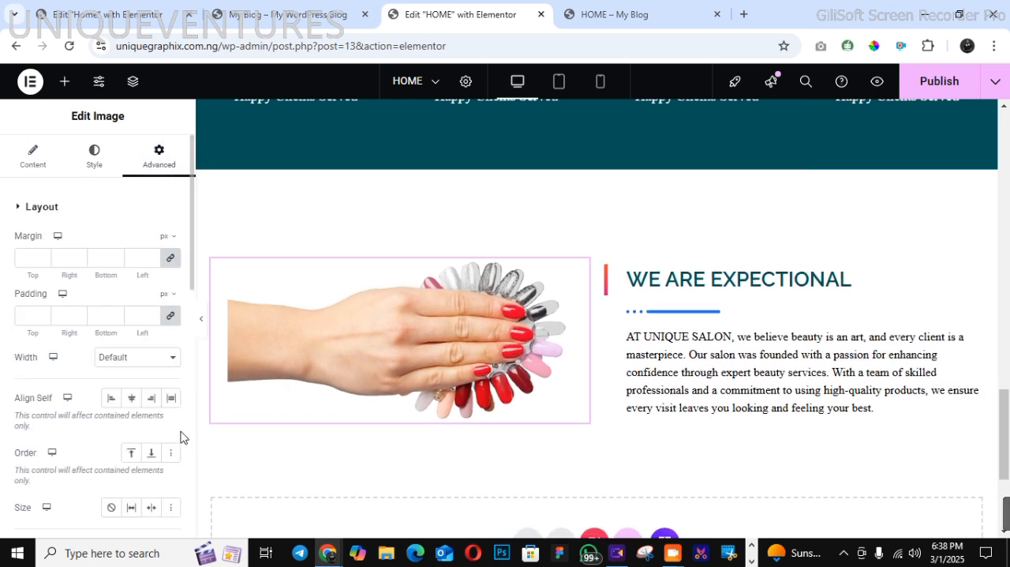
scroll(184, 472, down, 5)
click(27, 419)
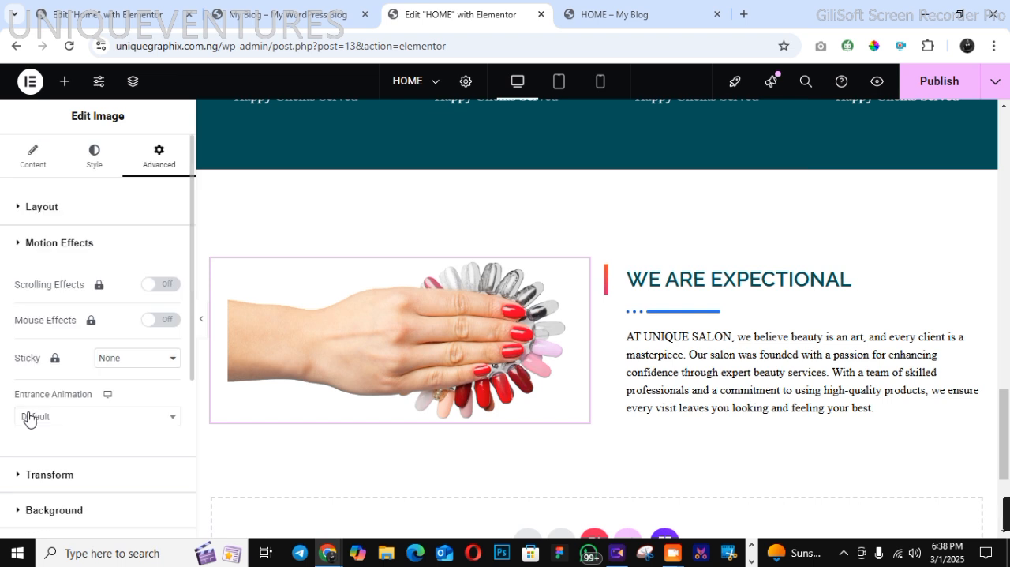
click(80, 421)
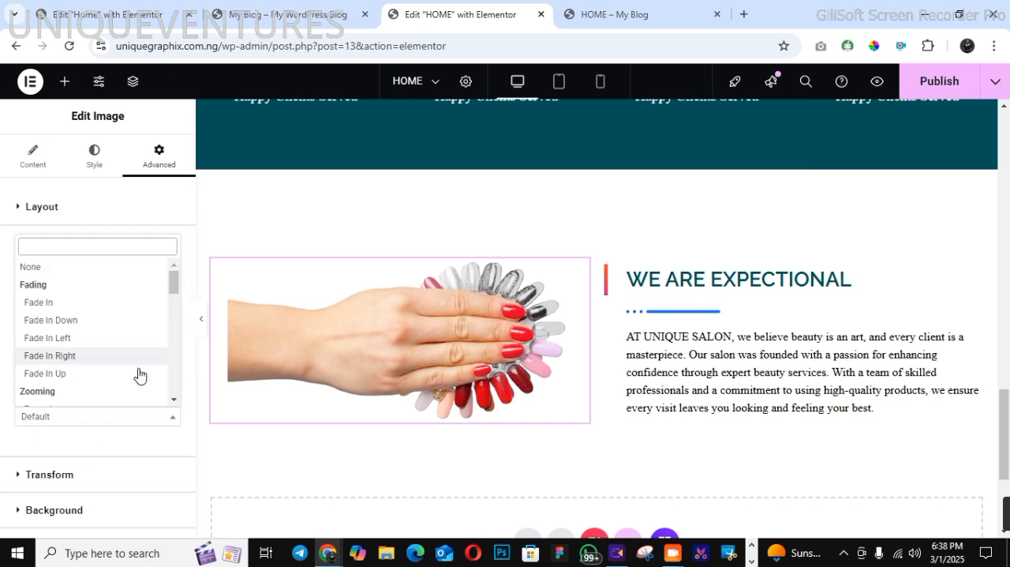
scroll(177, 386, down, 3)
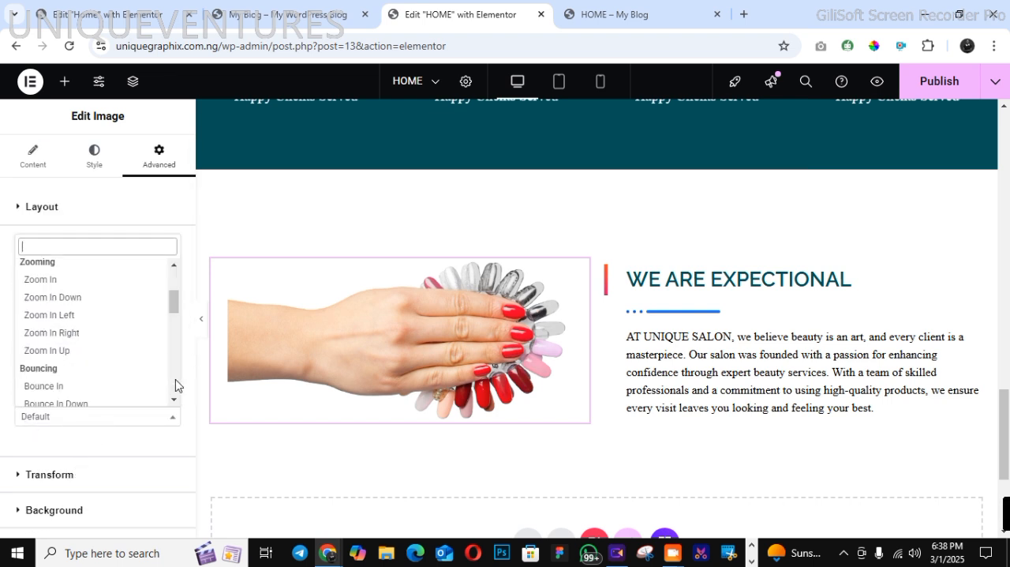
click(63, 385)
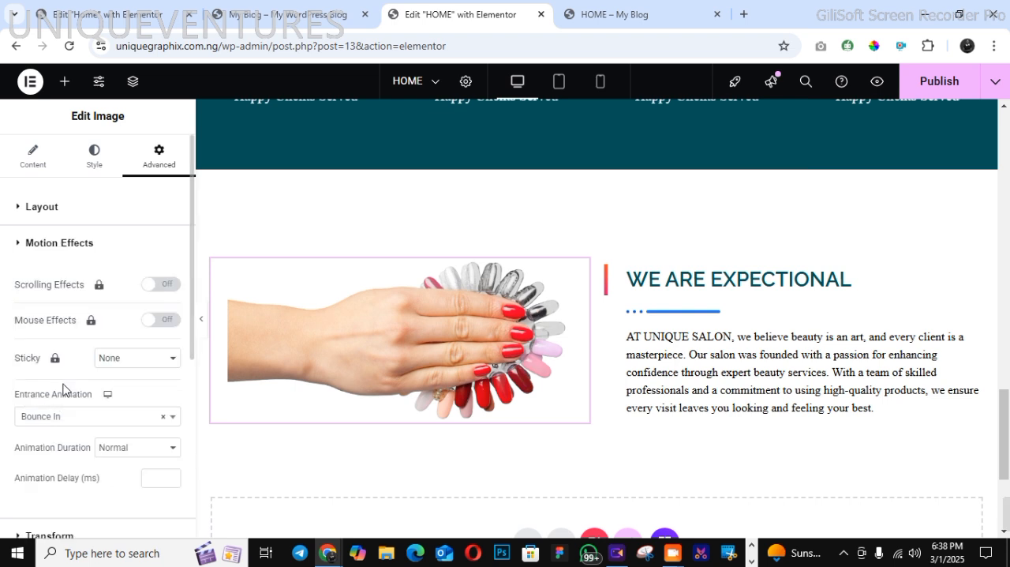
click(113, 448)
click(119, 498)
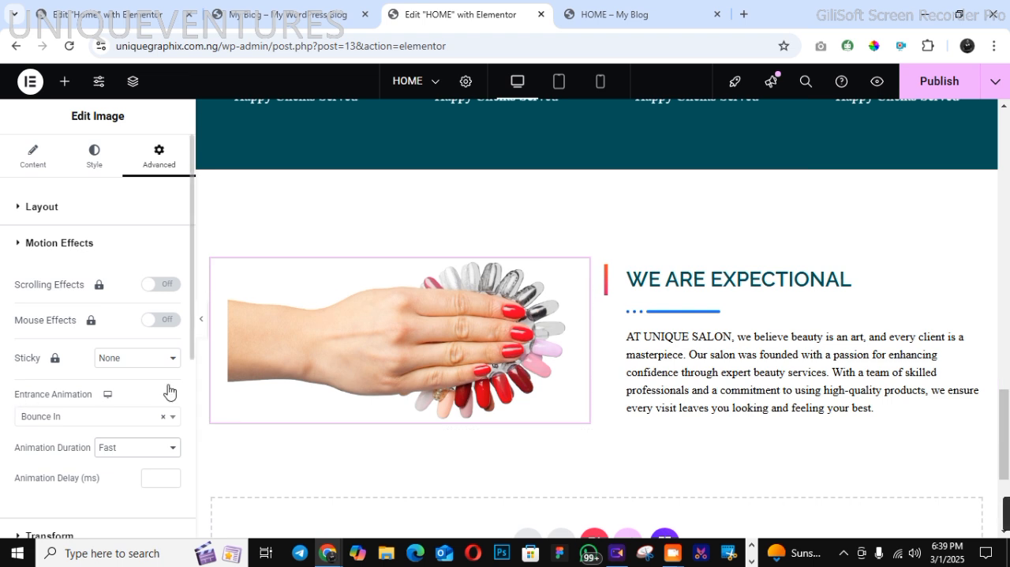
Publish the page and check the new image and text section in the mobile preview
click(951, 83)
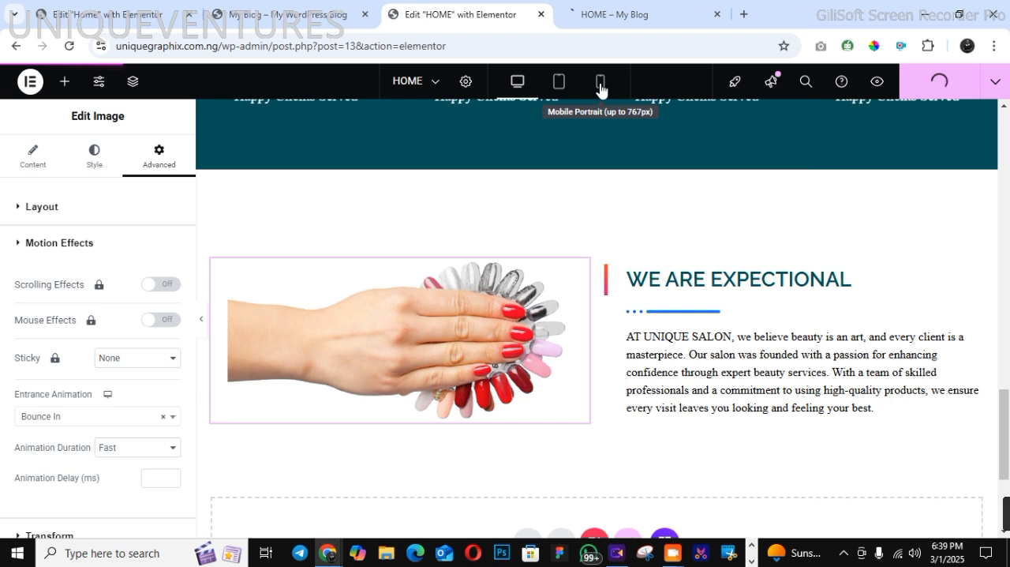
click(600, 83)
scroll(613, 300, down, 7)
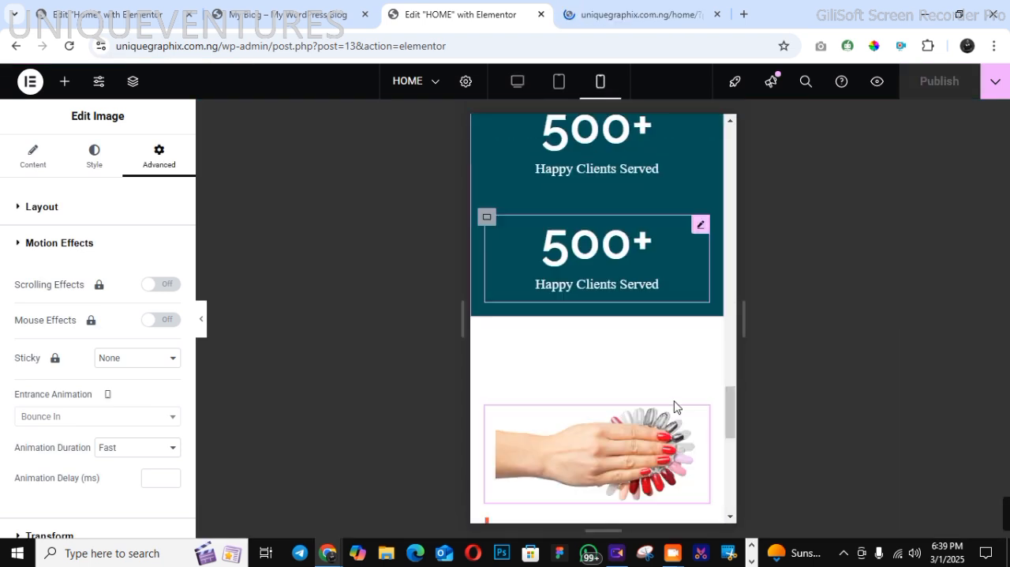
scroll(674, 407, down, 1)
Reload the live home page preview and examine the new hand image section below the statistics
click(640, 24)
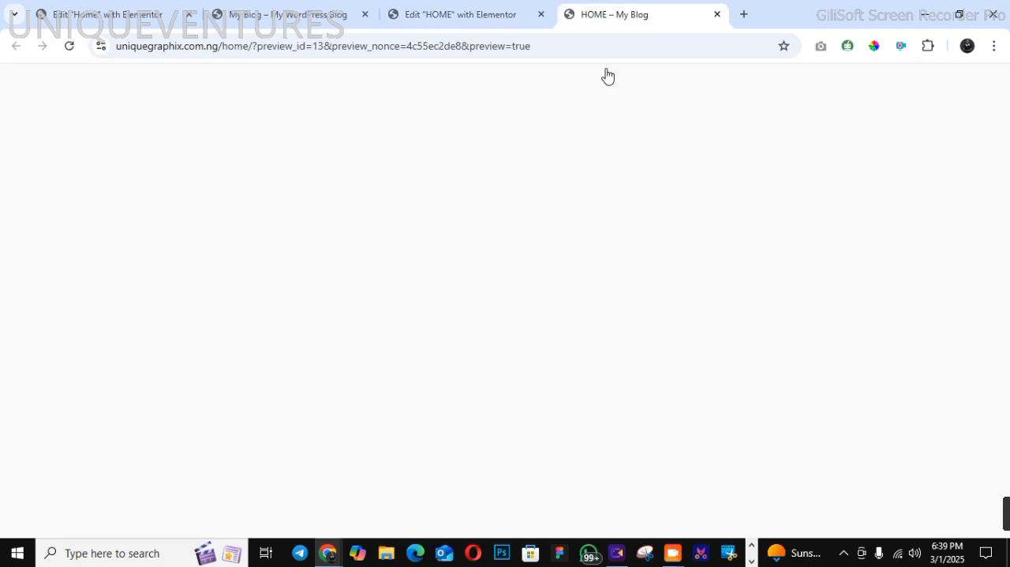
click(67, 48)
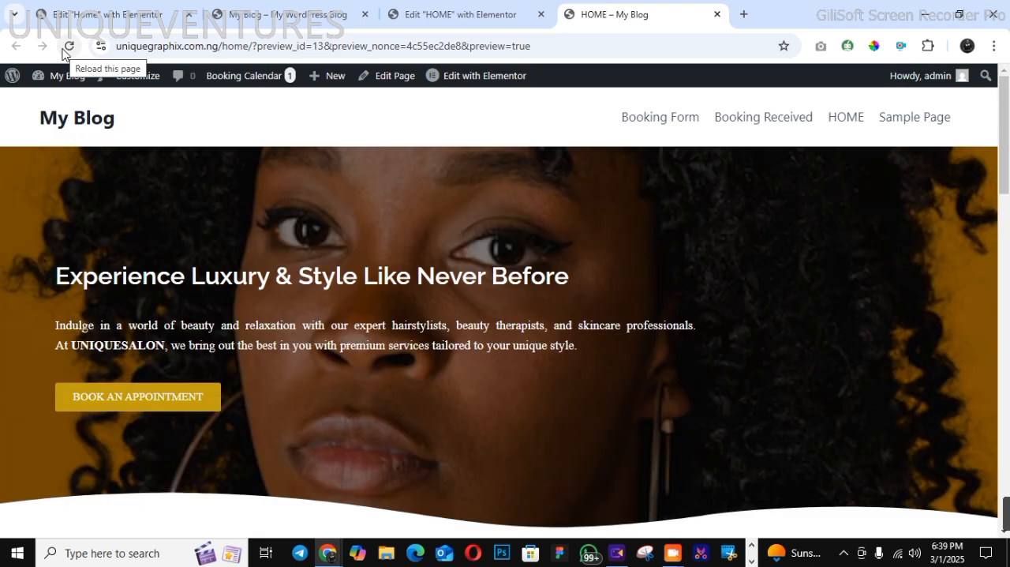
click(1006, 404)
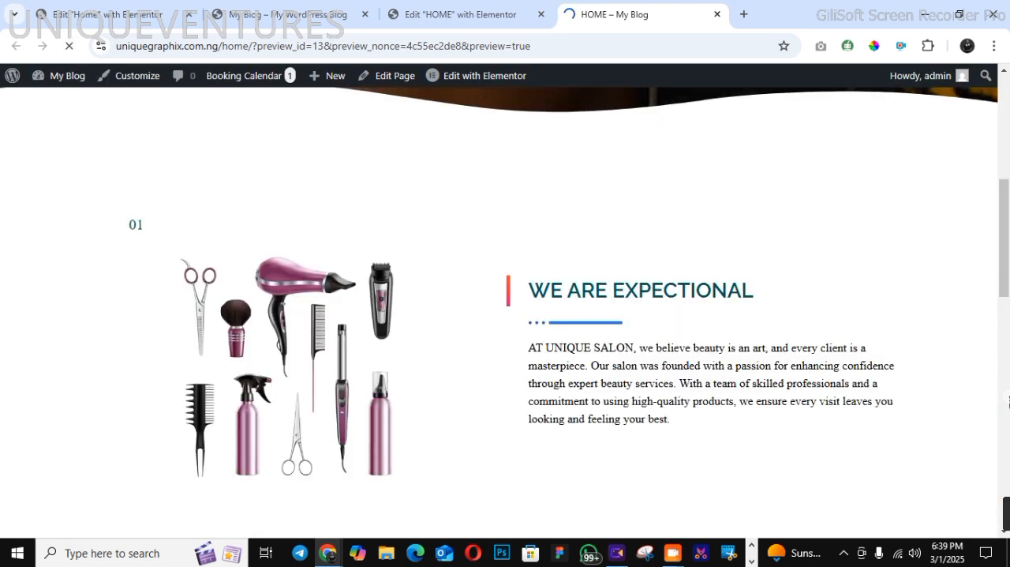
click(1008, 401)
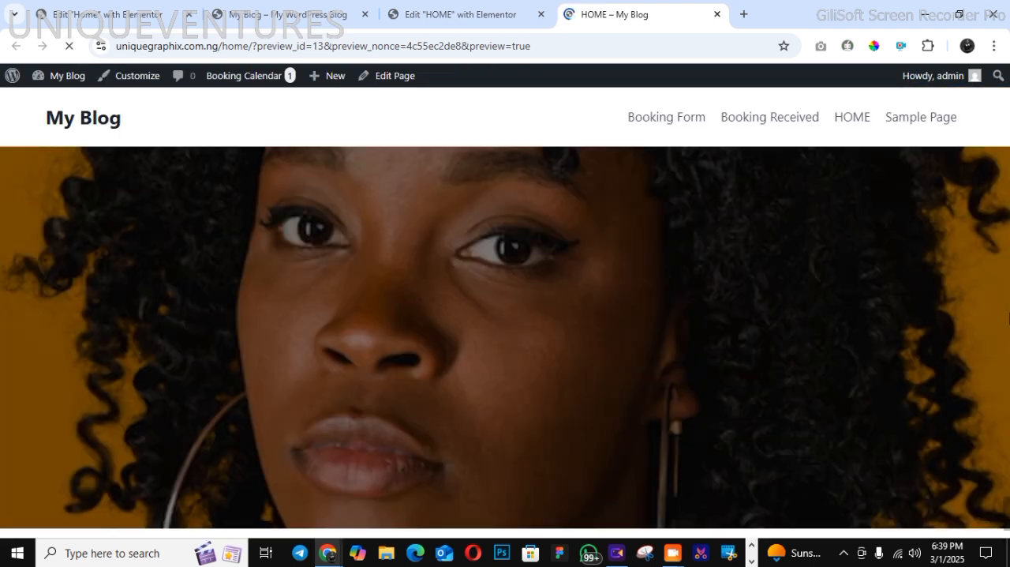
click(1009, 381)
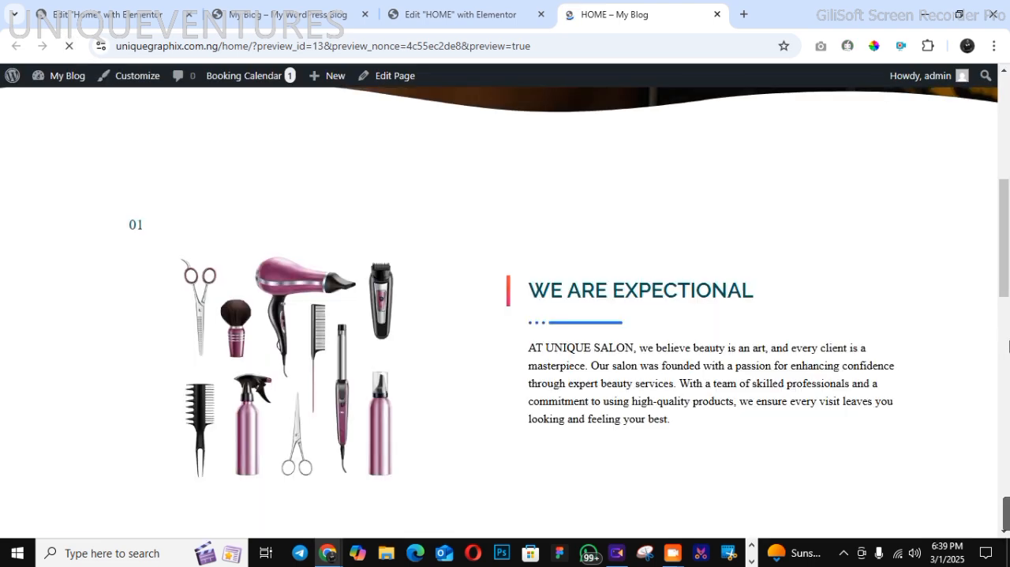
click(1009, 381)
drag(1009, 381, 1009, 434)
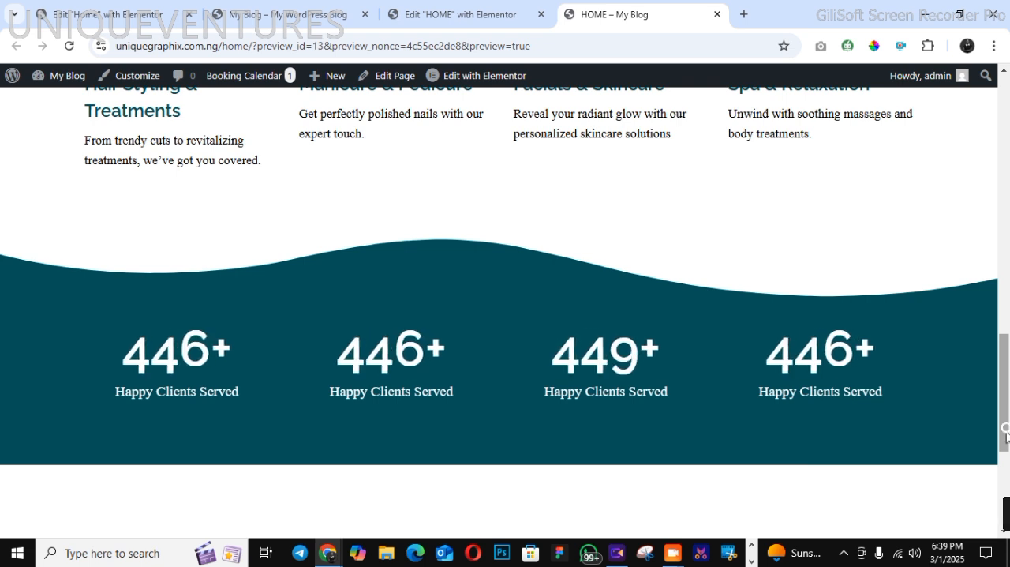
scroll(674, 410, down, 3)
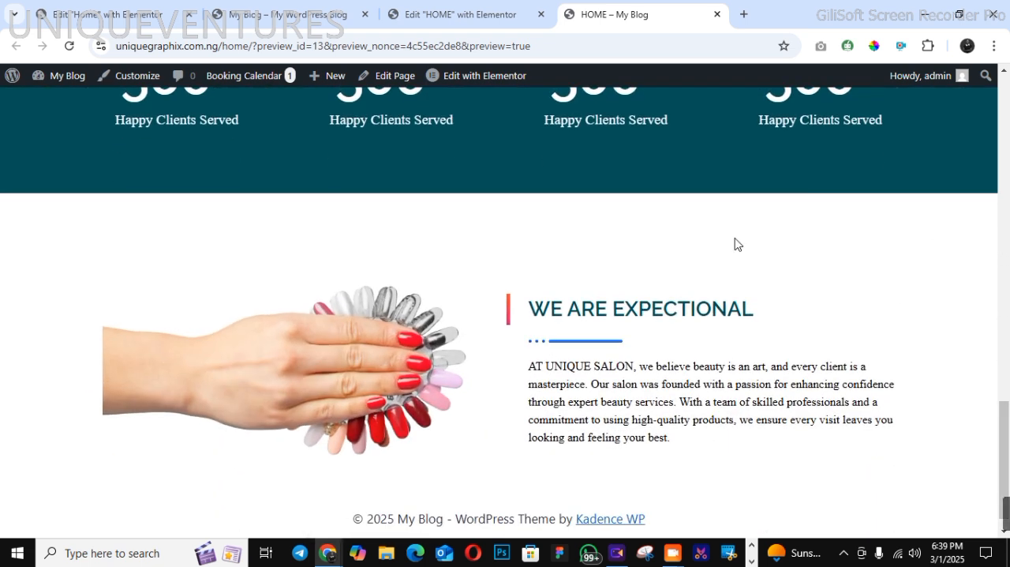
click(68, 46)
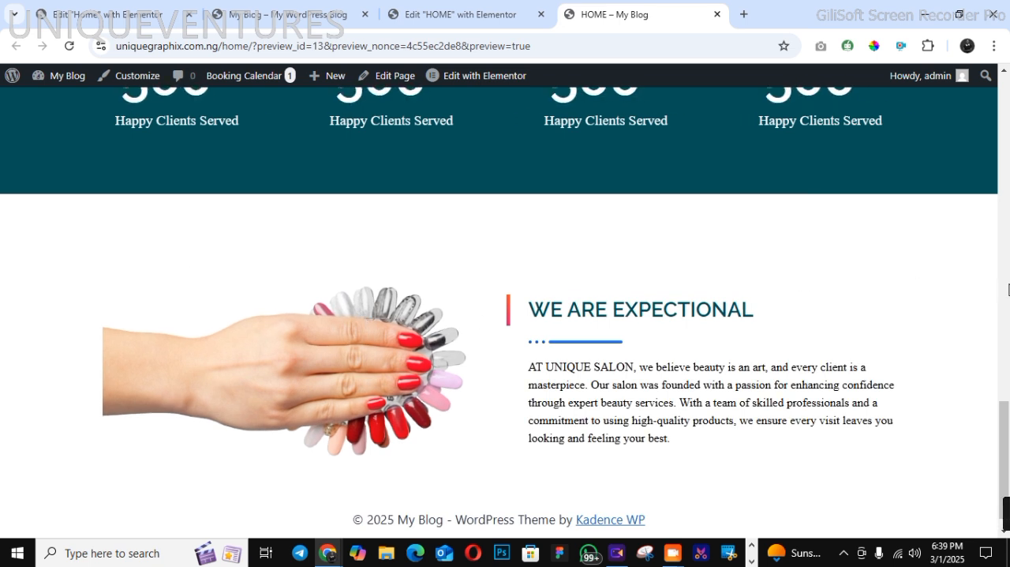
Check the services section in the live preview, then return to the Elementor editor and switch it to desktop view
click(1008, 290)
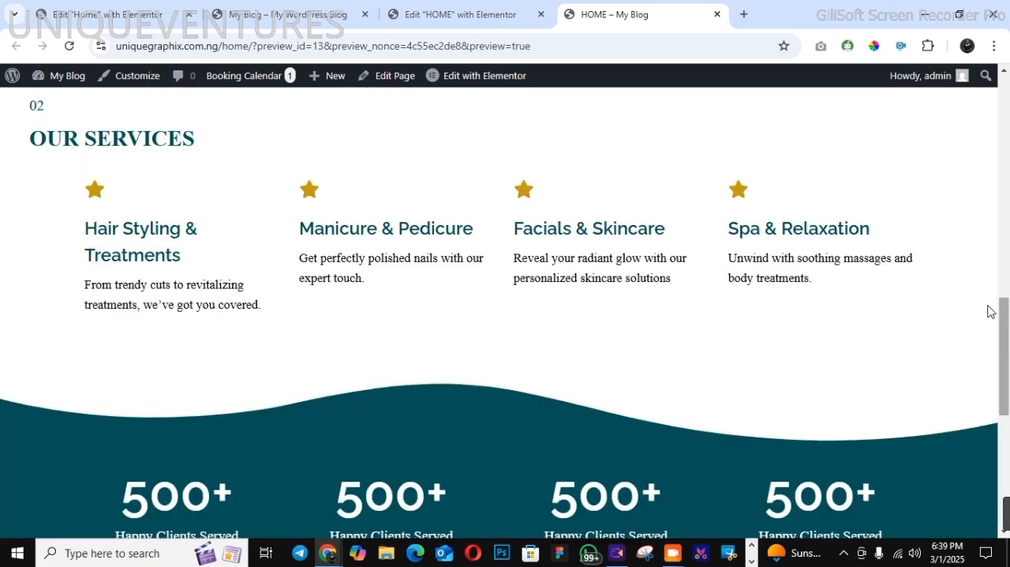
click(442, 14)
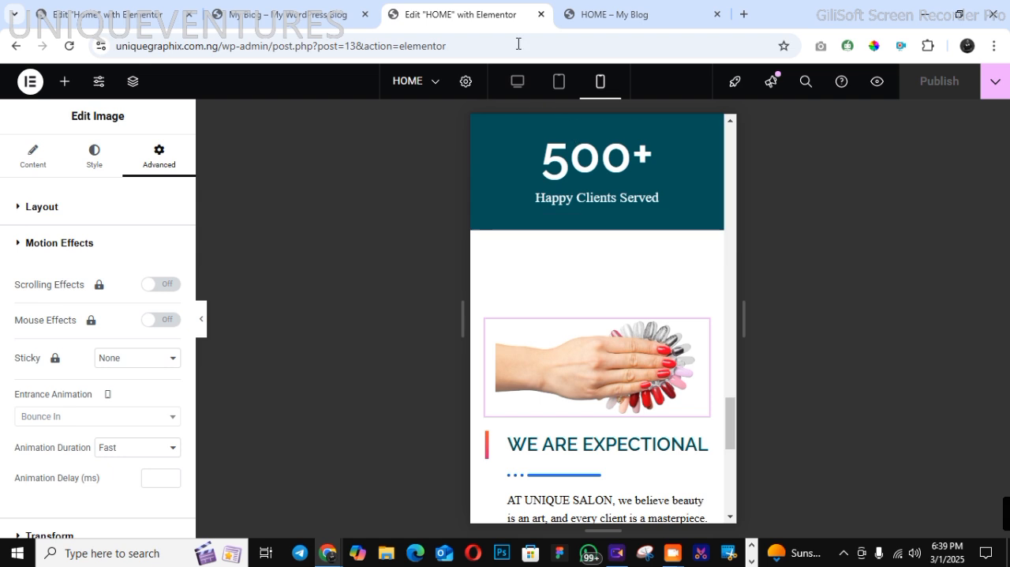
click(513, 87)
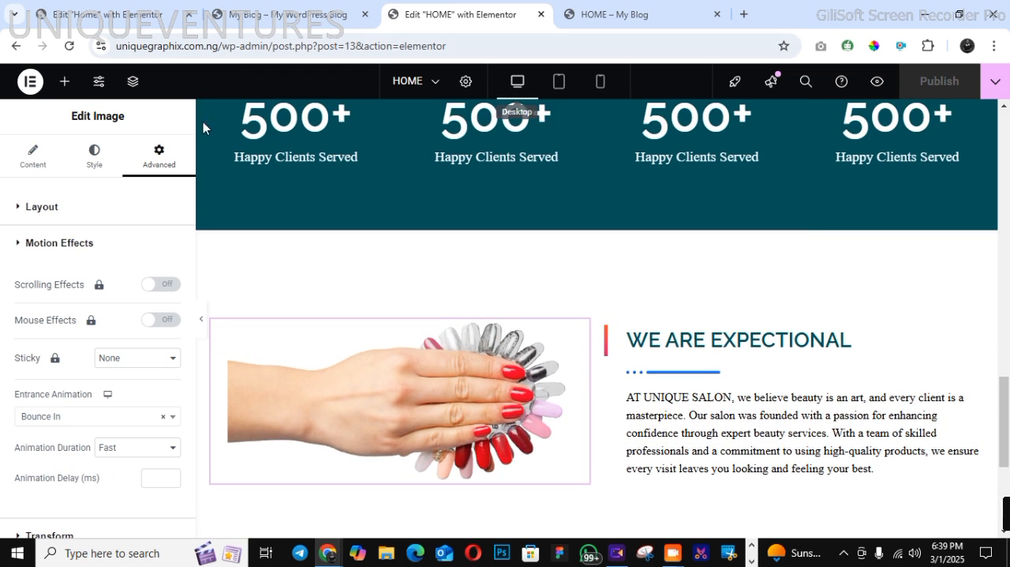
Examine the Latest Salon News heading and post cards on the demo home page
click(280, 14)
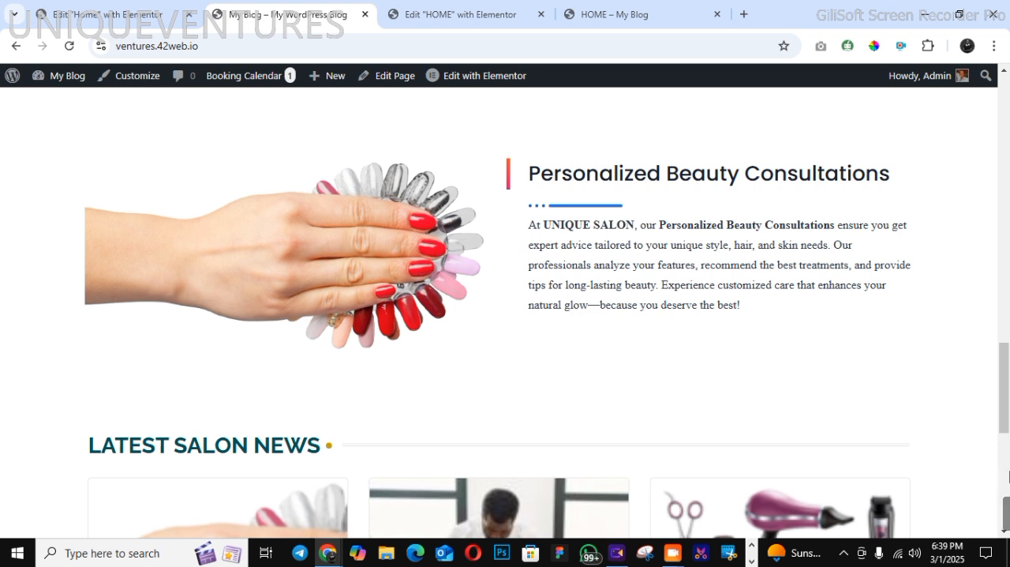
click(1009, 467)
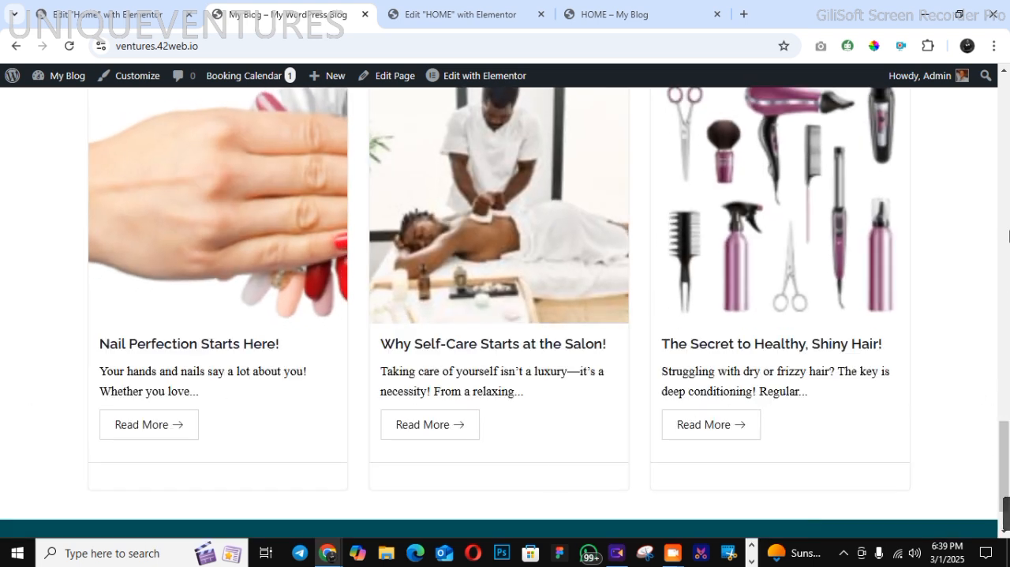
click(1006, 83)
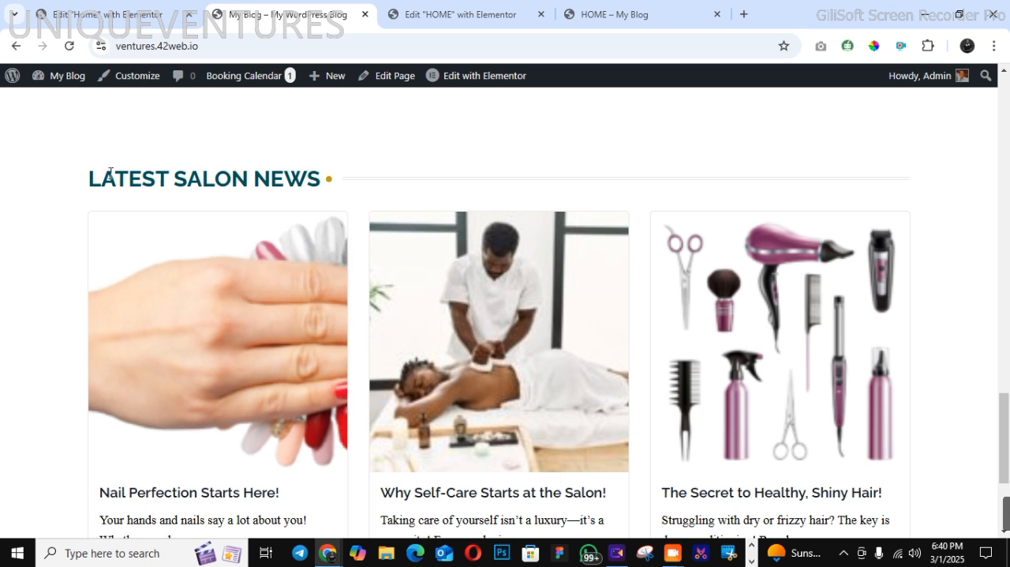
drag(92, 178, 210, 184)
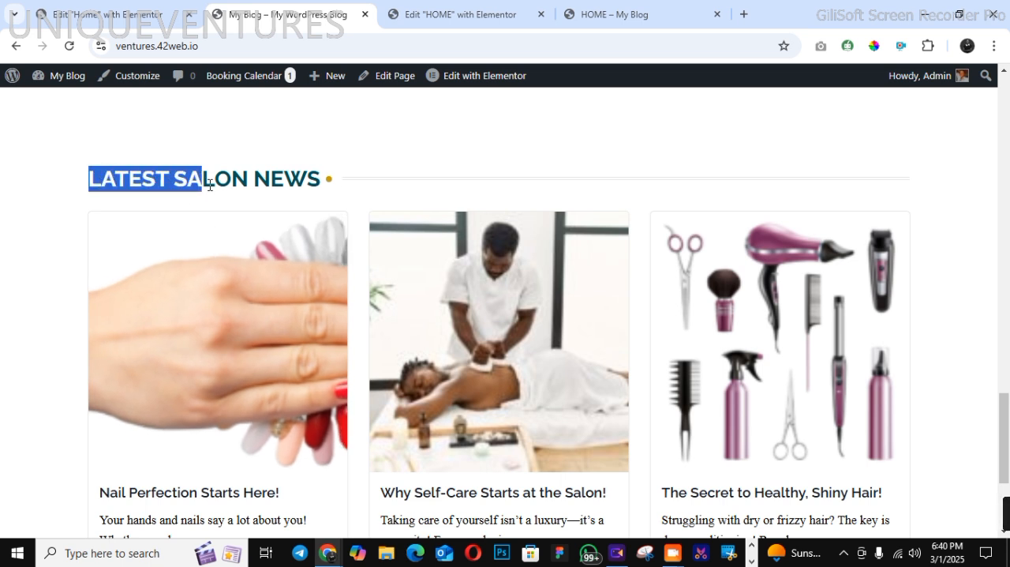
click(355, 196)
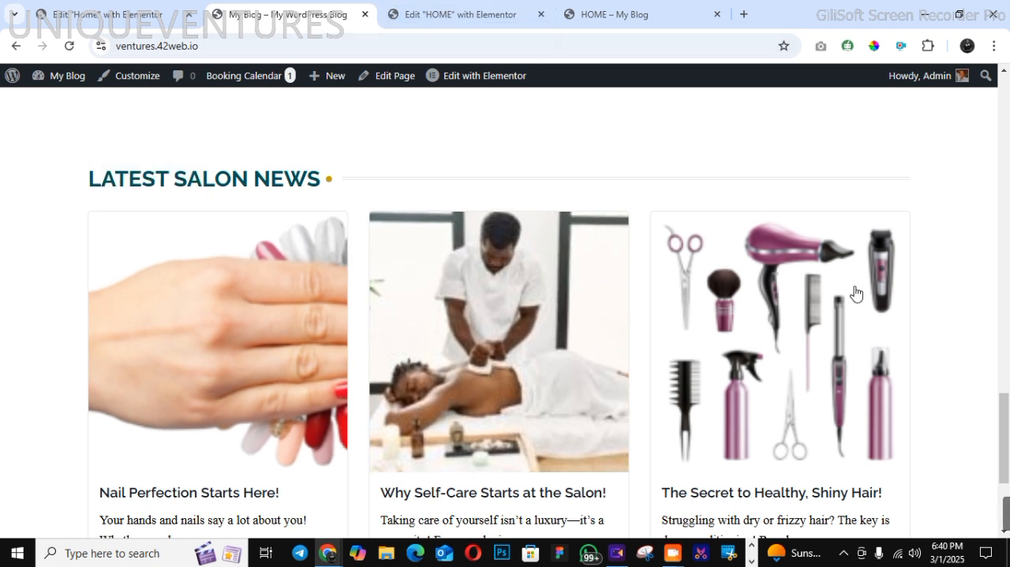
Review the home page sections built so far in the Elementor editor
click(433, 15)
scroll(1009, 377, up, 5)
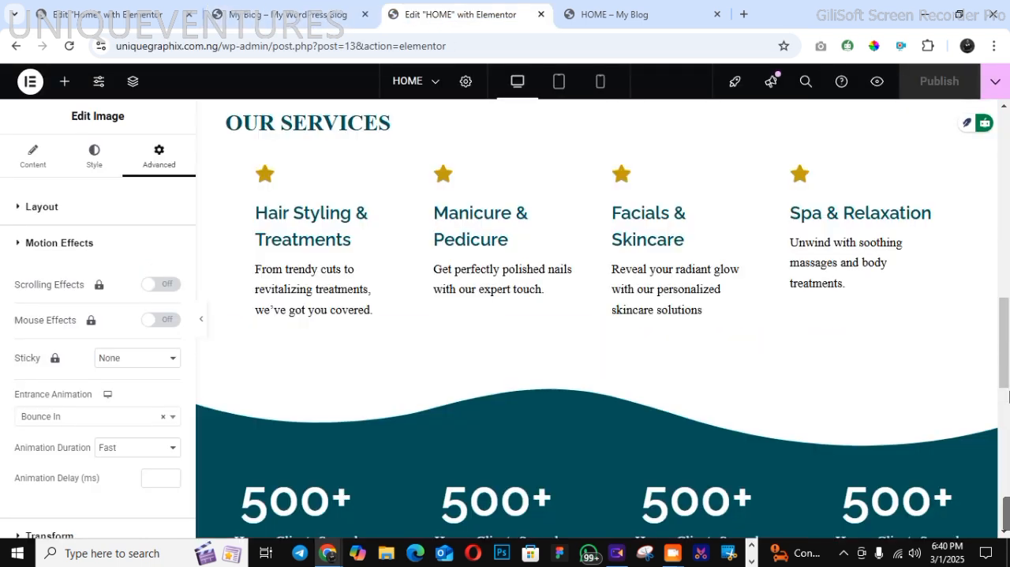
scroll(1009, 268, up, 5)
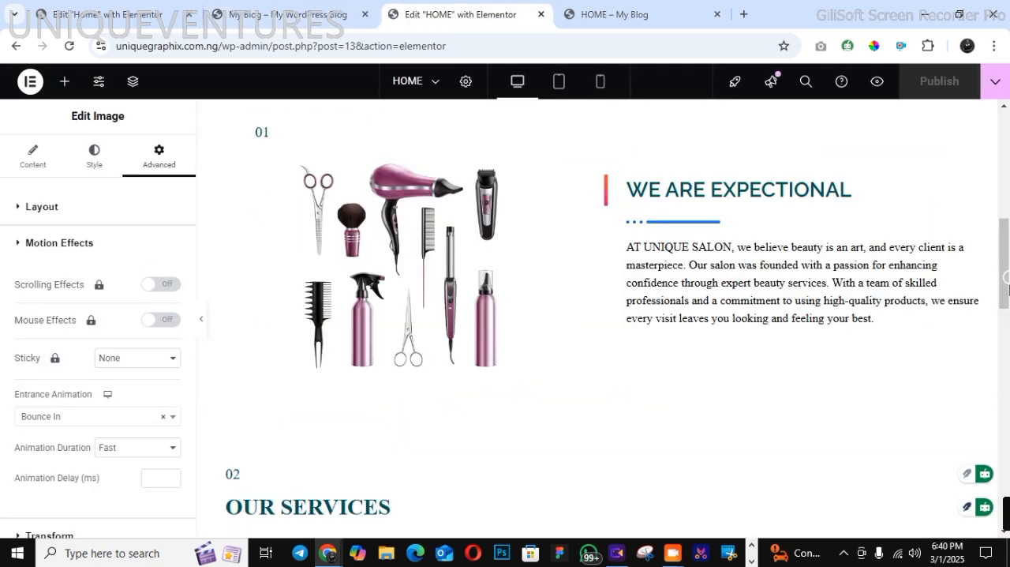
scroll(1006, 375, down, 5)
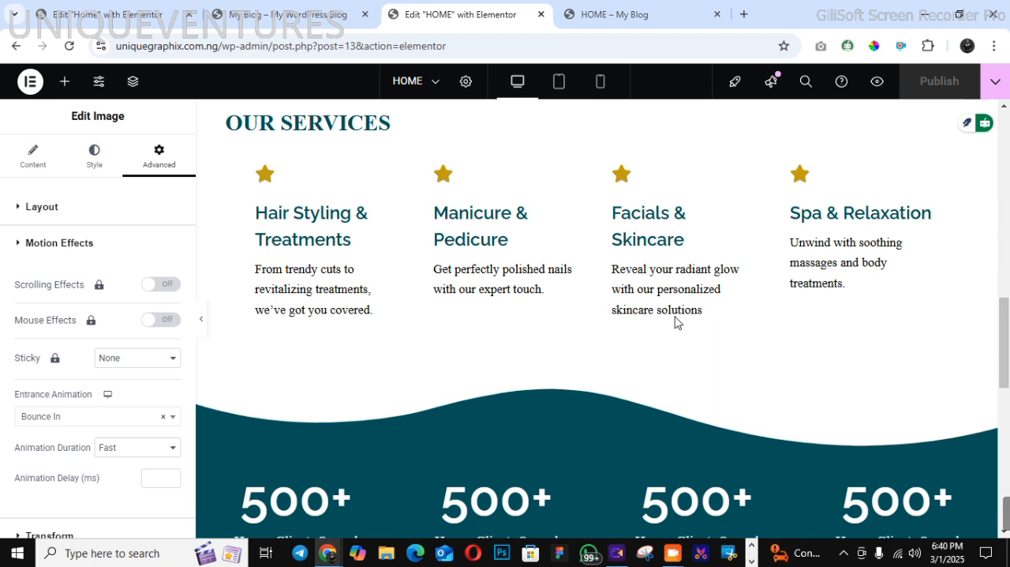
scroll(1004, 418, down, 5)
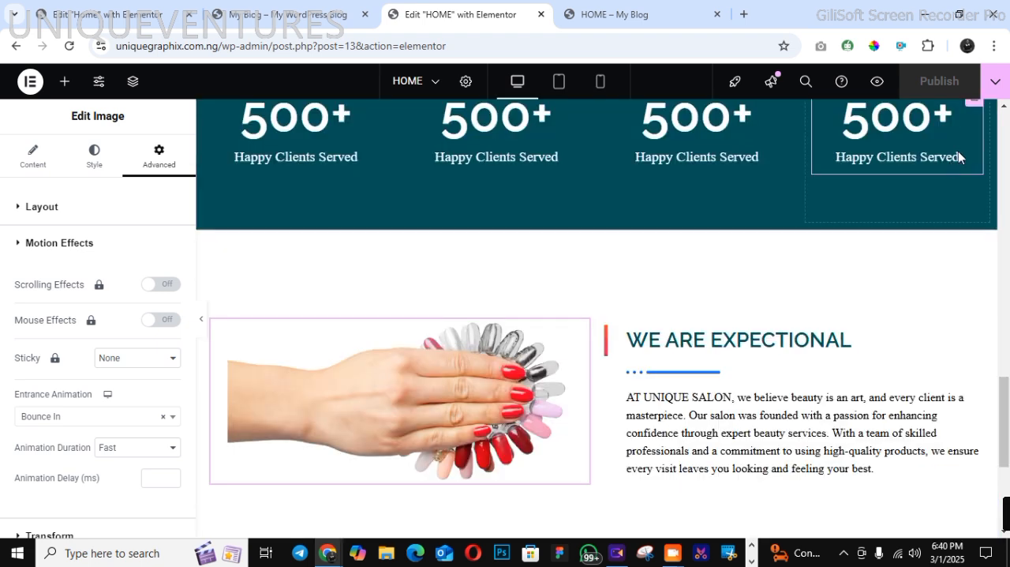
scroll(958, 153, up, 10)
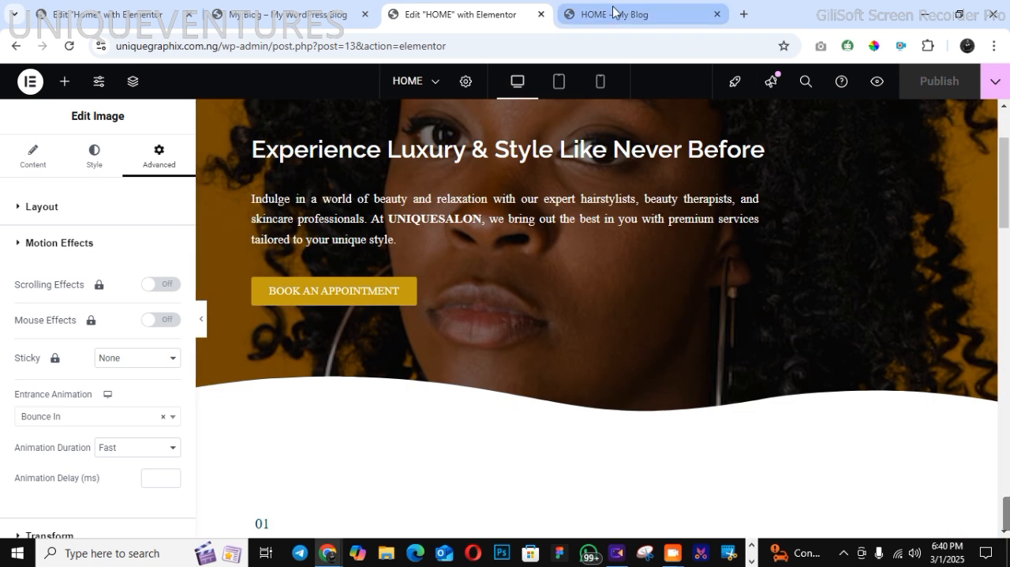
Review the live home page preview from the site header down to the footer
click(612, 12)
scroll(958, 150, up, 10)
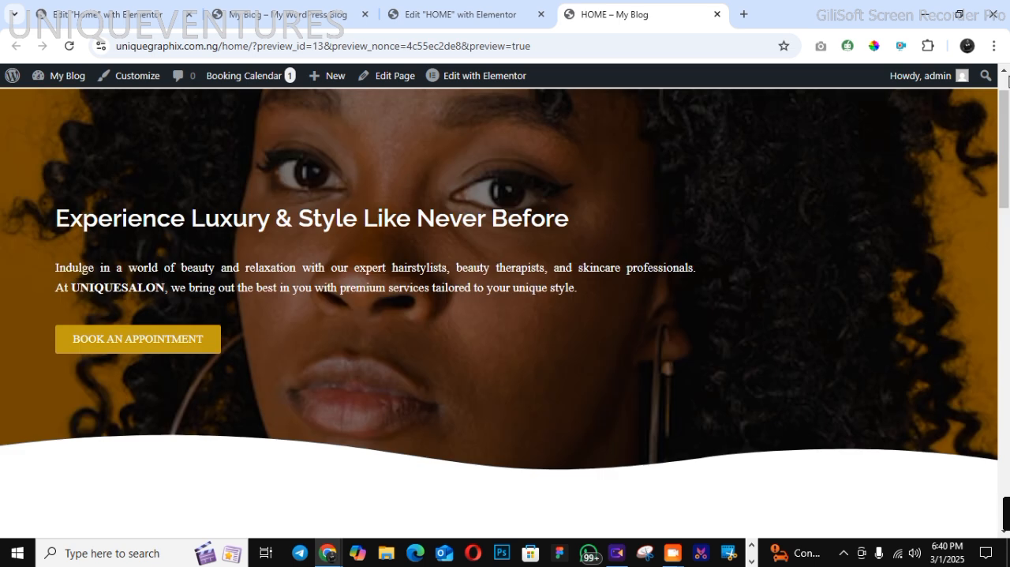
scroll(996, 83, up, 2)
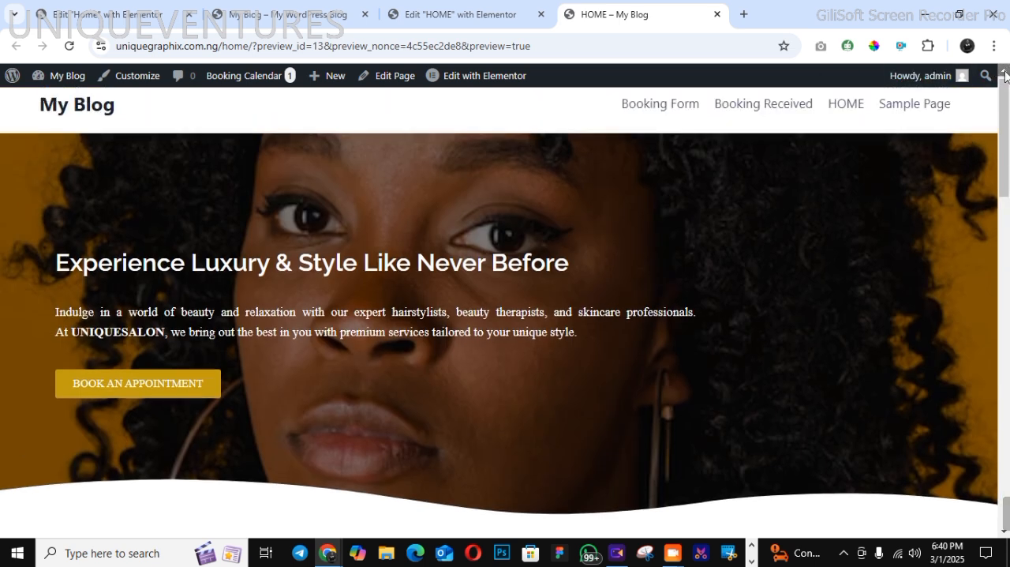
click(1006, 290)
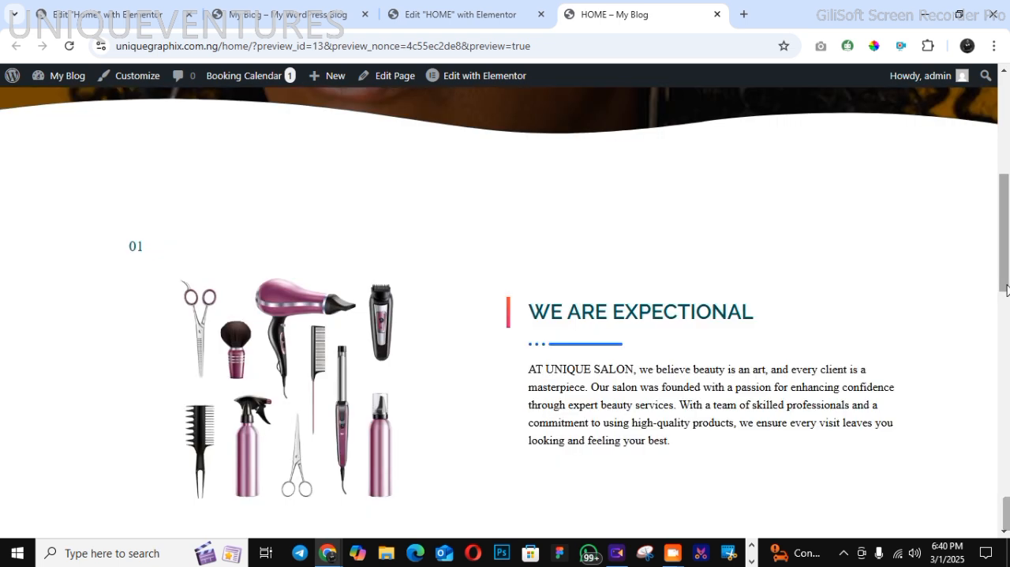
click(1006, 290)
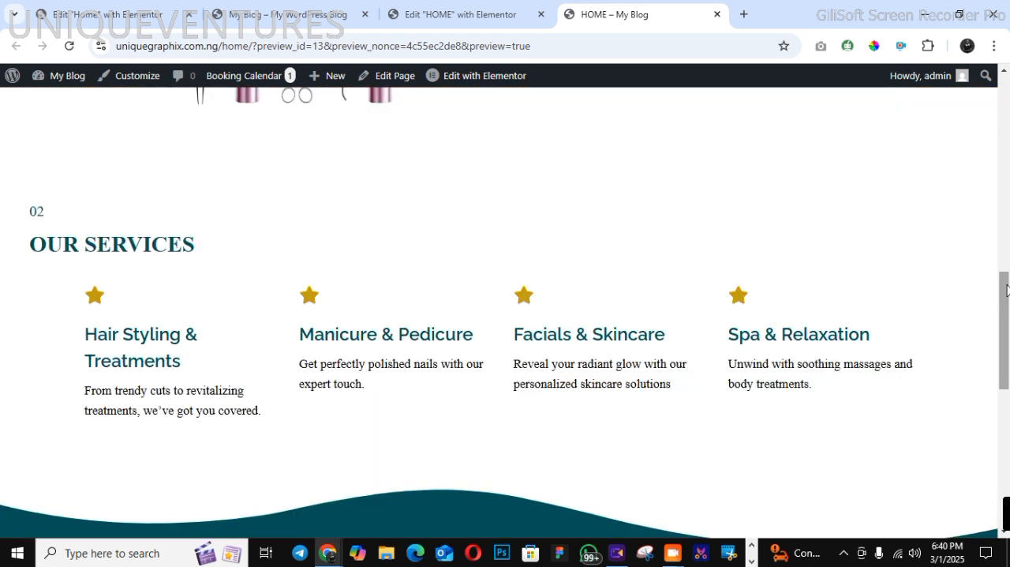
click(1006, 290)
scroll(1006, 290, down, 3)
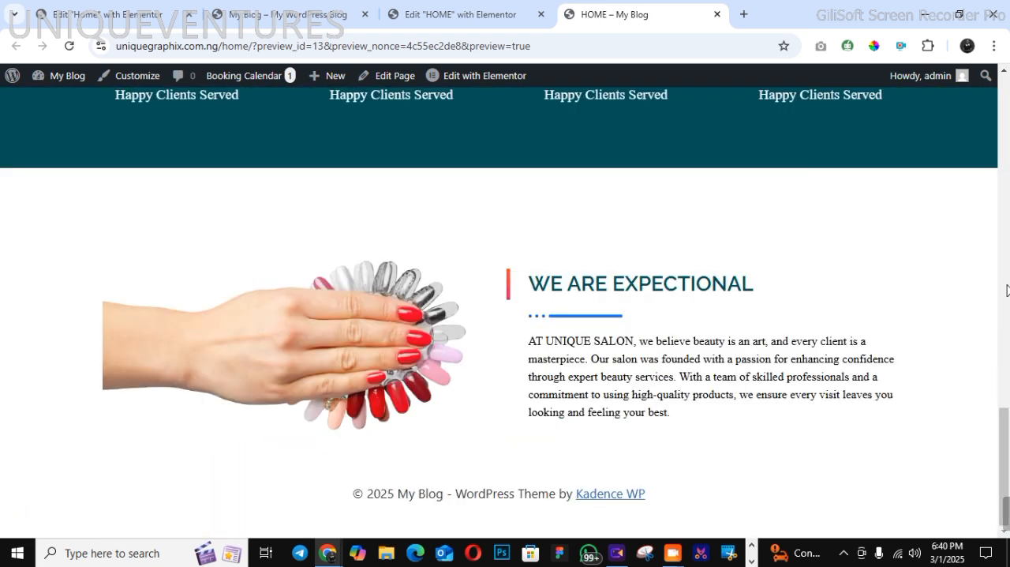
In the theme customizer's header builder, move Primary Navigation to the centre of the main row and add a Button beside it
scroll(1006, 289, up, 15)
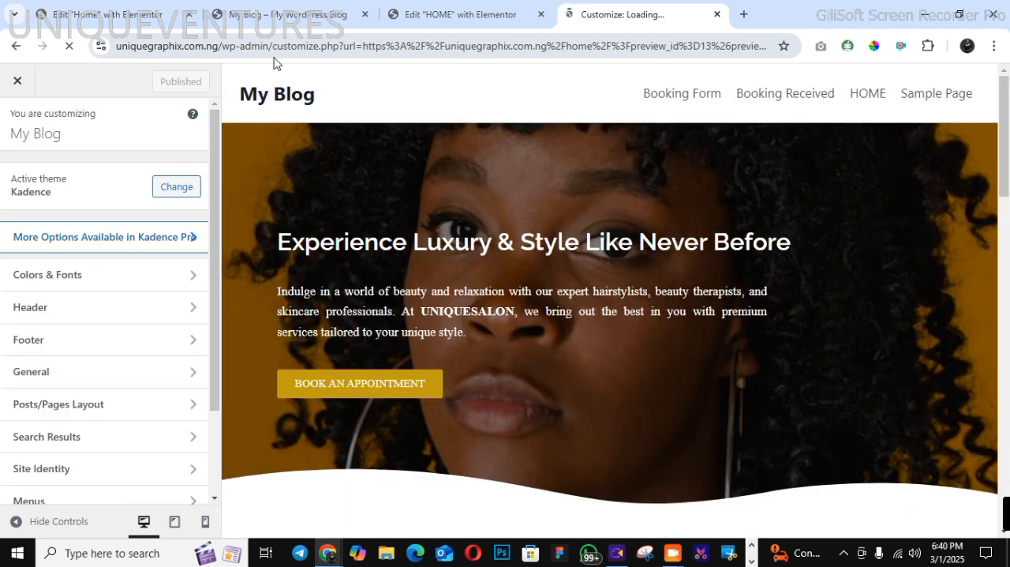
click(89, 318)
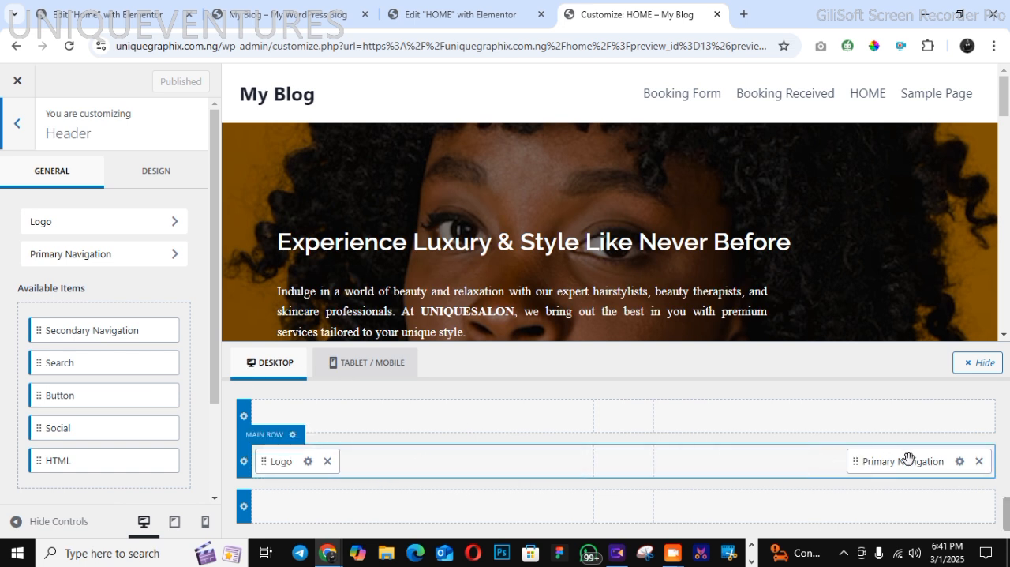
drag(904, 459, 645, 465)
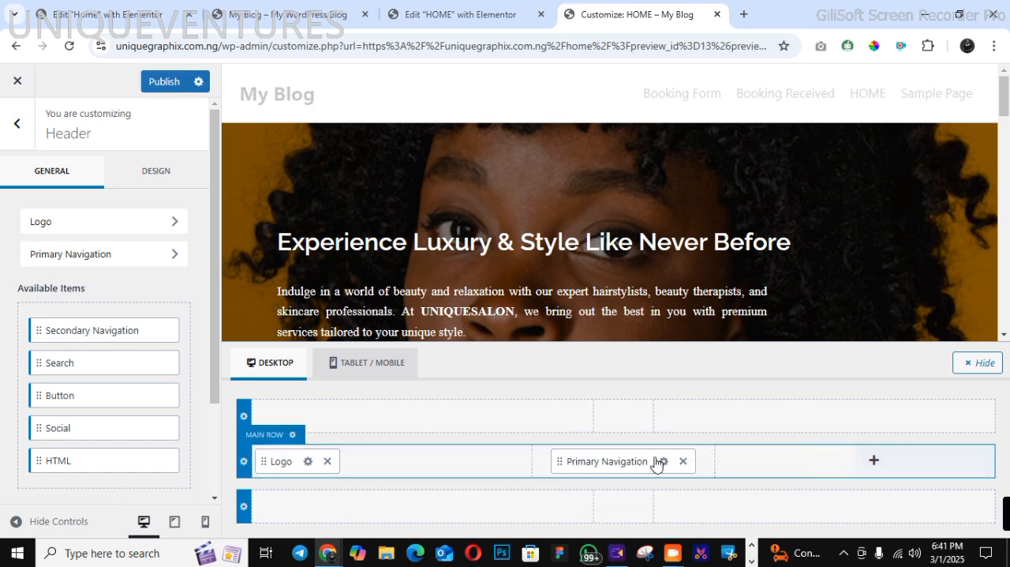
click(784, 463)
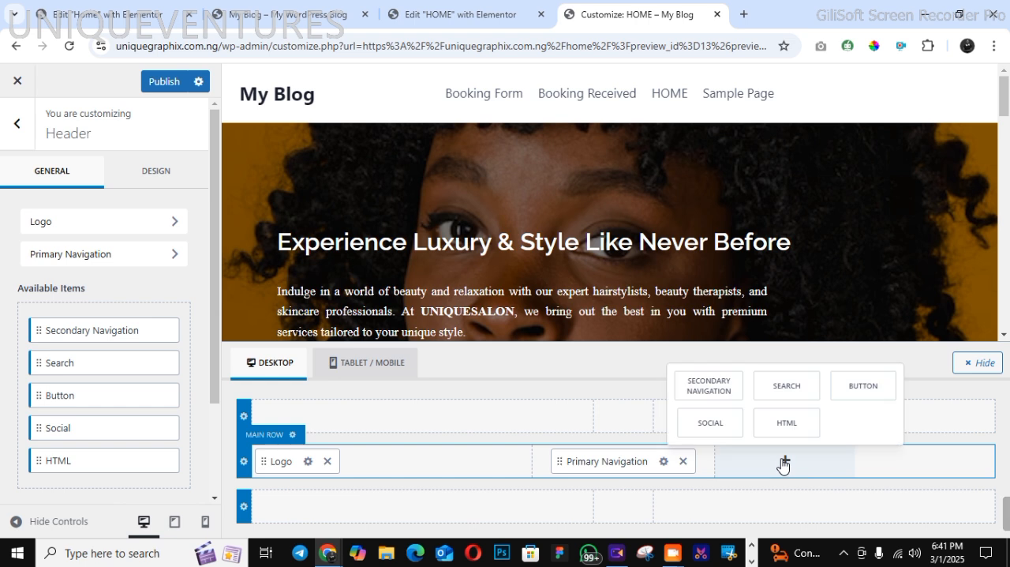
click(863, 386)
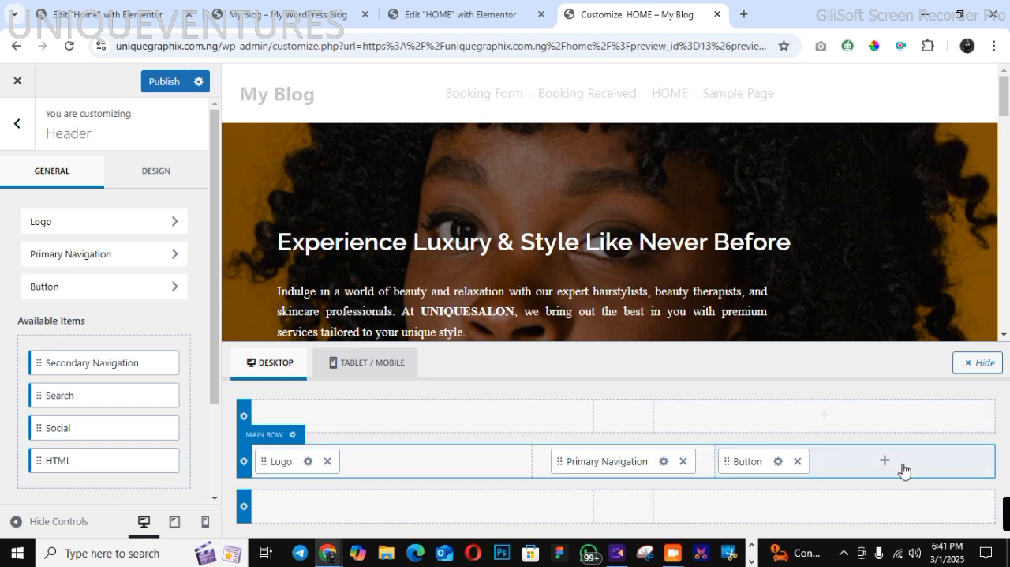
click(885, 464)
click(922, 391)
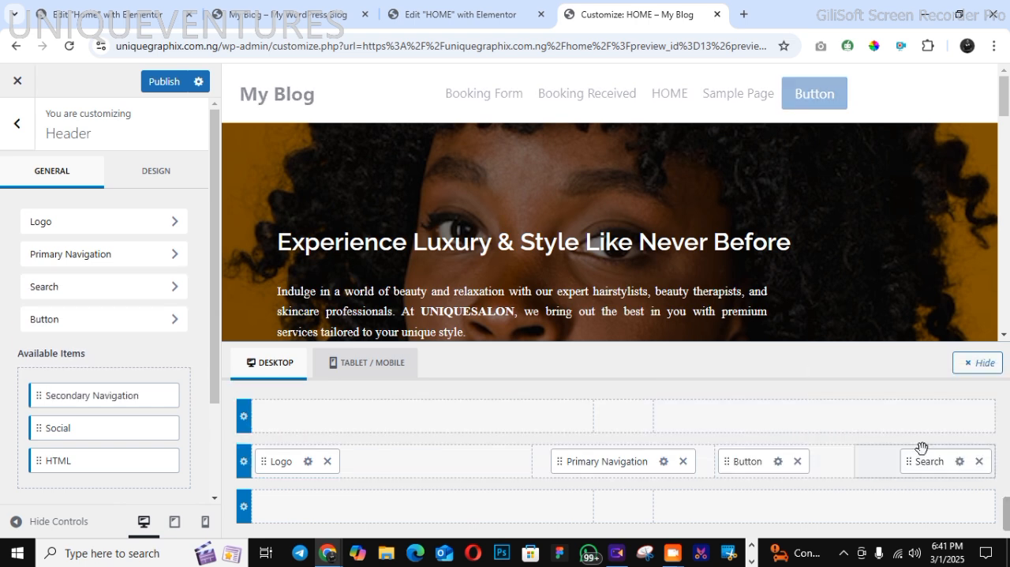
click(979, 461)
Add the Social item to the far right of the header's main row
click(884, 460)
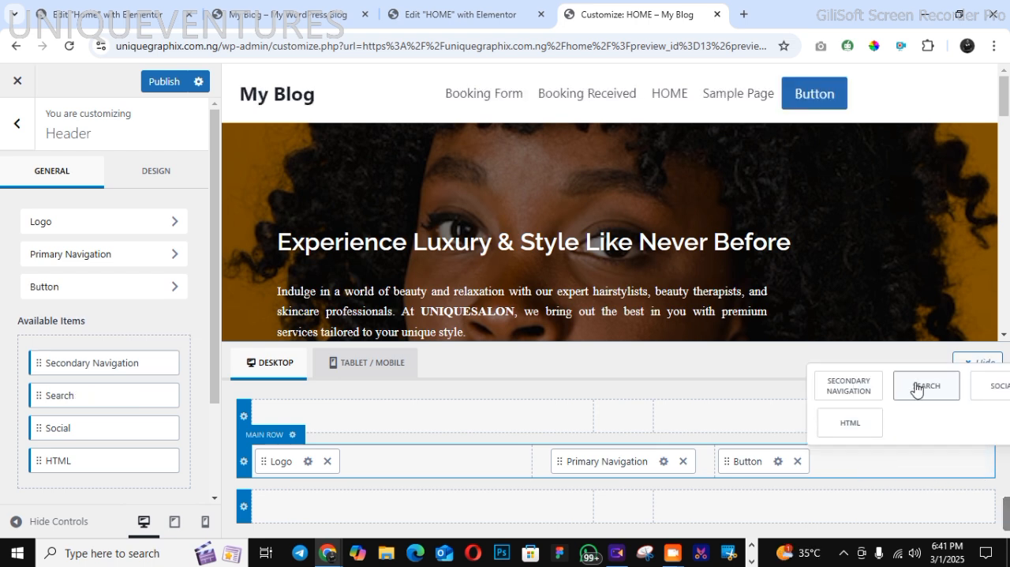
click(988, 387)
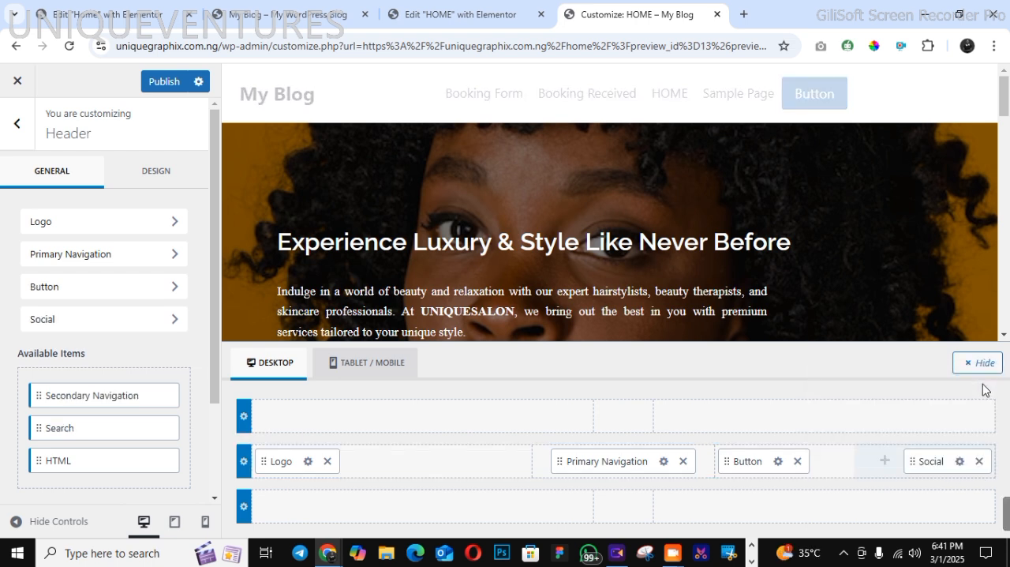
Open the image selection for the header's Logo item and try logo-vintage-luxury-style-1.png
click(307, 462)
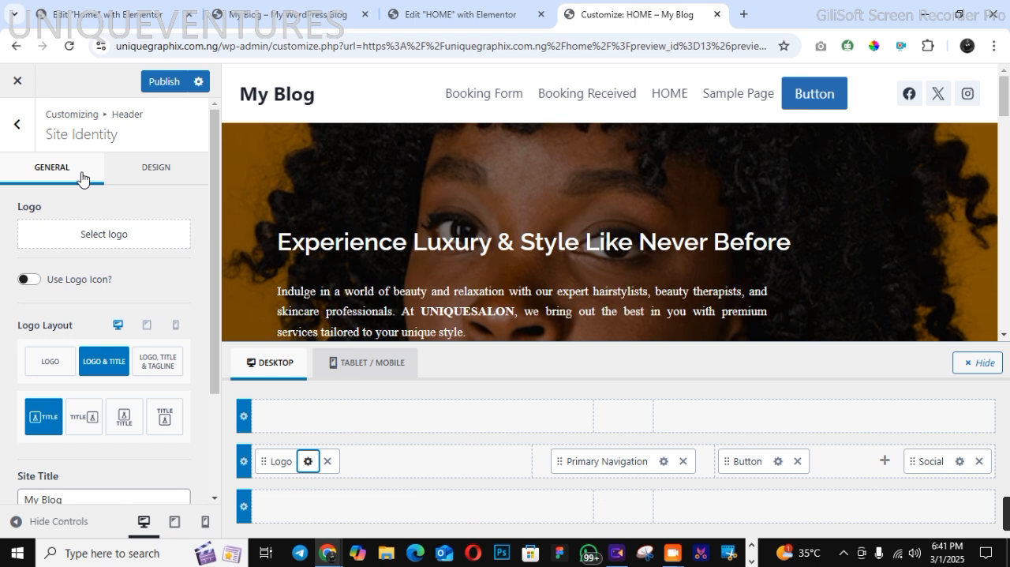
click(87, 246)
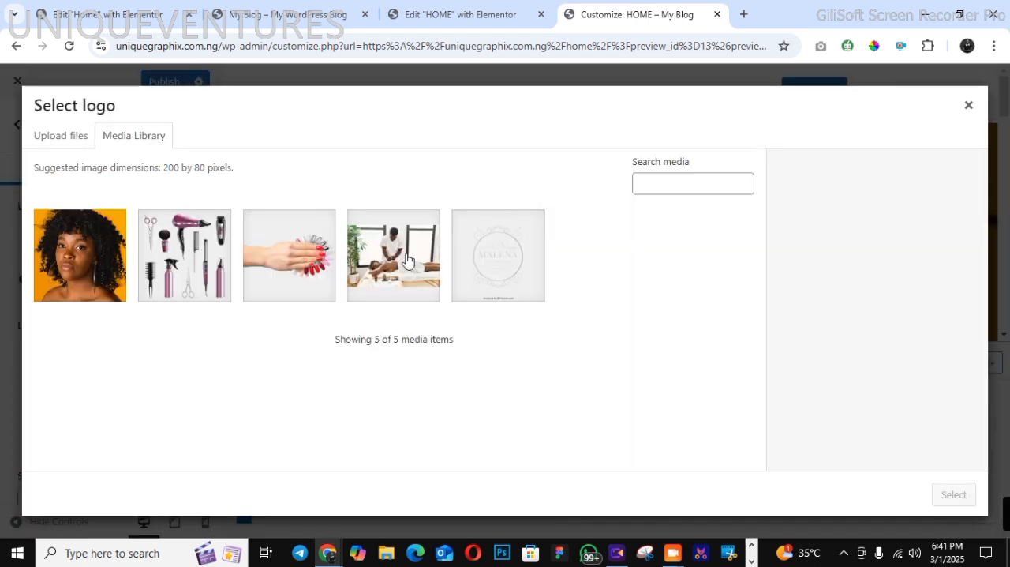
click(530, 288)
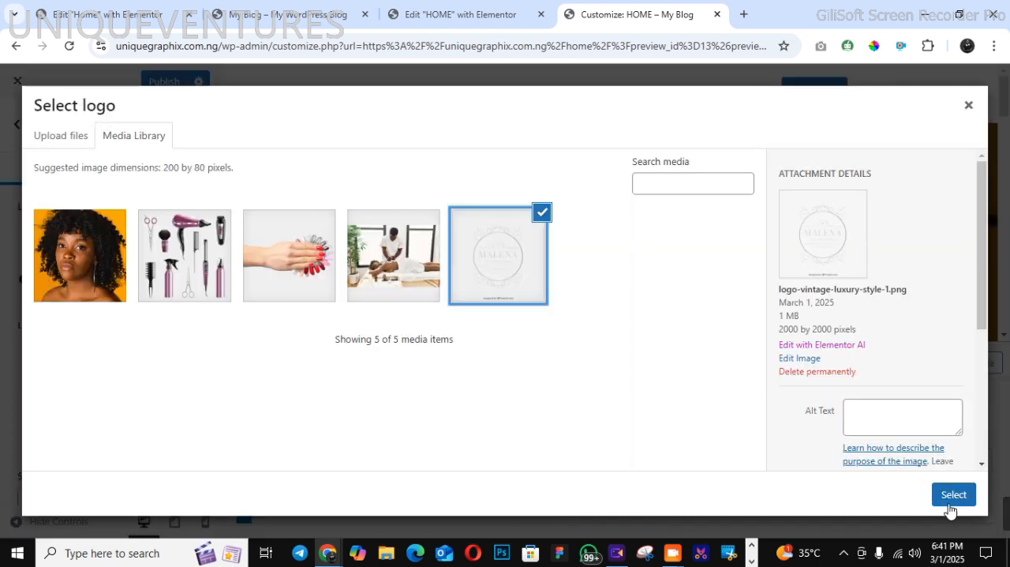
click(542, 212)
Upload lovely-floral-ornamental-logos-collection-design-set.png from the Downloads folder and select it as the image to crop for the logo
click(63, 134)
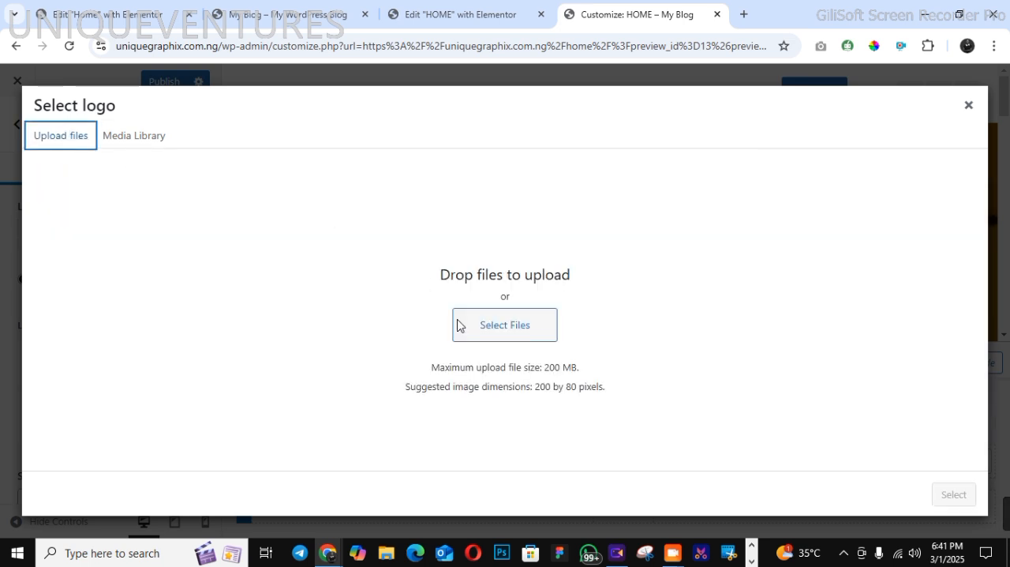
click(466, 329)
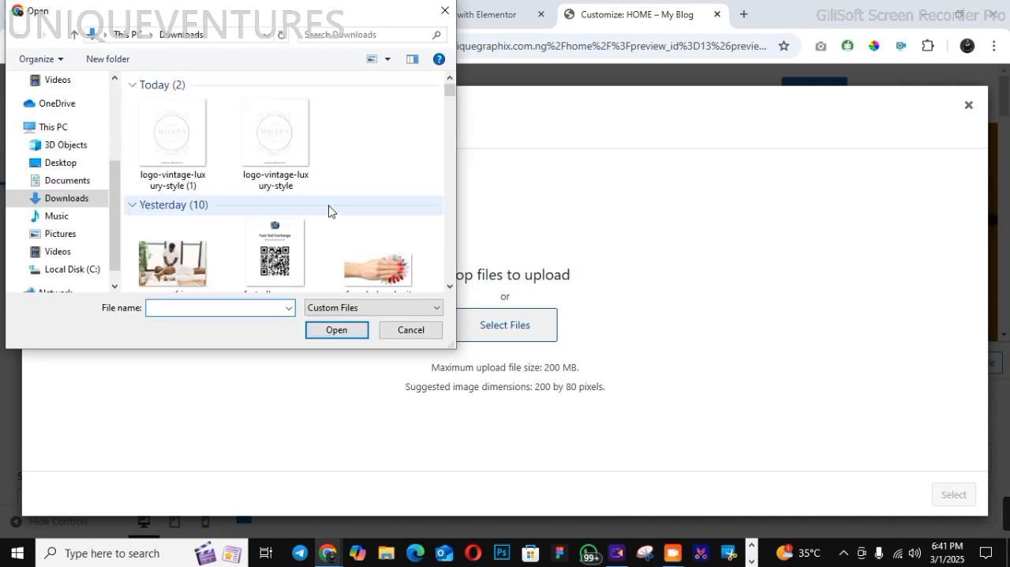
click(449, 286)
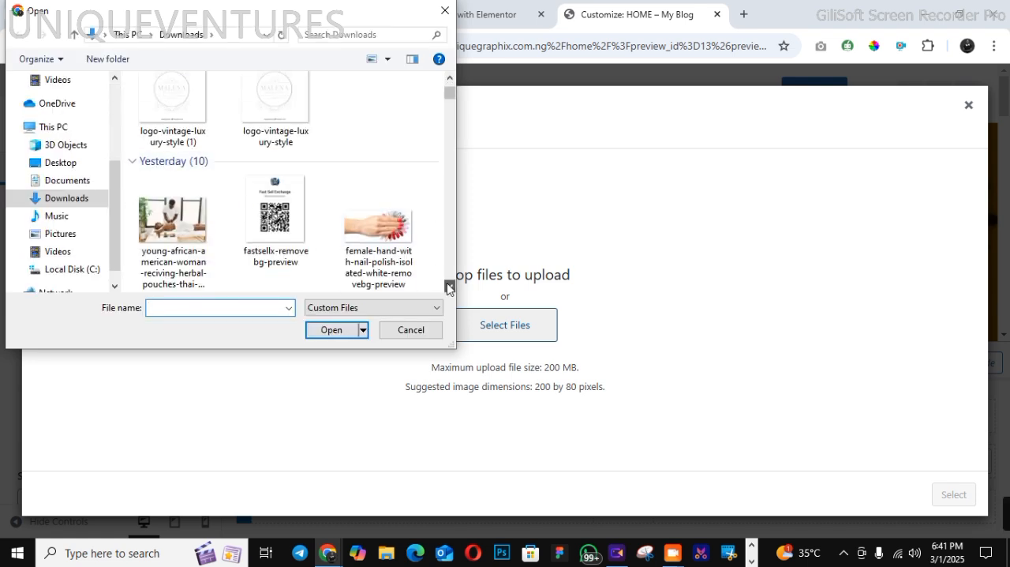
click(449, 285)
click(449, 286)
click(449, 286)
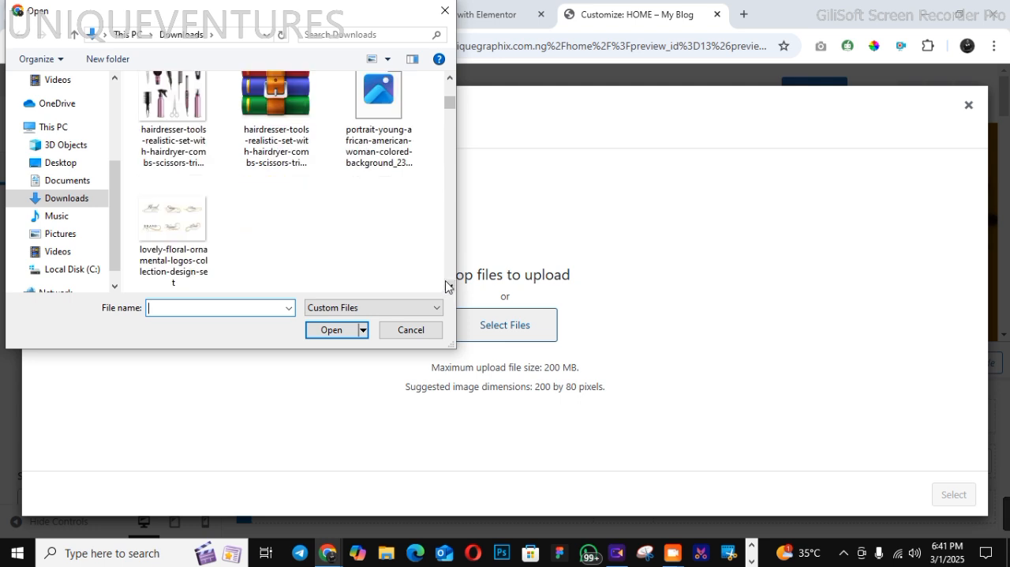
click(210, 246)
click(320, 329)
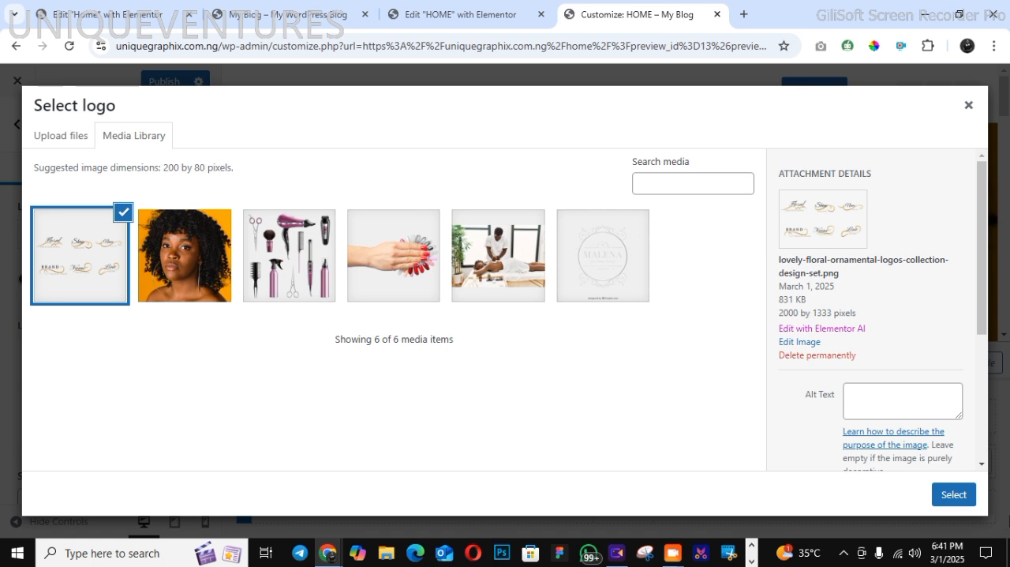
click(954, 491)
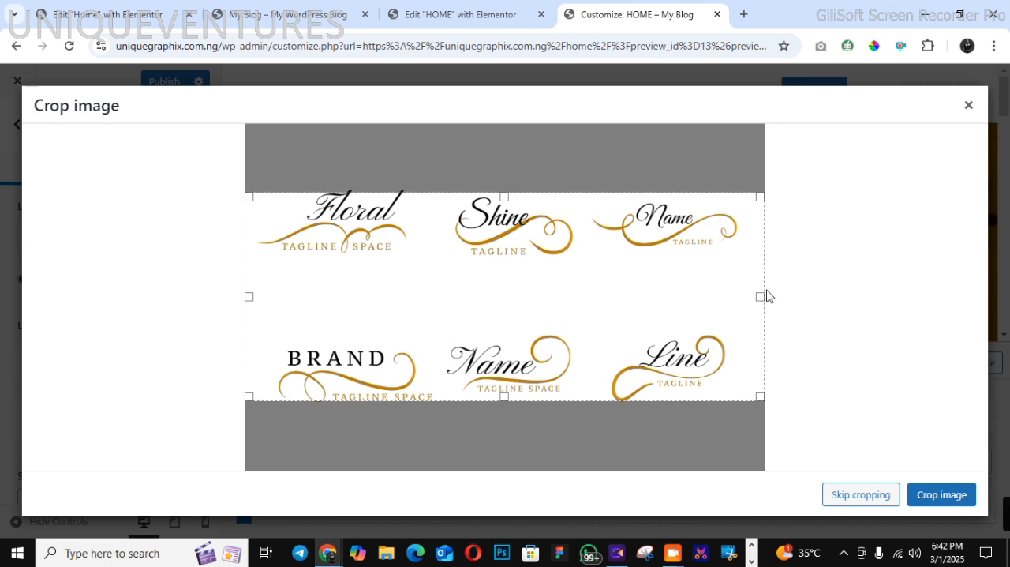
Crop the logo image to the "Name TAGLINE" design in the upper-right of the collection and apply the crop
drag(761, 294, 733, 292)
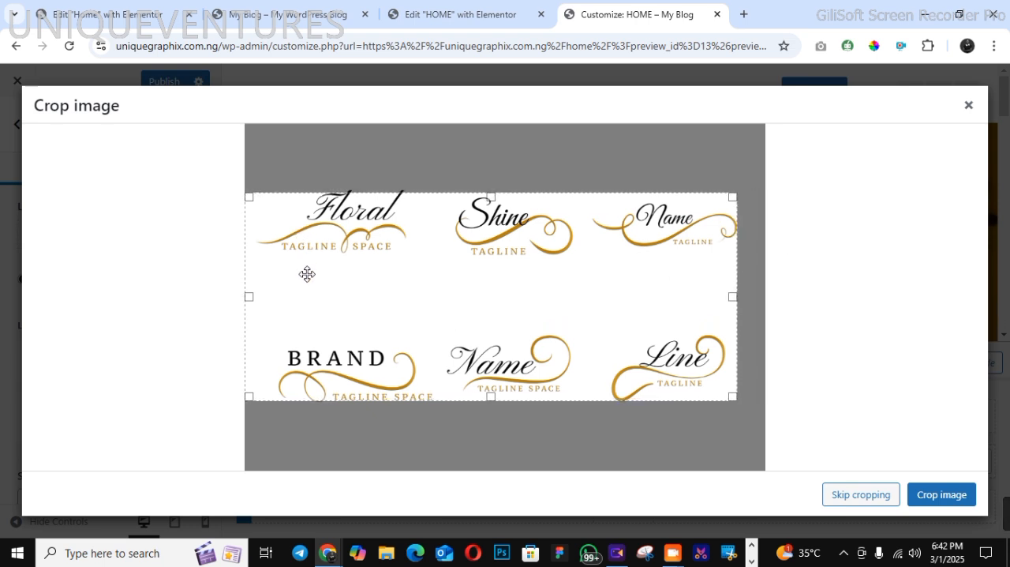
drag(249, 296, 599, 296)
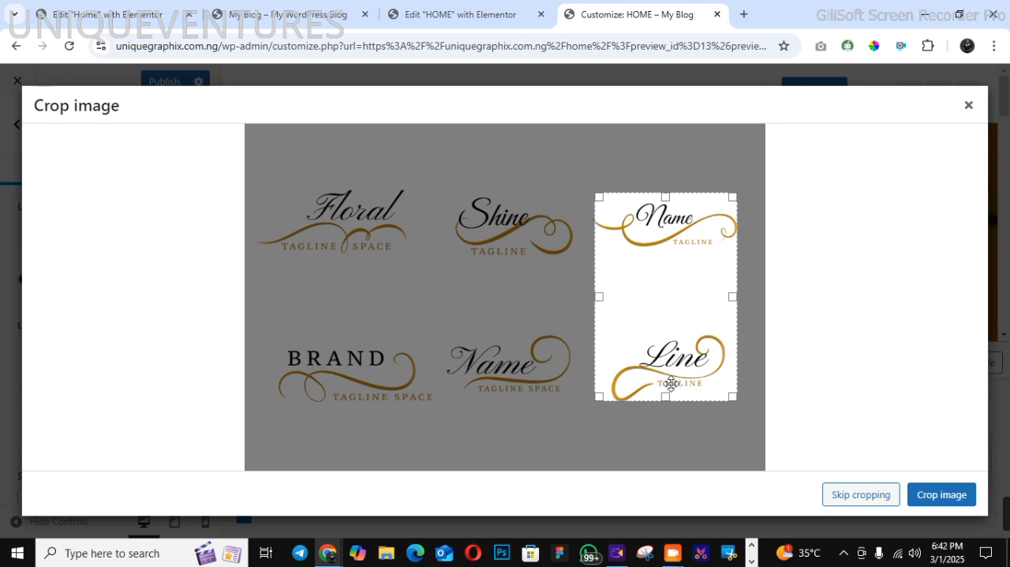
drag(666, 395, 676, 261)
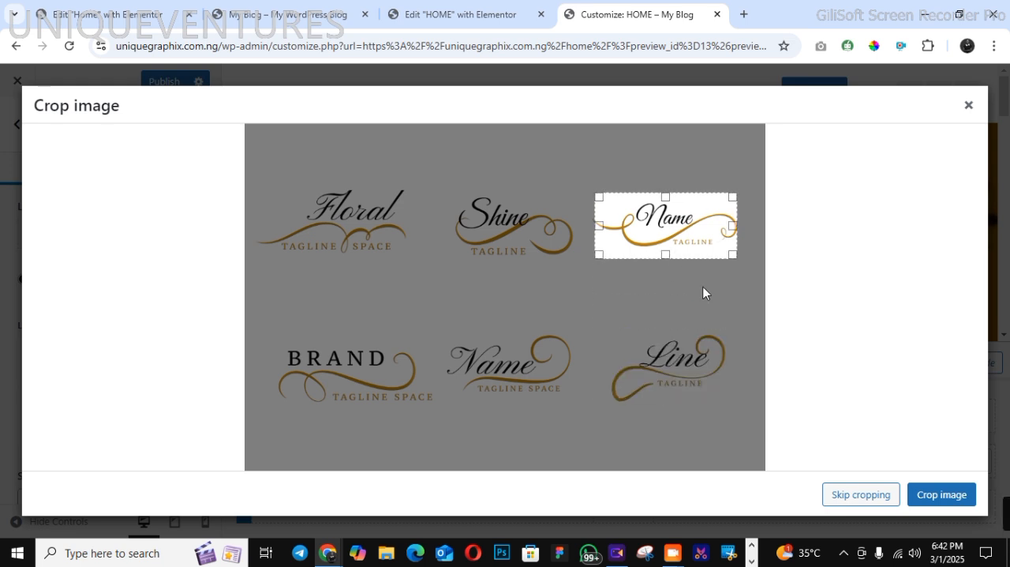
click(927, 494)
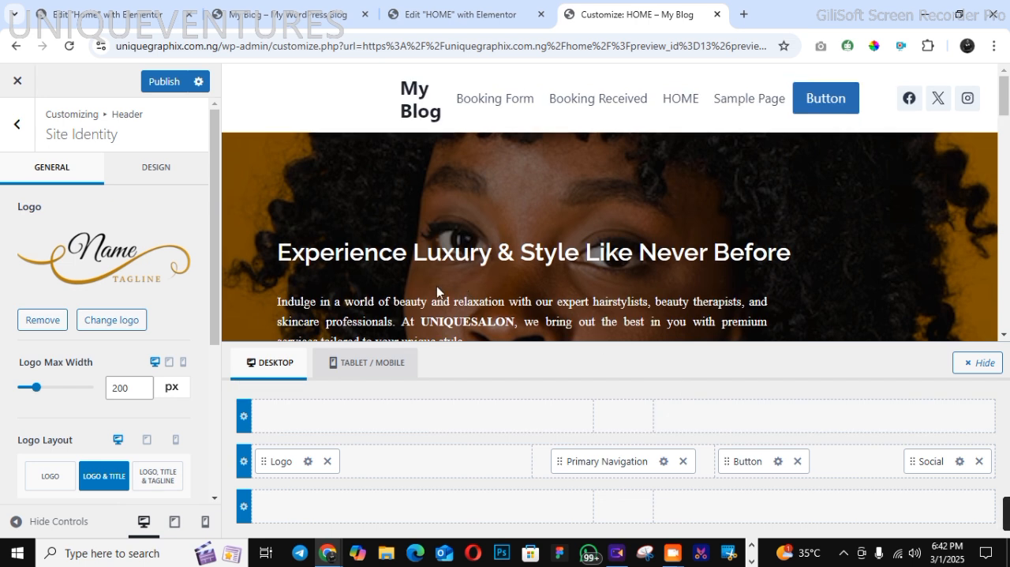
Set the desktop logo max width to 155 px and the logo layout to Logo only
mouse_move(37, 393)
mouse_down()
mouse_move(26, 387)
mouse_move(35, 394)
mouse_up()
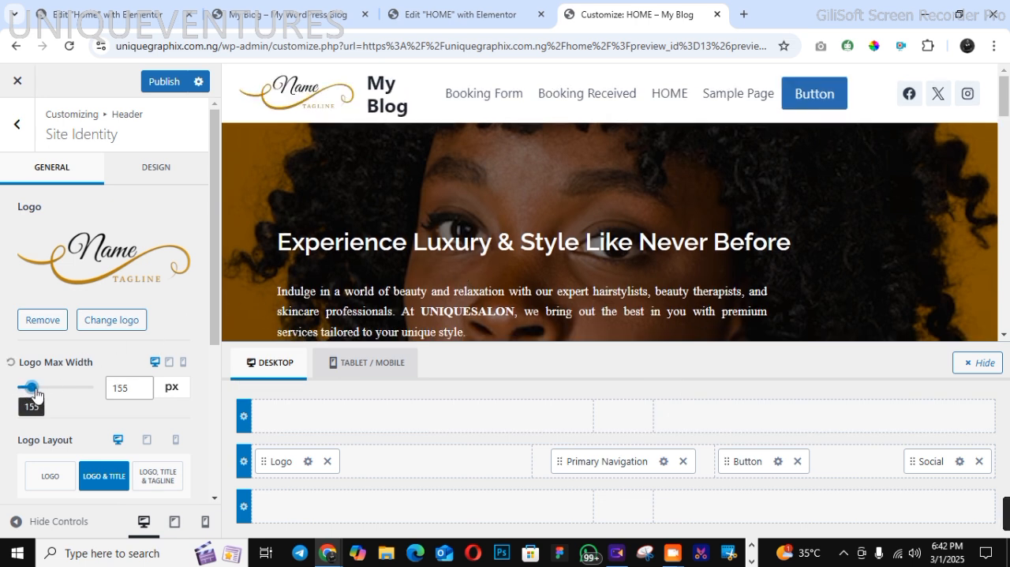
scroll(215, 501, down, 2)
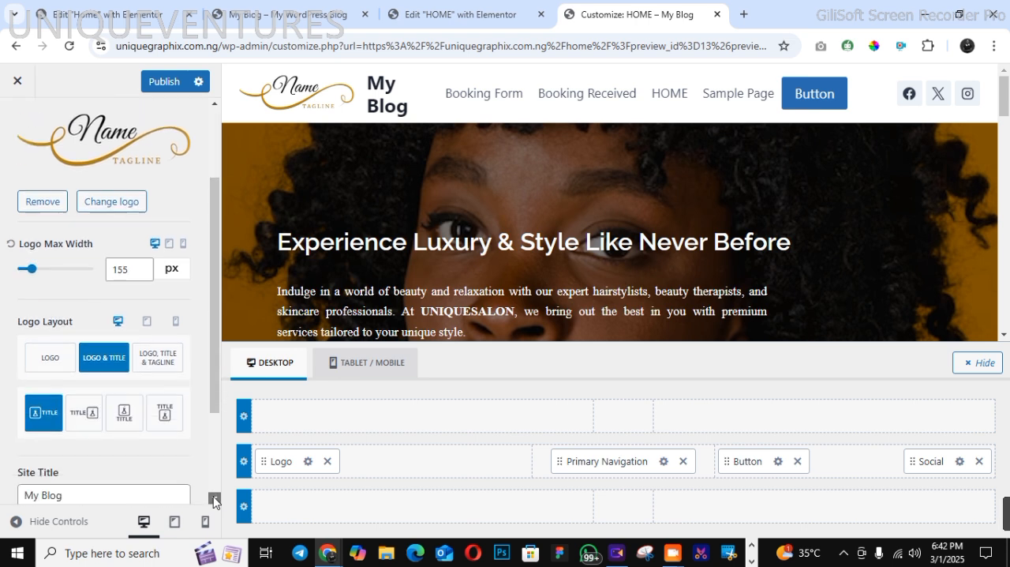
click(47, 326)
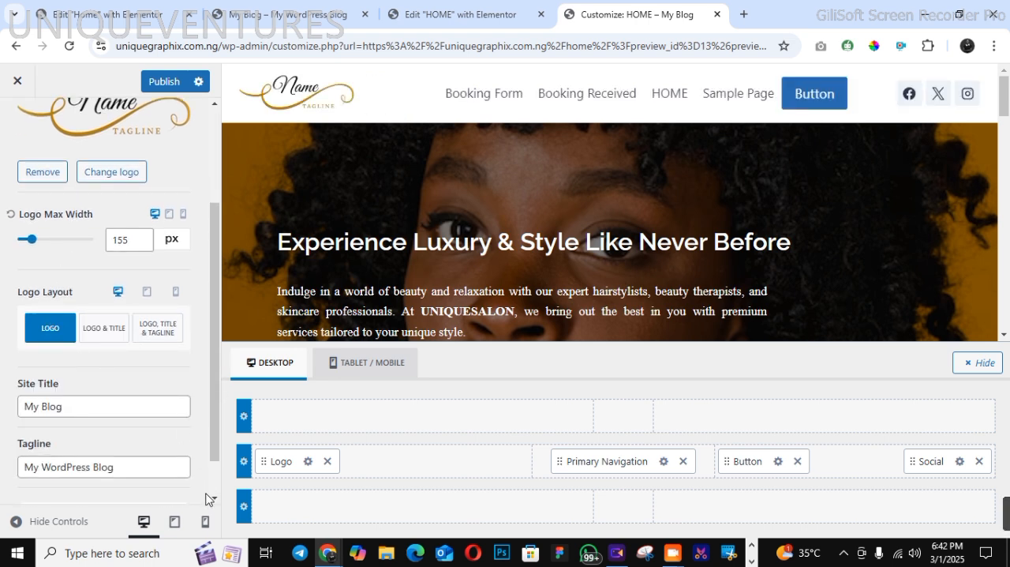
scroll(215, 501, down, 1)
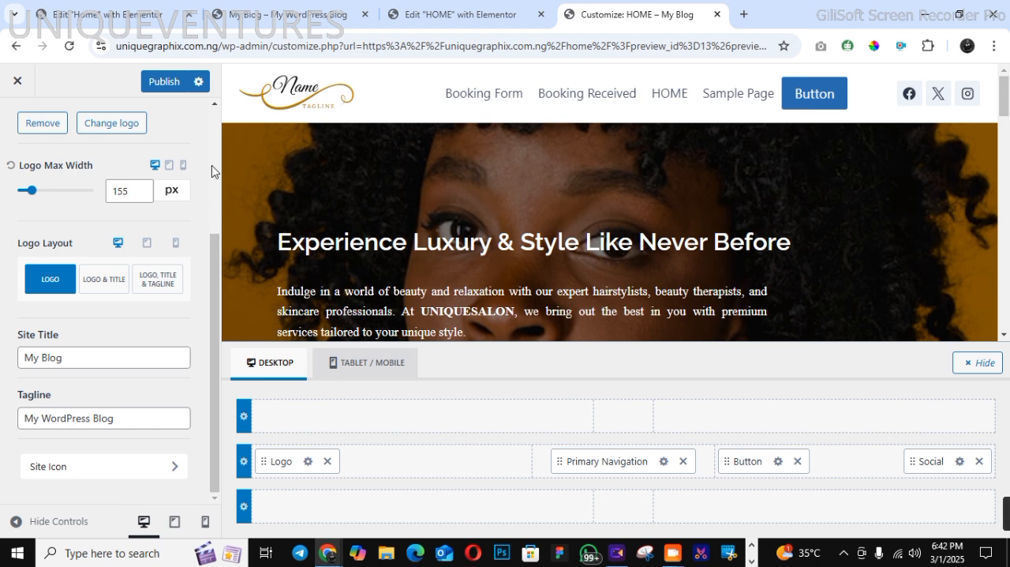
scroll(212, 171, up, 3)
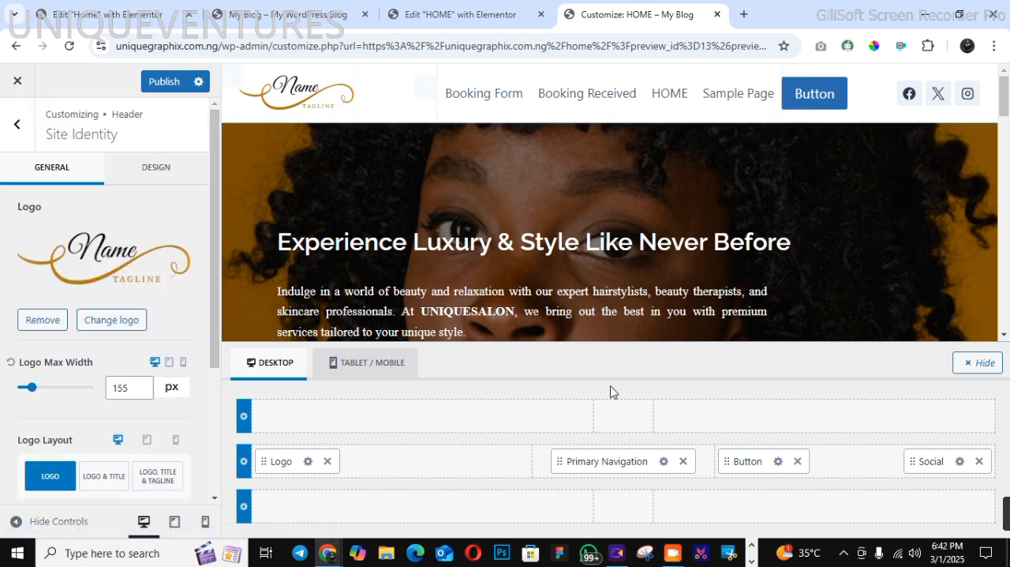
From the Primary Navigation settings, create a new menu named PRIMARY assigned to the Primary location
click(664, 461)
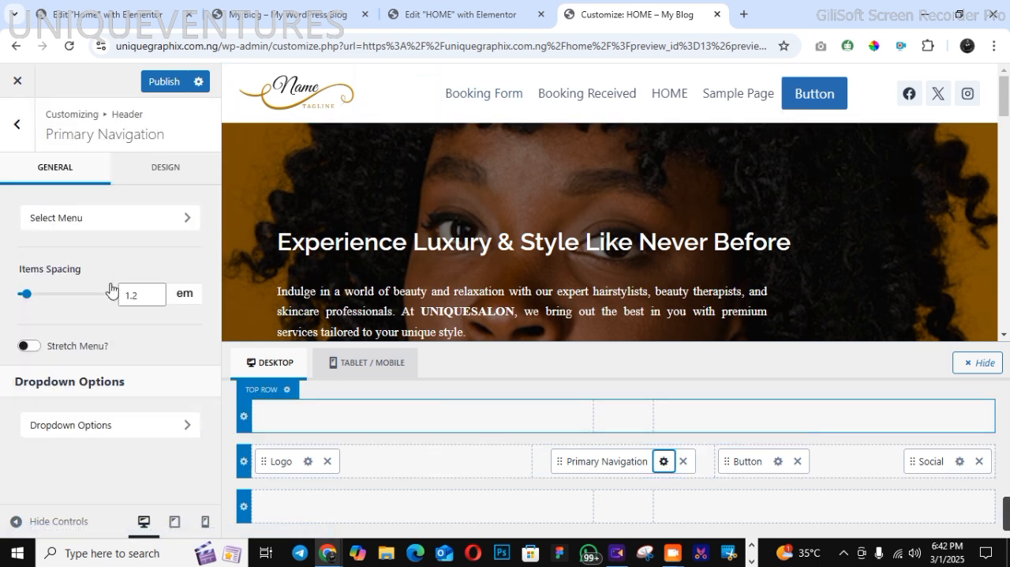
click(78, 219)
click(87, 415)
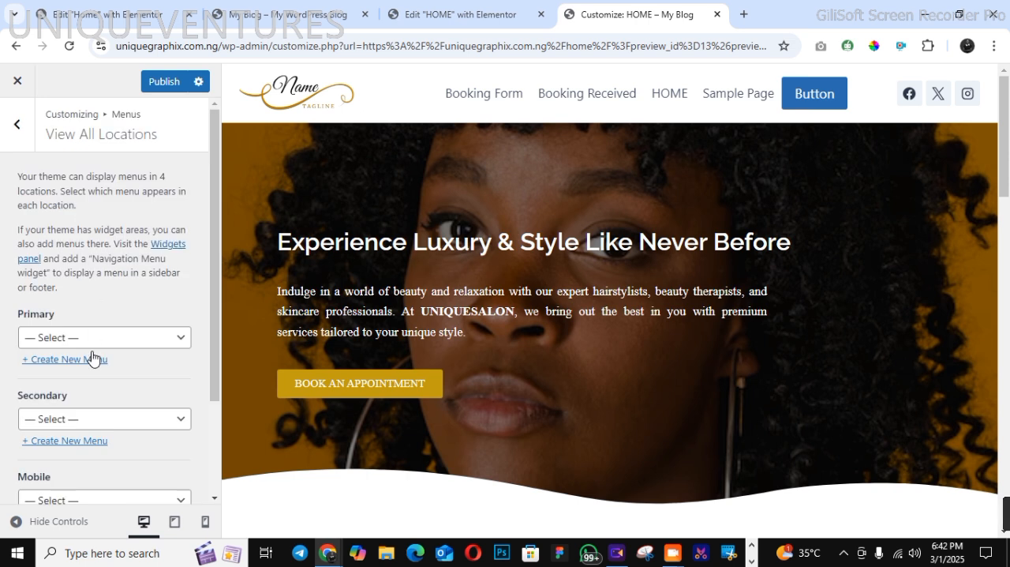
click(90, 337)
click(93, 397)
click(83, 361)
click(85, 193)
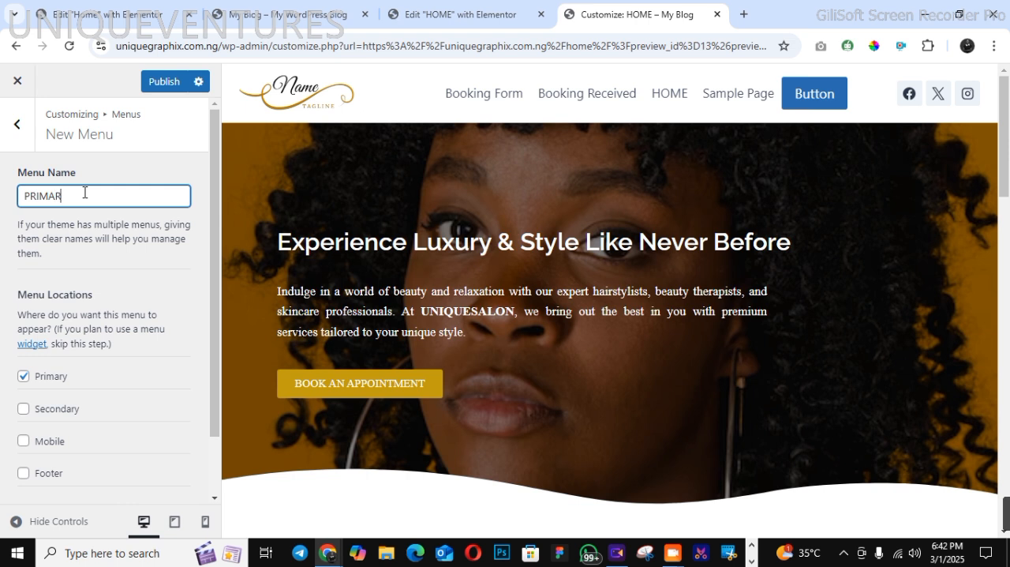
click(217, 477)
click(154, 479)
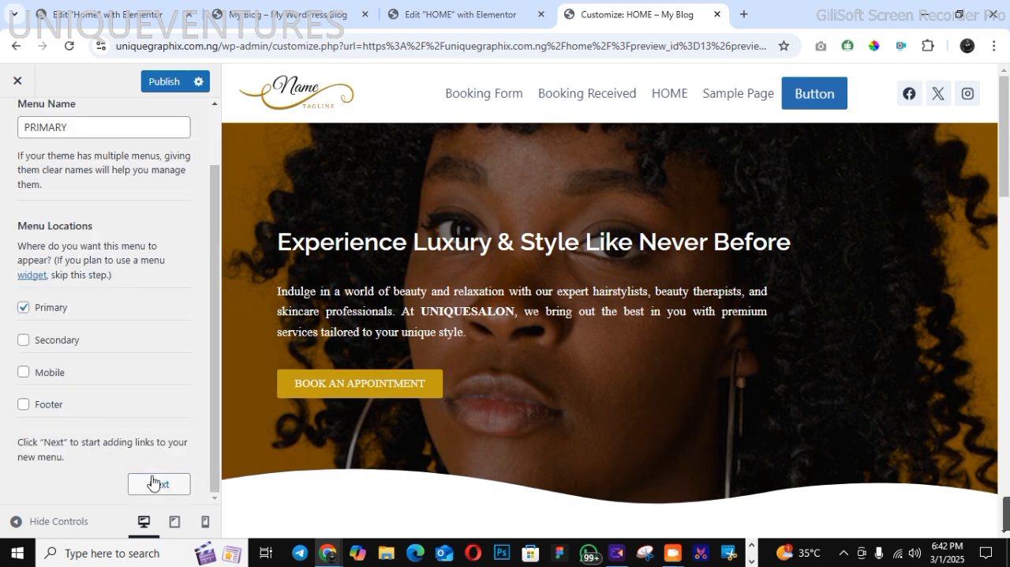
Add the HOME Elementor page to the PRIMARY menu
click(139, 307)
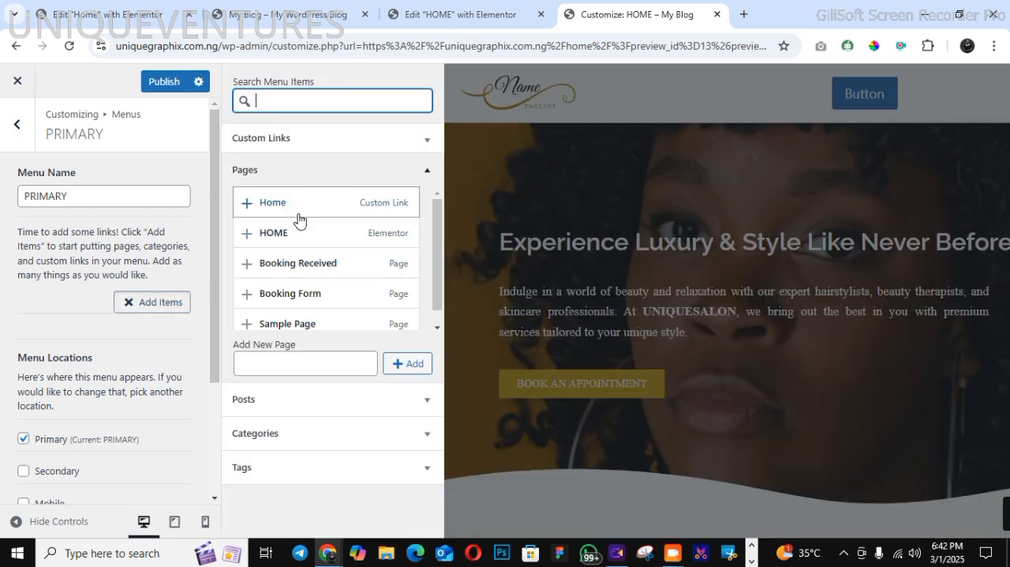
click(310, 242)
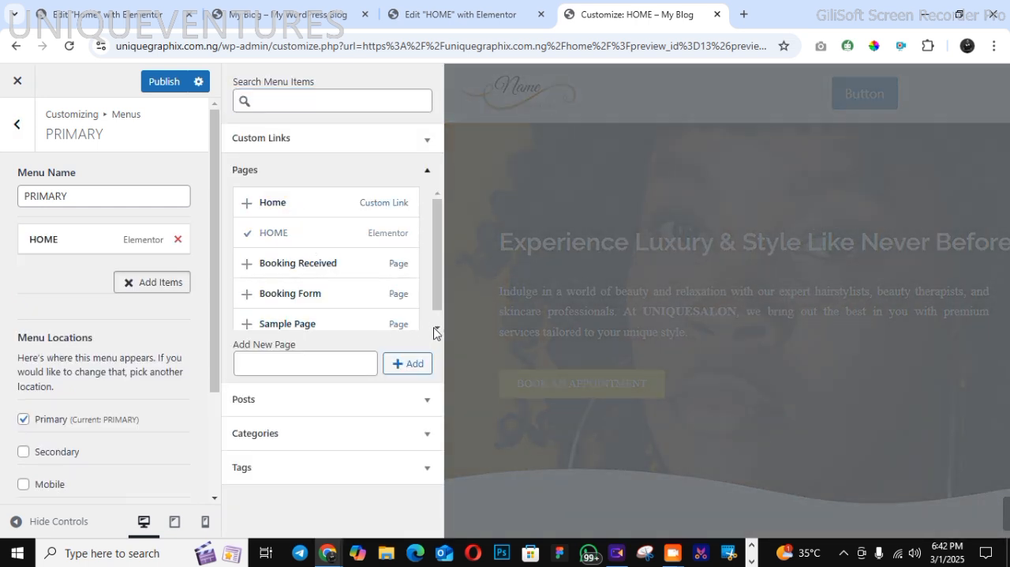
click(437, 326)
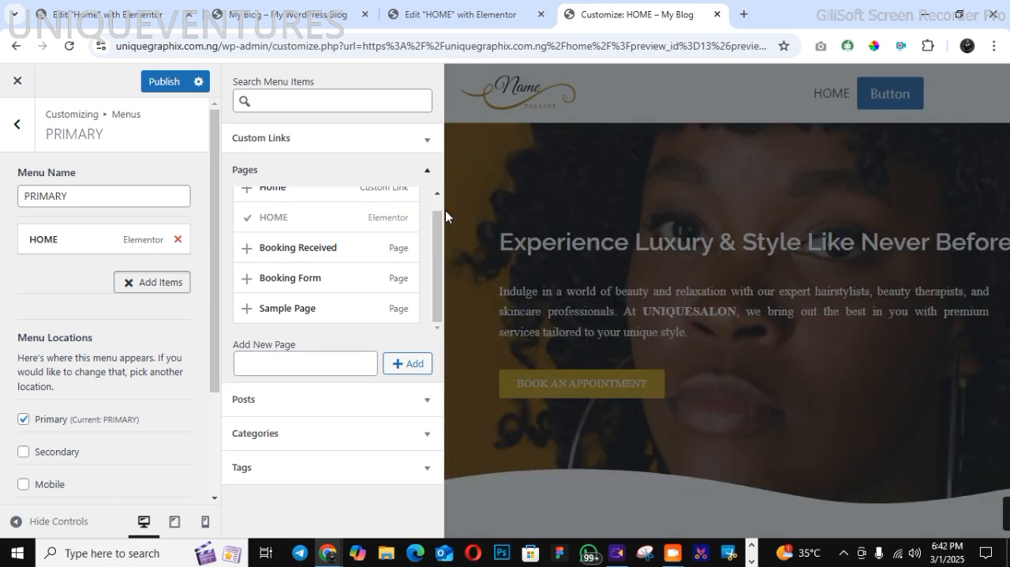
click(436, 201)
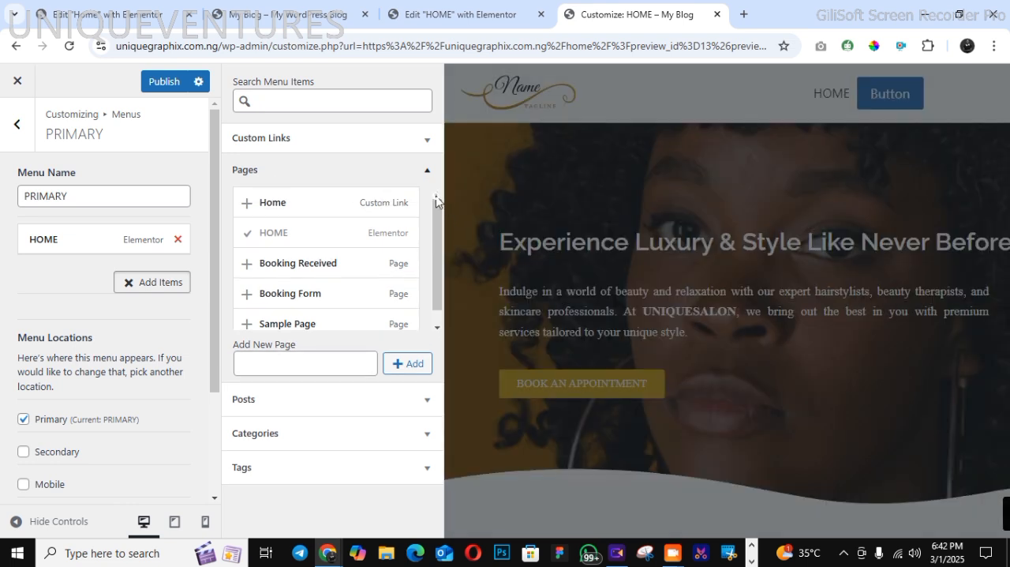
Create new pages named ABOUT US and CONTACT US and add them to the PRIMARY menu
click(341, 364)
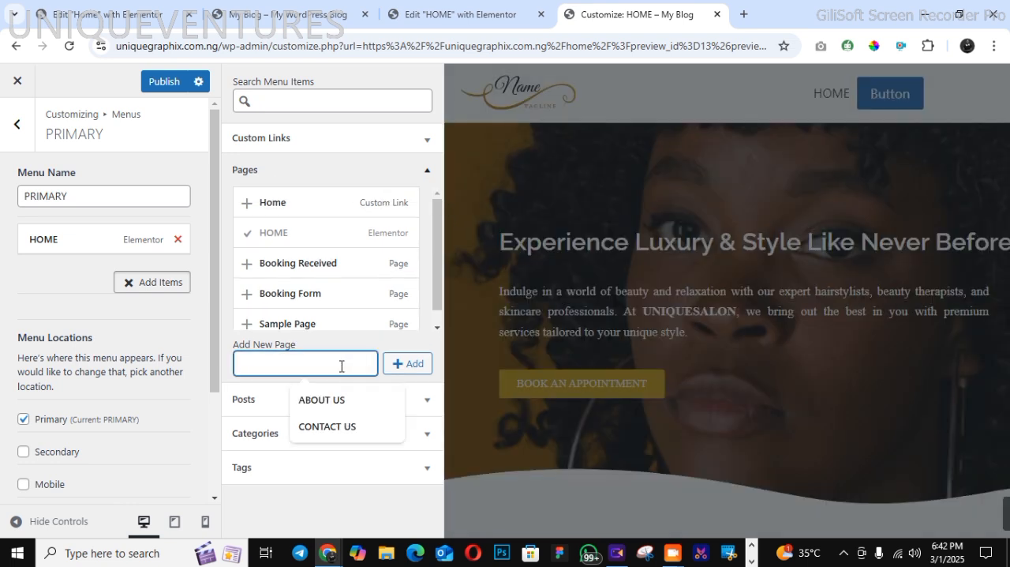
click(340, 401)
click(391, 363)
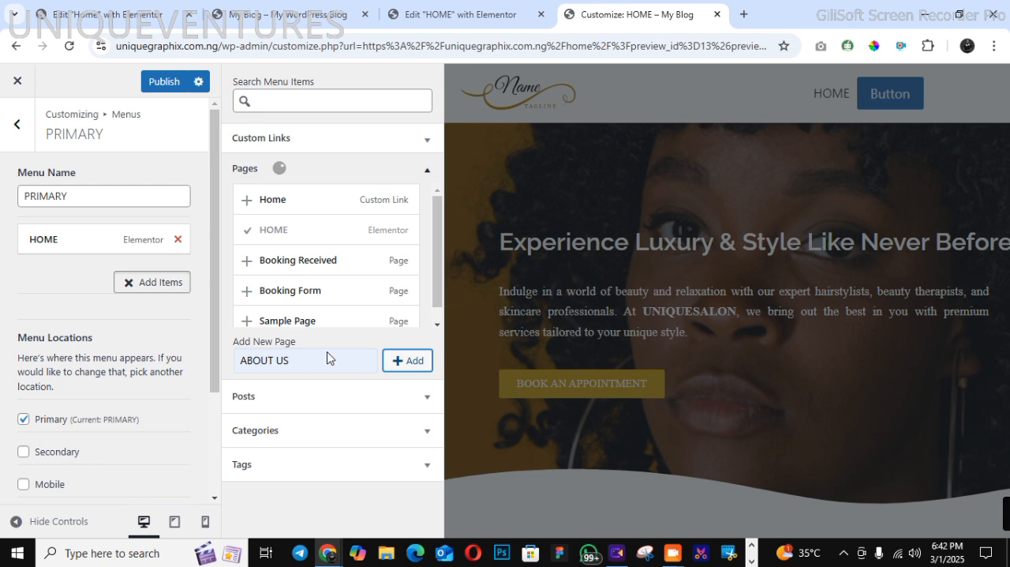
click(302, 368)
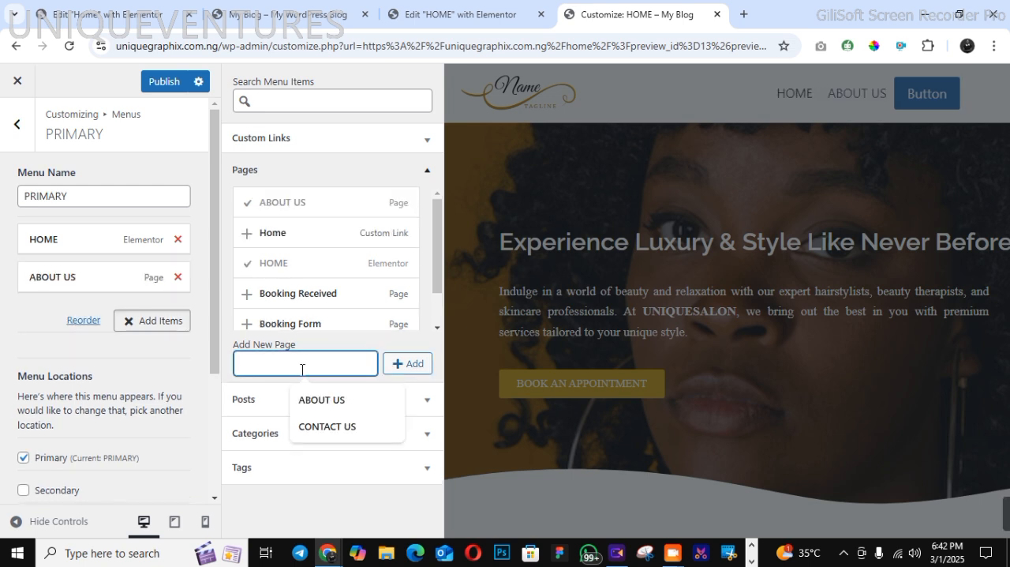
click(319, 426)
click(392, 371)
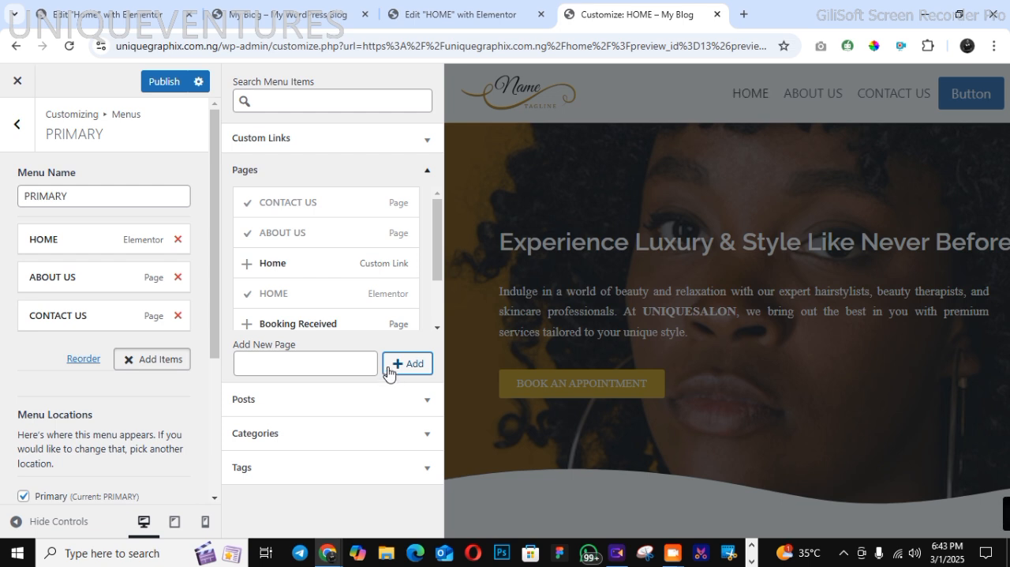
Add the existing Booking Form and Booking Received pages to the PRIMARY menu
scroll(440, 300, down, 2)
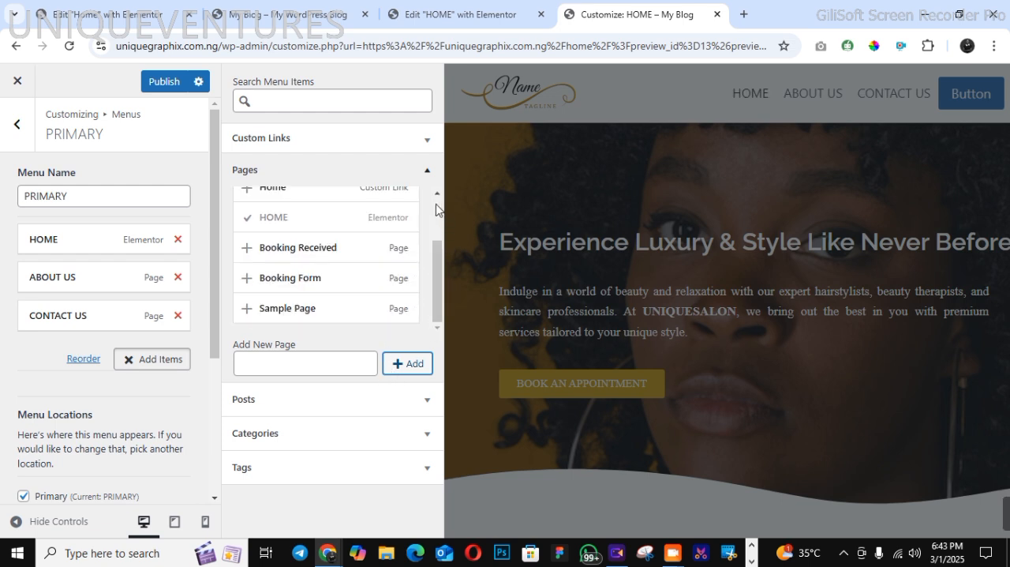
scroll(436, 207, up, 2)
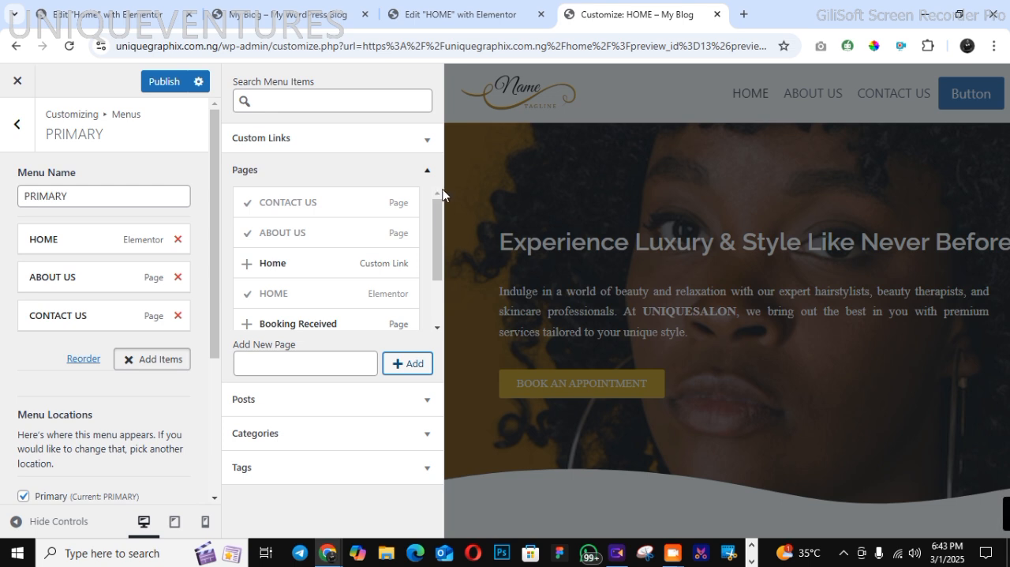
click(437, 326)
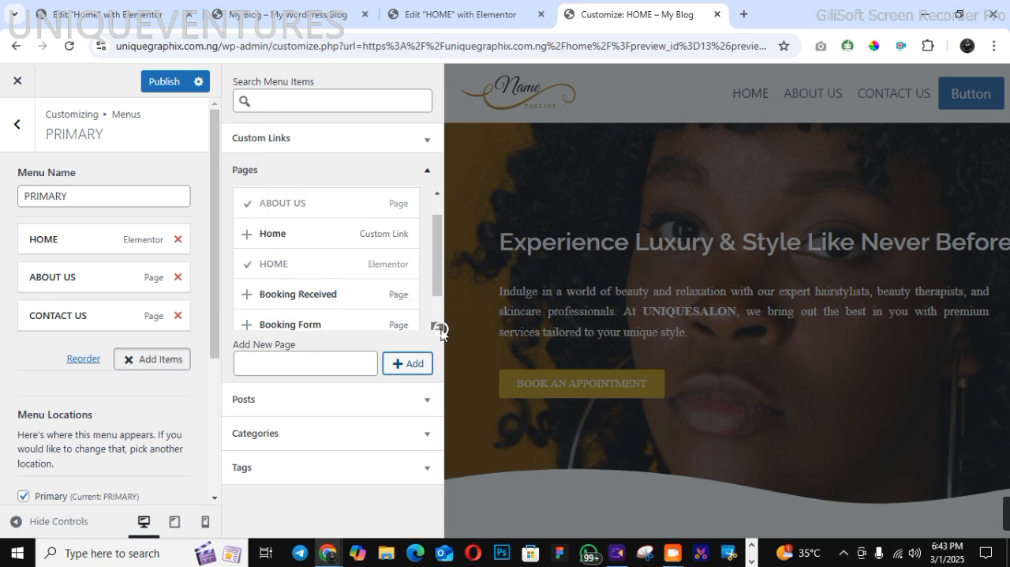
click(342, 323)
click(385, 303)
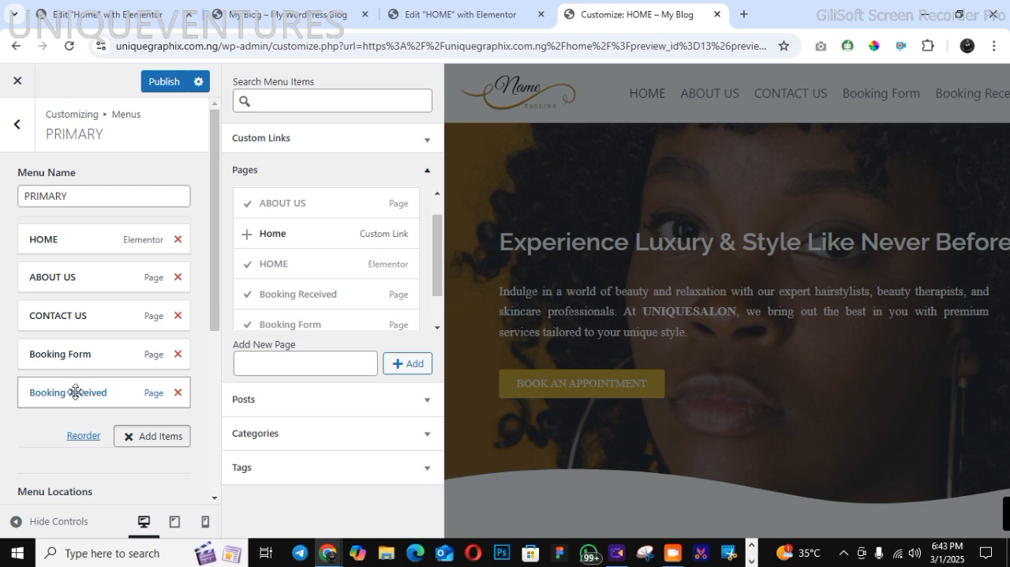
Nest Booking Received as a sub item under Booking Form, publish the changes and leave the menu settings
drag(66, 393, 61, 416)
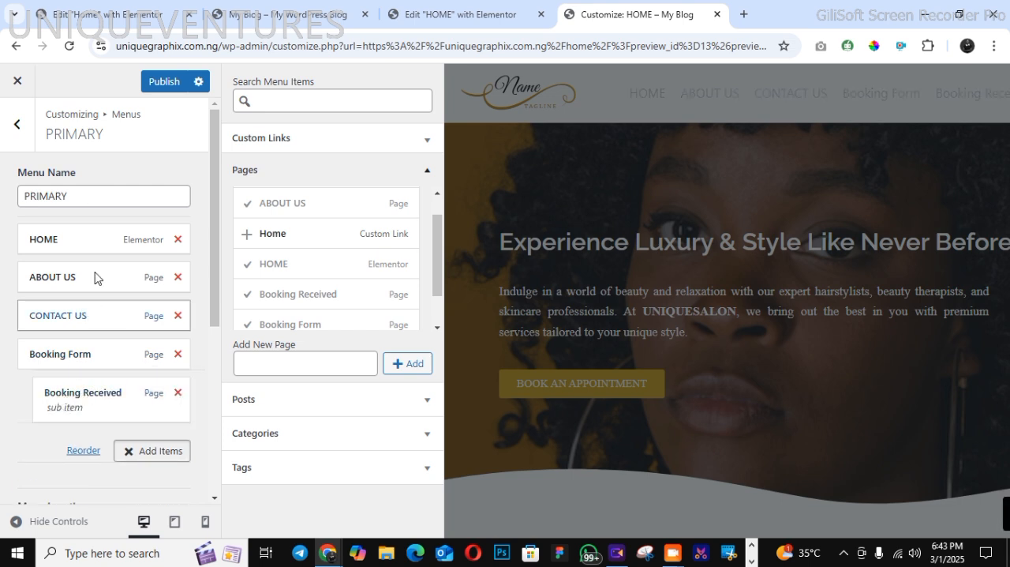
click(156, 89)
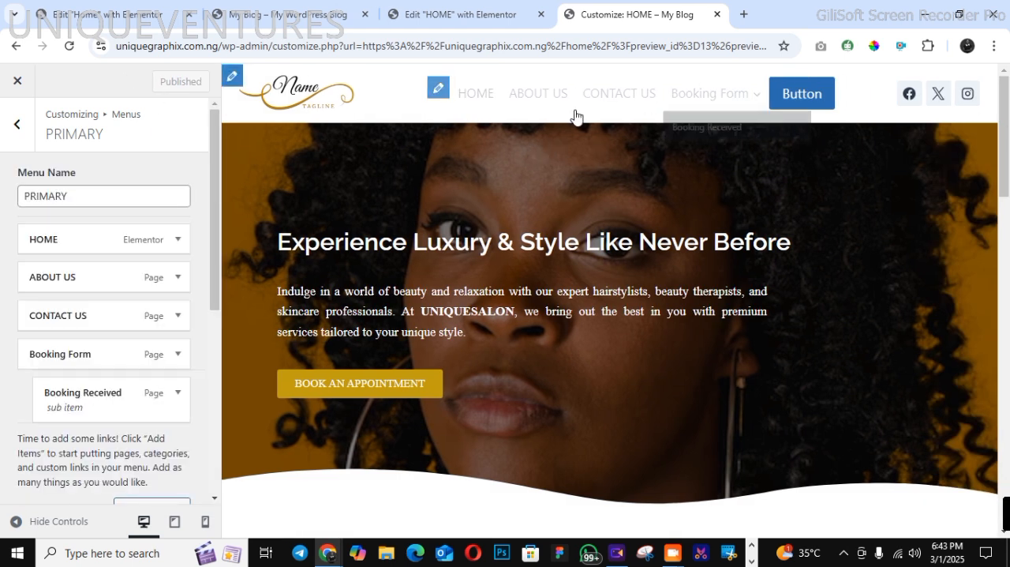
click(24, 133)
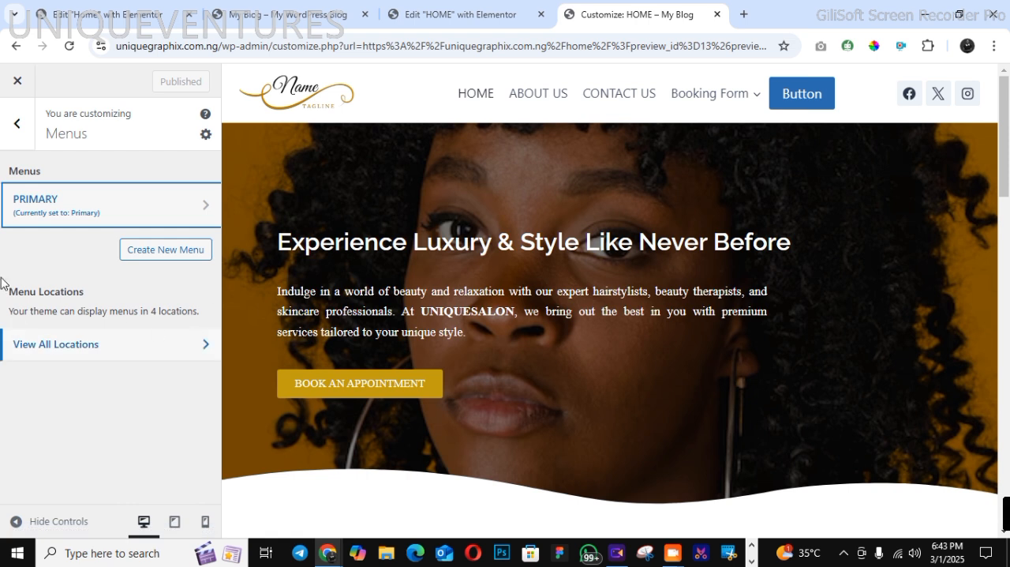
click(12, 131)
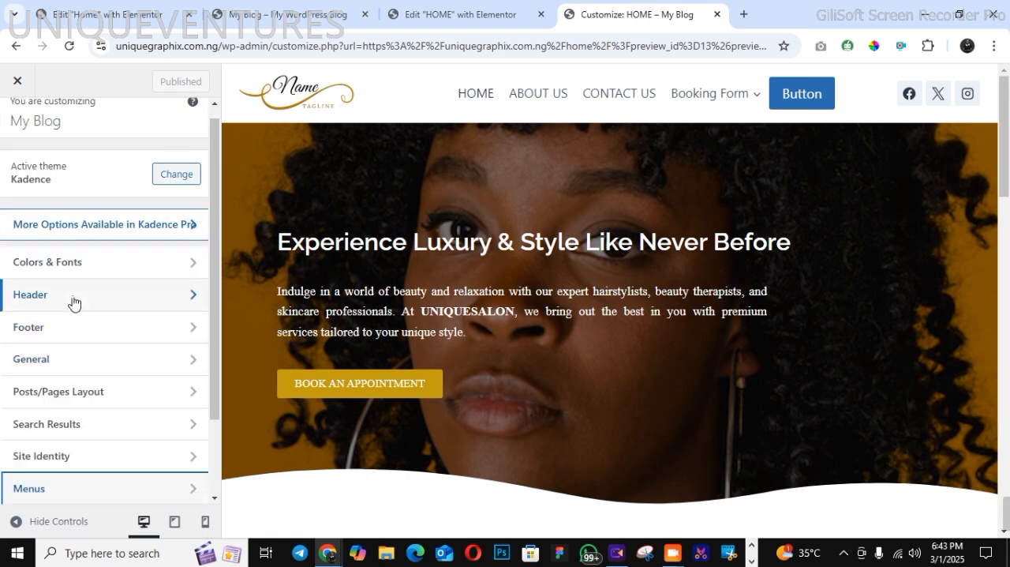
In the header builder, move the Button to the far right of the main row, directly beside Social
click(71, 297)
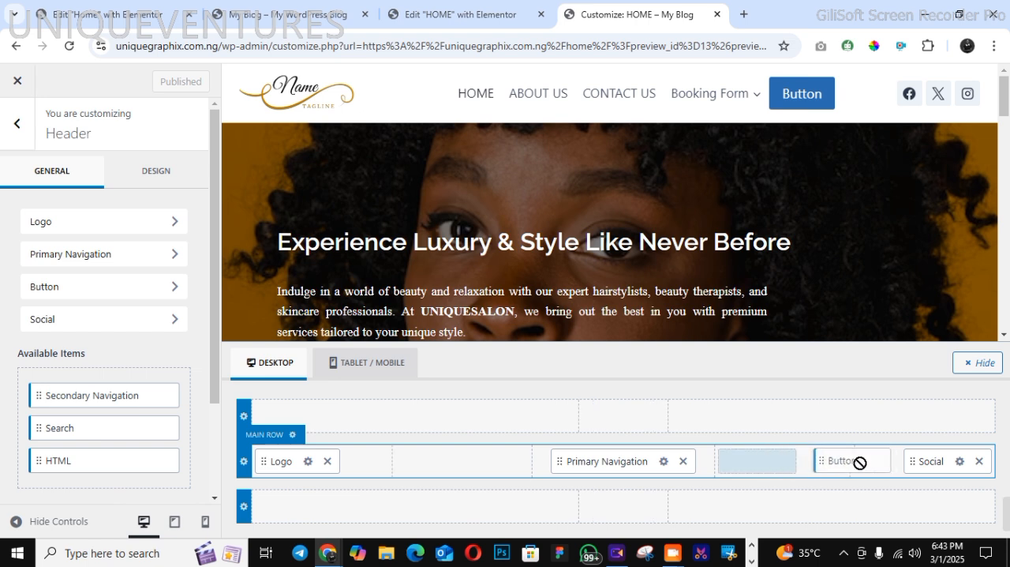
drag(763, 460, 897, 469)
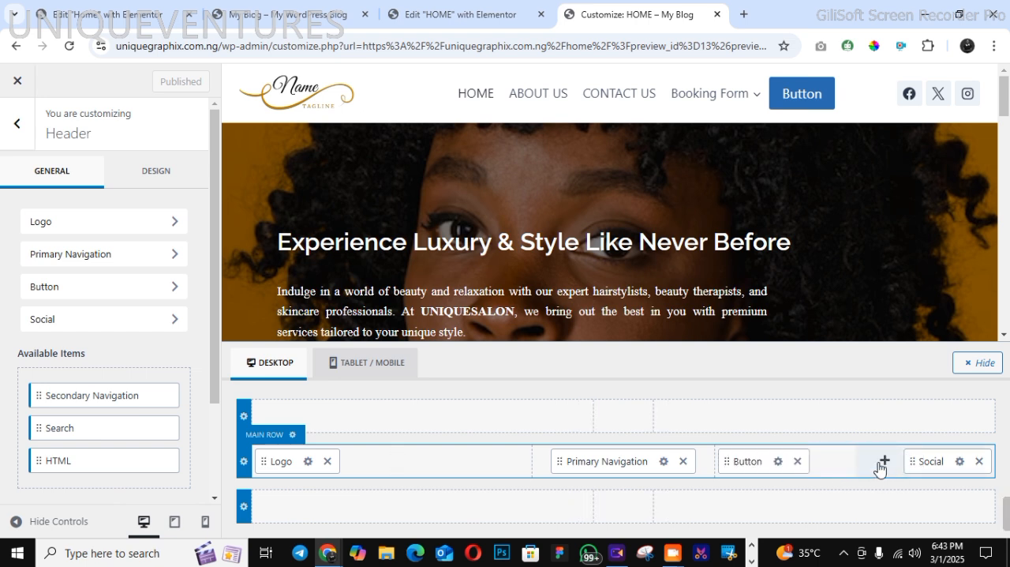
click(883, 462)
drag(751, 461, 871, 465)
drag(763, 460, 904, 458)
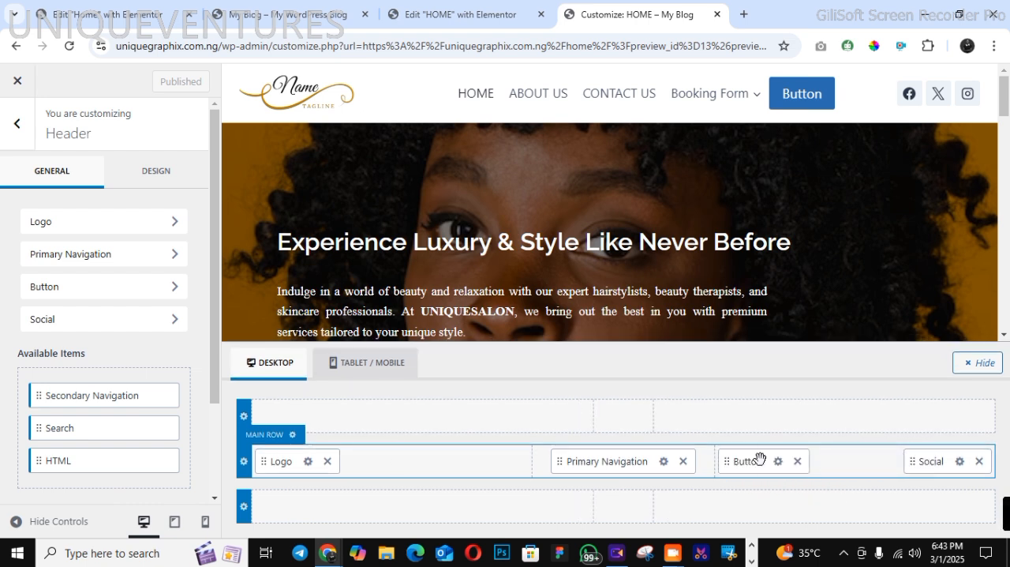
drag(760, 460, 925, 474)
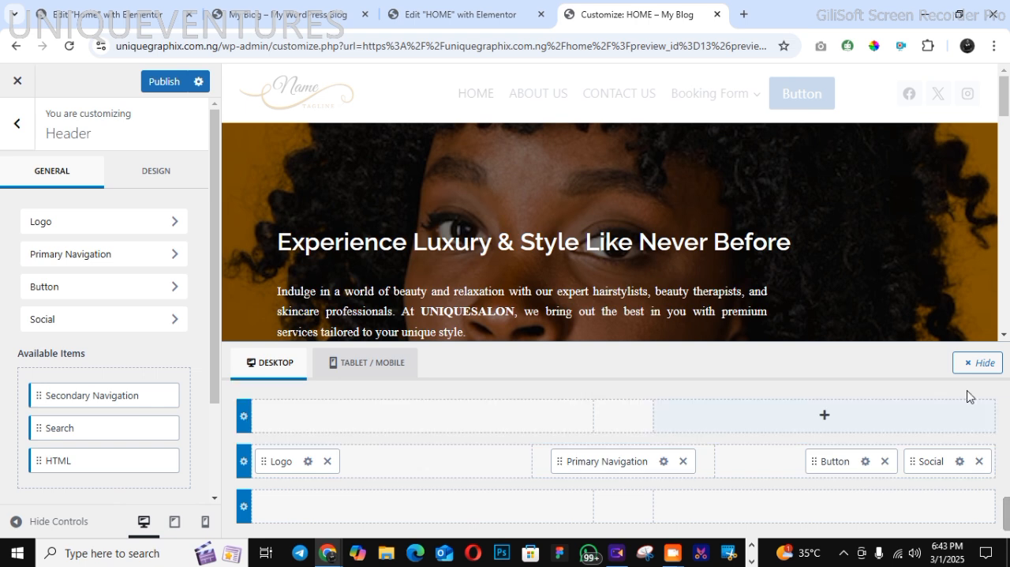
Change the header button's label to BOOK NOW
click(864, 462)
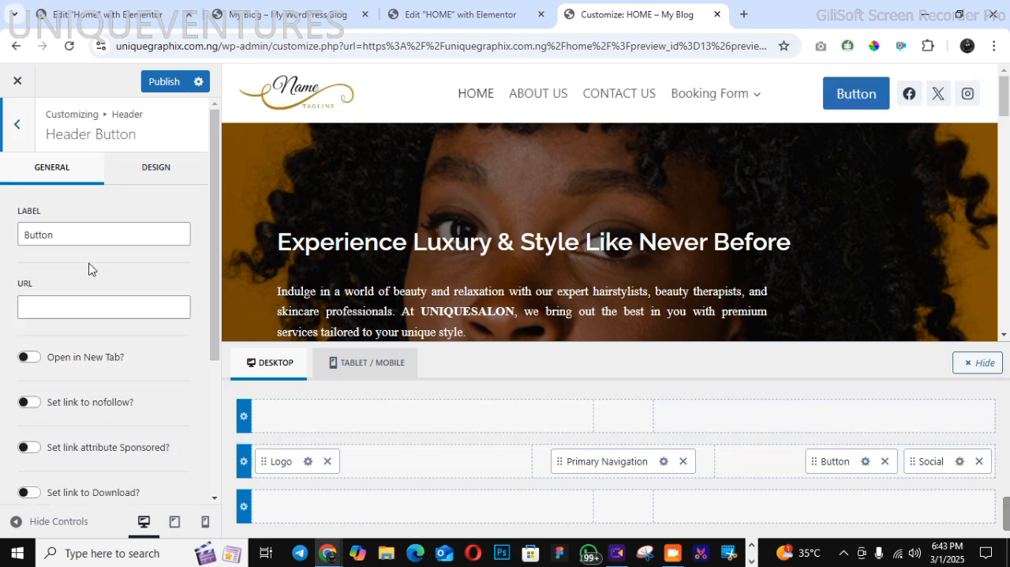
drag(54, 233, 21, 232)
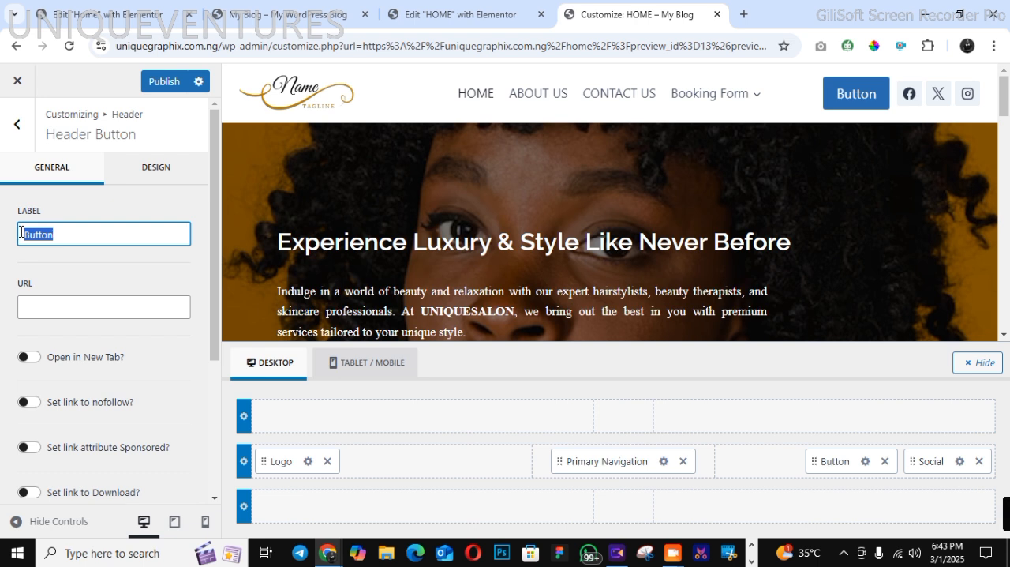
text(BOOK N)
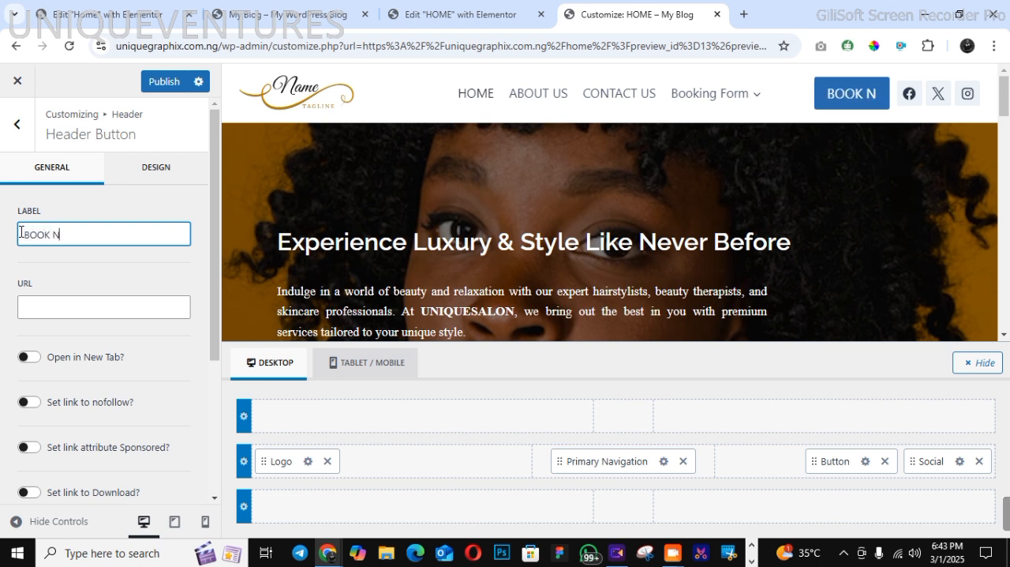
text(OW)
In the Elementor tab of the HOME page, copy the BOOK AN APPOINTMENT button's hover background colour code, #015157
click(149, 170)
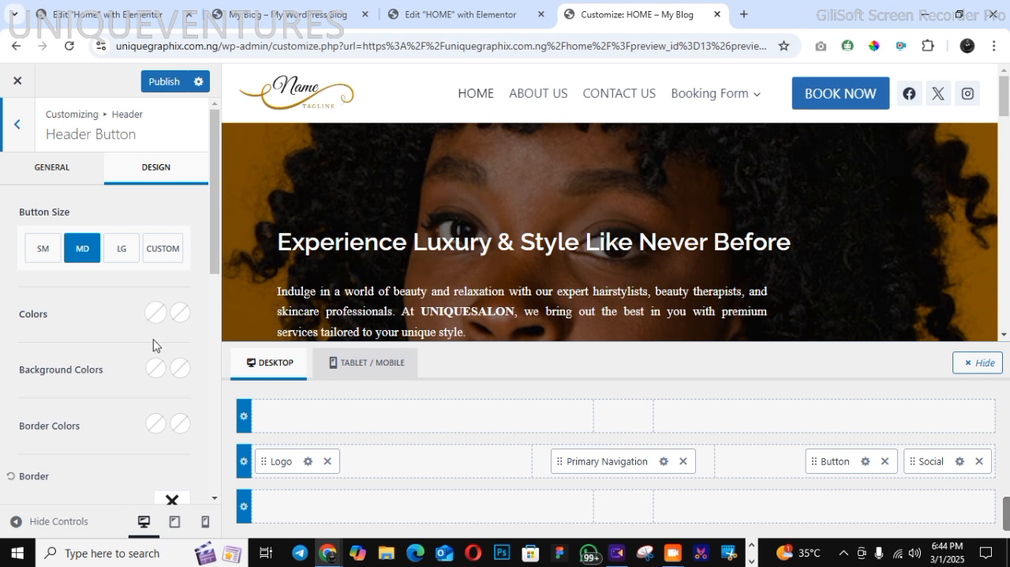
click(156, 368)
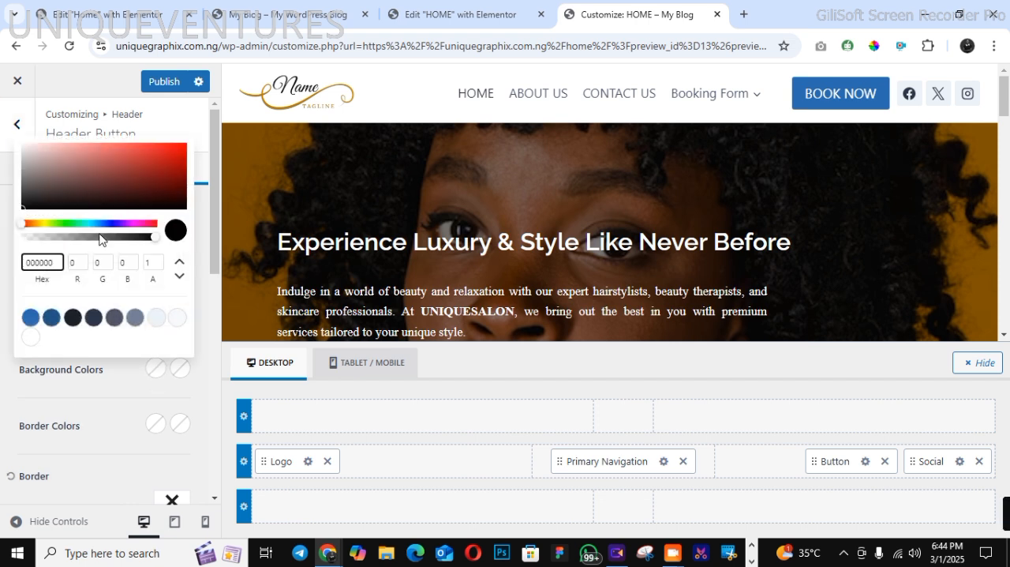
click(456, 15)
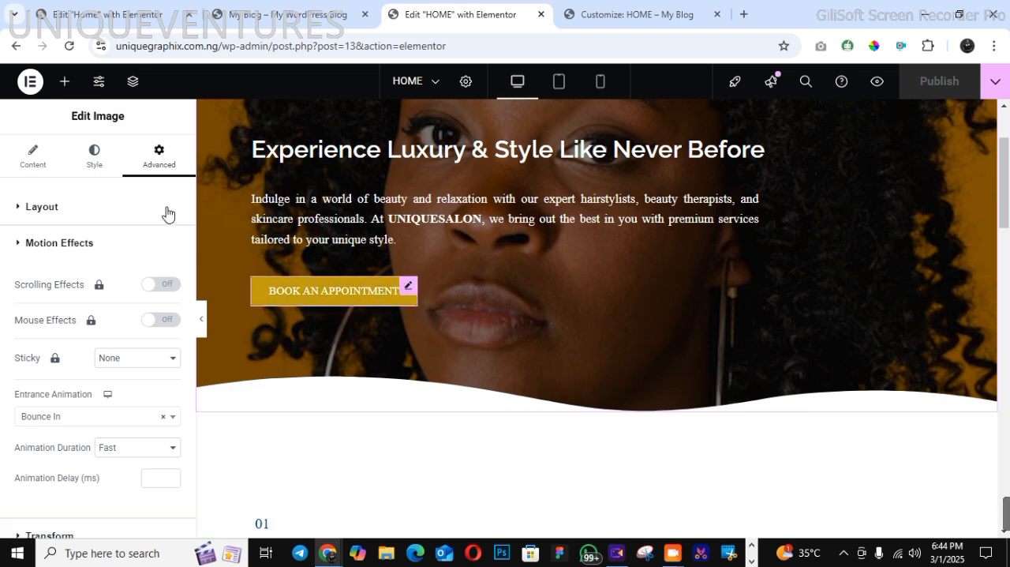
click(98, 173)
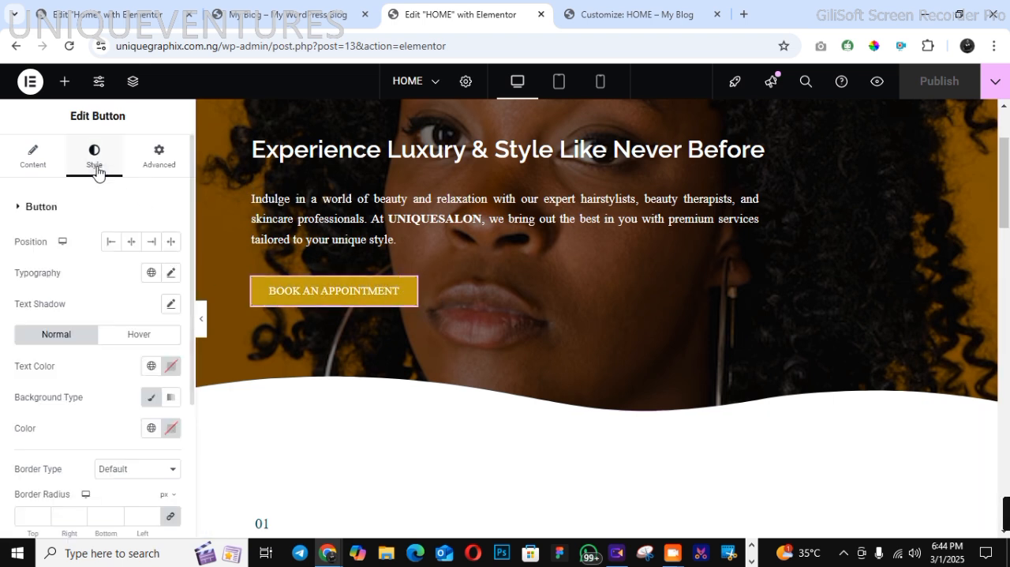
click(145, 334)
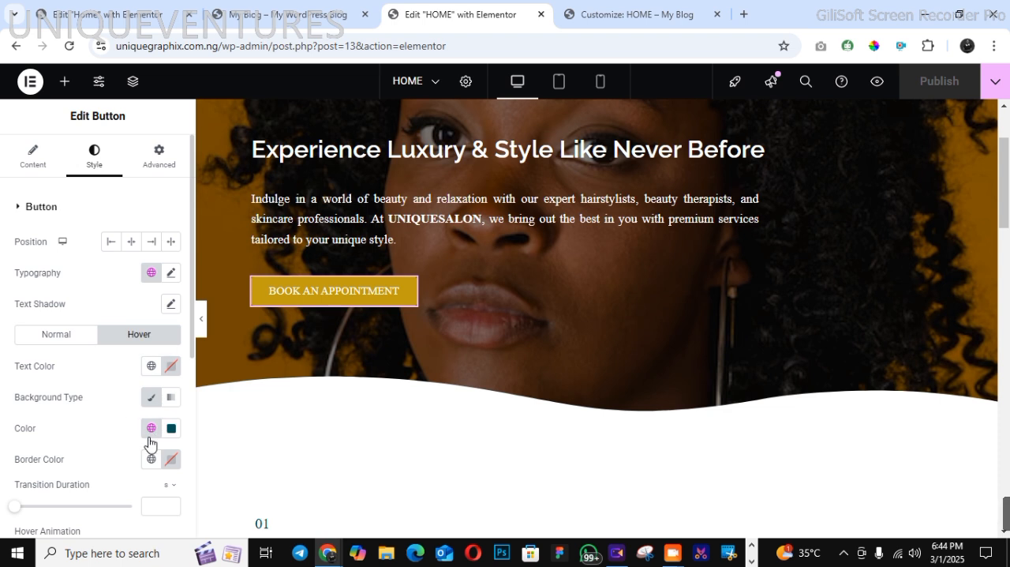
click(151, 429)
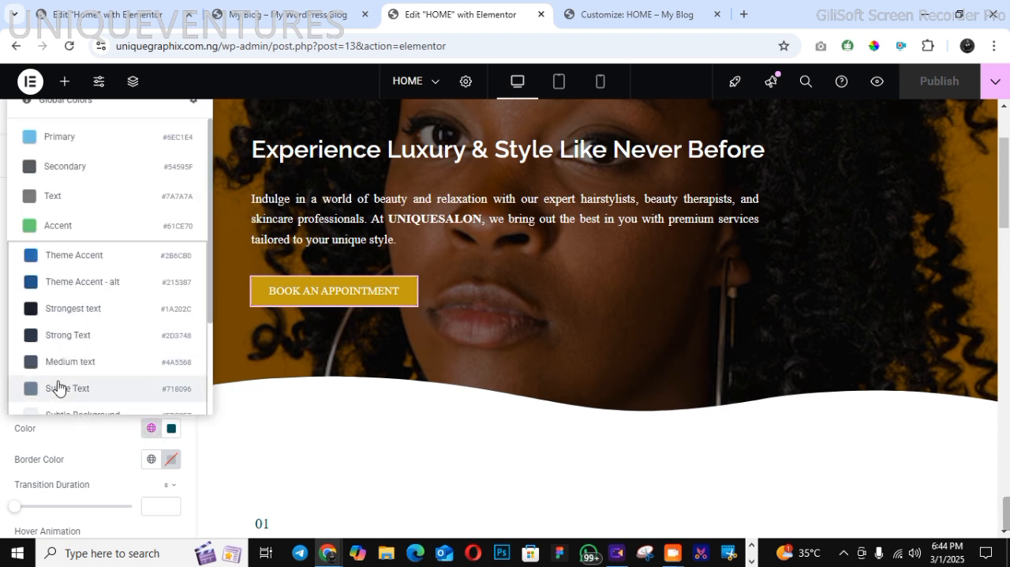
click(170, 429)
drag(87, 390, 122, 390)
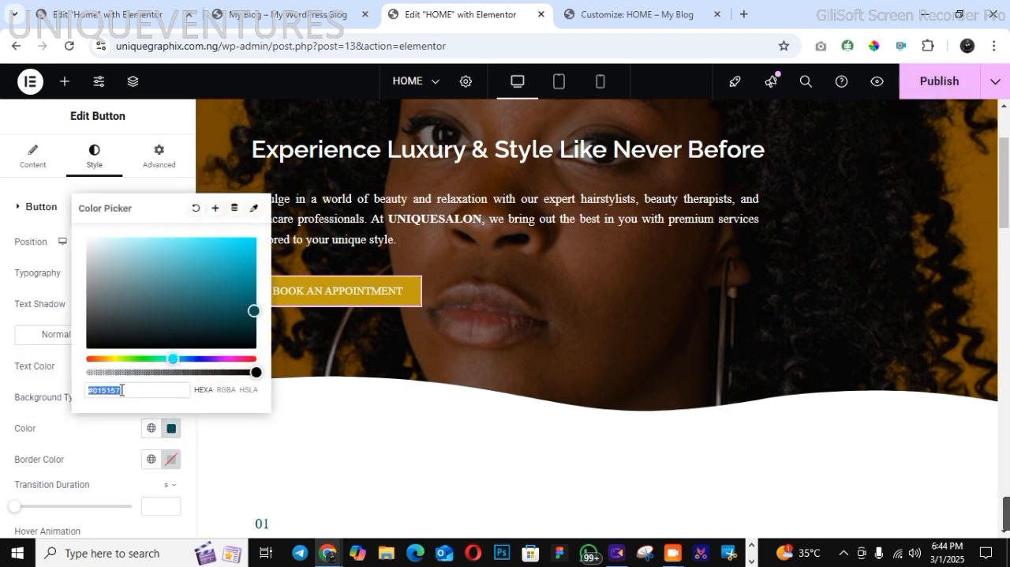
right_click(118, 390)
click(183, 225)
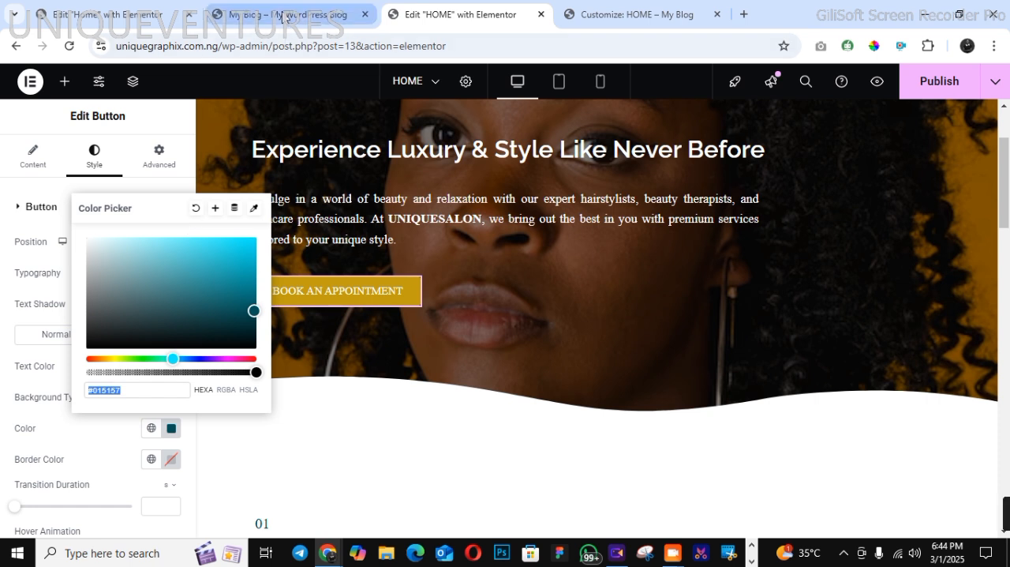
Back in the Customizer, set the header button's initial background colour to the copied #015157 and publish the change
click(556, 17)
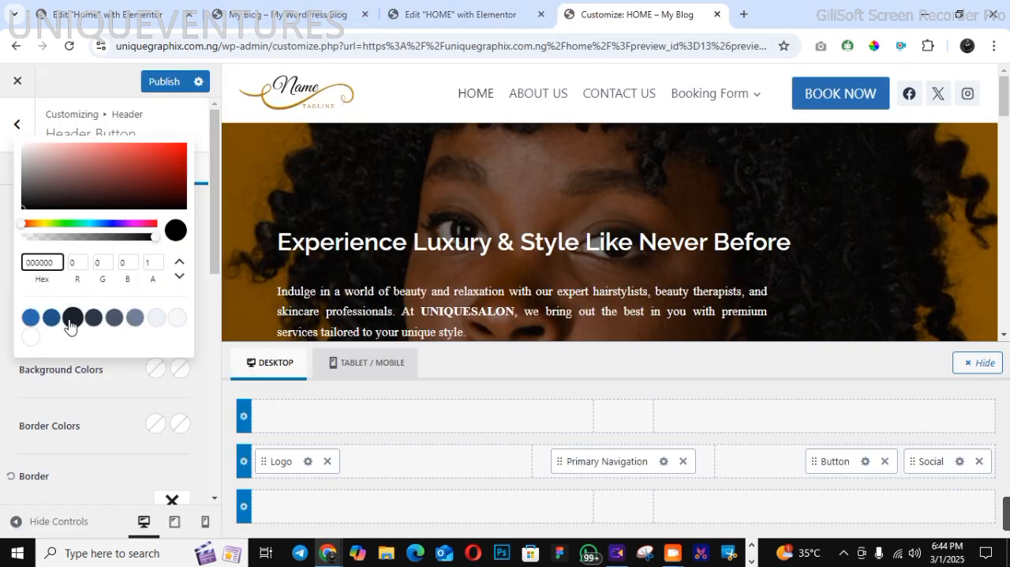
double_click(26, 263)
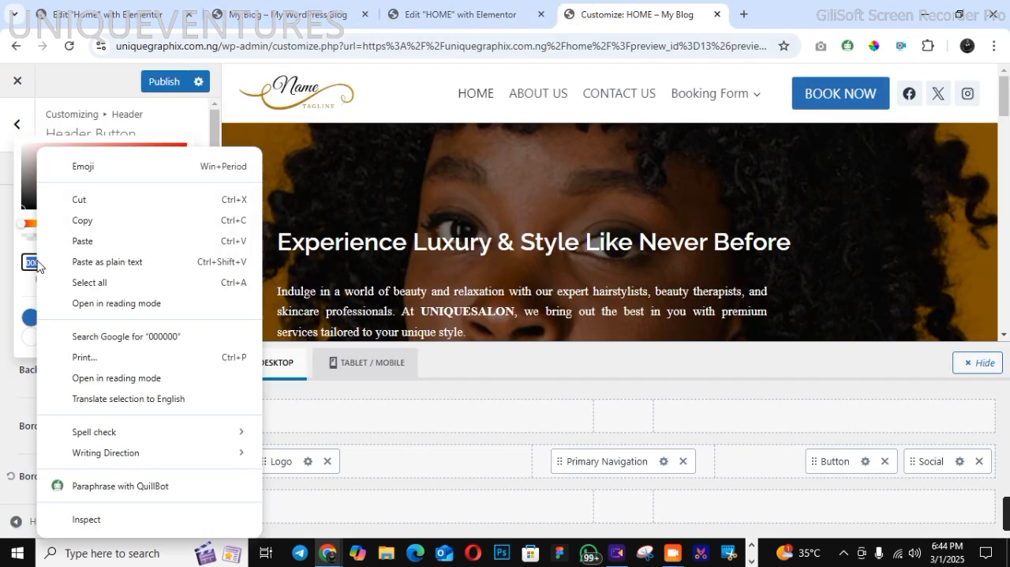
right_click(37, 263)
click(85, 242)
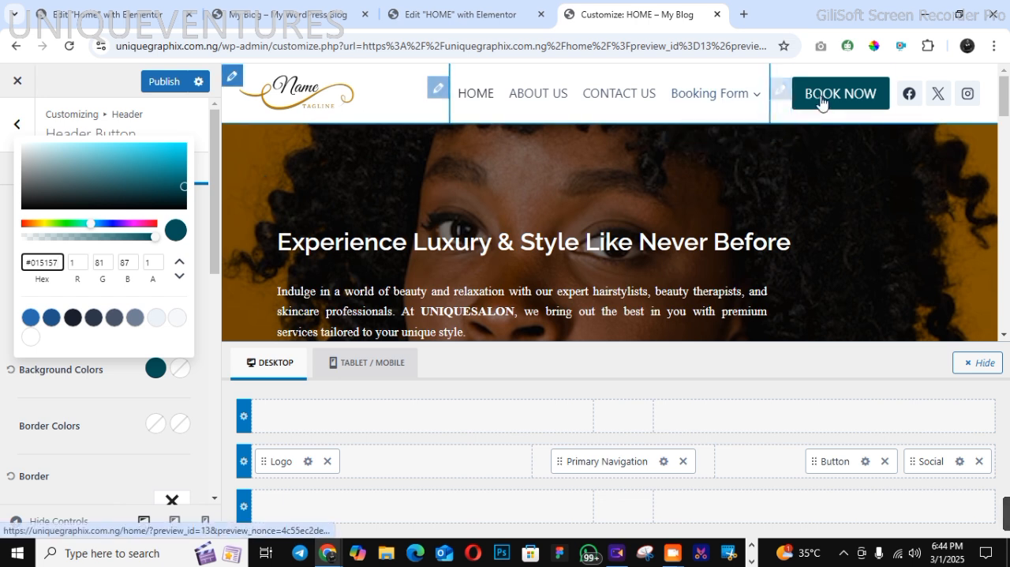
click(158, 82)
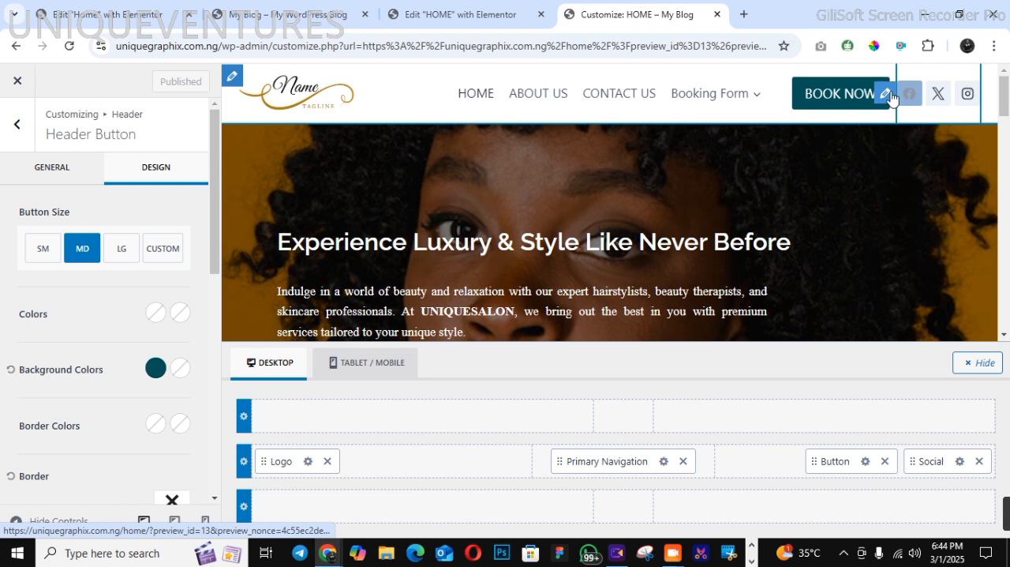
Set the header social icons' size to 0.72 em and their item spacing to 0.52 em
click(881, 97)
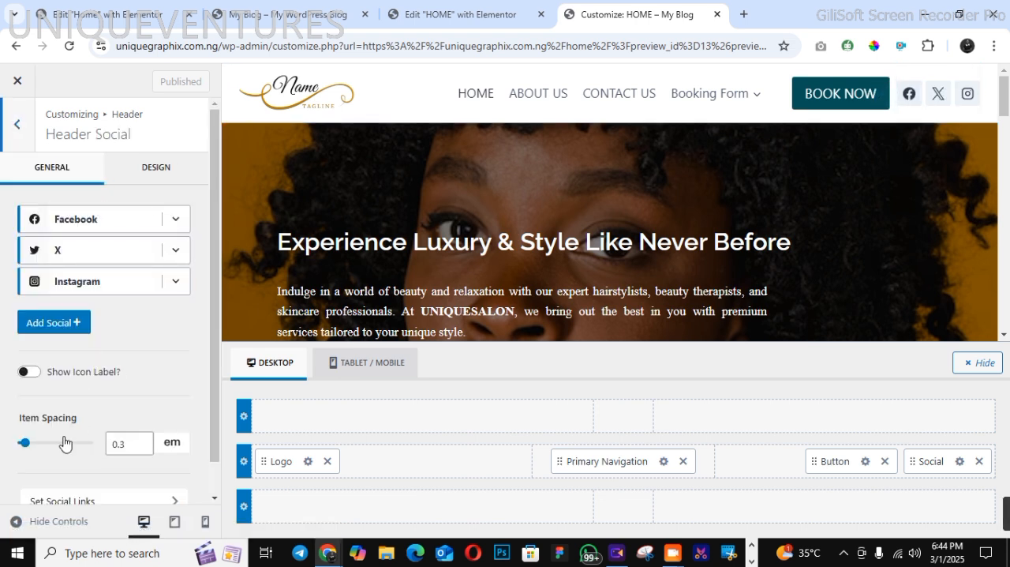
click(160, 174)
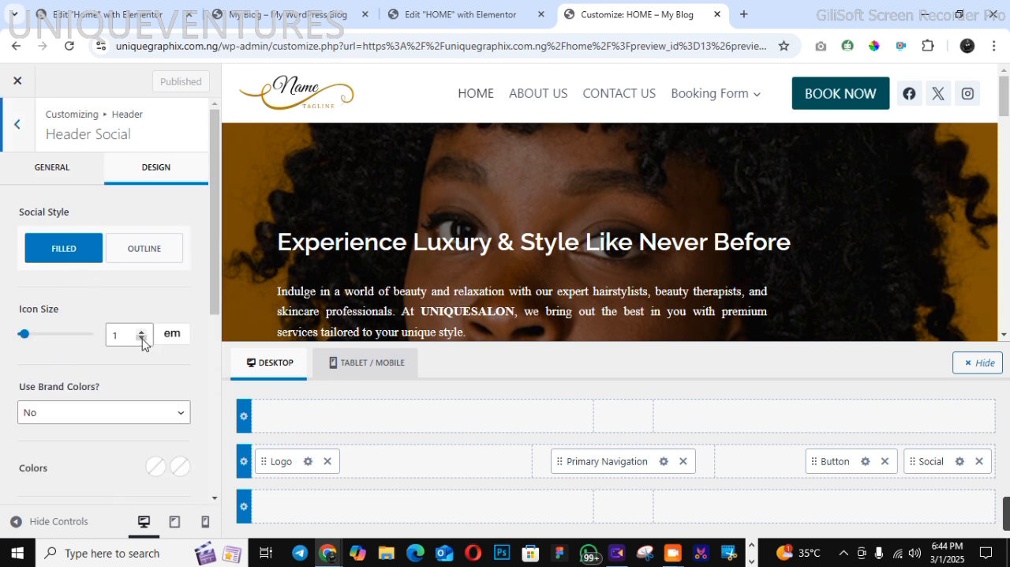
click(142, 339)
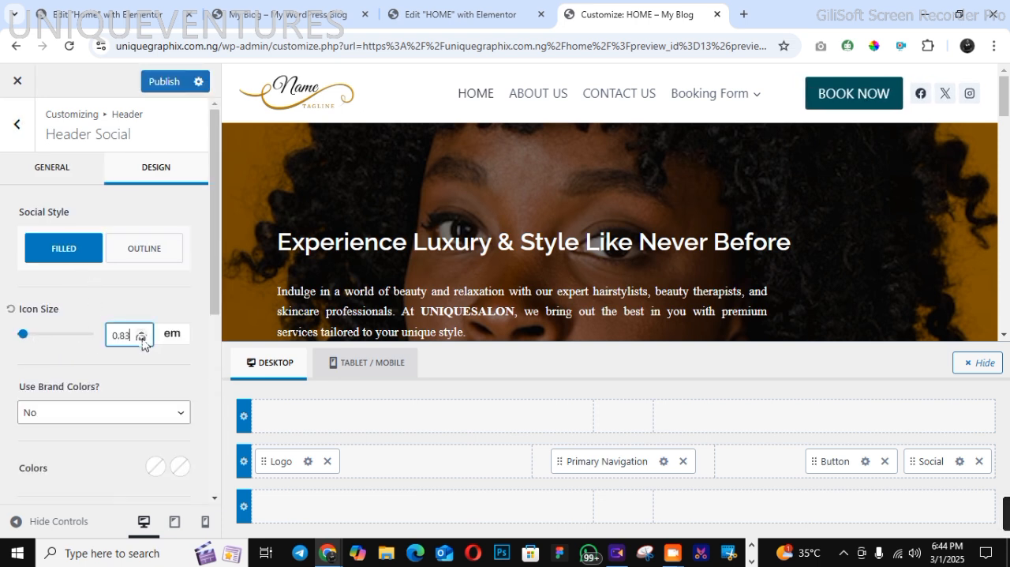
click(142, 339)
click(142, 338)
click(142, 339)
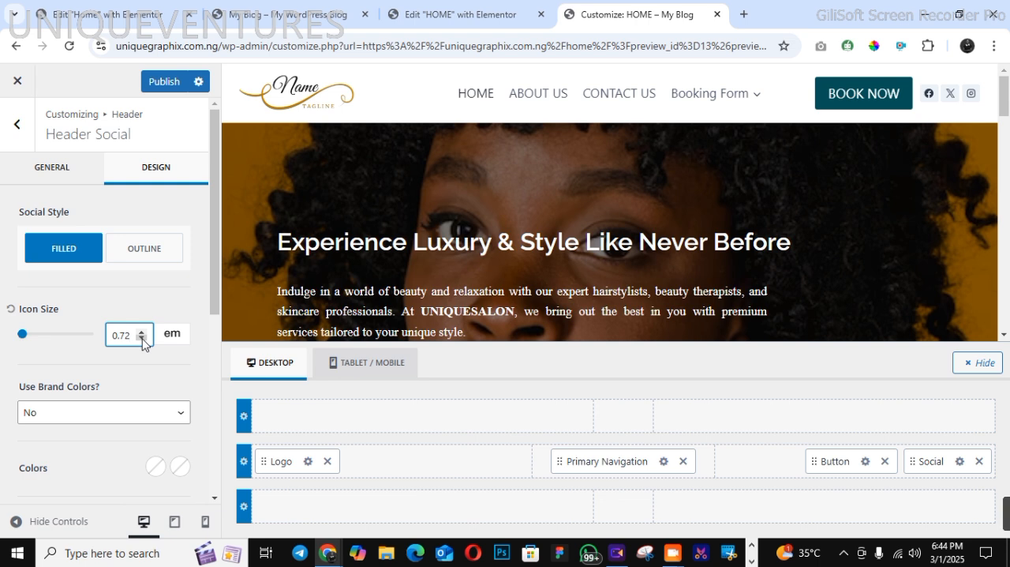
click(64, 171)
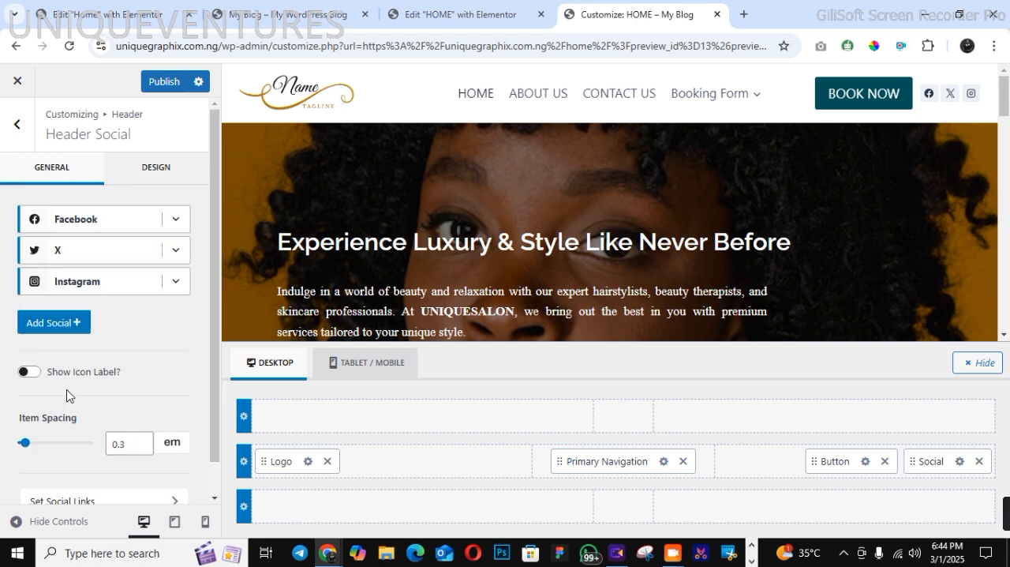
drag(22, 448, 35, 452)
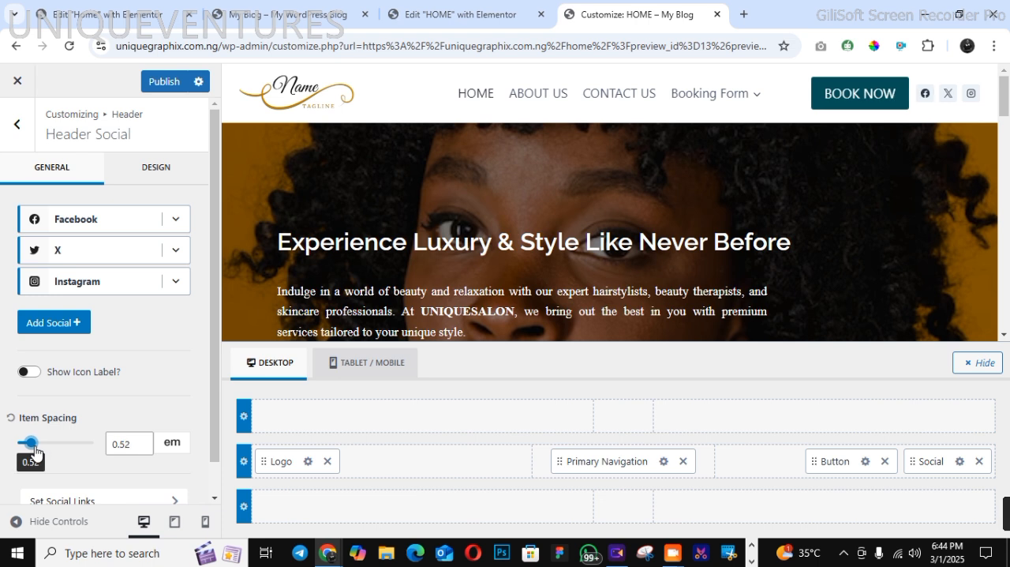
Set the header social icons' initial background colour to the copied #015157
click(161, 178)
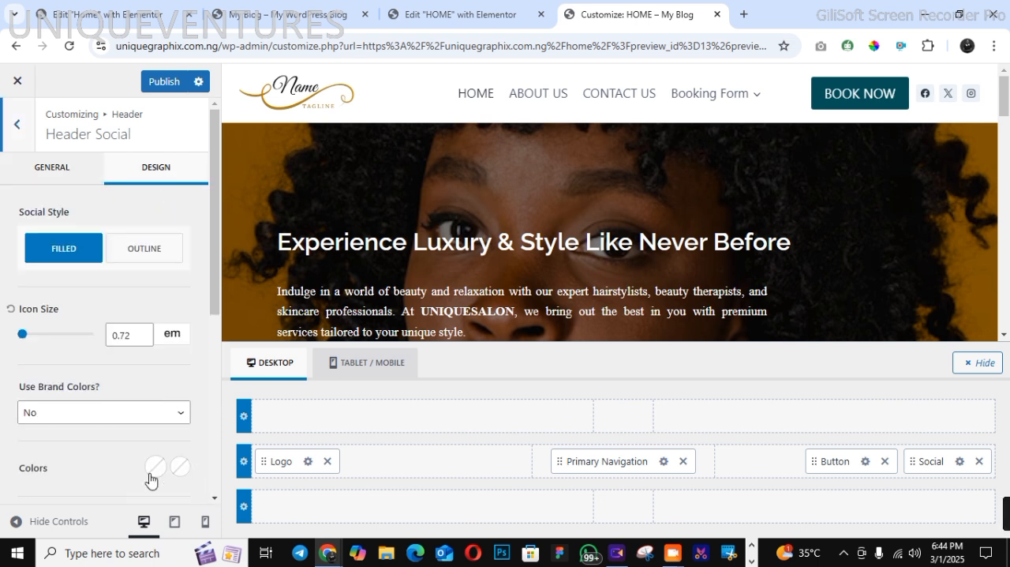
scroll(154, 470, down, 1)
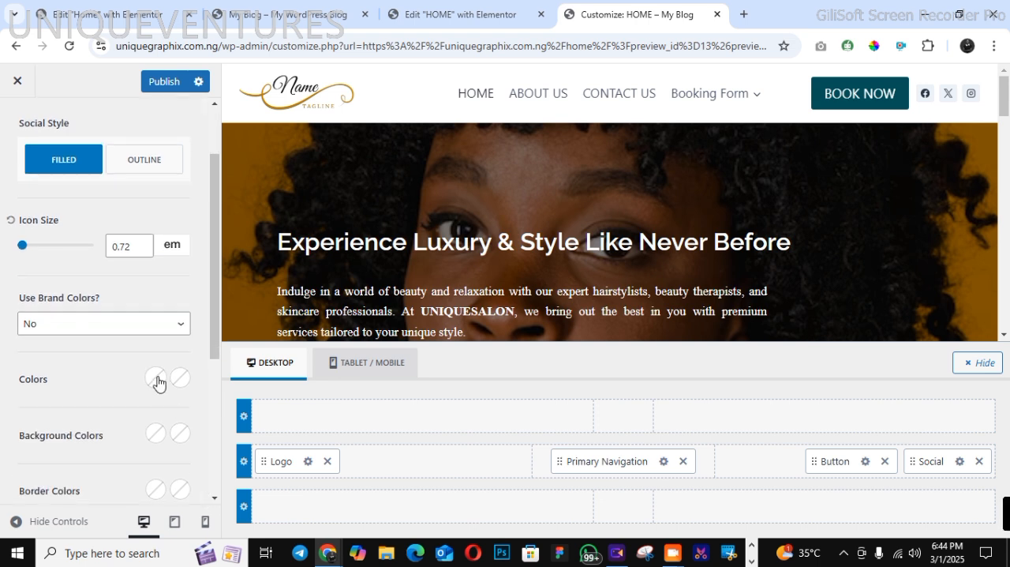
click(156, 433)
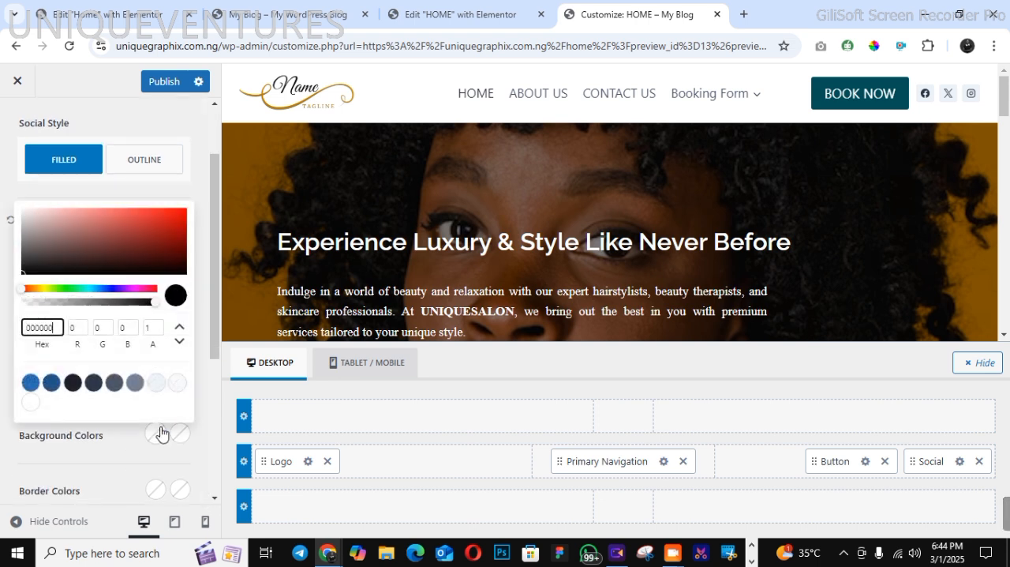
drag(28, 330, 60, 328)
right_click(50, 328)
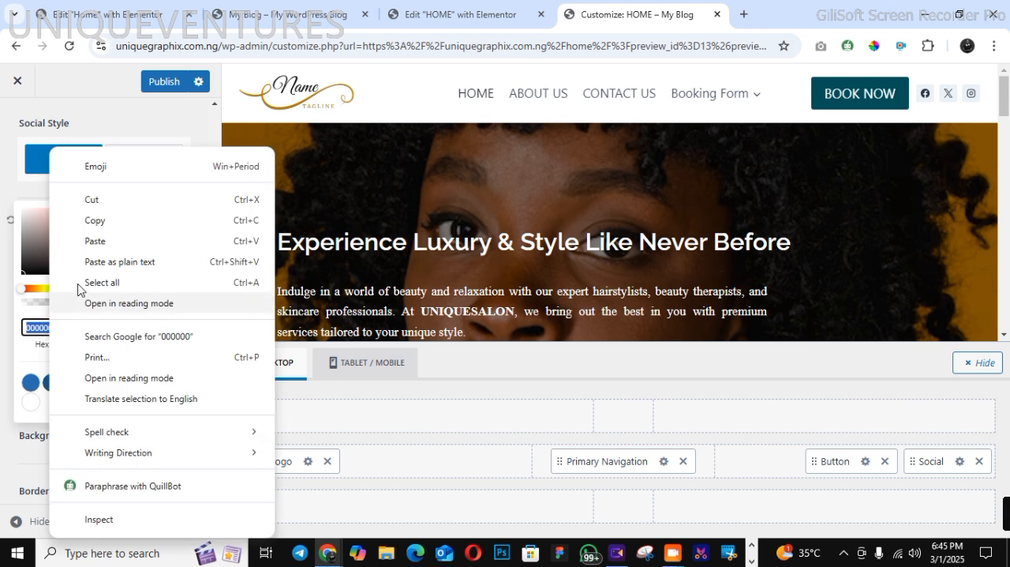
click(88, 239)
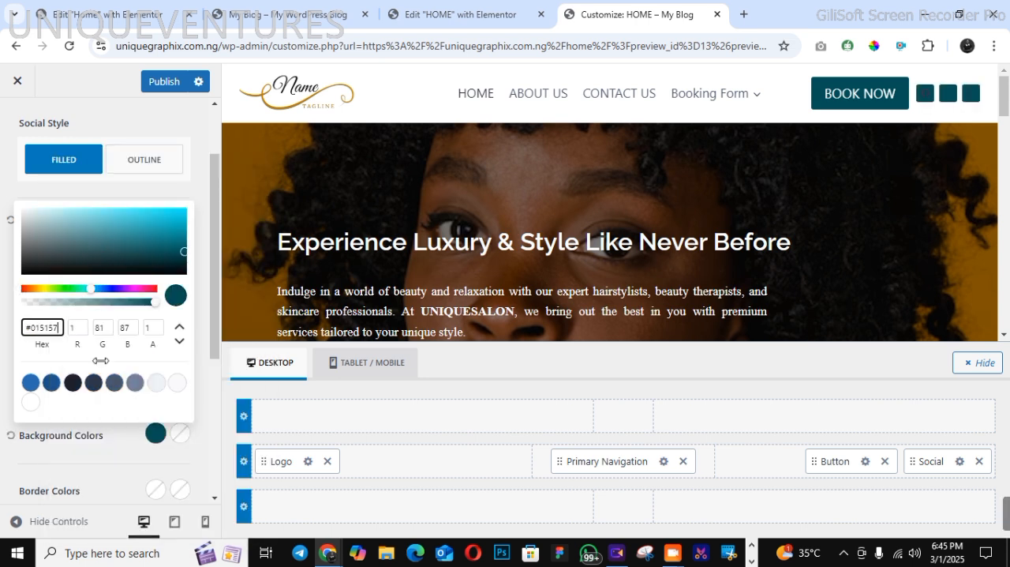
click(110, 447)
Set the social icons' initial colour to the off-white palette swatch F7FAFC and publish the header changes
click(151, 382)
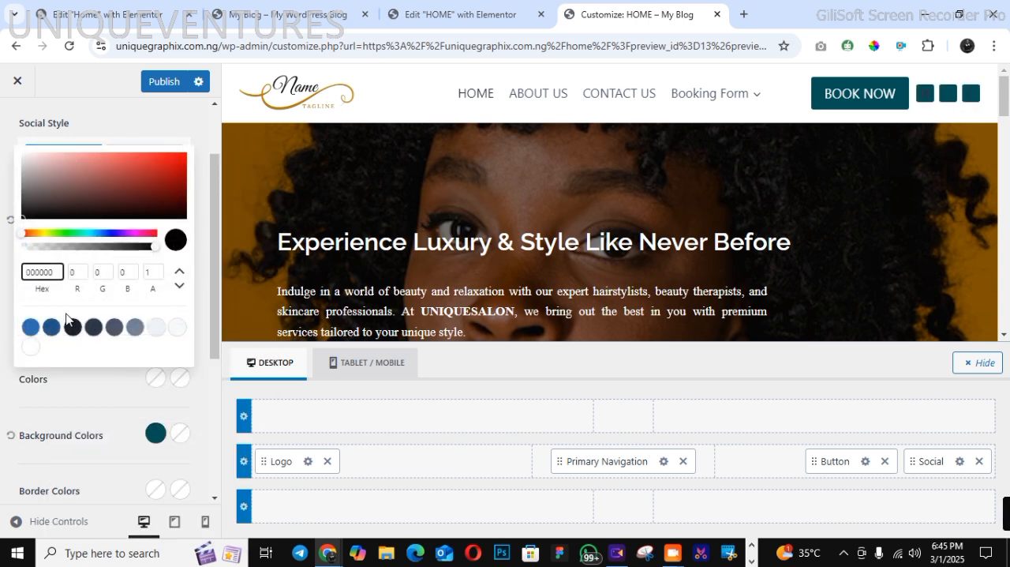
click(179, 330)
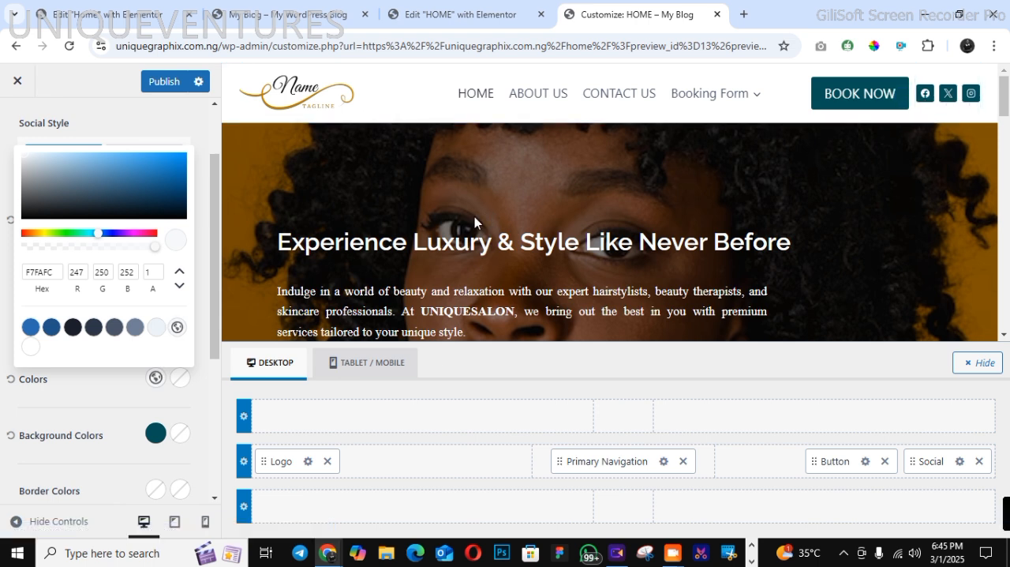
click(55, 413)
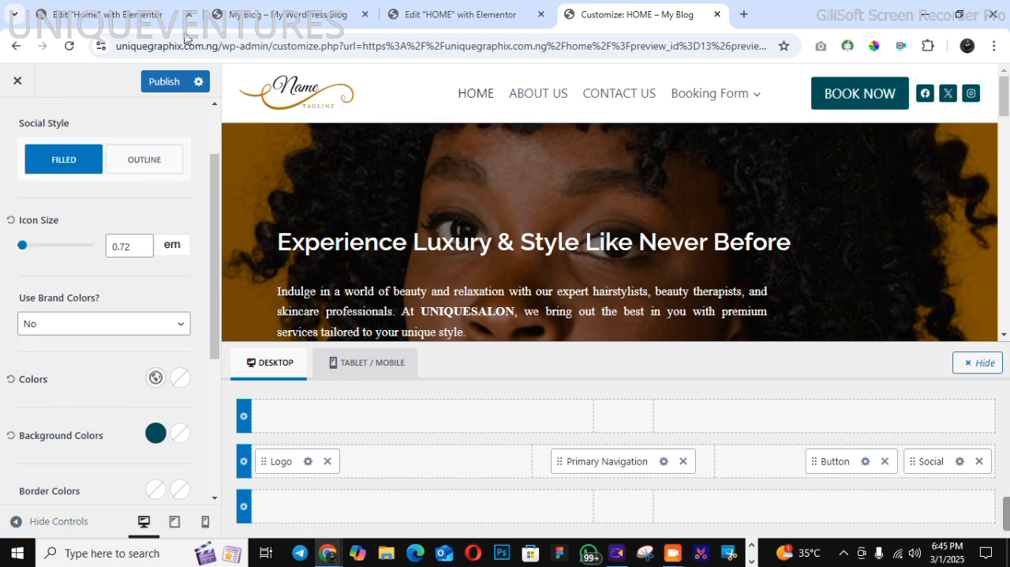
click(179, 85)
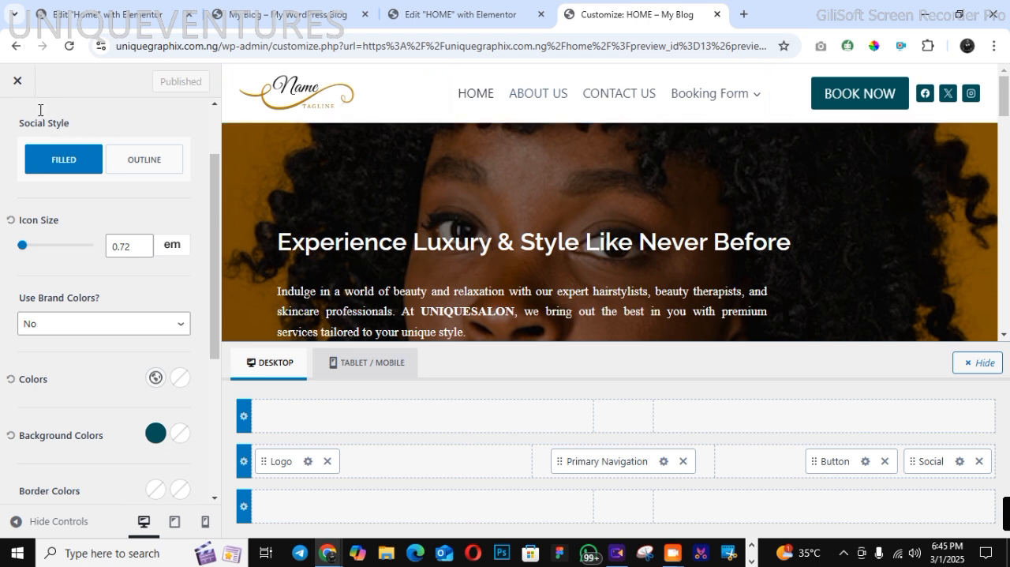
Expand the Facebook and X social items to examine their icon and label settings, staying on the page
scroll(176, 158, up, 2)
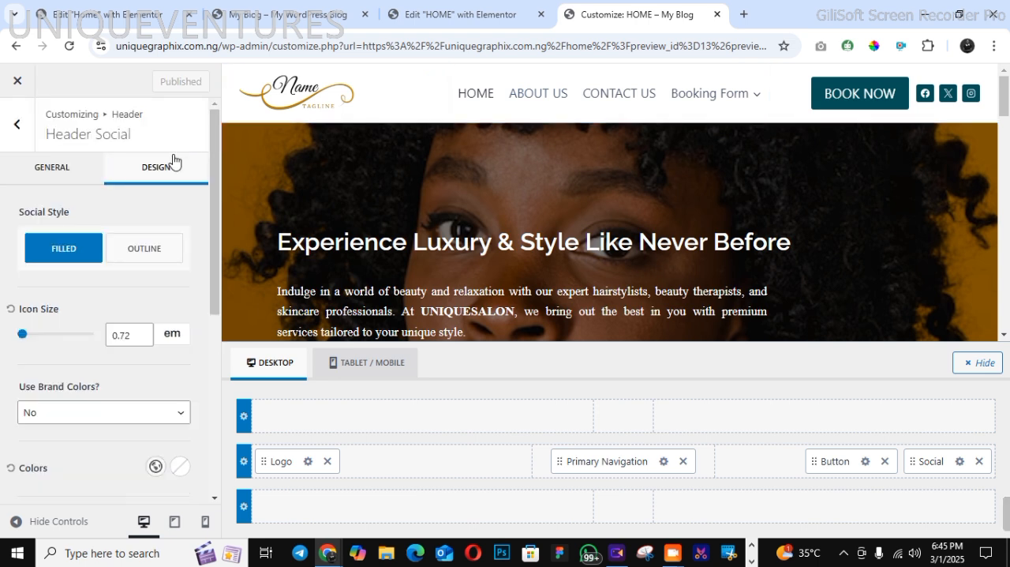
click(70, 167)
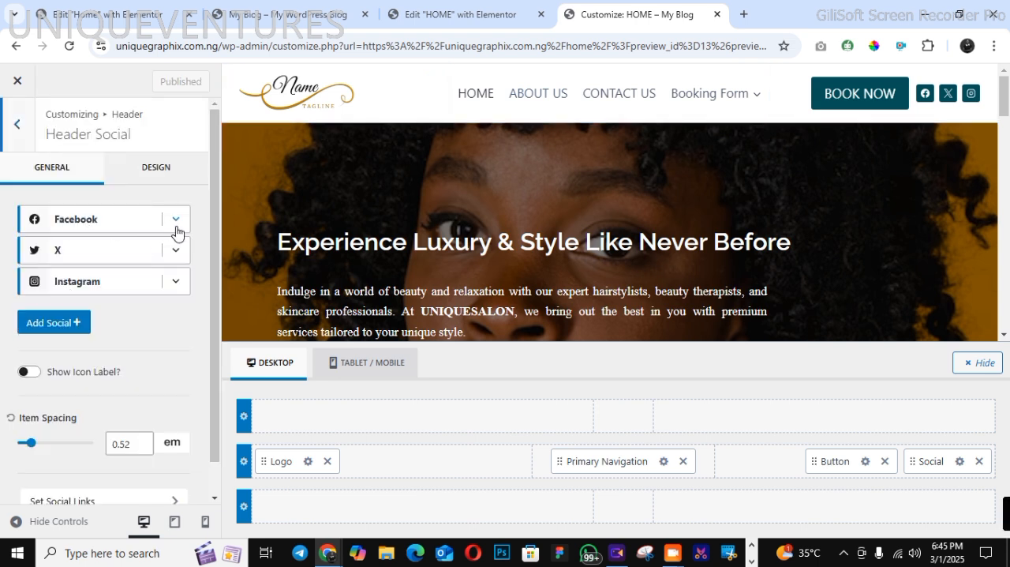
click(175, 221)
click(104, 356)
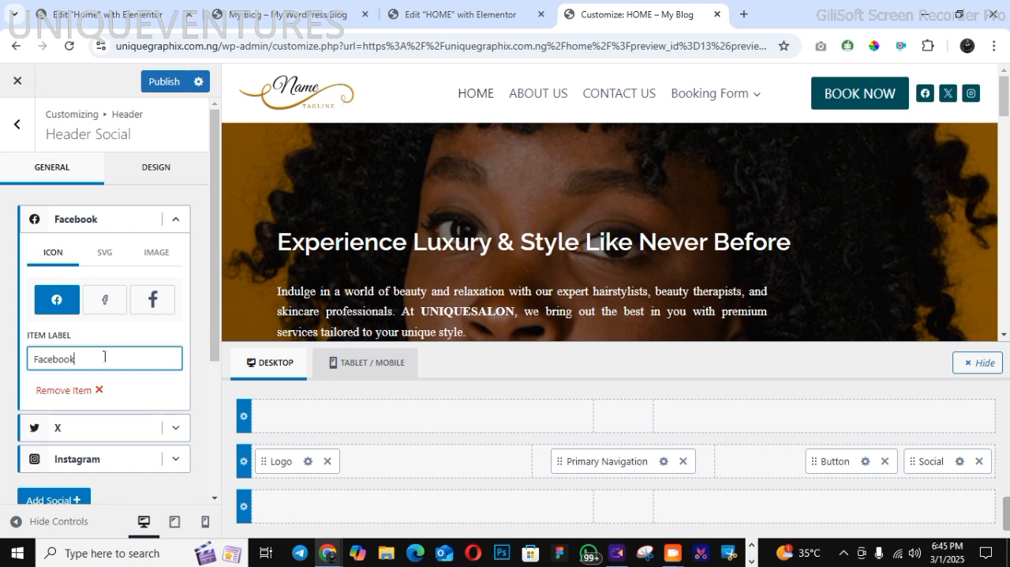
click(176, 438)
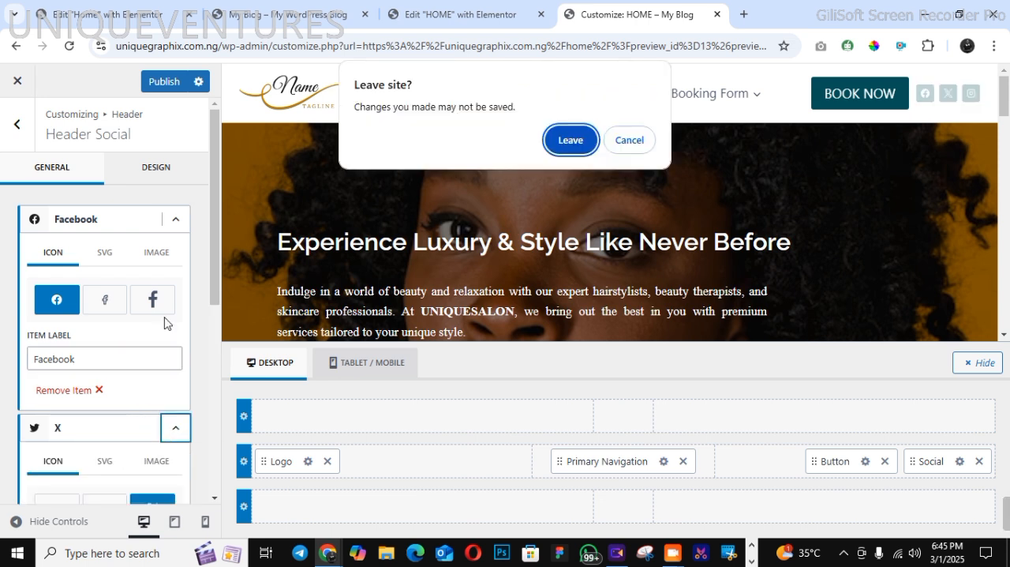
click(629, 140)
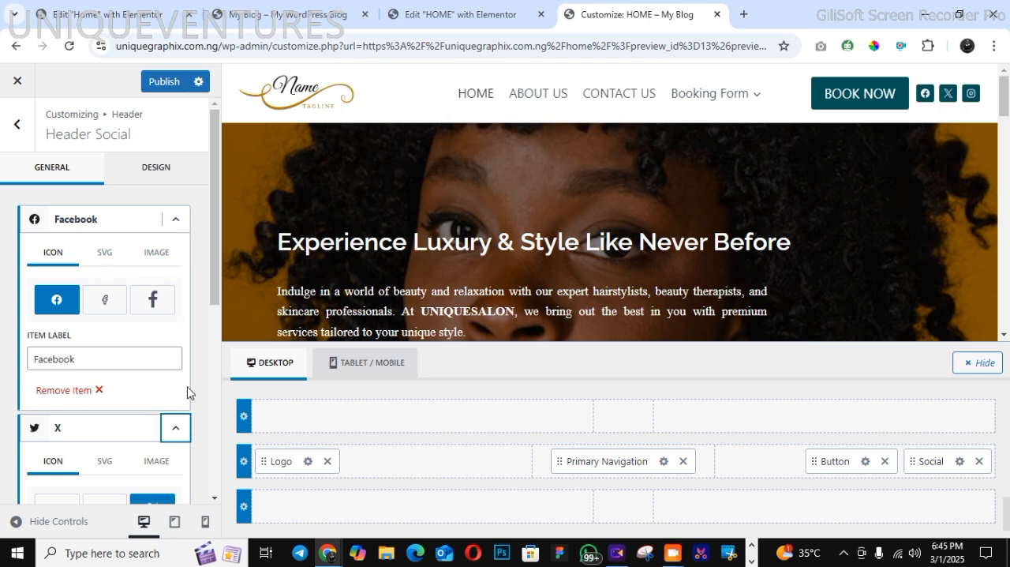
Collapse the Facebook and X social items' settings and publish the header social changes
scroll(213, 497, down, 1)
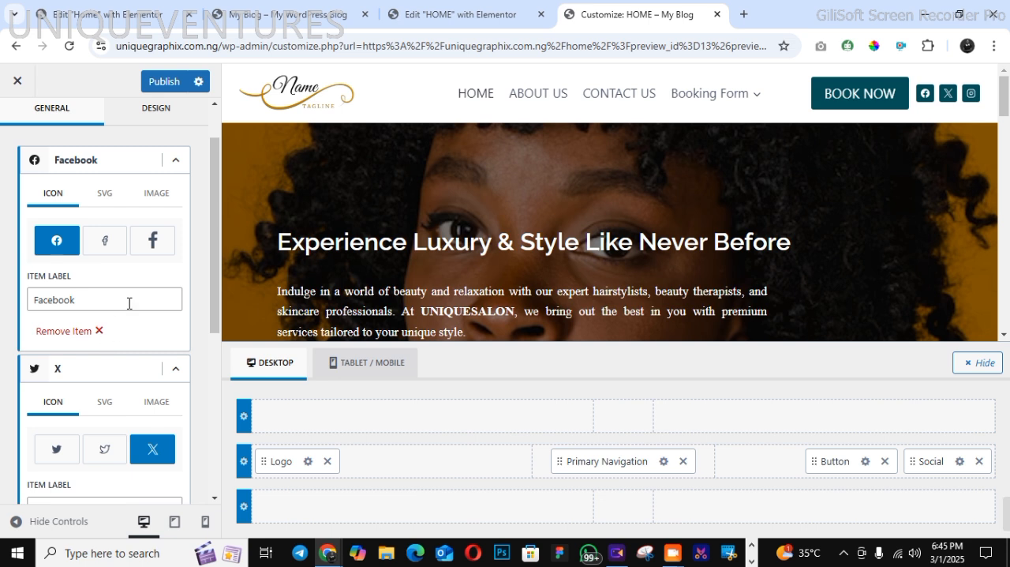
click(175, 161)
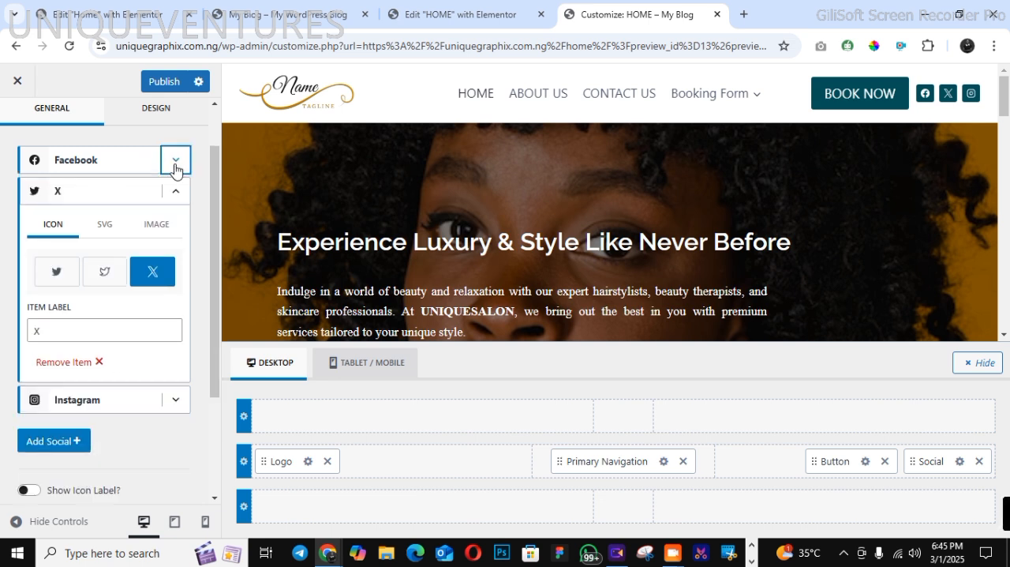
click(175, 164)
click(177, 161)
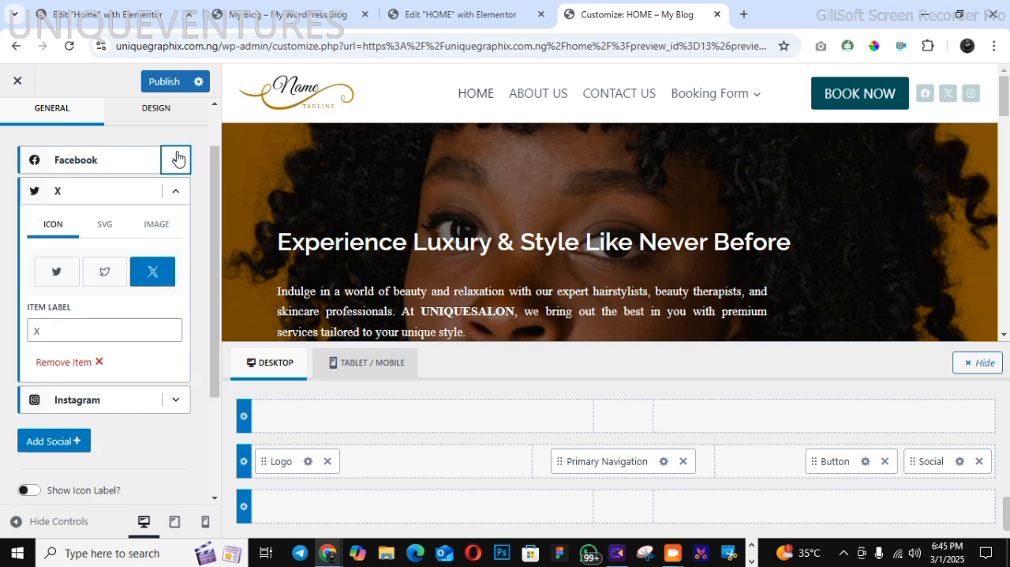
click(175, 192)
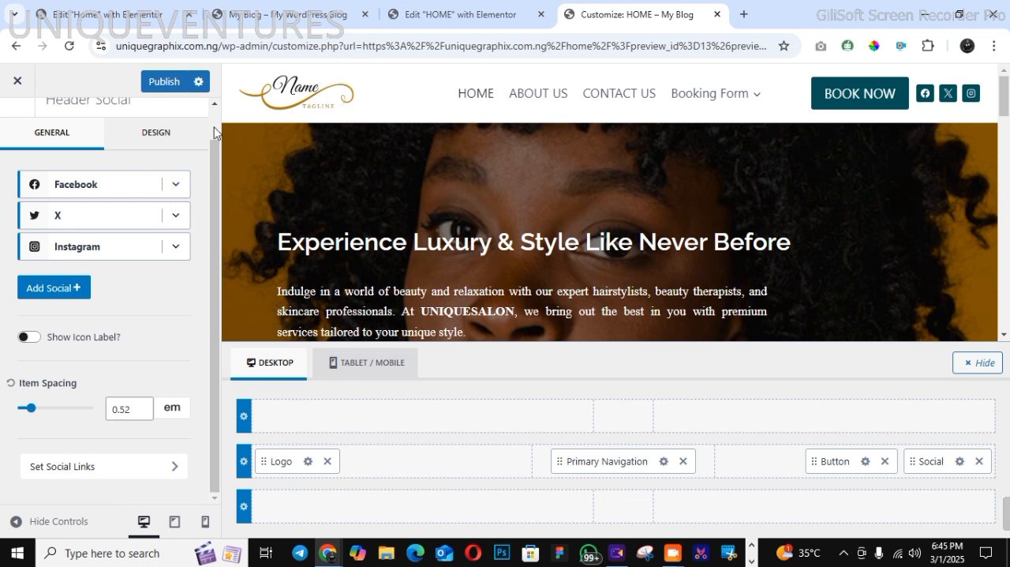
scroll(214, 130, up, 2)
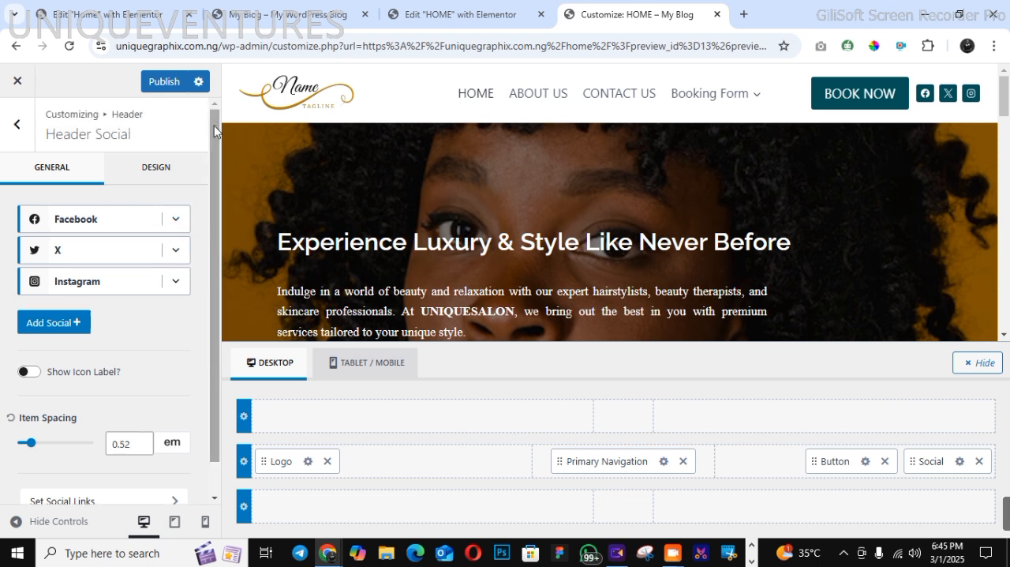
click(153, 85)
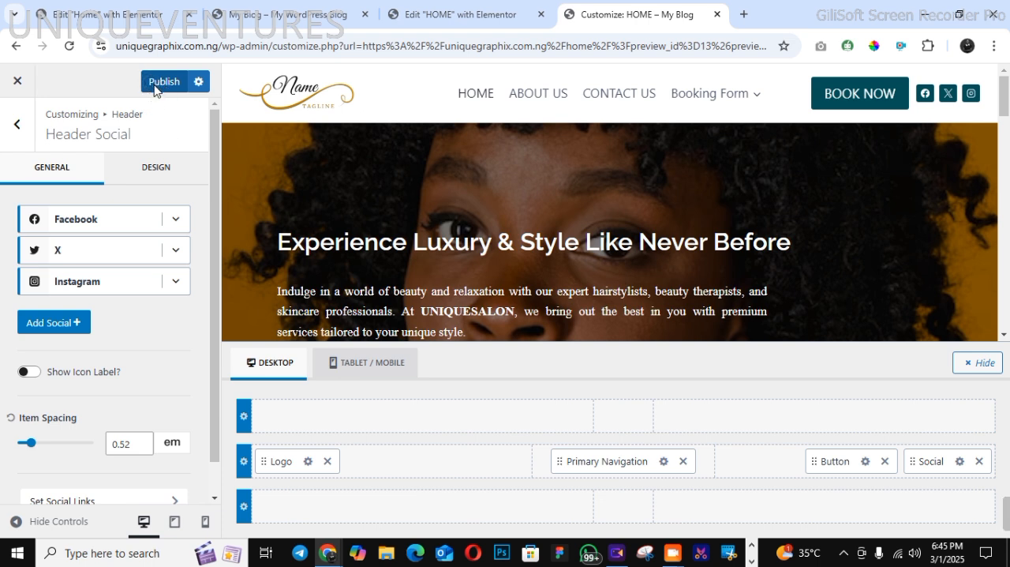
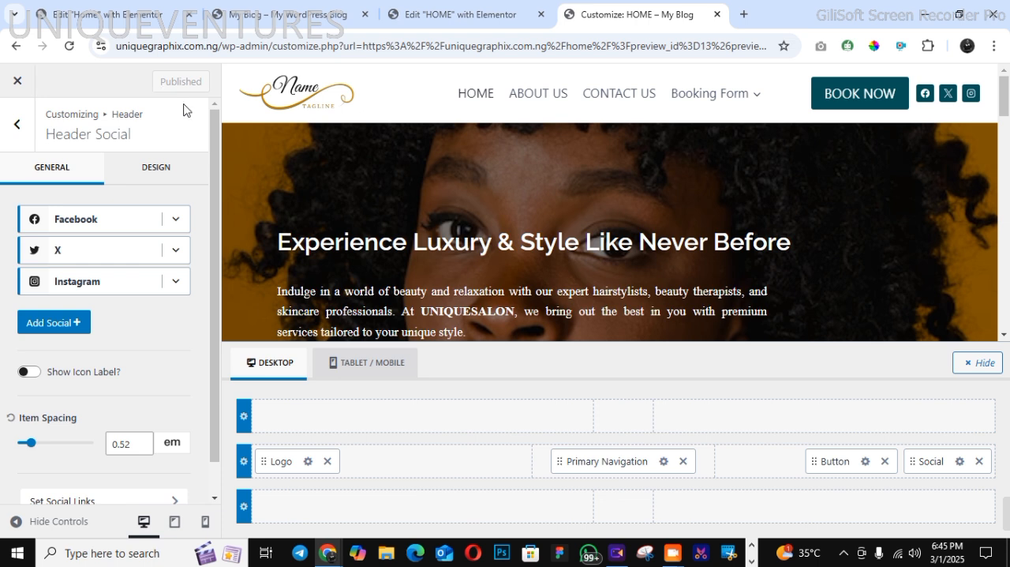
Set the background colour of the footer's bottom row to the copied #015157
click(18, 128)
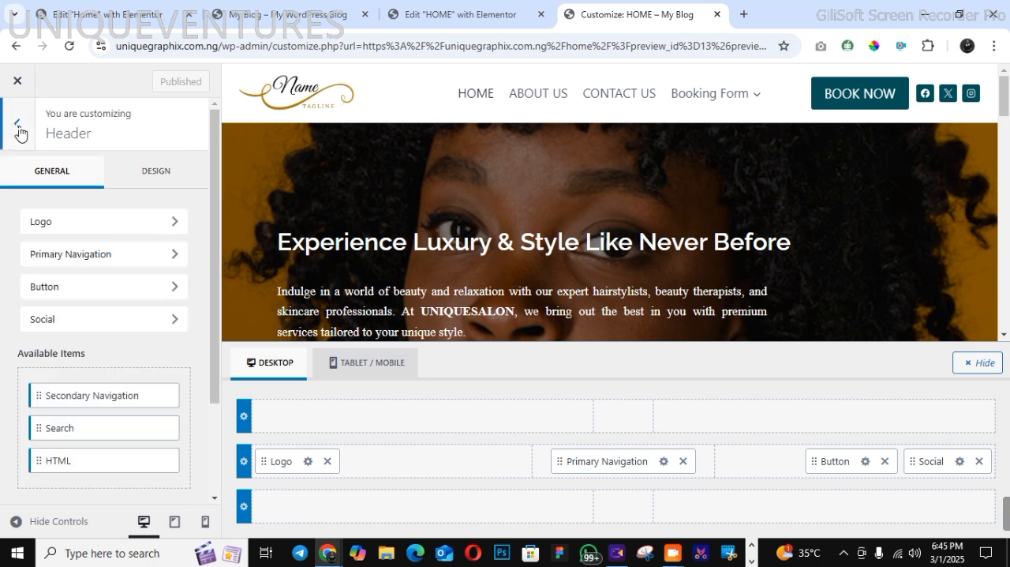
click(17, 128)
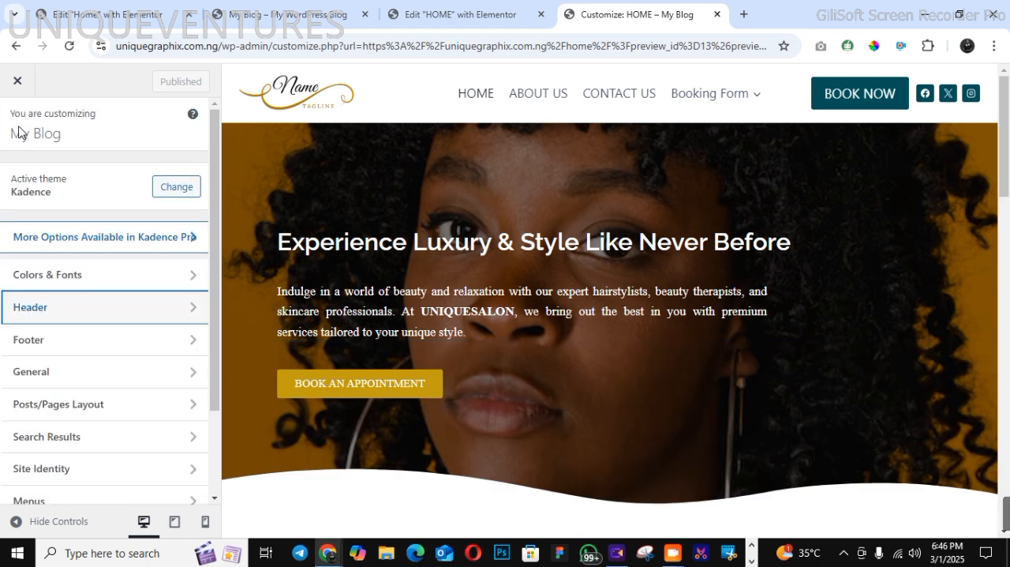
click(91, 351)
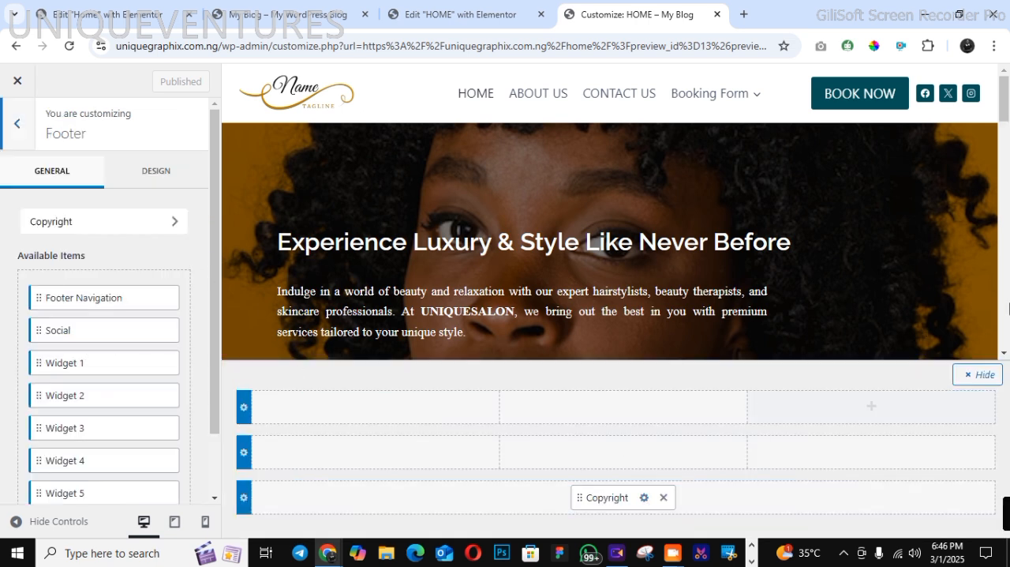
drag(1005, 107, 1008, 341)
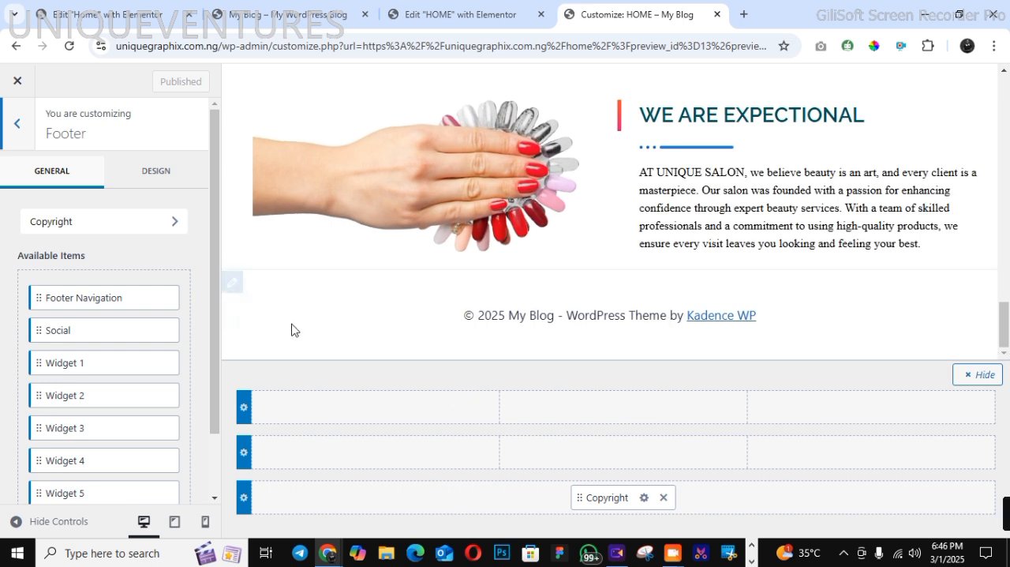
click(243, 498)
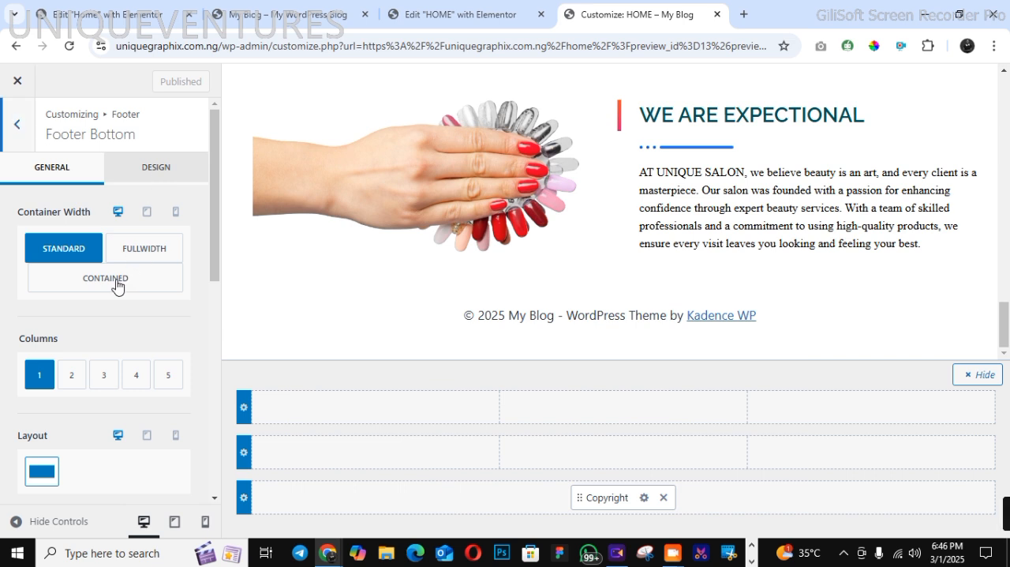
click(157, 181)
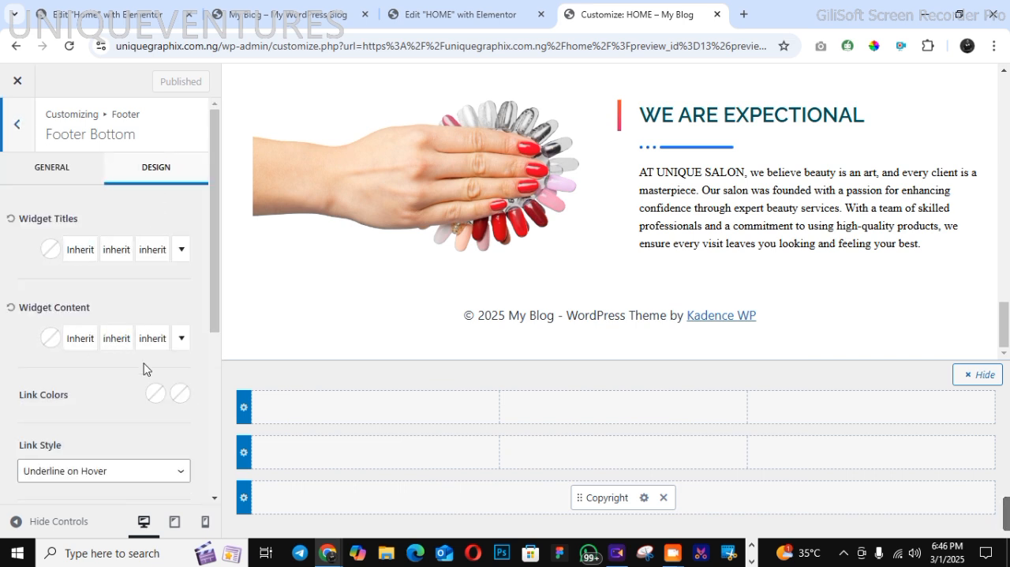
scroll(207, 453, down, 4)
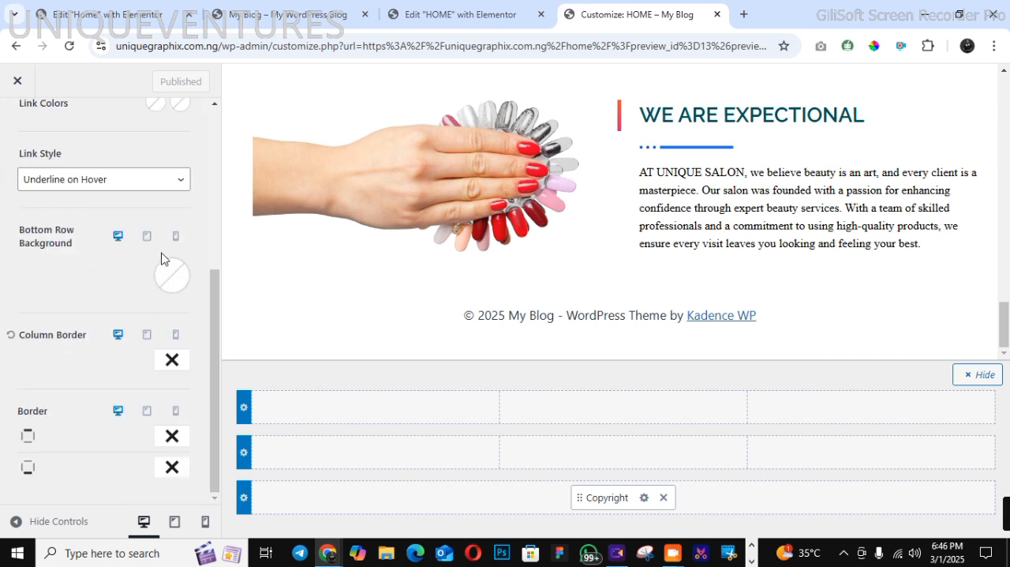
click(170, 275)
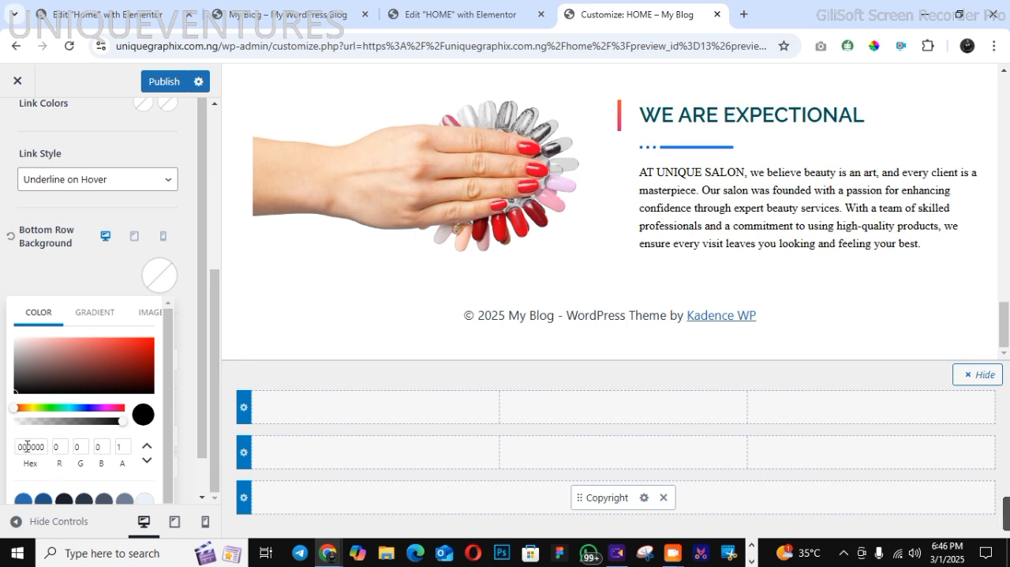
drag(17, 445, 45, 444)
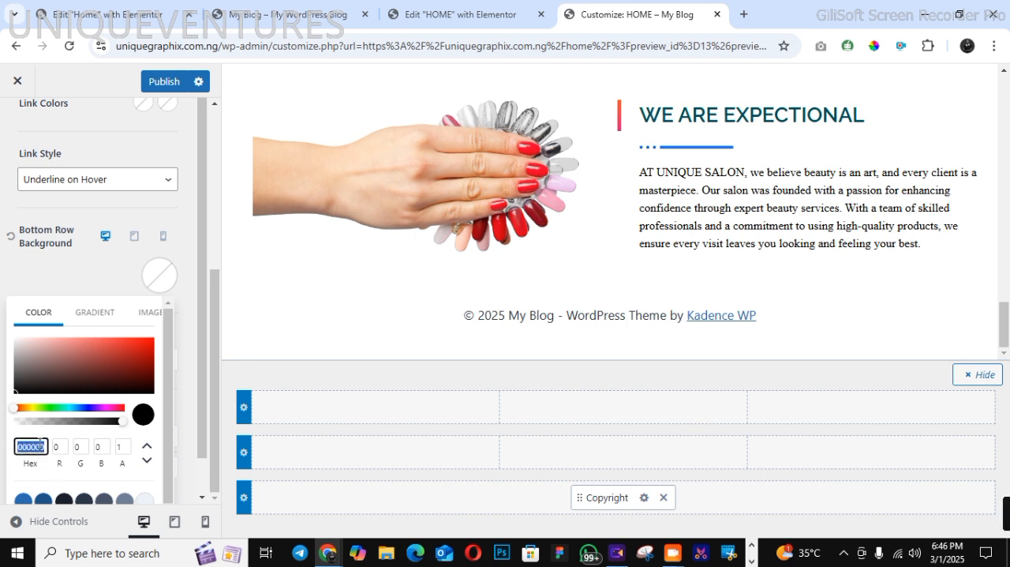
right_click(40, 443)
click(108, 155)
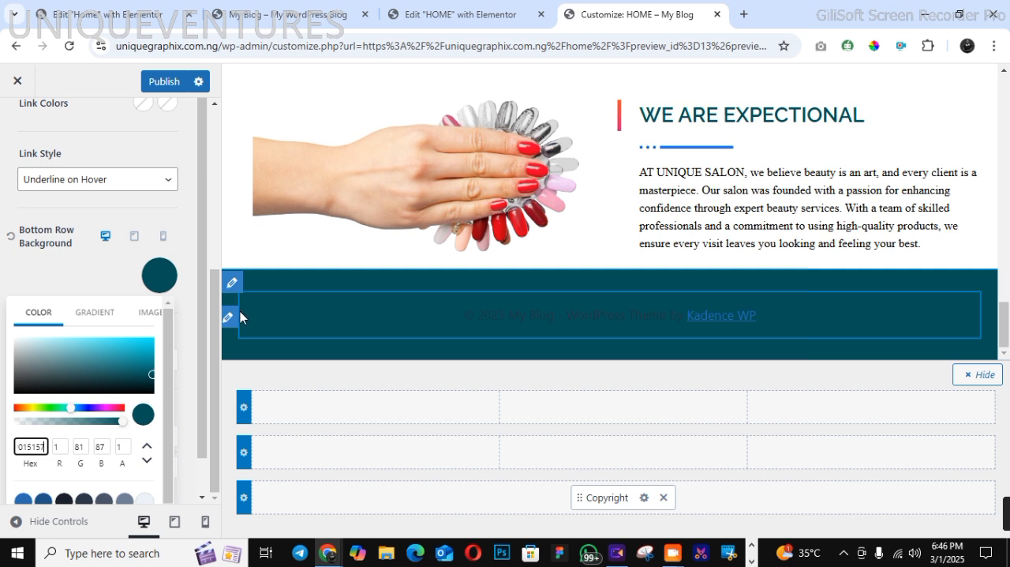
Replace the site-title and theme-credit placeholders in the footer copyright text with "DESIGNED BY UNIQUEVENTURES", keeping the copyright and year placeholders
click(229, 316)
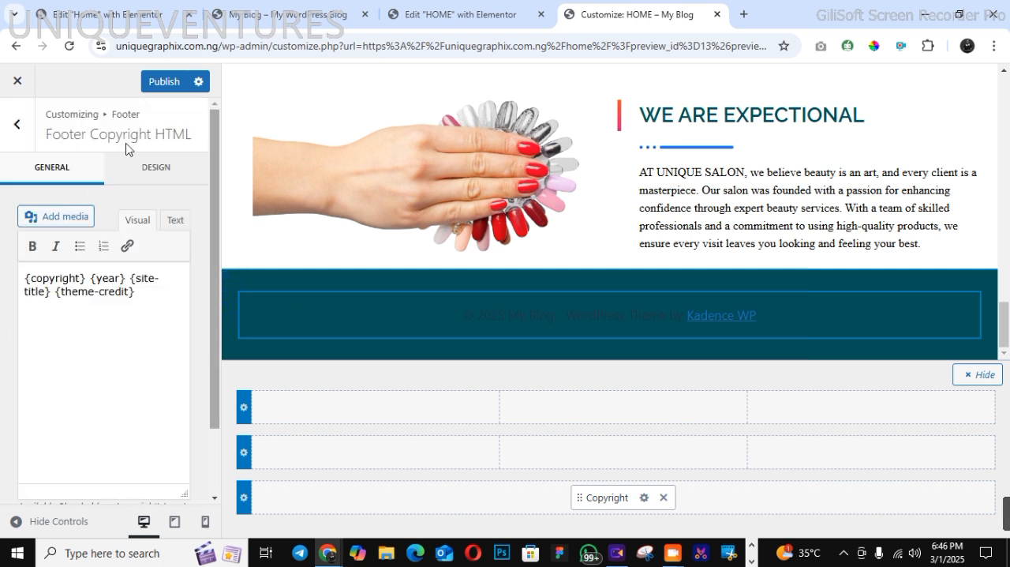
drag(26, 280, 95, 296)
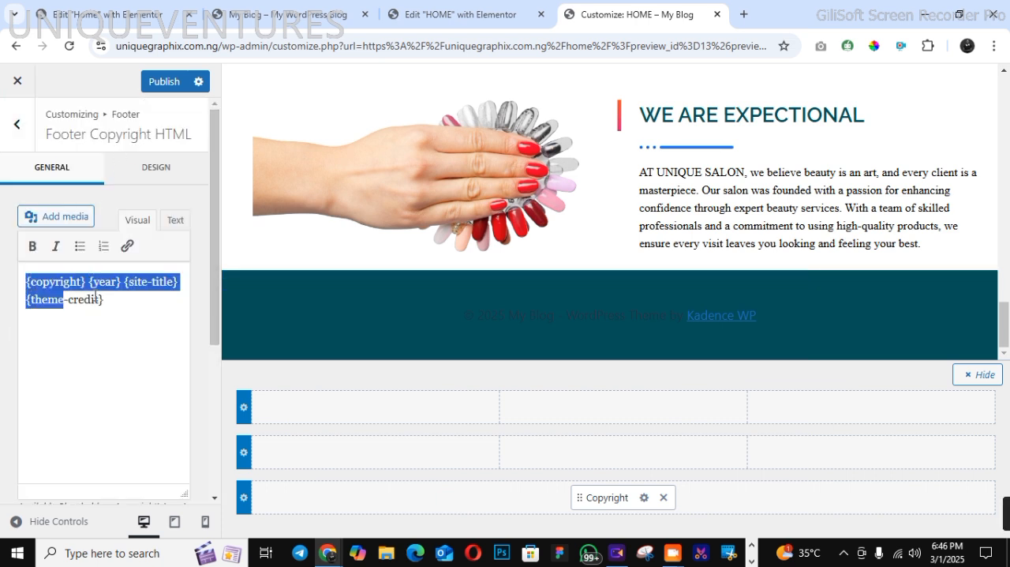
click(124, 310)
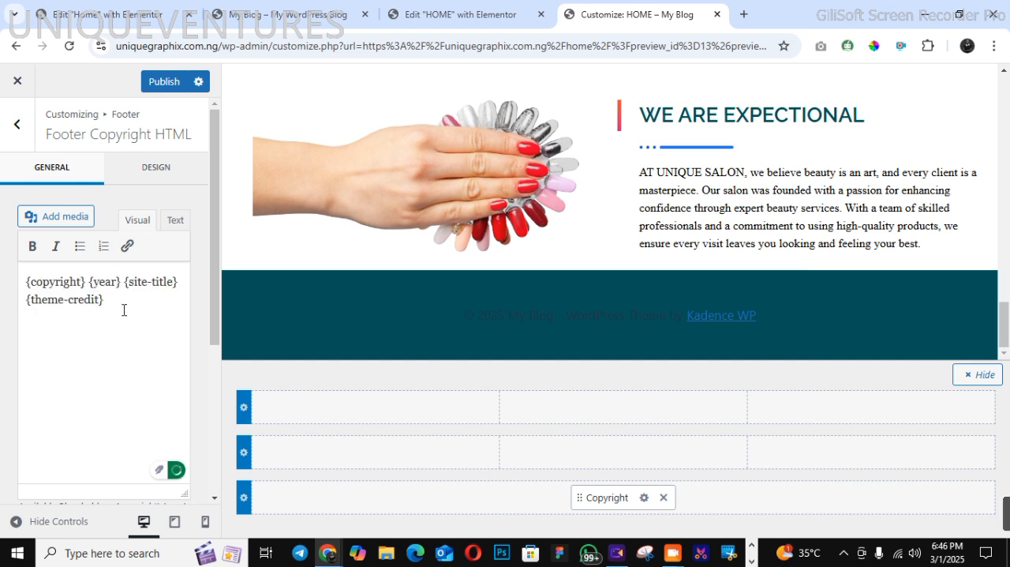
drag(124, 281, 146, 297)
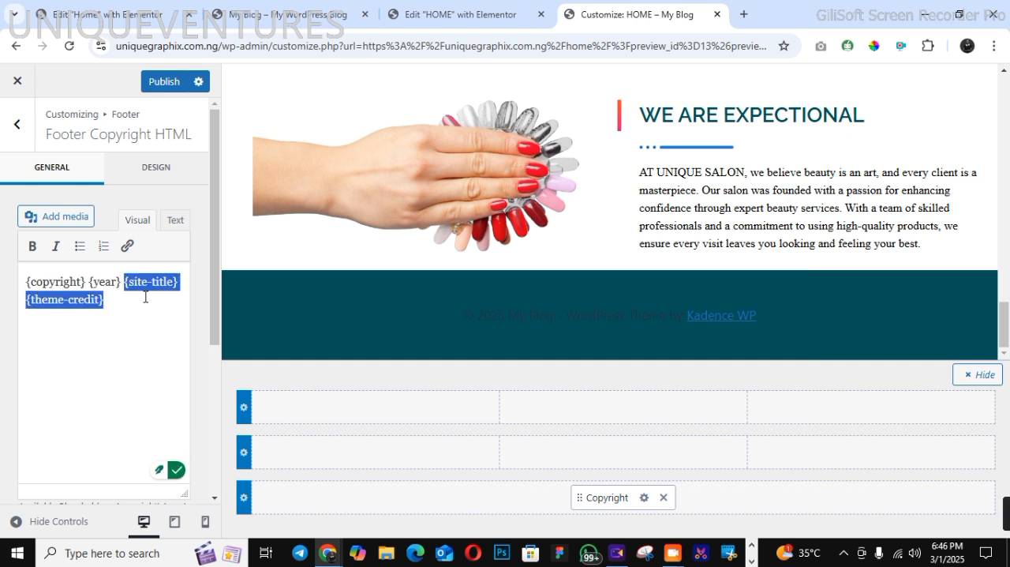
text(DESI)
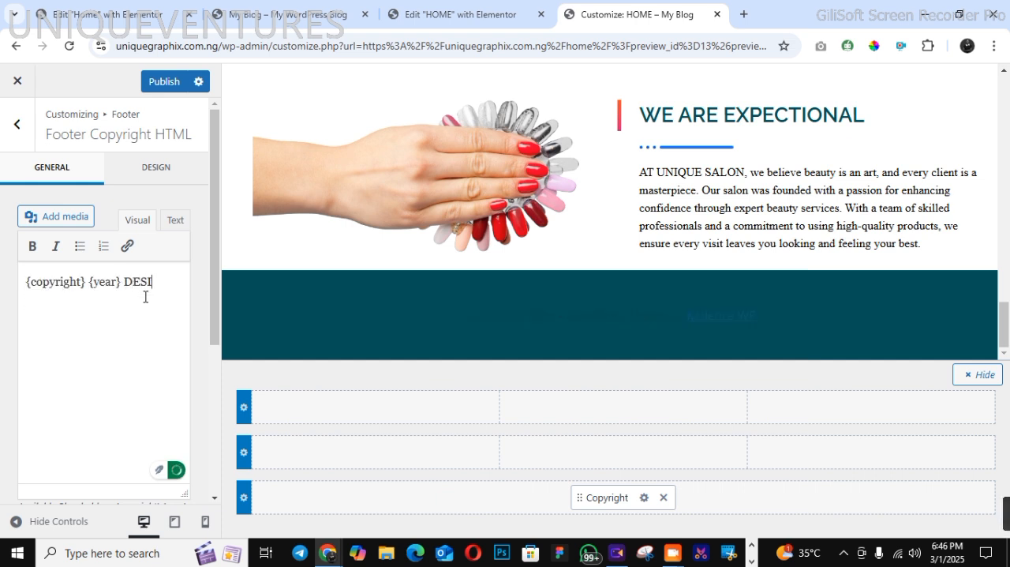
text(GNED)
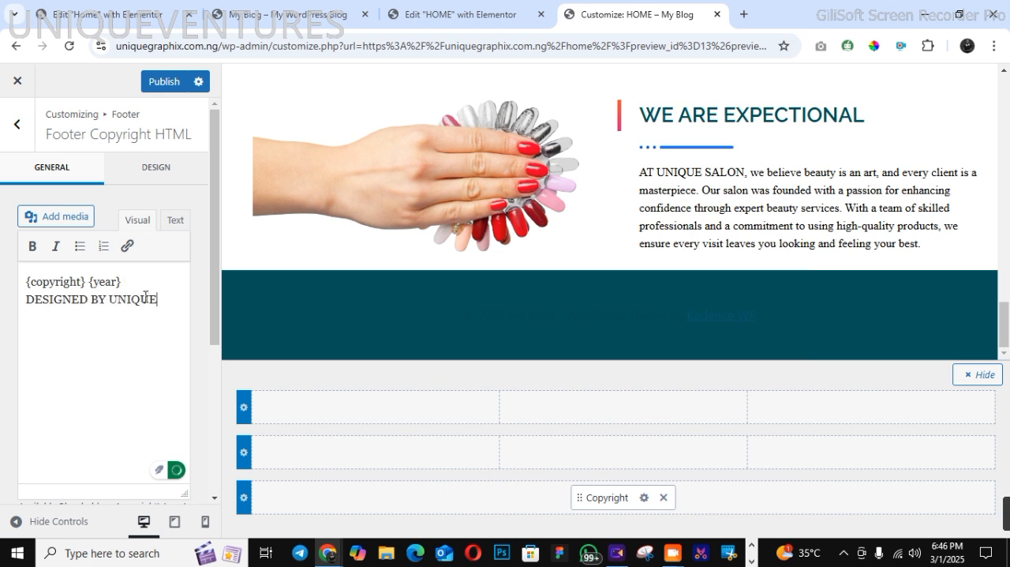
text(BY UNIQUEVENTURES)
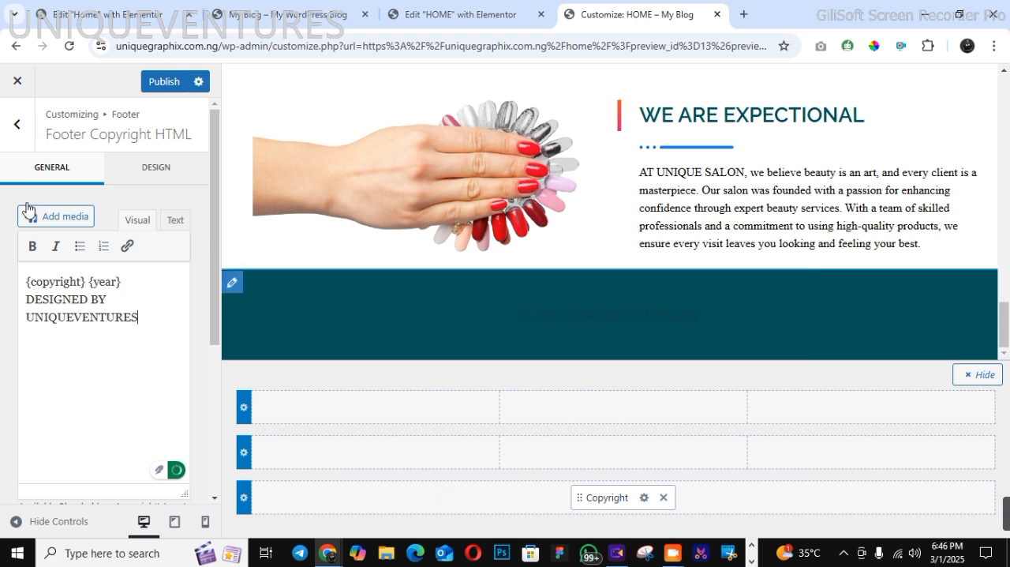
Set the footer copyright text's font colour to white, FFFFFF
click(133, 175)
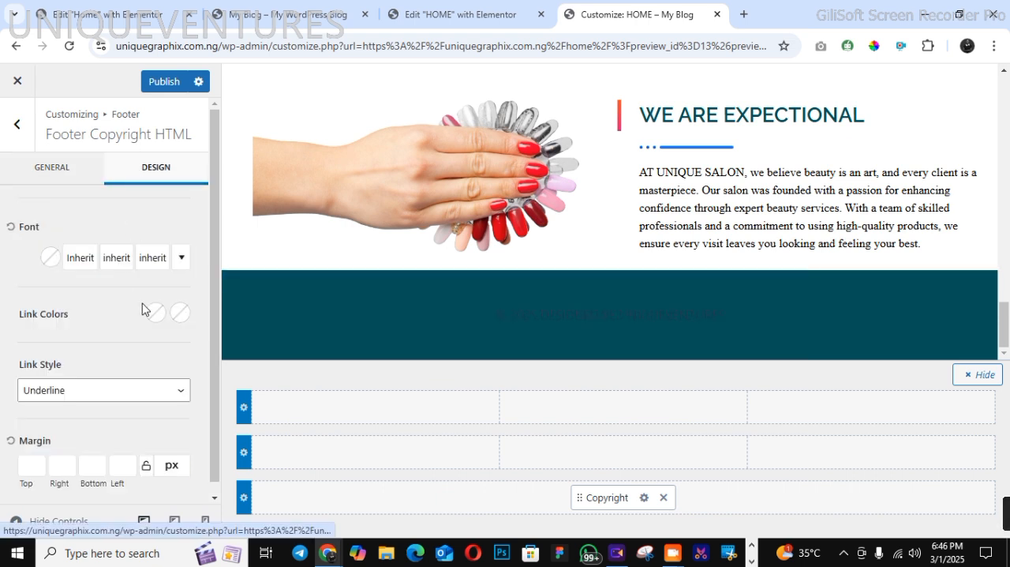
drag(212, 491, 214, 500)
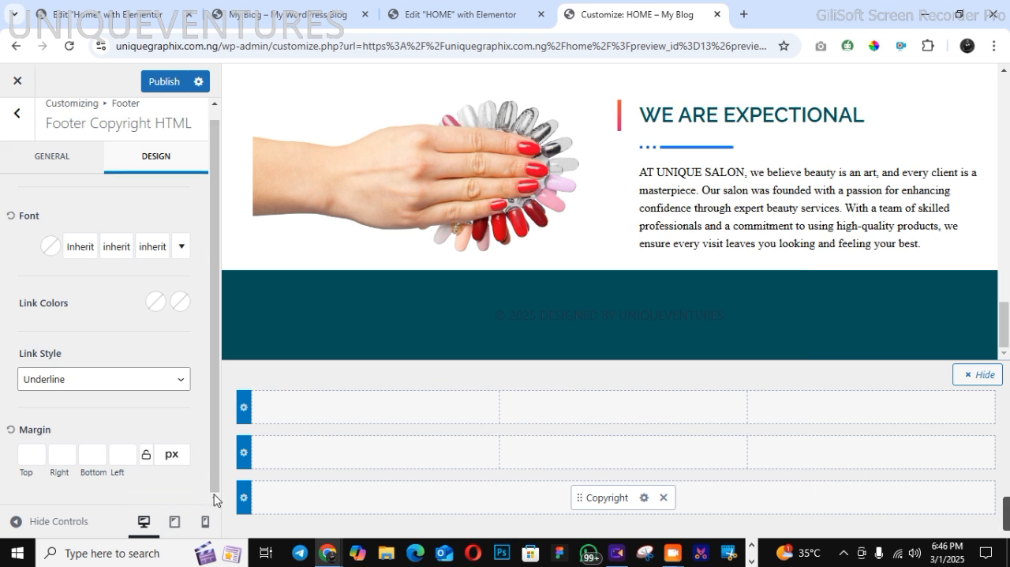
click(50, 245)
drag(41, 300, 4, 241)
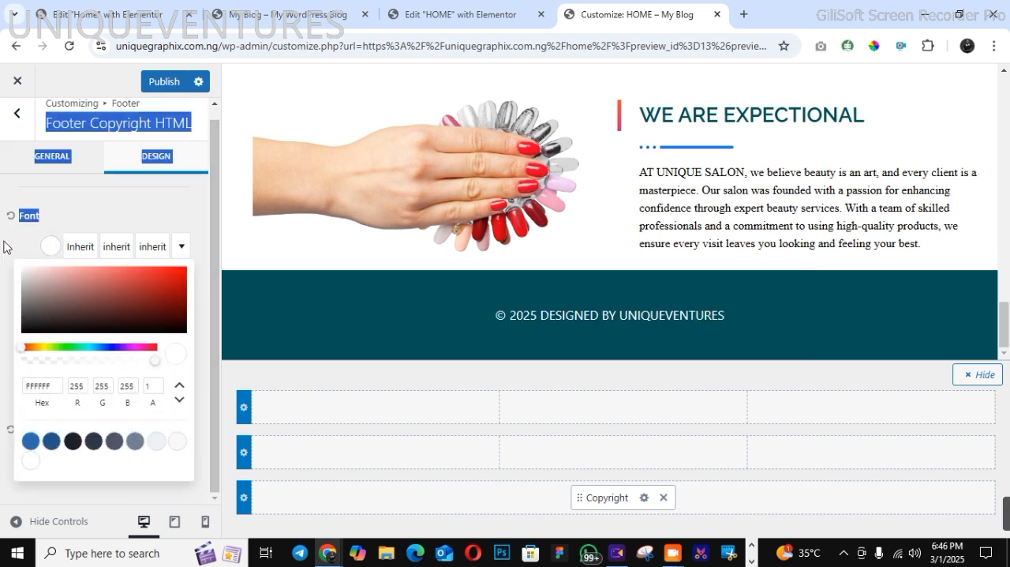
click(76, 223)
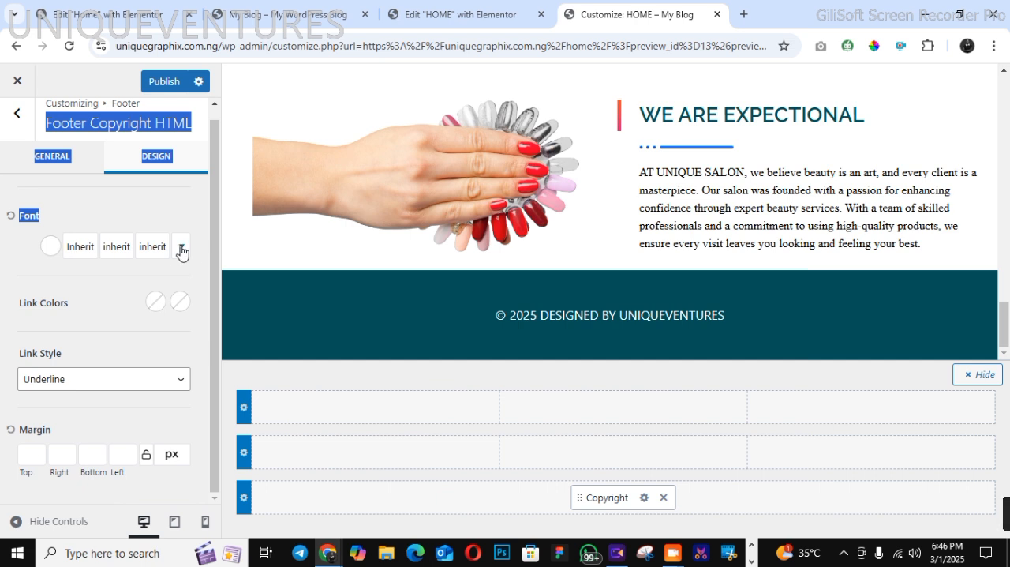
Set the footer copyright's font family to Times New Roman and publish the footer changes
click(181, 246)
click(85, 253)
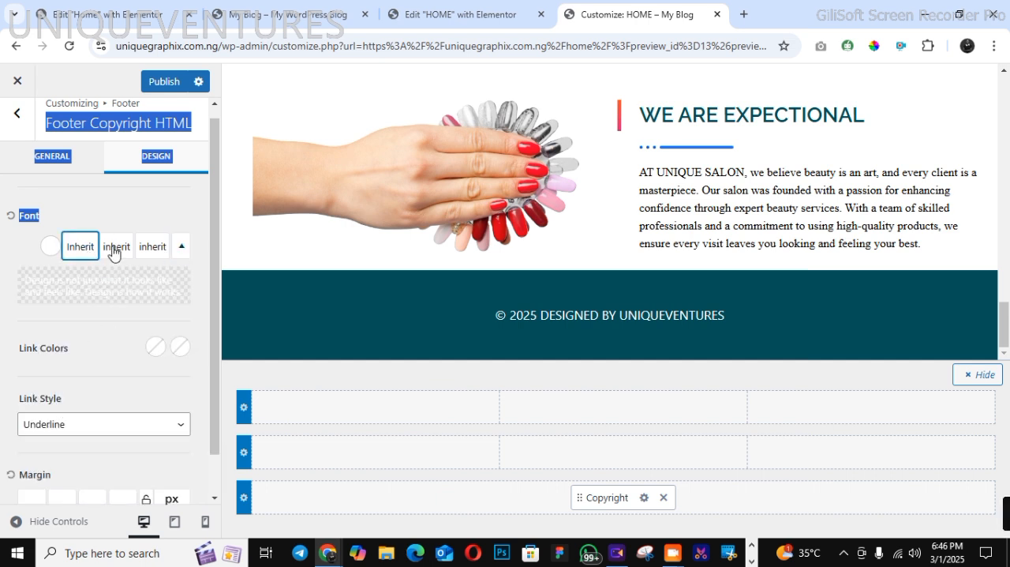
click(116, 248)
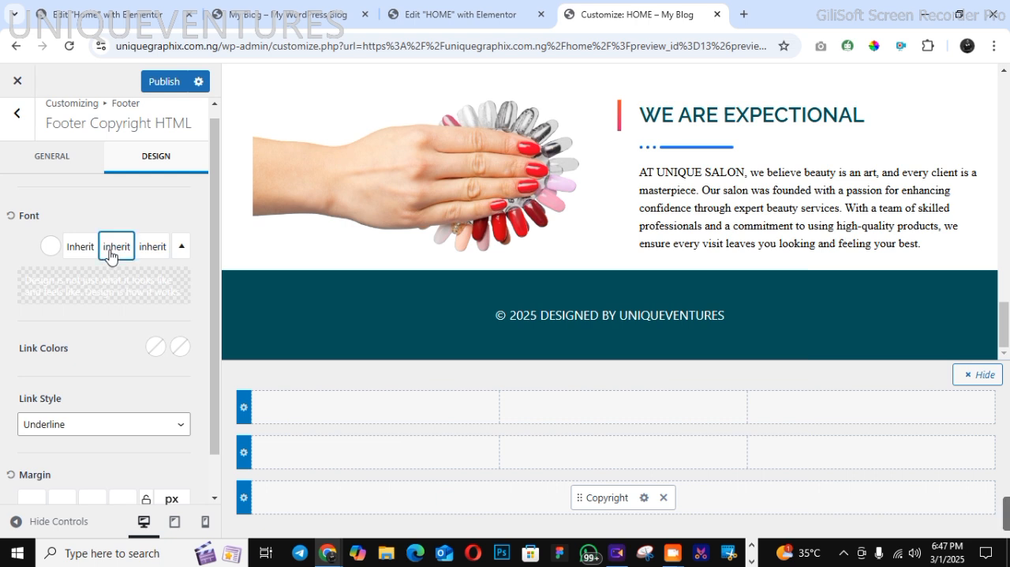
click(111, 252)
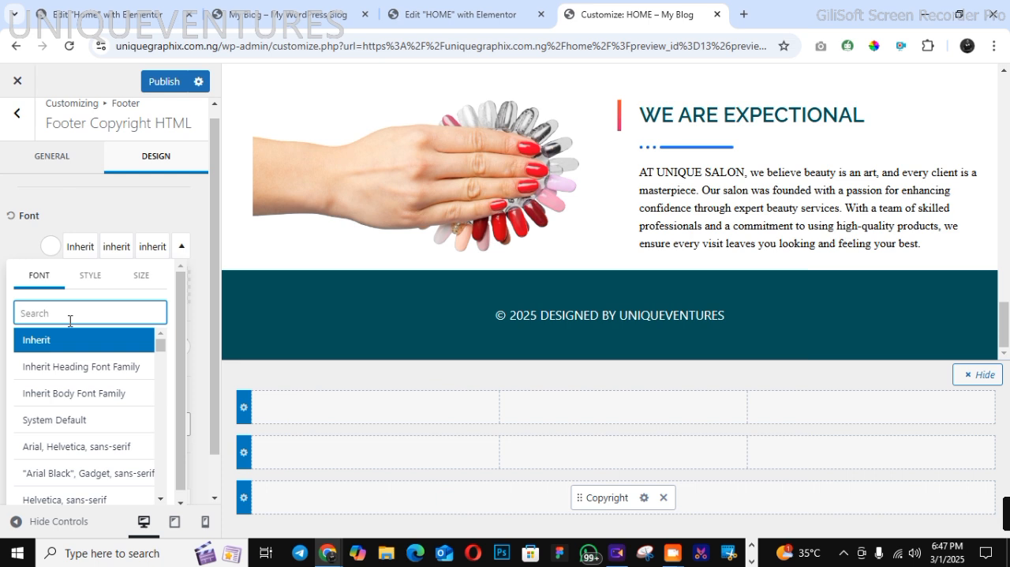
text(TIME)
click(71, 341)
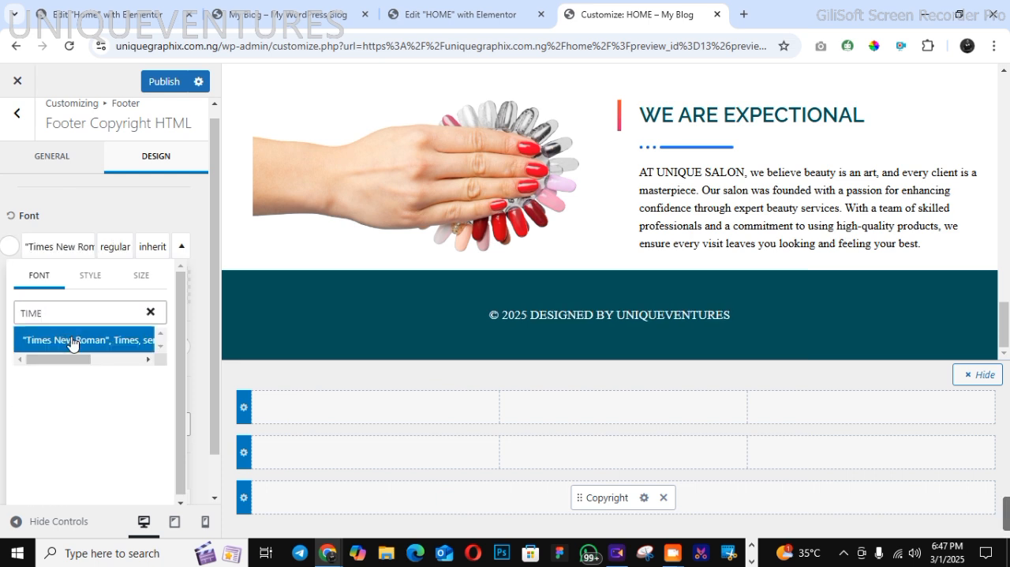
click(158, 220)
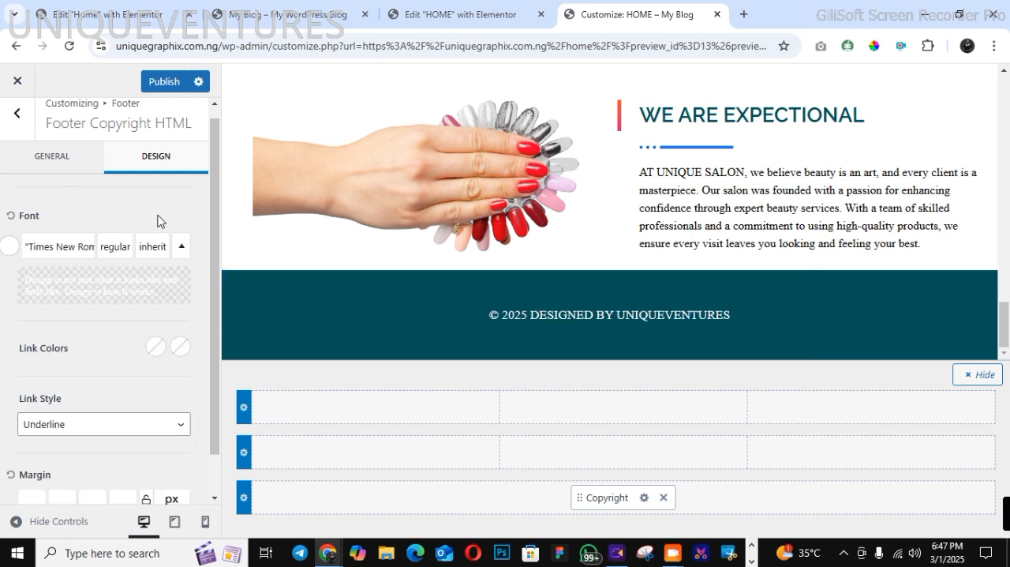
click(163, 82)
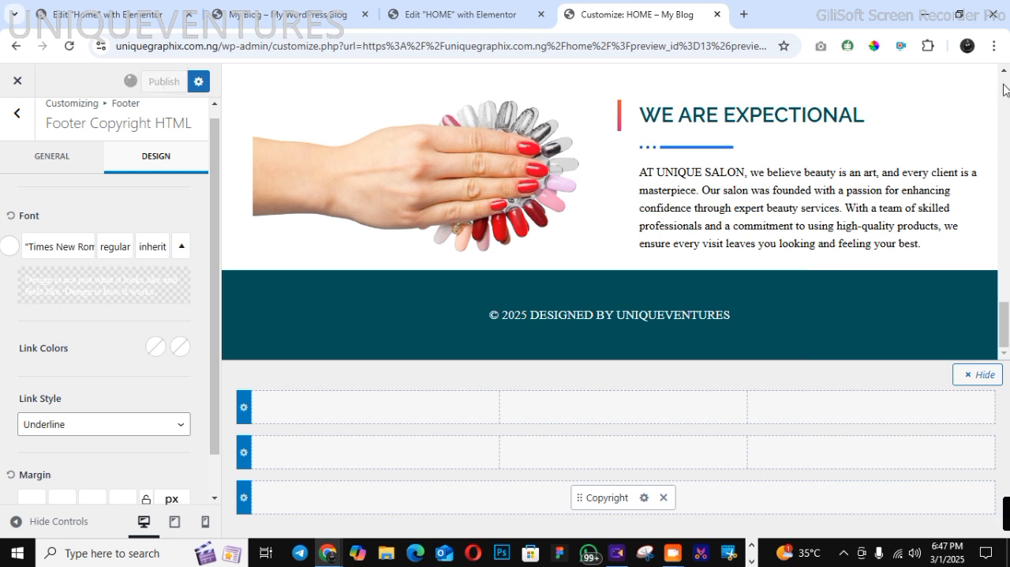
In the tablet/mobile header layout, move the Trigger item to the centre column of the main row
scroll(1004, 90, up, 2)
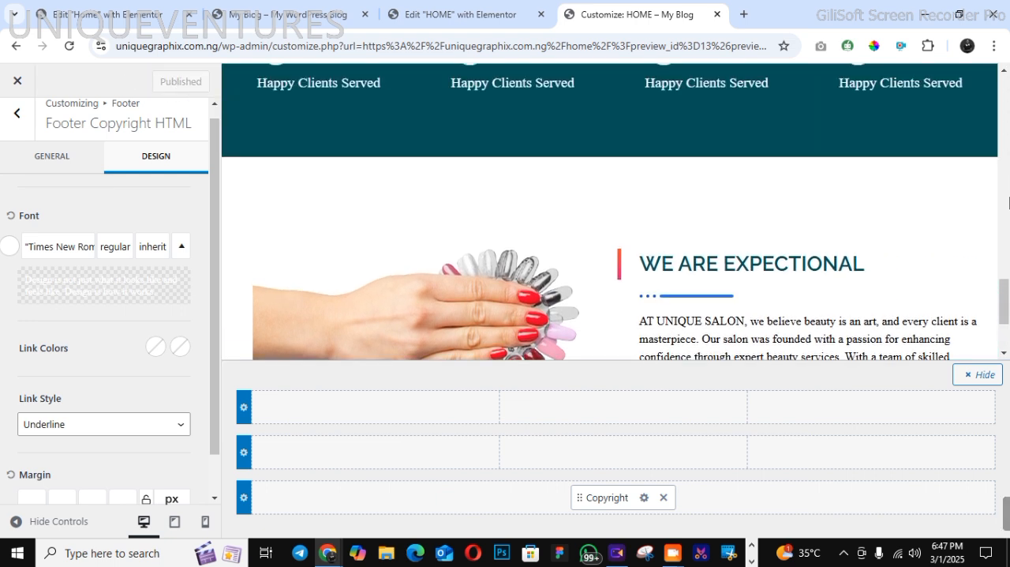
scroll(1009, 203, up, 3)
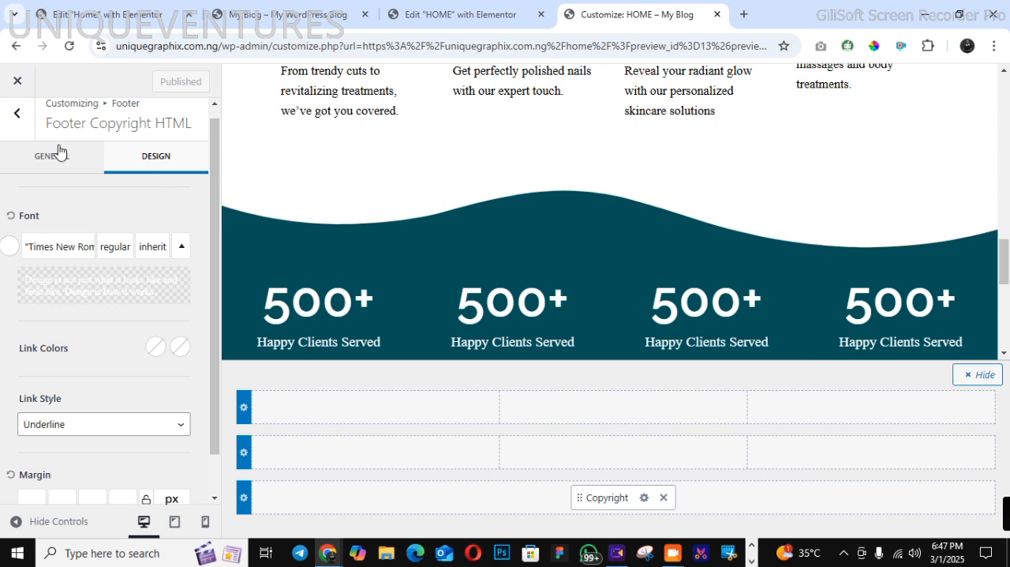
click(16, 113)
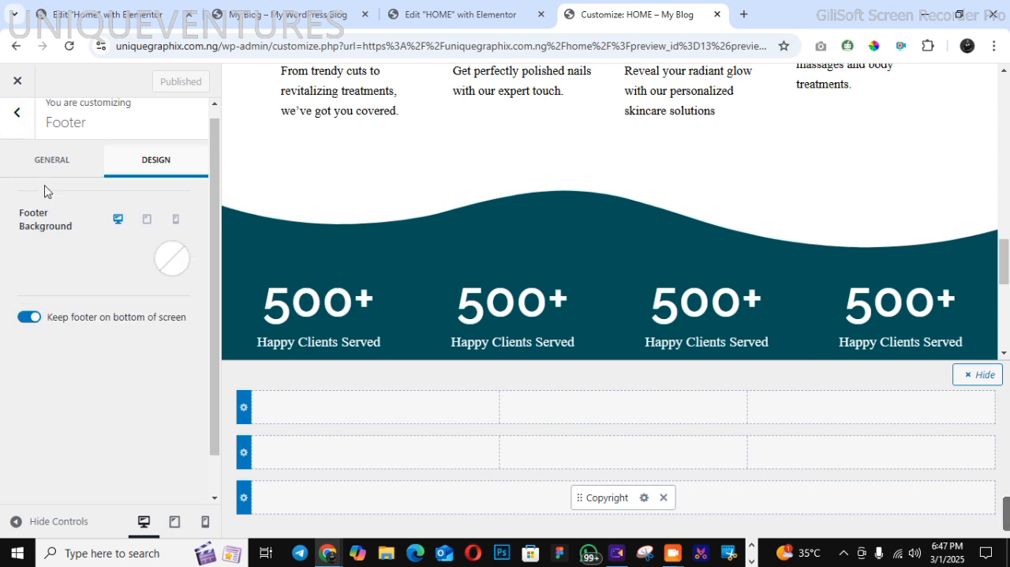
click(17, 112)
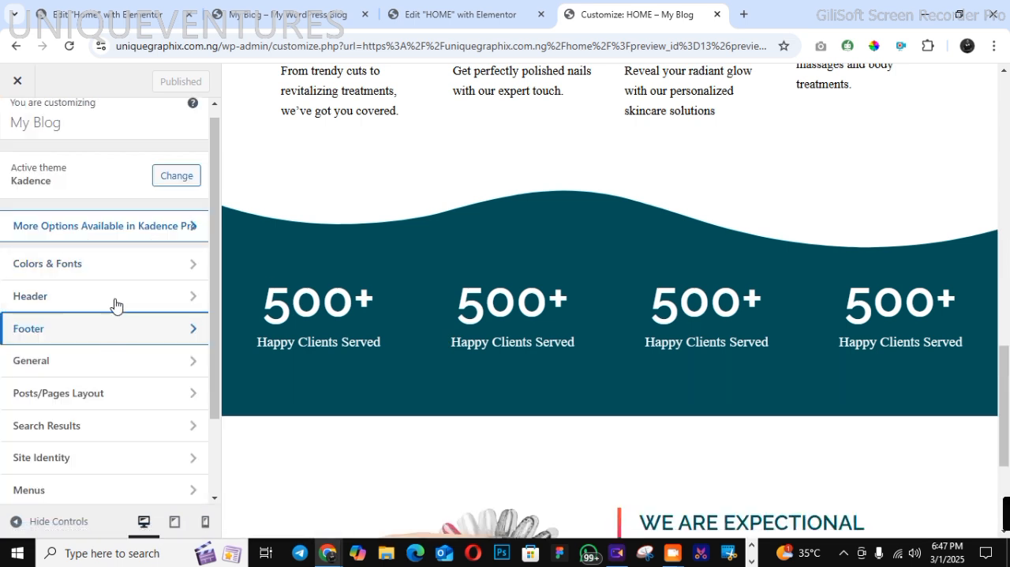
click(113, 298)
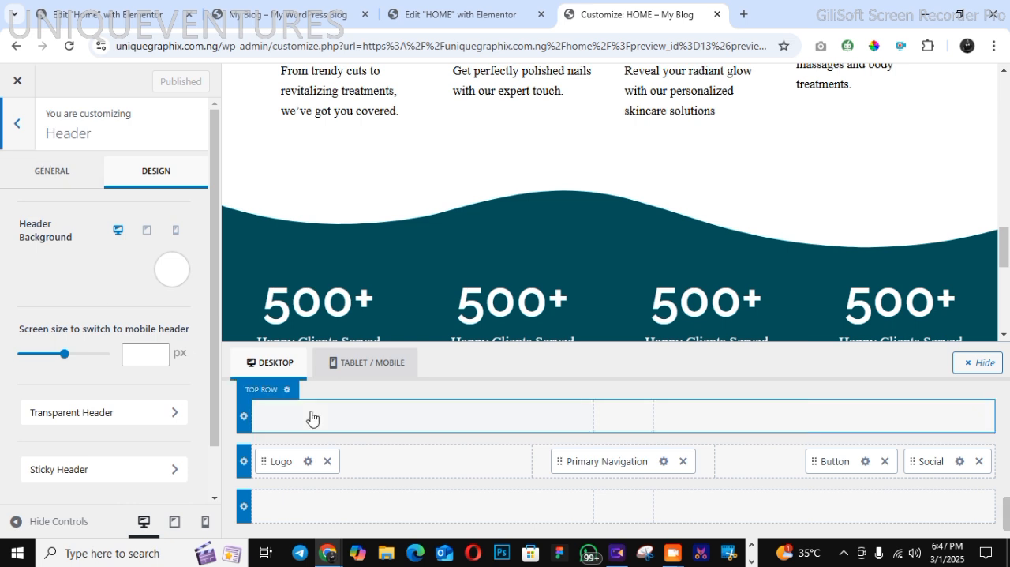
click(389, 363)
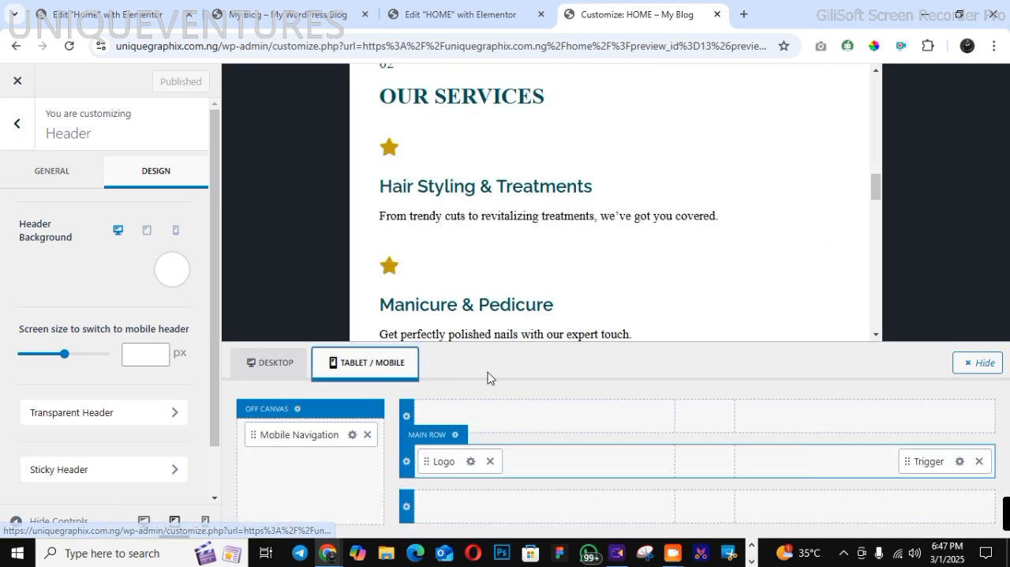
scroll(878, 110, up, 10)
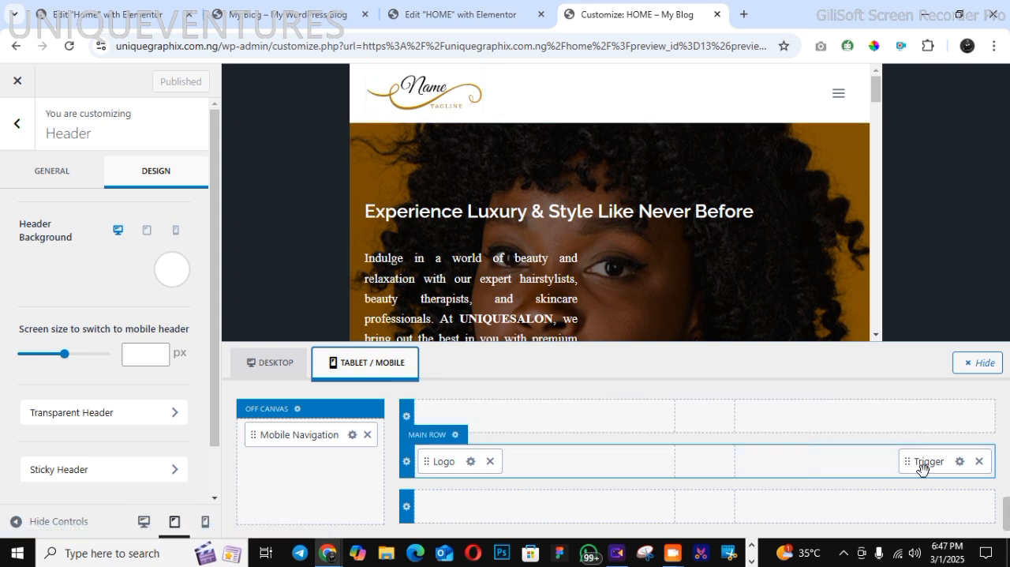
drag(922, 467, 712, 475)
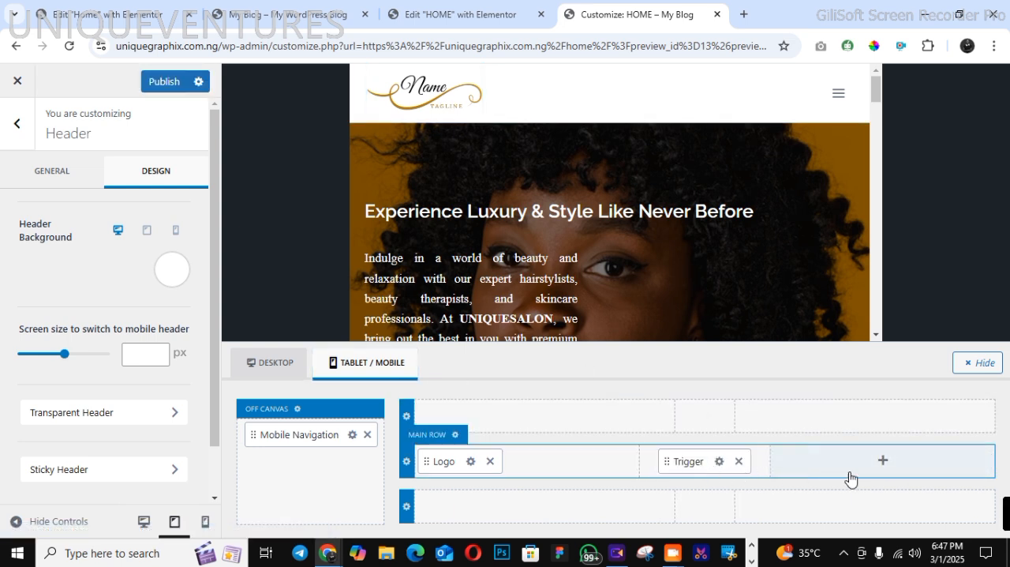
Add a Button item to the right-hand column of the tablet/mobile header's main row
click(884, 464)
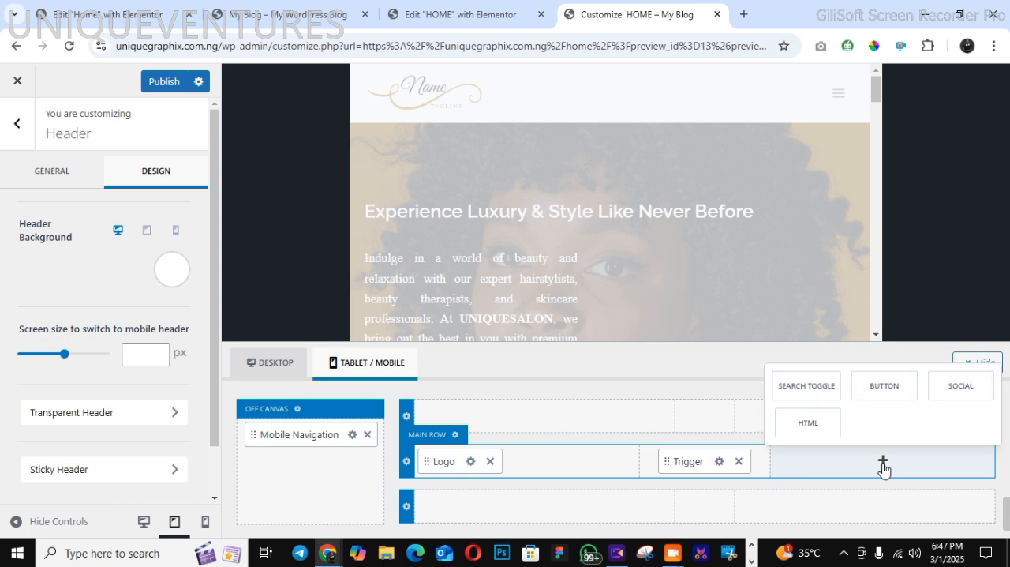
click(884, 390)
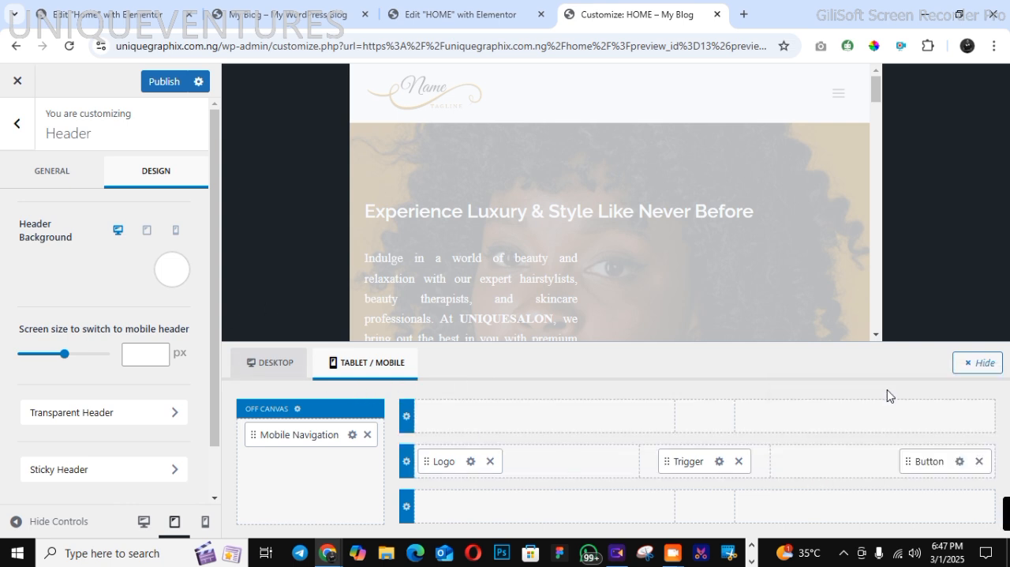
Try to move the Trigger item from the centre column into the main row's right-hand column, beside the Button
drag(685, 457, 863, 458)
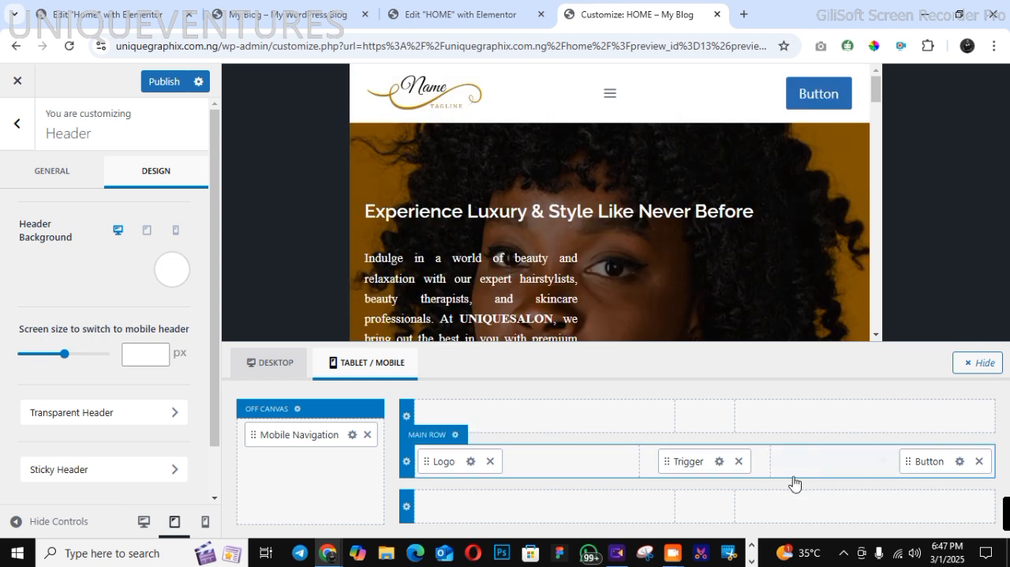
drag(685, 460, 843, 471)
drag(701, 462, 896, 464)
click(882, 461)
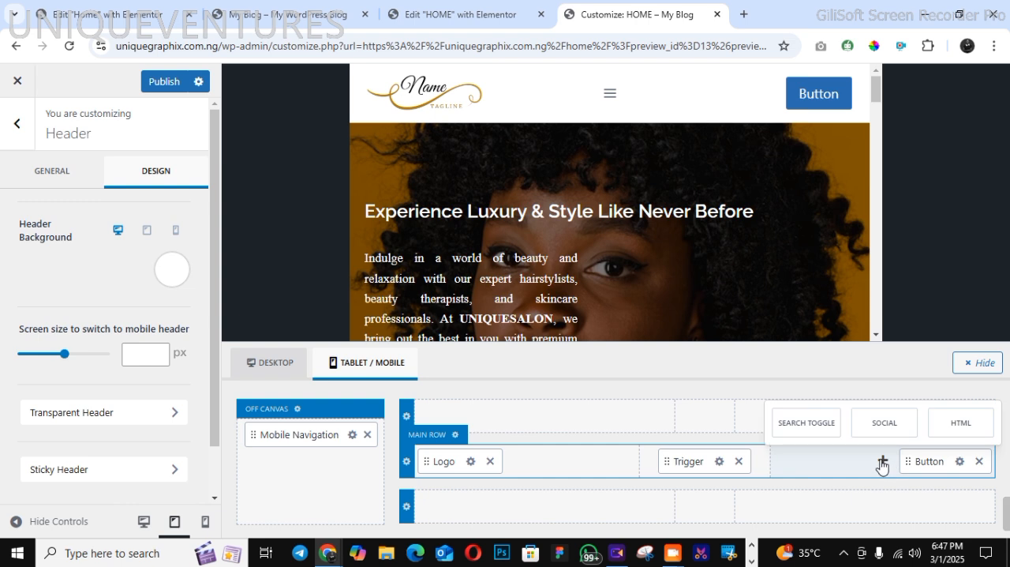
drag(665, 458, 860, 470)
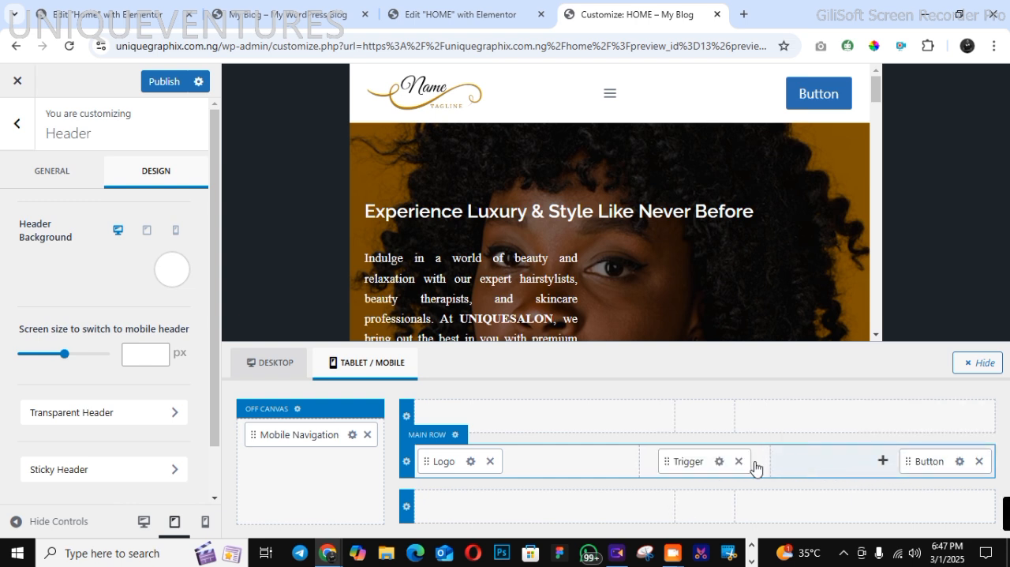
drag(679, 461, 884, 464)
click(883, 462)
Remove the centre Trigger, add it again in the main row's right-hand column, and order it before the Button
click(738, 461)
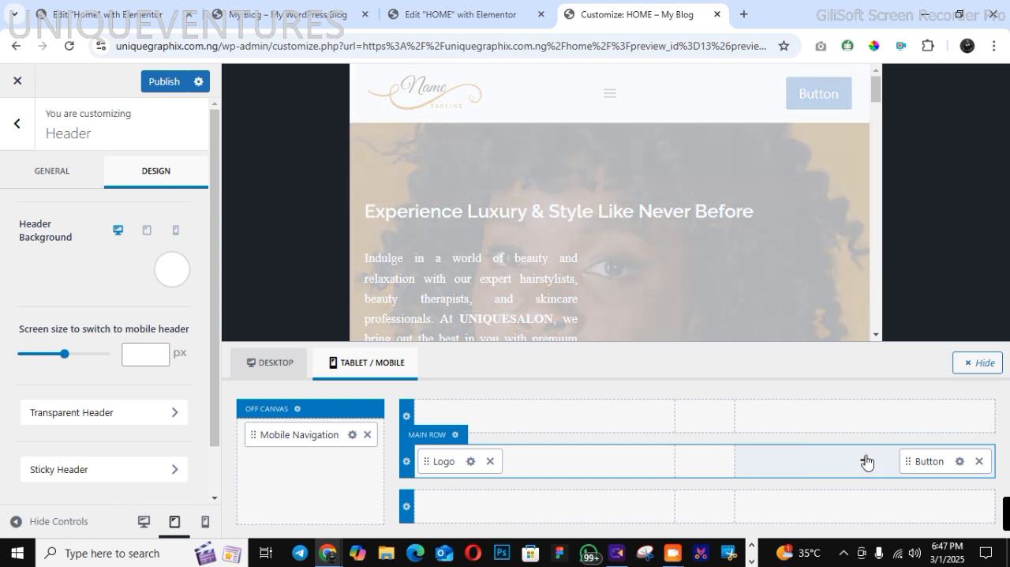
click(864, 461)
click(788, 424)
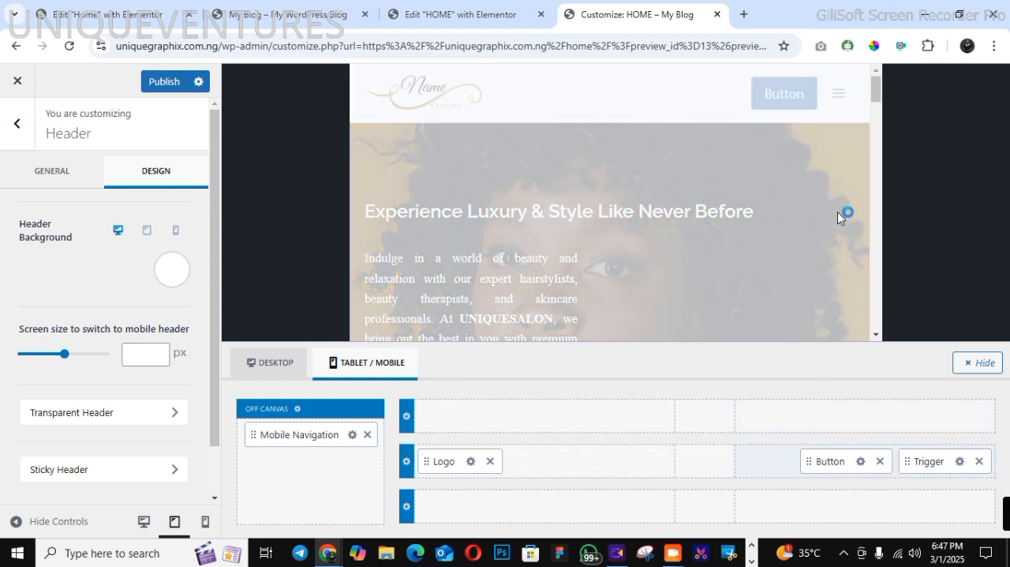
drag(839, 462, 927, 464)
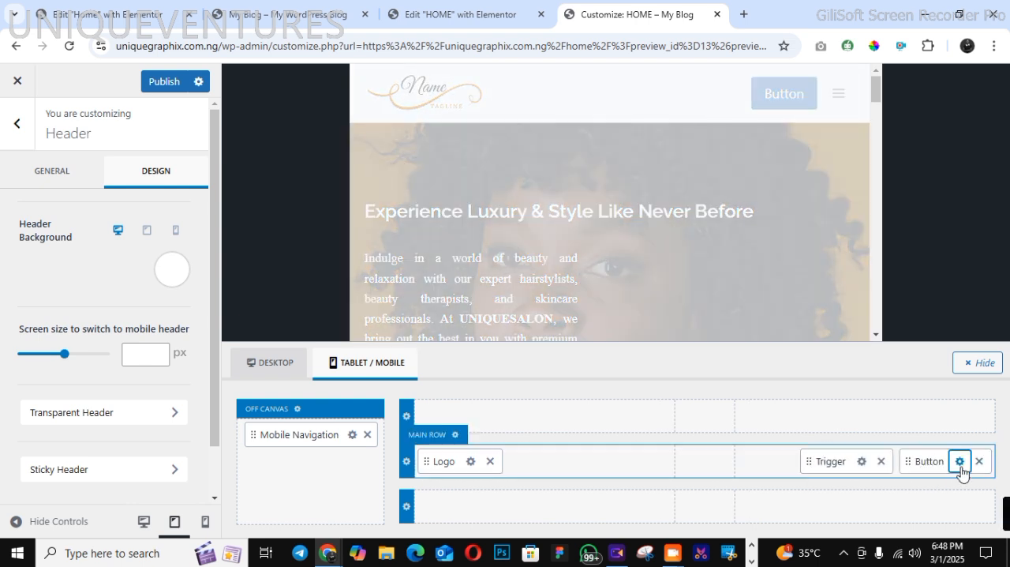
Set the mobile header button's normal background colour to the copied teal, #015157
click(960, 464)
click(142, 169)
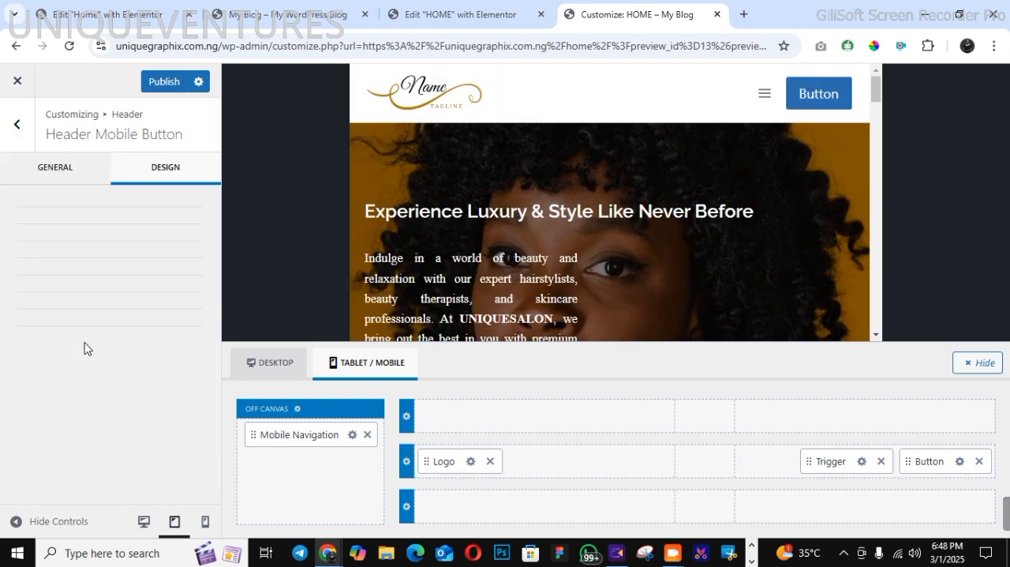
click(155, 271)
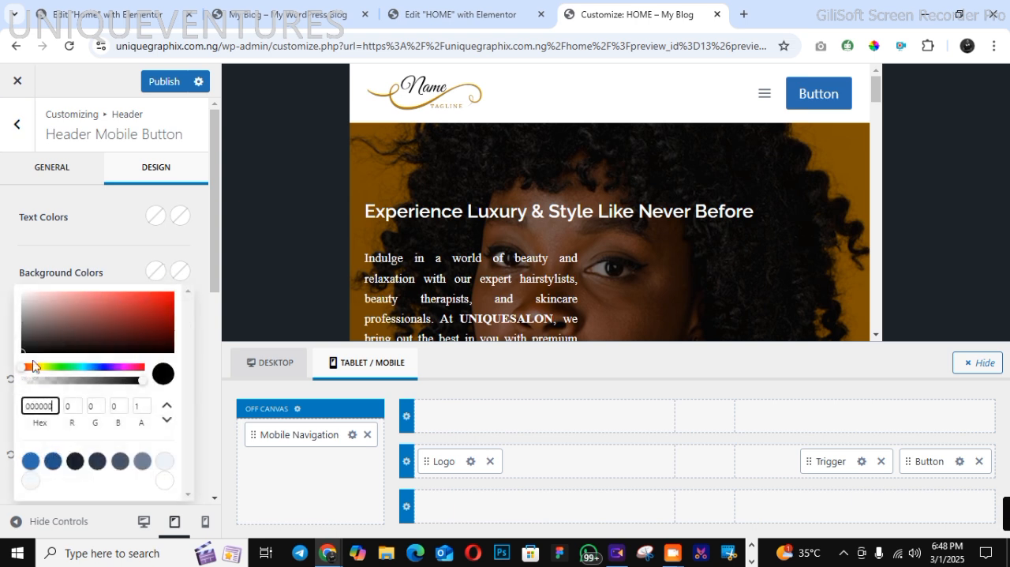
right_click(47, 407)
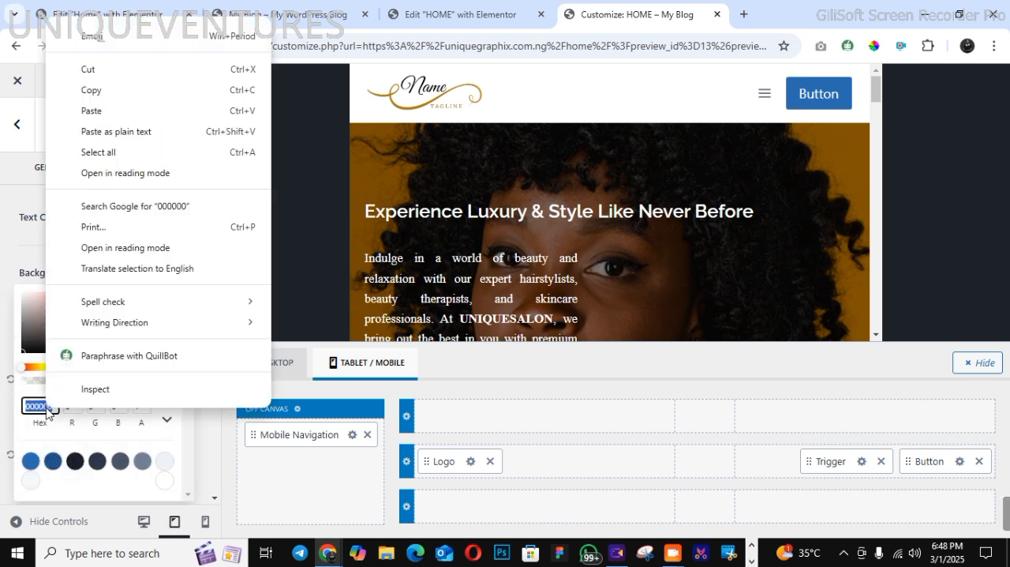
click(126, 111)
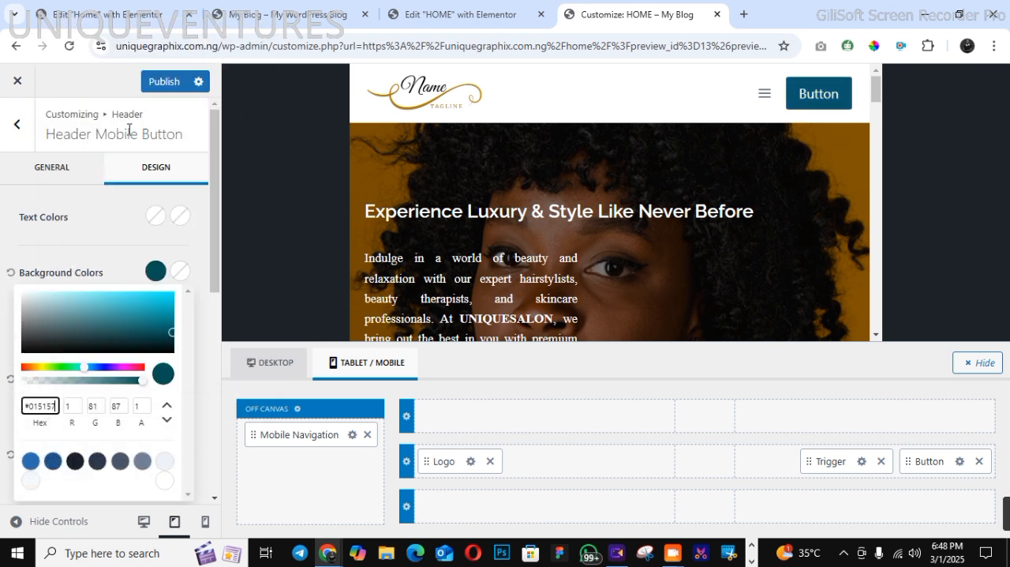
click(37, 192)
Change the mobile header button's label to "BOOK NOW"
click(55, 168)
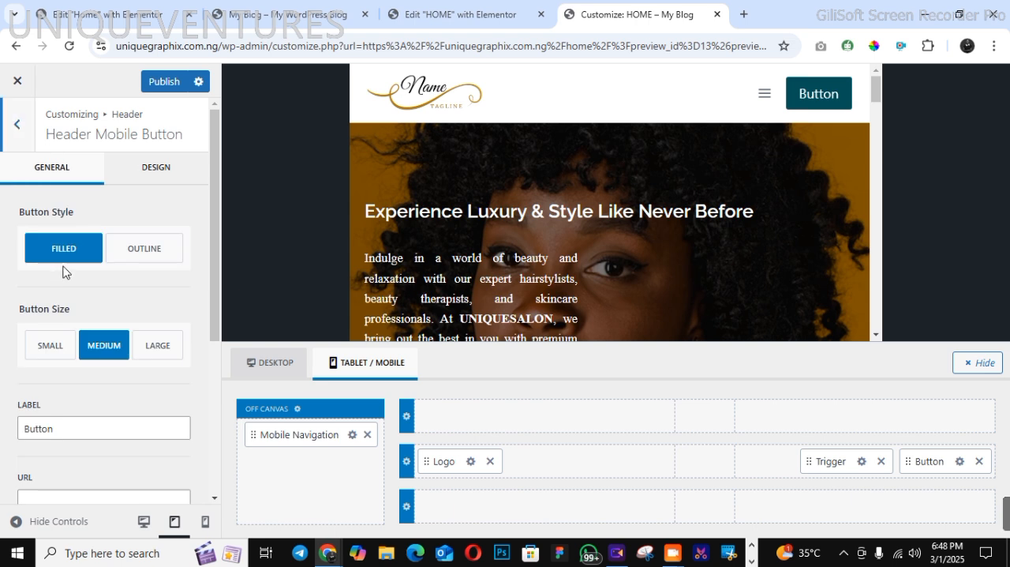
drag(58, 433, 0, 428)
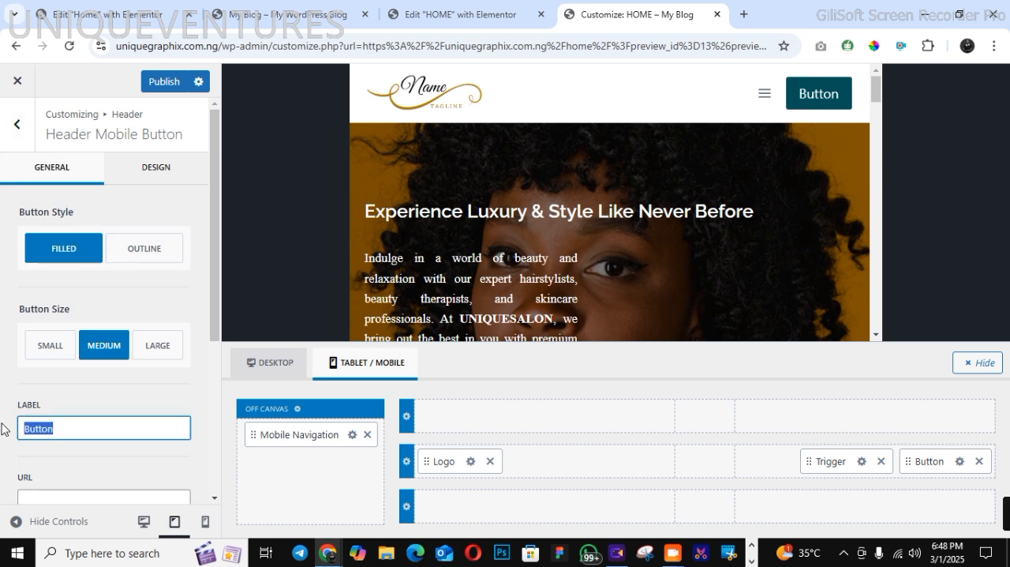
text(BOOK NOW)
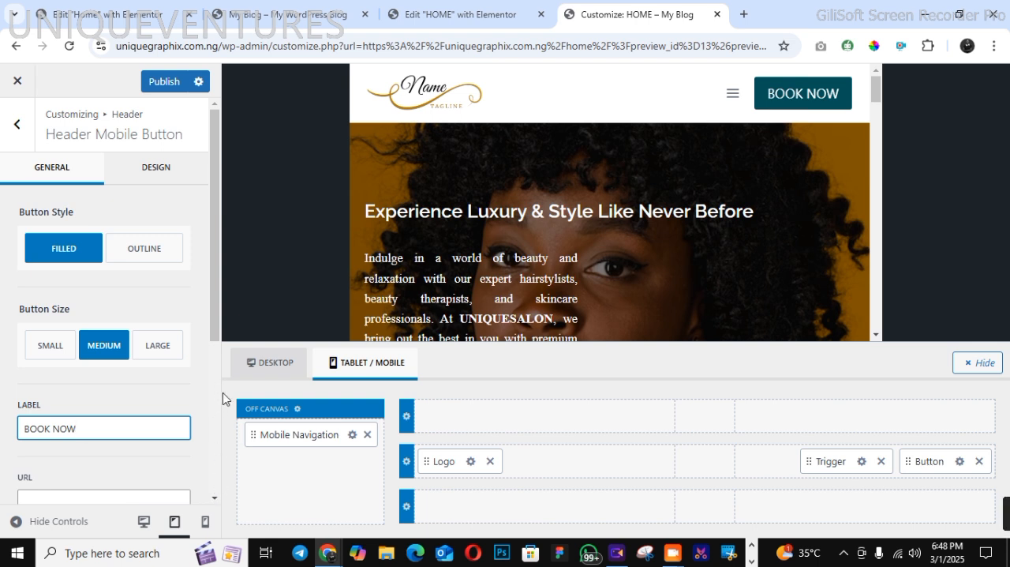
Check the desktop header layout, then add a Social item below Mobile Navigation in the tablet/mobile off-canvas area
click(271, 365)
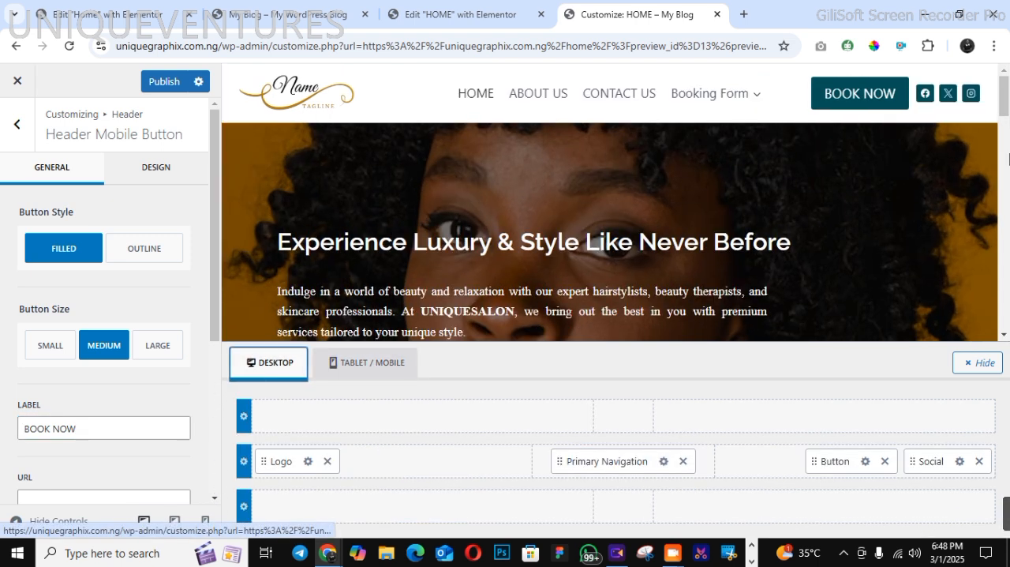
click(359, 364)
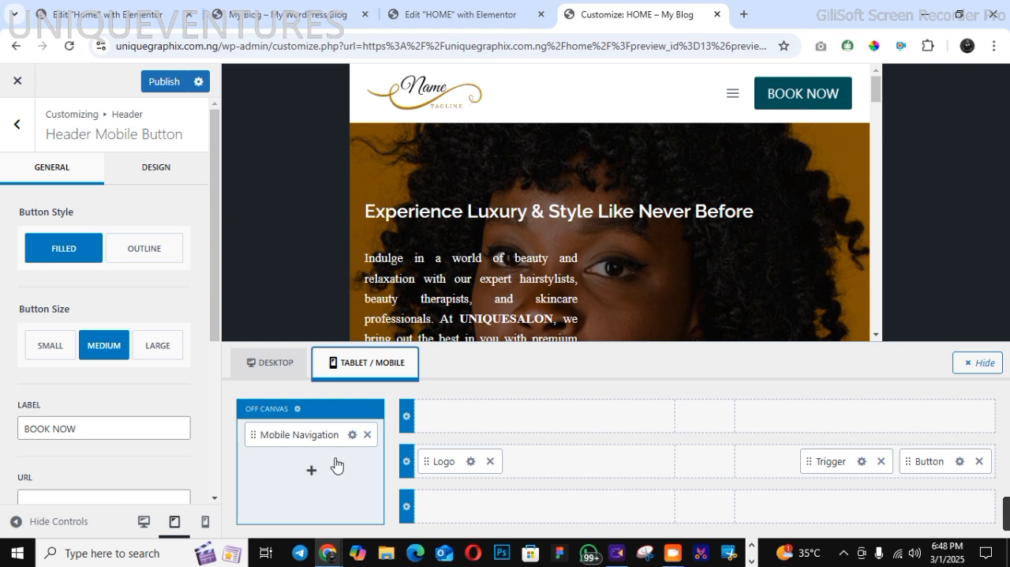
click(313, 472)
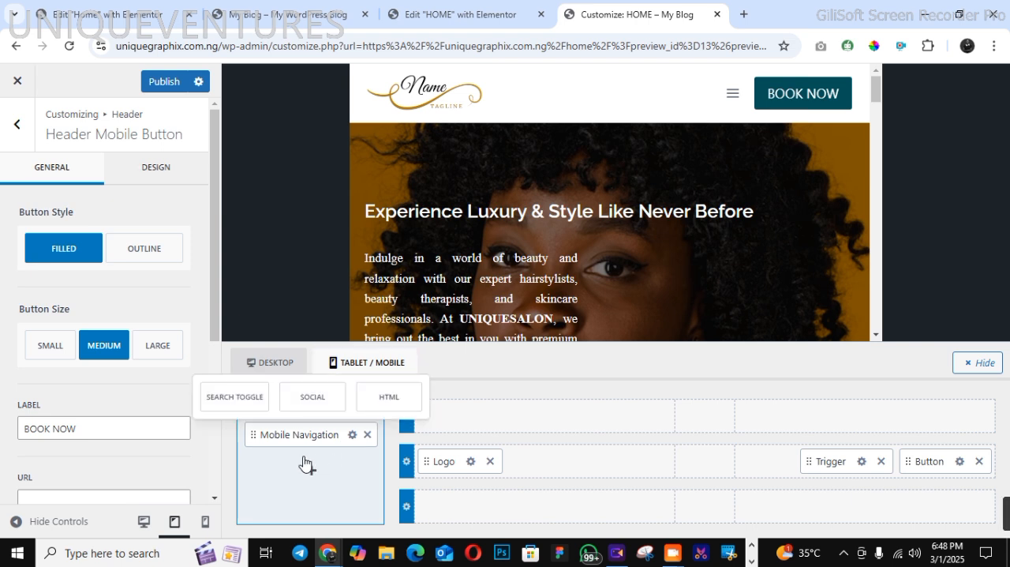
click(312, 396)
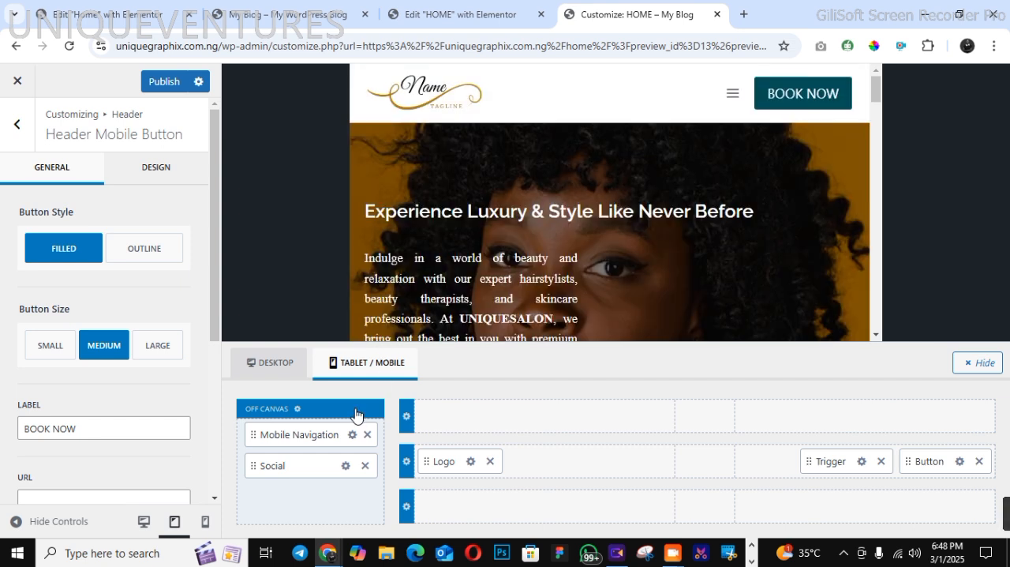
Preview the opened mobile menu and set the Mobile Navigation's active link colour to white, FFFFFF
click(353, 435)
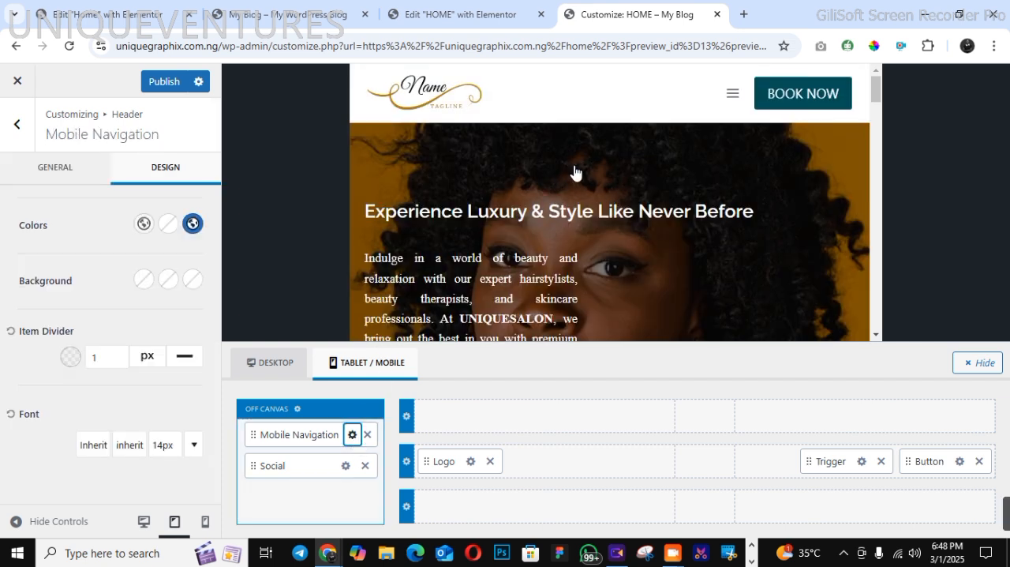
click(739, 92)
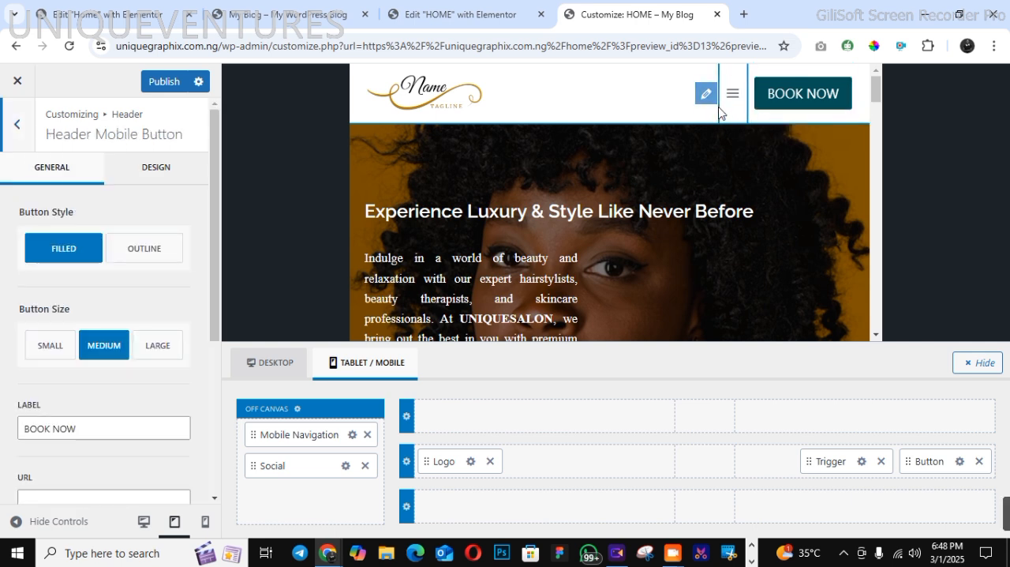
click(727, 96)
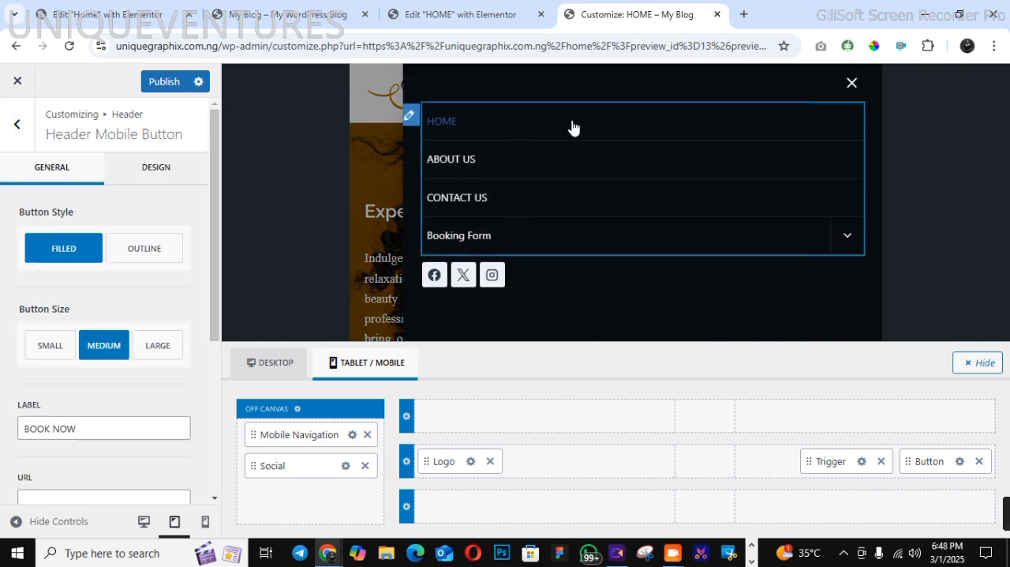
click(411, 118)
click(191, 225)
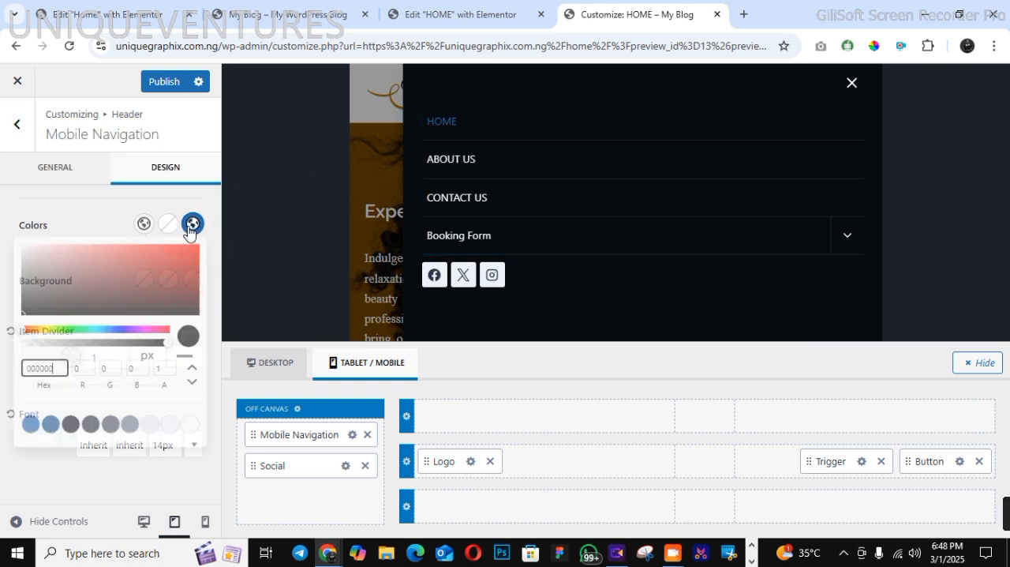
click(188, 431)
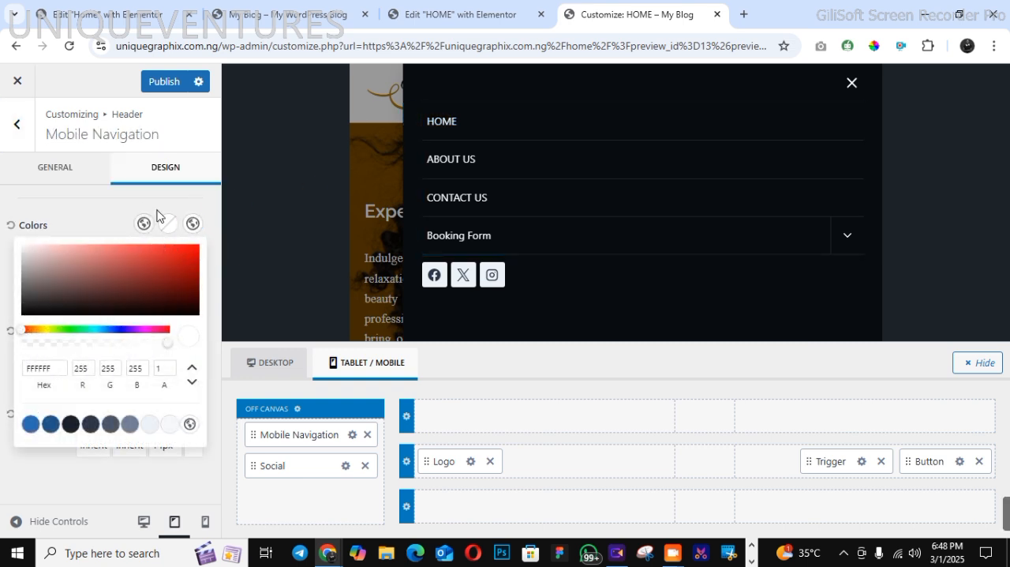
click(107, 192)
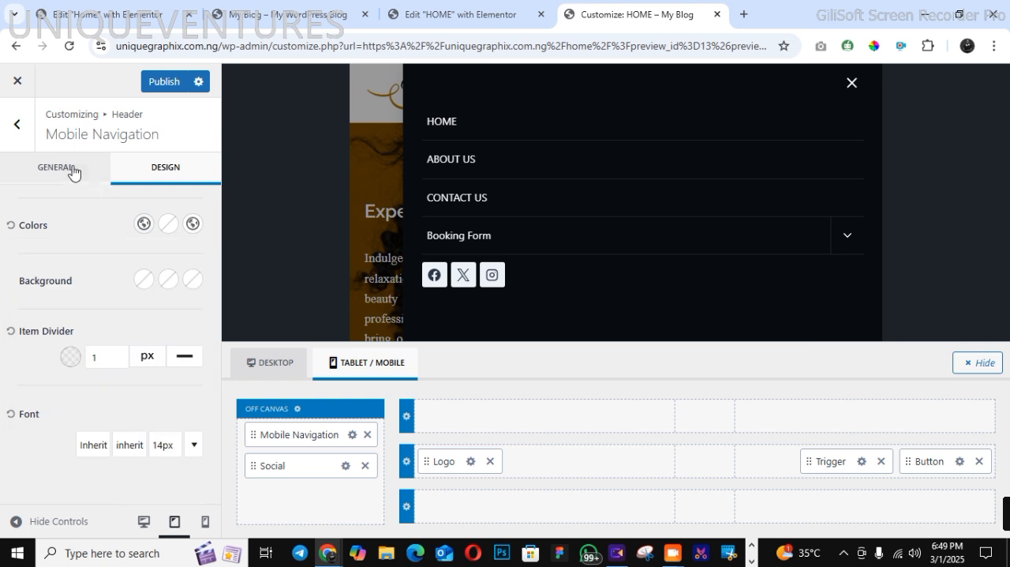
Set the header off-canvas drawer's popup background colour to the copied teal, #015157
click(73, 172)
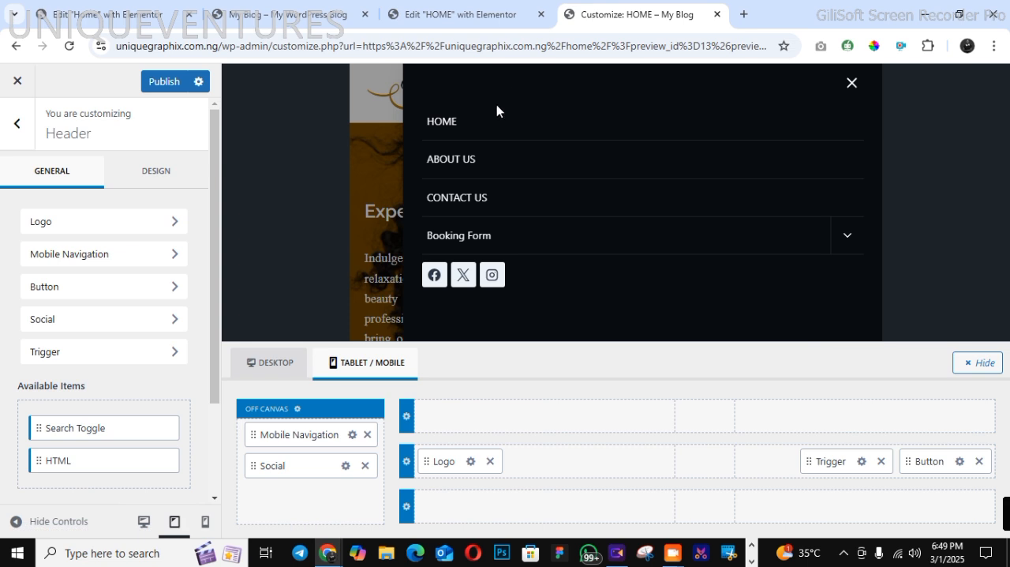
click(862, 462)
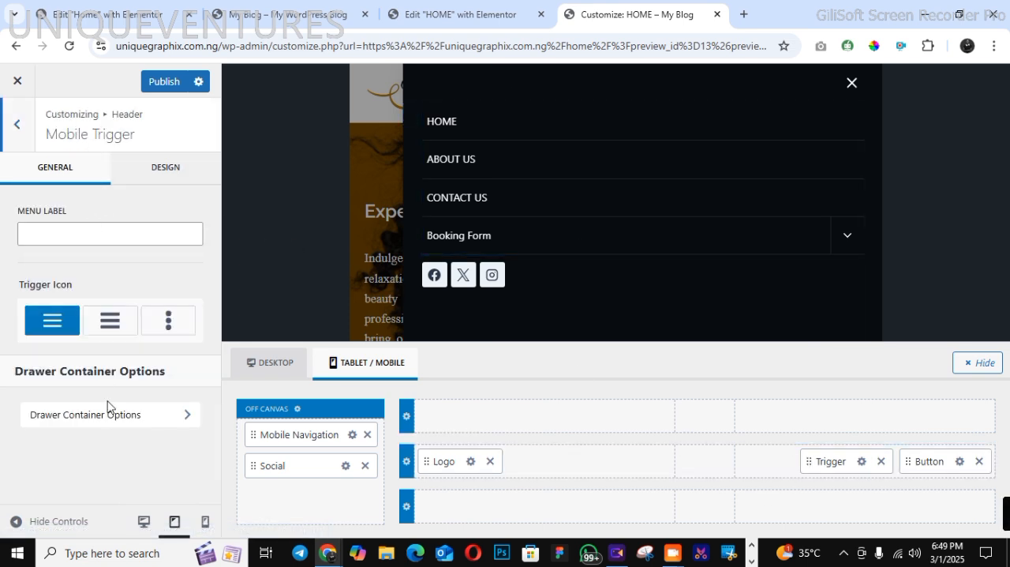
click(180, 398)
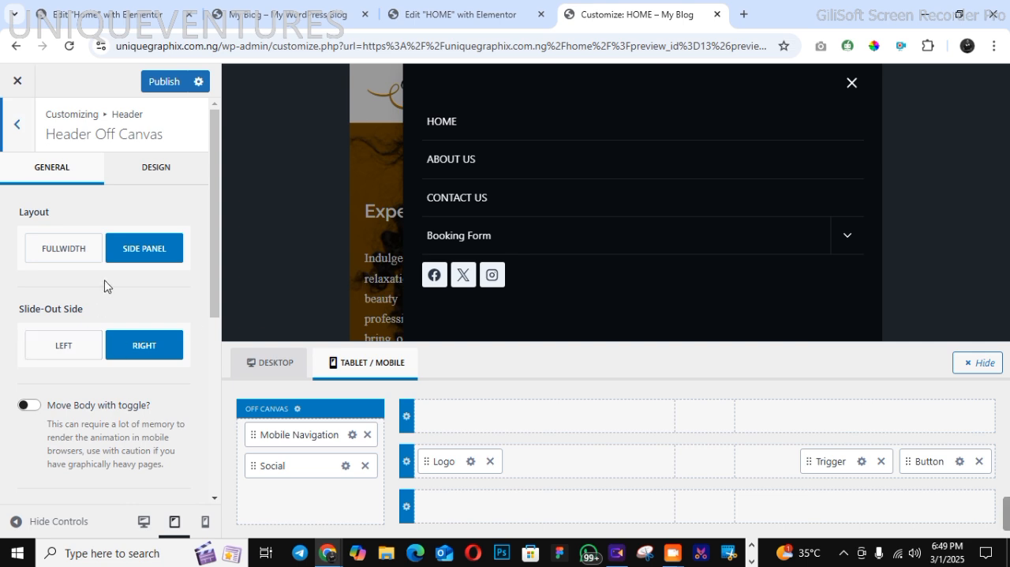
click(140, 180)
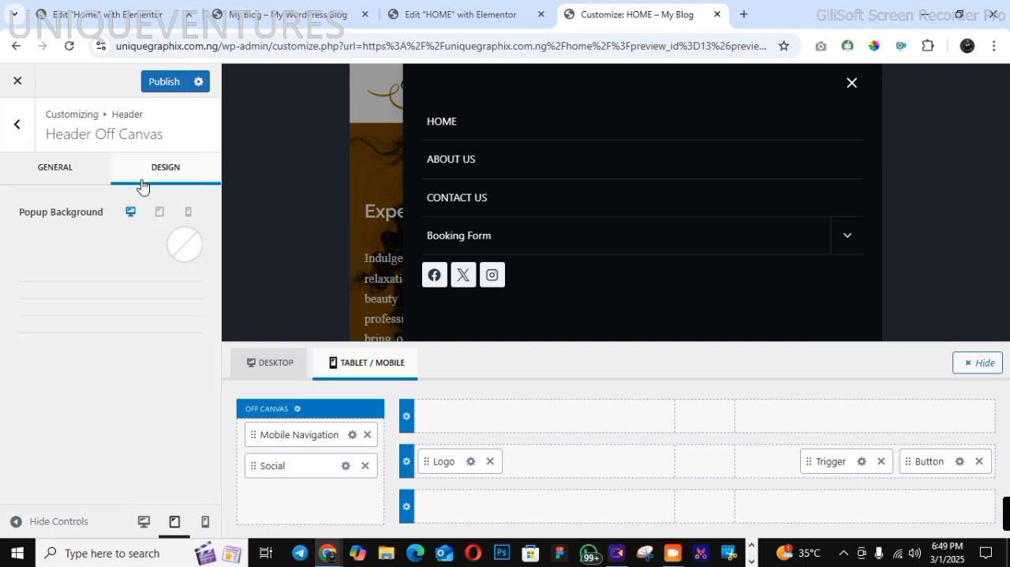
click(170, 246)
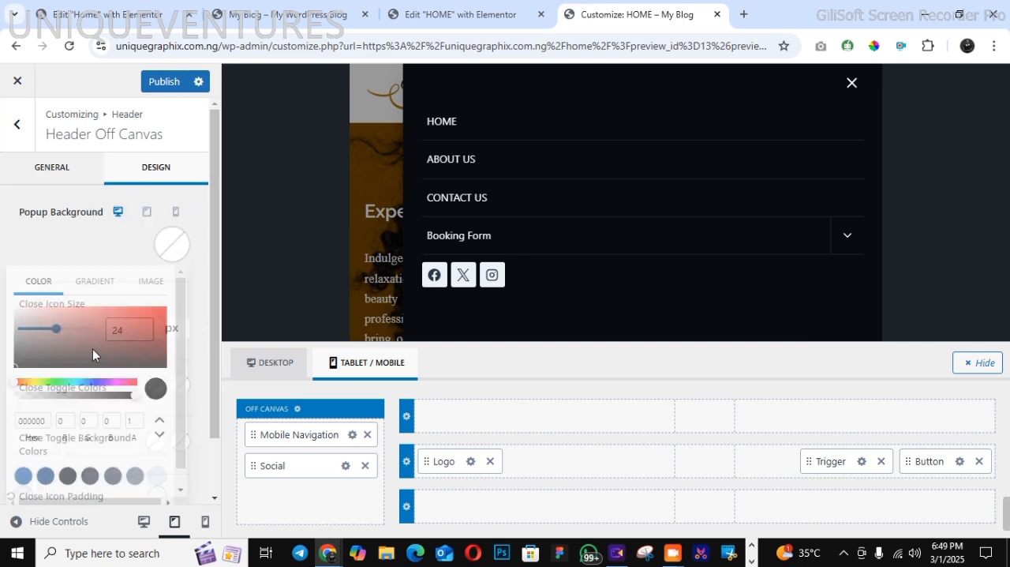
drag(20, 419, 52, 421)
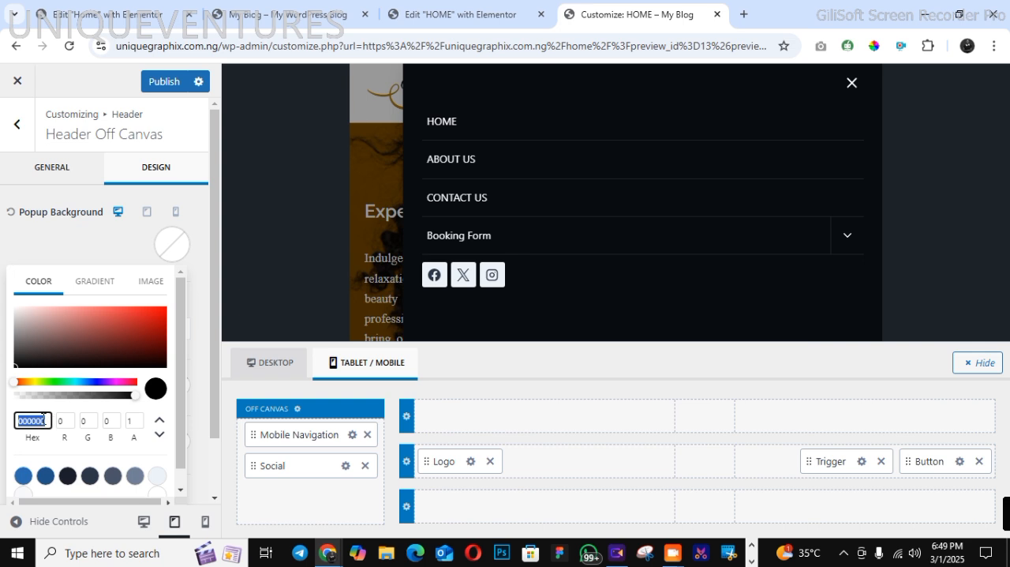
right_click(41, 419)
click(116, 124)
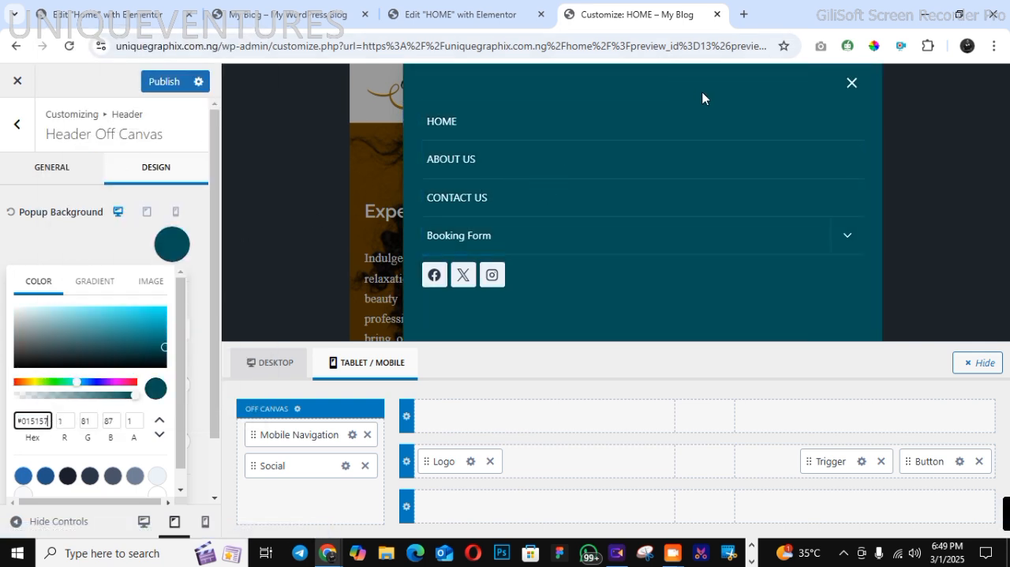
click(100, 262)
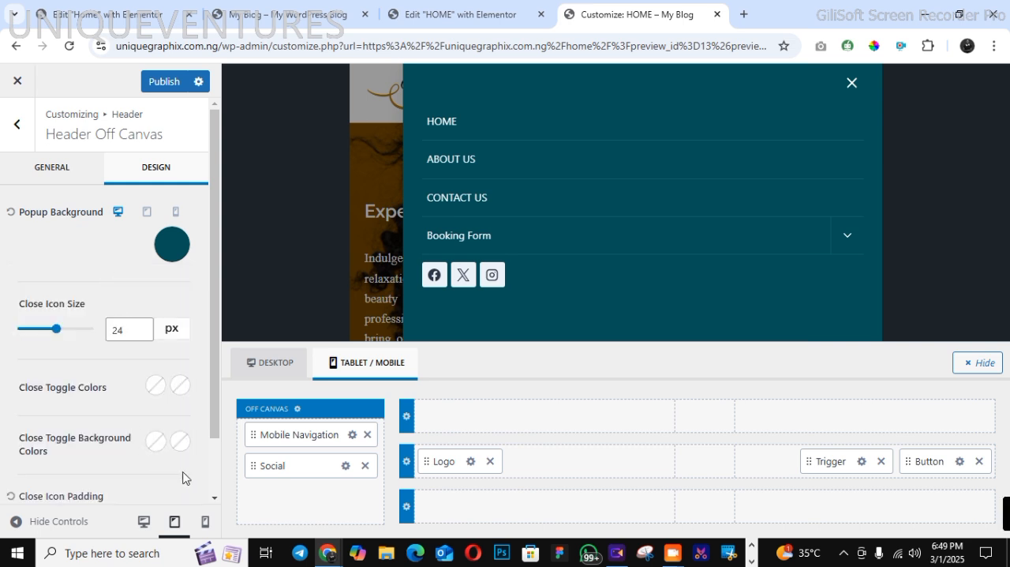
Set the header off-canvas panel width to 297 px and its content max width to 690 px, and publish the changes
click(48, 186)
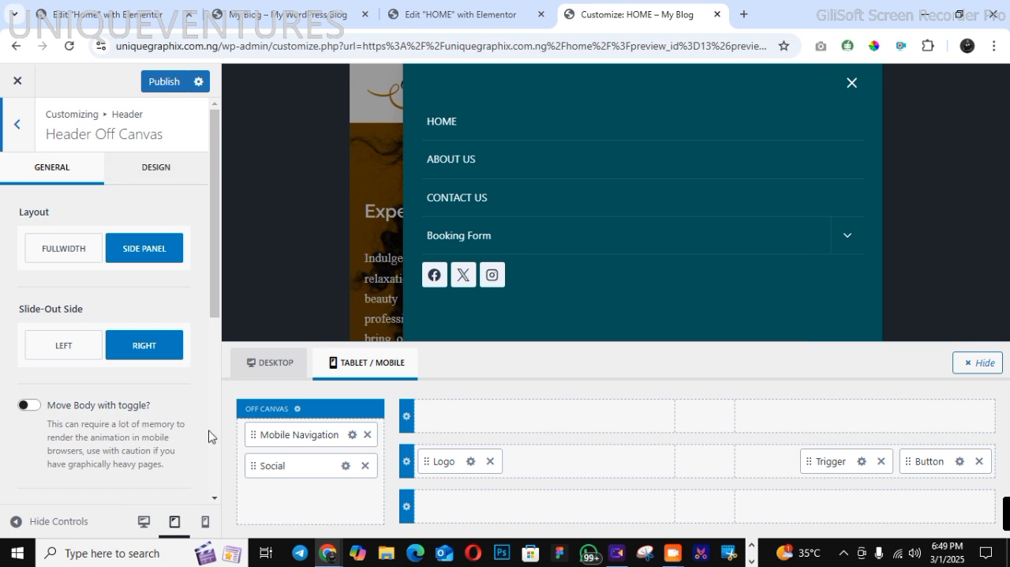
scroll(210, 433, down, 5)
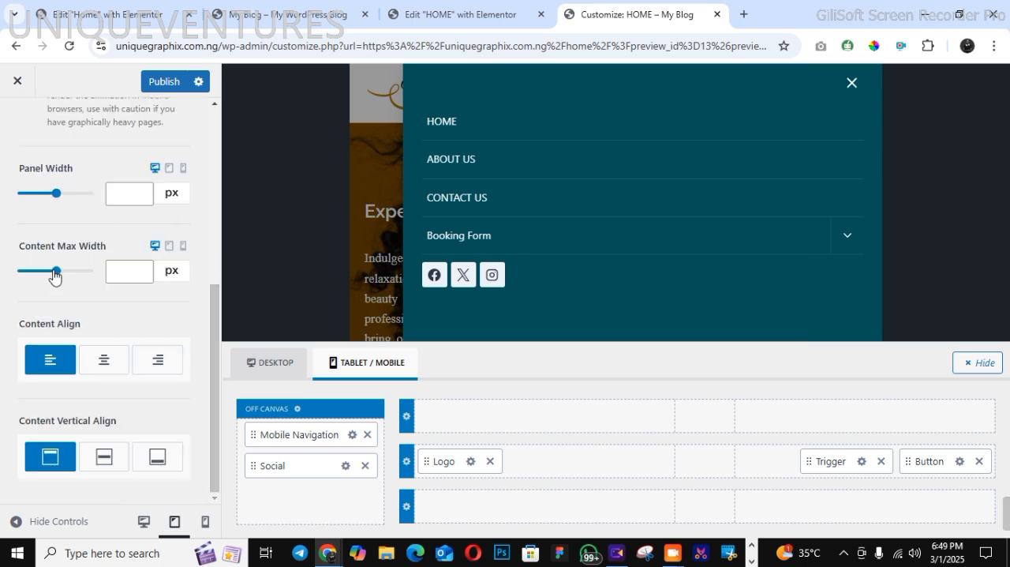
mouse_move(52, 275)
mouse_down()
mouse_move(31, 273)
mouse_move(43, 275)
mouse_up()
drag(52, 197, 29, 198)
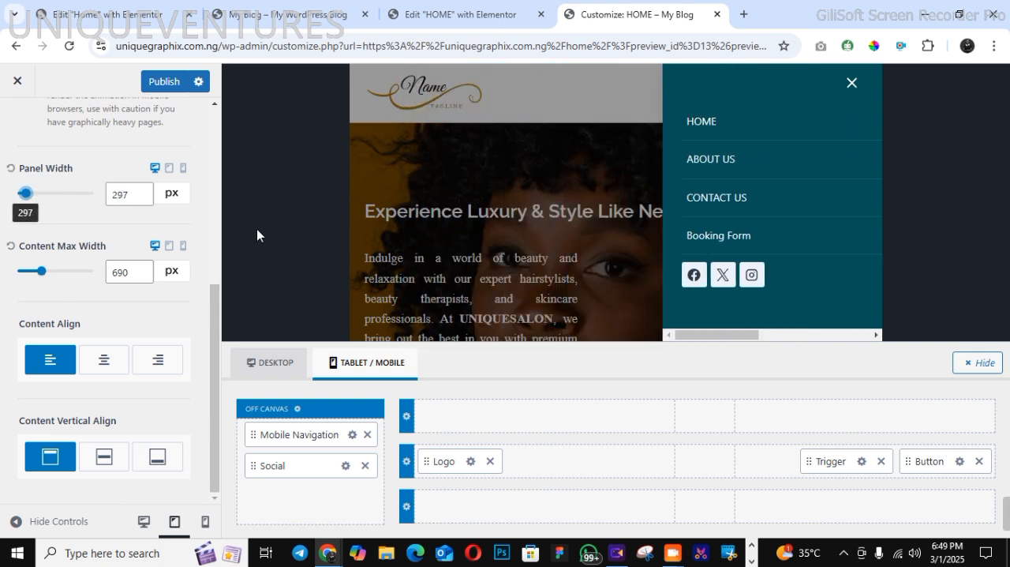
scroll(204, 184, up, 5)
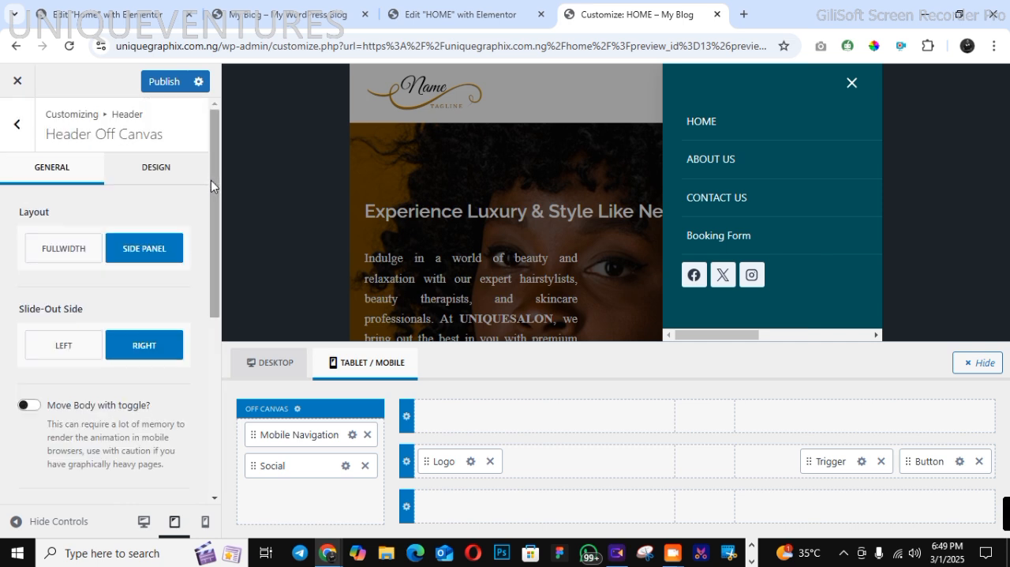
click(164, 81)
Set the icon size of the header's Social item to 0.49 em
click(18, 126)
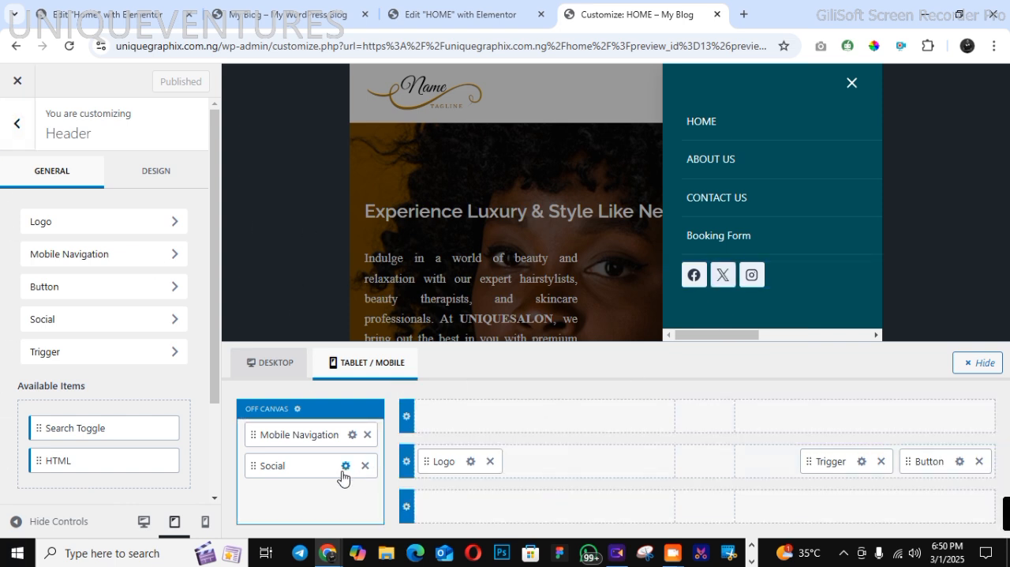
click(147, 319)
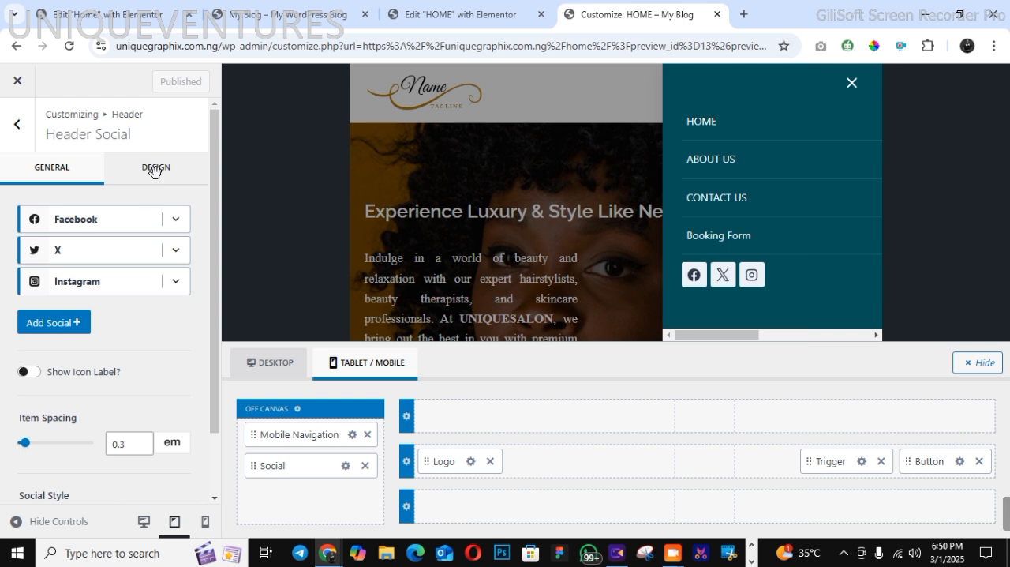
click(158, 167)
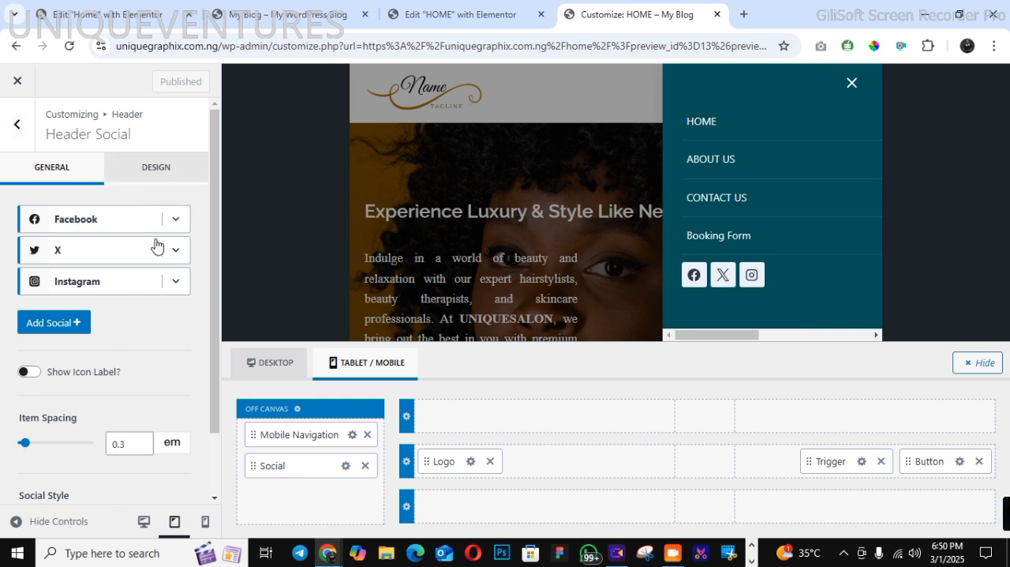
click(143, 242)
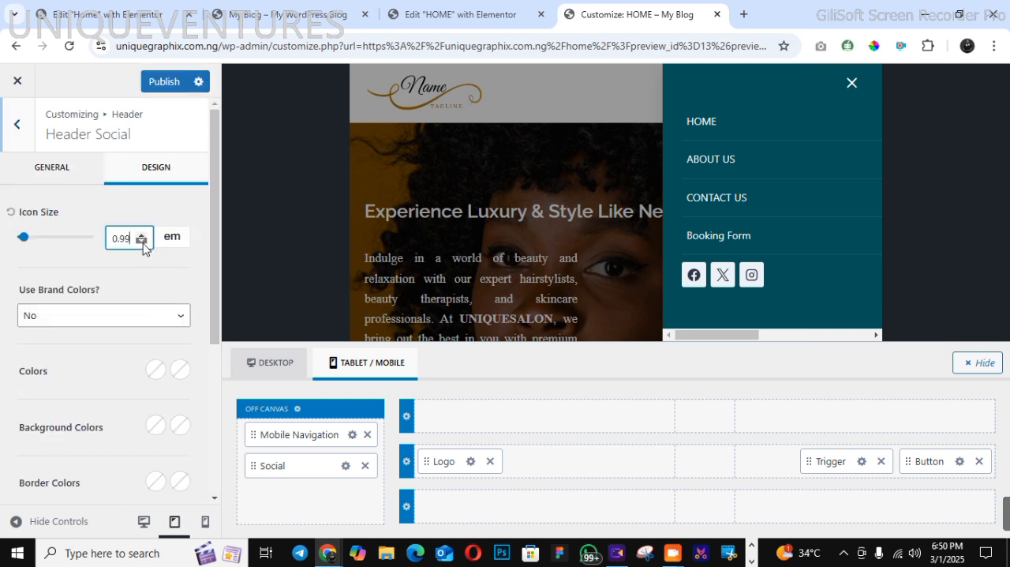
drag(143, 242, 143, 242)
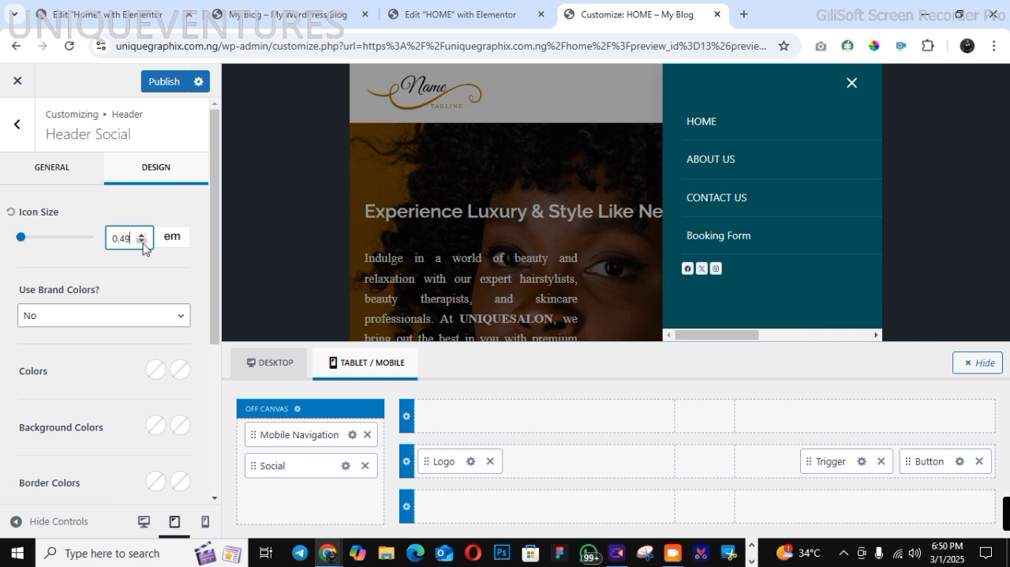
Set the header social icons' item spacing to 0.72 em, publish the changes and leave the Customizer
click(52, 169)
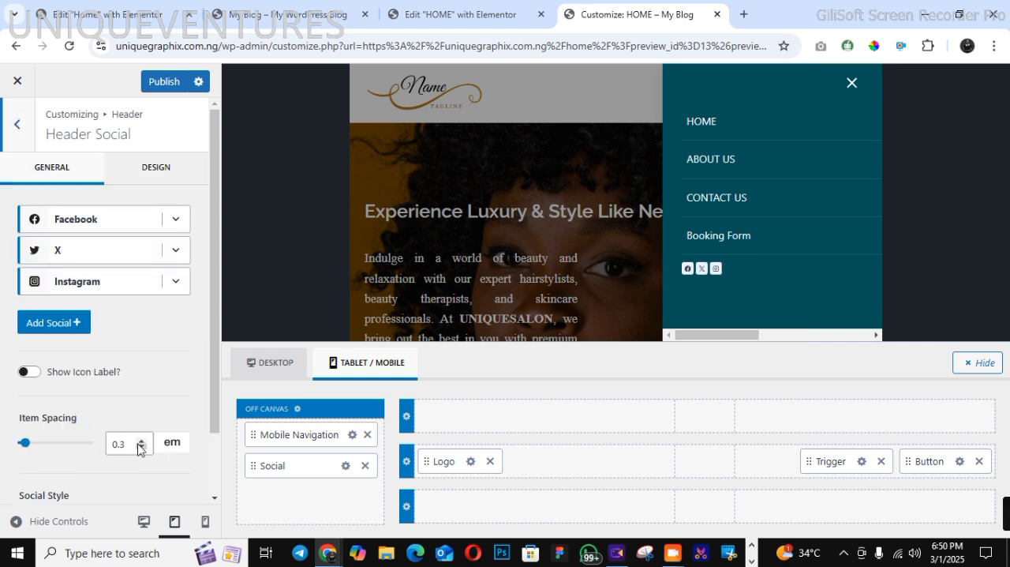
click(139, 441)
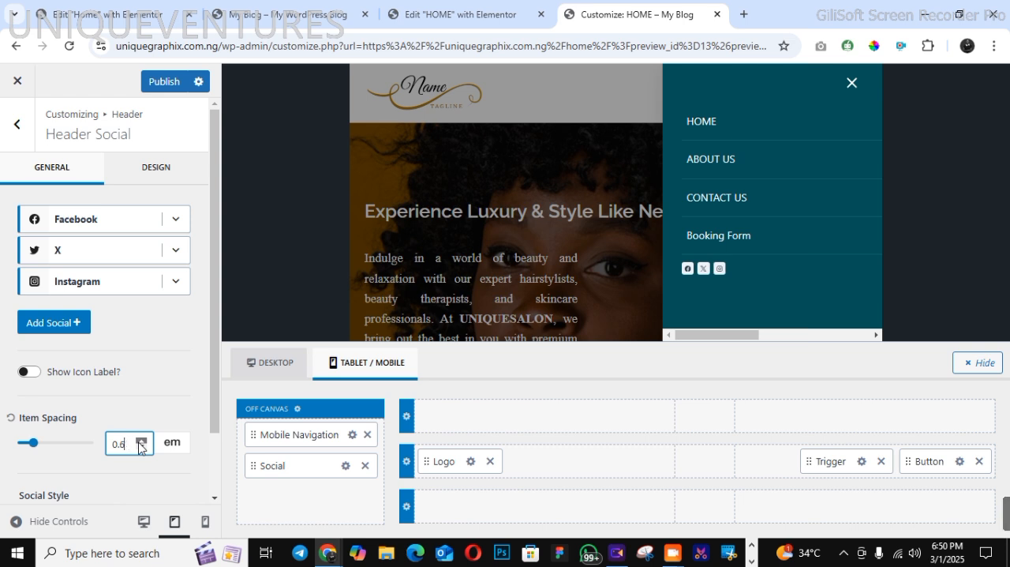
click(160, 84)
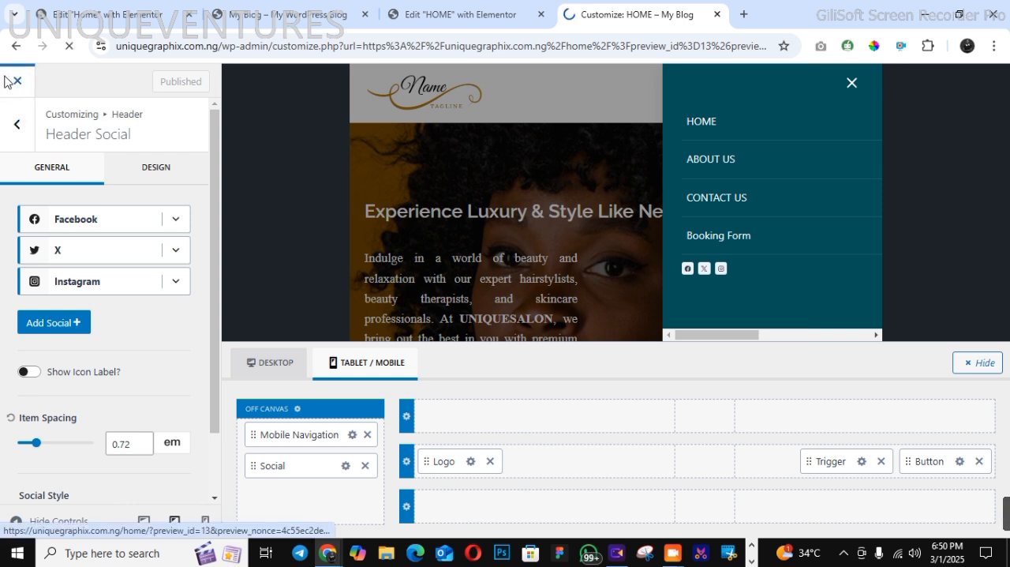
In the HOME page's Elementor editor, set the hero paragraph's custom width to 596 px for the tablet layout
click(442, 28)
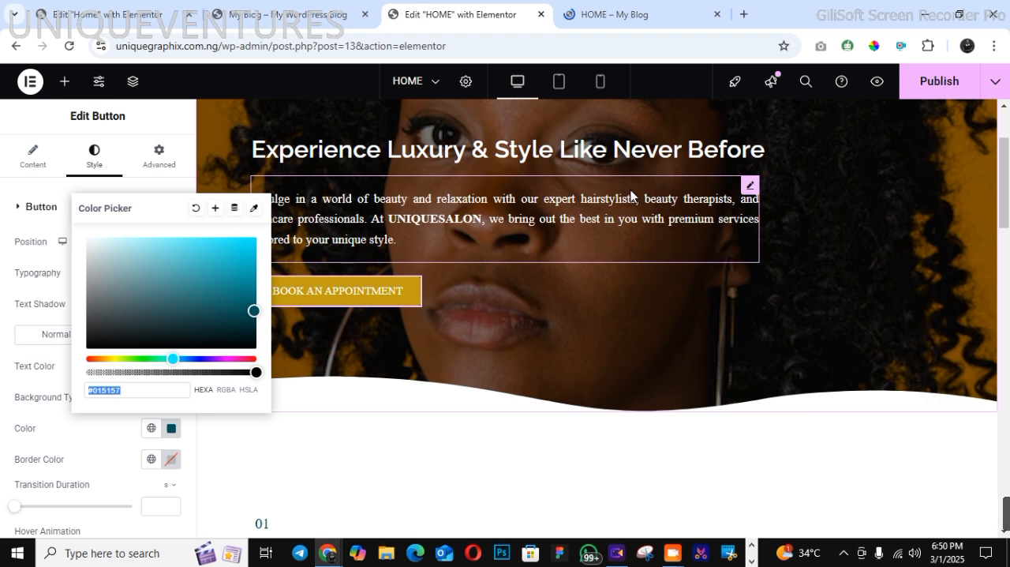
click(558, 87)
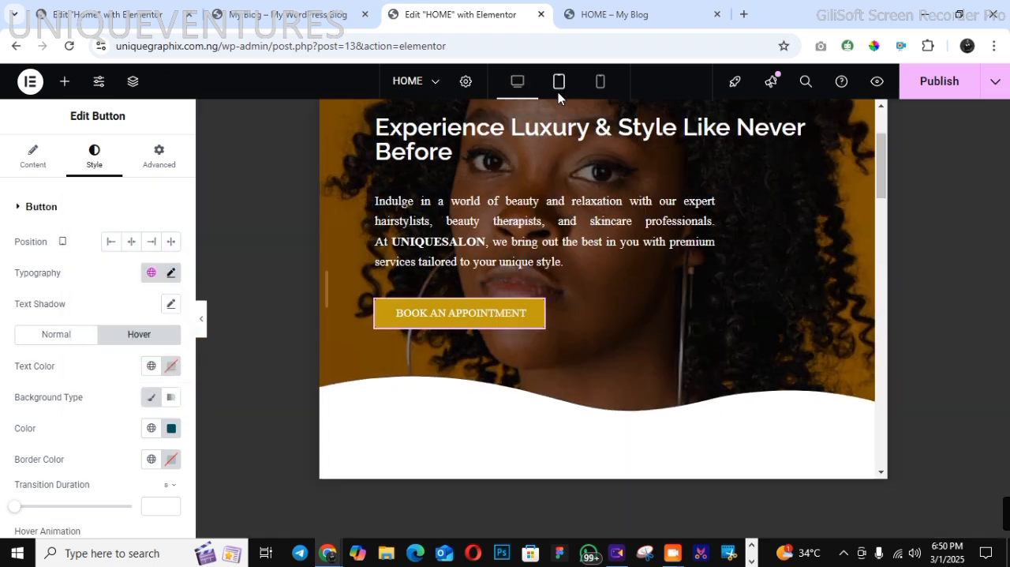
scroll(876, 132, up, 2)
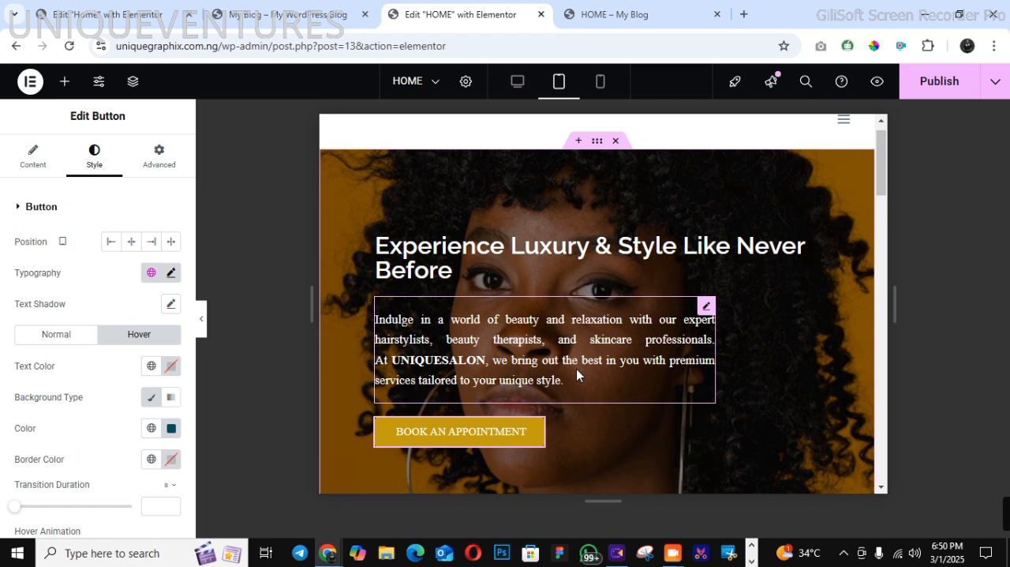
click(576, 369)
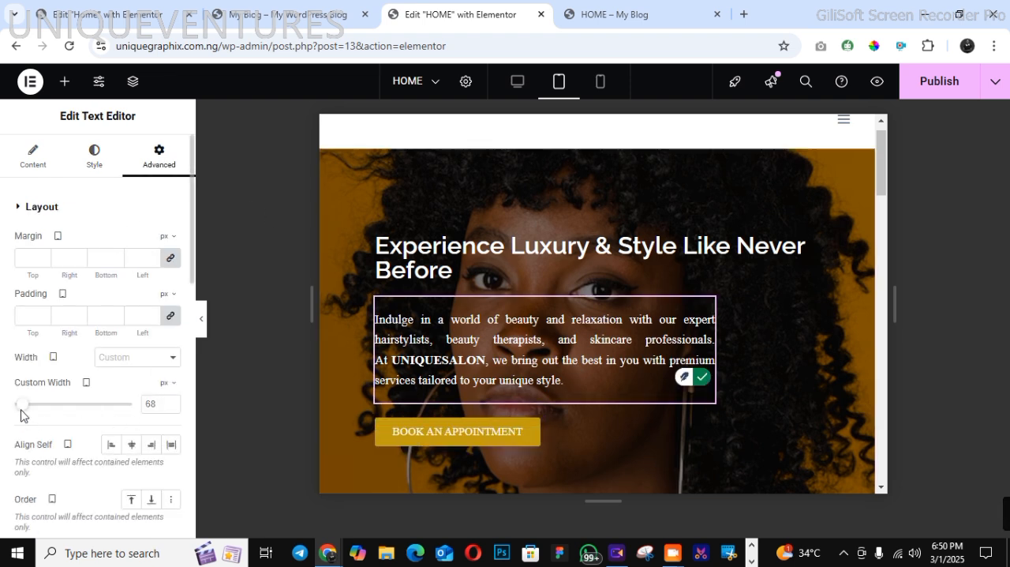
drag(21, 414, 83, 403)
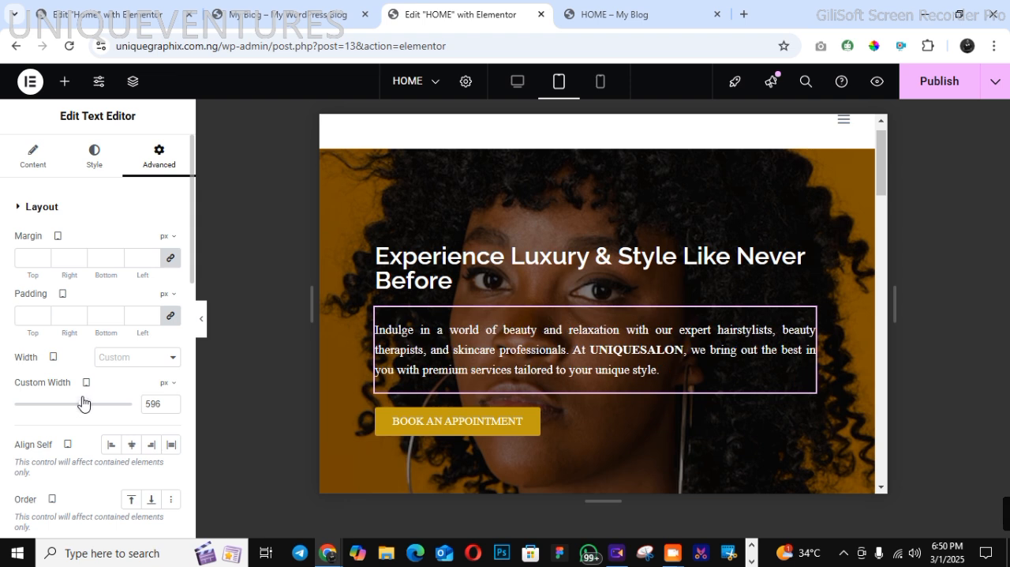
Set the font size of the hero heading "Experience Luxury & Style Like Never Before" to 31 px for tablet
click(377, 280)
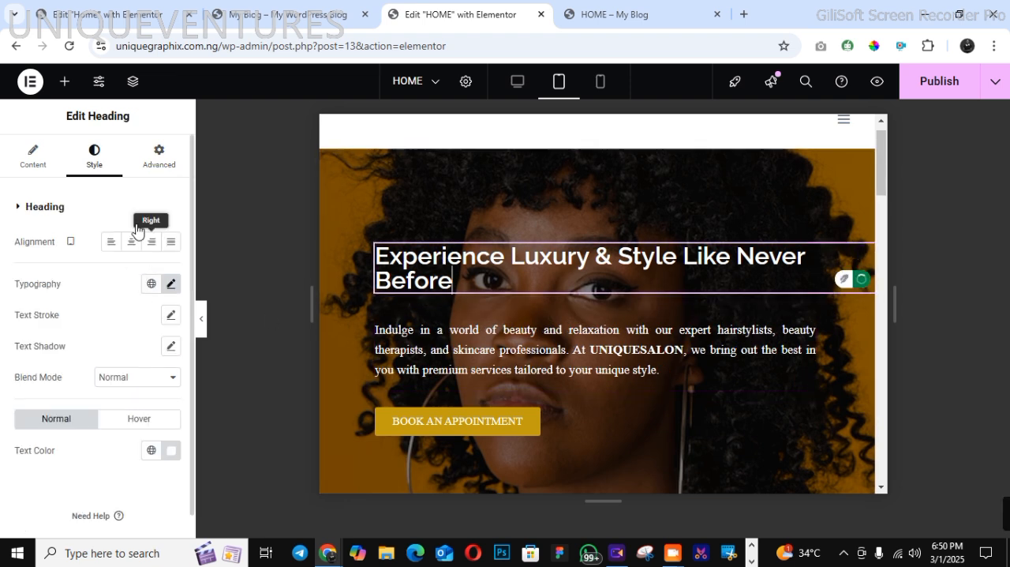
click(171, 286)
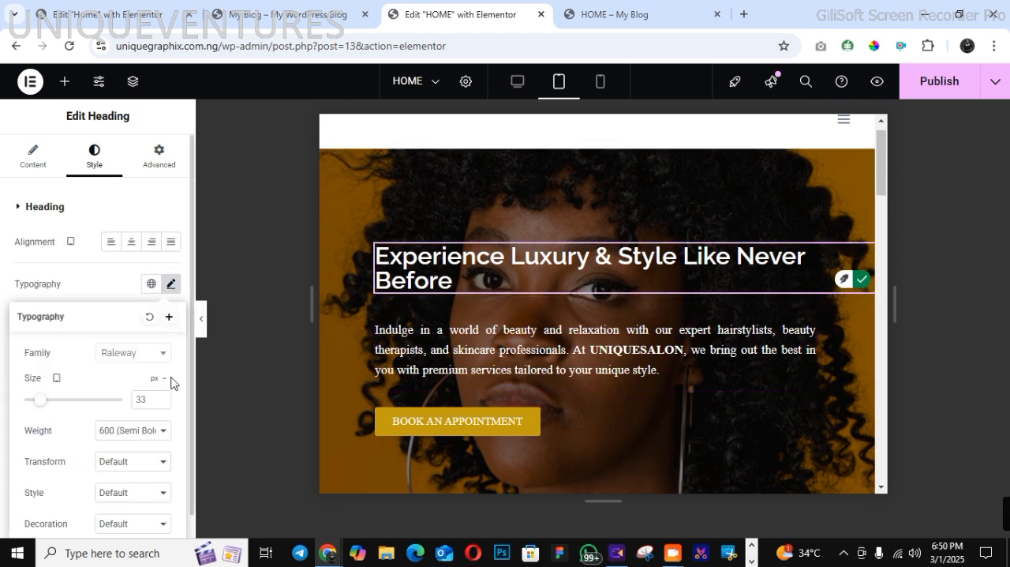
click(161, 402)
click(162, 400)
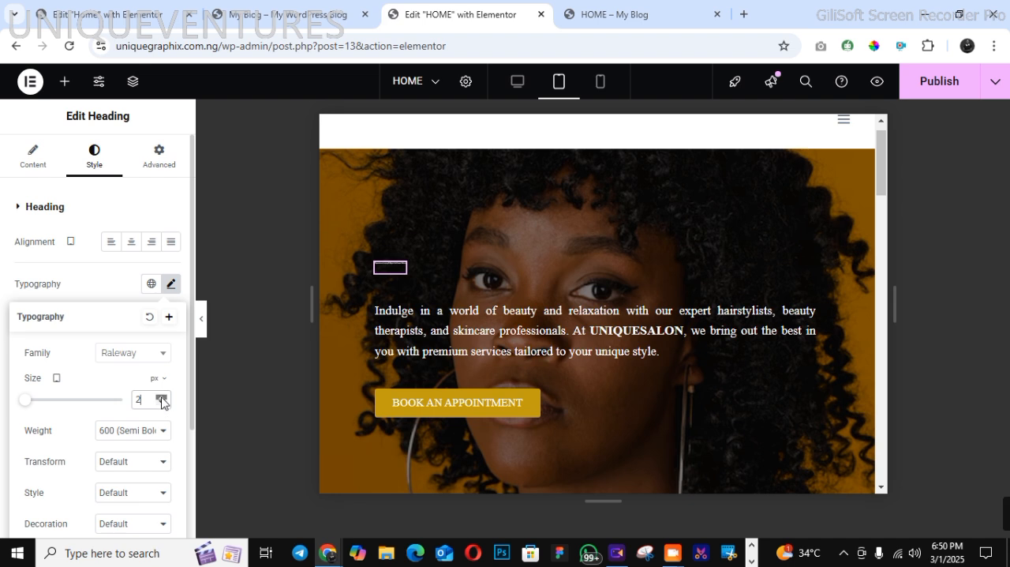
click(162, 399)
click(162, 399)
click(162, 399)
drag(162, 400, 162, 401)
click(162, 399)
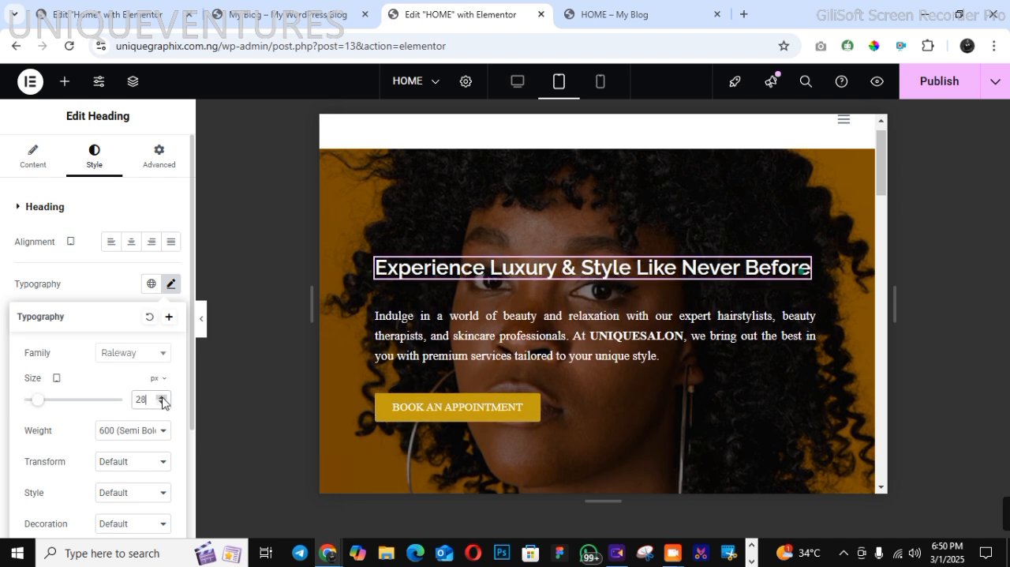
drag(162, 399, 162, 399)
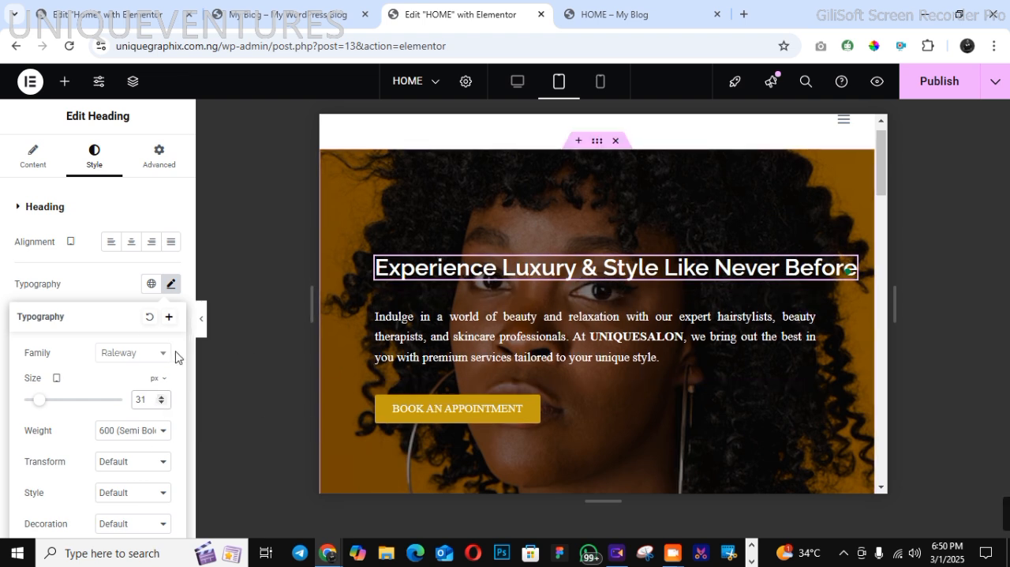
Apply the RALEWAY global font to the hero heading
click(152, 283)
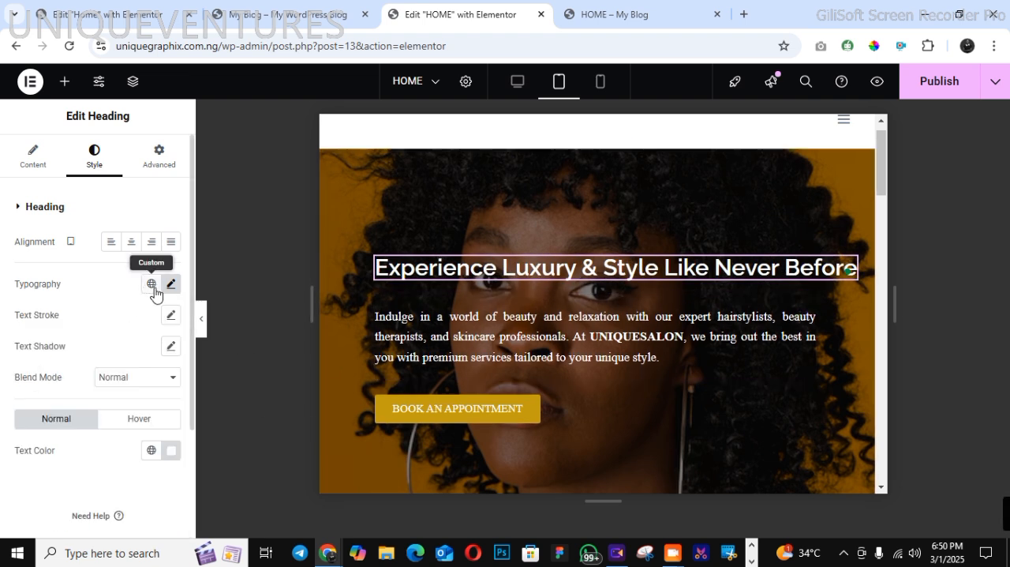
click(151, 284)
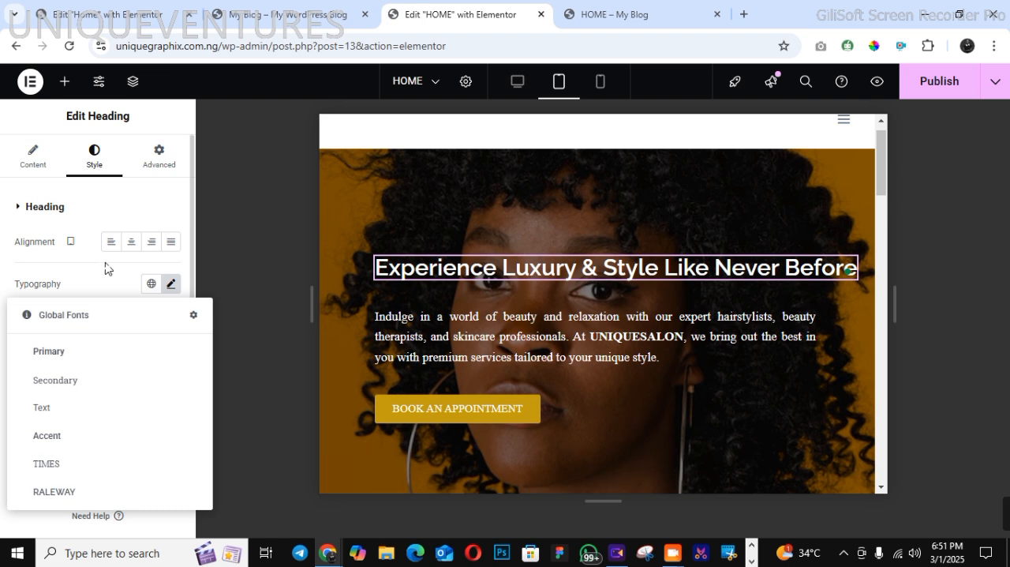
click(108, 268)
click(149, 287)
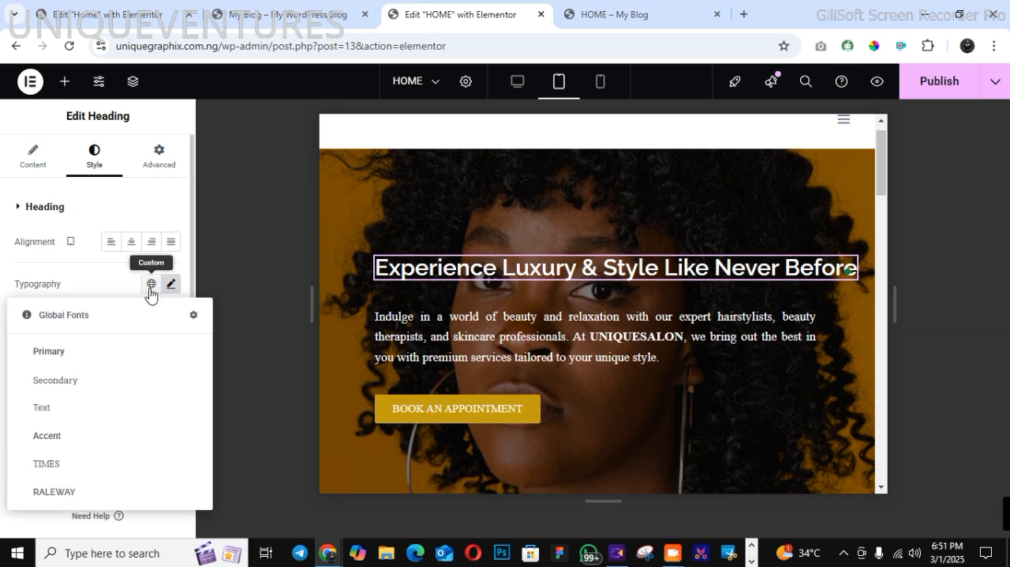
click(111, 492)
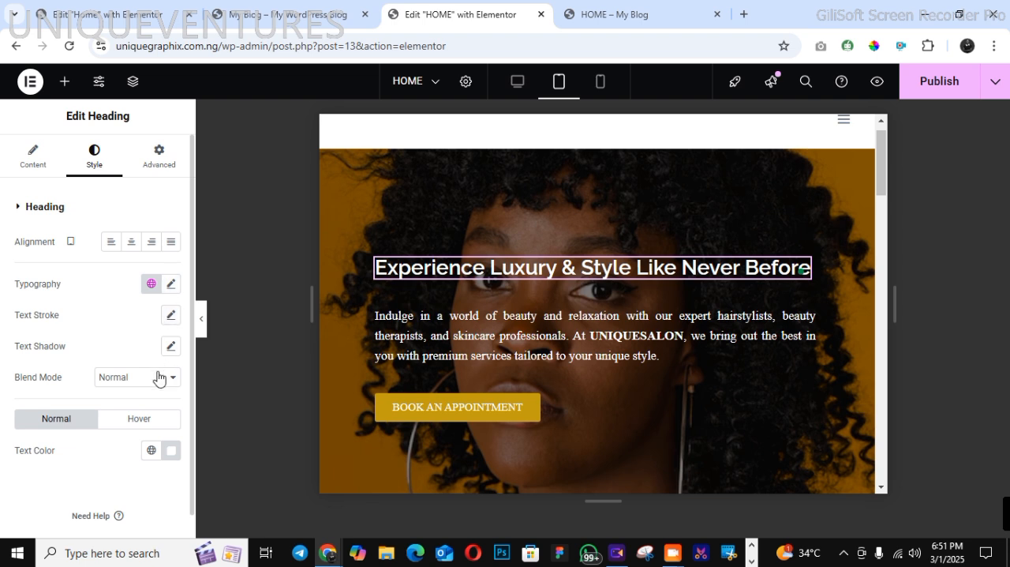
Set the hero heading's font weight to 700 (Bold) and publish the page
click(170, 284)
click(157, 435)
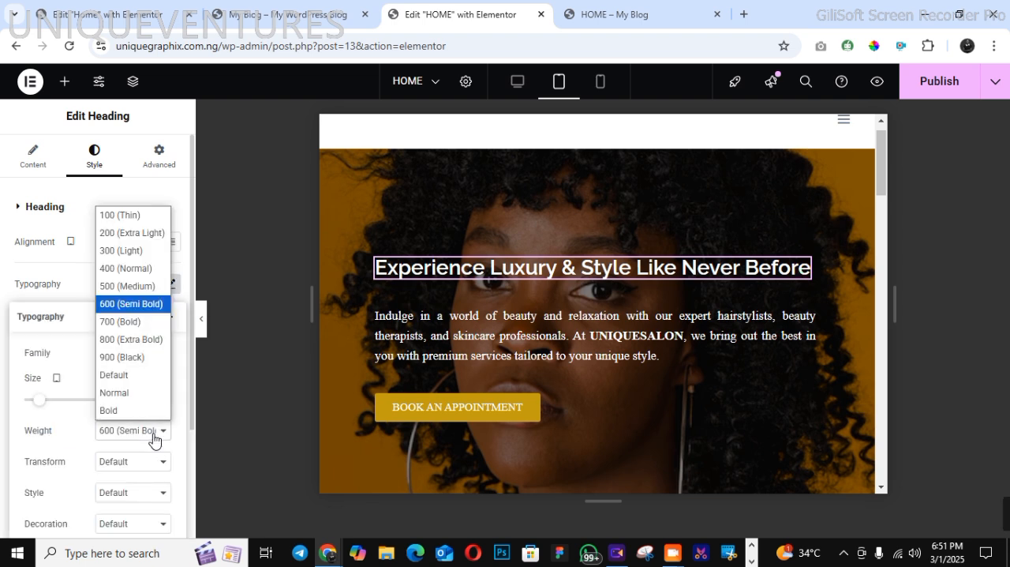
click(150, 324)
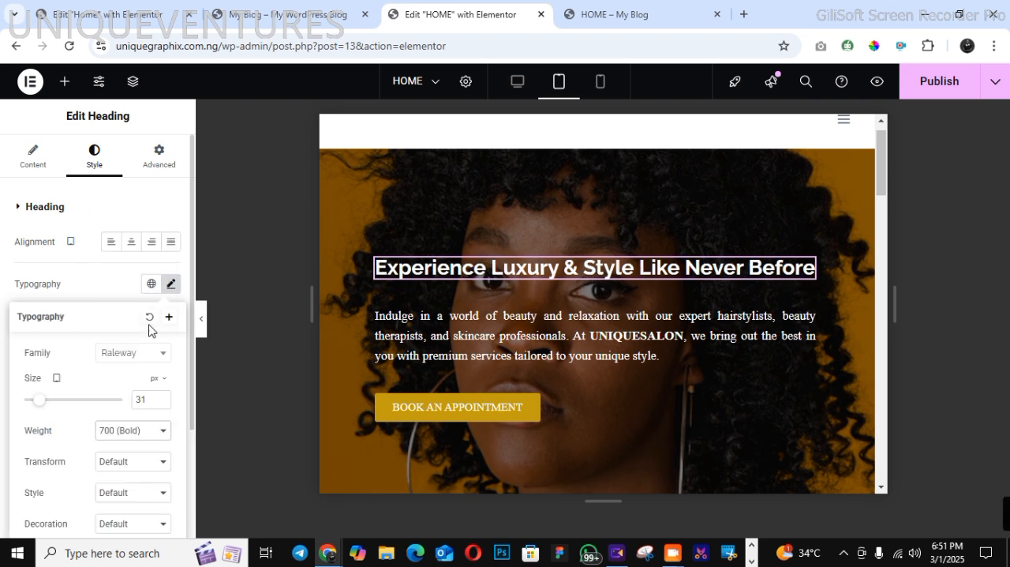
click(940, 86)
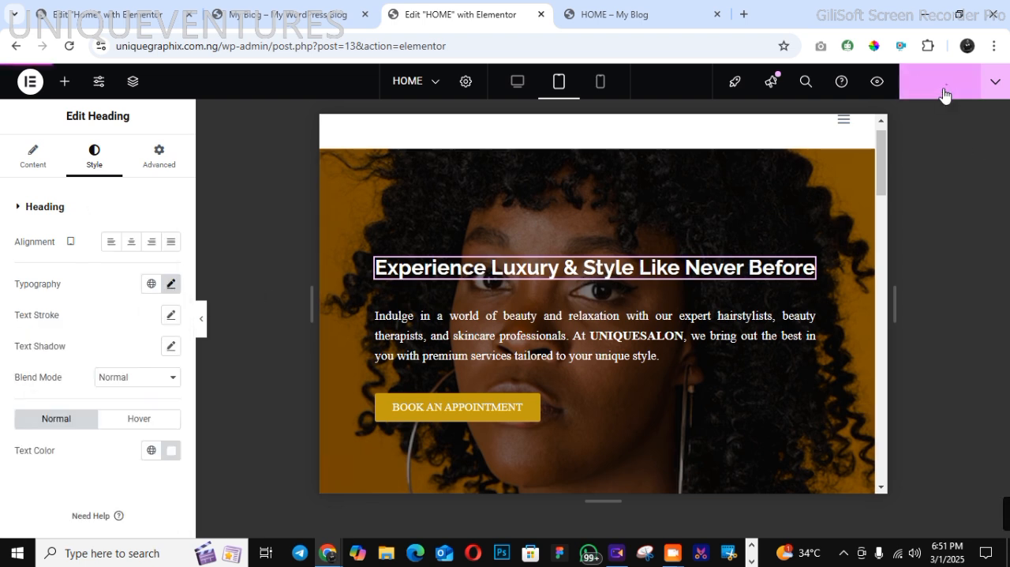
Check the hero section in the desktop and mobile layouts and review the previewed page down to its footer
click(516, 85)
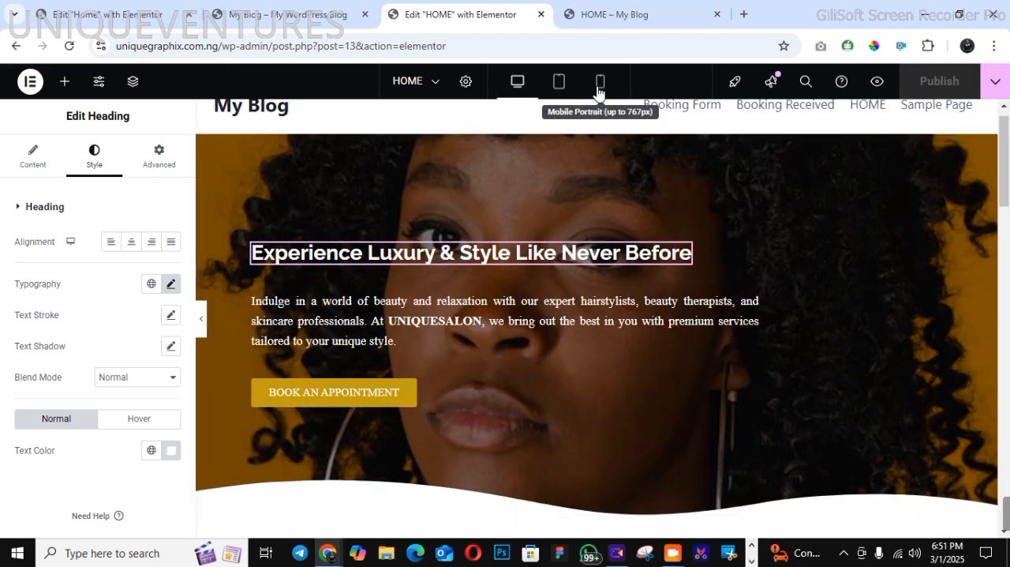
click(600, 86)
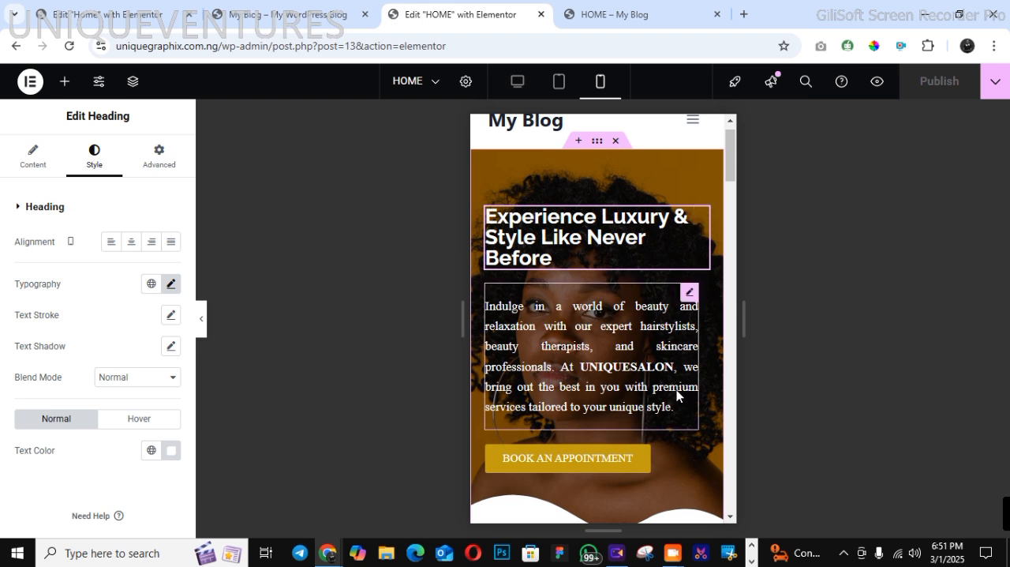
click(517, 83)
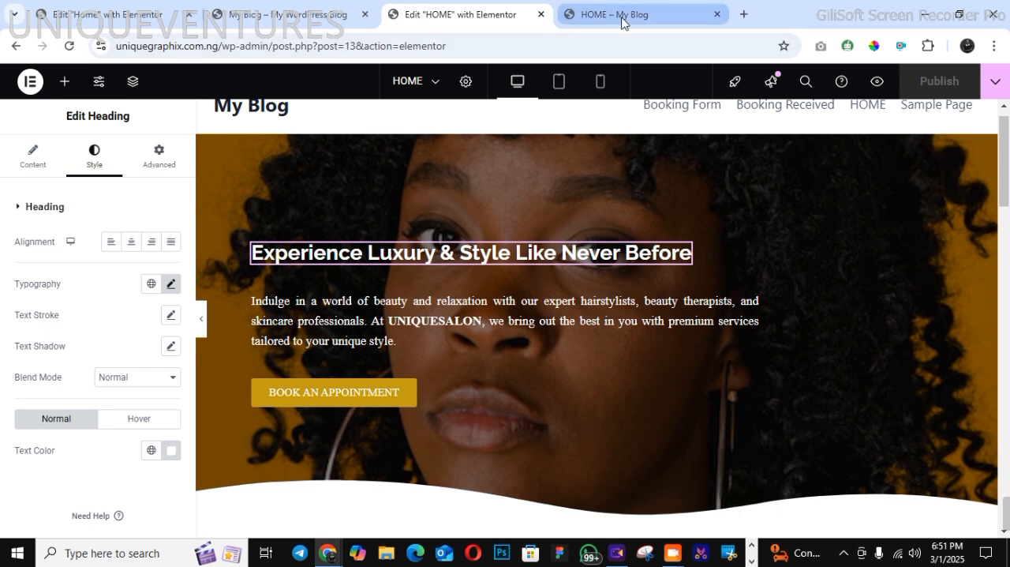
click(878, 82)
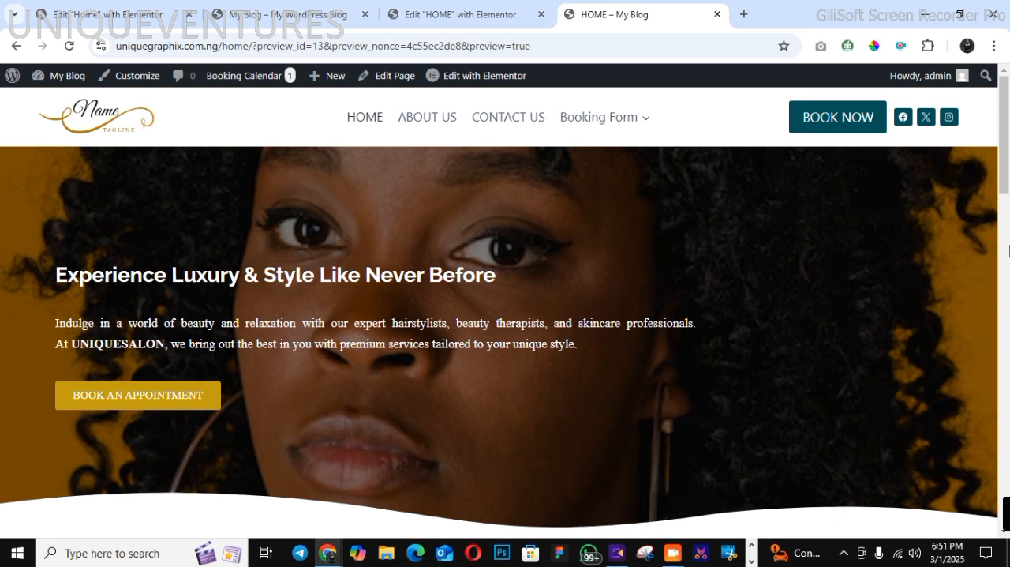
drag(1005, 184, 1009, 514)
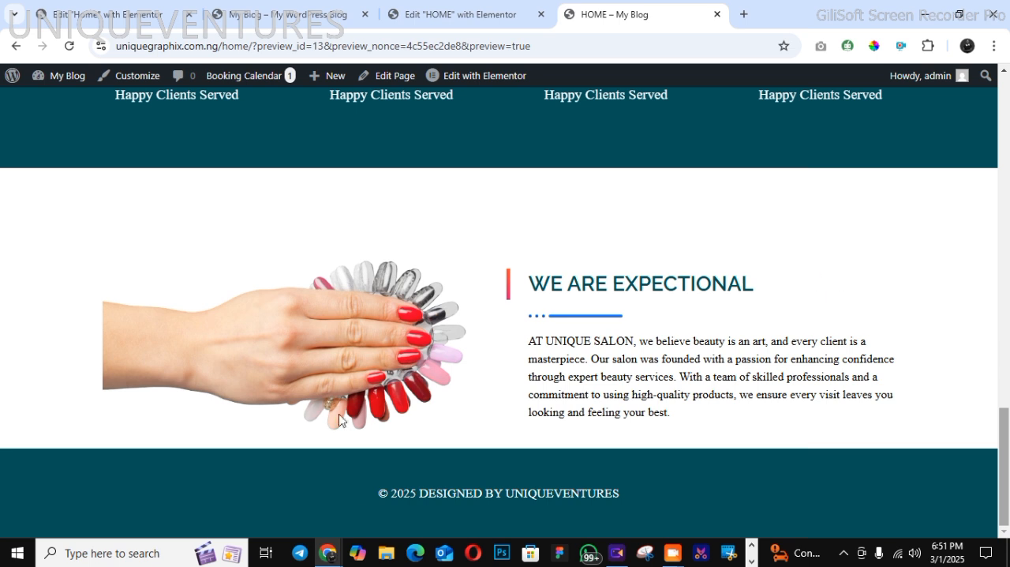
In the HOME page editor, set the minimum height of the container holding the "WE ARE EXPECTIONAL" section to 9 px
click(470, 17)
click(1009, 436)
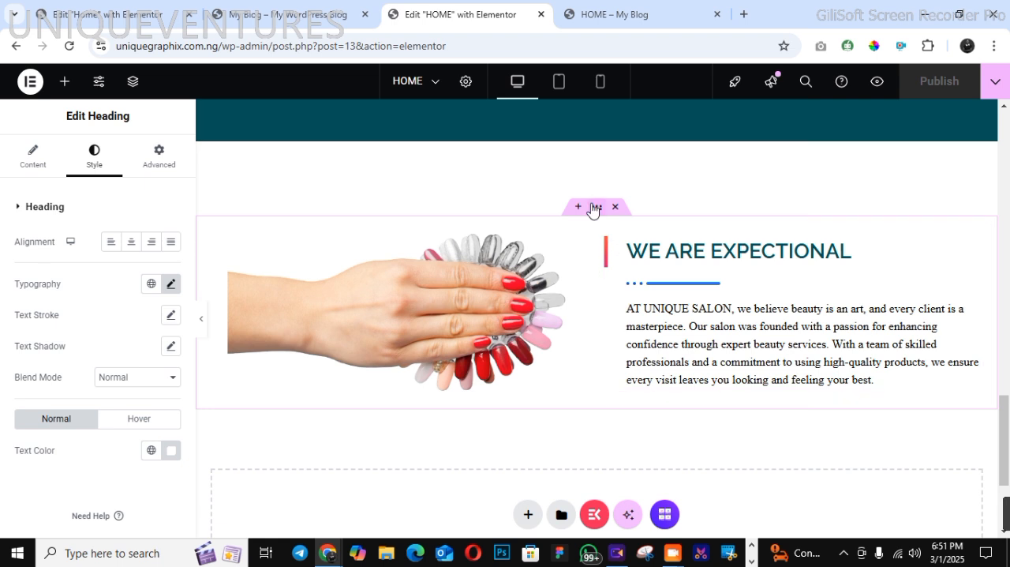
click(597, 209)
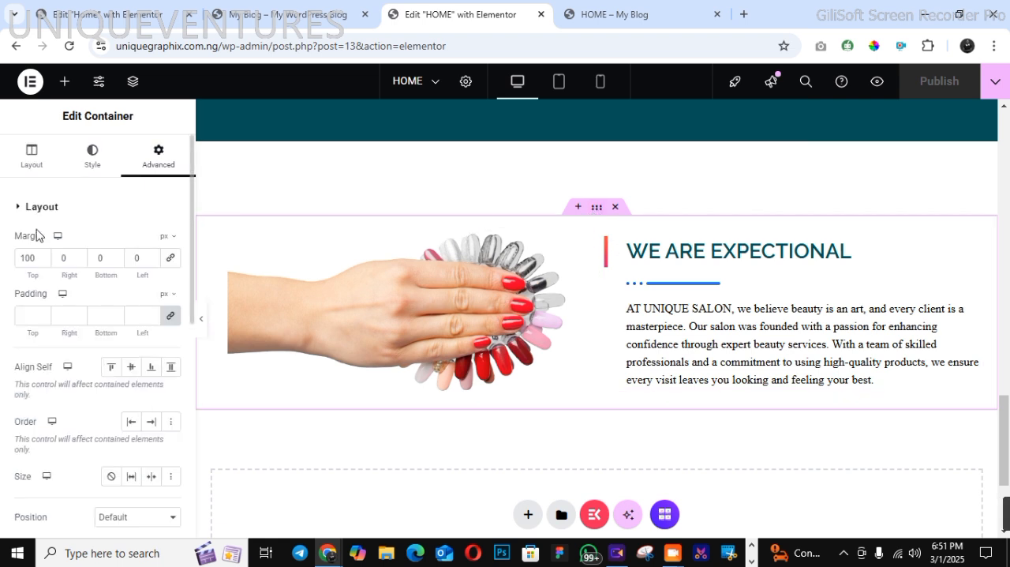
click(31, 156)
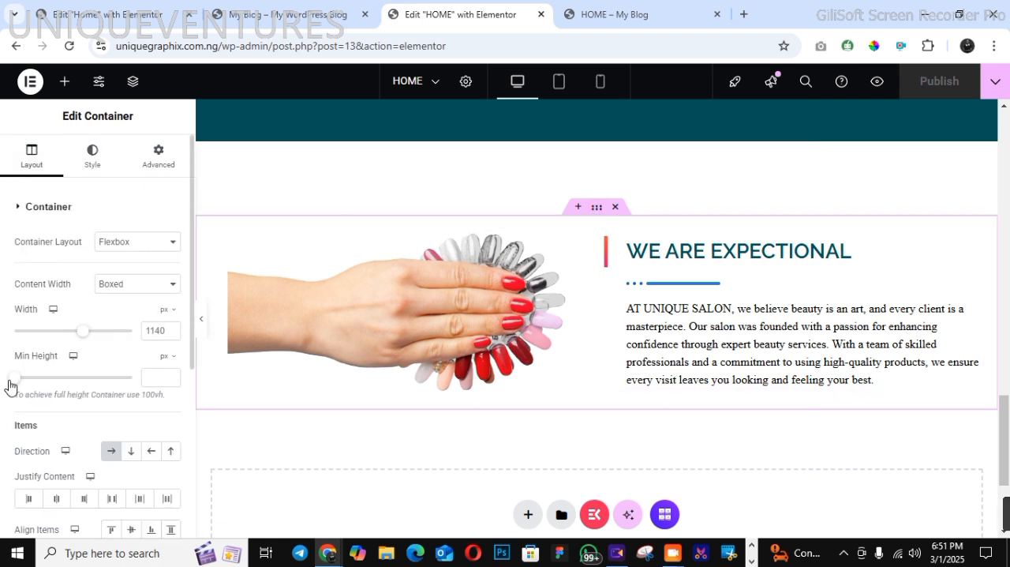
mouse_move(10, 387)
mouse_down()
mouse_move(45, 392)
mouse_move(11, 382)
mouse_up()
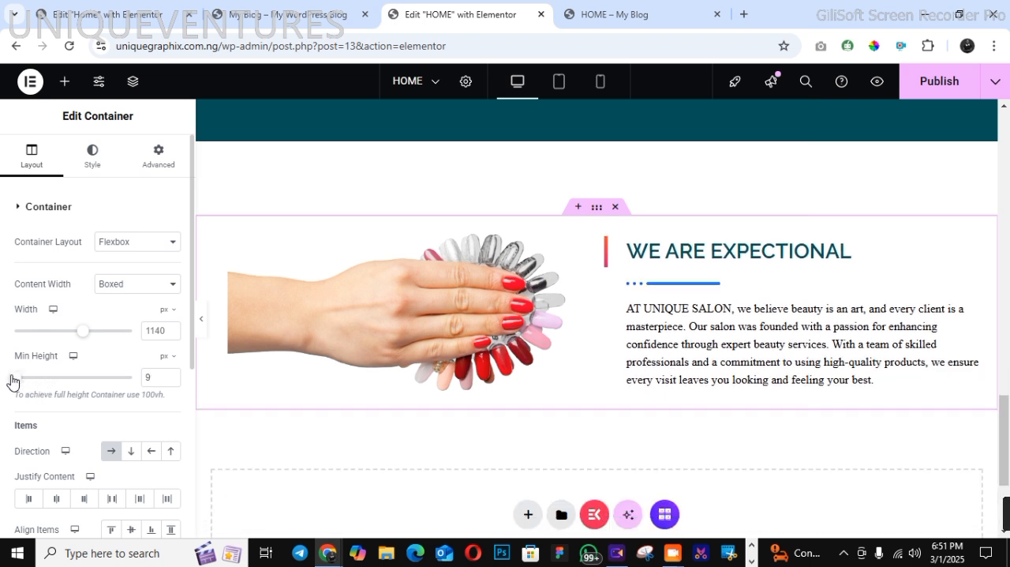
Set the "WE ARE EXPECTIONAL" container's bottom margin to 50 px and publish the page, checking the gap above the footer in the preview
click(158, 165)
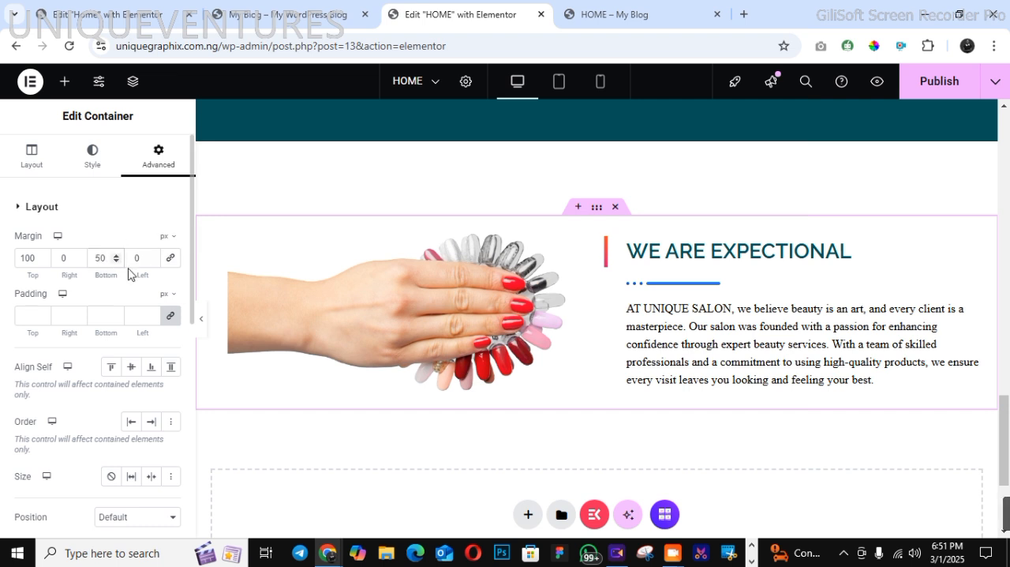
click(943, 86)
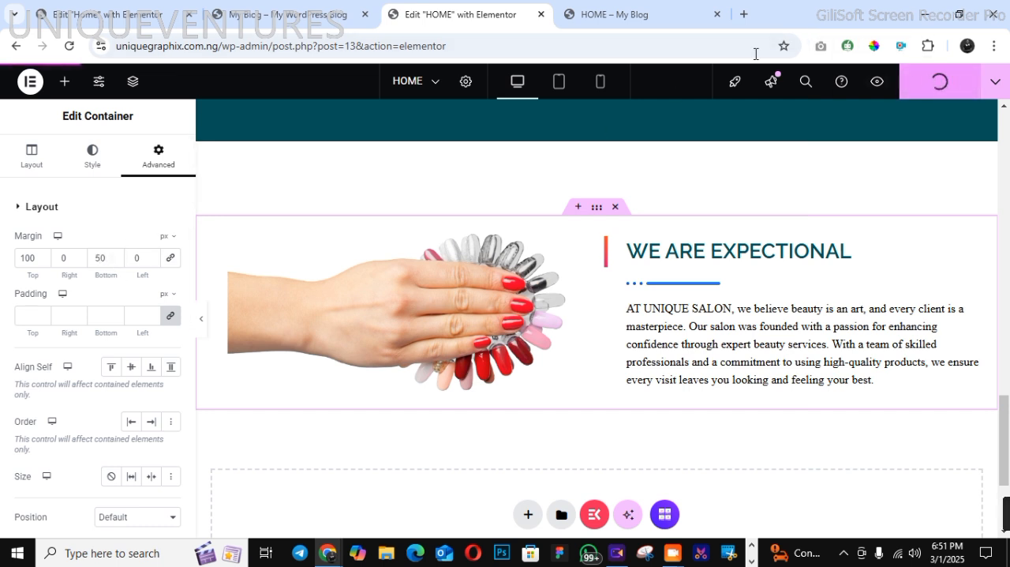
click(636, 10)
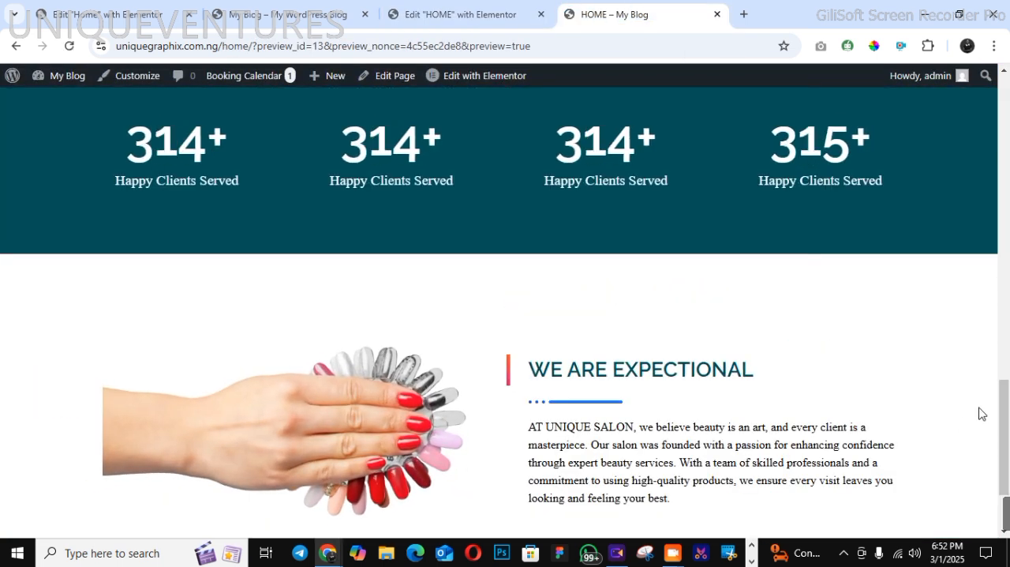
scroll(981, 413, down, 2)
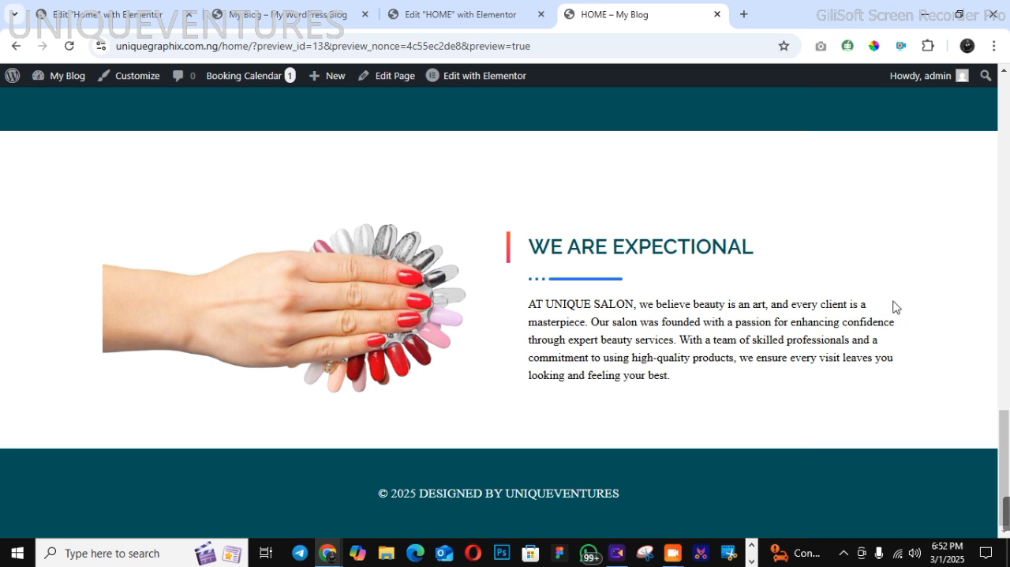
Go to the site's WordPress admin area and start the Booking Calendar setup wizard
mouse_move(67, 82)
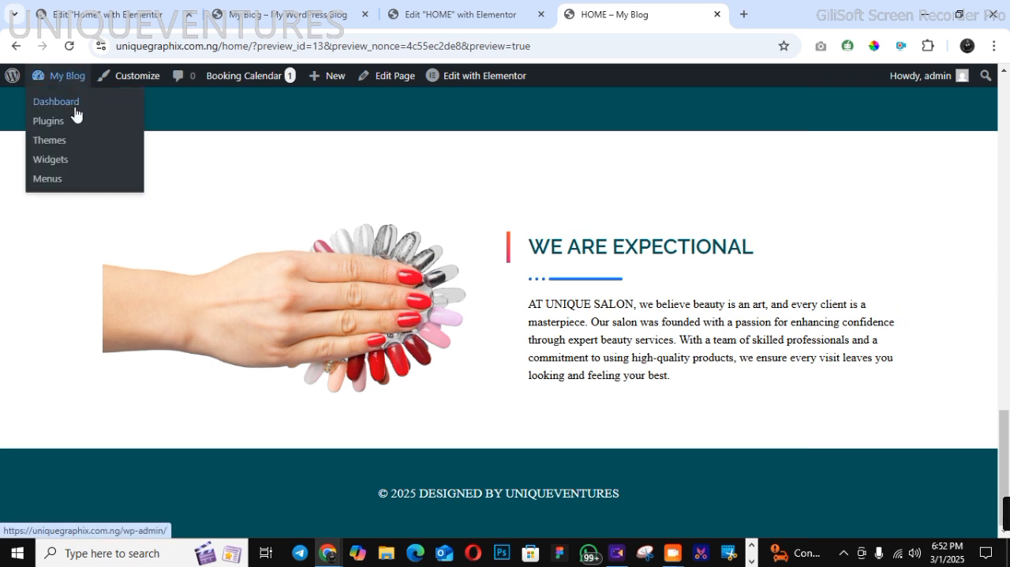
click(78, 127)
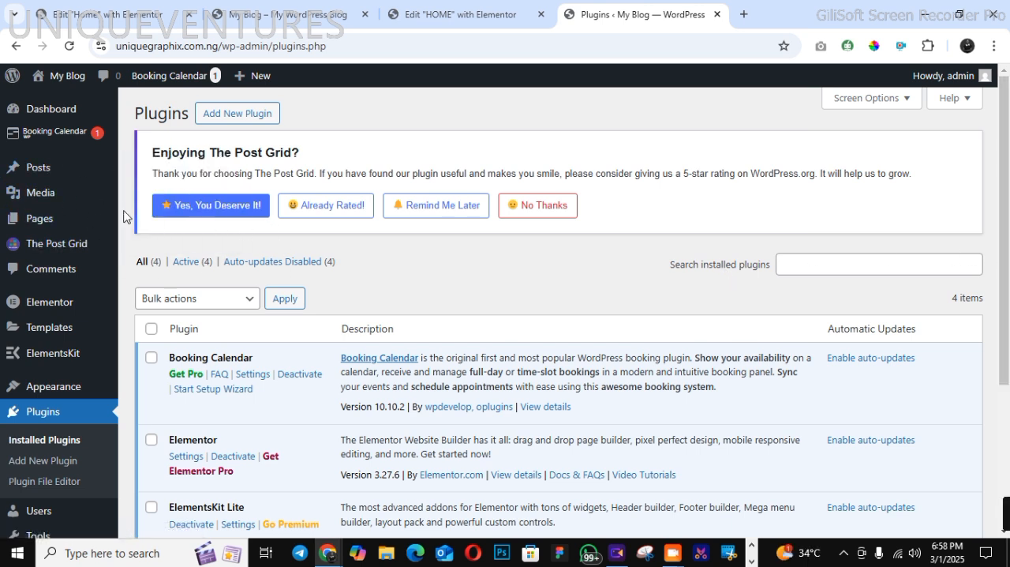
mouse_move(80, 137)
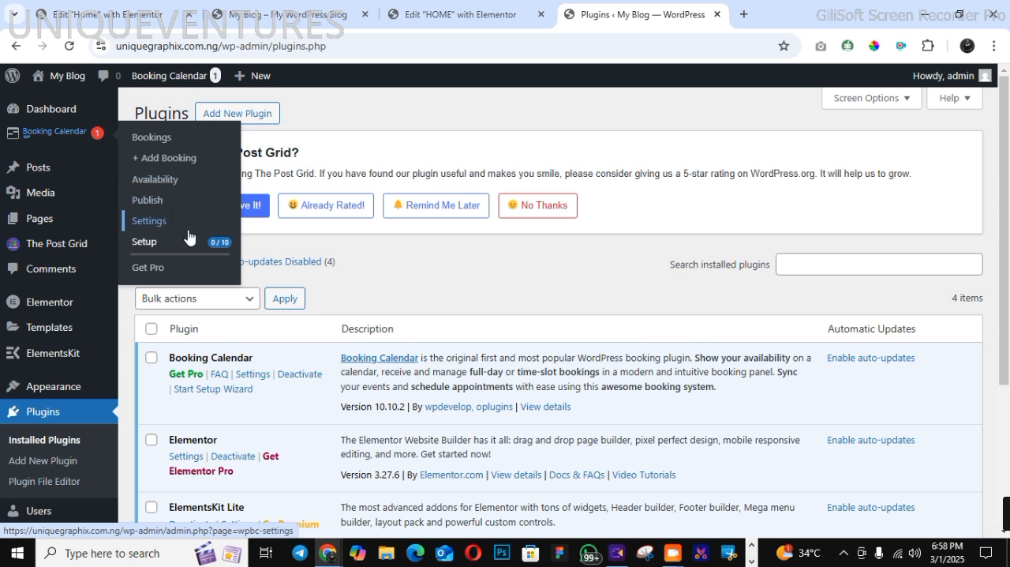
click(163, 248)
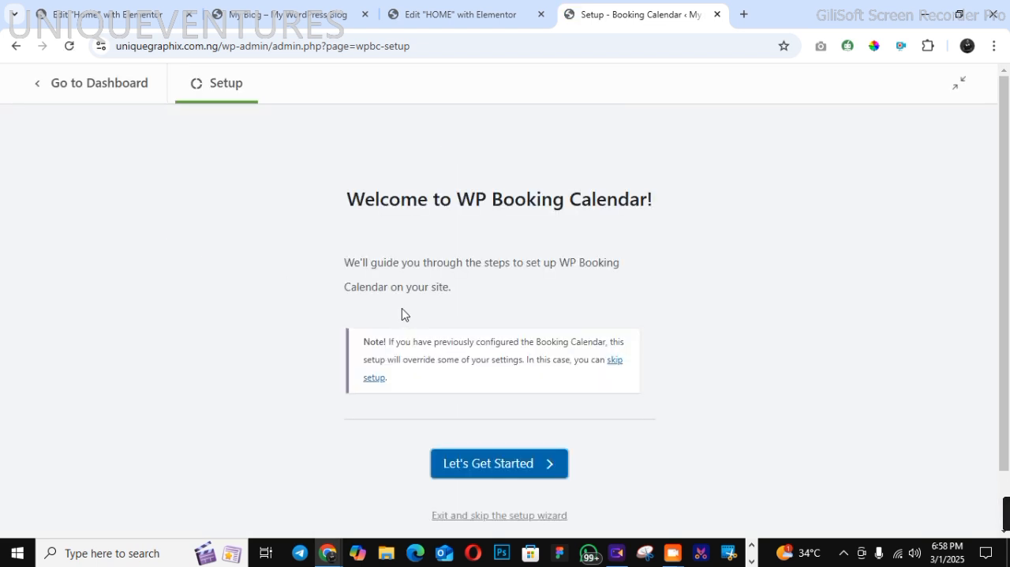
click(476, 464)
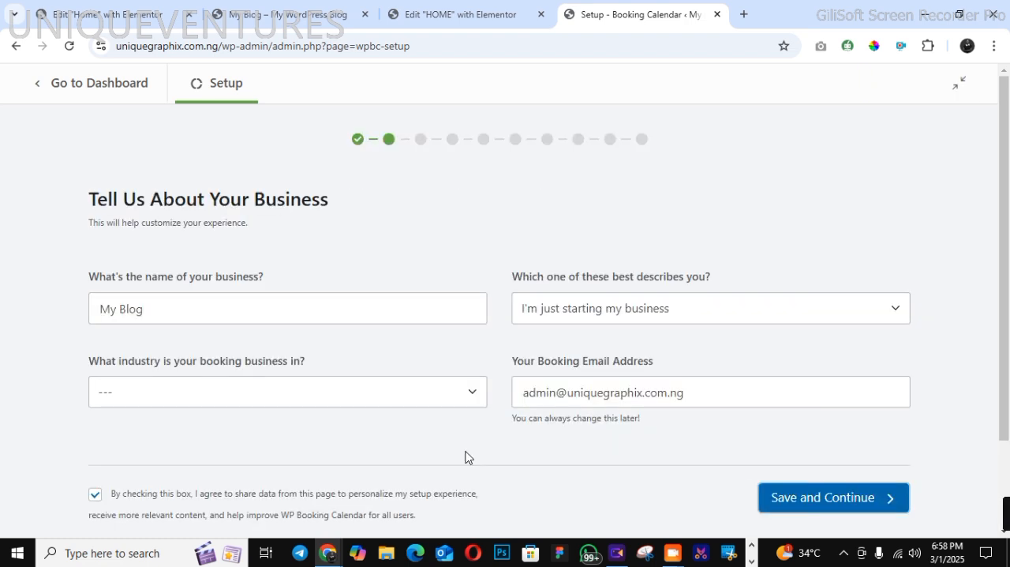
Replace the business name in the booking setup with "SALON"
click(330, 309)
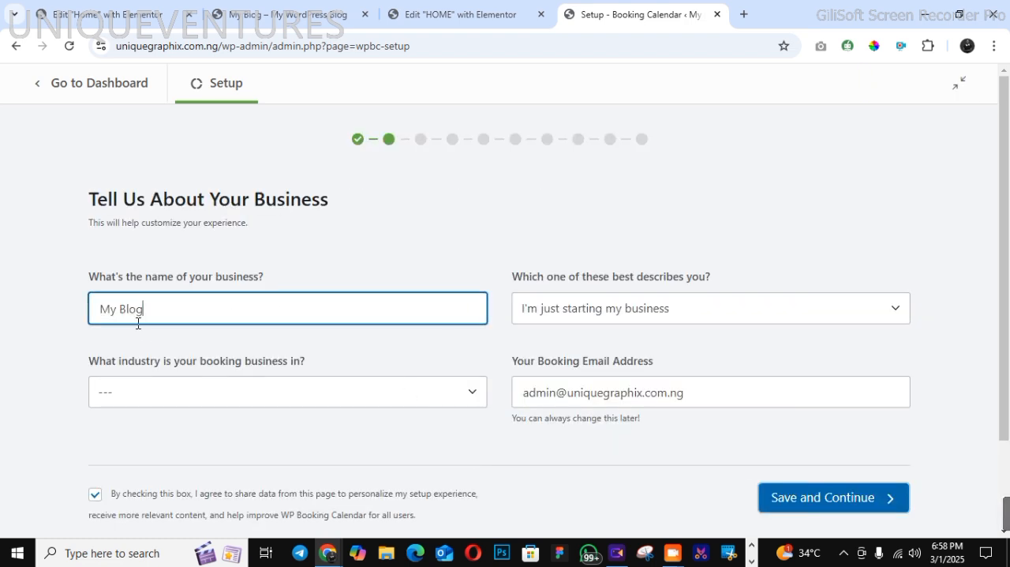
drag(148, 315, 83, 322)
text(S)
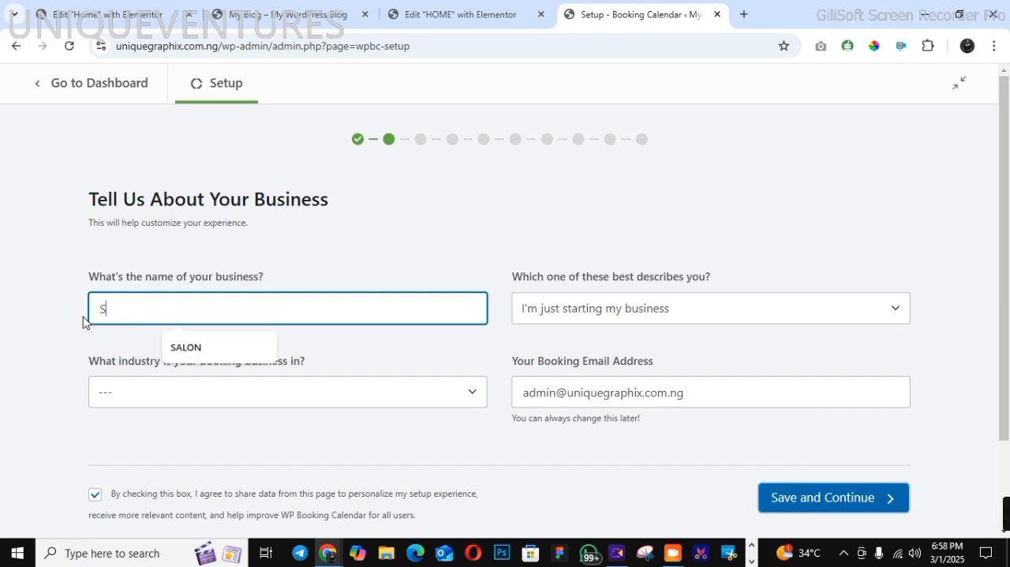
text(ALON)
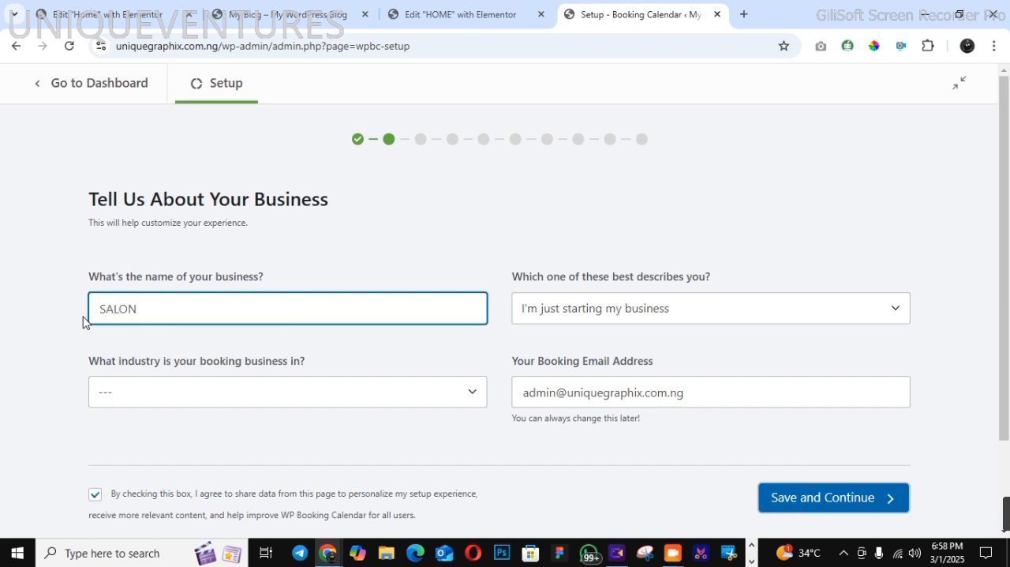
Choose Salons under Health & Wellness as the booking business's industry and save the business details to continue the setup
click(145, 399)
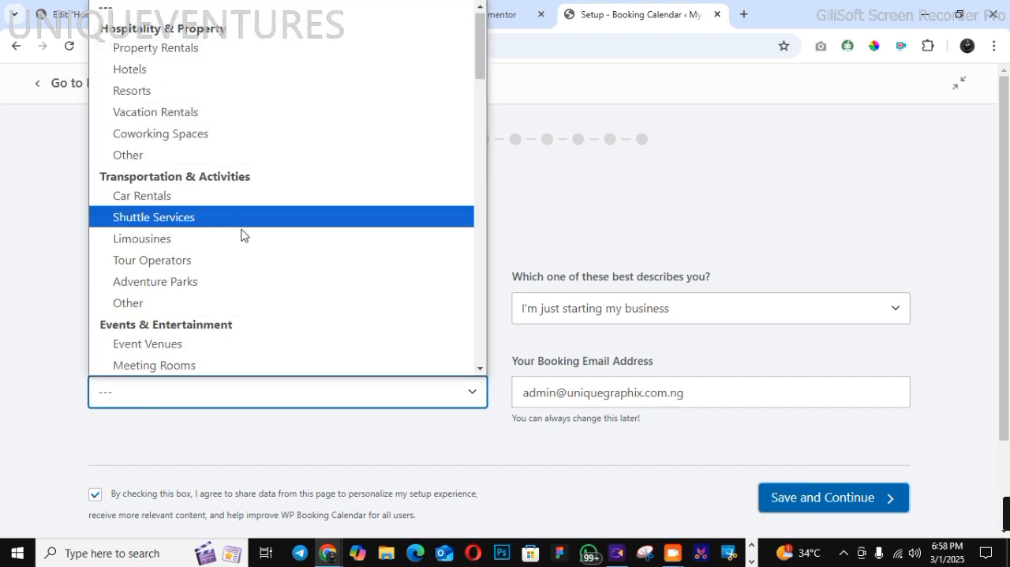
scroll(479, 332, down, 15)
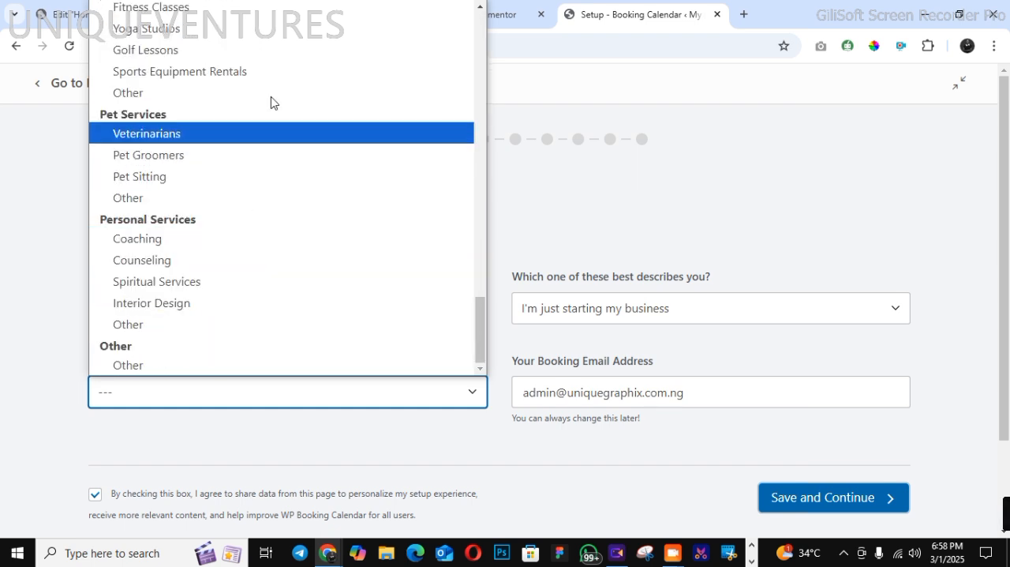
scroll(479, 7, up, 3)
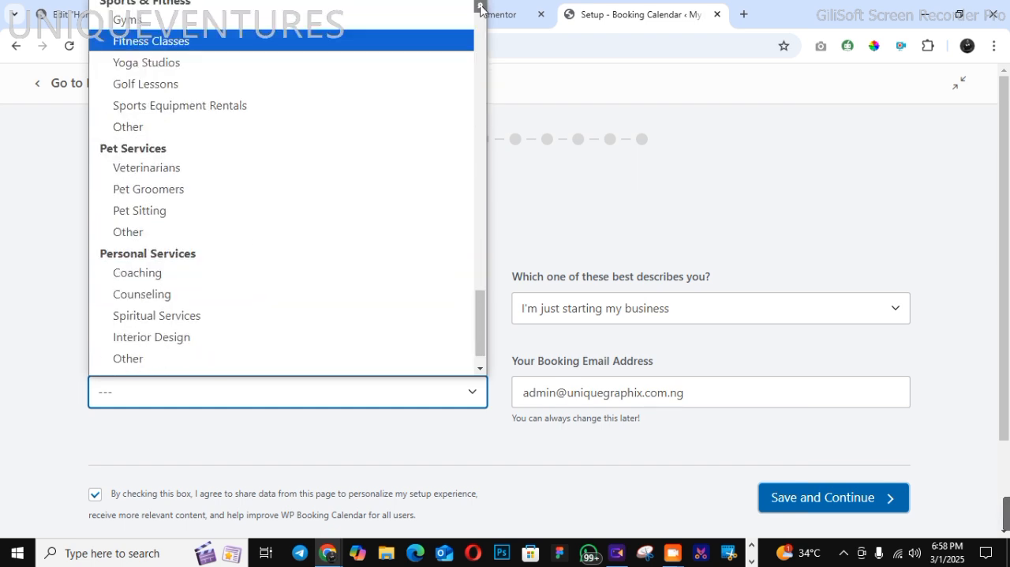
scroll(480, 8, up, 6)
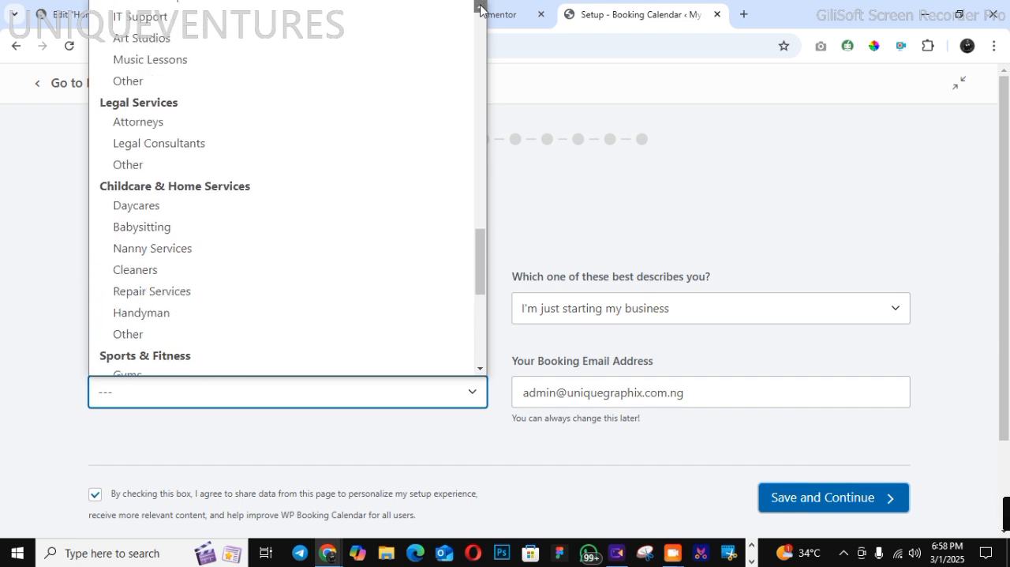
scroll(482, 7, up, 4)
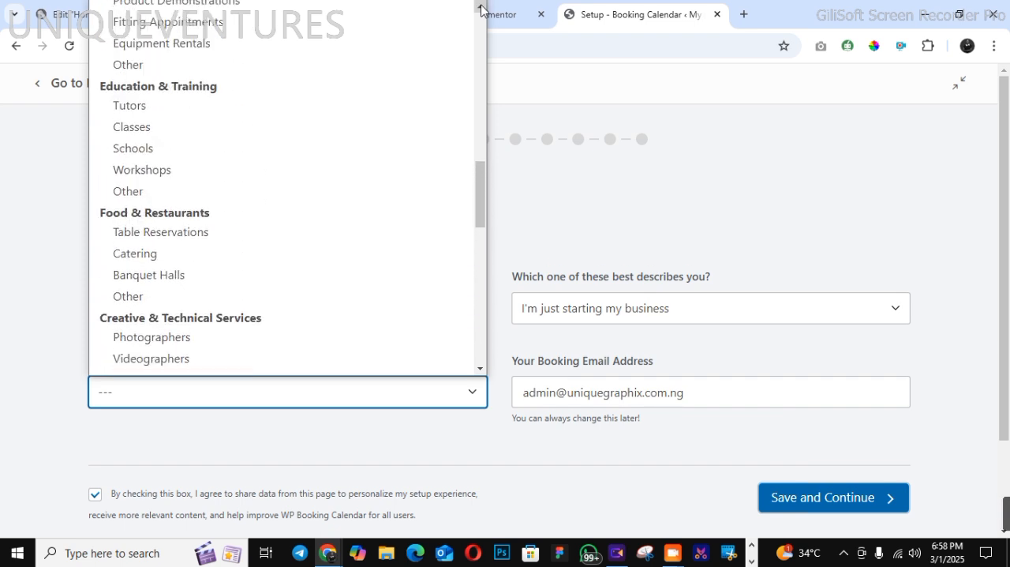
scroll(482, 7, up, 7)
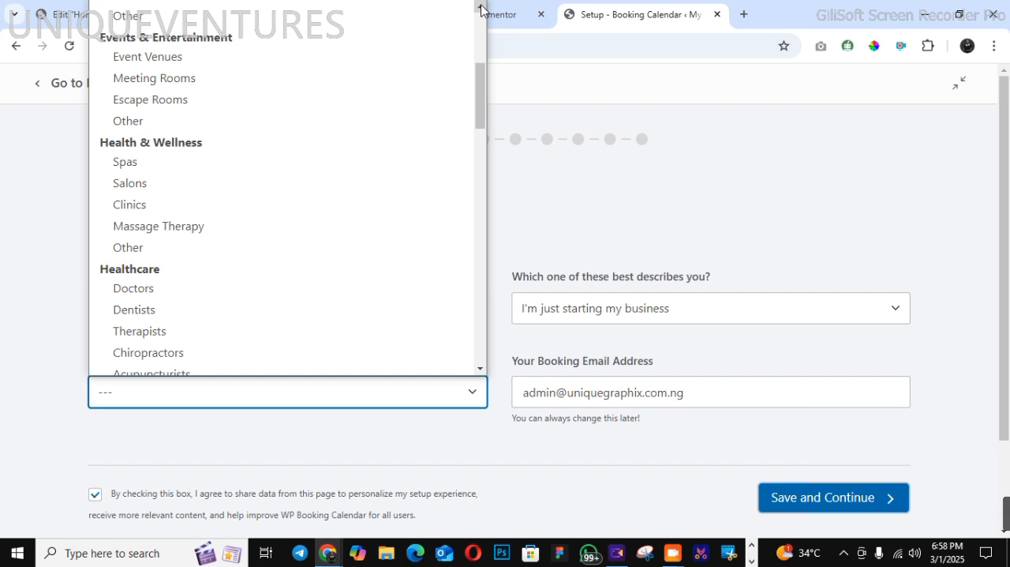
scroll(481, 8, up, 5)
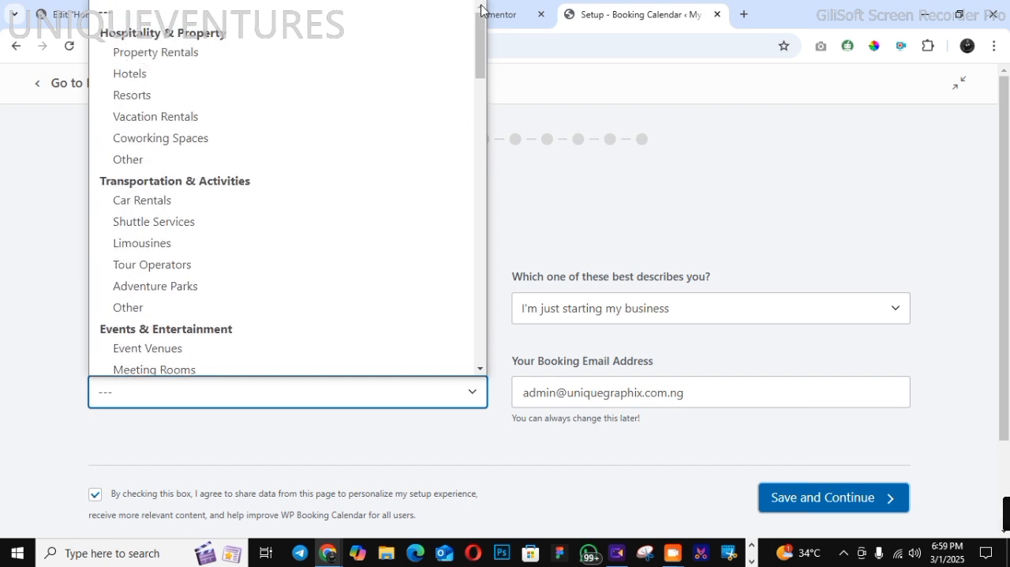
click(479, 128)
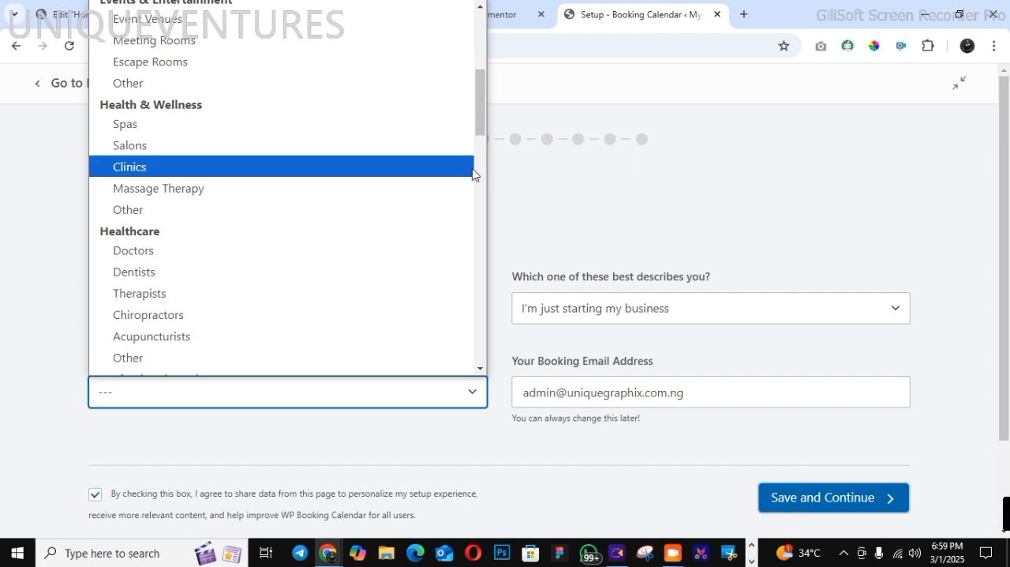
click(477, 180)
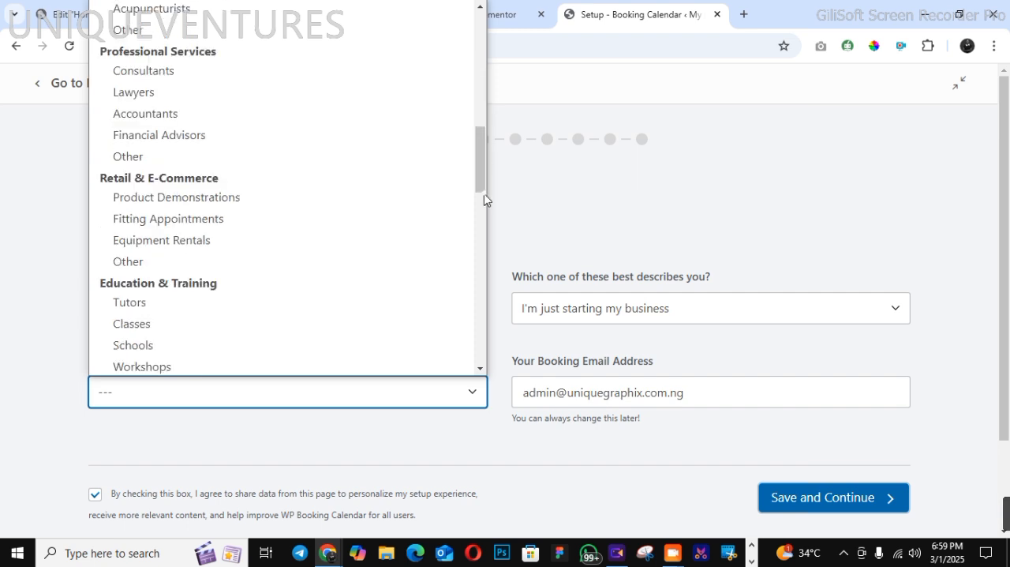
click(483, 201)
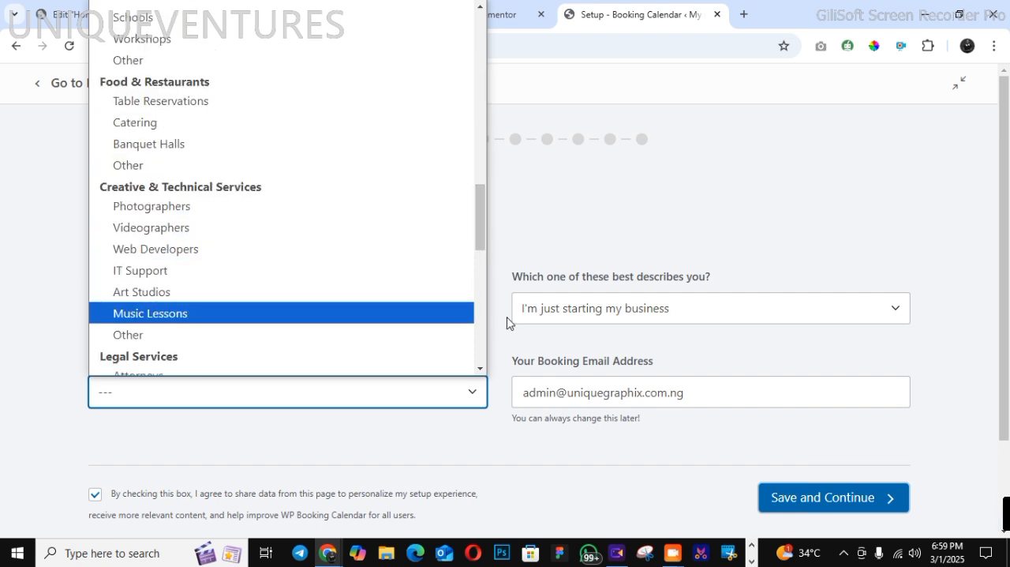
click(480, 369)
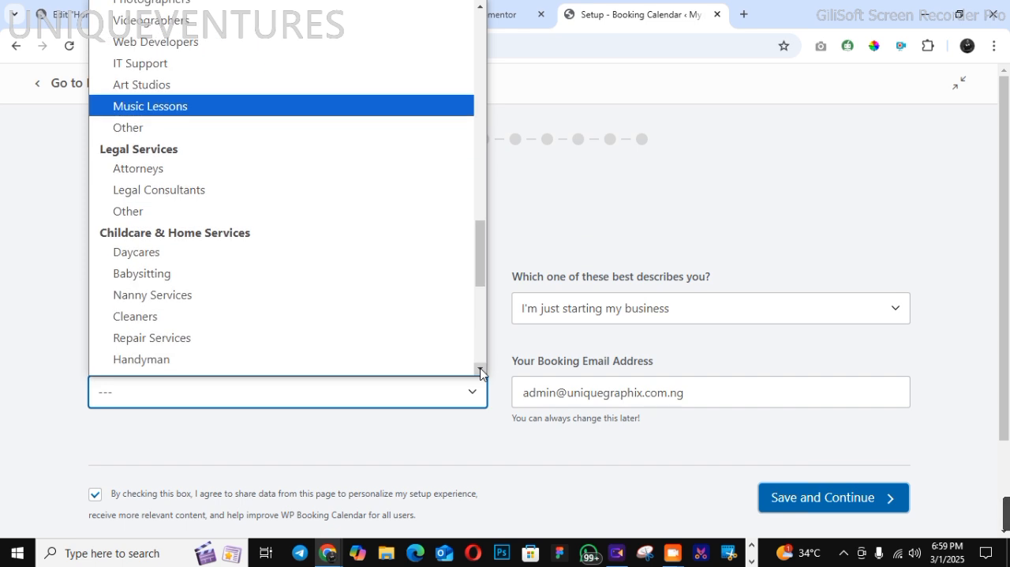
click(480, 369)
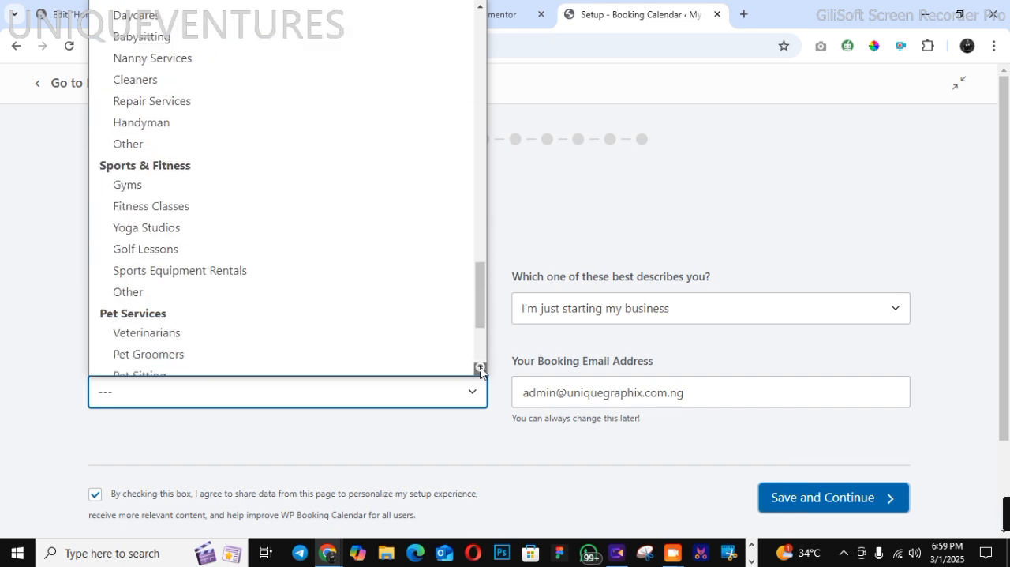
click(480, 369)
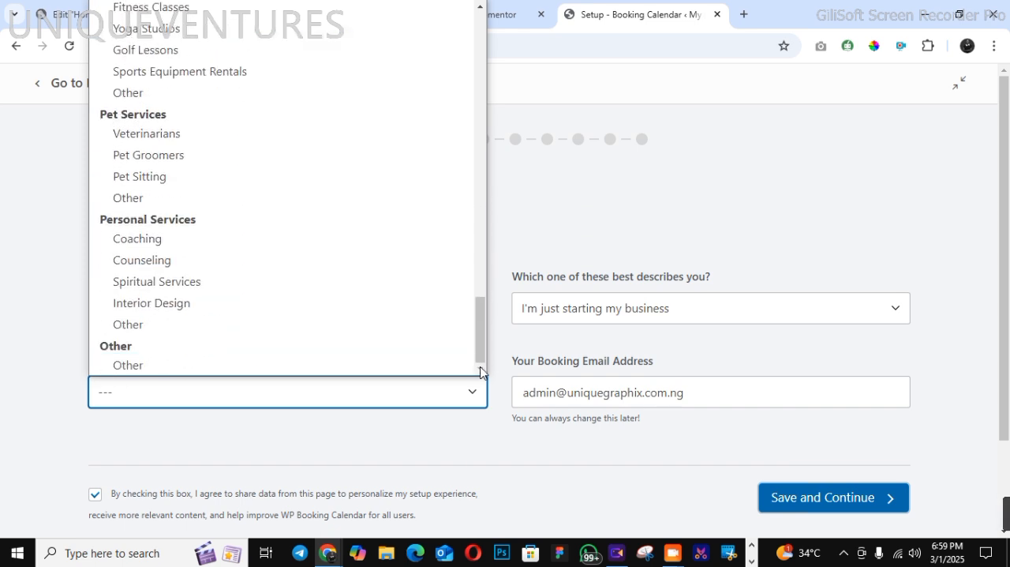
click(476, 9)
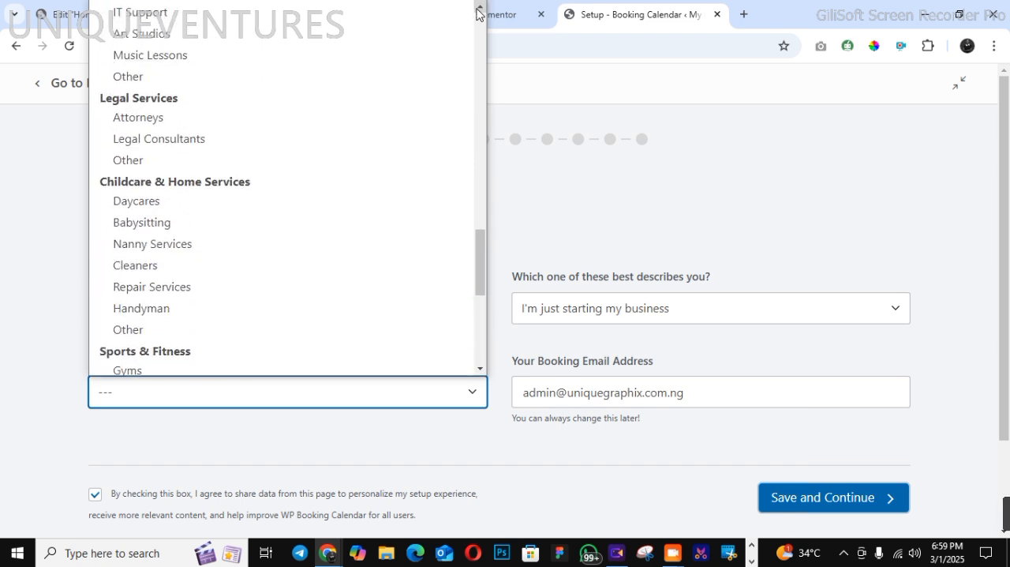
click(477, 10)
click(476, 9)
click(476, 10)
click(477, 10)
click(476, 9)
click(477, 10)
click(477, 9)
click(476, 9)
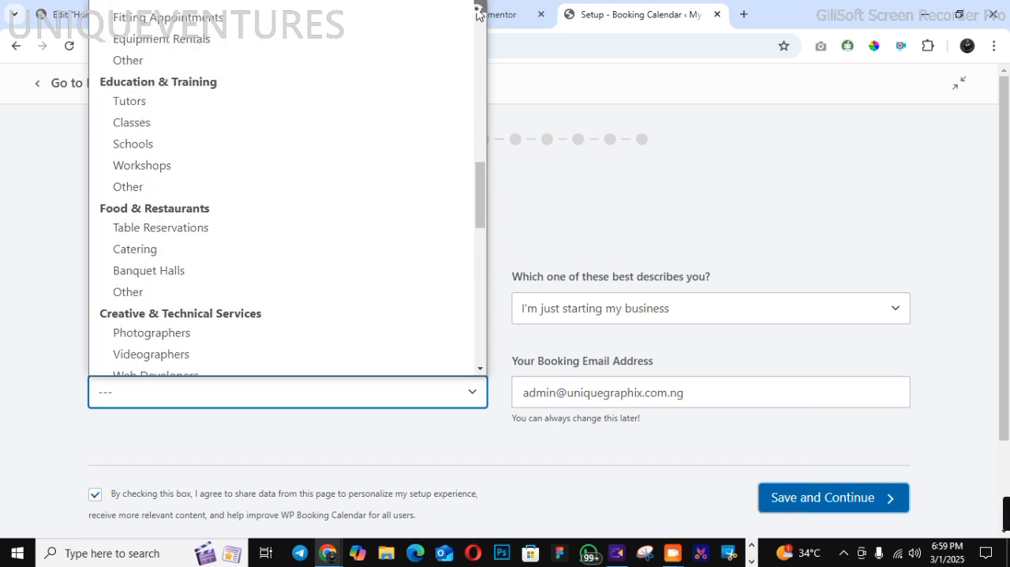
click(477, 9)
click(476, 9)
click(477, 9)
click(476, 9)
click(476, 10)
click(477, 10)
click(477, 9)
click(476, 9)
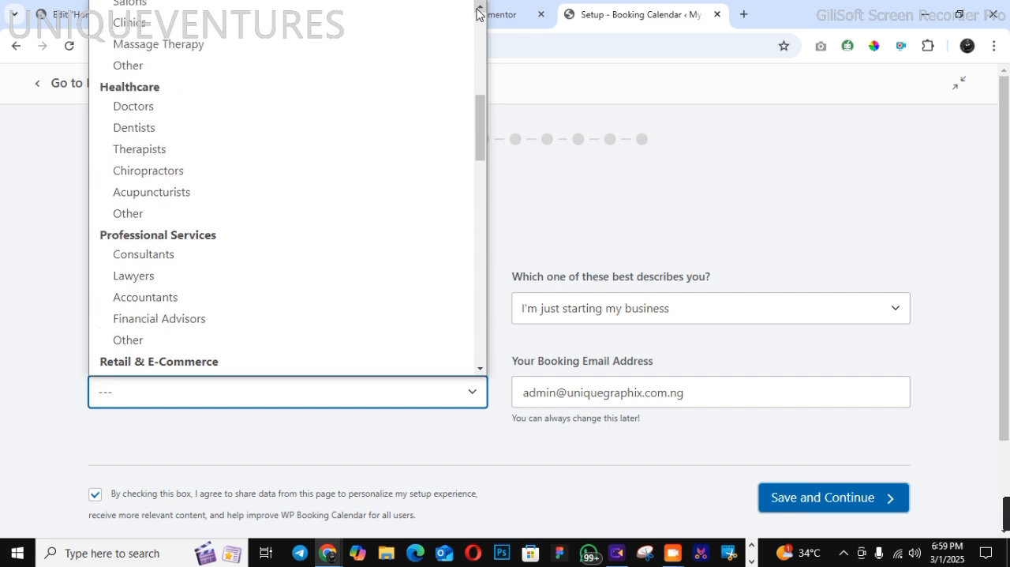
click(476, 9)
click(476, 10)
click(477, 9)
click(477, 9)
click(476, 10)
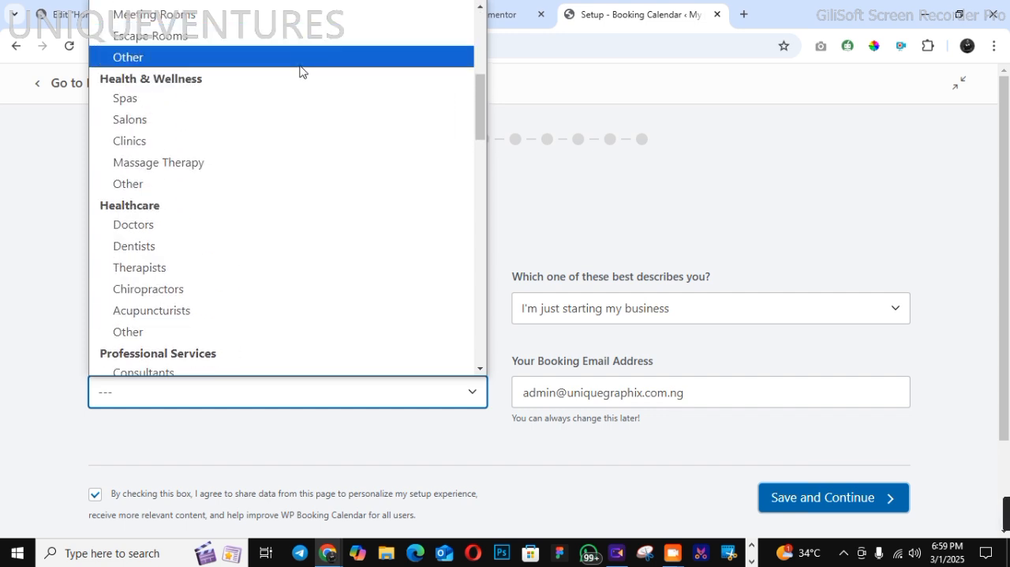
click(264, 123)
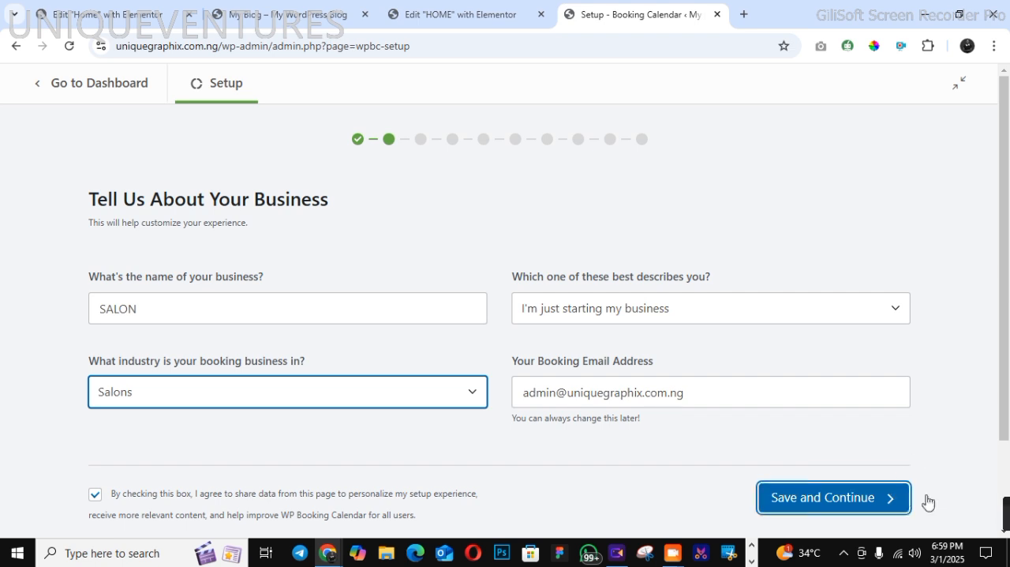
click(872, 505)
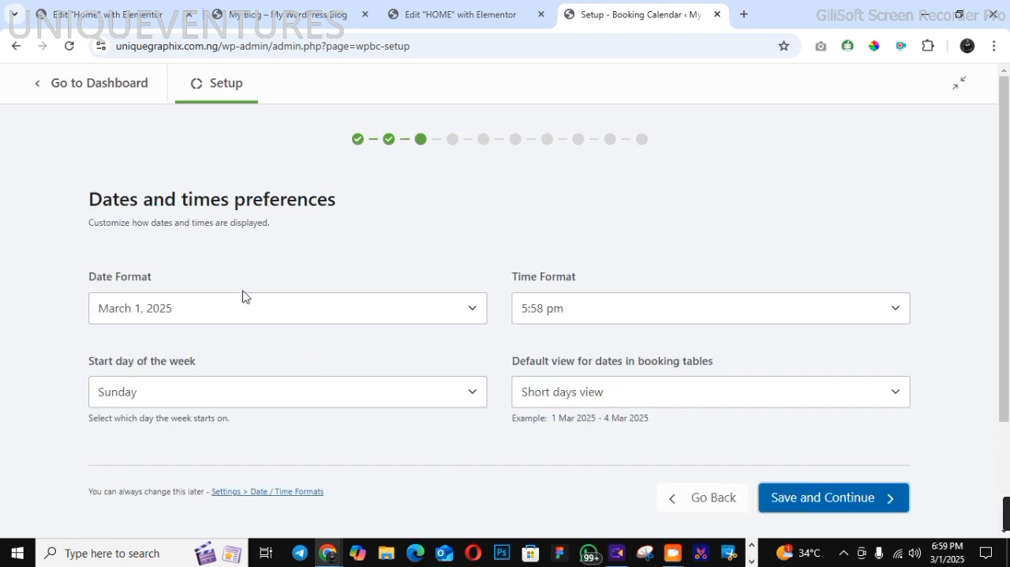
Set the booking date format to 01-03-2025 and choose the 5:58 pm time format
click(237, 322)
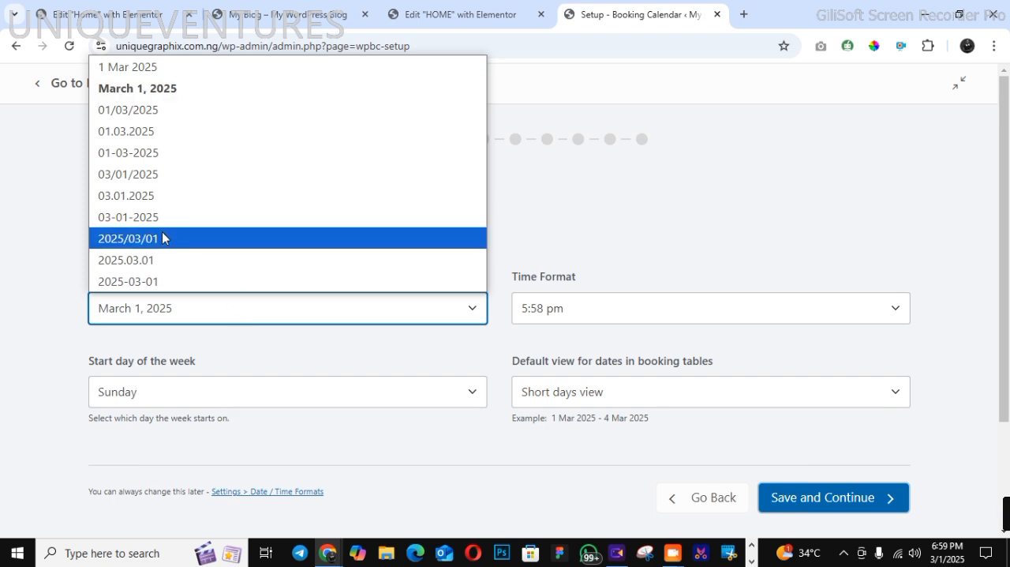
click(187, 153)
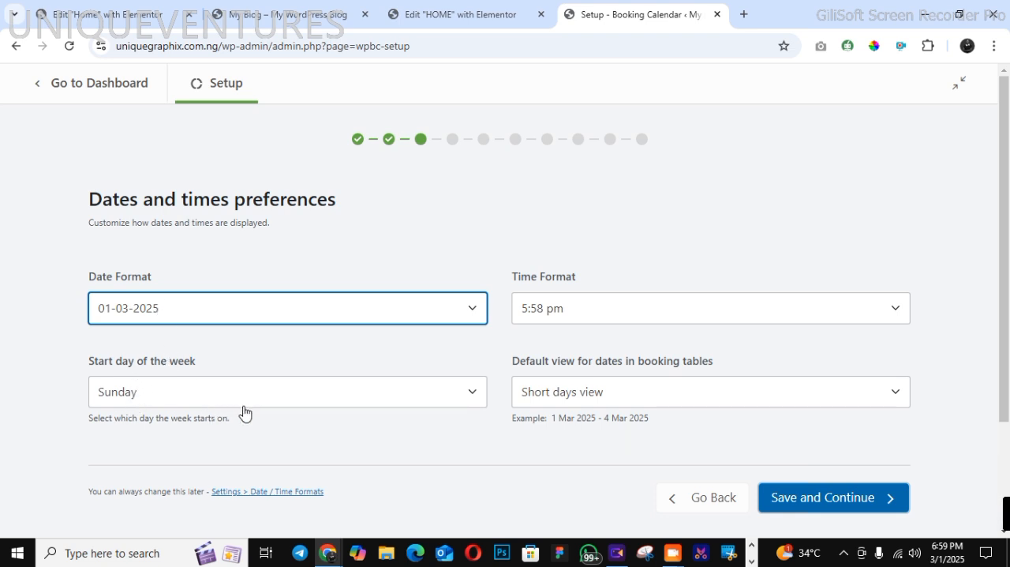
click(574, 313)
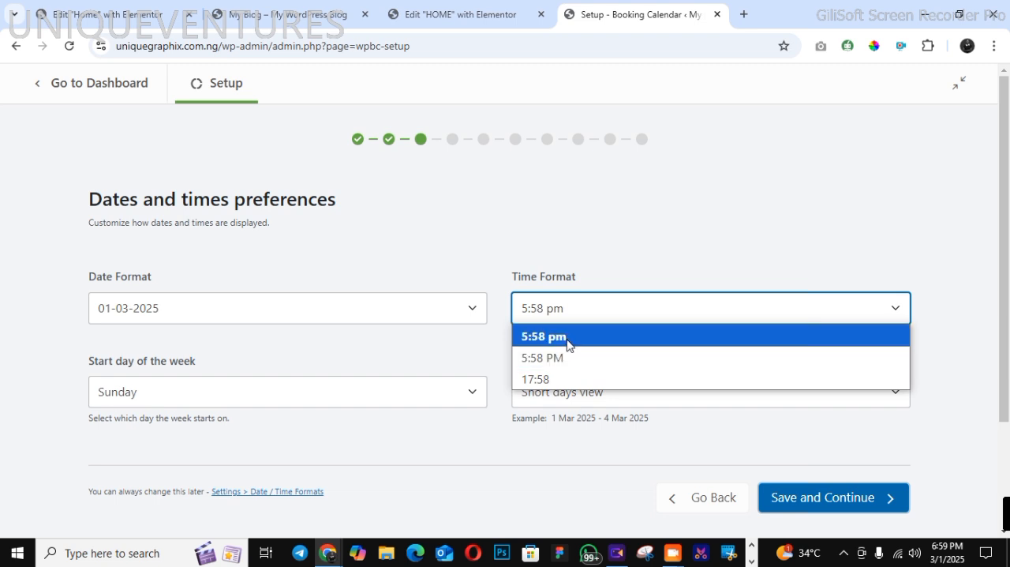
click(568, 338)
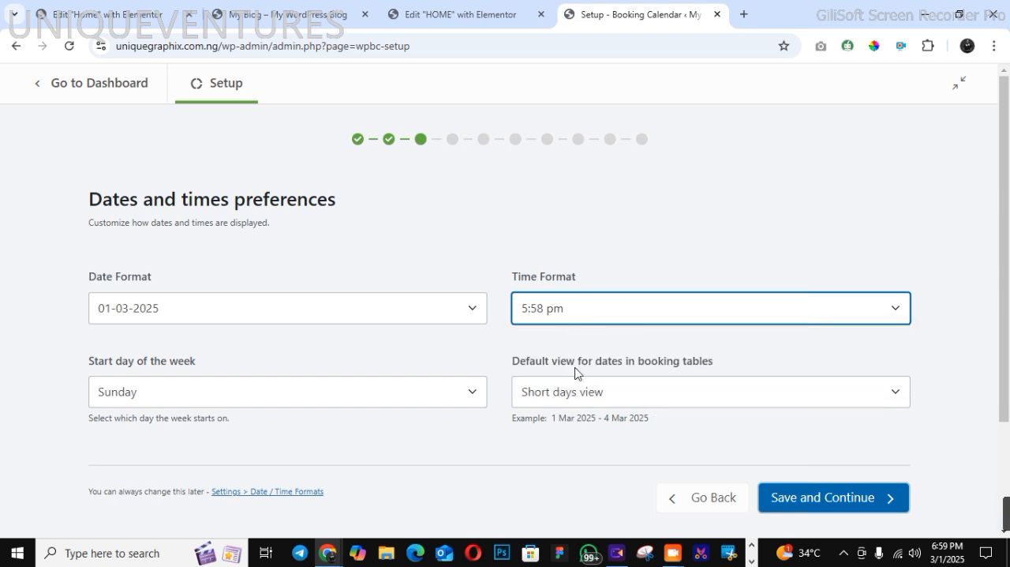
Set the default view for dates in booking tables to Wide days view
click(620, 393)
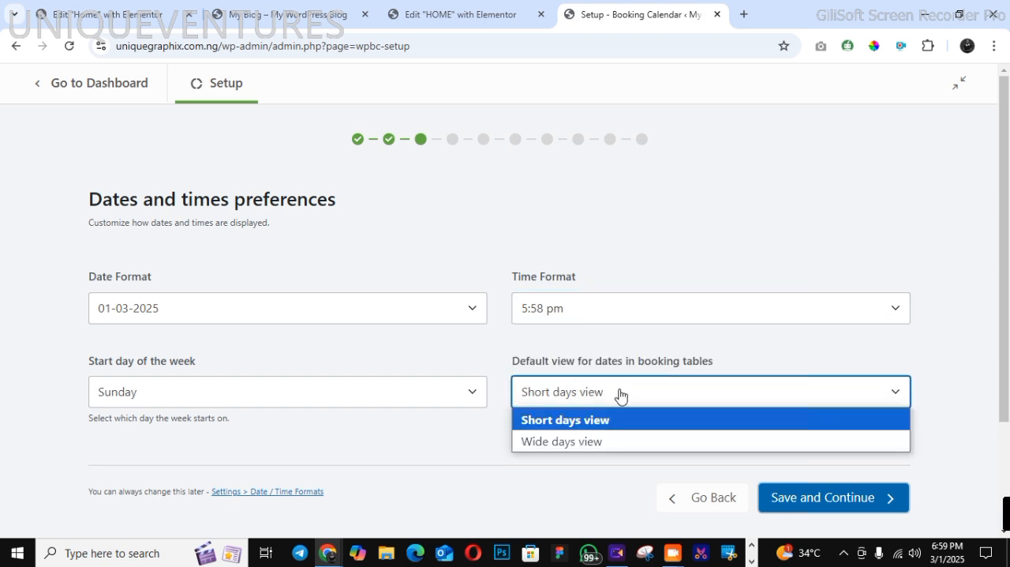
click(620, 394)
click(619, 396)
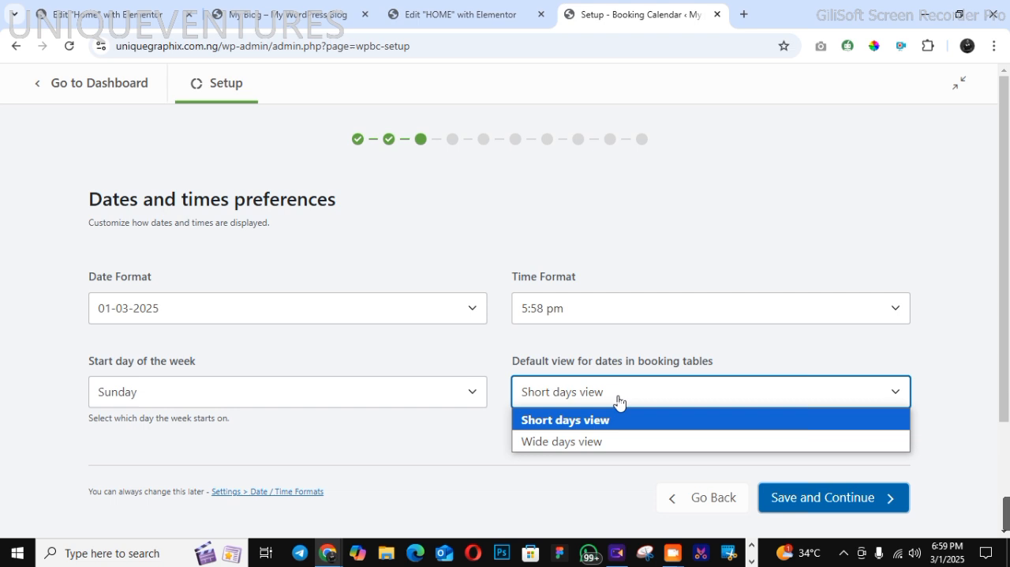
click(610, 439)
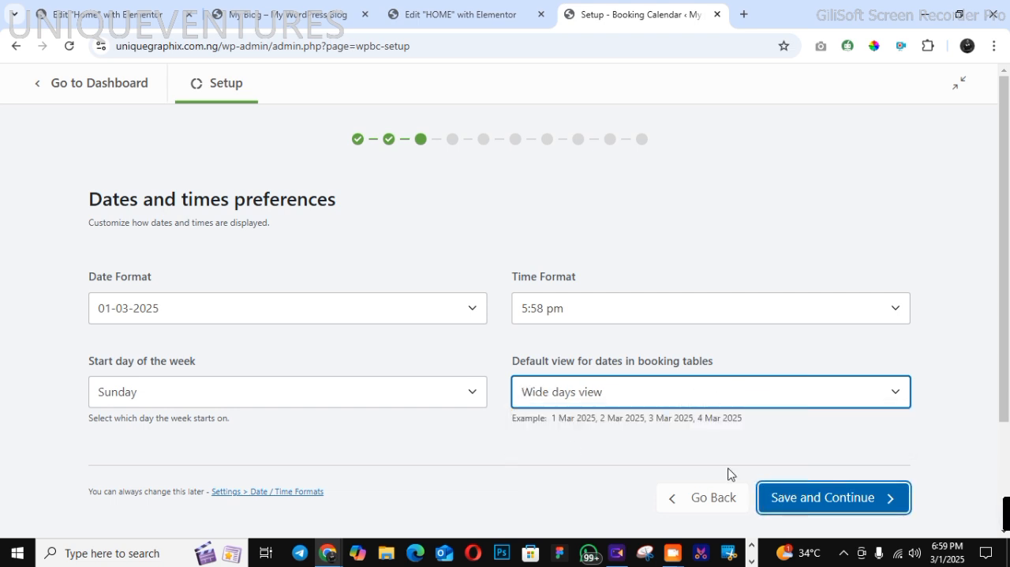
drag(556, 422, 702, 421)
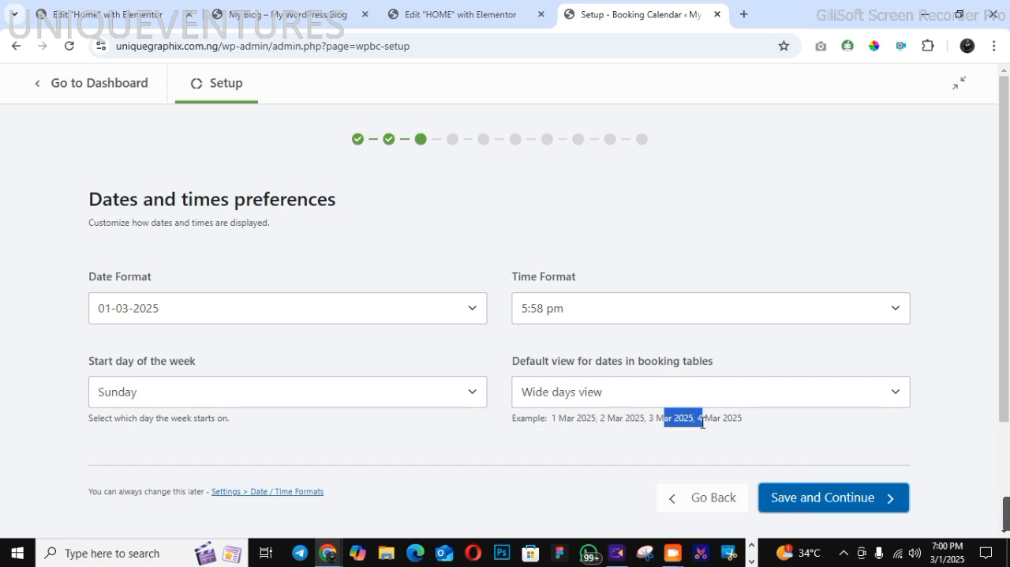
click(599, 401)
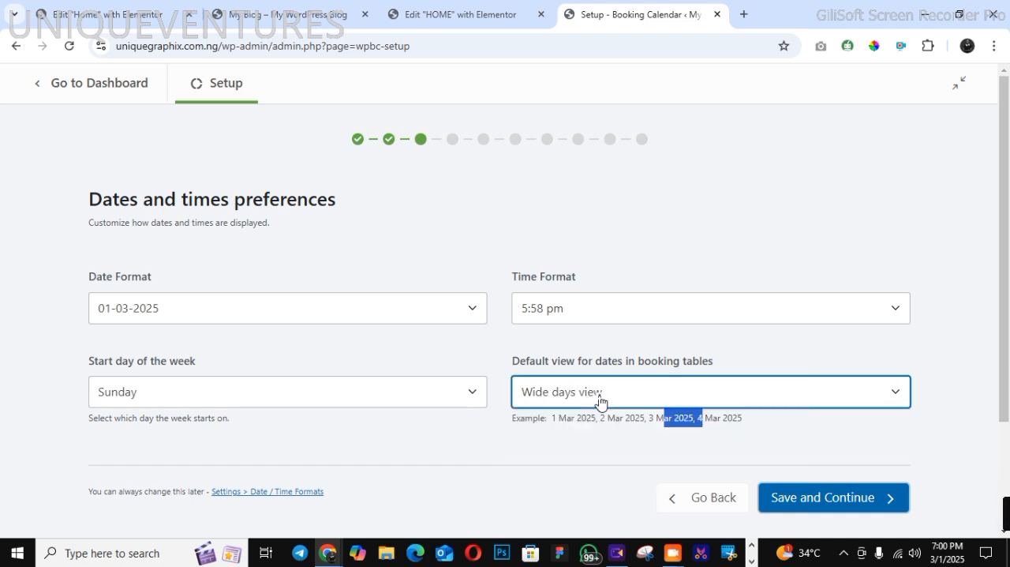
click(796, 404)
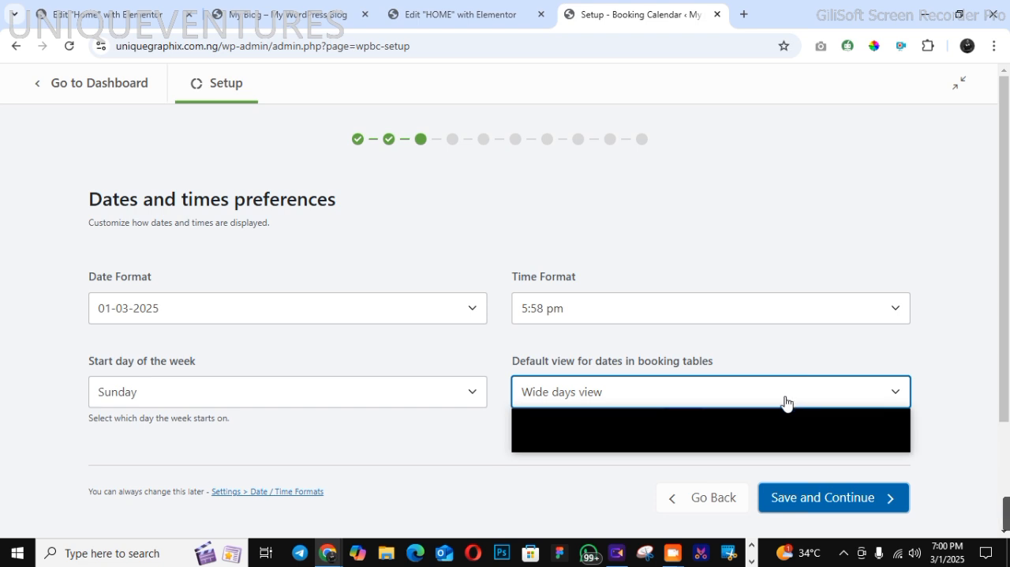
click(504, 383)
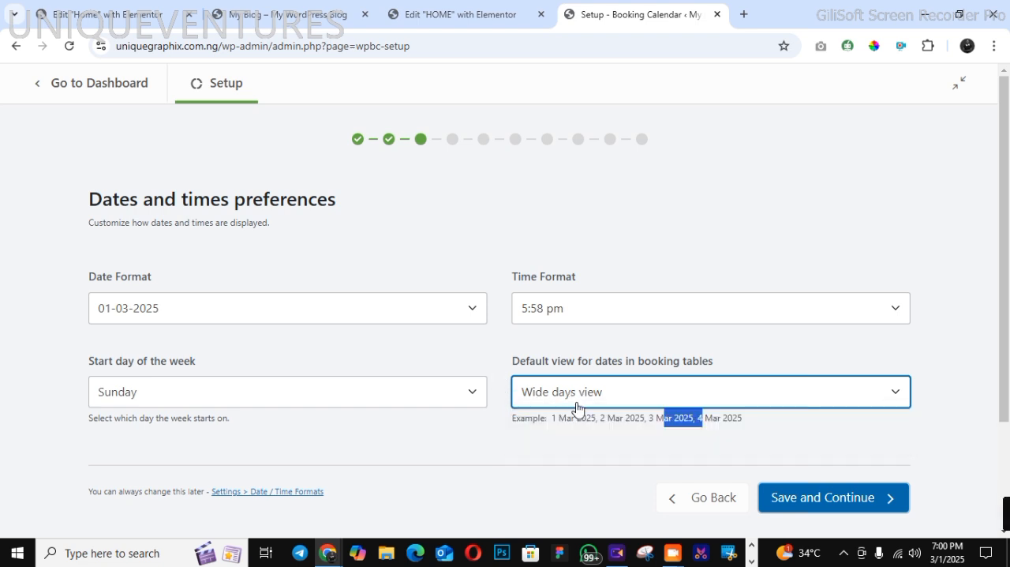
click(742, 404)
click(900, 352)
click(780, 429)
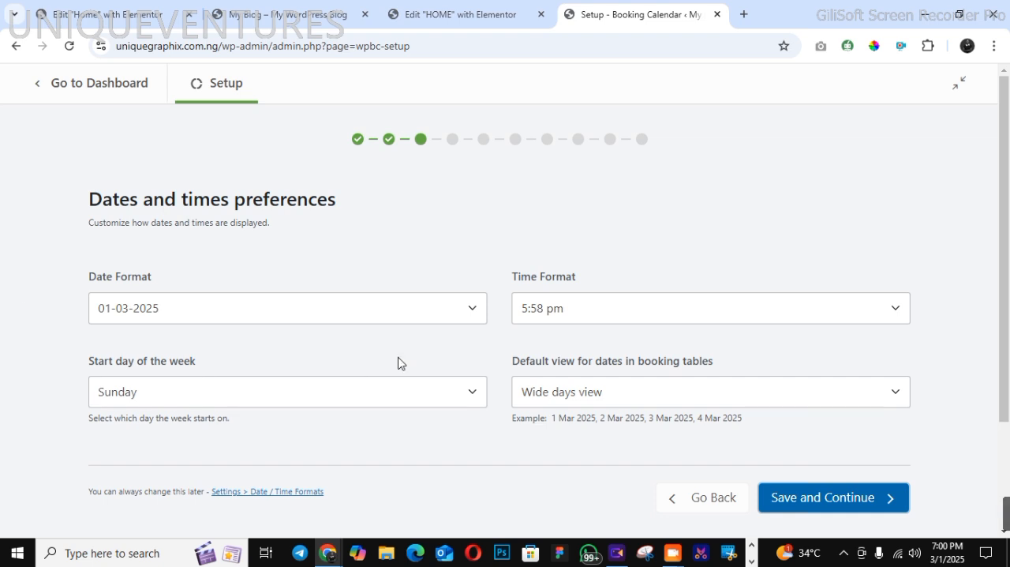
click(824, 405)
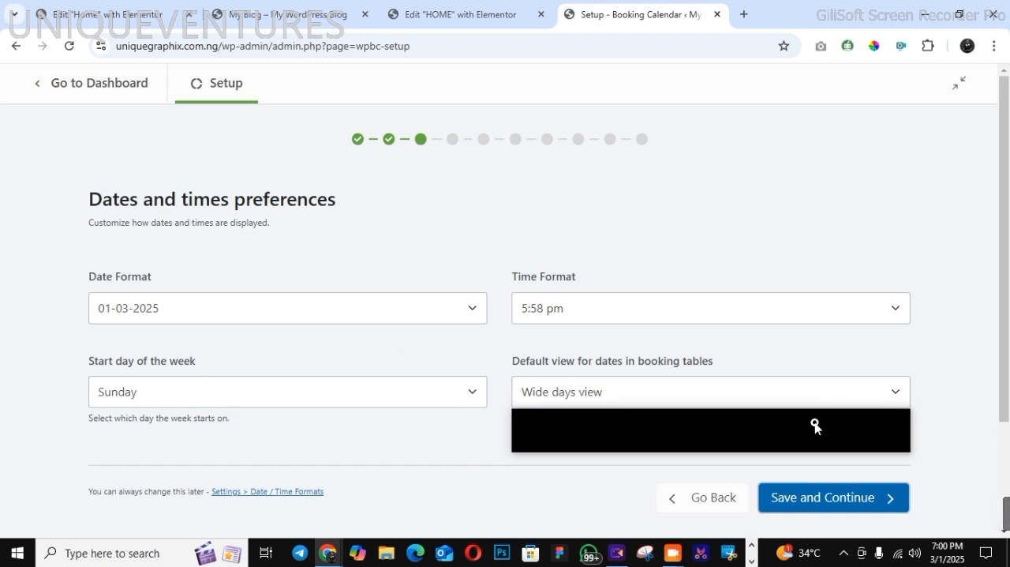
click(720, 399)
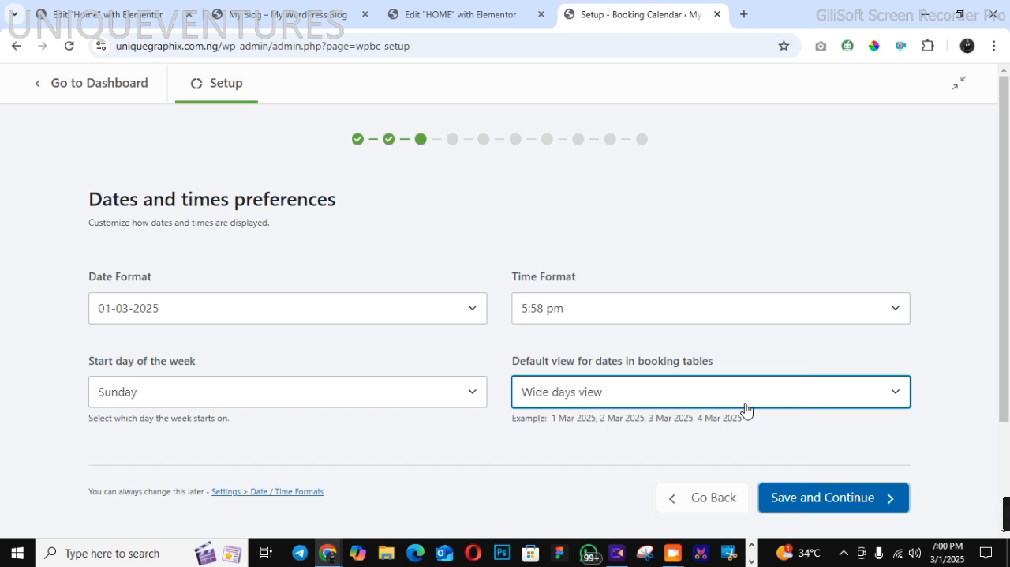
click(804, 406)
click(1004, 447)
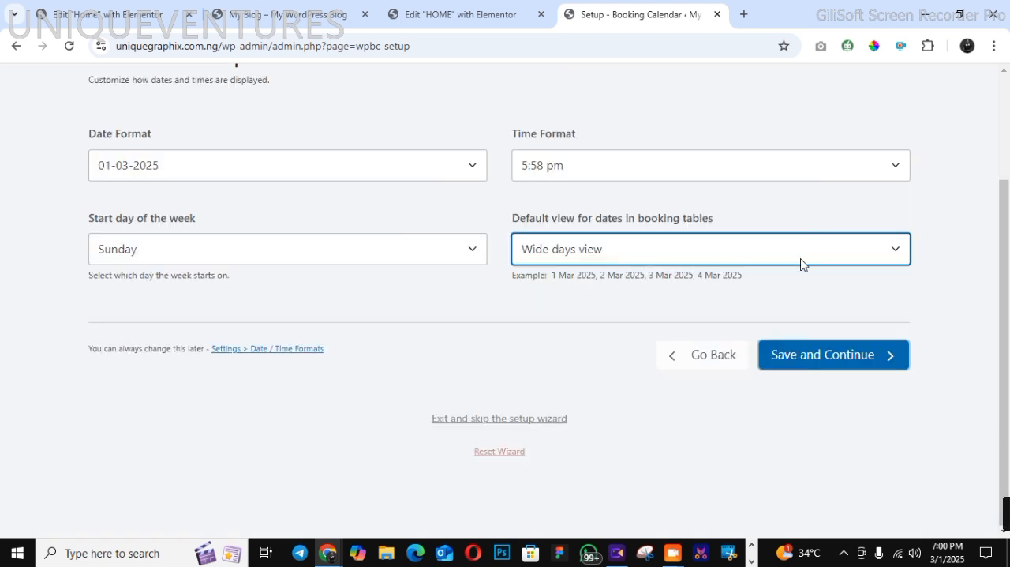
Switch the default view for dates in booking tables to Short days view
key(Up)
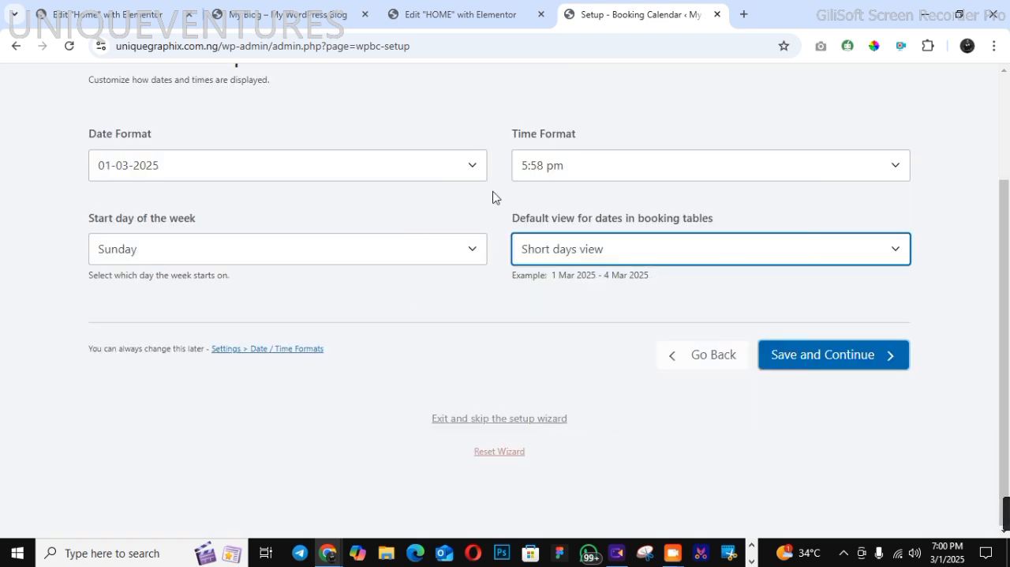
click(899, 252)
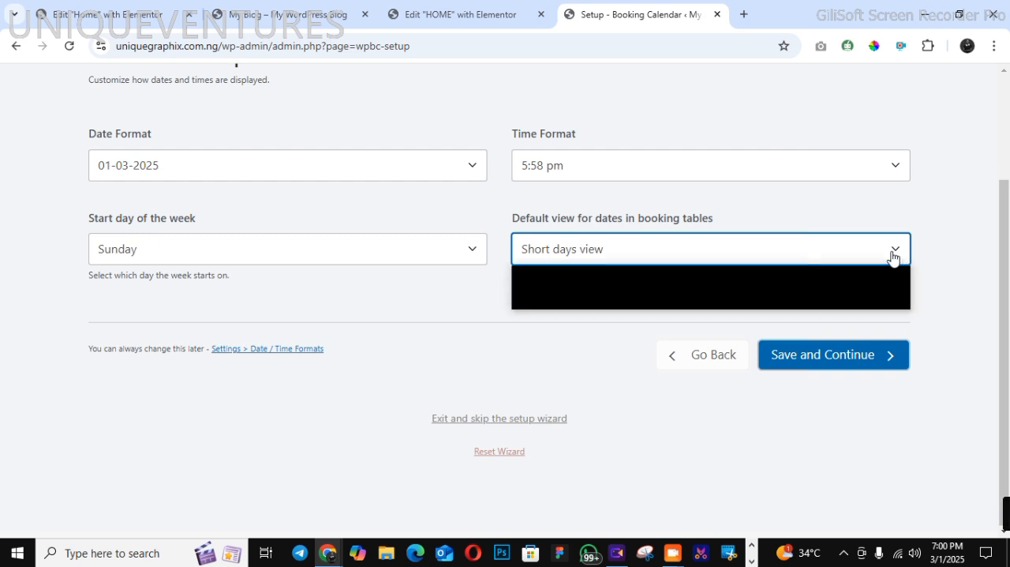
click(733, 164)
click(733, 169)
click(733, 171)
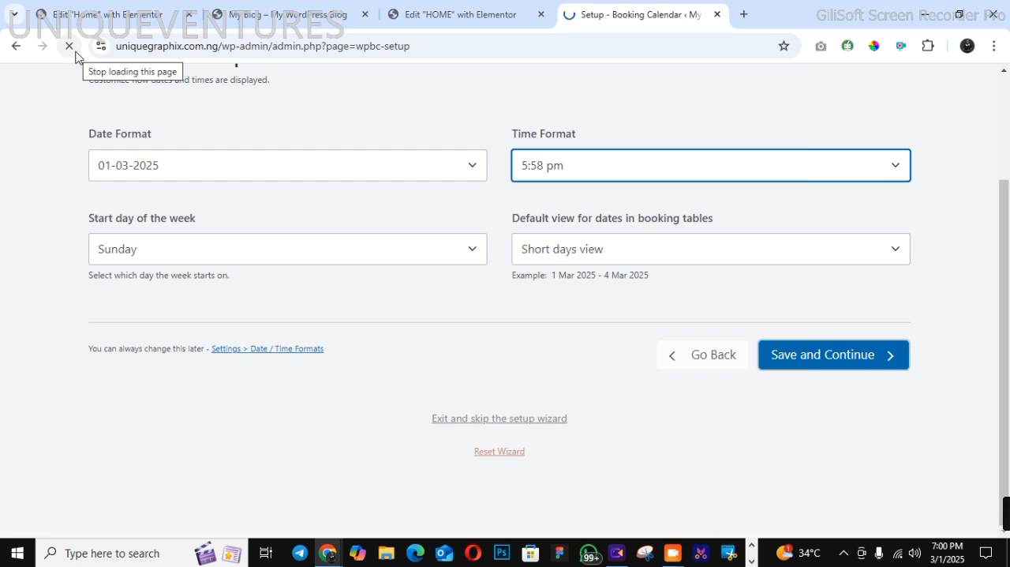
Reload the setup page and save the default dates and times preferences to continue the setup
click(259, 450)
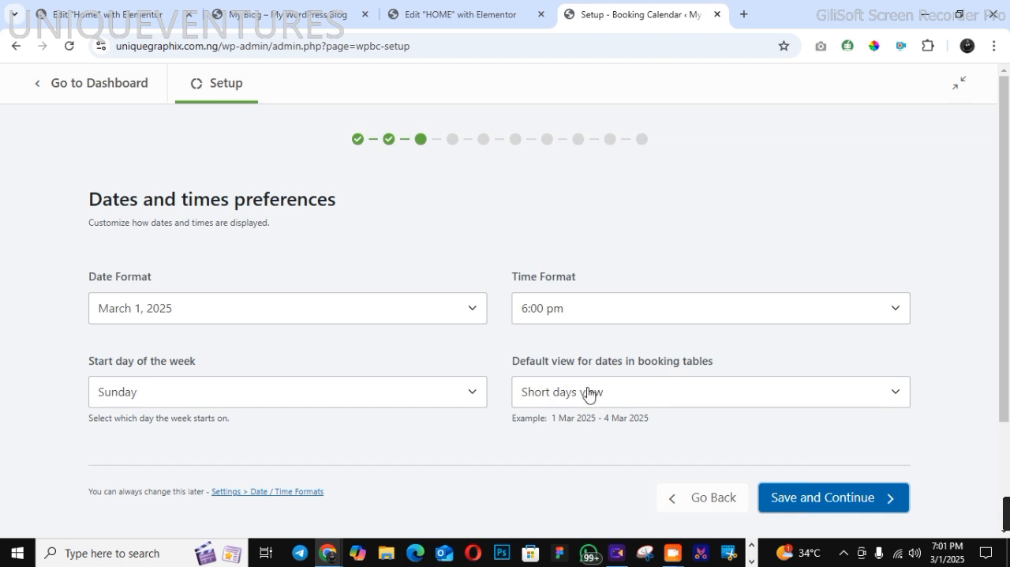
click(775, 498)
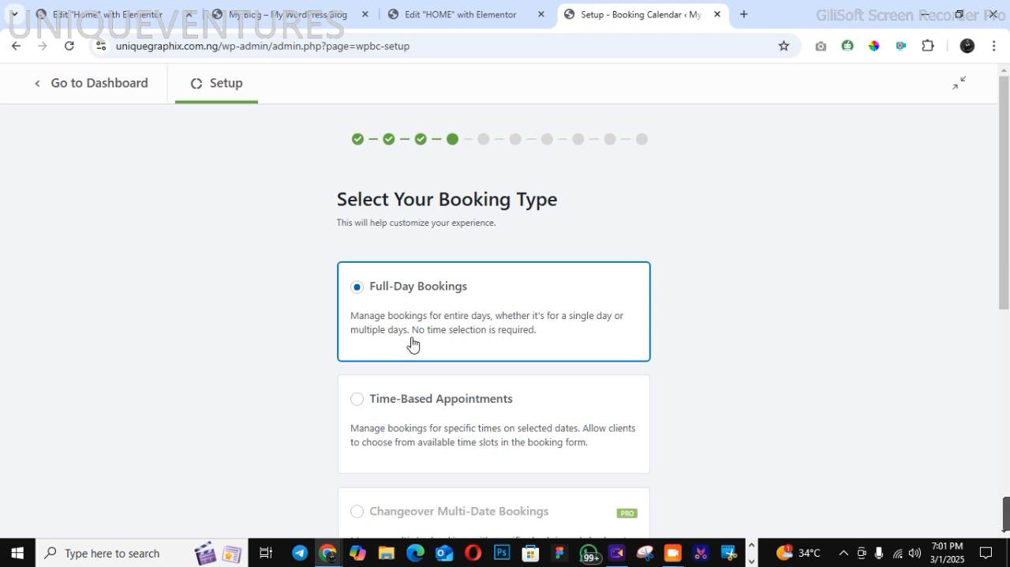
Try to save Time-Based Appointments as the booking type, with time slots shown as a Drop-down list
click(463, 410)
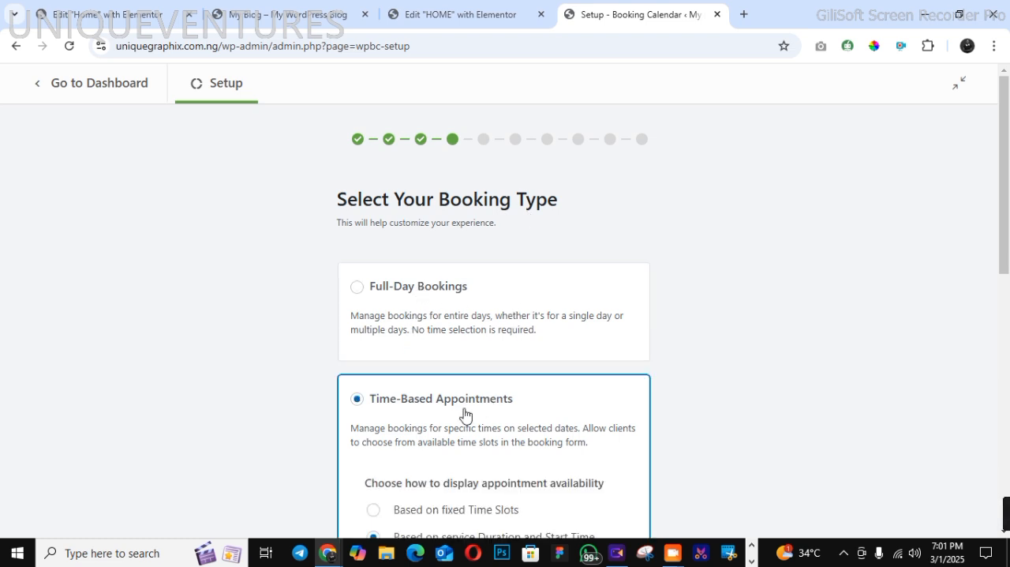
scroll(1008, 430, down, 5)
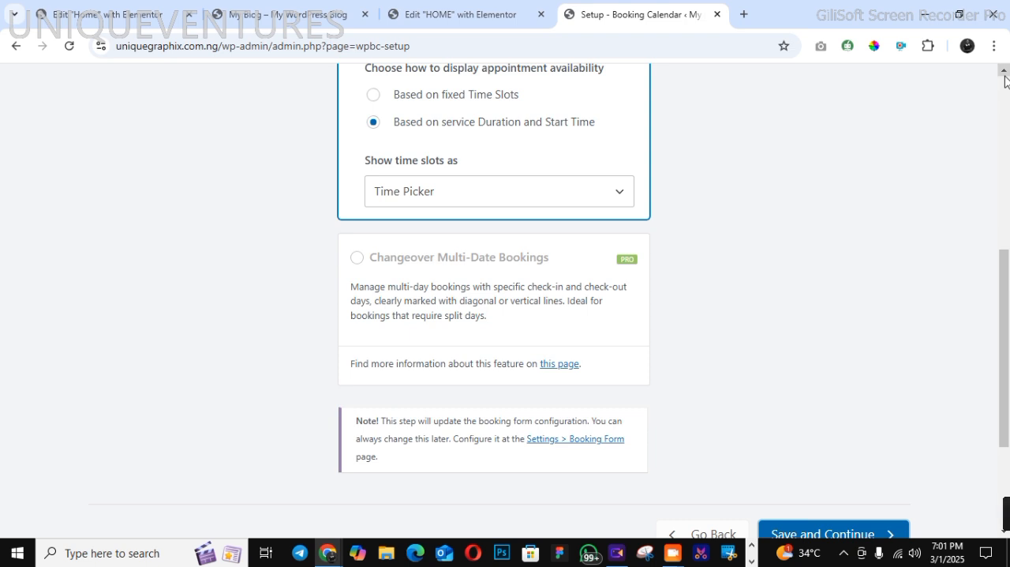
click(500, 193)
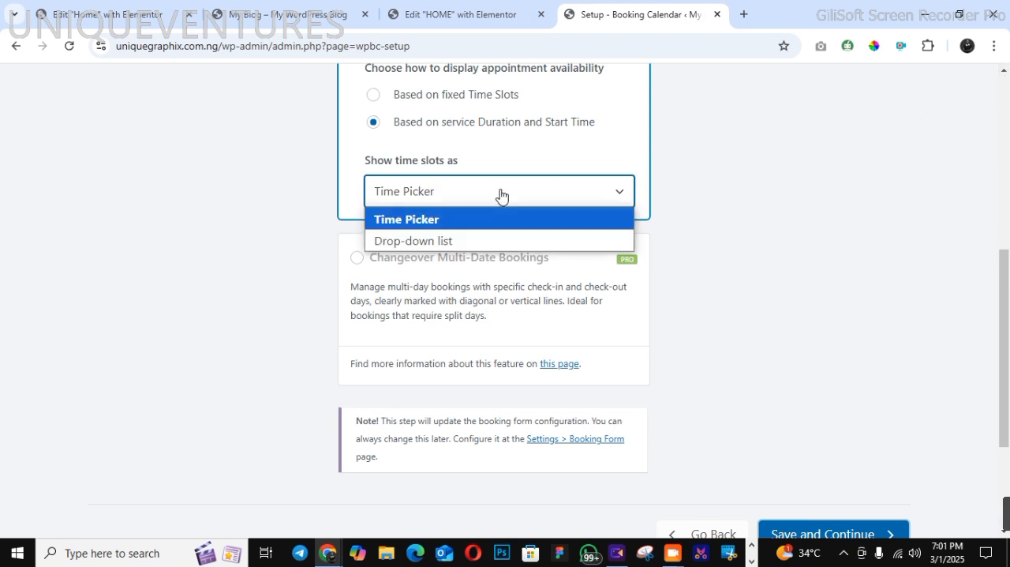
click(500, 238)
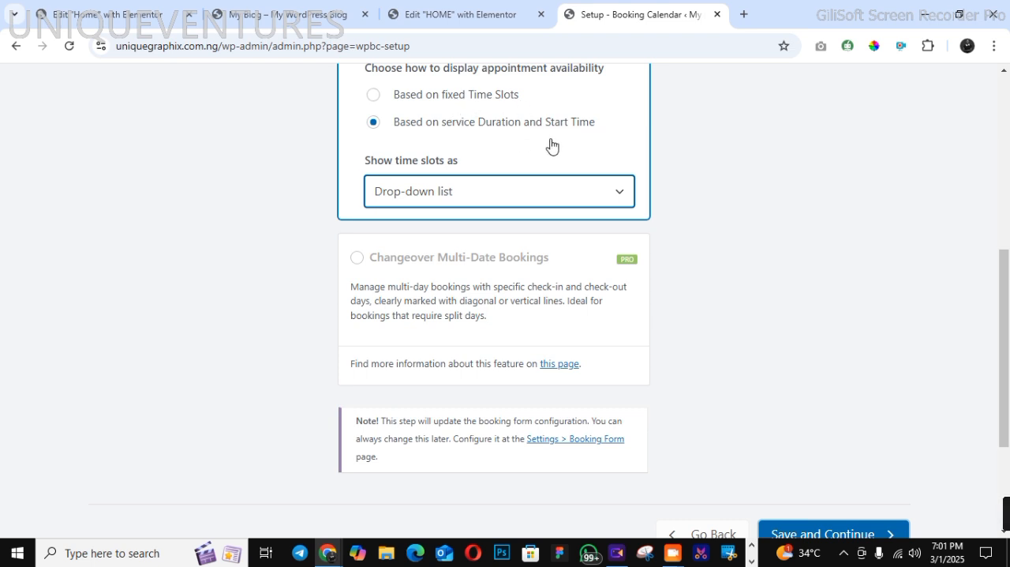
click(820, 533)
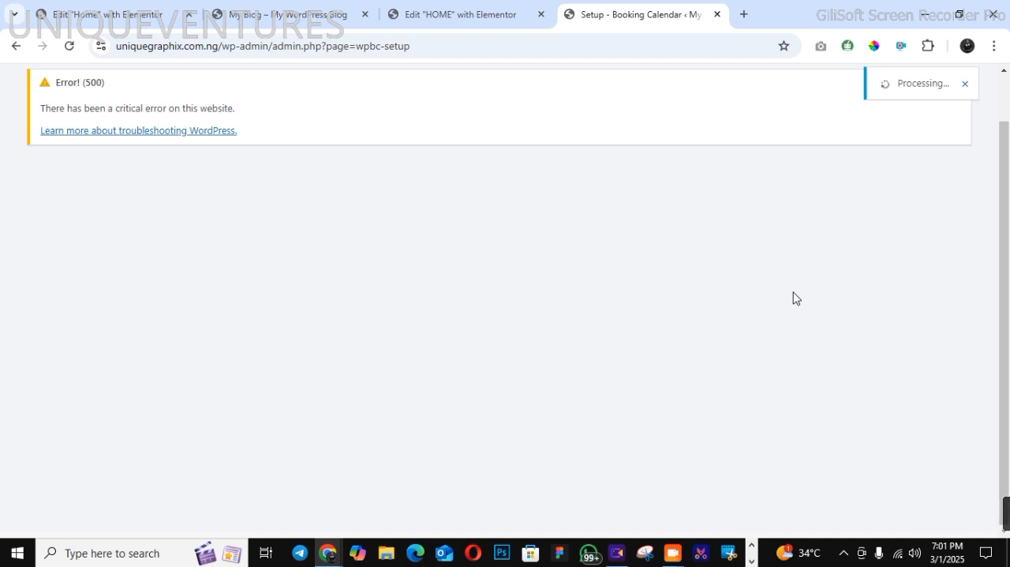
Leave the setup wizard, dismiss the welcome guide on the plugins page and open Booking Calendar's Calendar Appearance settings
click(966, 87)
click(15, 46)
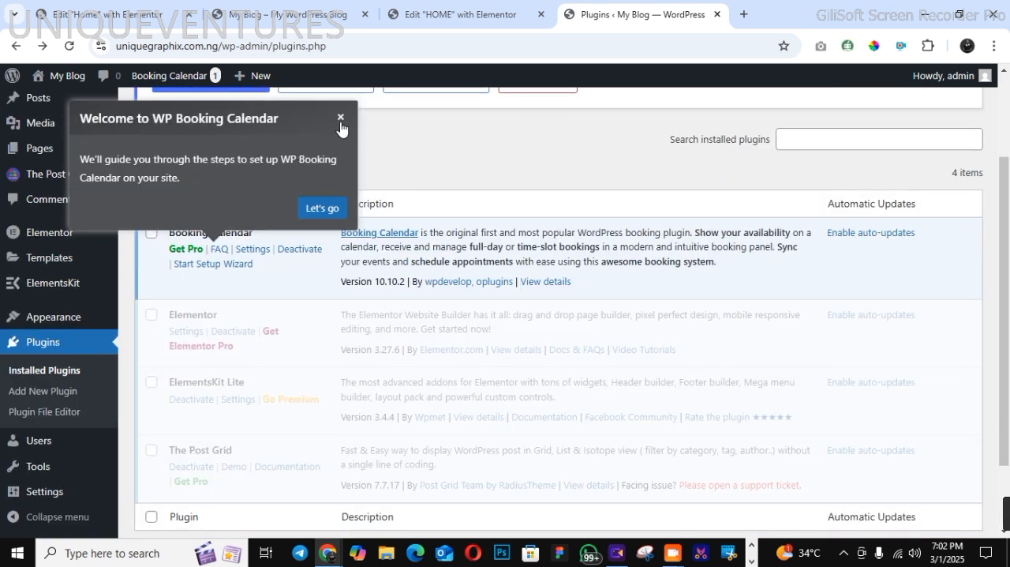
click(341, 123)
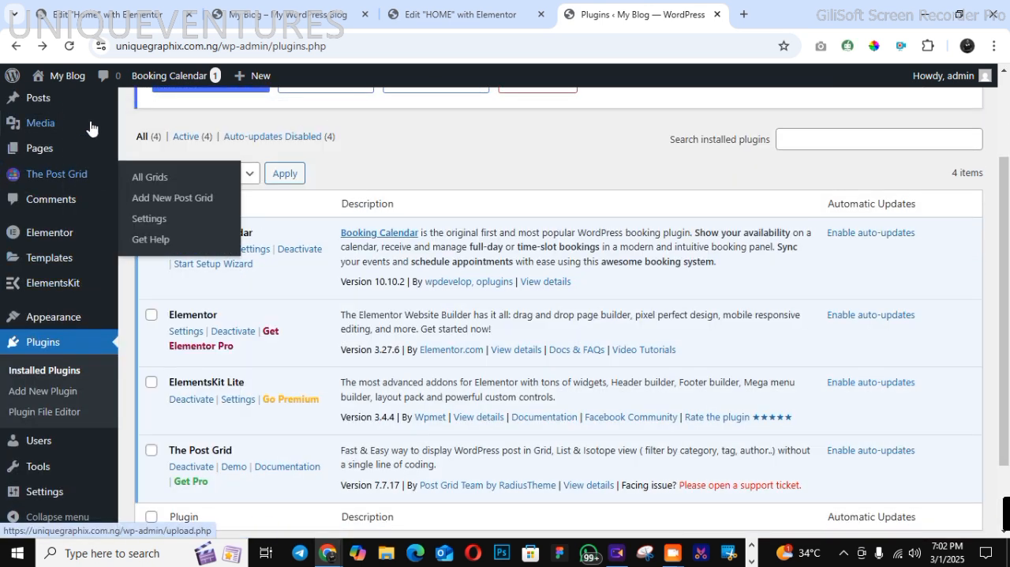
mouse_move(91, 128)
scroll(90, 127, up, 2)
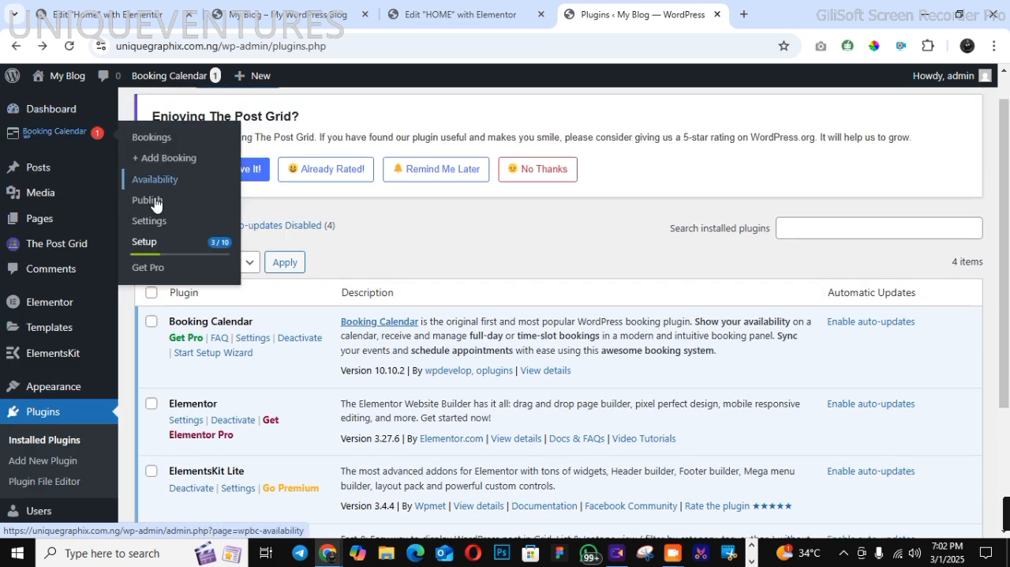
click(168, 224)
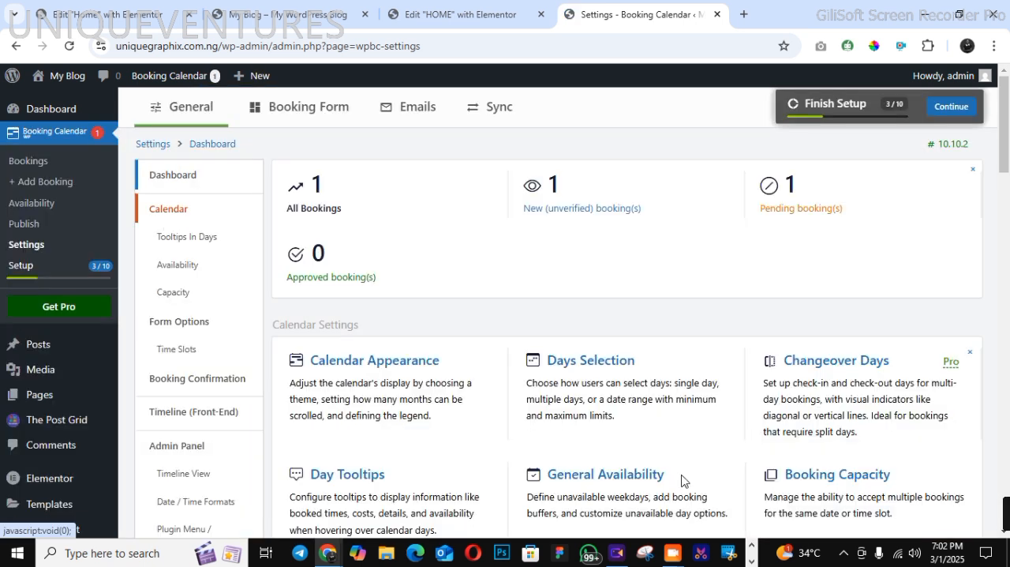
click(372, 363)
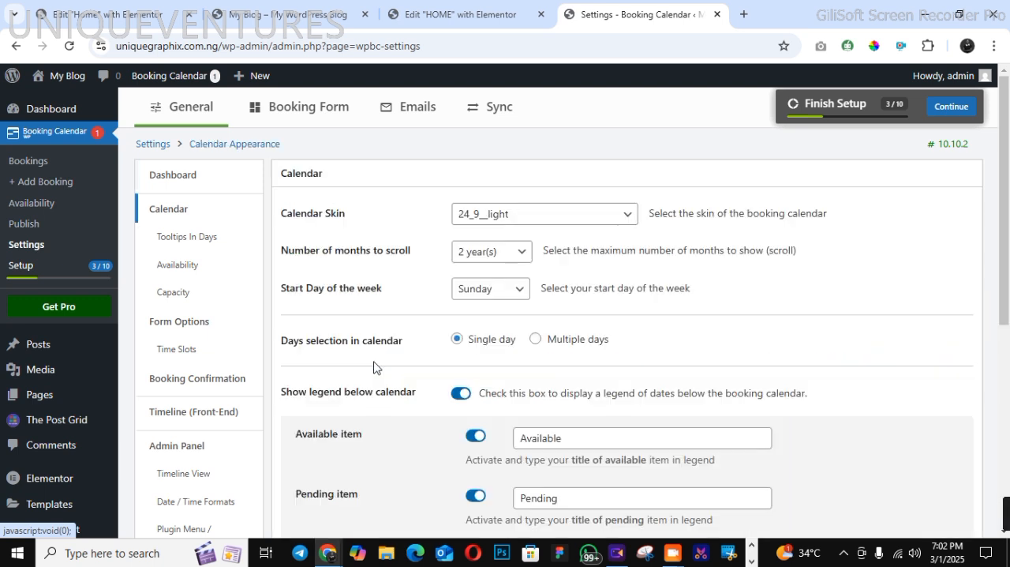
Set the booking calendar's skin to 24_9__light_simple_1
click(480, 216)
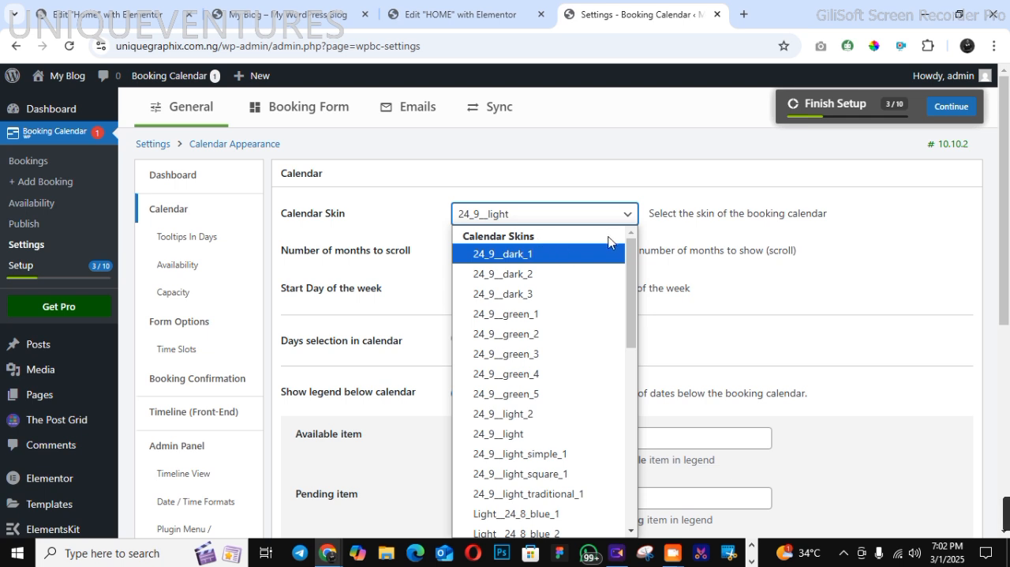
mouse_move(631, 253)
mouse_down()
mouse_move(639, 473)
mouse_move(644, 256)
mouse_up()
click(537, 291)
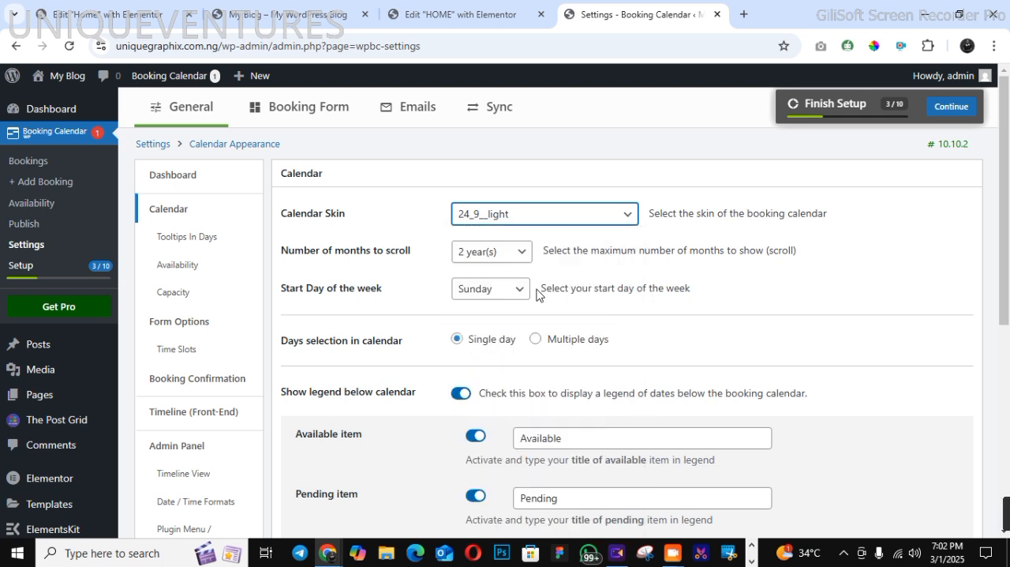
click(502, 220)
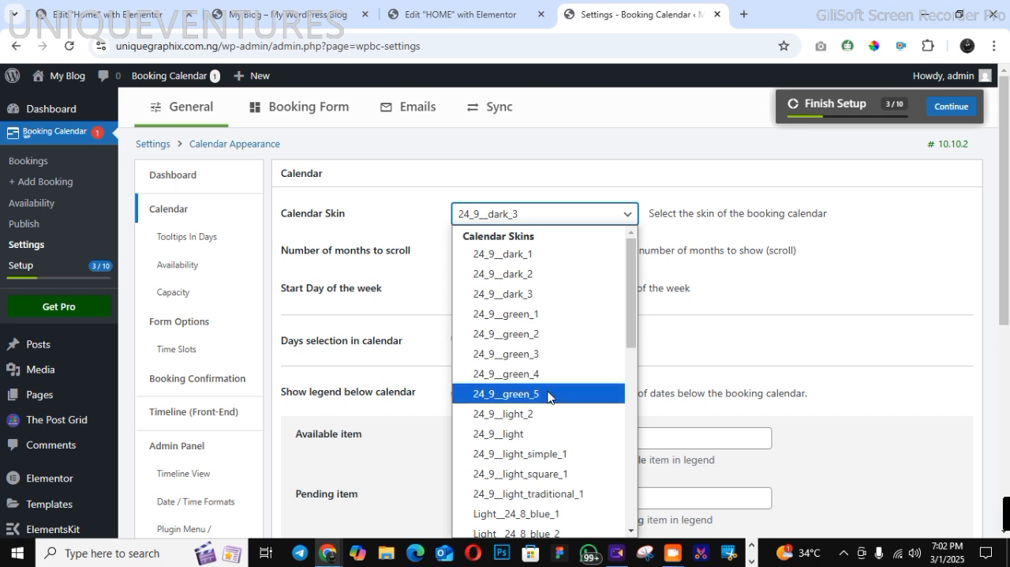
click(550, 453)
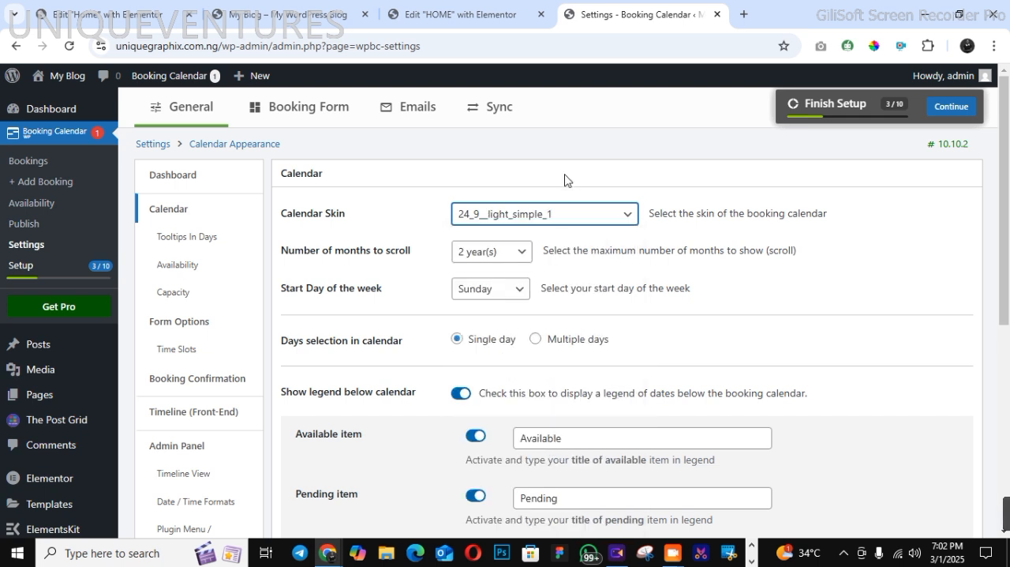
Set the months to scroll to 1 year, enable the Unavailable legend item and the column legend layout, and save the calendar settings
click(502, 252)
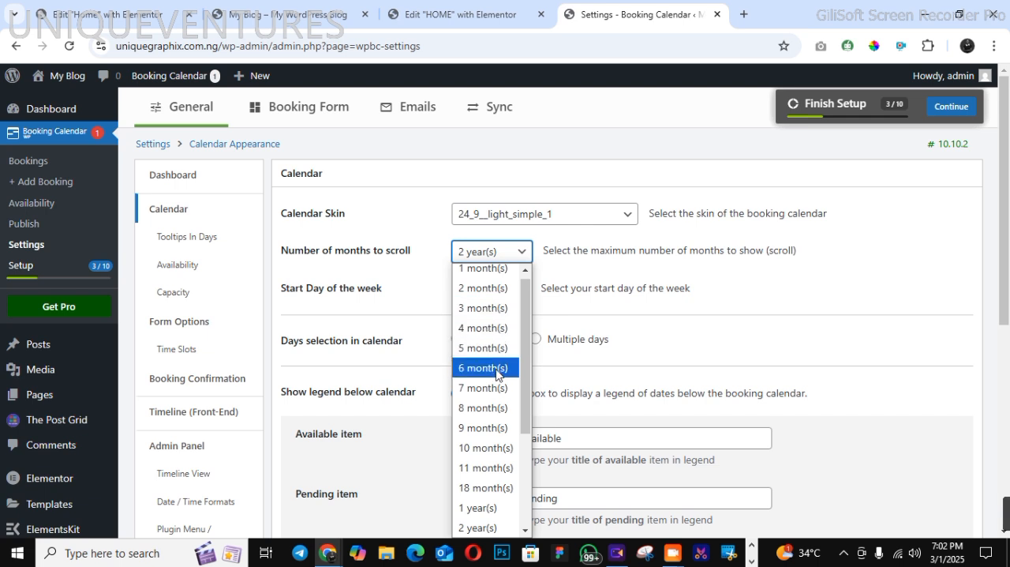
click(488, 506)
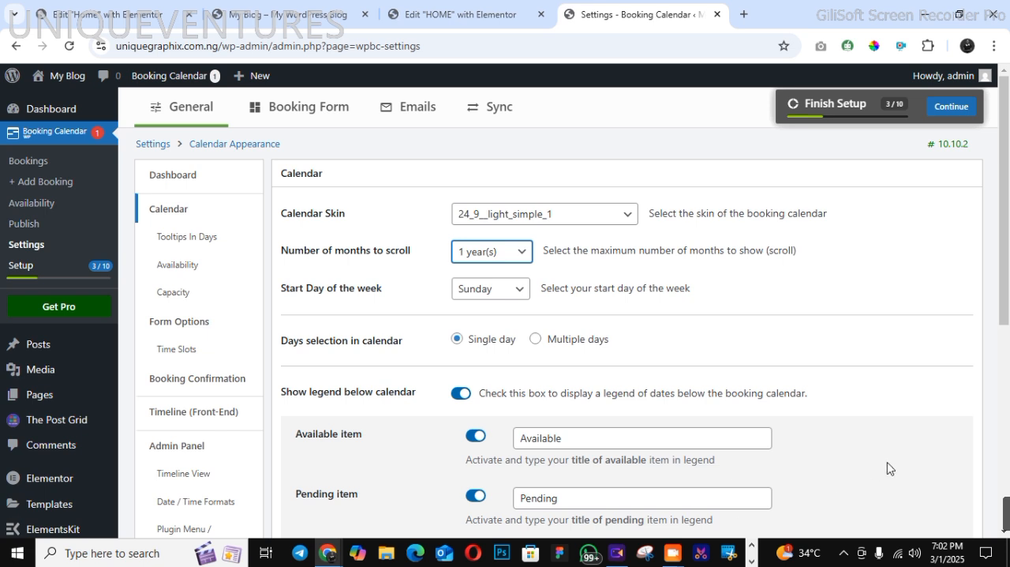
scroll(1008, 376, down, 5)
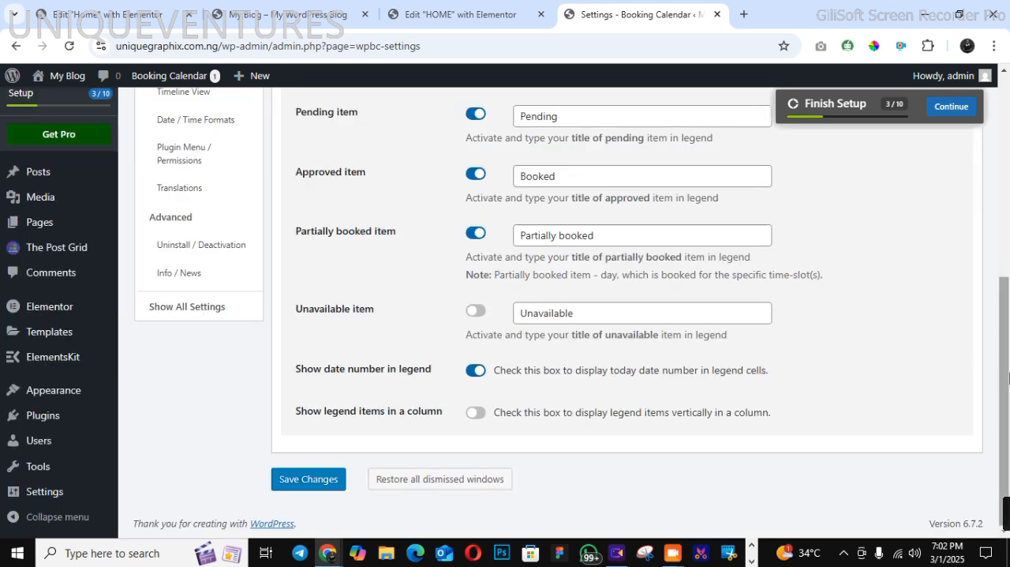
click(474, 314)
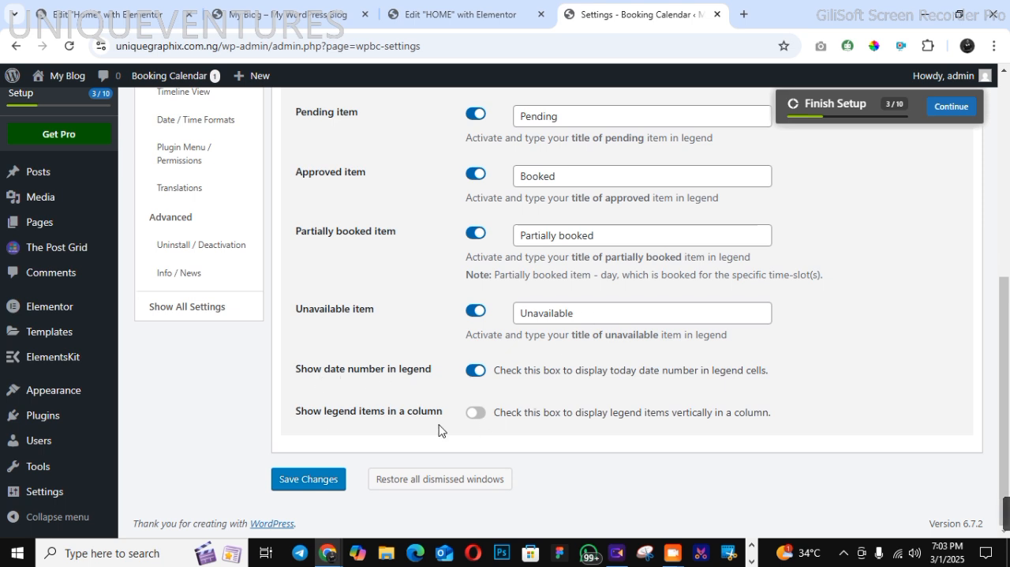
click(474, 412)
click(332, 480)
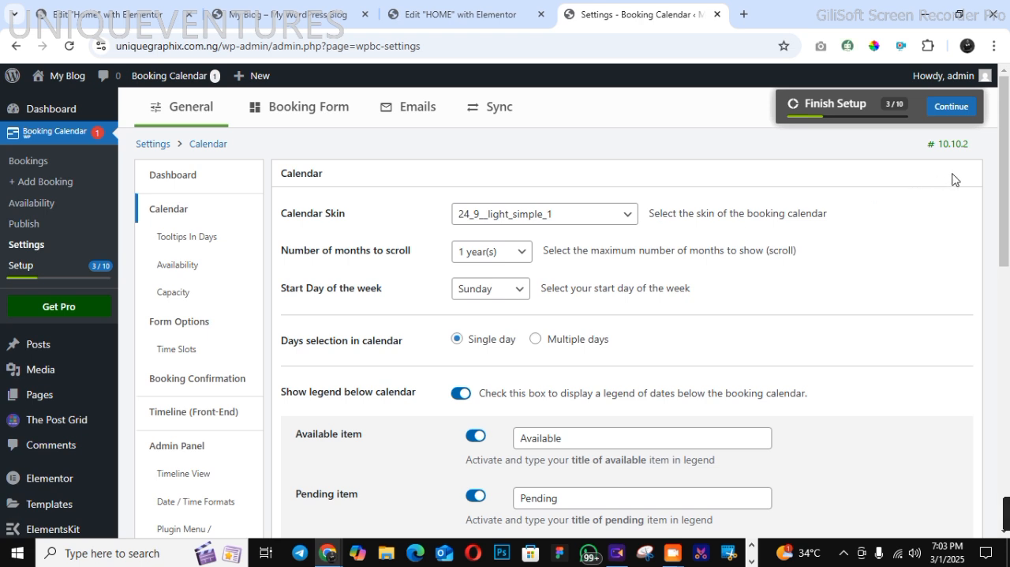
Try disabling booked times in the day tooltips, and restore and save the original tooltip setting
click(187, 239)
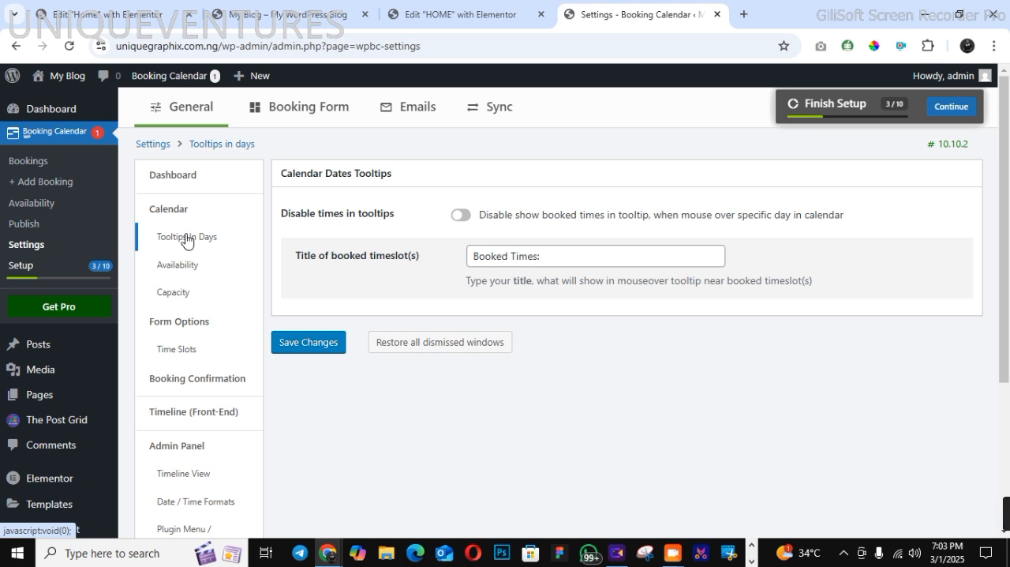
click(454, 220)
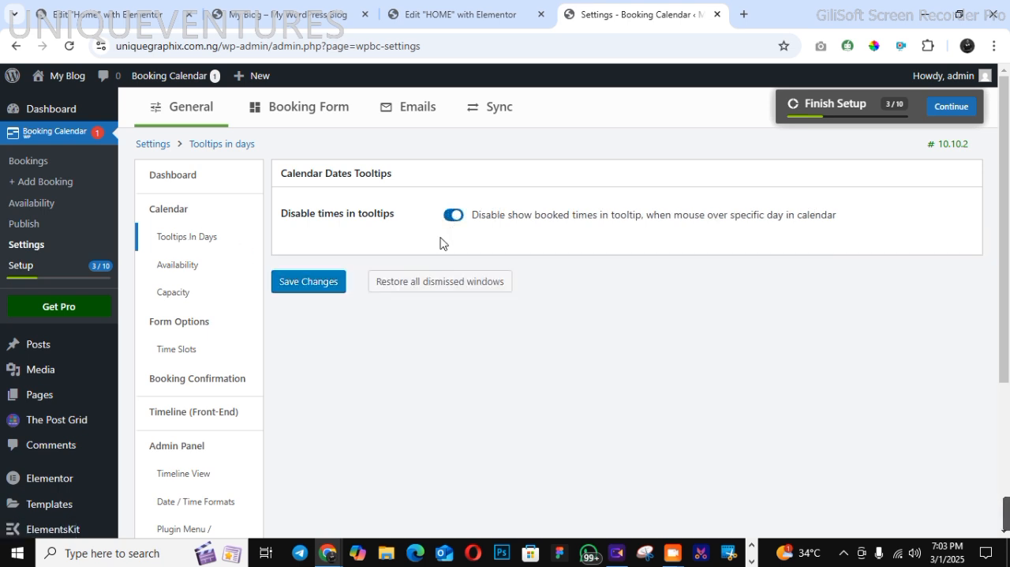
click(322, 284)
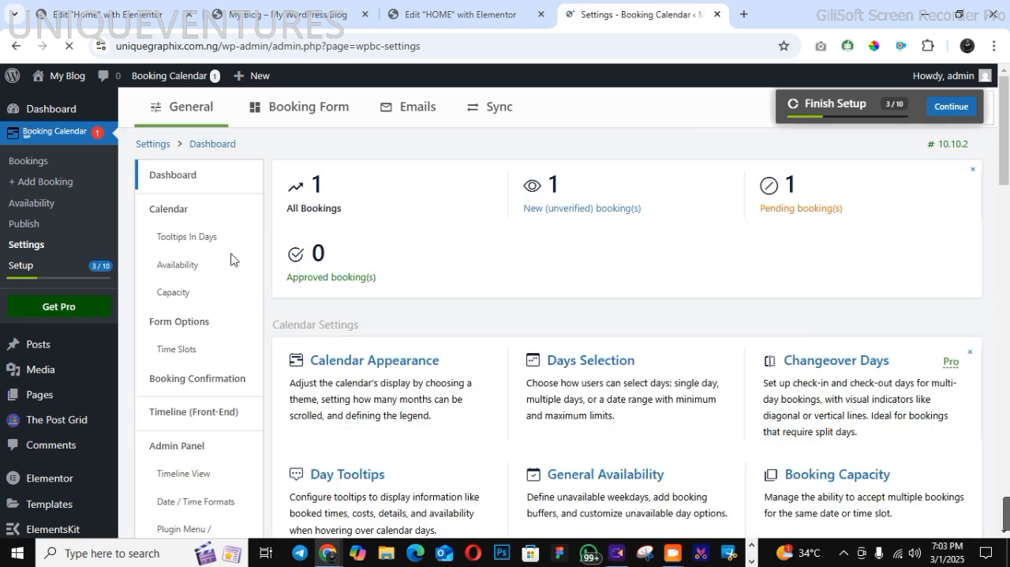
click(172, 236)
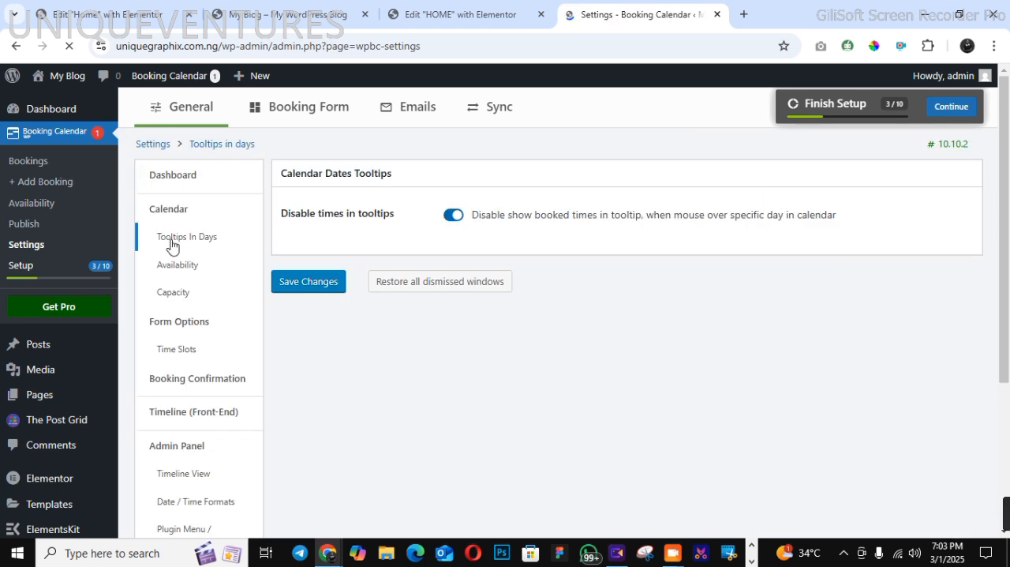
click(454, 215)
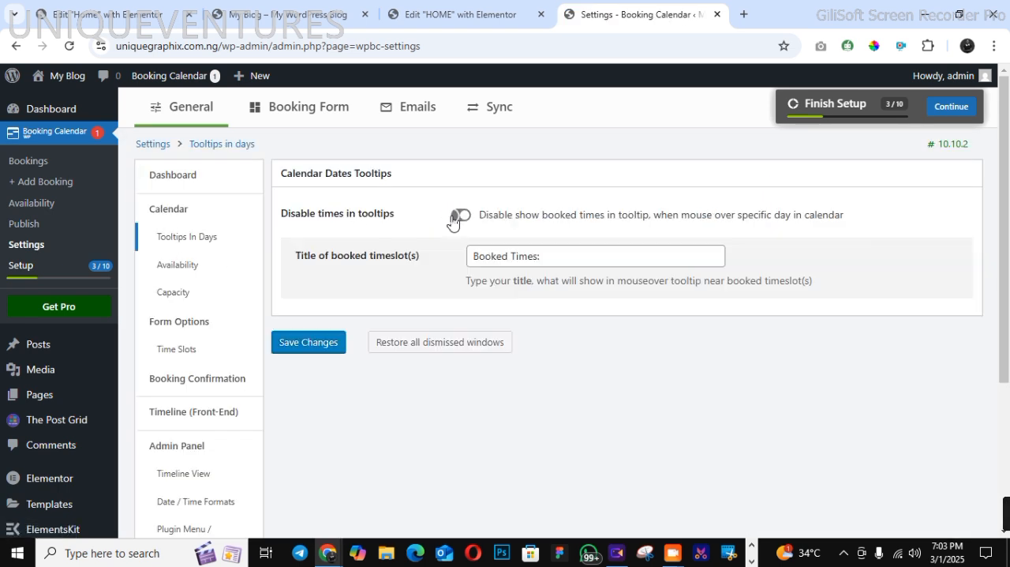
click(309, 345)
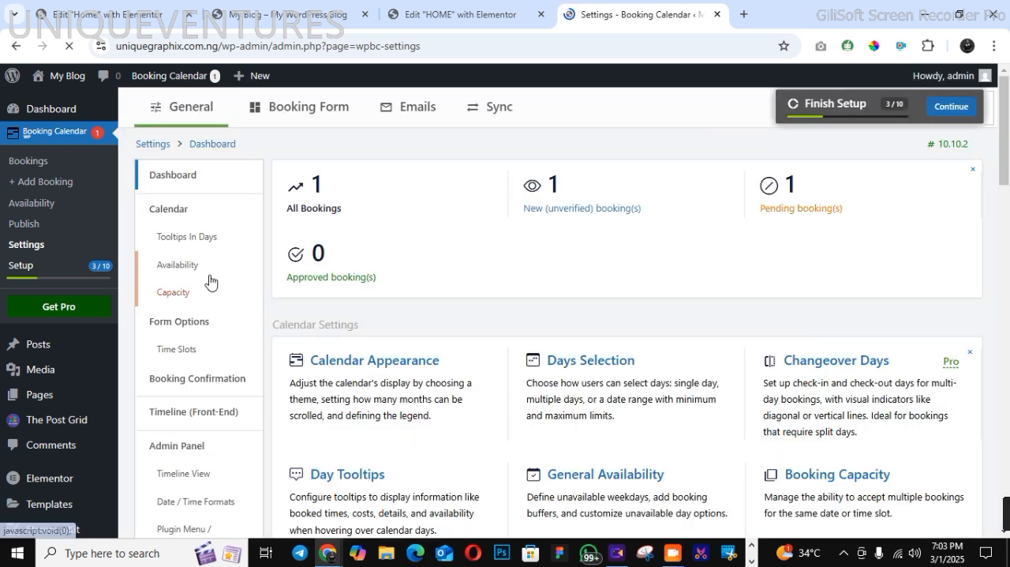
Mark Sunday as an unavailable weekday, leave the unavailable time from current time unset, and save the availability settings
click(187, 265)
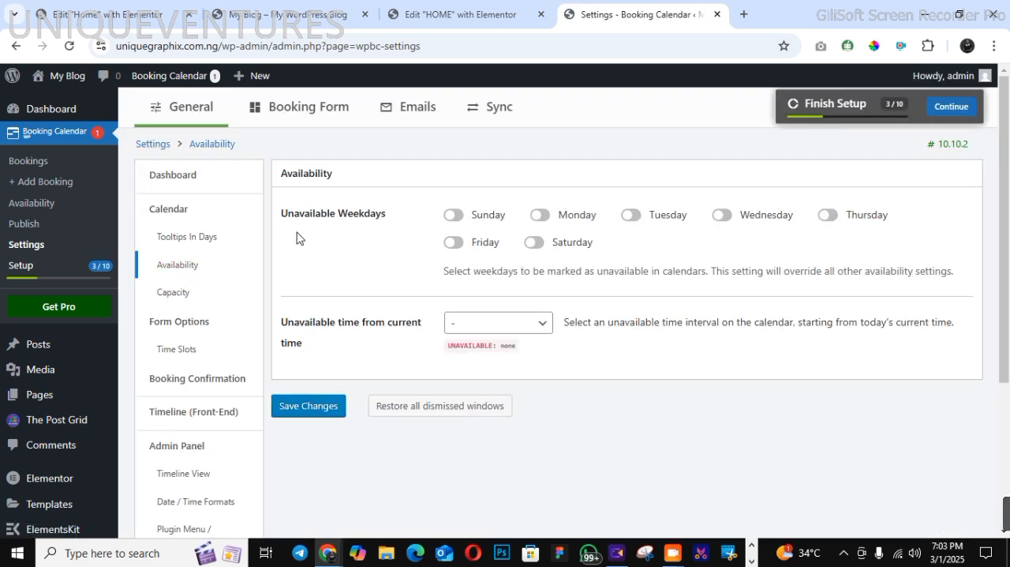
click(453, 216)
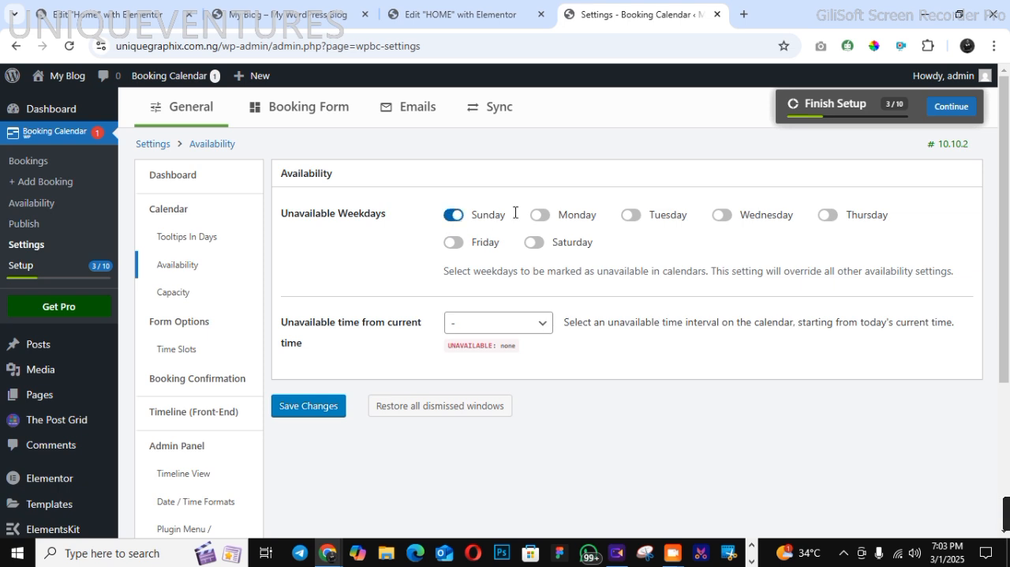
click(473, 330)
click(473, 330)
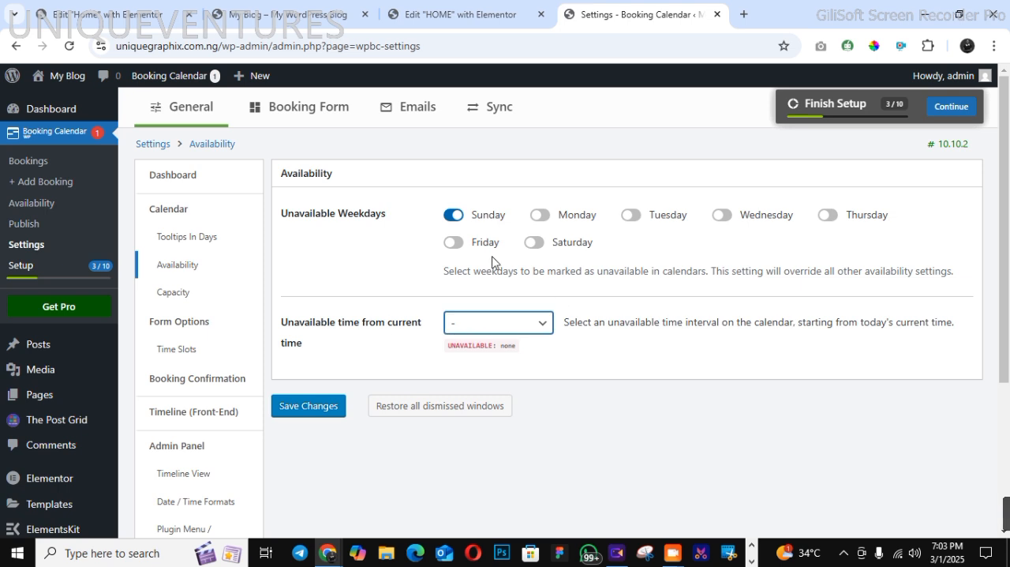
click(306, 406)
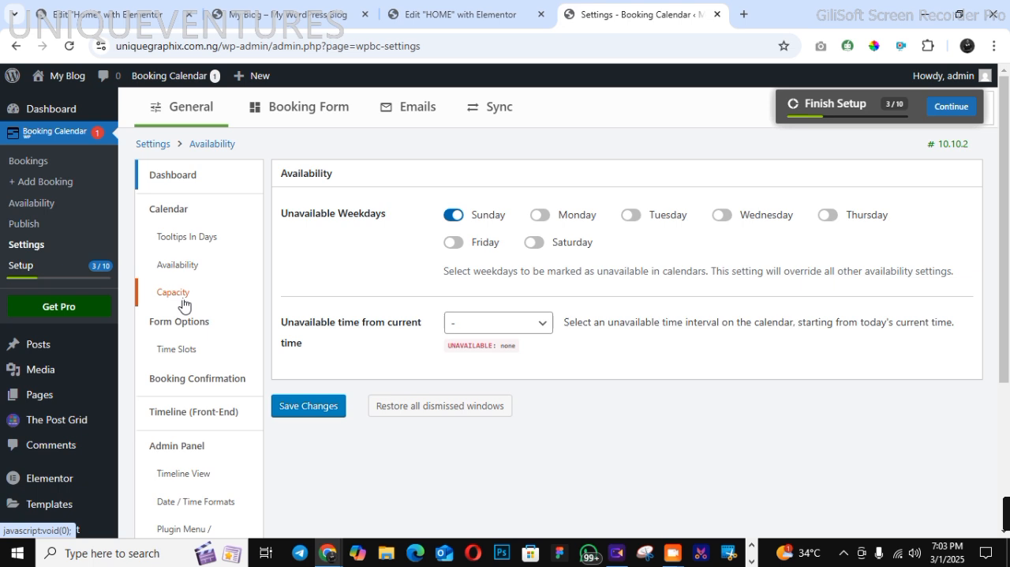
click(182, 301)
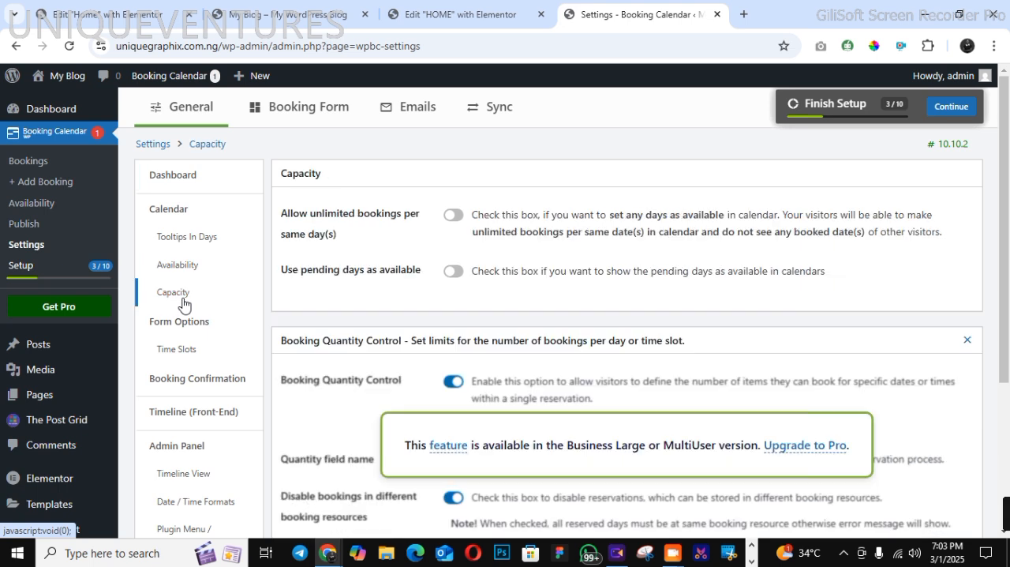
click(454, 214)
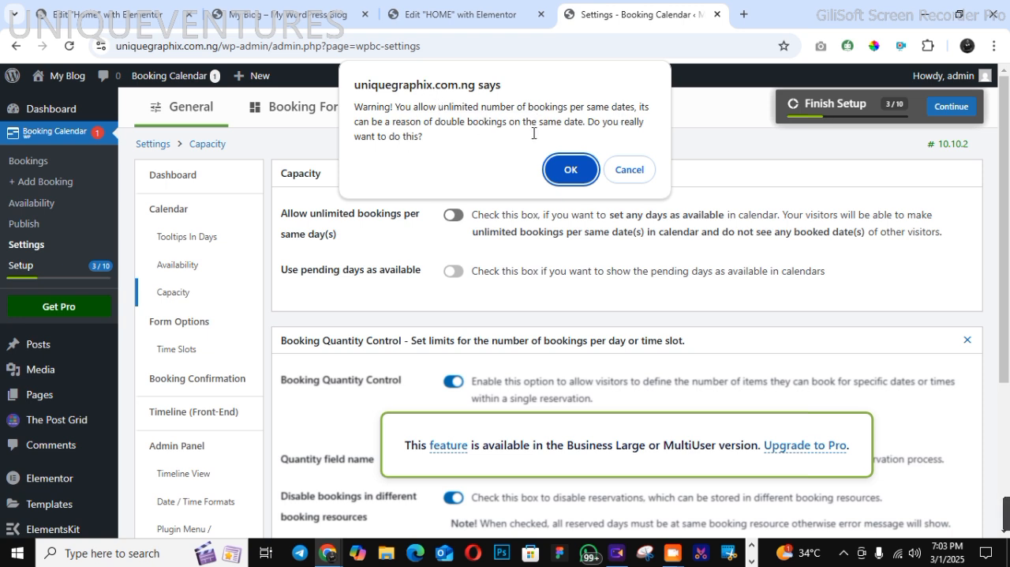
click(620, 175)
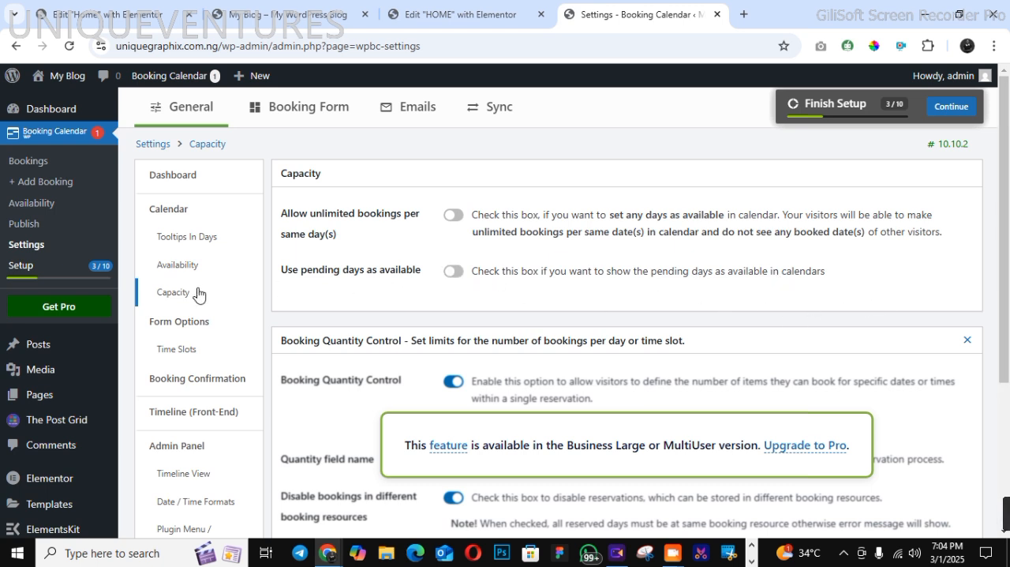
Keep the Light color theme for the booking form, enable auto-fill fields for logged-in users, and save the form options
click(202, 330)
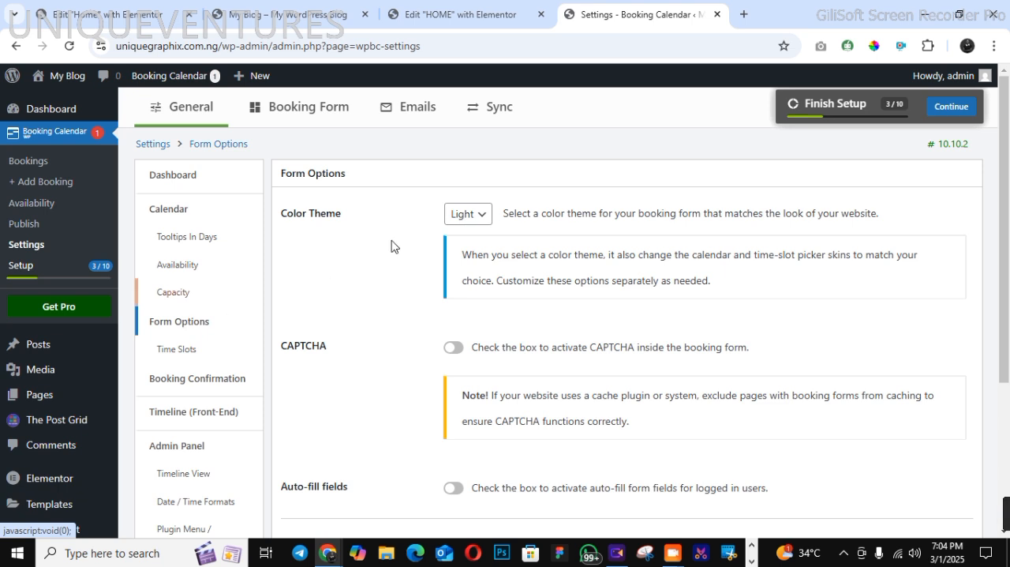
click(445, 215)
click(462, 233)
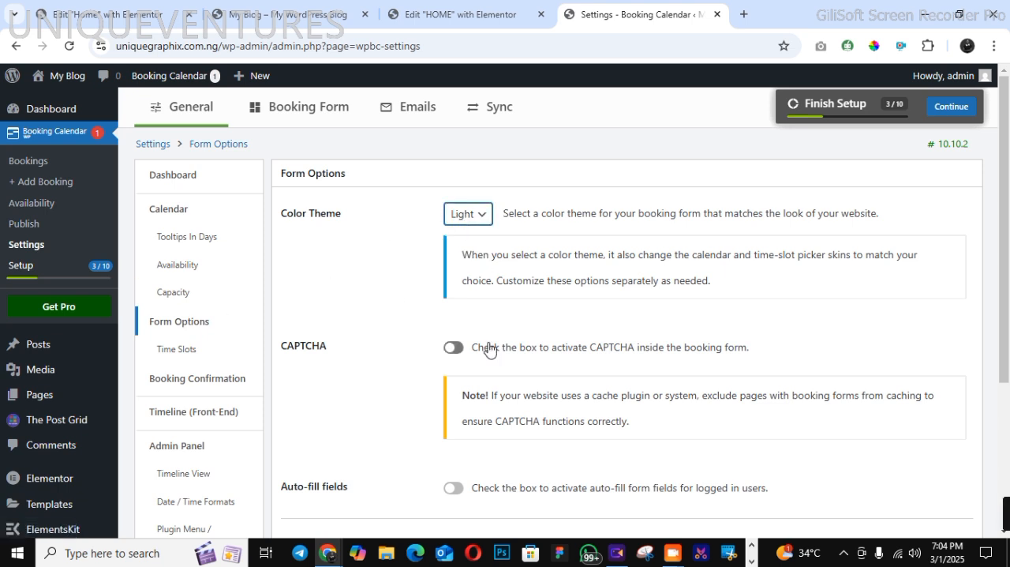
scroll(998, 390, down, 3)
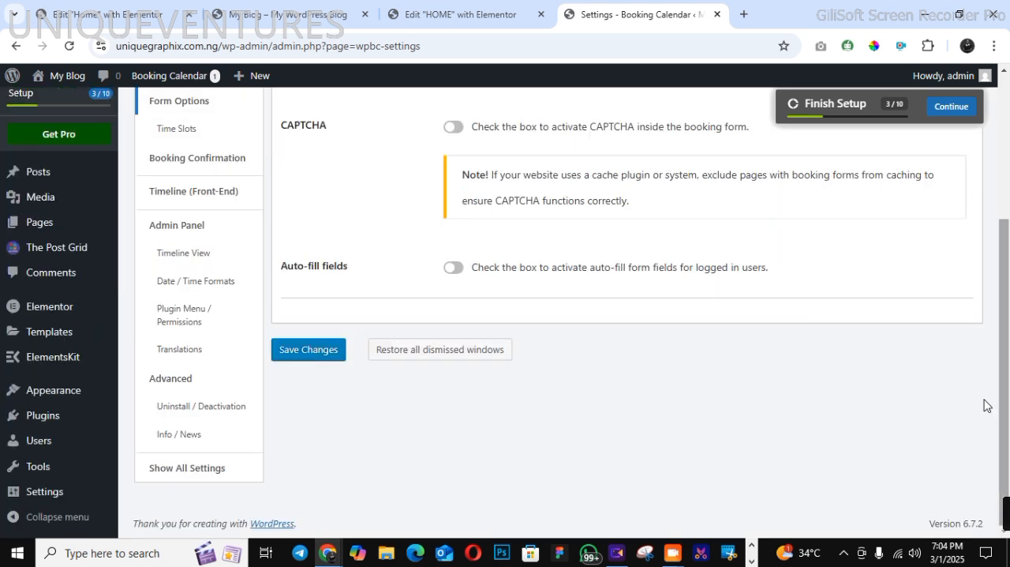
click(453, 267)
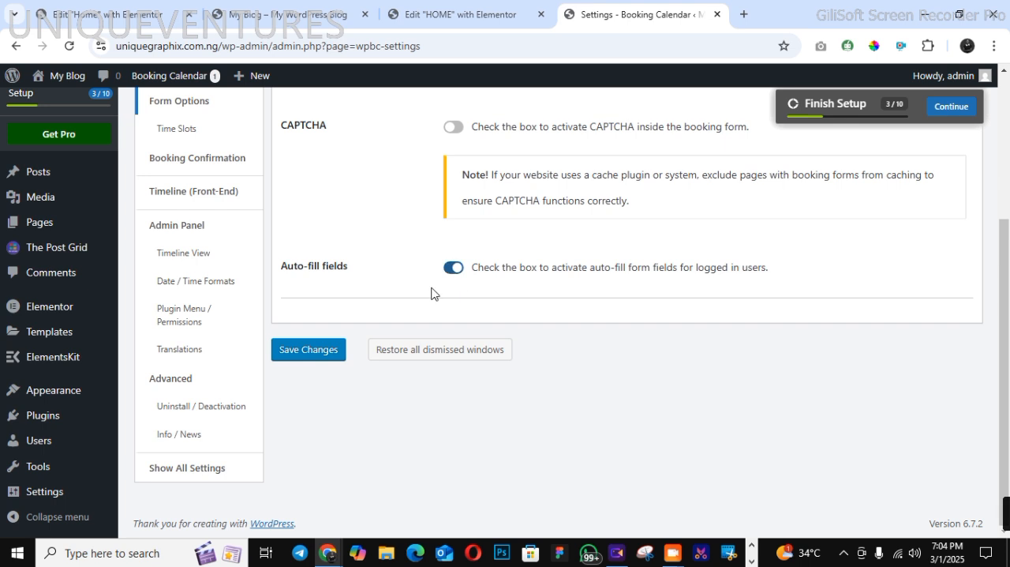
click(322, 352)
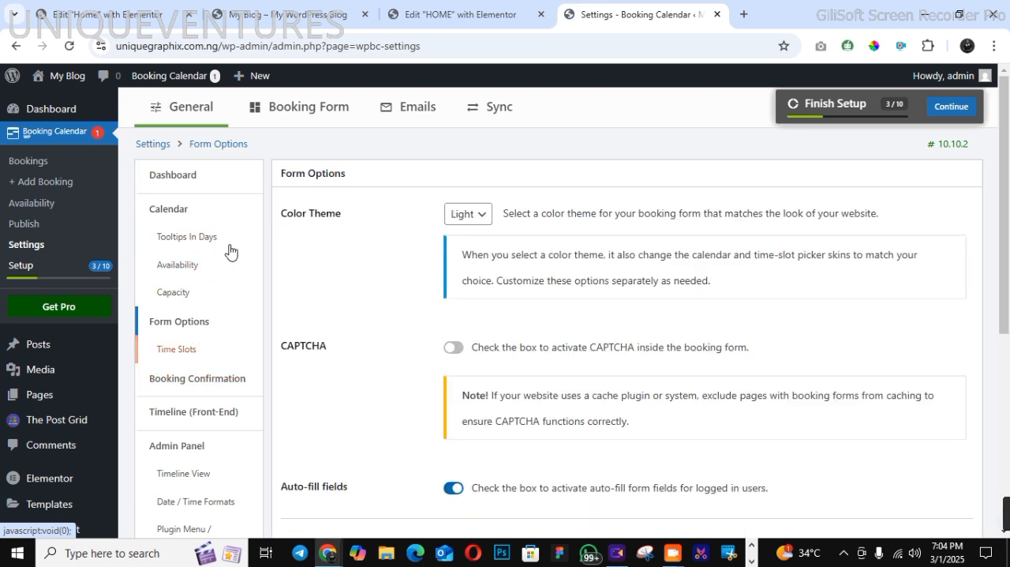
Show time slots as a time picker with the Light__24_8 skin, and save the time slot settings
click(183, 350)
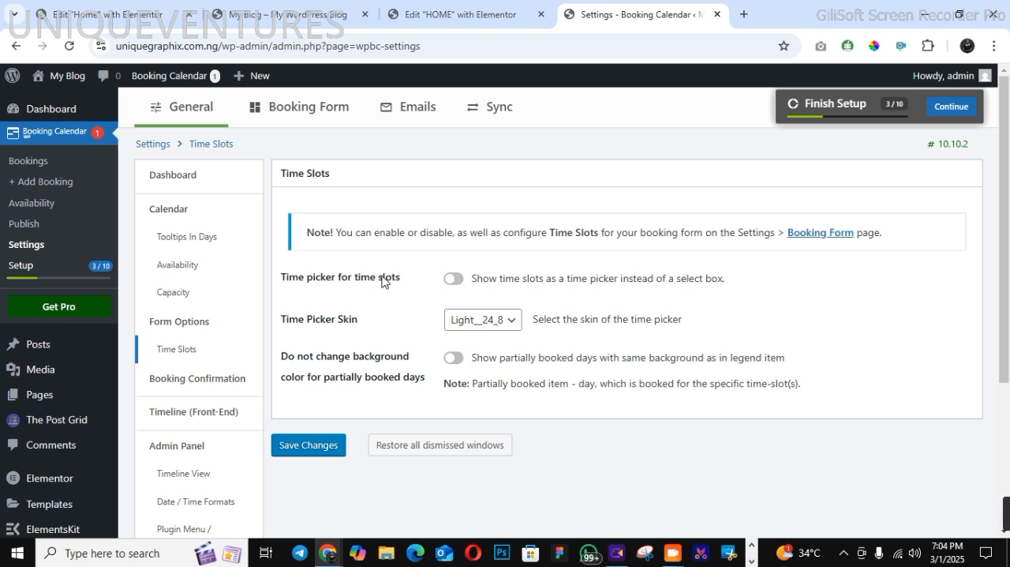
click(455, 279)
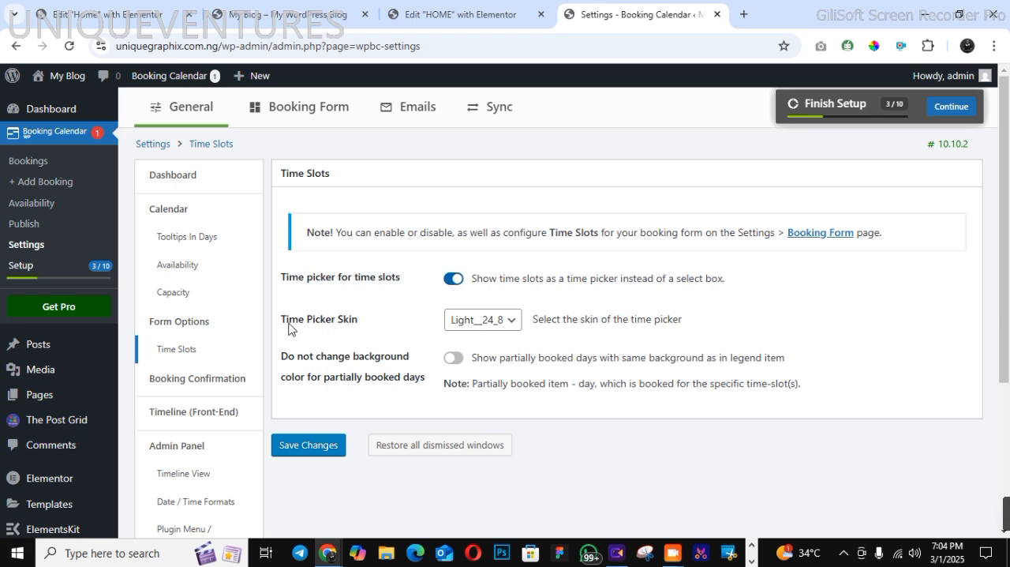
click(479, 325)
click(480, 327)
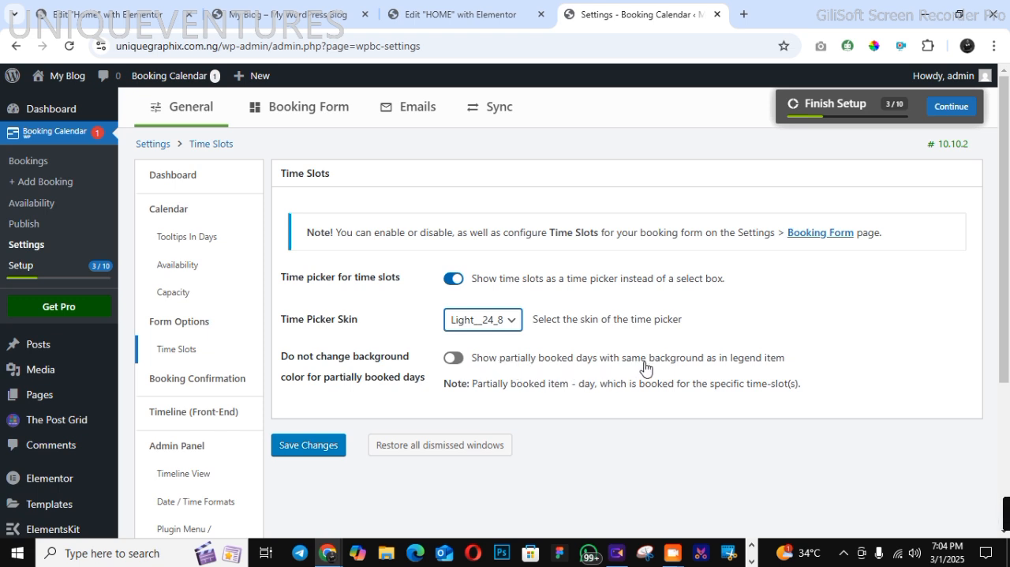
double_click(460, 359)
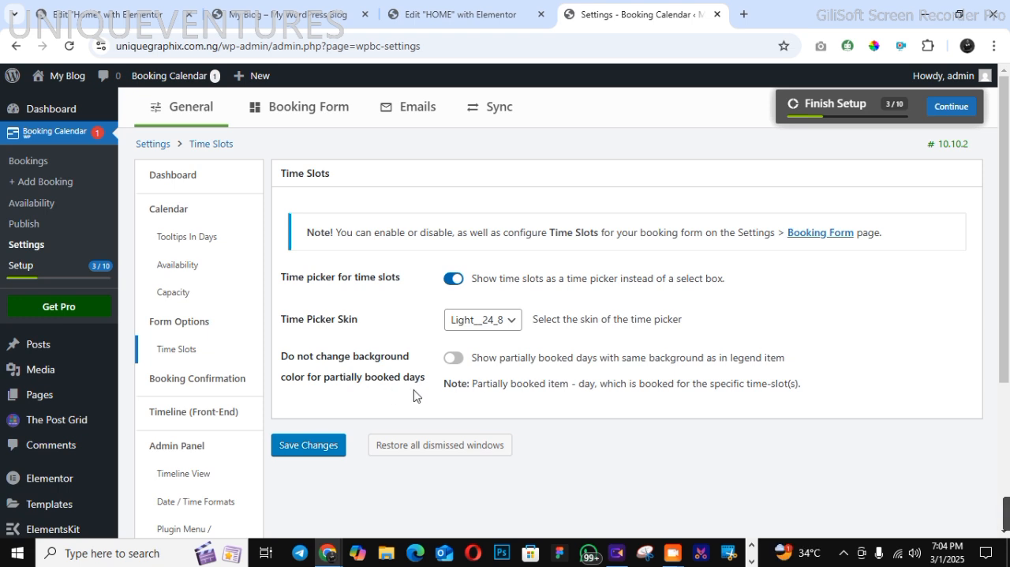
triple_click(294, 433)
click(305, 444)
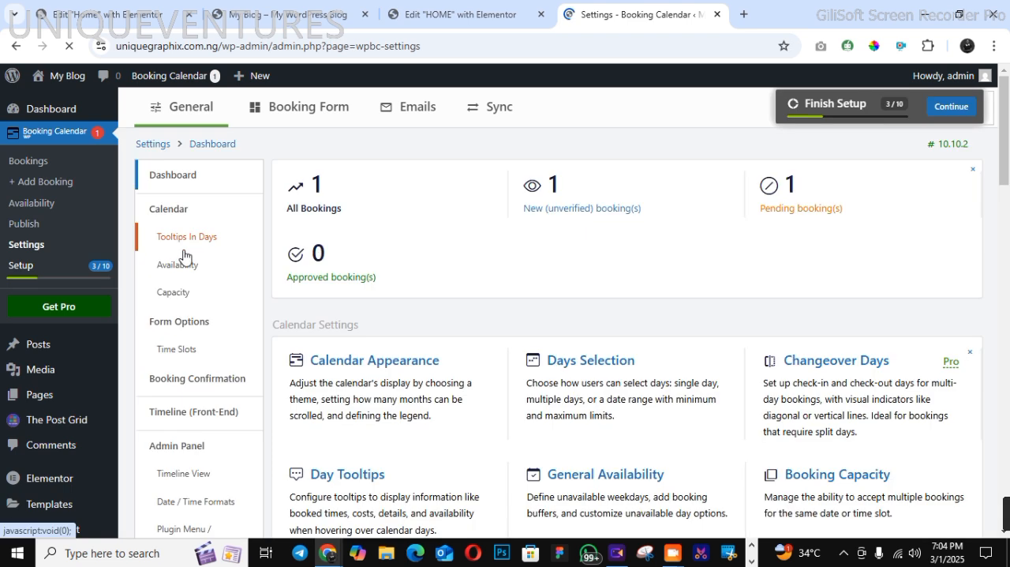
Set the after-booking action to redirect to the thank you page, and save the booking confirmation settings
click(196, 348)
click(193, 380)
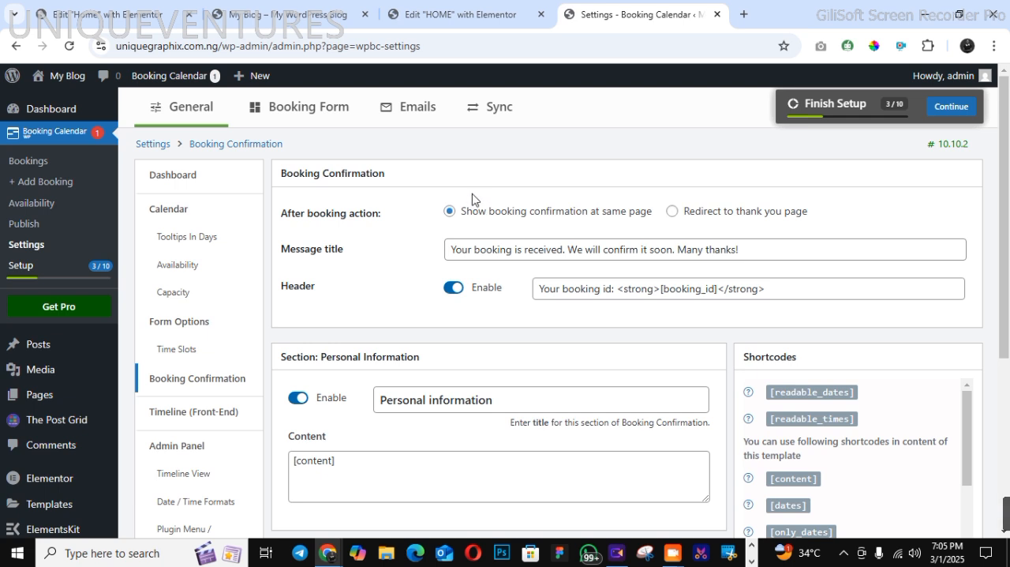
click(673, 213)
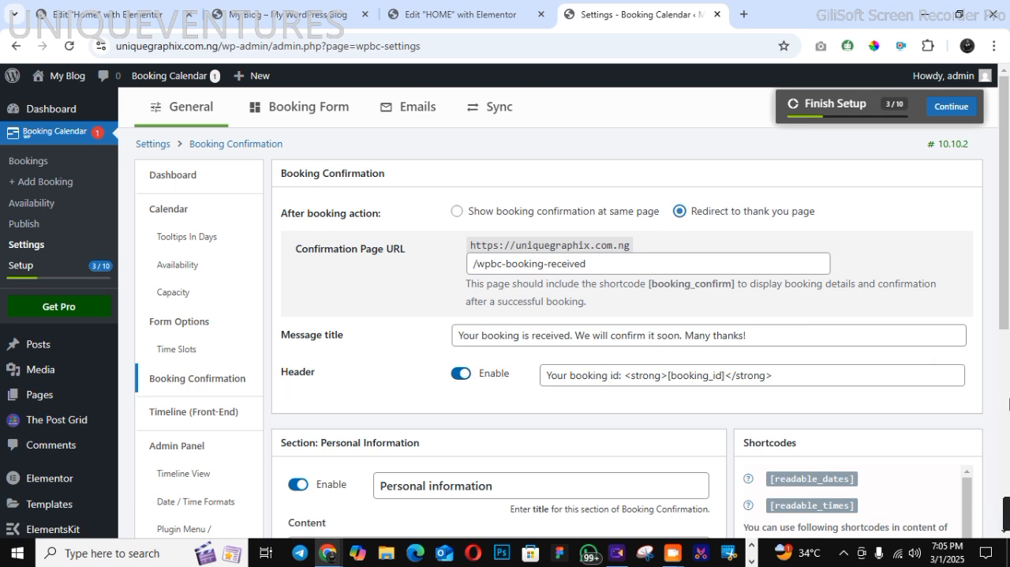
scroll(1009, 404, down, 5)
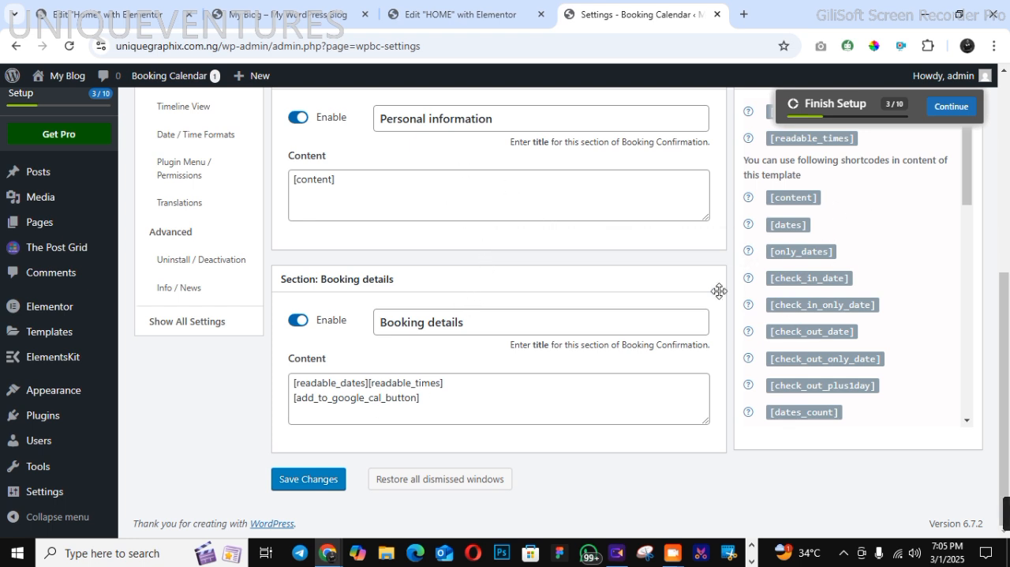
click(312, 482)
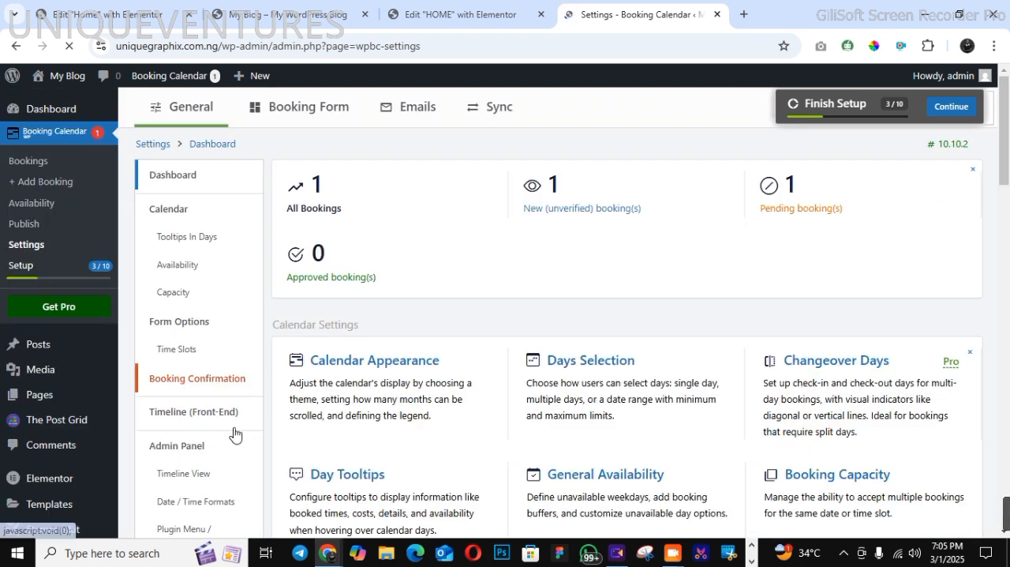
Save the front-end timeline with 7 days in month view, and save the admin panel with Bookings Listing as the default booking page
click(184, 417)
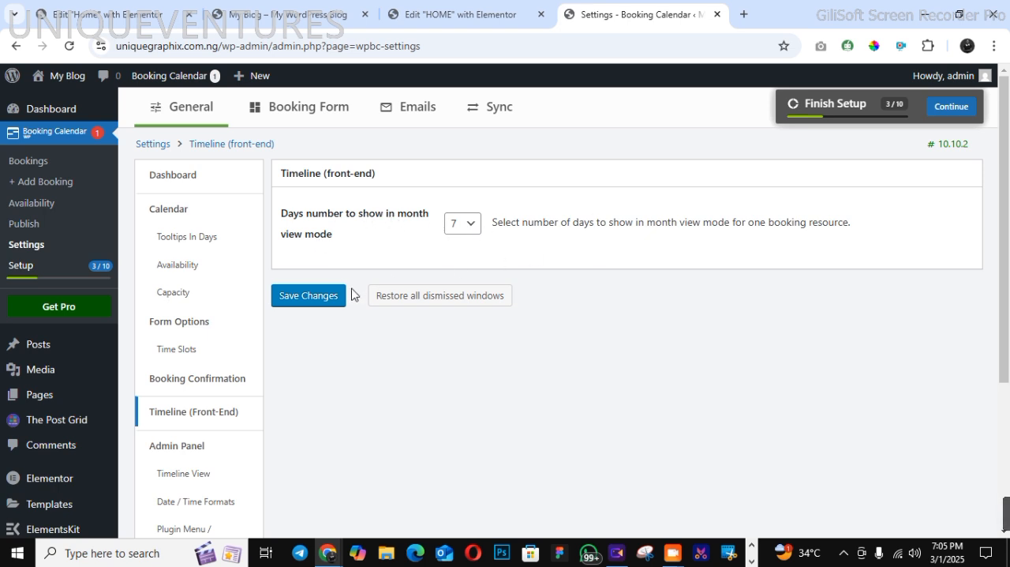
click(323, 306)
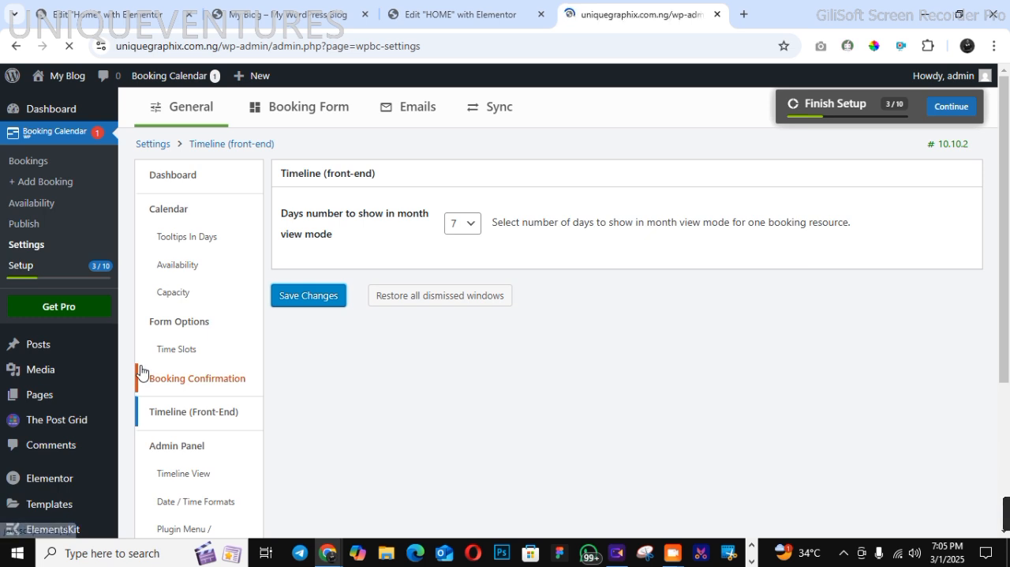
click(178, 448)
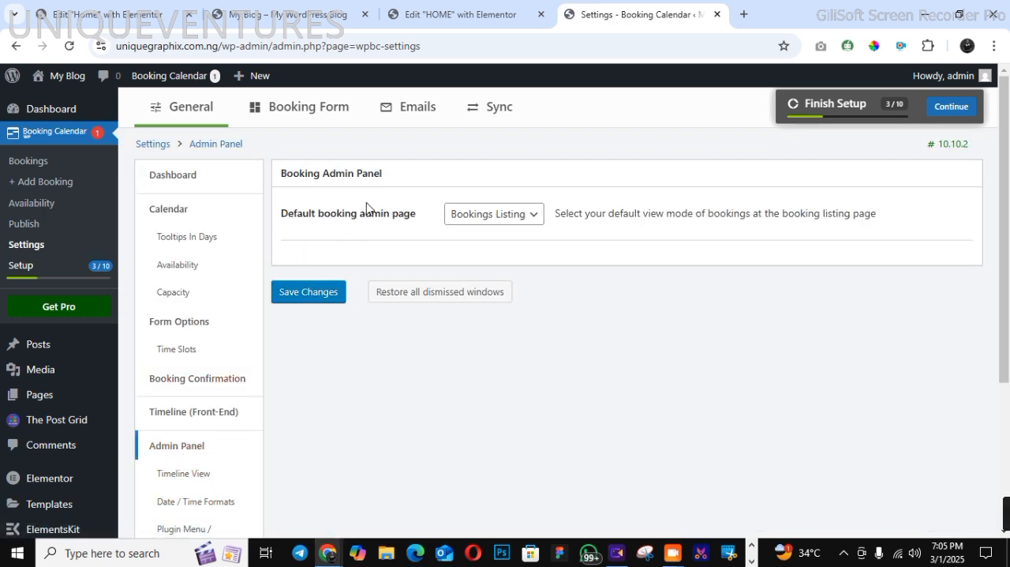
click(466, 215)
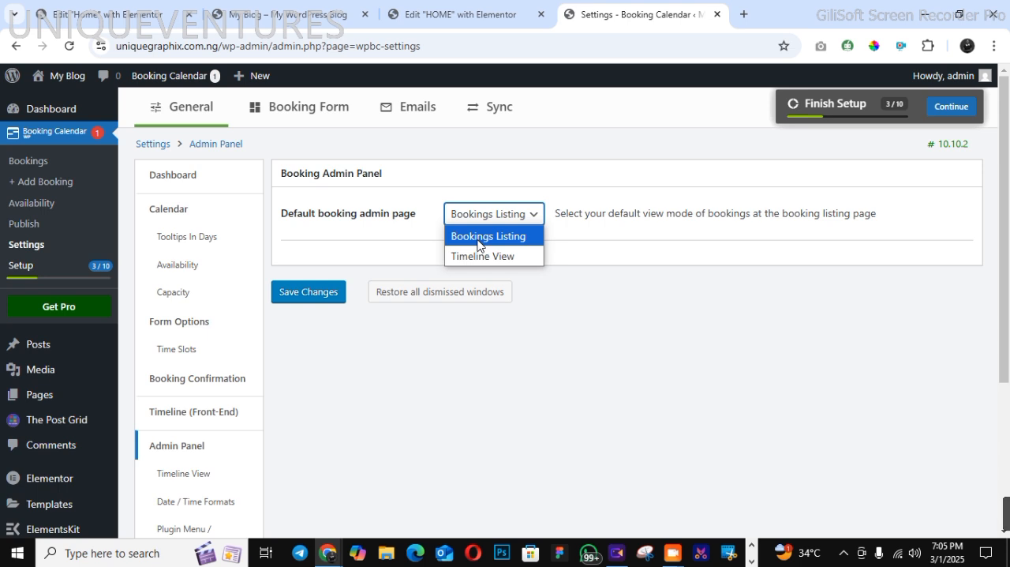
click(478, 239)
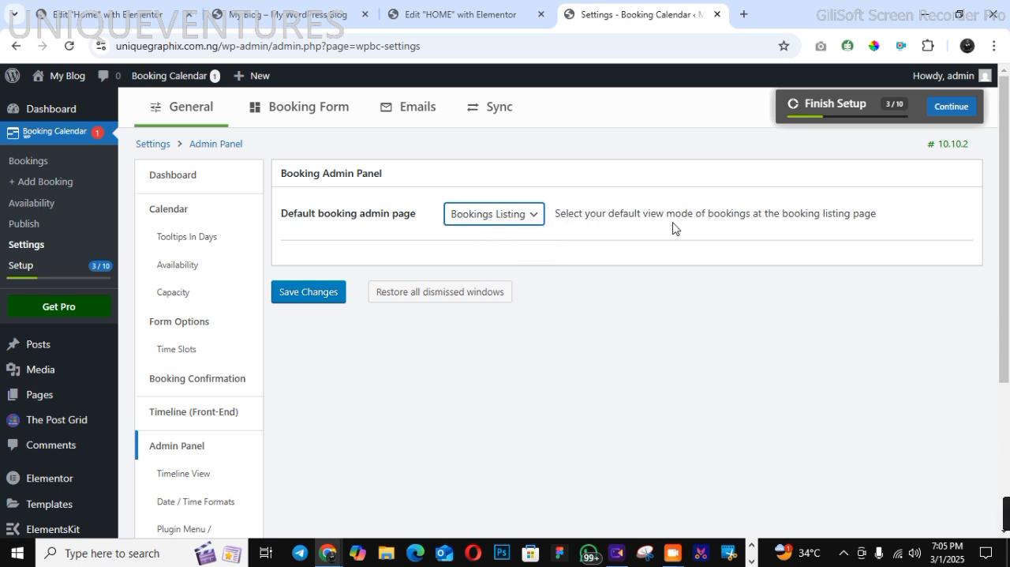
click(293, 298)
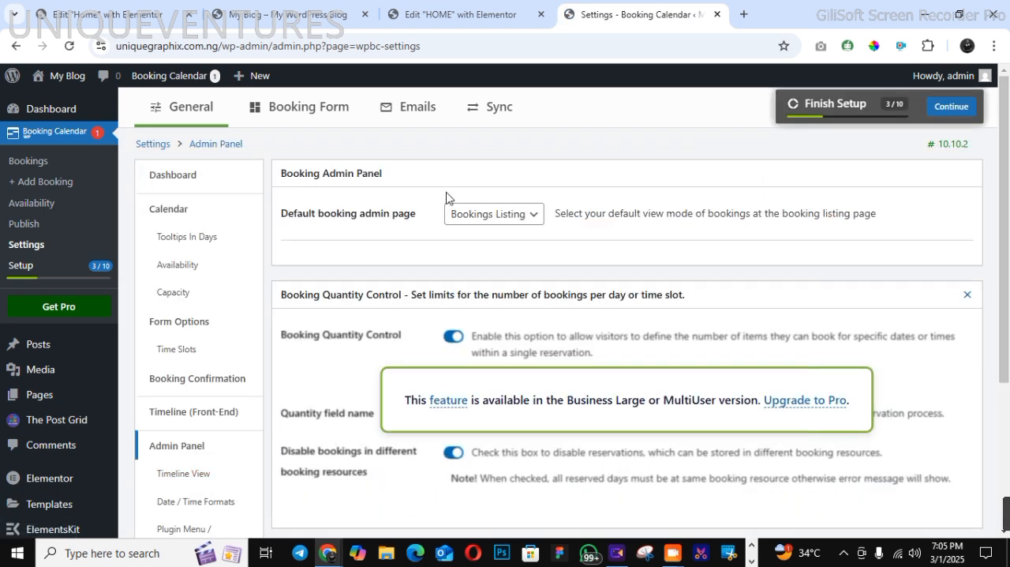
click(503, 213)
click(503, 213)
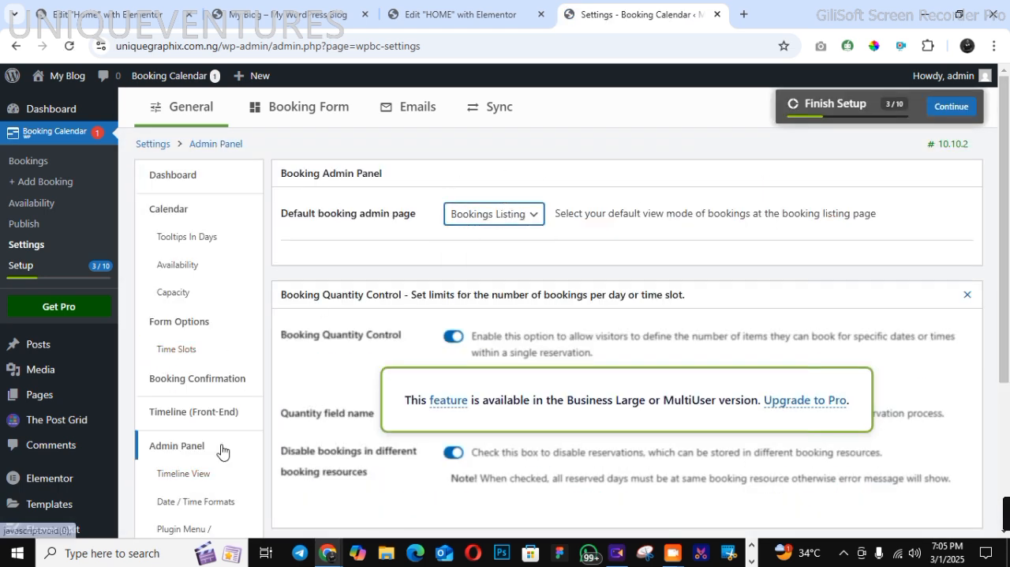
Keep the March 1, 2025 date format and 6:05 pm time format, and save the date and time format settings
click(213, 502)
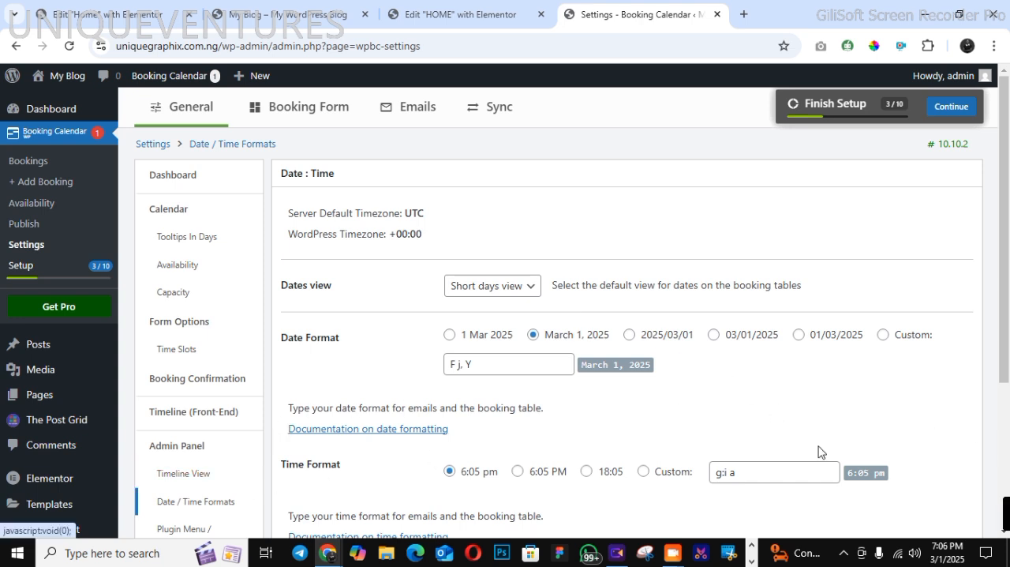
click(1006, 437)
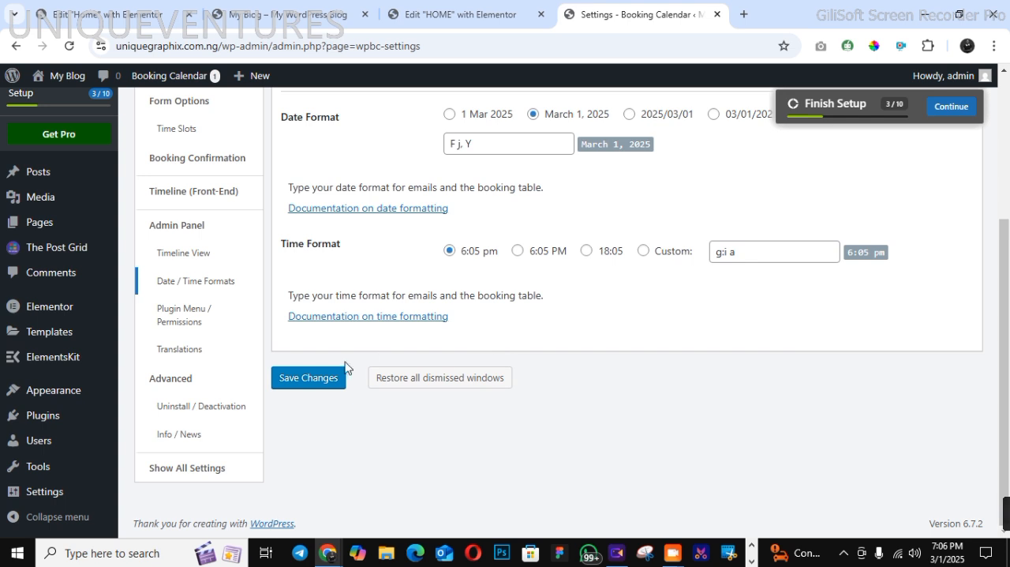
click(323, 378)
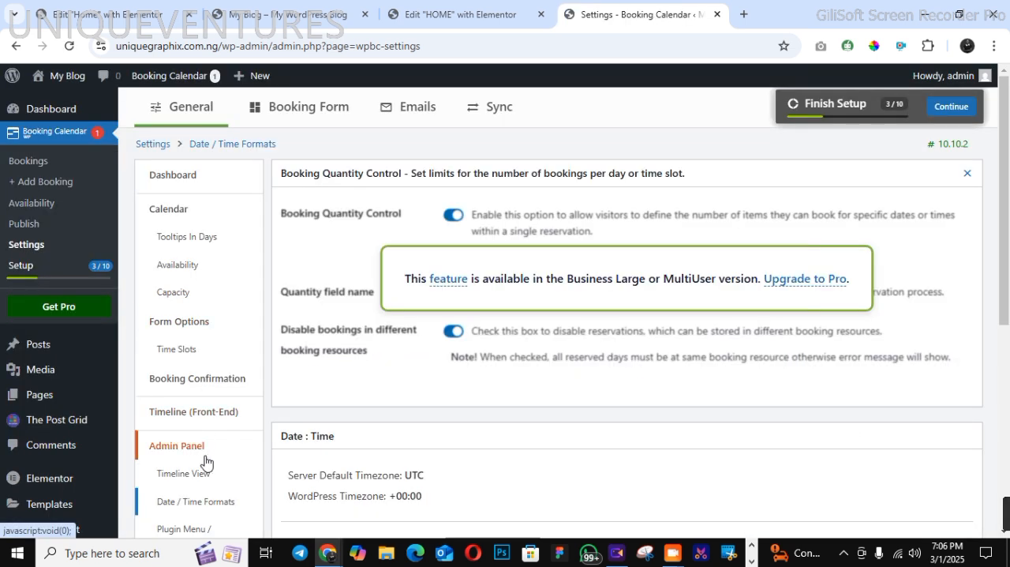
Review the plugin menu position and the user permissions for the plugin's menu pages
click(189, 527)
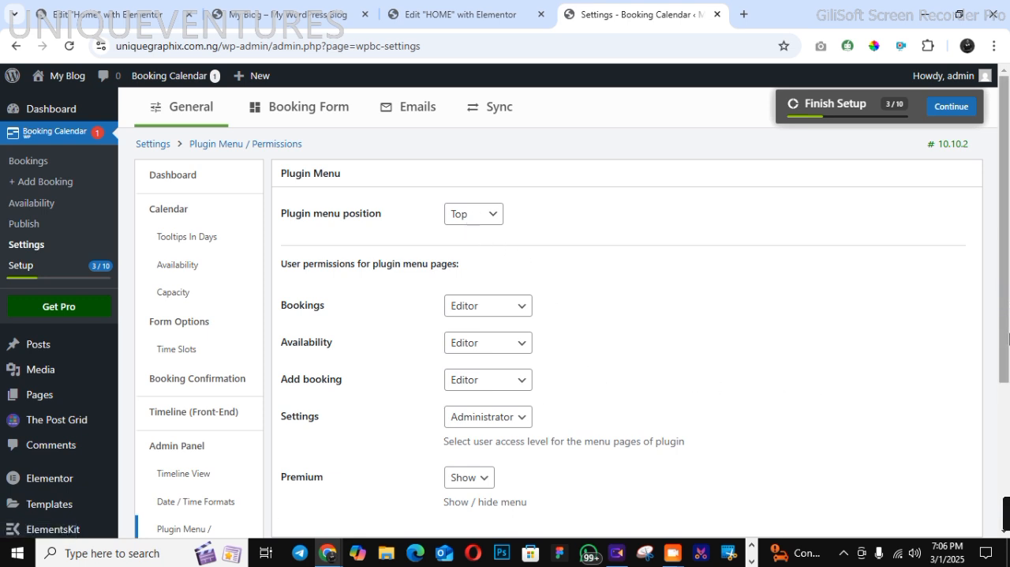
scroll(756, 278, down, 3)
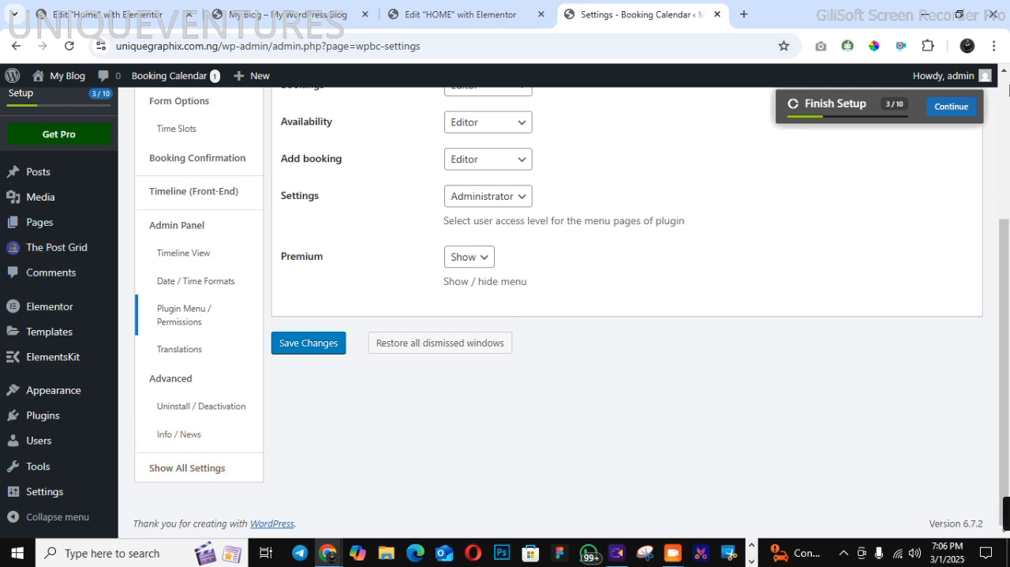
click(1005, 117)
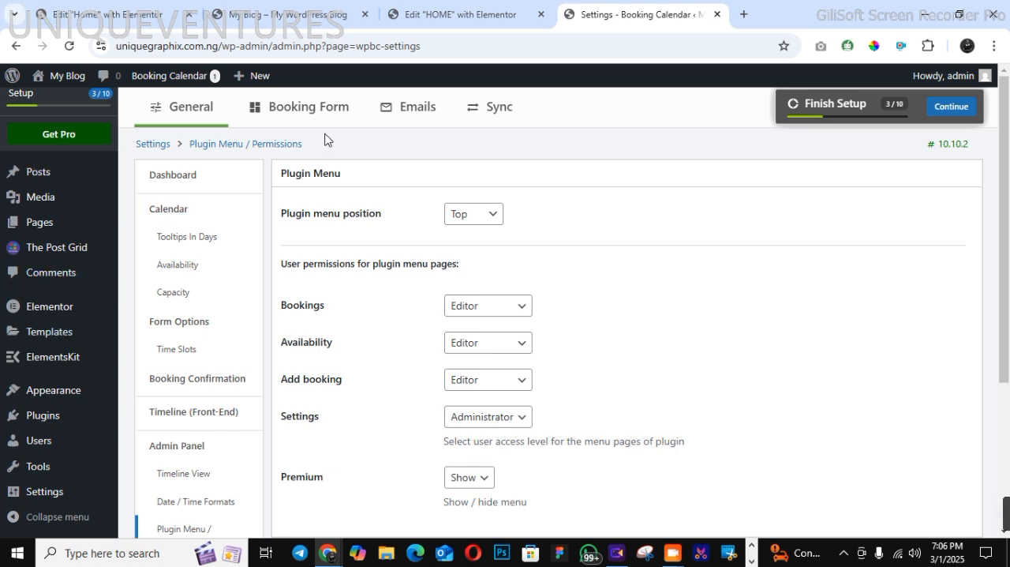
Mark March 20, 2025 as unavailable in the Booking Calendar's days availability
click(103, 173)
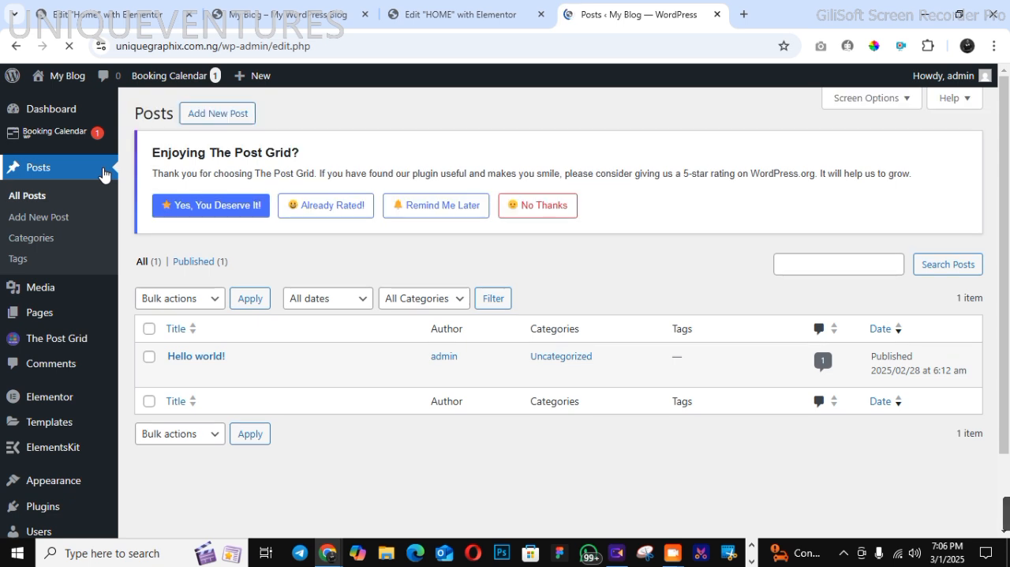
mouse_move(95, 136)
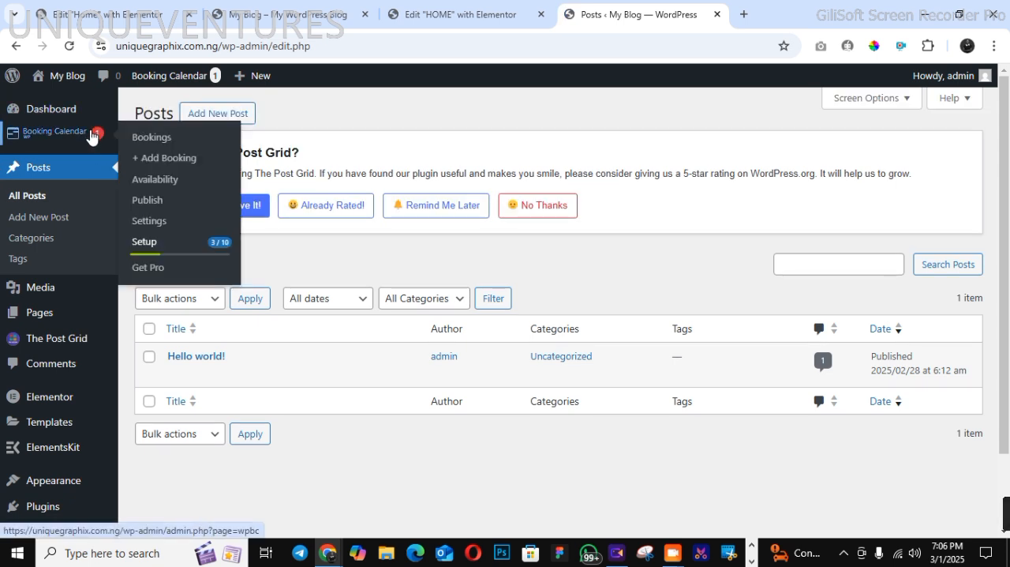
click(157, 188)
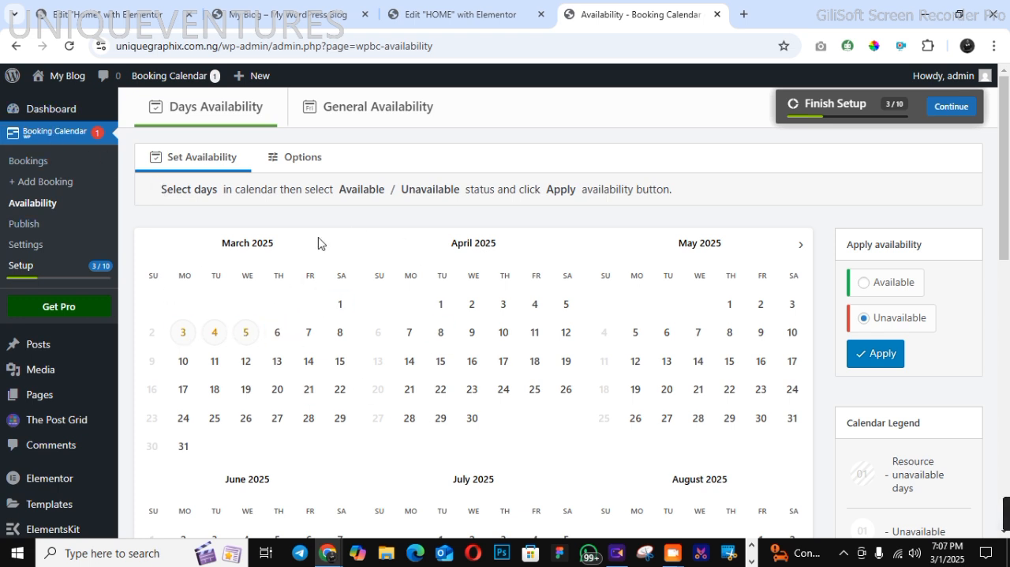
click(279, 398)
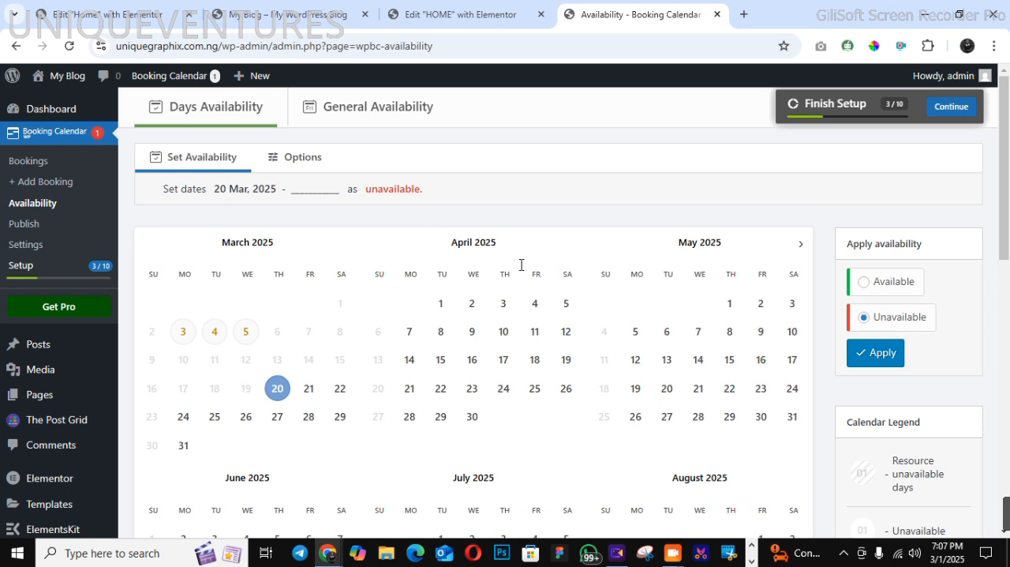
click(864, 356)
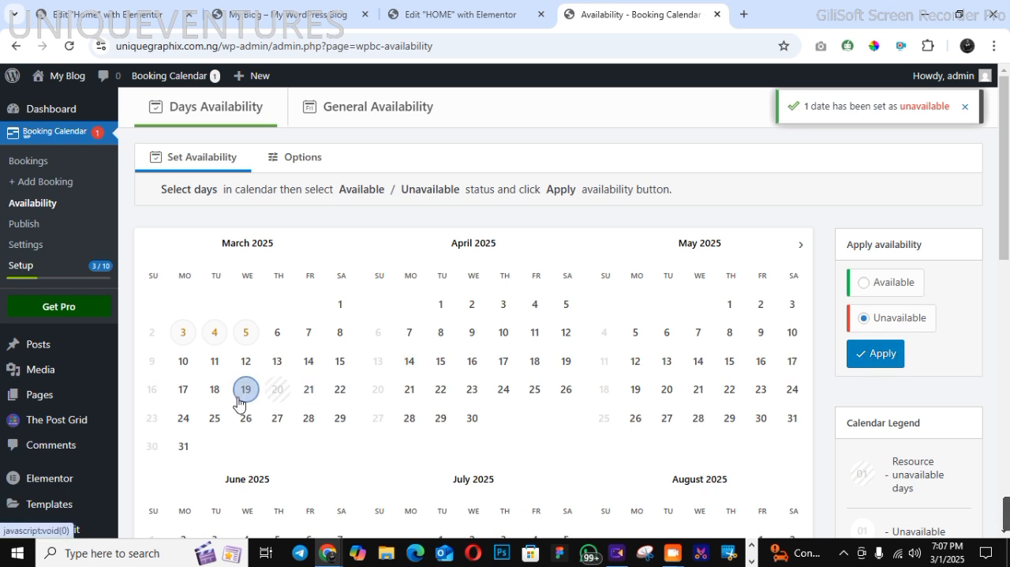
mouse_move(387, 424)
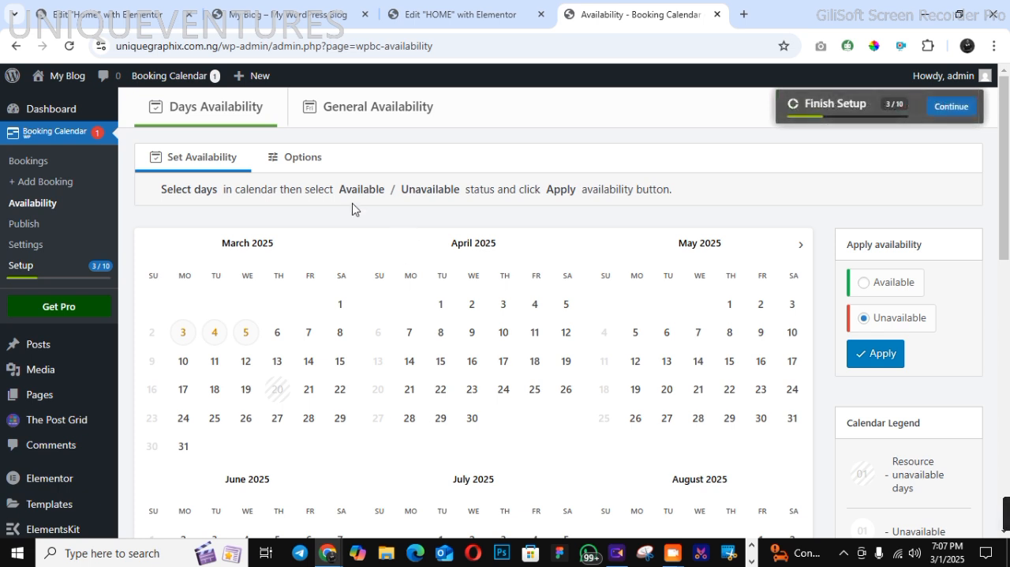
Set the number of months in a row to 2 in the days availability options
click(299, 163)
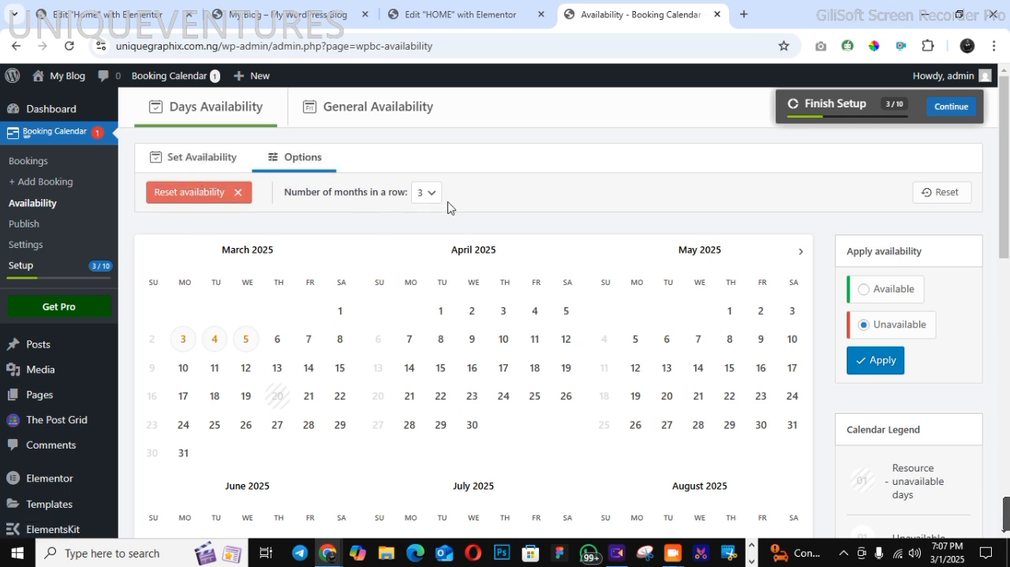
click(428, 194)
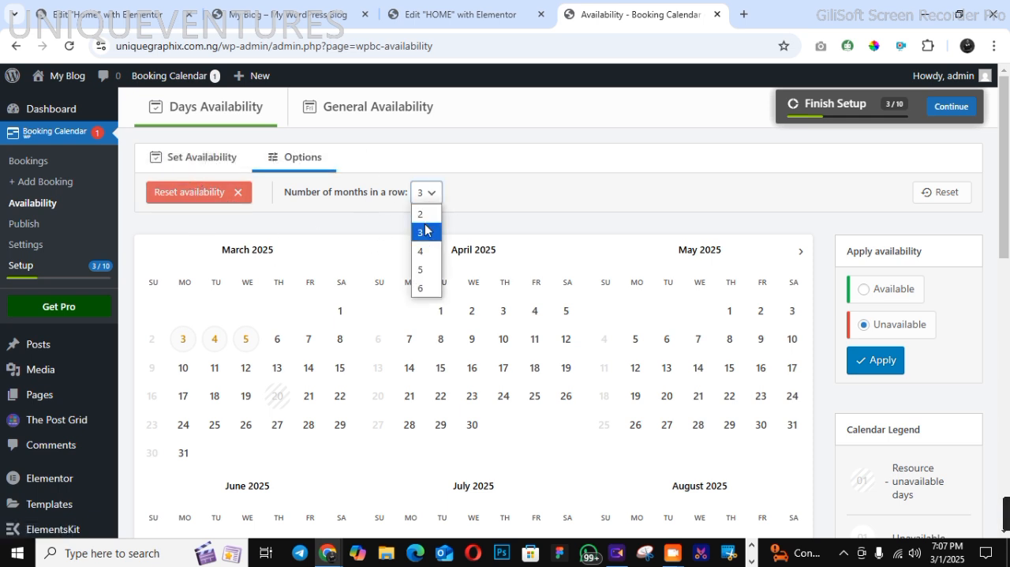
click(421, 214)
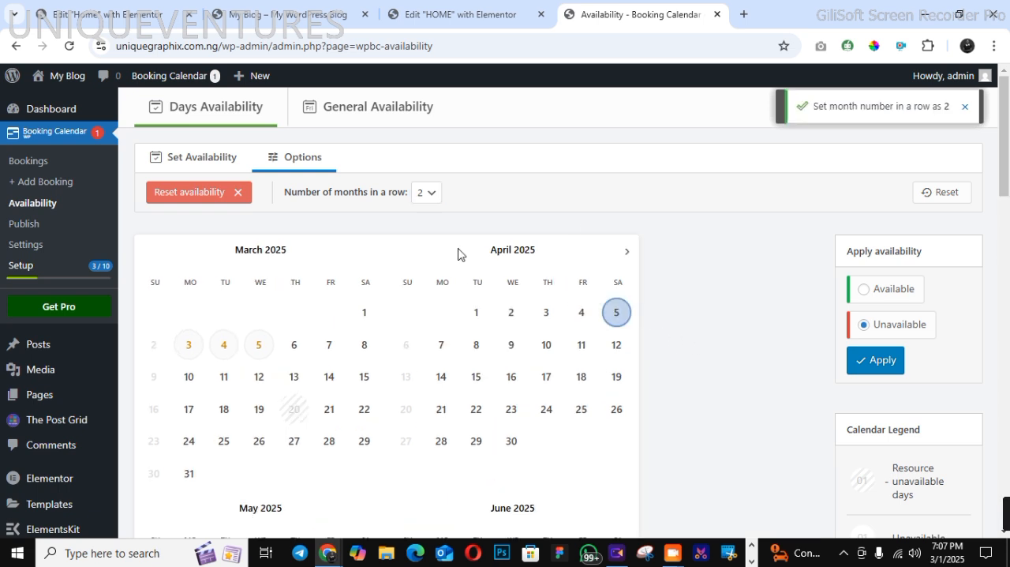
click(882, 361)
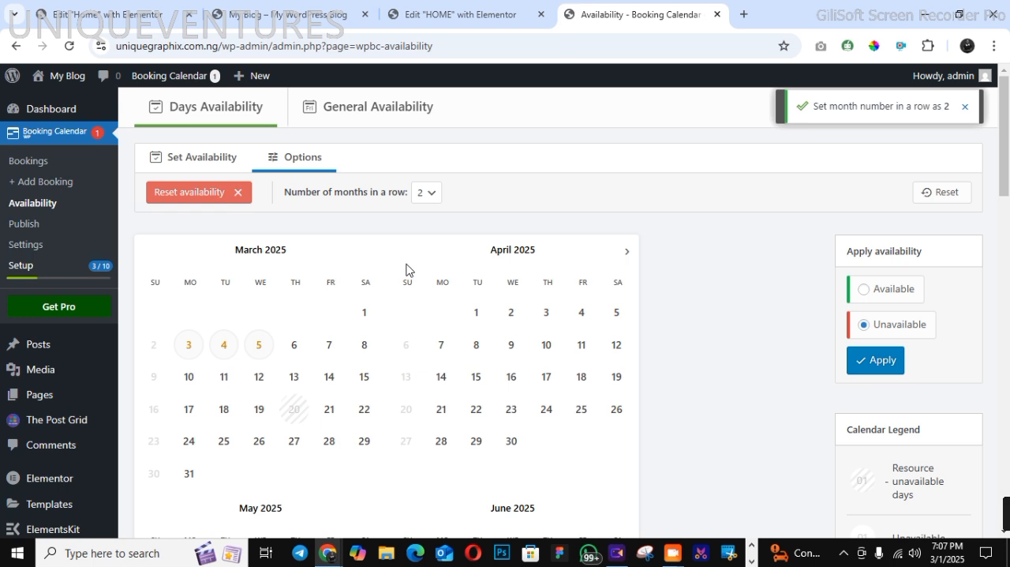
Look at the booking resource publishing page, and dismiss the getting-started links above the booking listing
click(24, 227)
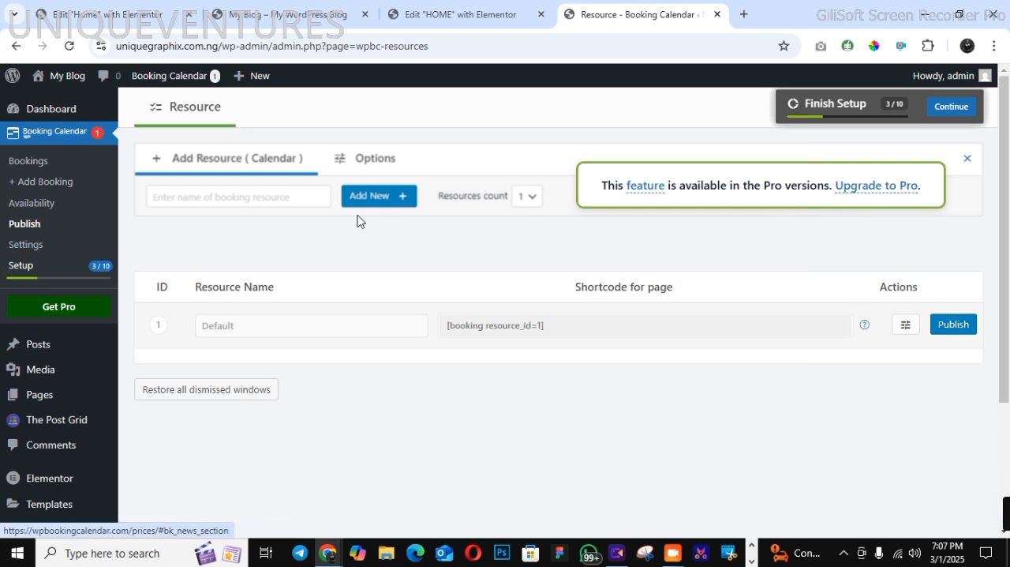
click(29, 249)
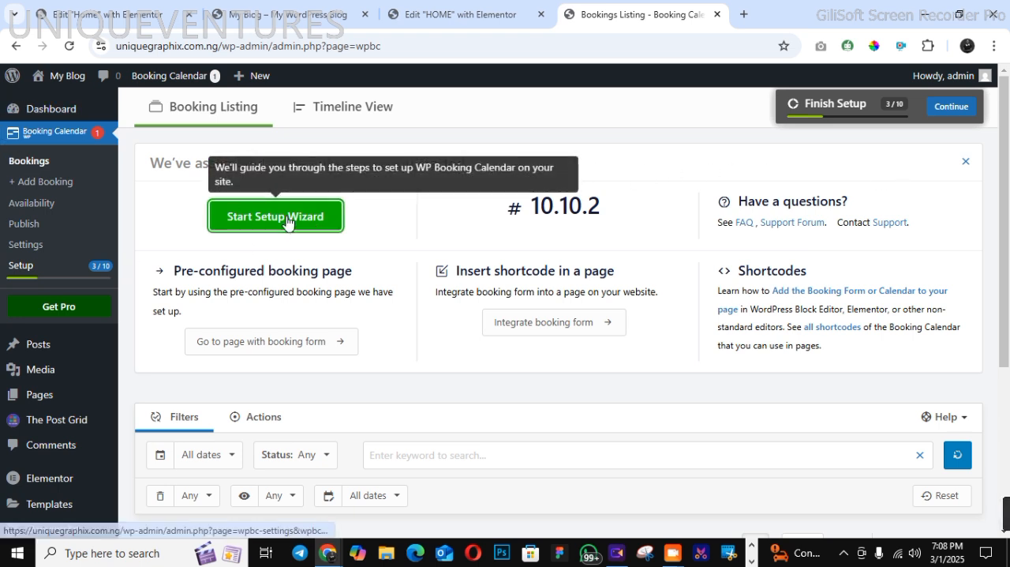
click(965, 161)
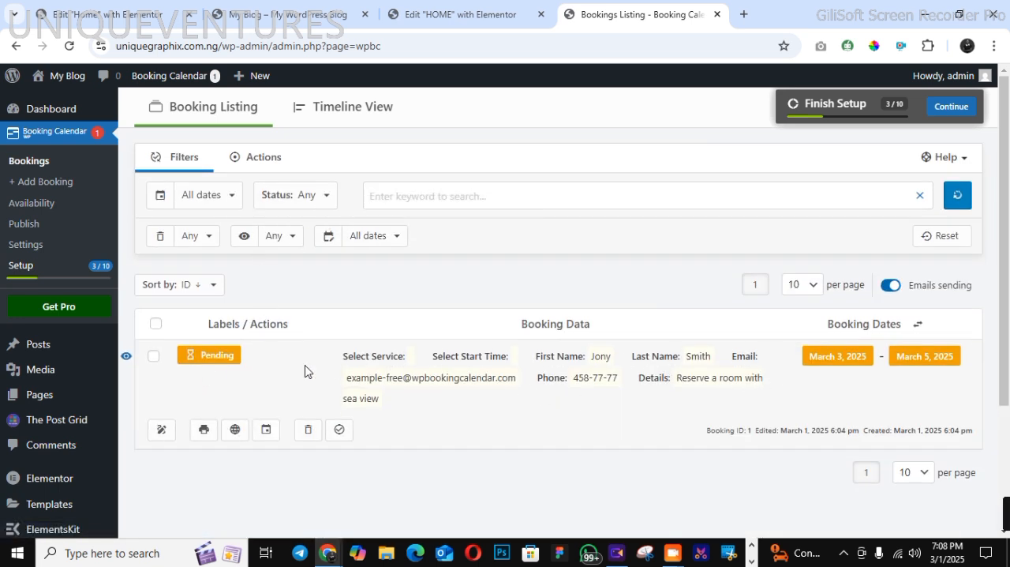
click(154, 359)
click(152, 359)
Start adding a new booking with Service A (15 min) and continue to the date and time selection
click(56, 182)
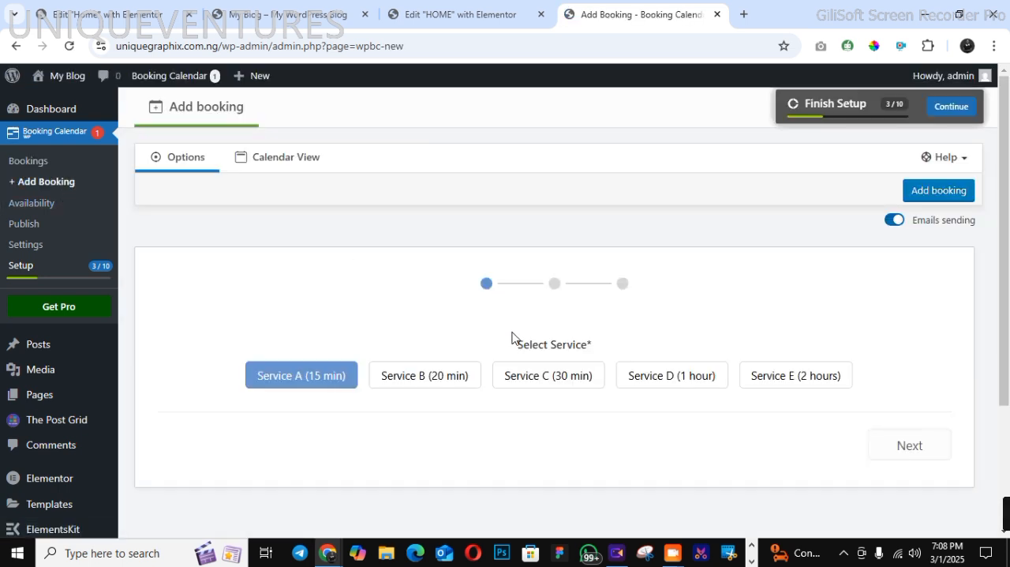
click(293, 166)
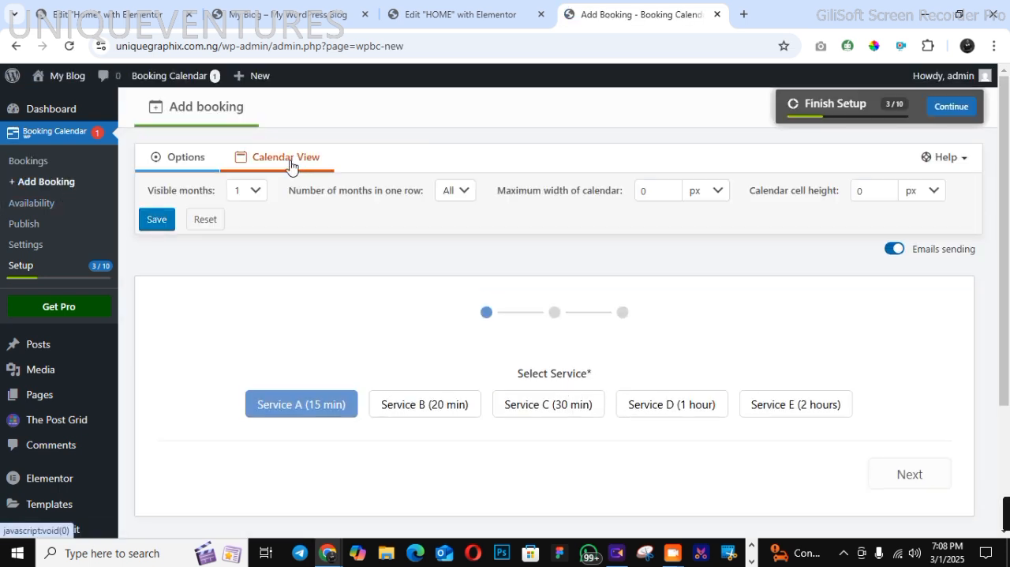
click(196, 166)
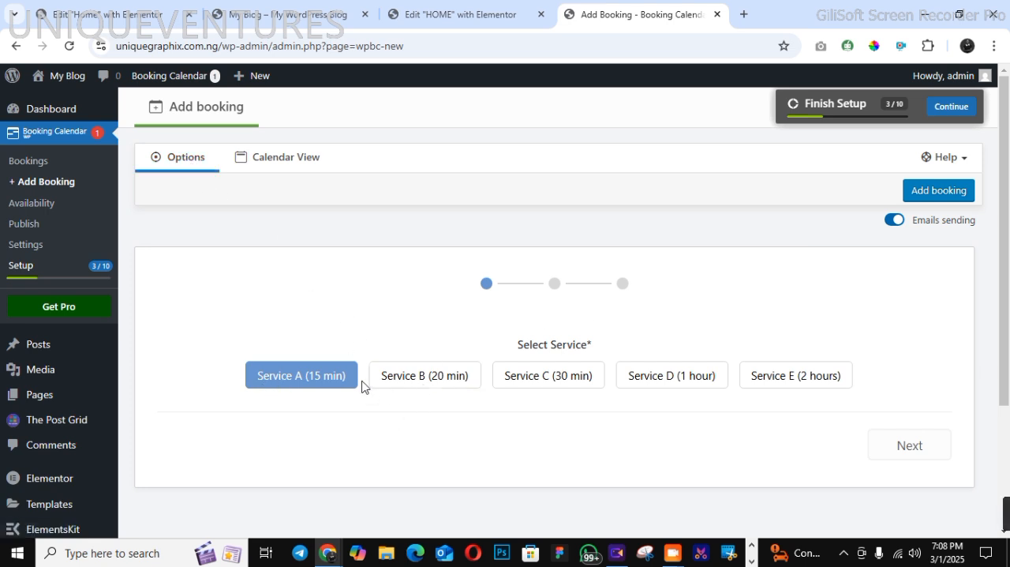
click(905, 446)
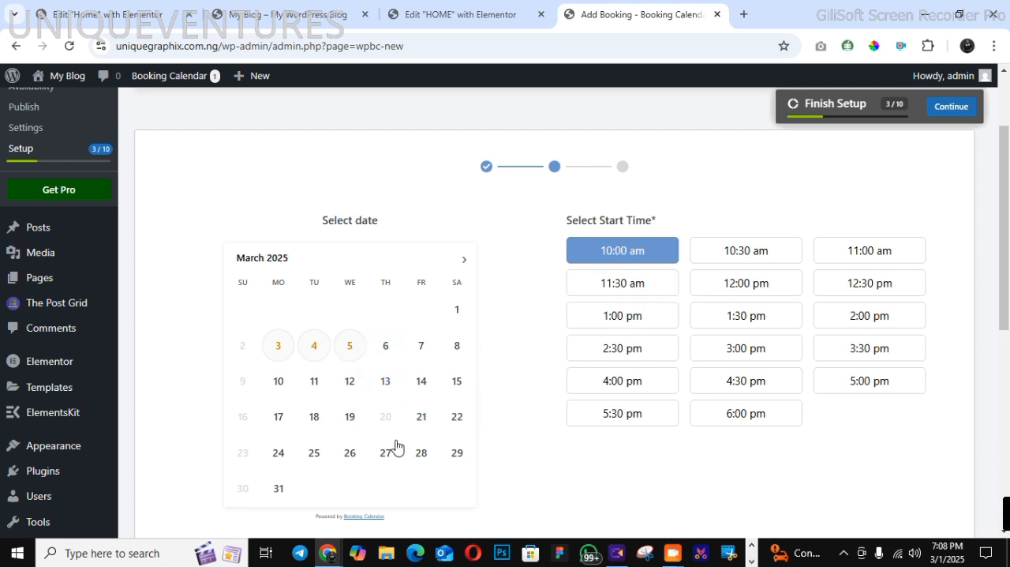
Choose March 15, 2025 with a 1:30 pm start time for the booking and continue to the contact details
mouse_move(387, 427)
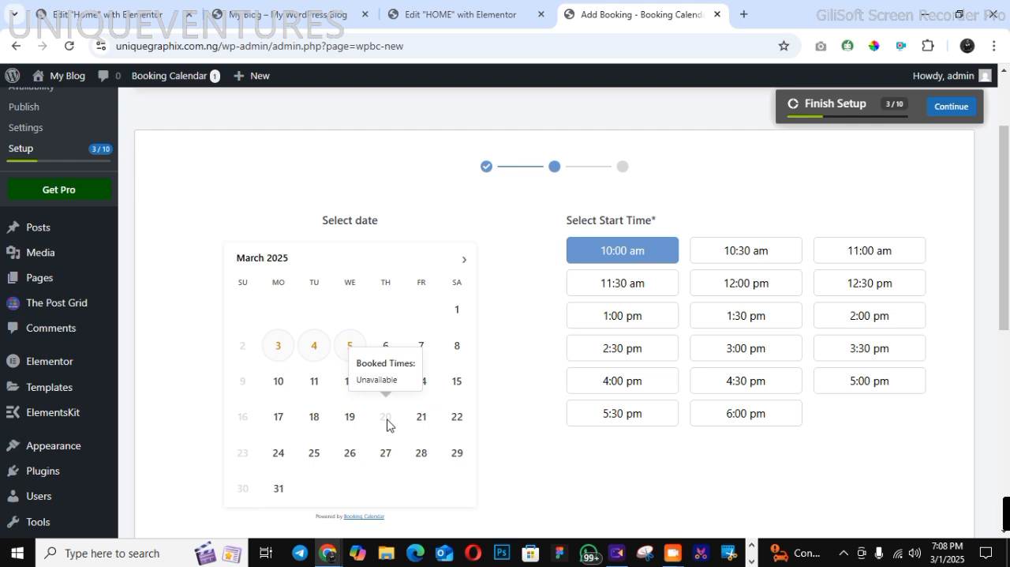
click(453, 383)
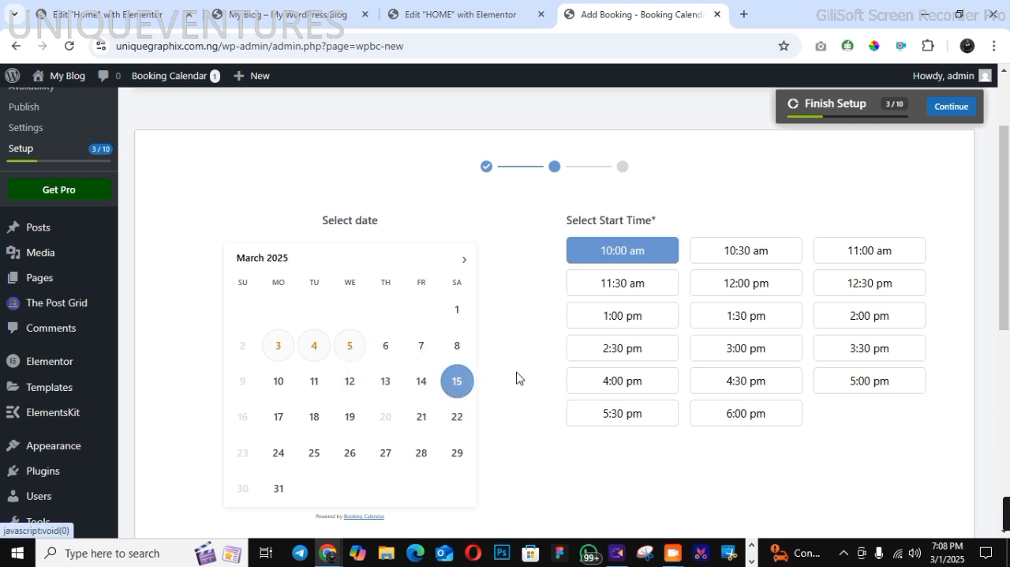
click(746, 315)
scroll(789, 379, down, 5)
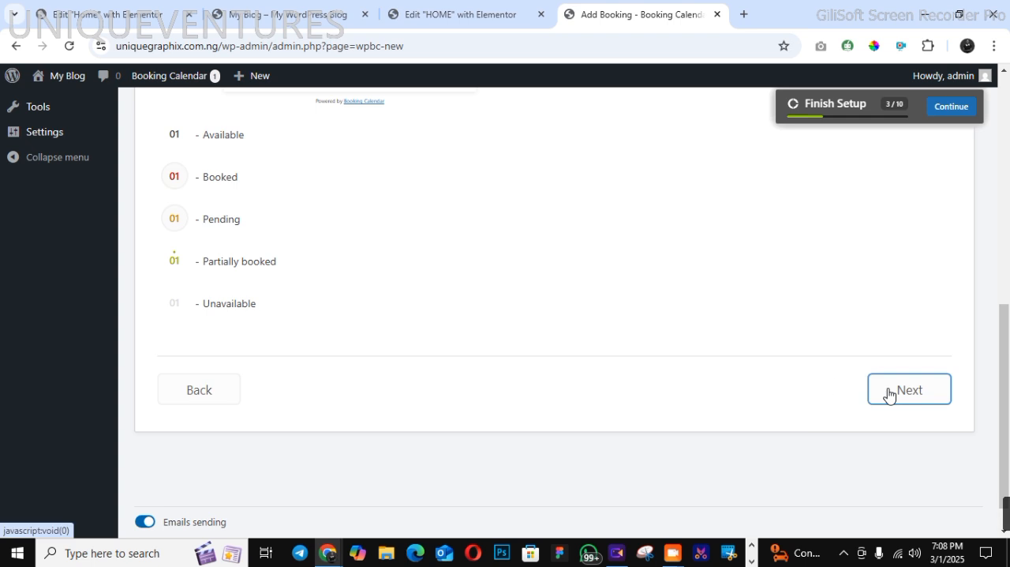
click(888, 389)
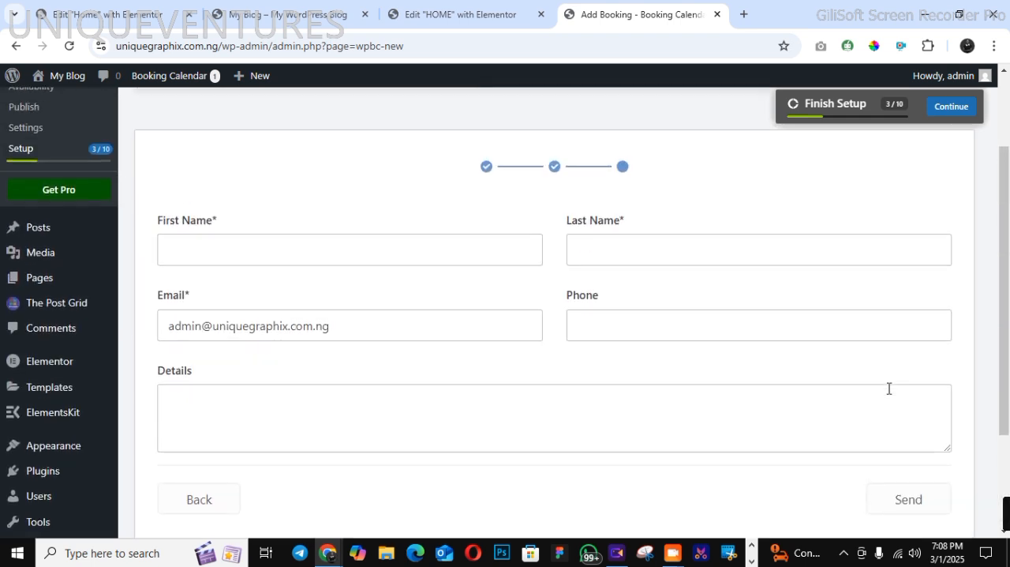
Fill in the booking's first name, last name and phone number, enter UJJJJJJ as the details, and send the booking
click(417, 260)
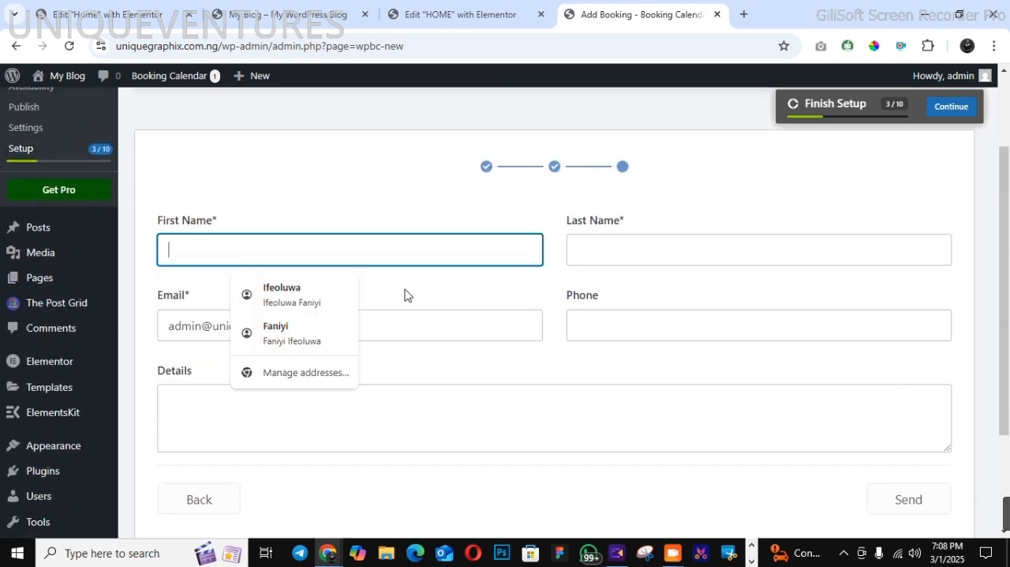
click(339, 306)
click(320, 394)
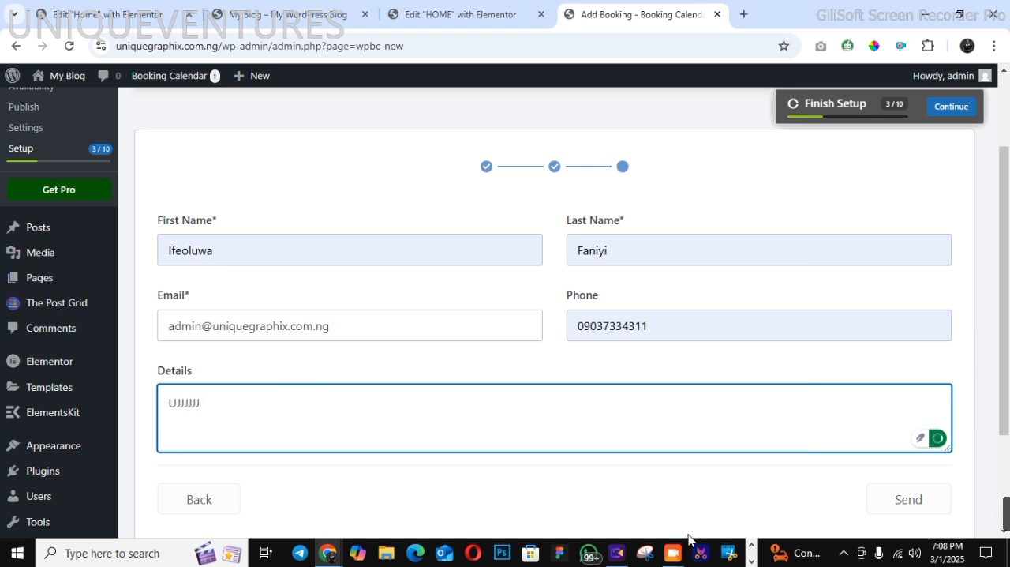
click(893, 500)
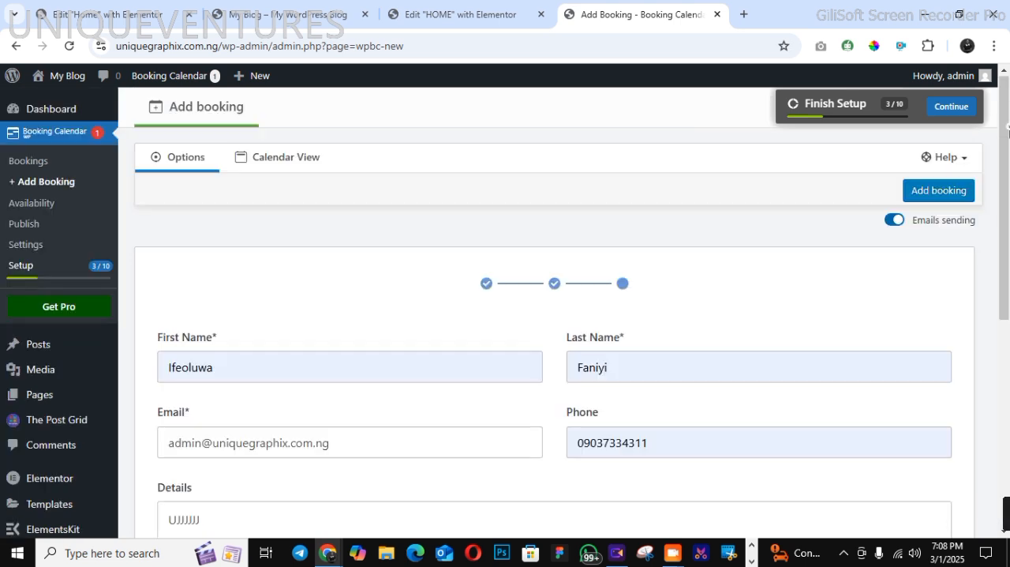
drag(1009, 231, 1009, 316)
scroll(929, 383, down, 2)
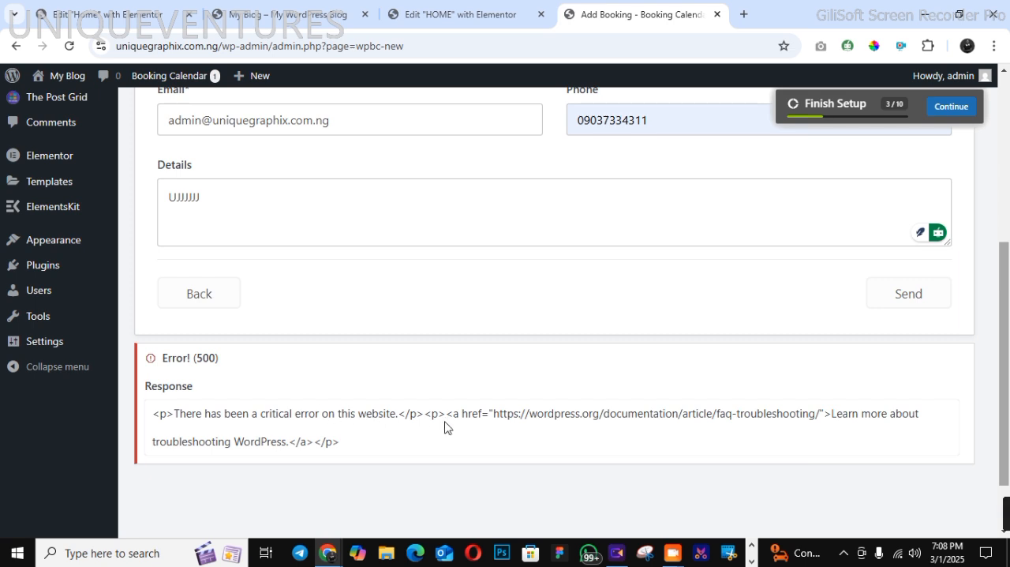
Turn off email sending for the new booking and try to send it again
drag(1009, 275, 1009, 110)
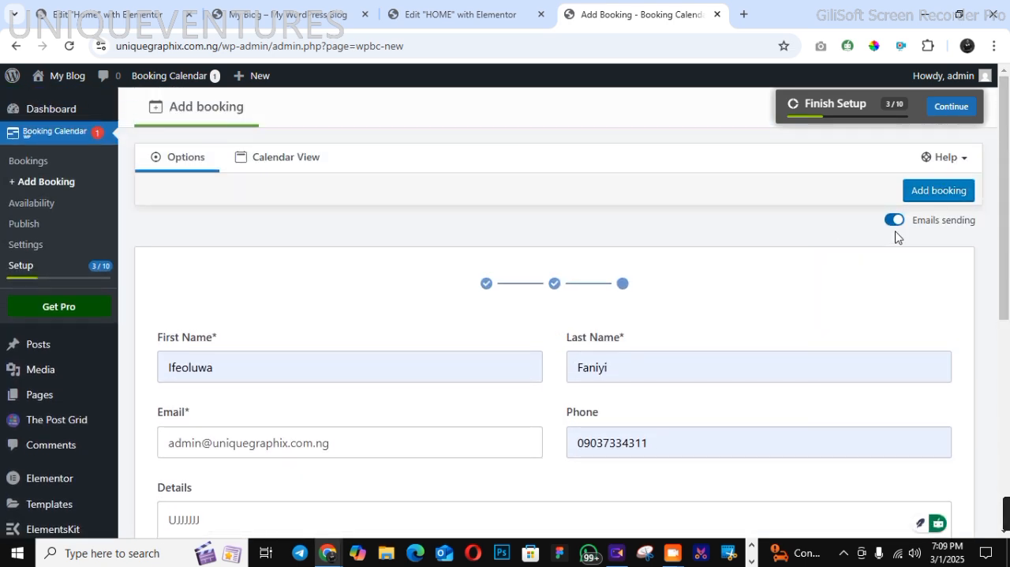
click(894, 220)
scroll(1002, 347, down, 1)
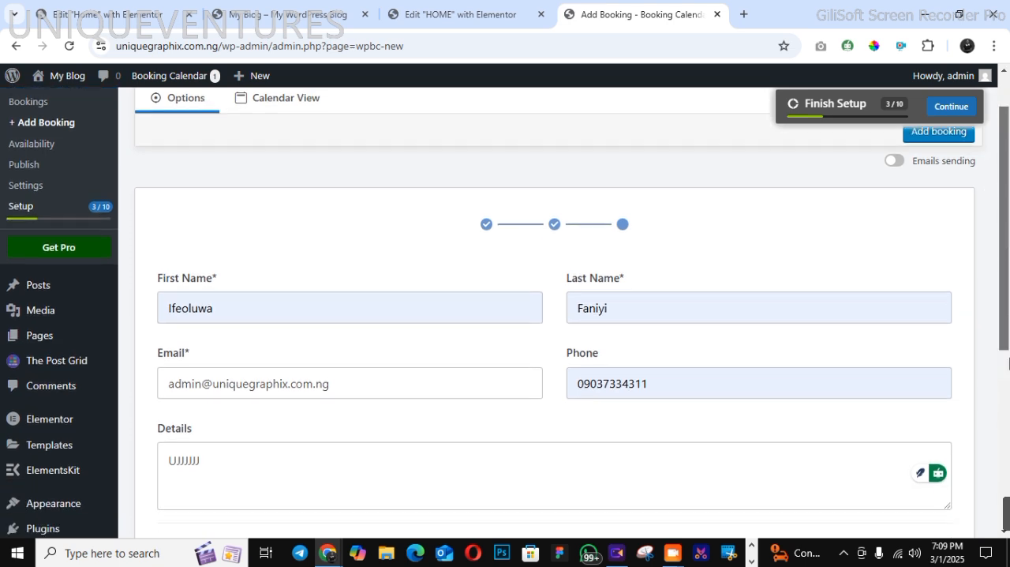
scroll(1007, 363, down, 3)
click(909, 314)
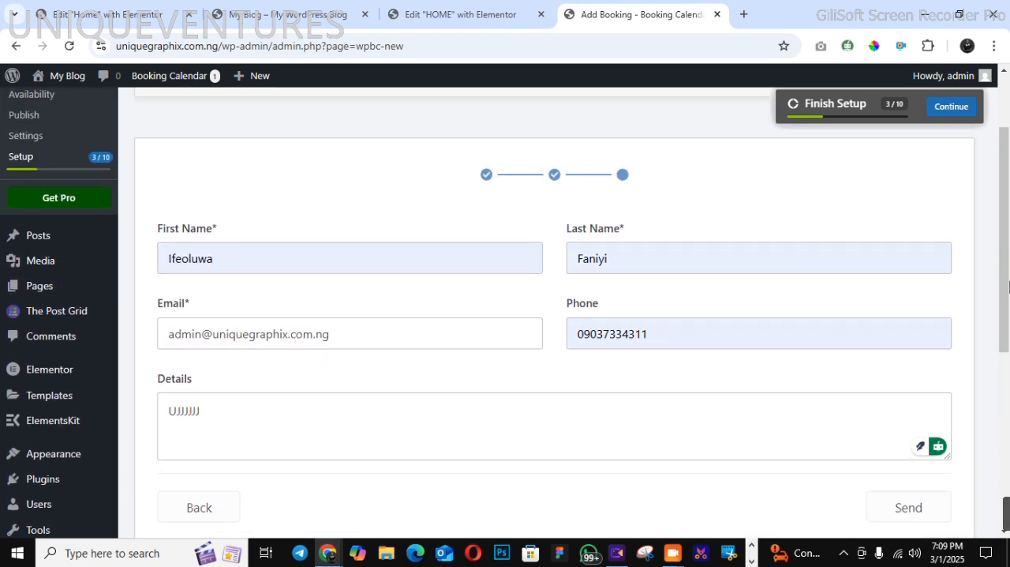
drag(1009, 286, 1009, 371)
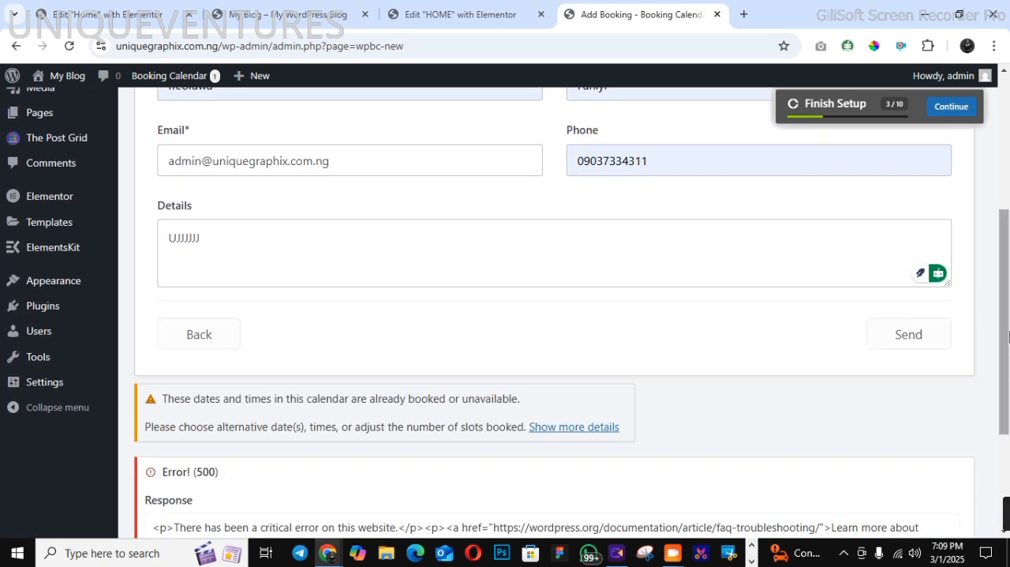
drag(1008, 333, 1004, 228)
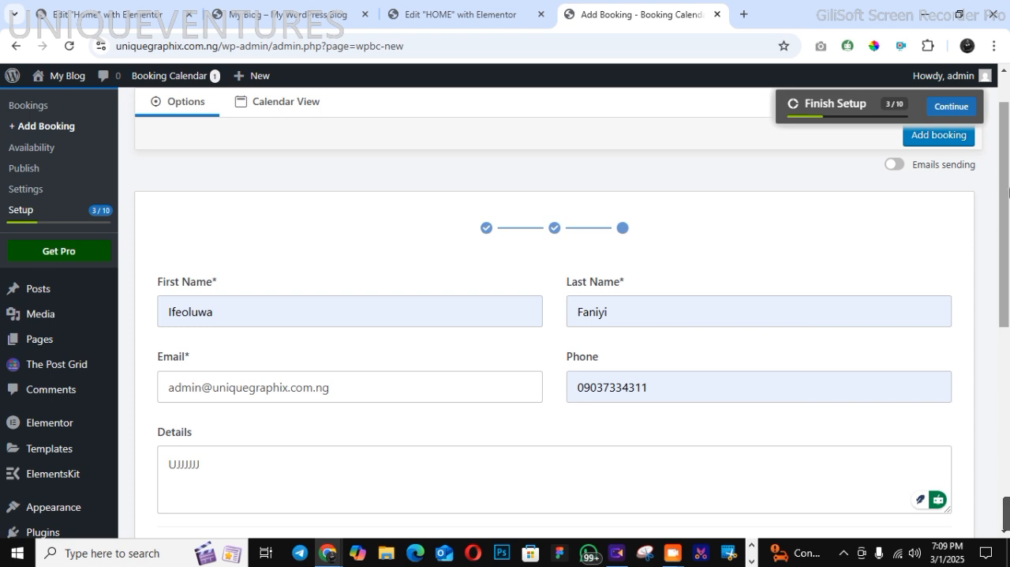
scroll(1009, 189, up, 1)
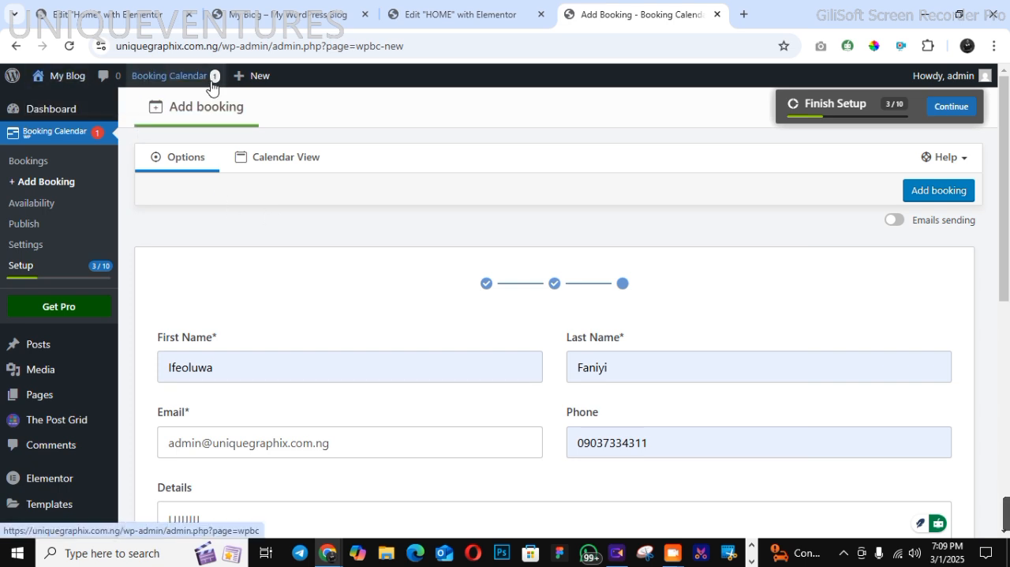
Look at the live site's front page and return to the admin dashboard
mouse_move(53, 83)
click(66, 102)
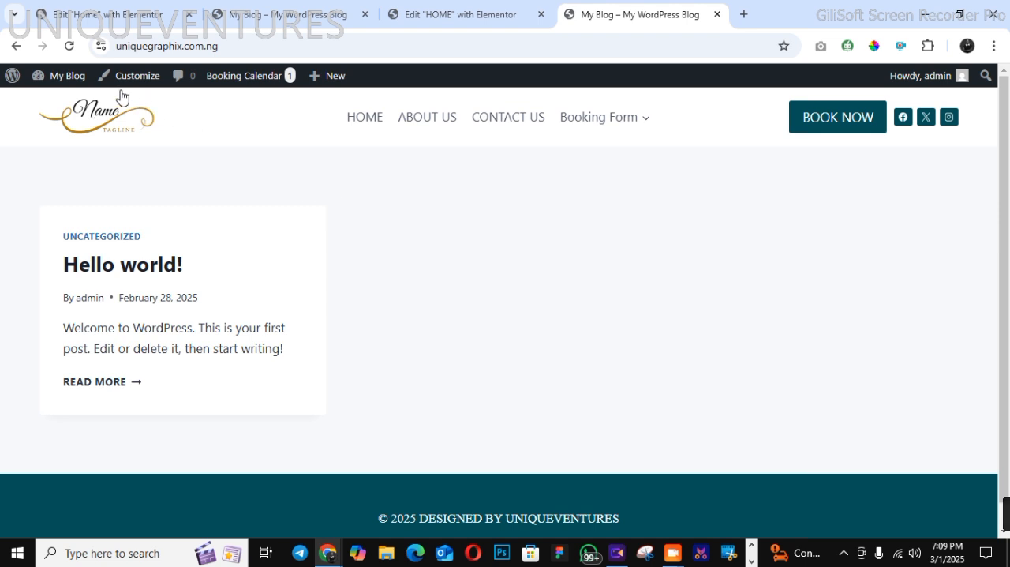
mouse_move(63, 79)
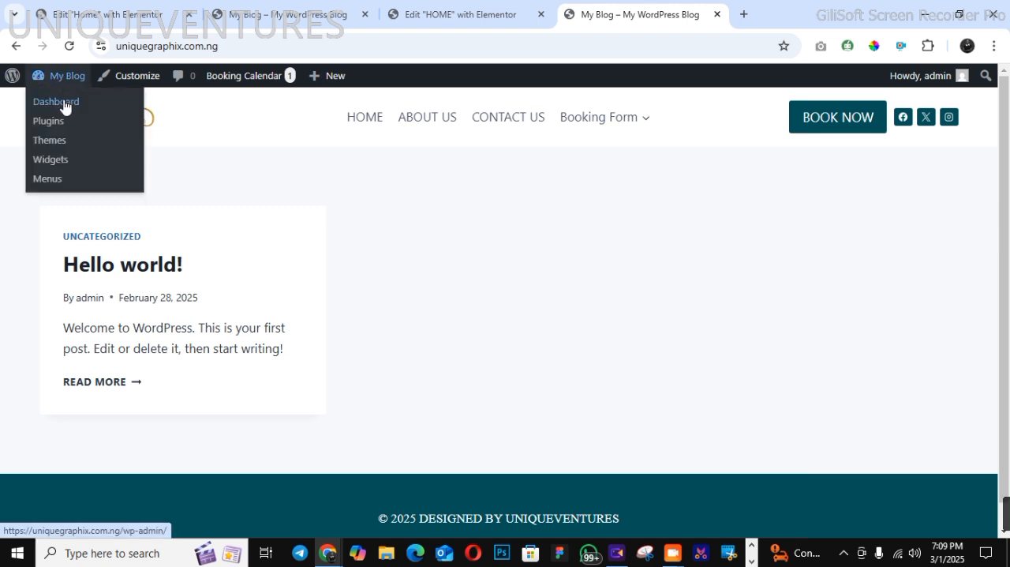
click(64, 105)
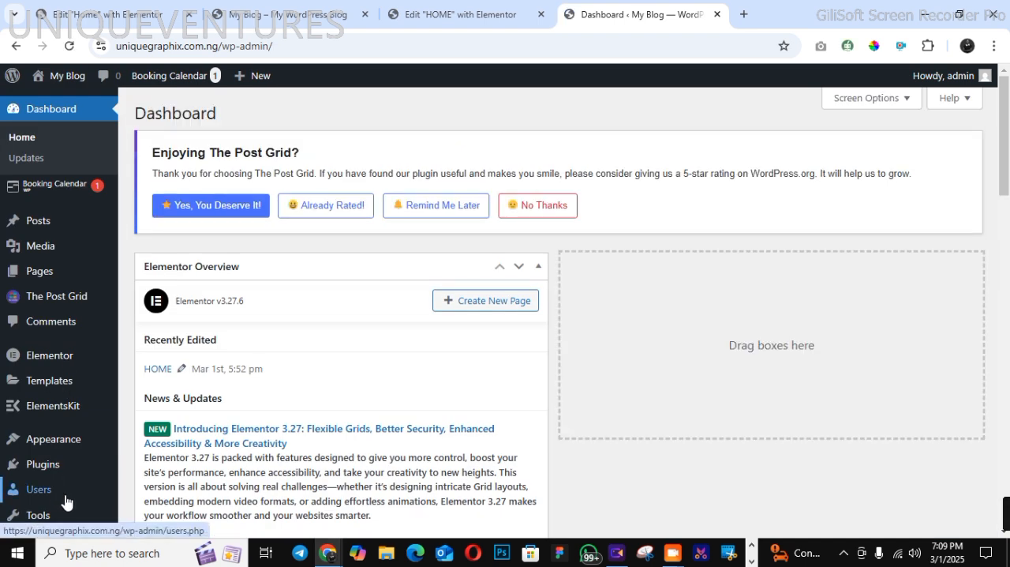
In the Reading settings, make the homepage display the static page HOME and save the changes
scroll(67, 502, down, 3)
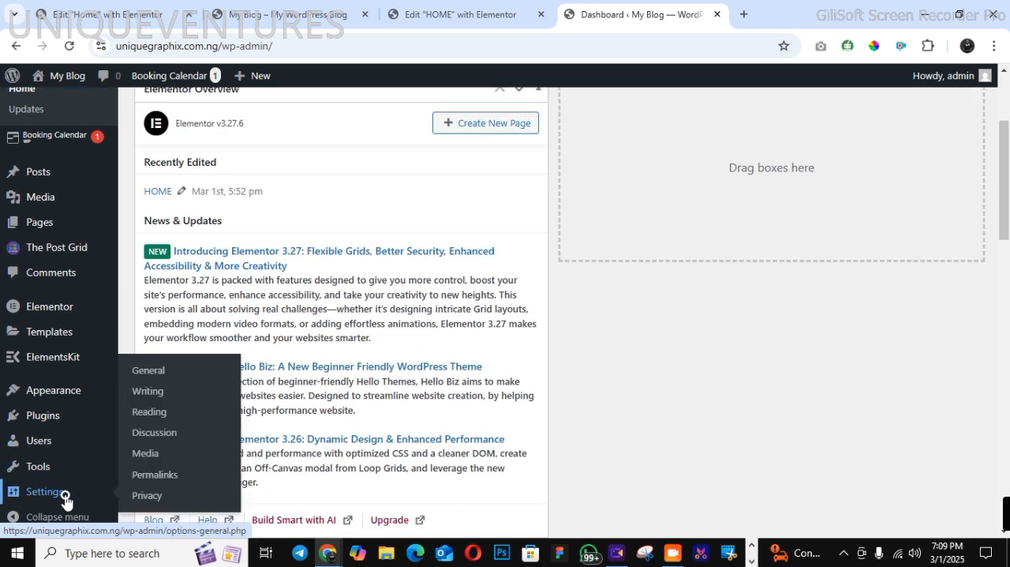
click(65, 501)
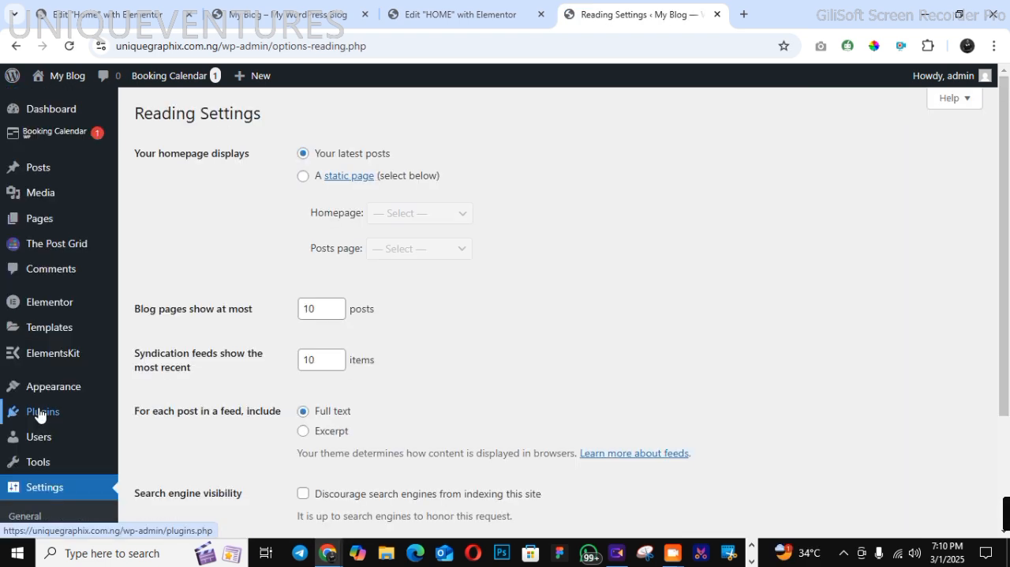
click(302, 177)
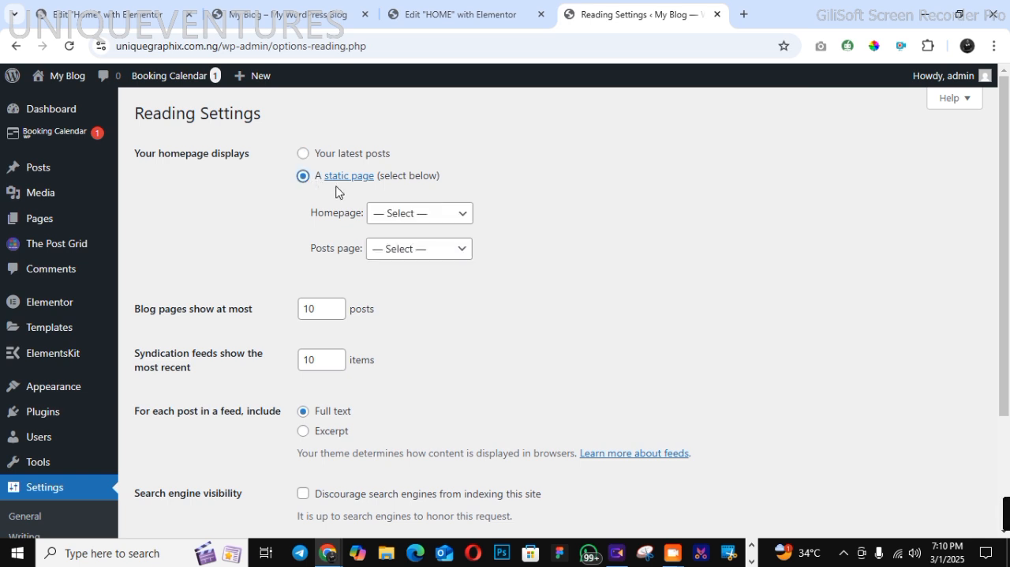
click(393, 217)
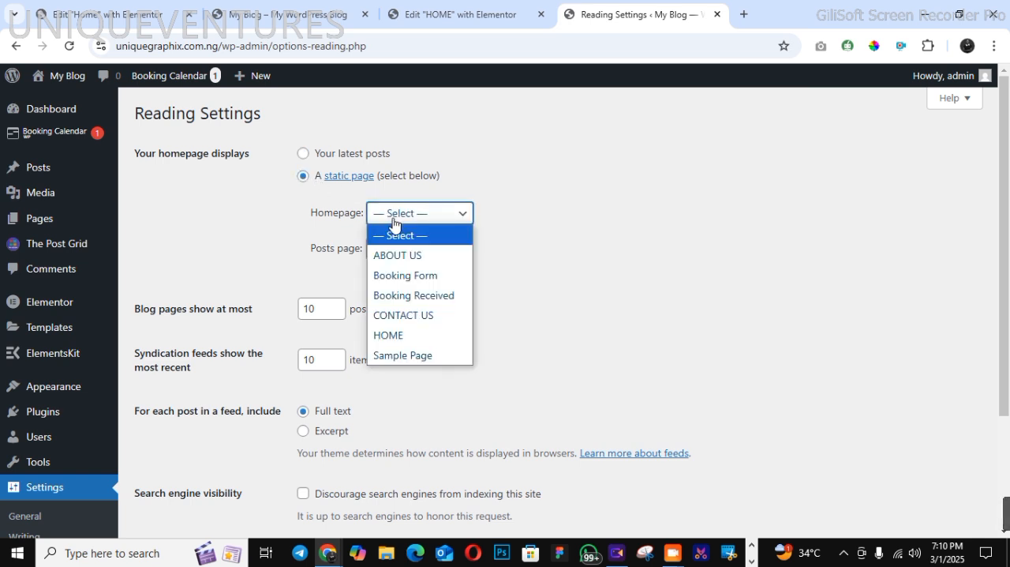
click(408, 334)
scroll(1007, 444, down, 2)
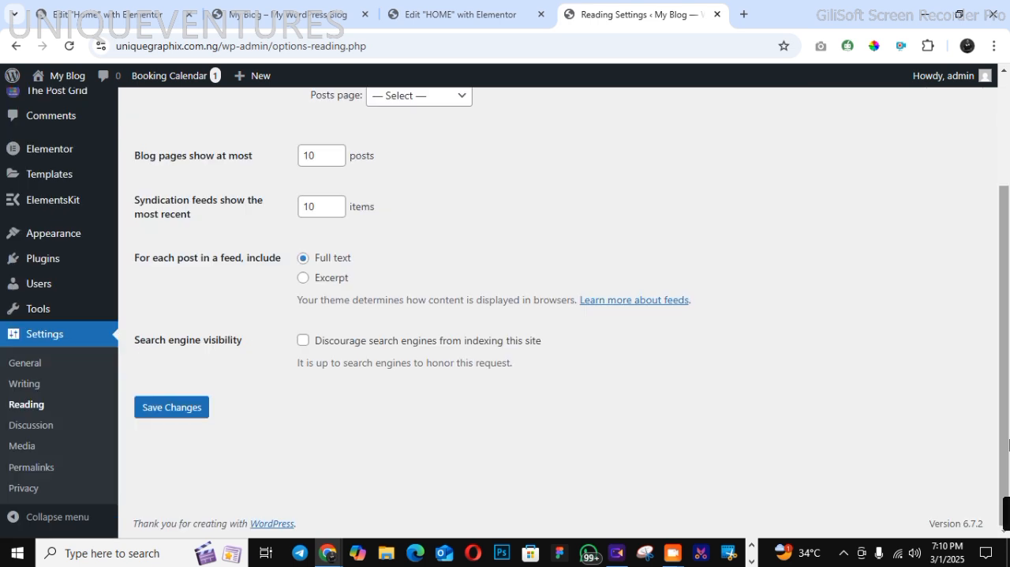
click(176, 407)
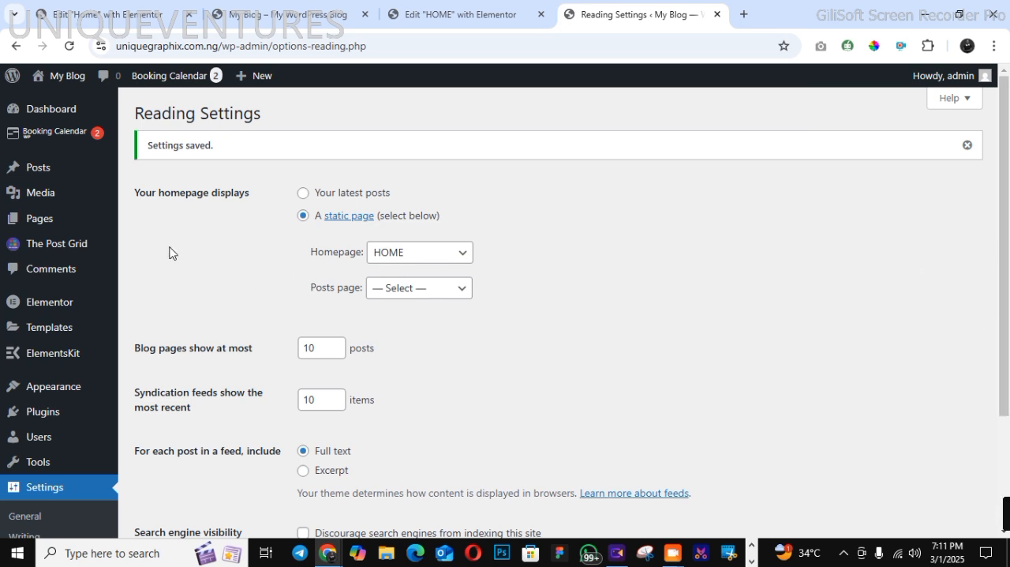
Visit the live site and look through the new homepage
mouse_move(64, 76)
click(66, 102)
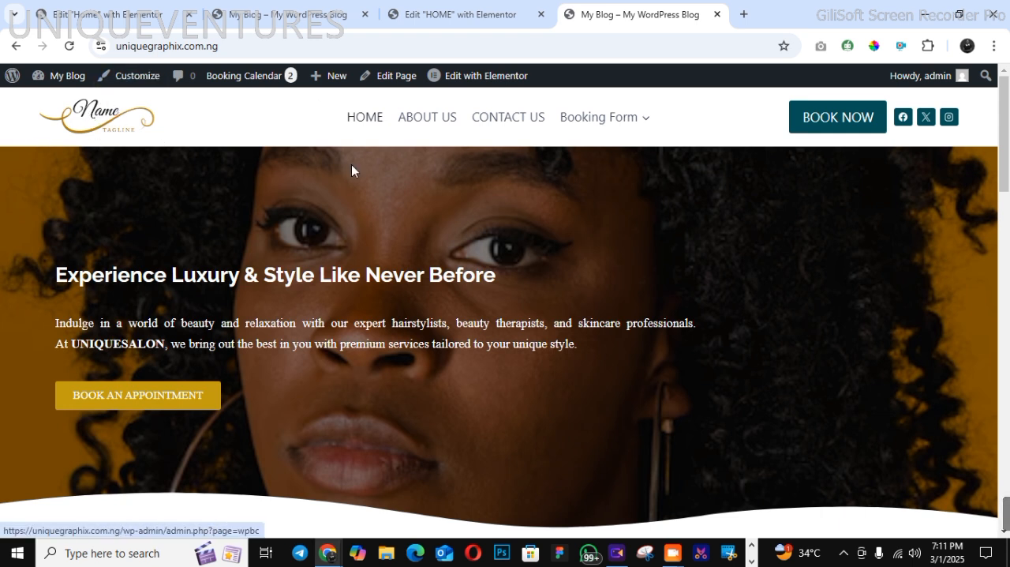
drag(1007, 266, 1006, 101)
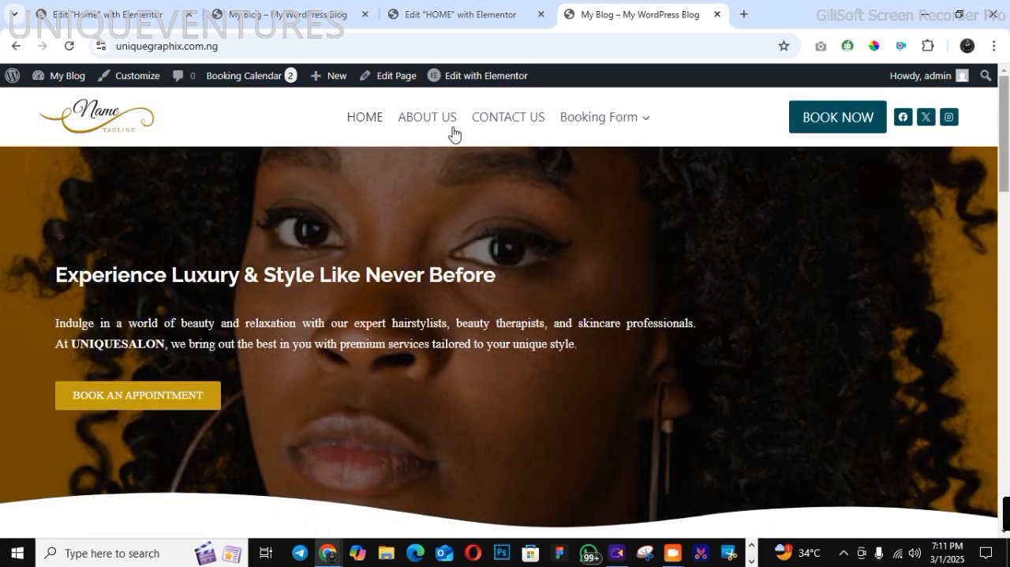
Open the site's Booking Form page, choose Service C (30 min) and continue to the date and time selection
click(580, 127)
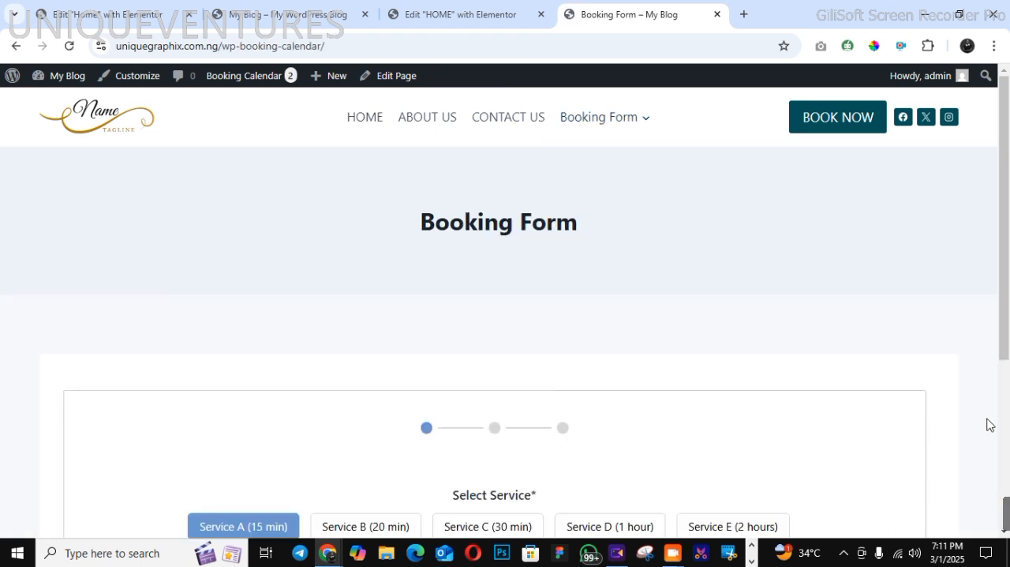
click(1007, 424)
click(516, 258)
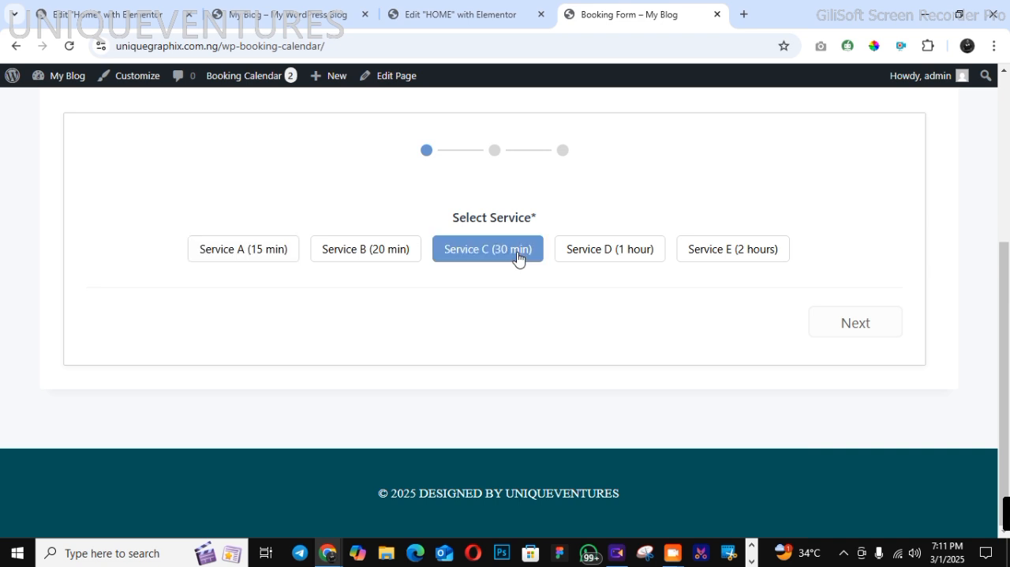
click(858, 321)
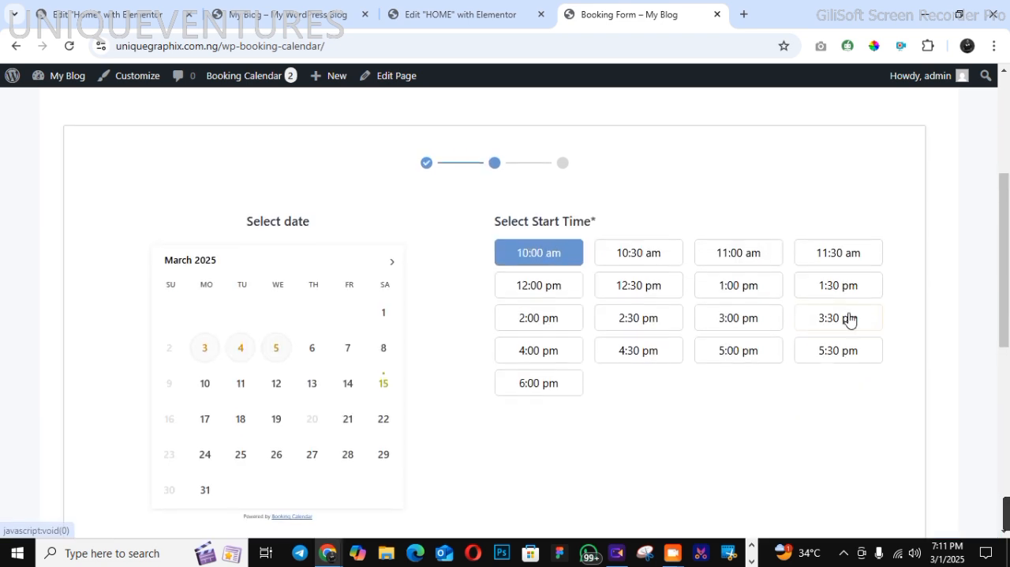
Choose a 12:00 pm start time on March 21, 2025 in the public booking form and continue to the contact details
click(535, 293)
click(1004, 389)
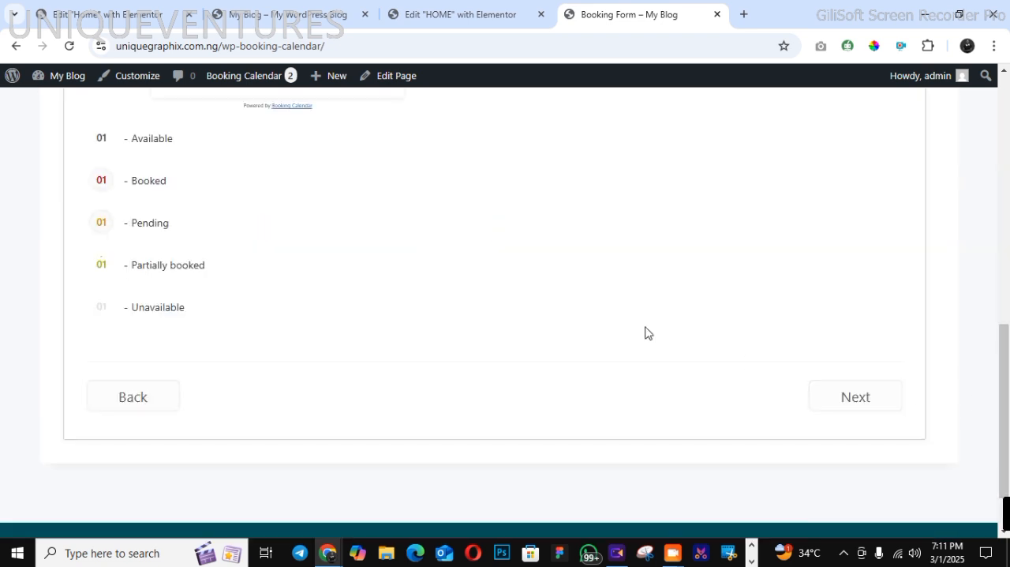
click(862, 397)
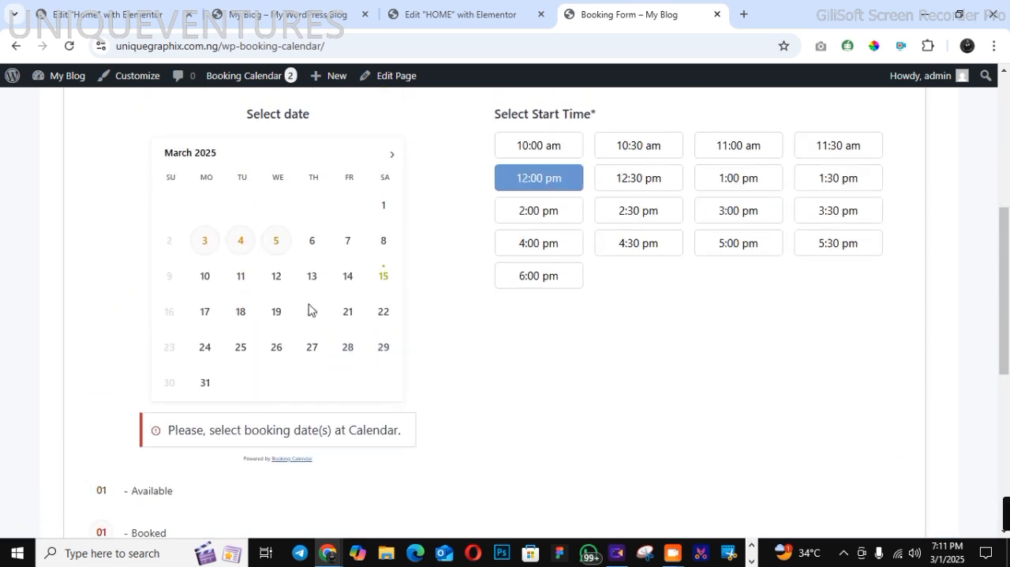
click(346, 314)
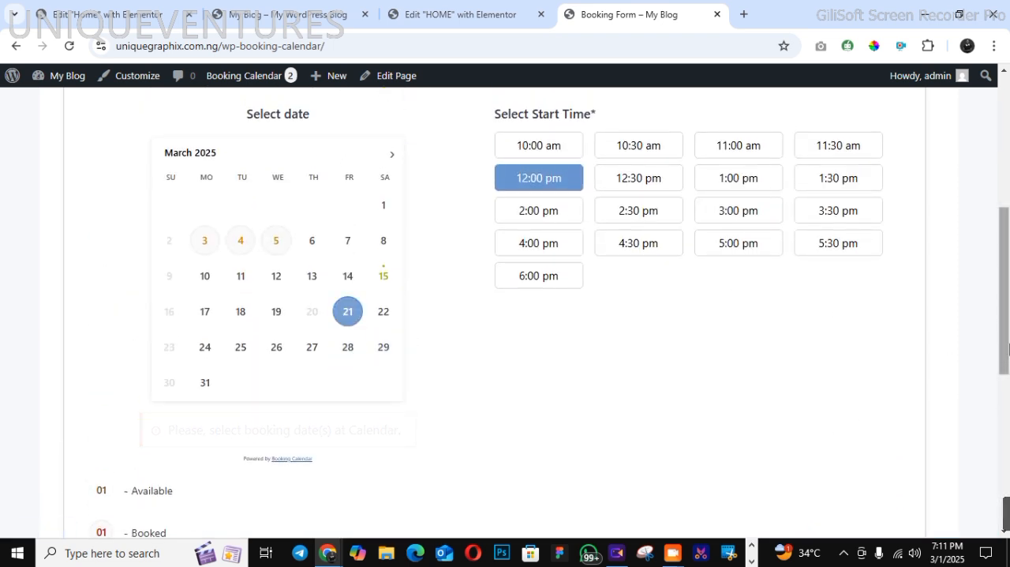
scroll(908, 371, down, 2)
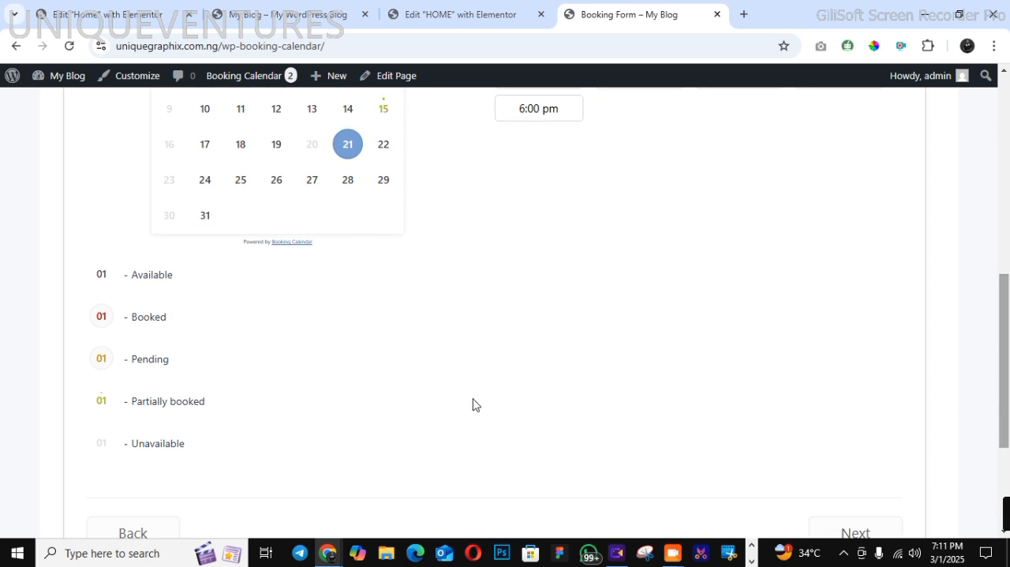
scroll(1007, 426, down, 2)
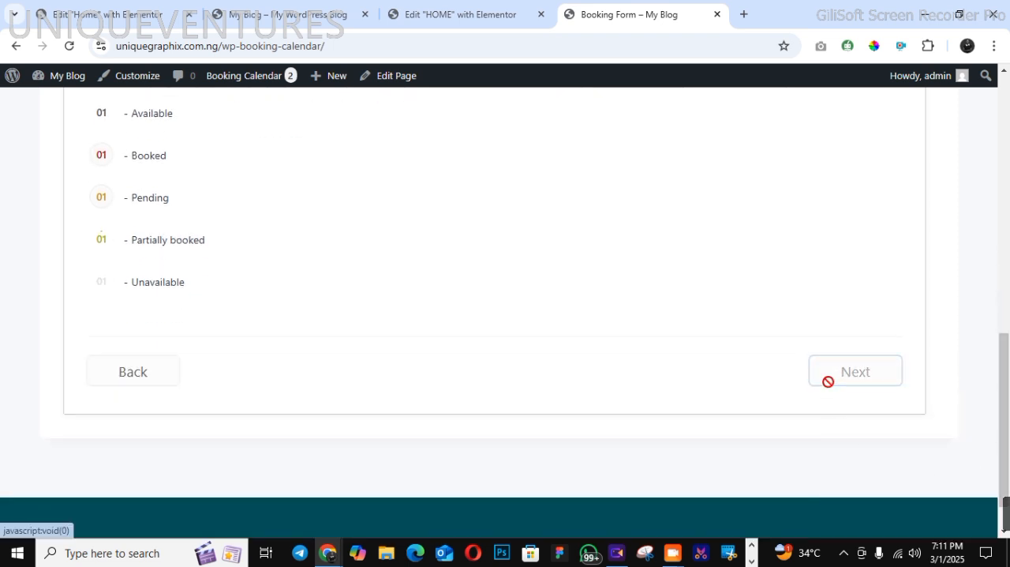
click(828, 379)
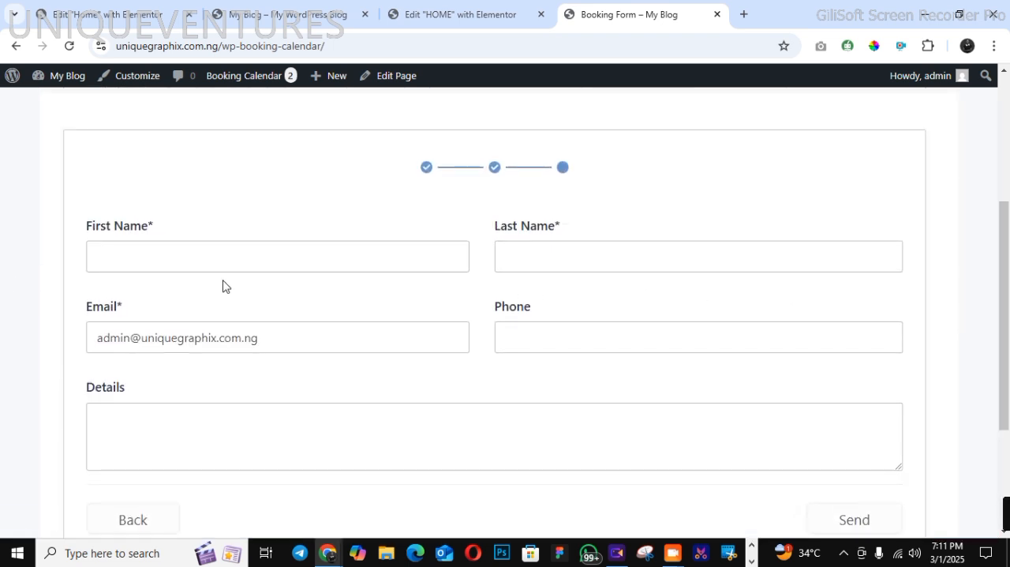
Leave the public booking form unsent and open the Booking Calendar's bookings listing to examine the received bookings
click(539, 340)
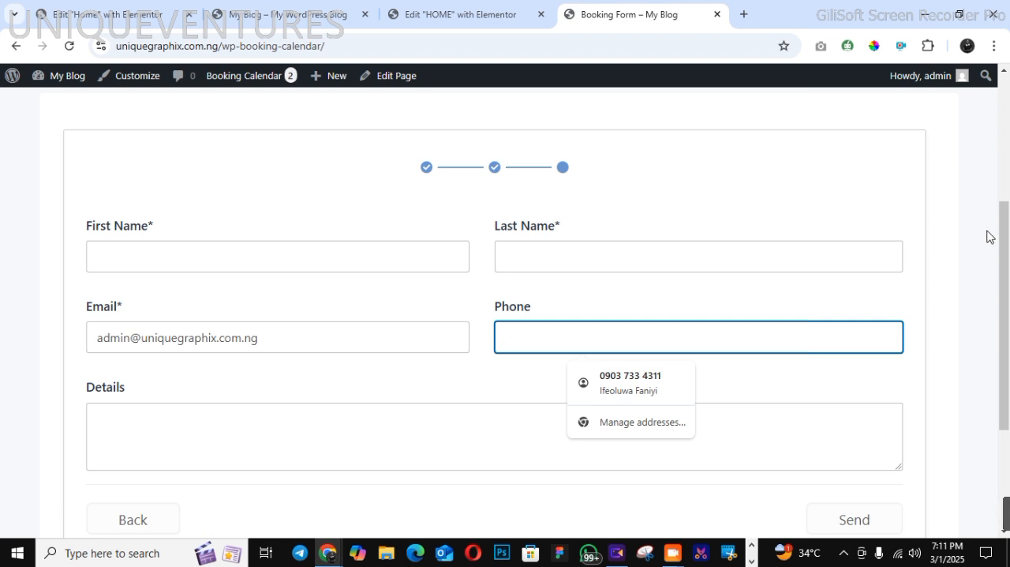
scroll(988, 237, up, 3)
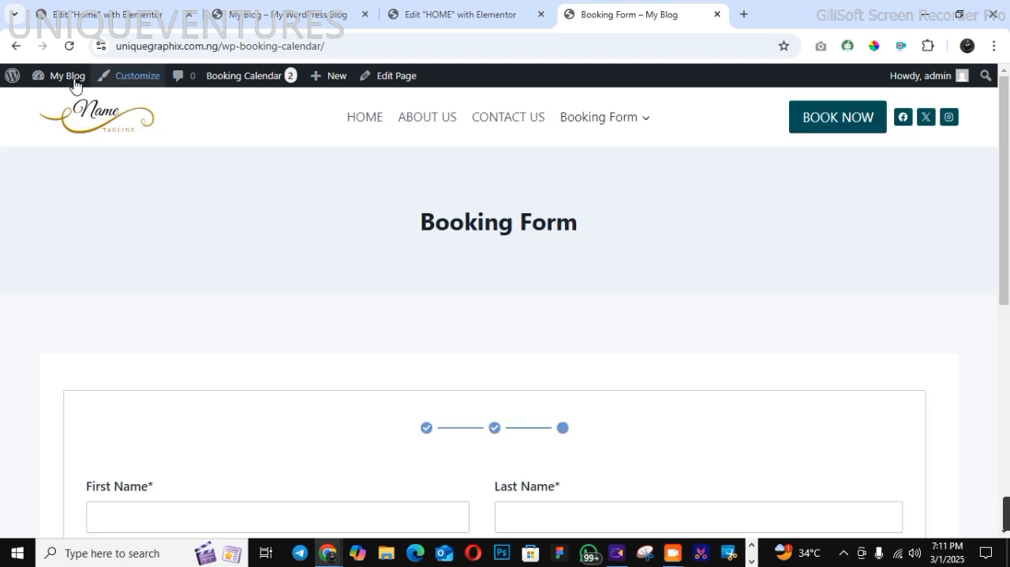
mouse_move(57, 85)
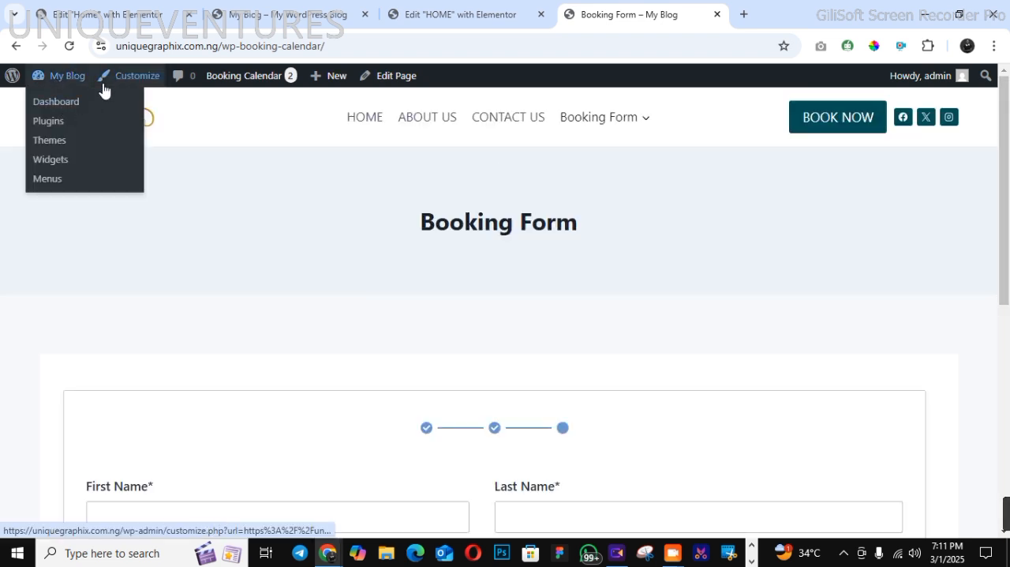
mouse_move(239, 79)
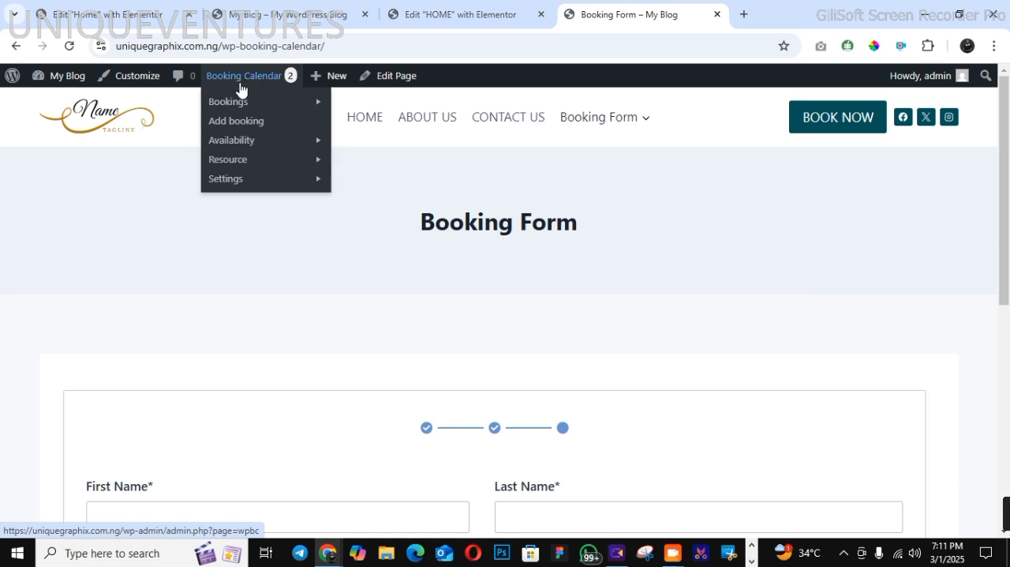
click(240, 103)
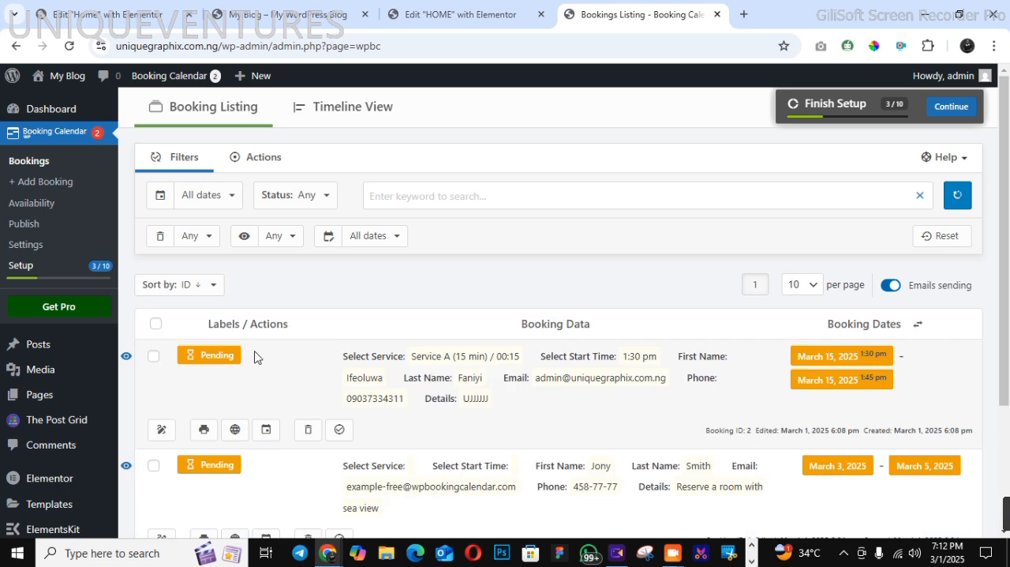
Approve the pending March 15, 2025 booking for Service A (15 min) and reload the bookings listing
scroll(1009, 420, down, 3)
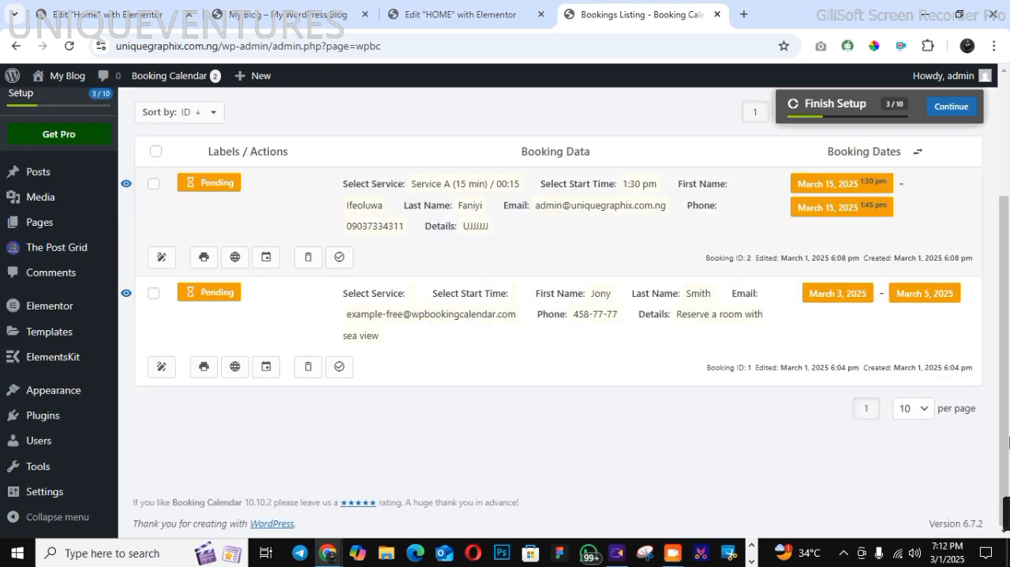
click(153, 183)
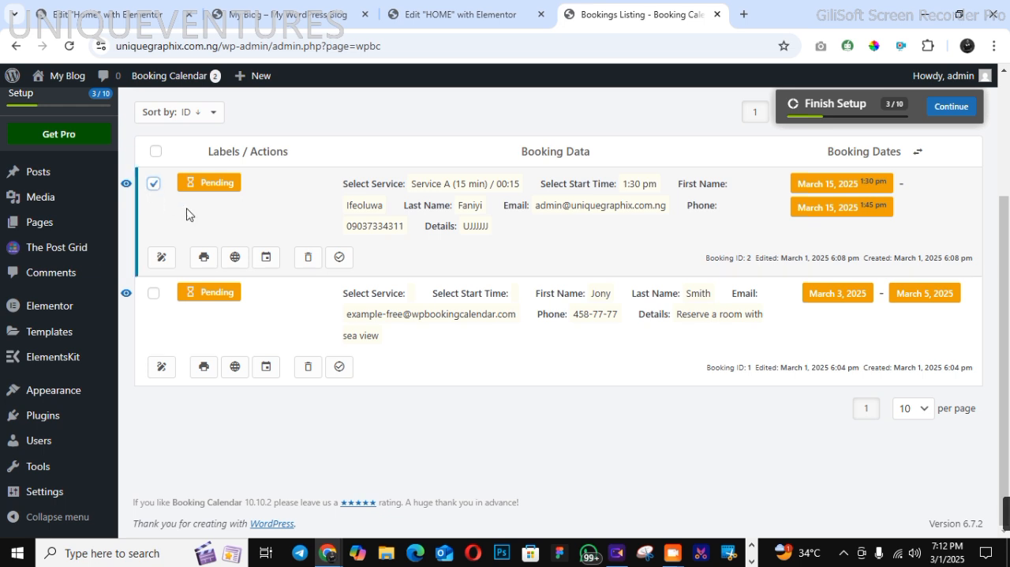
click(339, 257)
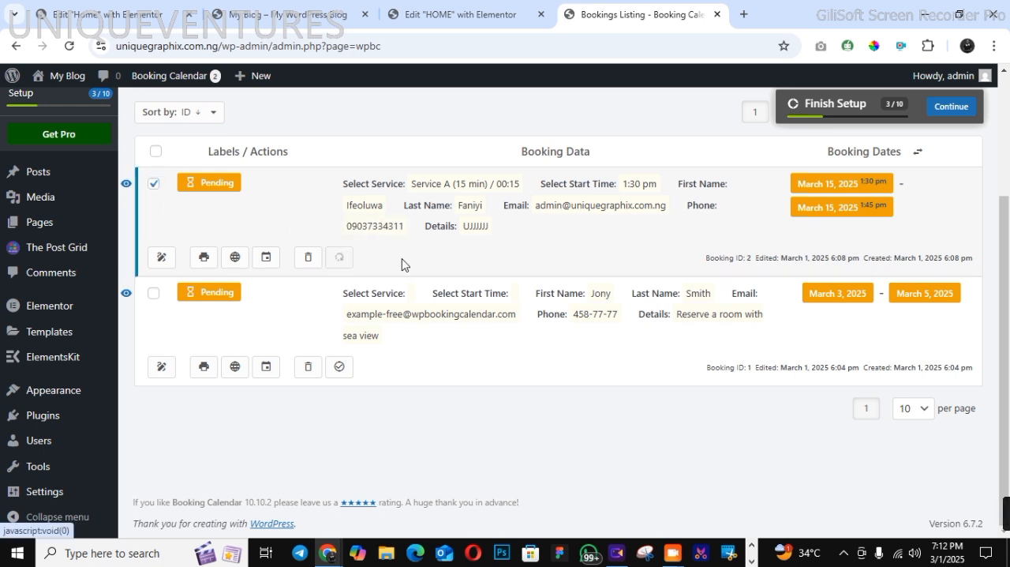
scroll(1009, 173, up, 3)
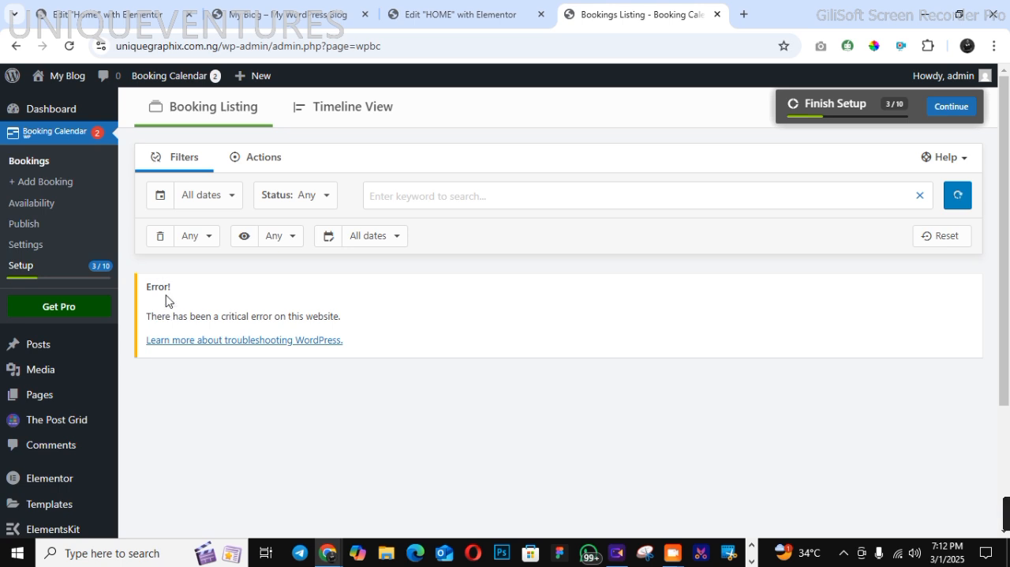
drag(169, 291, 347, 351)
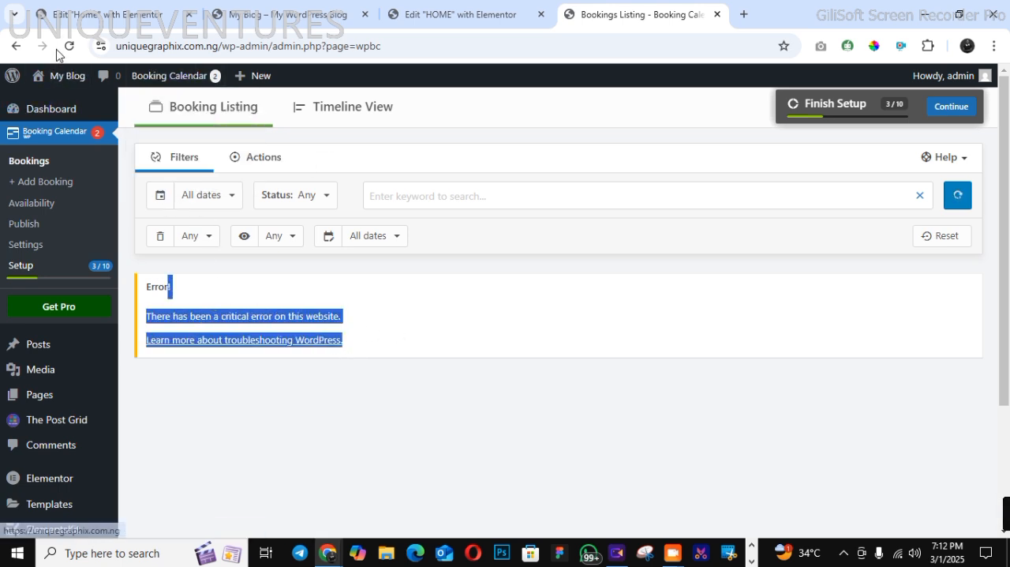
click(69, 48)
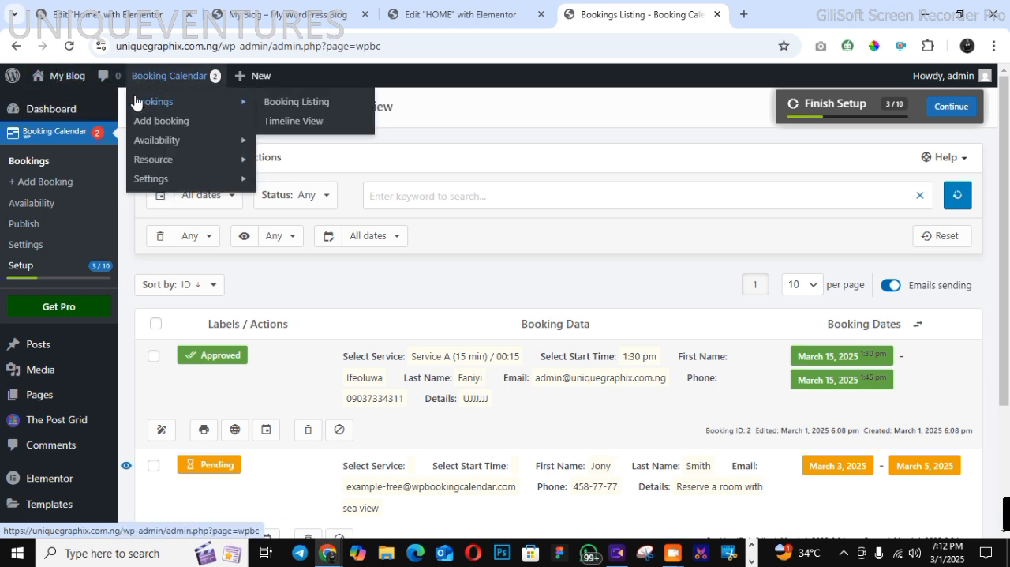
Open the live site's Booking Form, continue with Service A (15 min), and check the availability of March 15 in the calendar
mouse_move(75, 76)
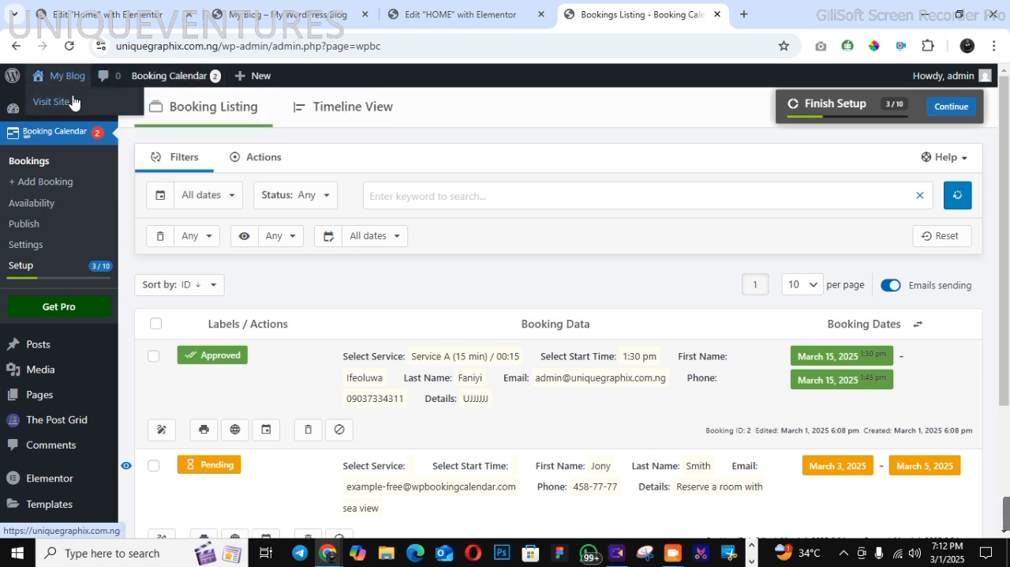
click(73, 105)
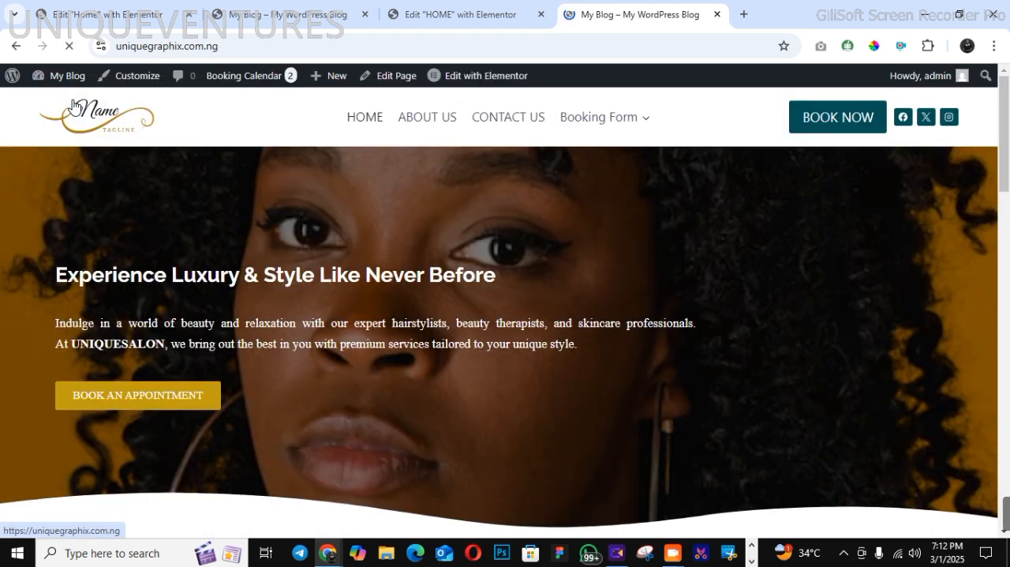
click(566, 117)
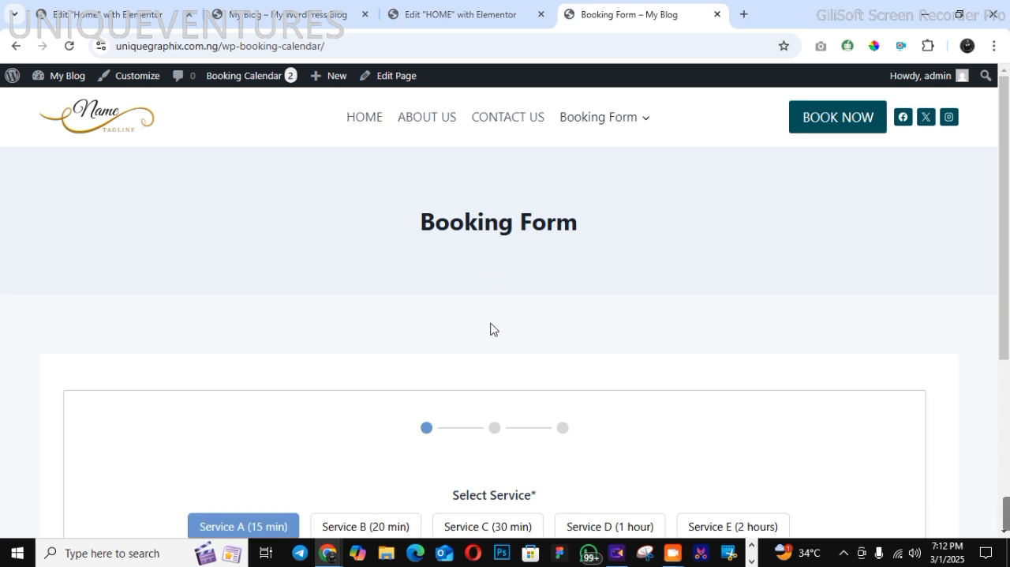
scroll(996, 387, down, 3)
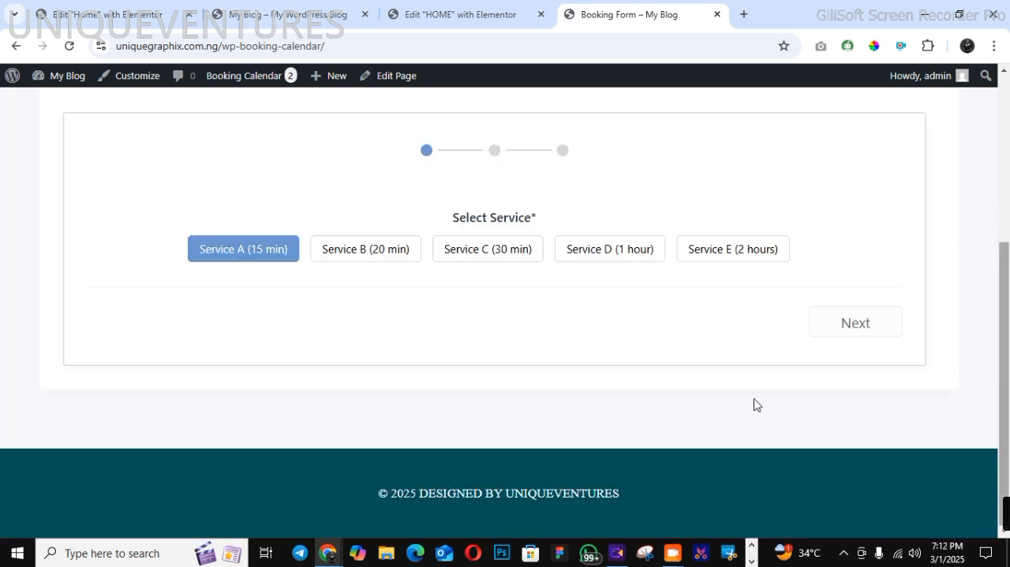
click(892, 342)
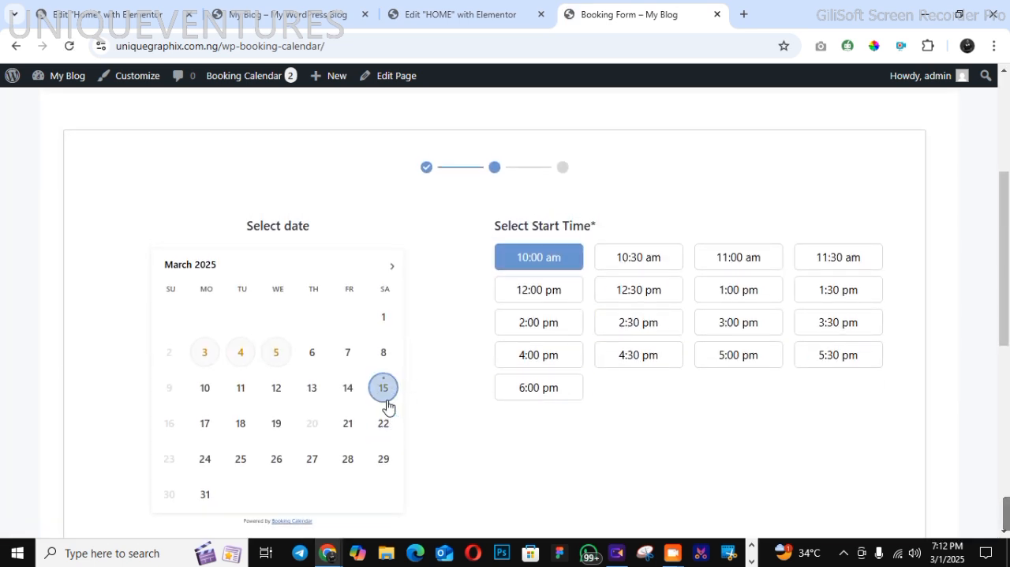
mouse_move(388, 407)
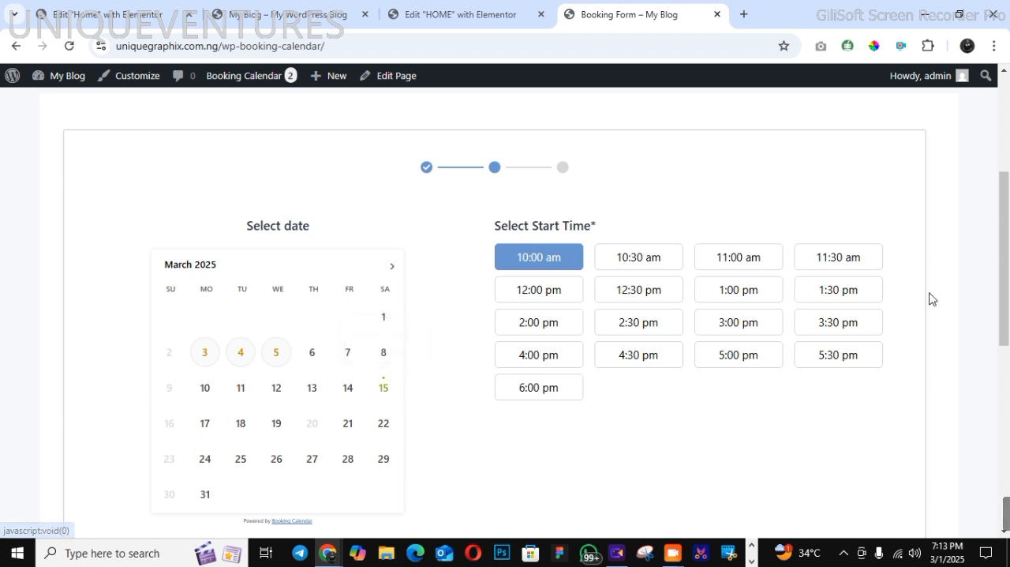
Leave the booking form unsent and return to the live site's homepage to view it
click(1007, 140)
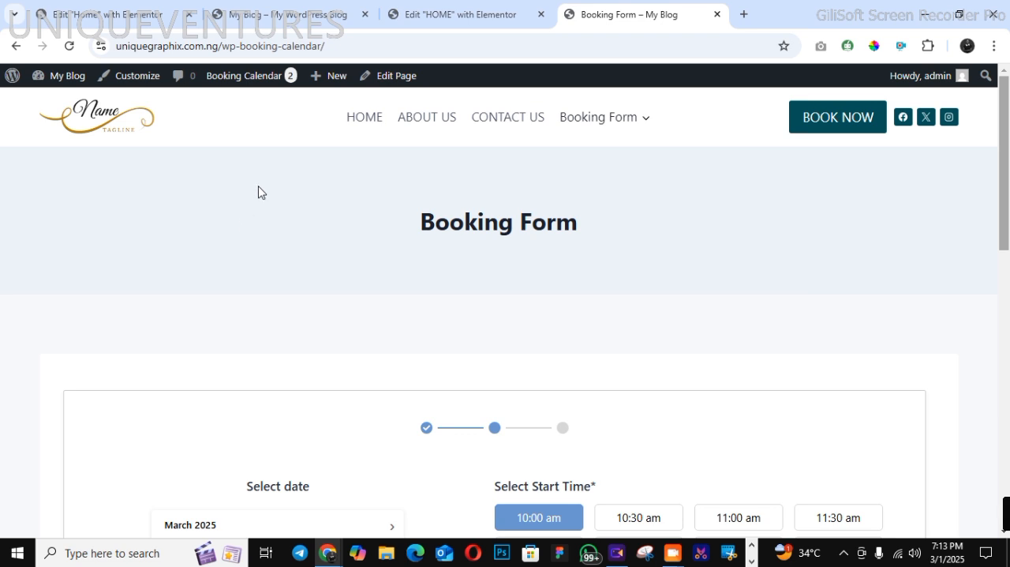
click(366, 121)
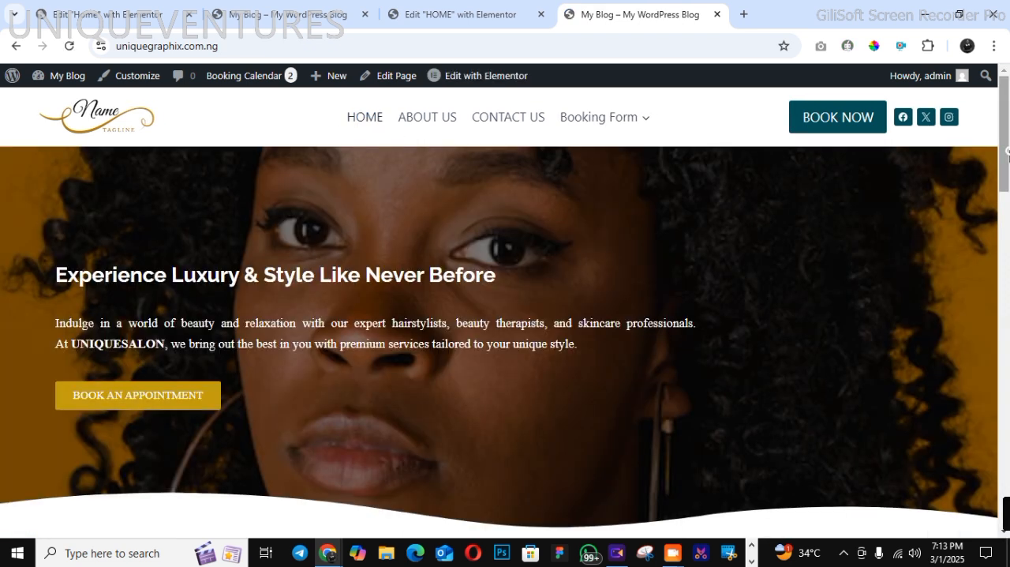
drag(1008, 154, 1009, 95)
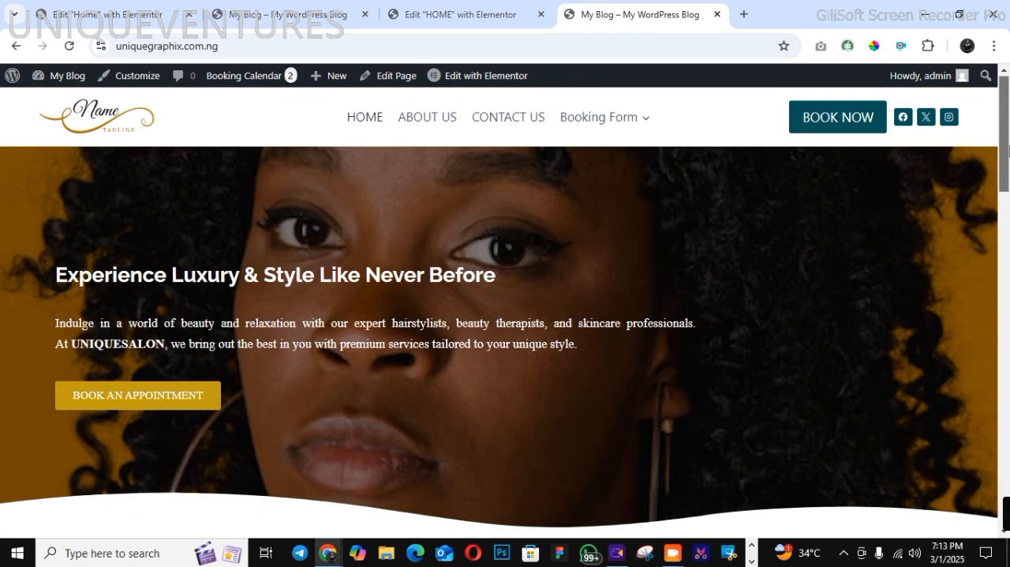
mouse_move(1008, 150)
mouse_down()
mouse_move(1008, 489)
mouse_move(1008, 132)
mouse_up()
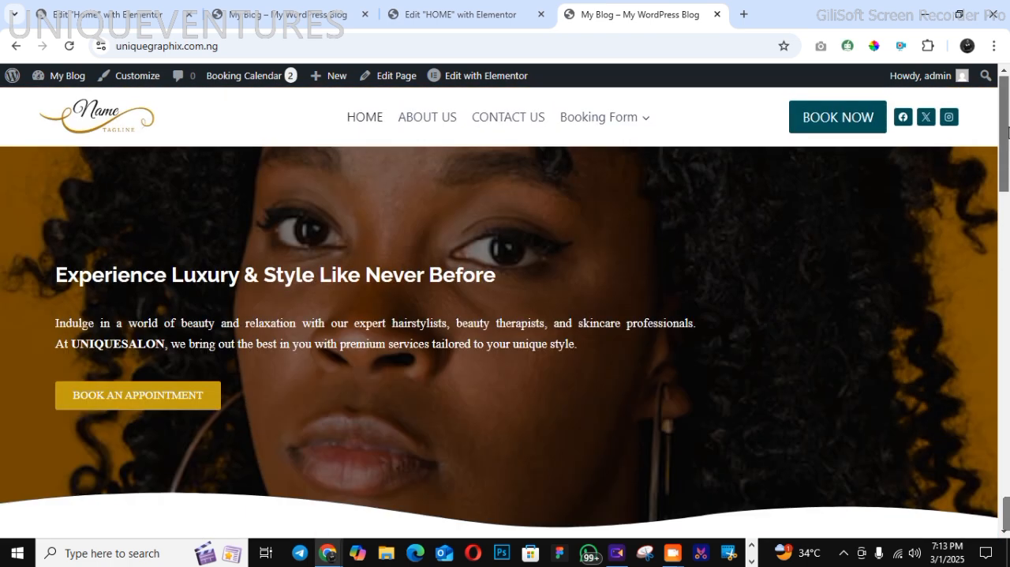